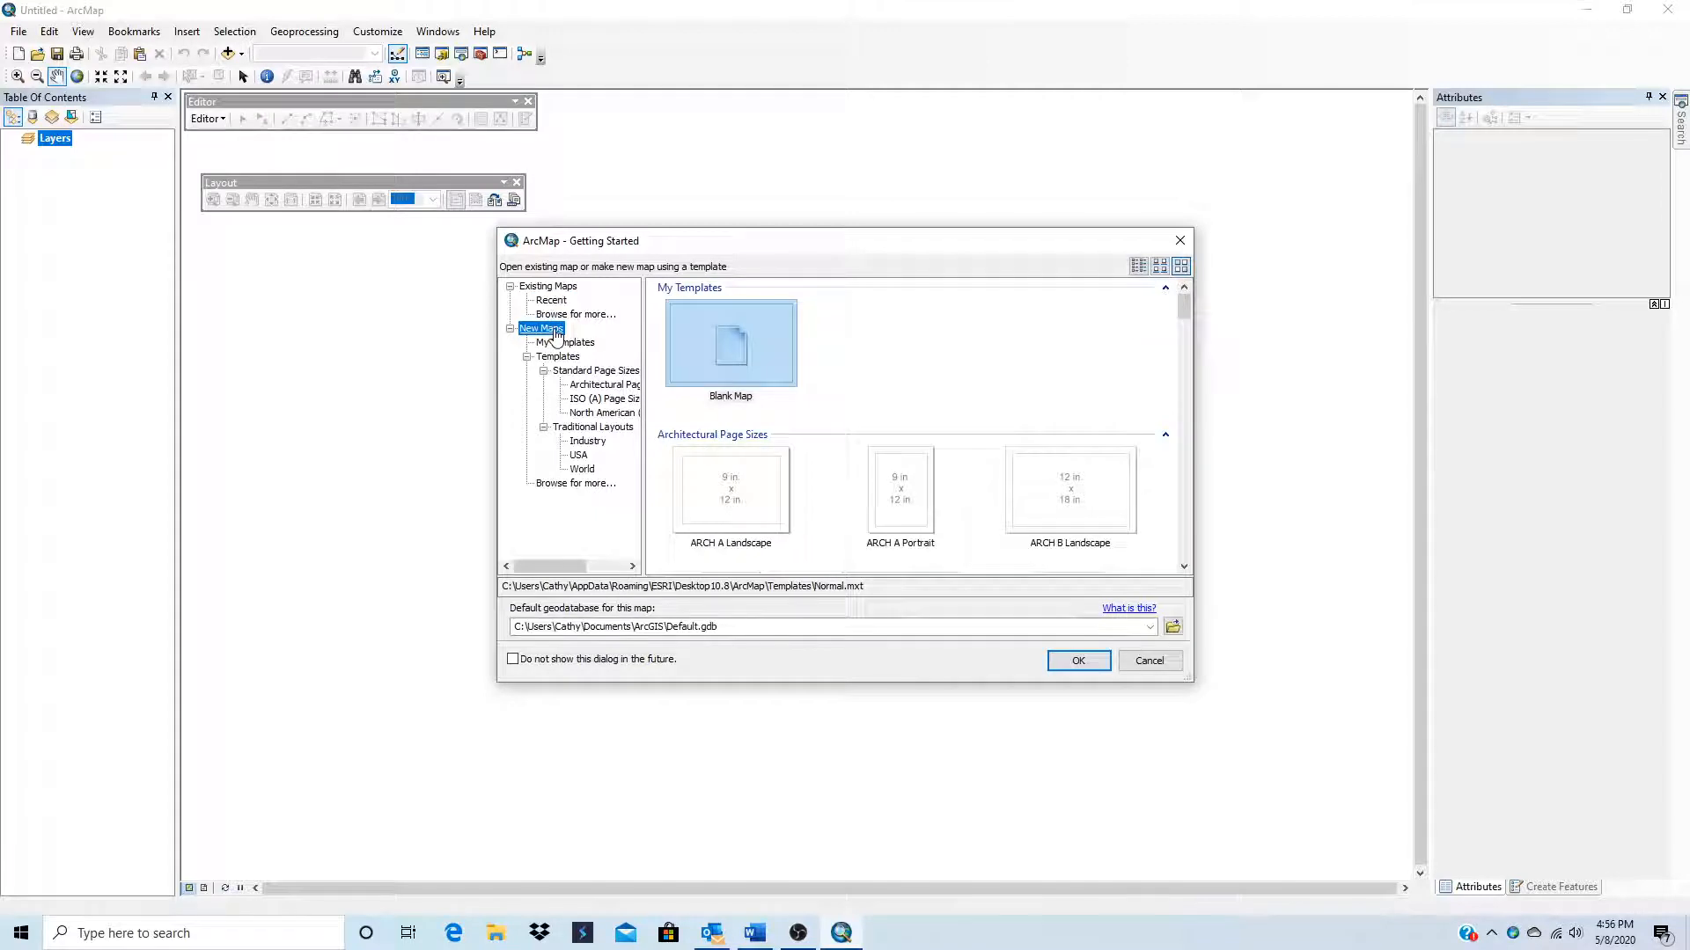
# Step: Start a new blank map and clear the map area by closing the Editor toolbar and moving the Layout toolbar higher
pyautogui.click(1080, 666)
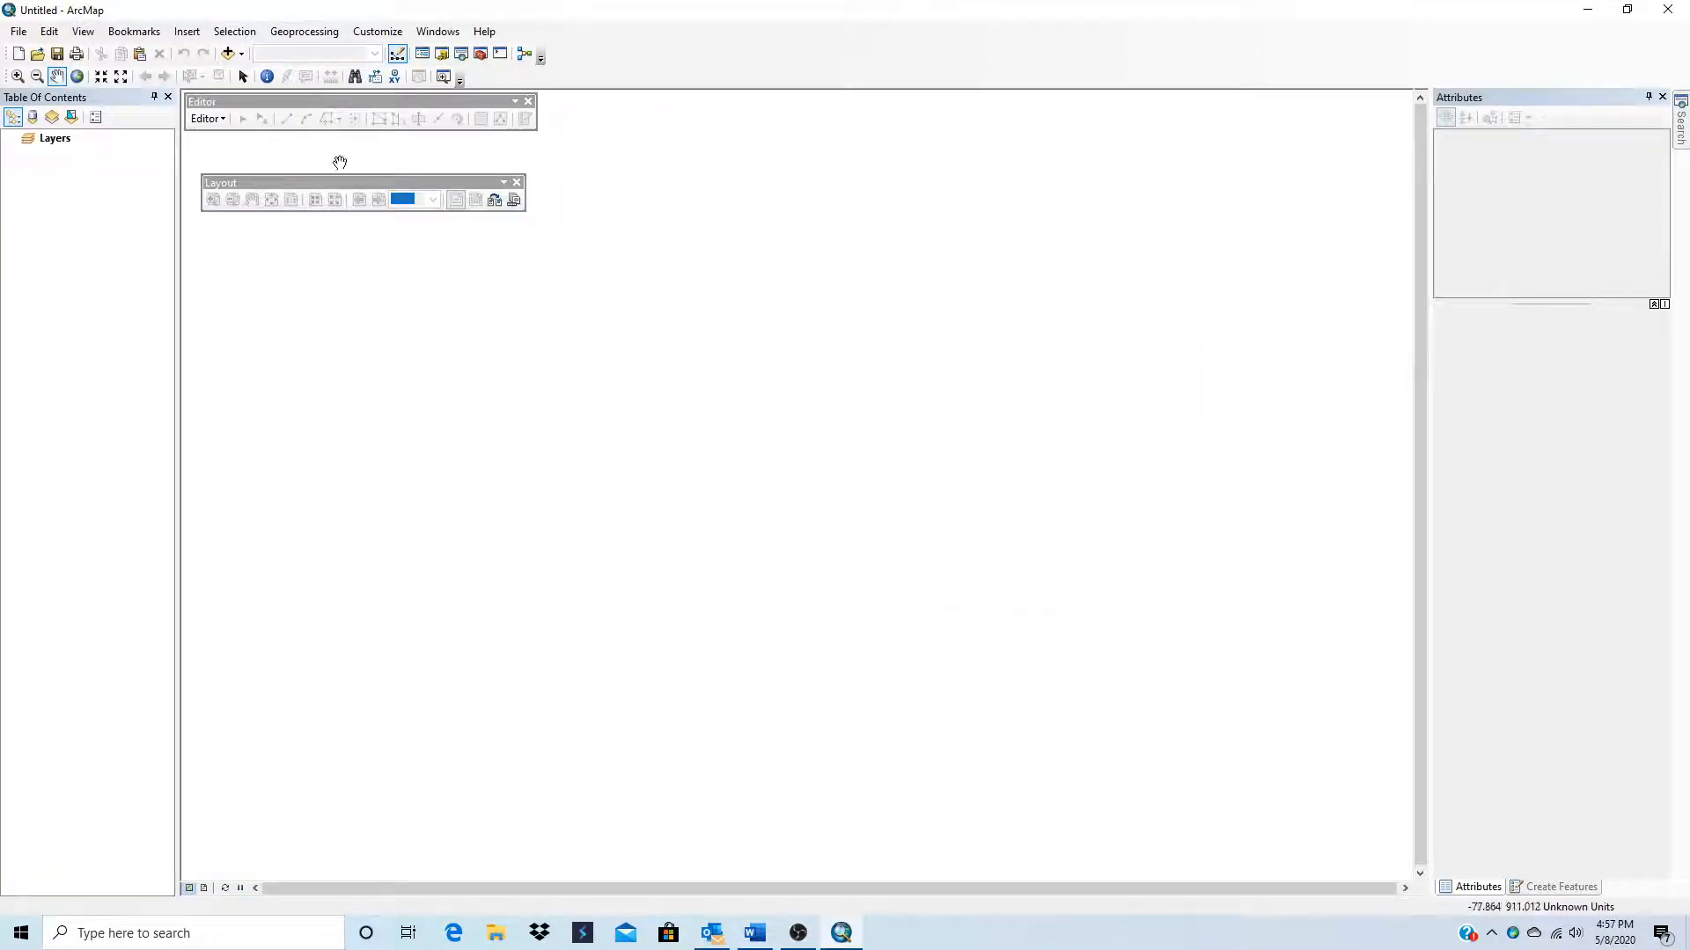
pyautogui.click(528, 101)
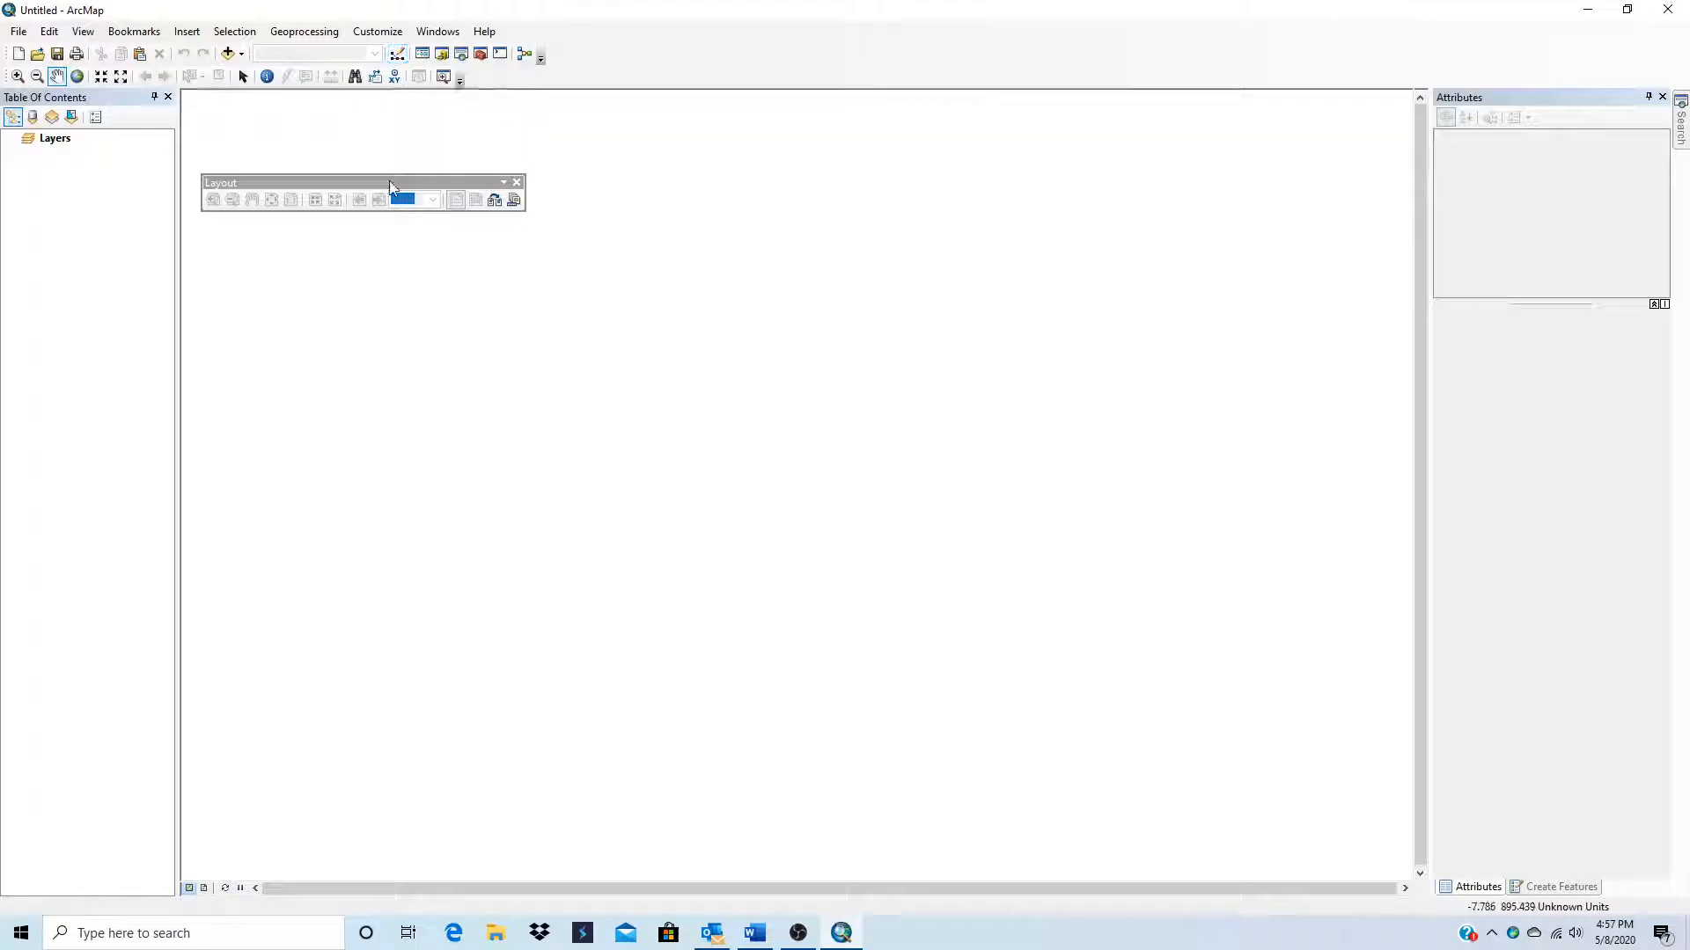
pyautogui.moveTo(382, 183); pyautogui.dragTo(374, 114)
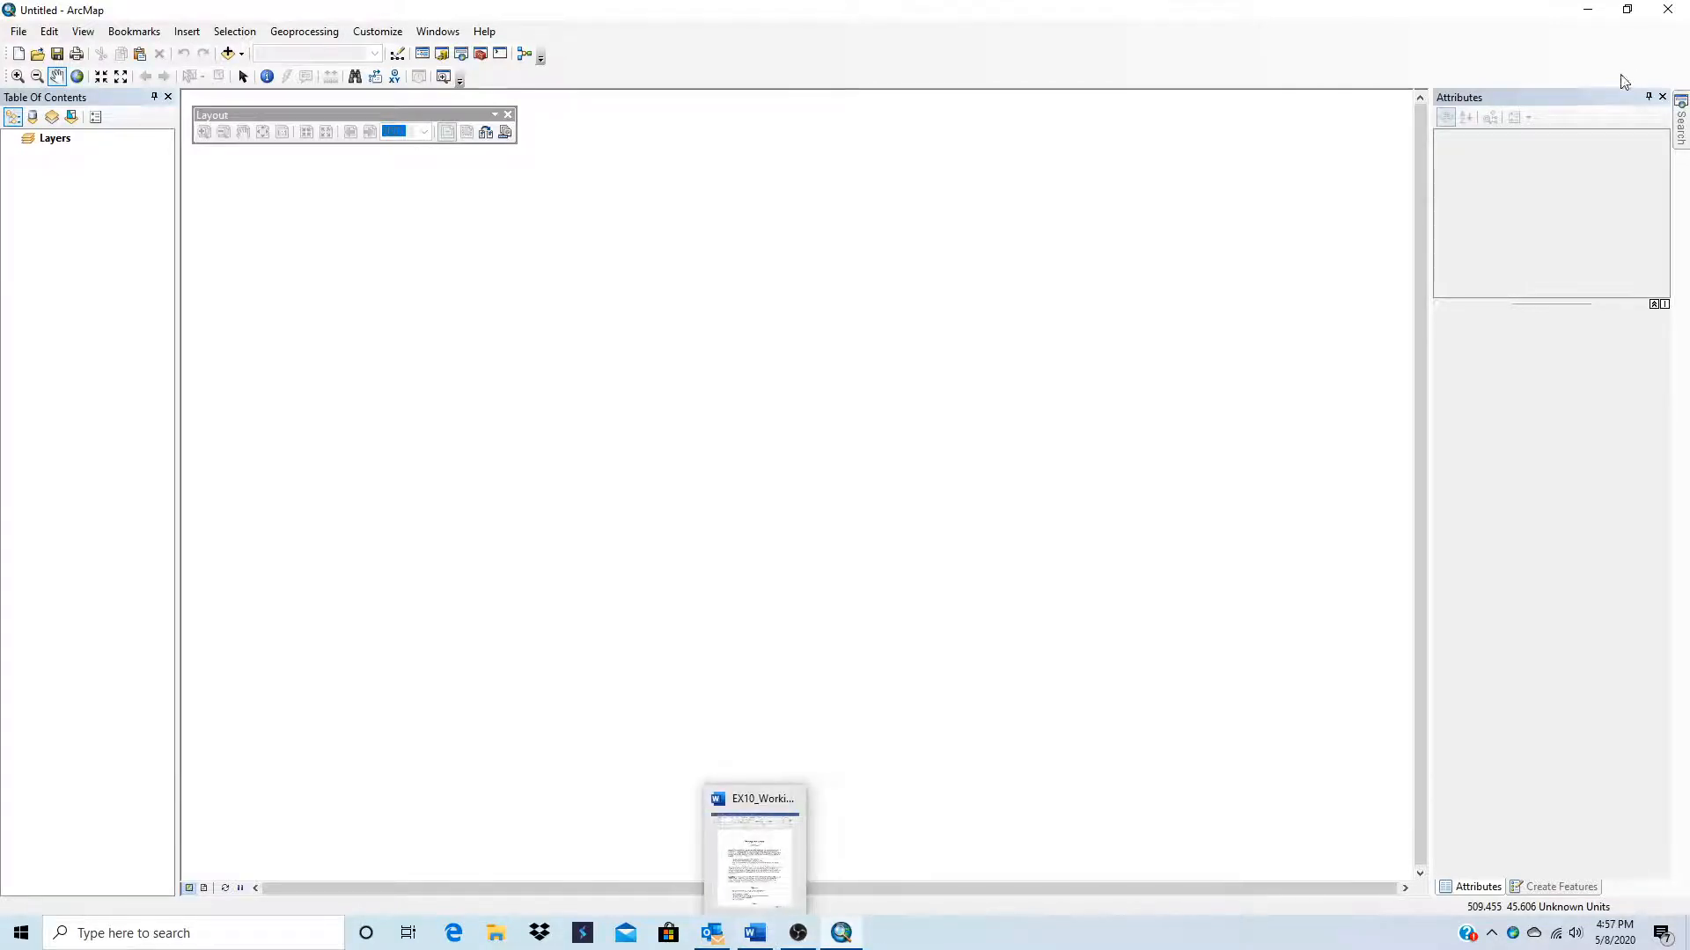
# Step: Snap the map window beside the Working with Labels document and close the docked Attributes and Create Features panes
pyautogui.click(1628, 9)
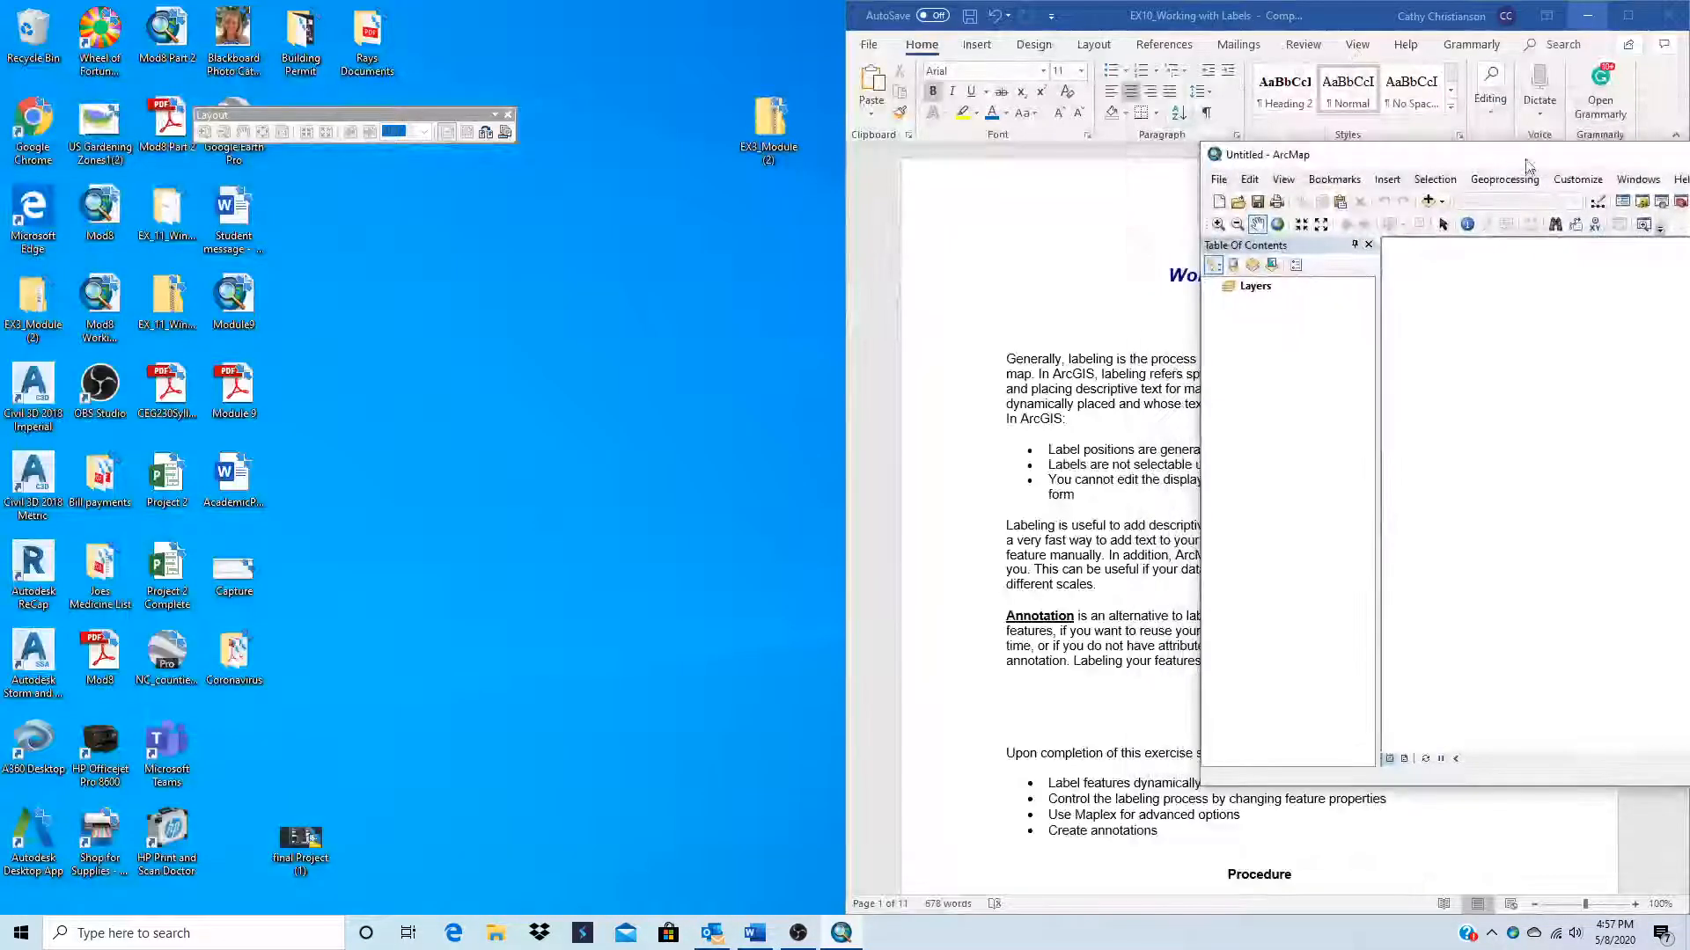
pyautogui.moveTo(1525, 162); pyautogui.dragTo(1, 273)
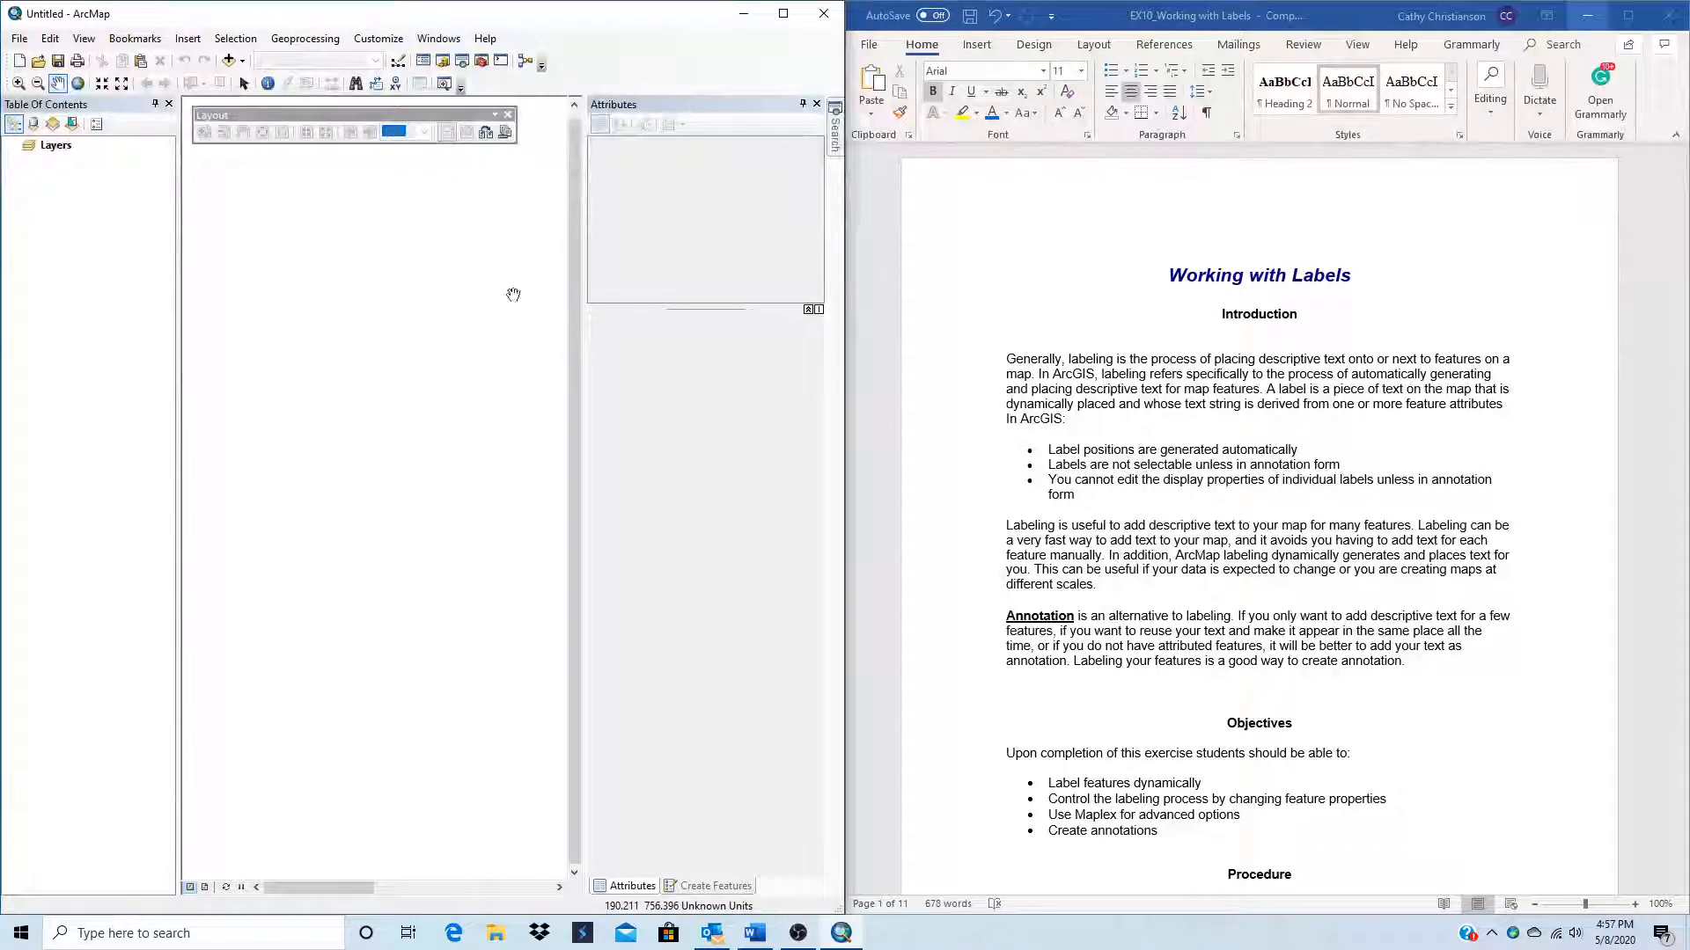
pyautogui.click(815, 103)
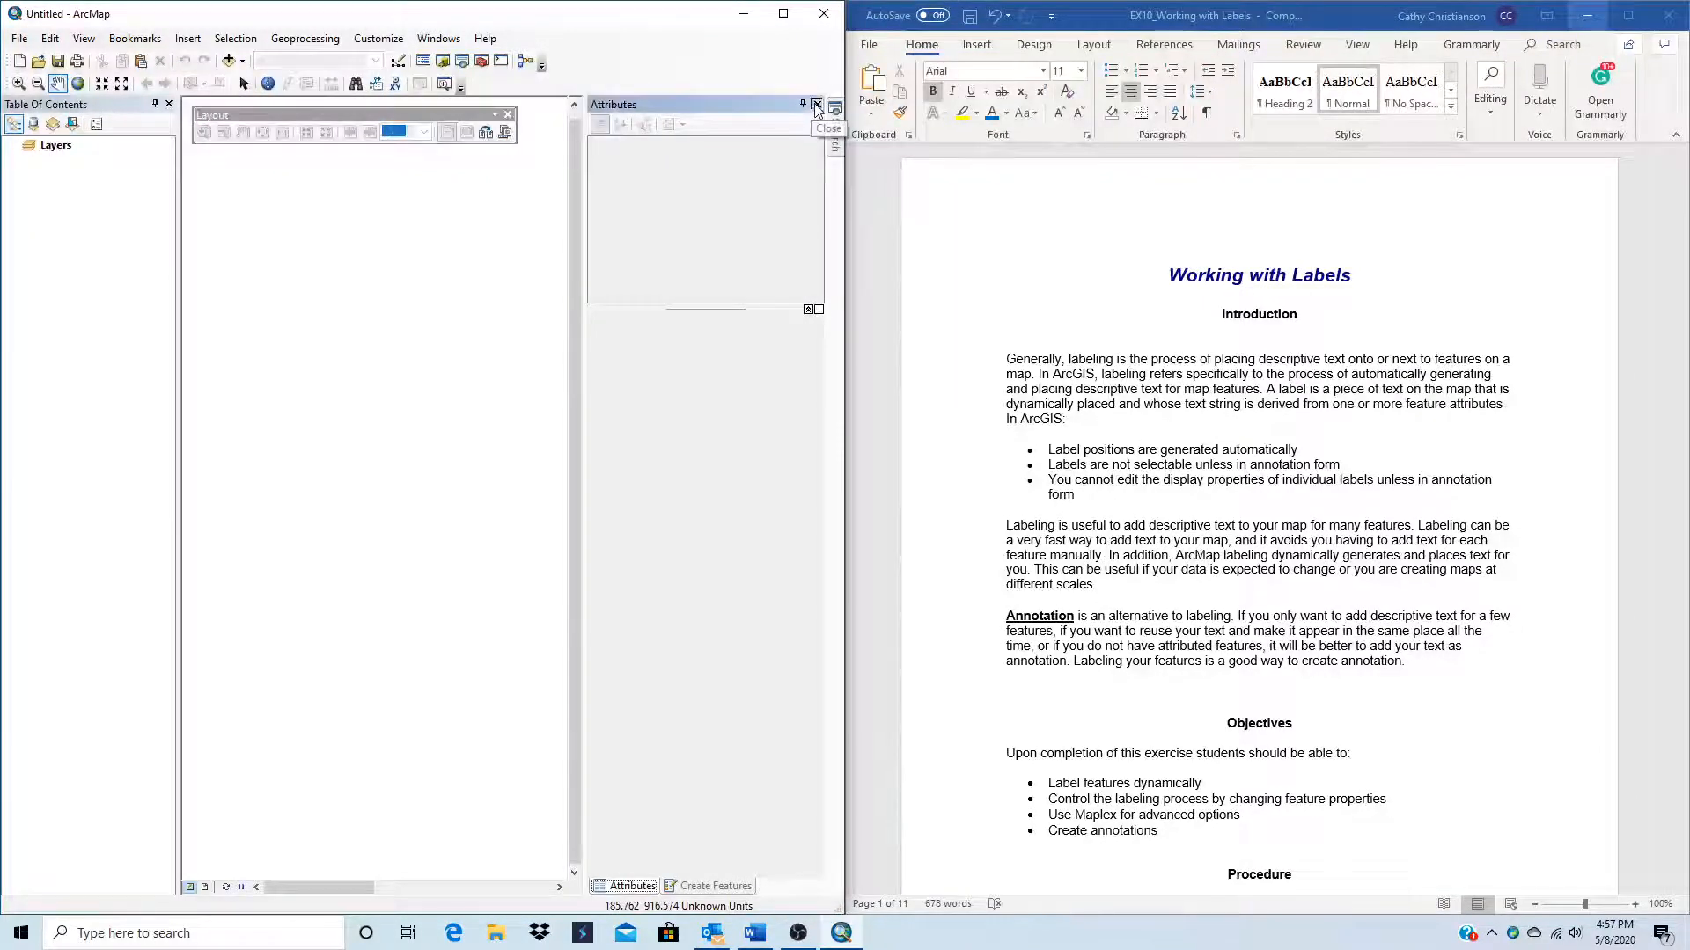
pyautogui.click(816, 103)
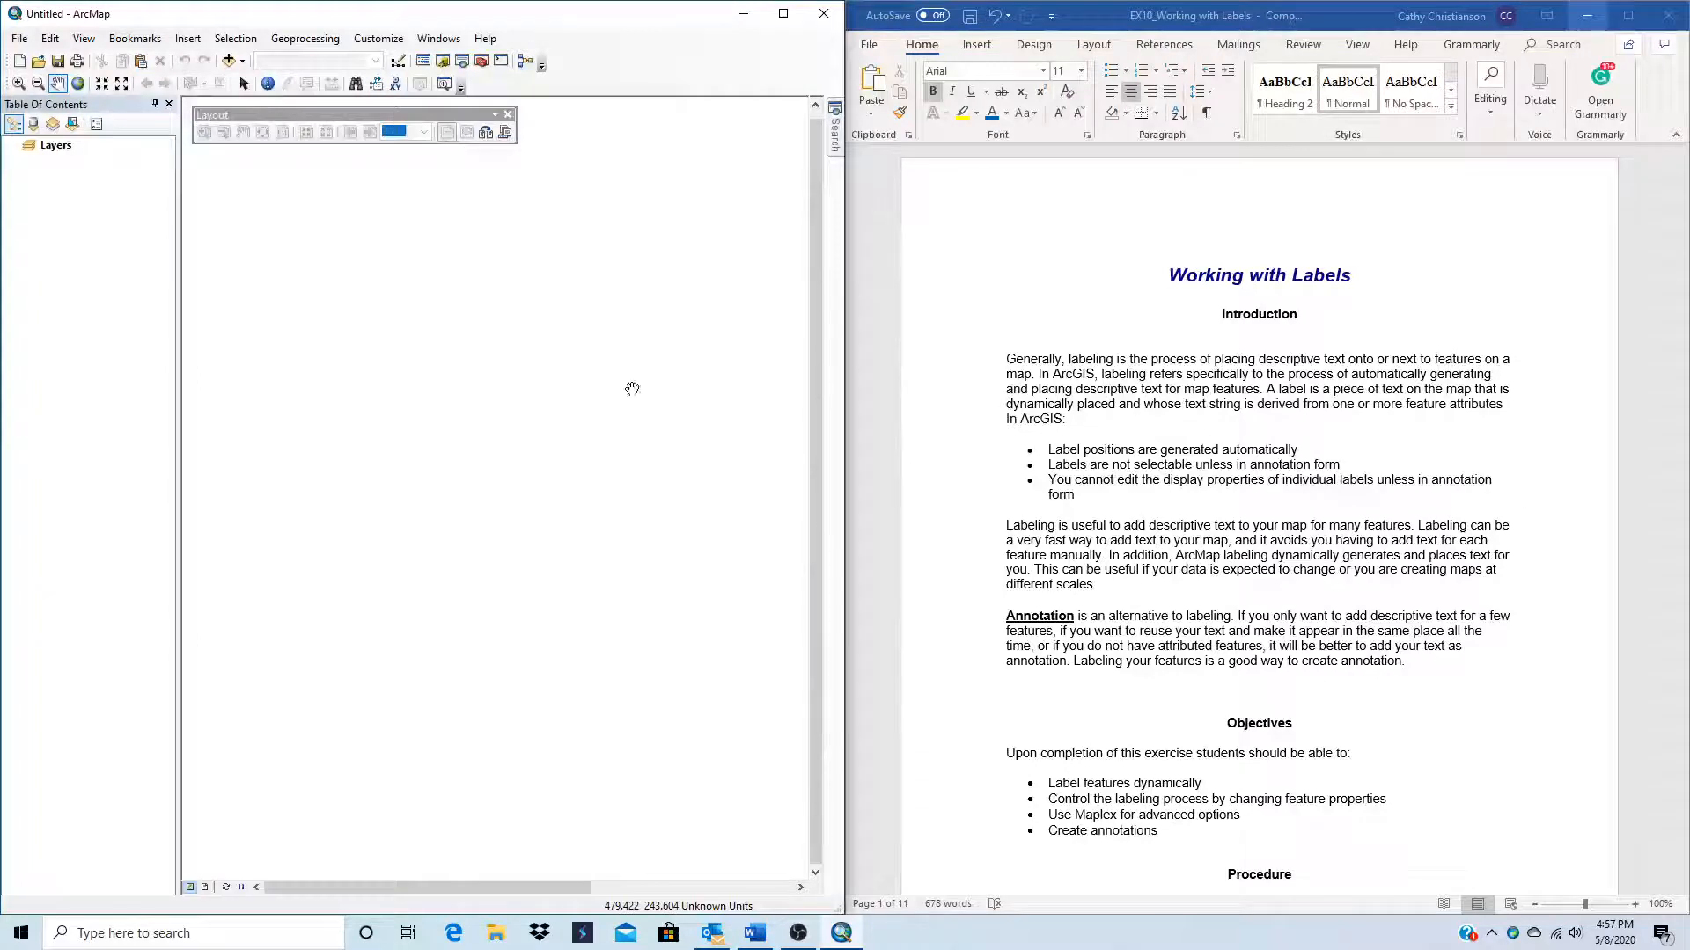
# Step: Following the exercise procedure, create a personal geodatabase named Georgia in the Home - Documents\ArcGIS folder
pyautogui.scroll(-2, 1200, 700)
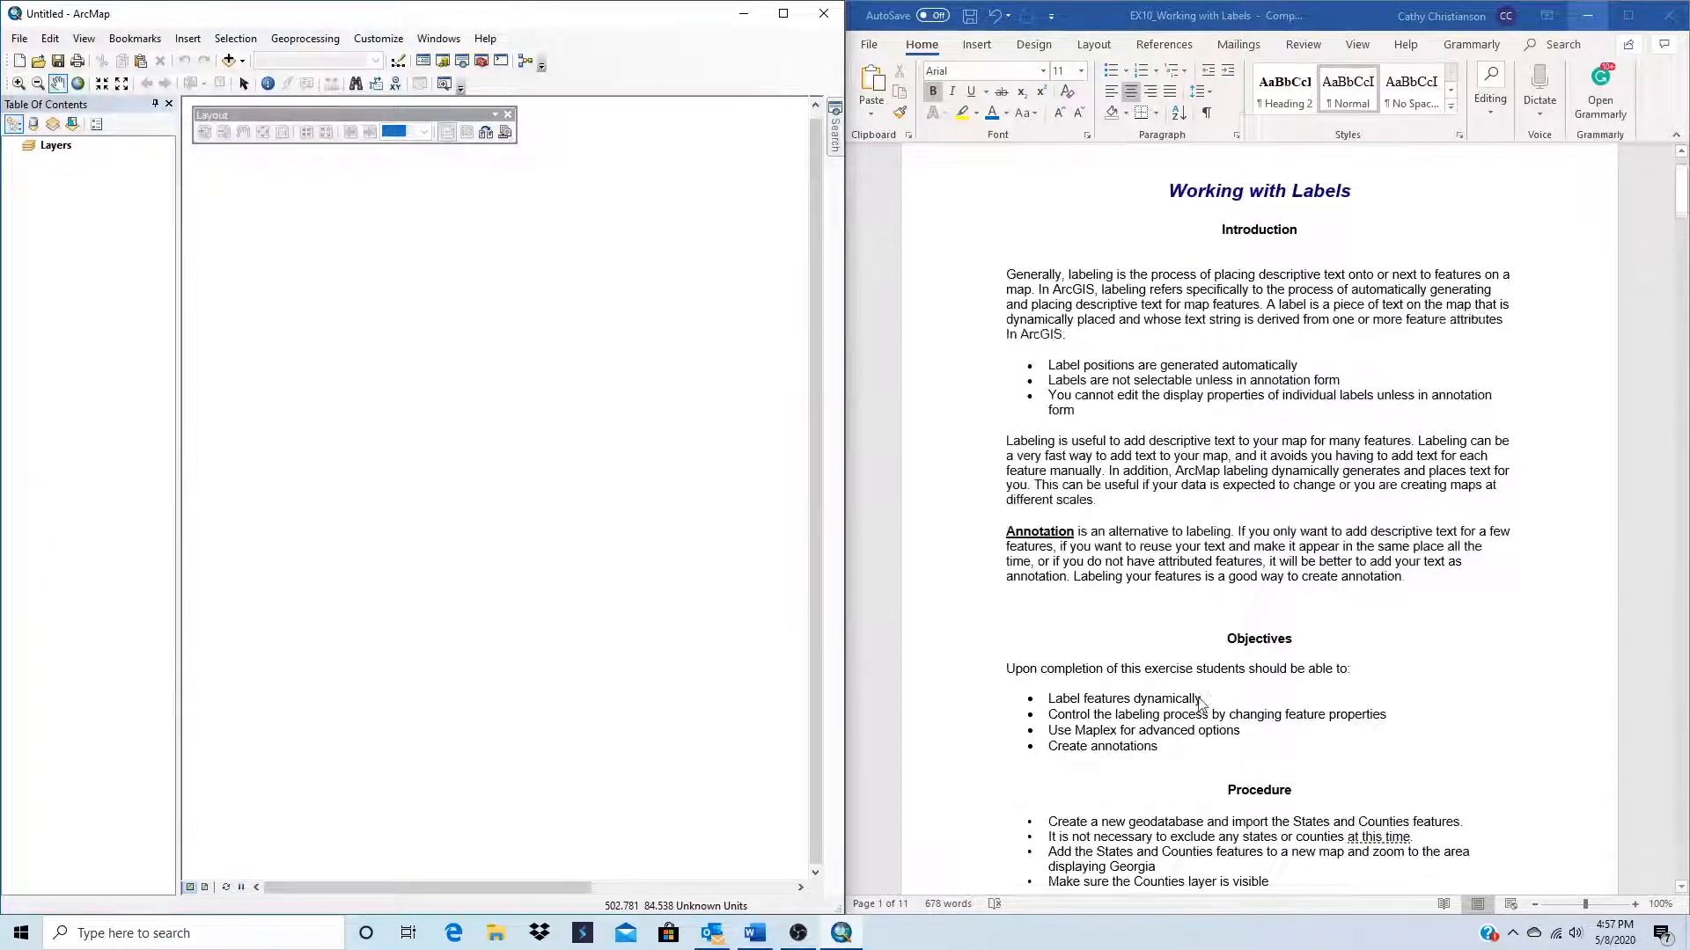
pyautogui.scroll(-1, 1200, 700)
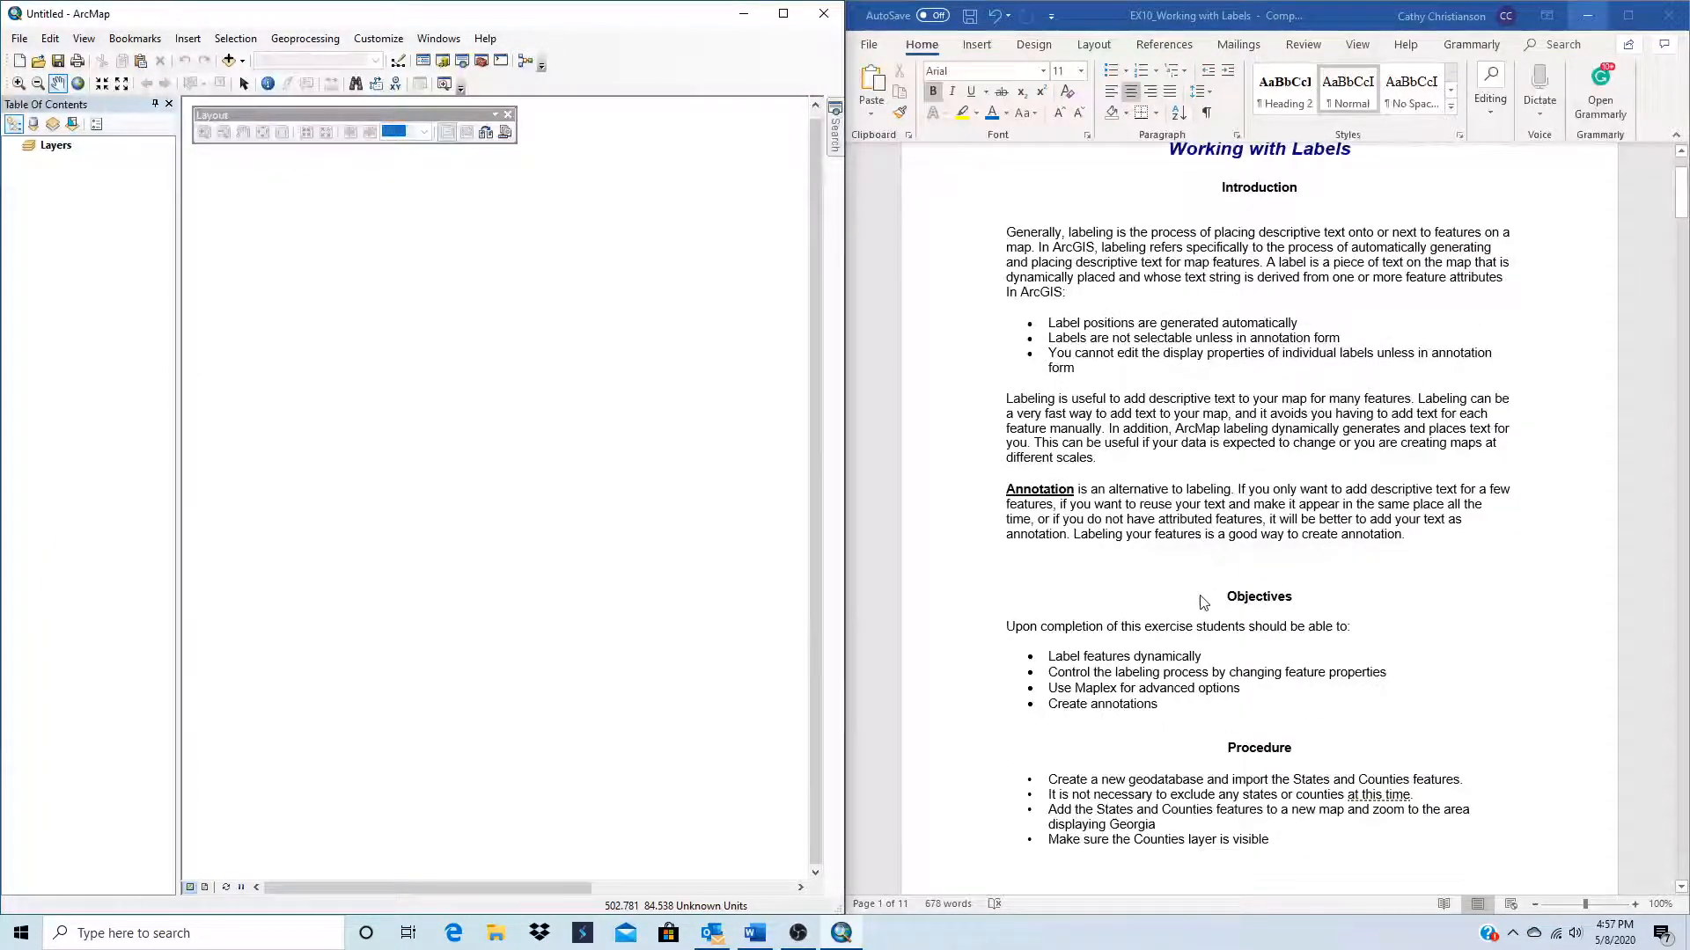
pyautogui.scroll(-2, 1254, 756)
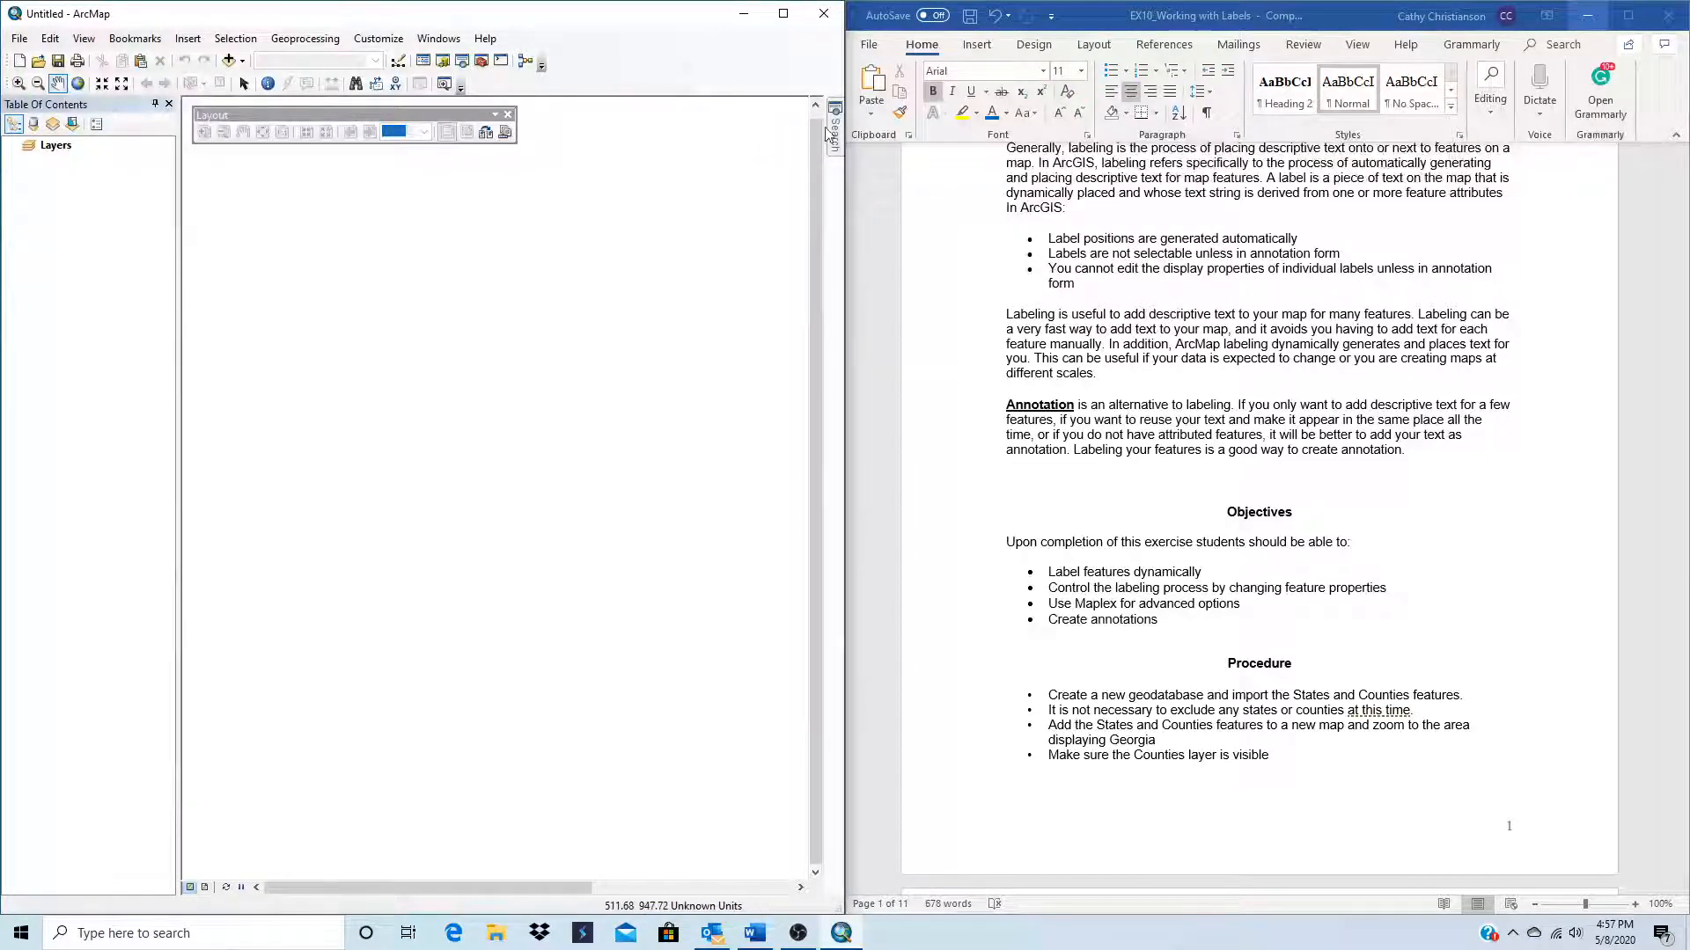
pyautogui.click(443, 62)
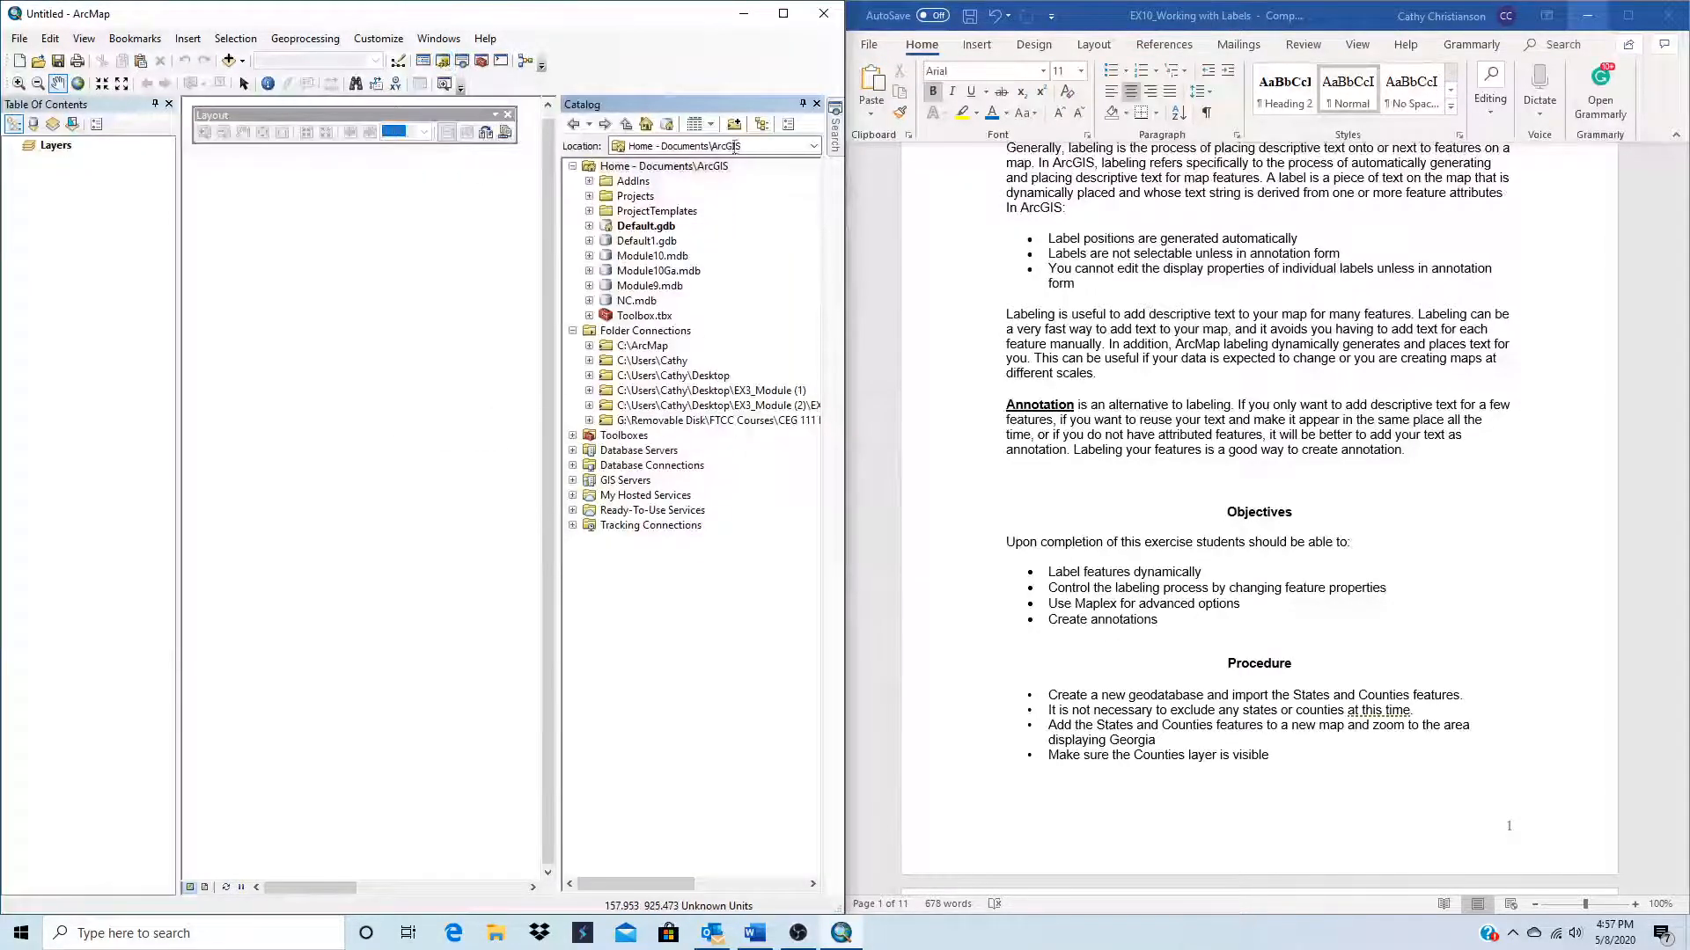
pyautogui.rightClick(664, 167)
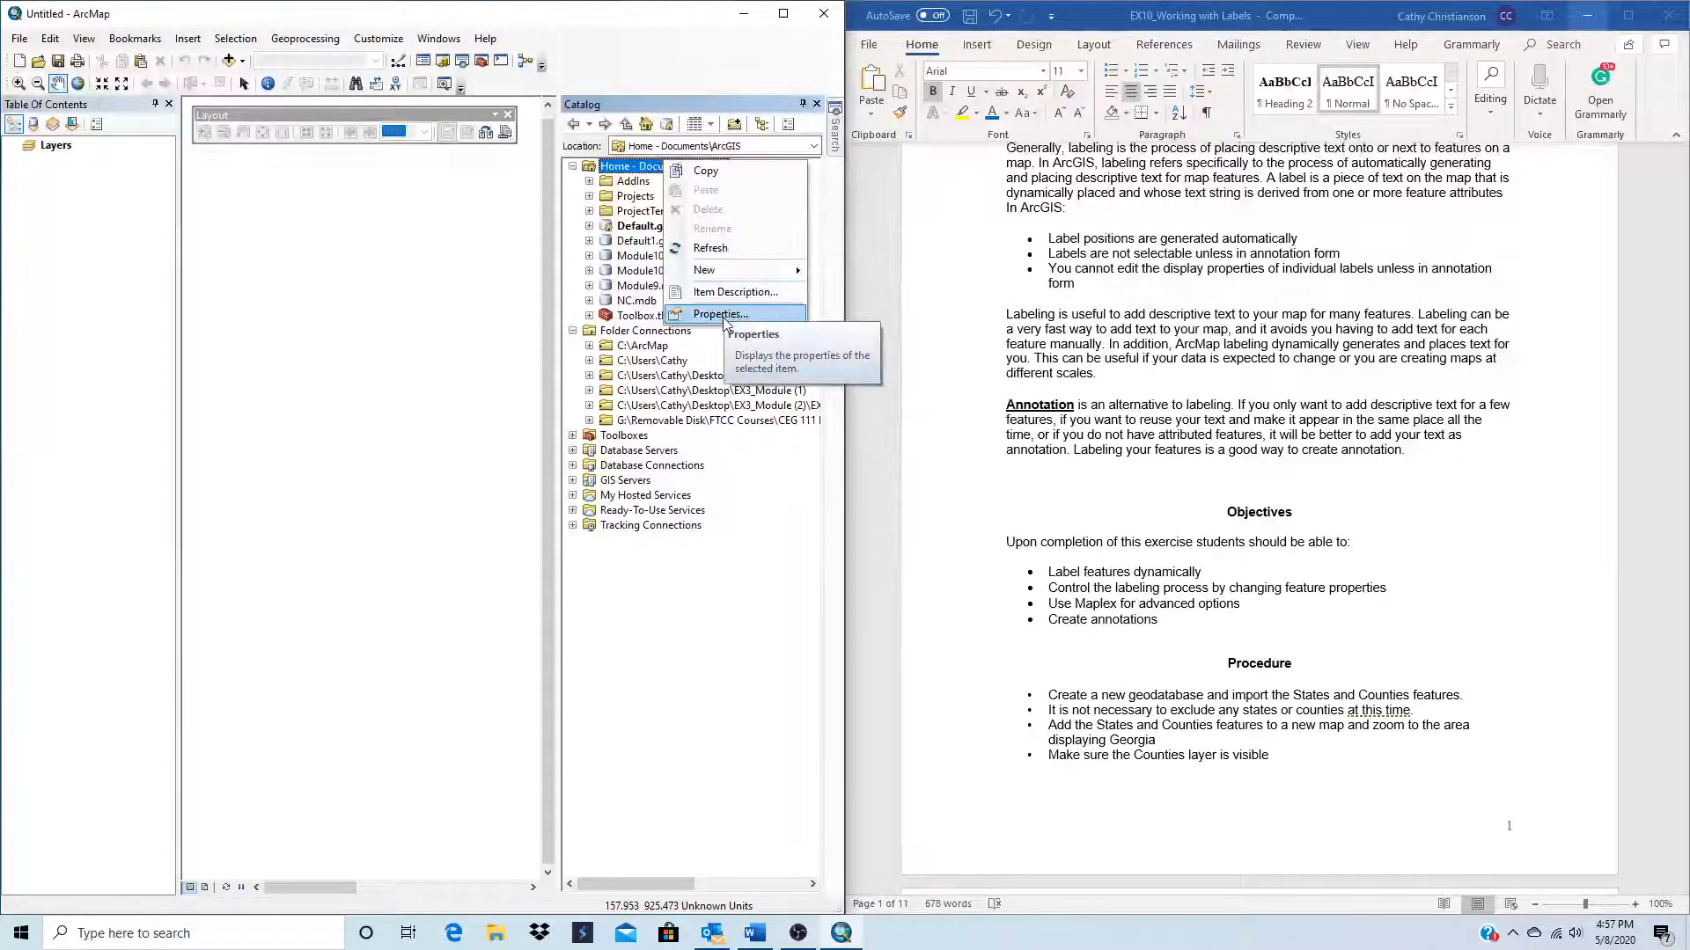
pyautogui.moveTo(727, 278)
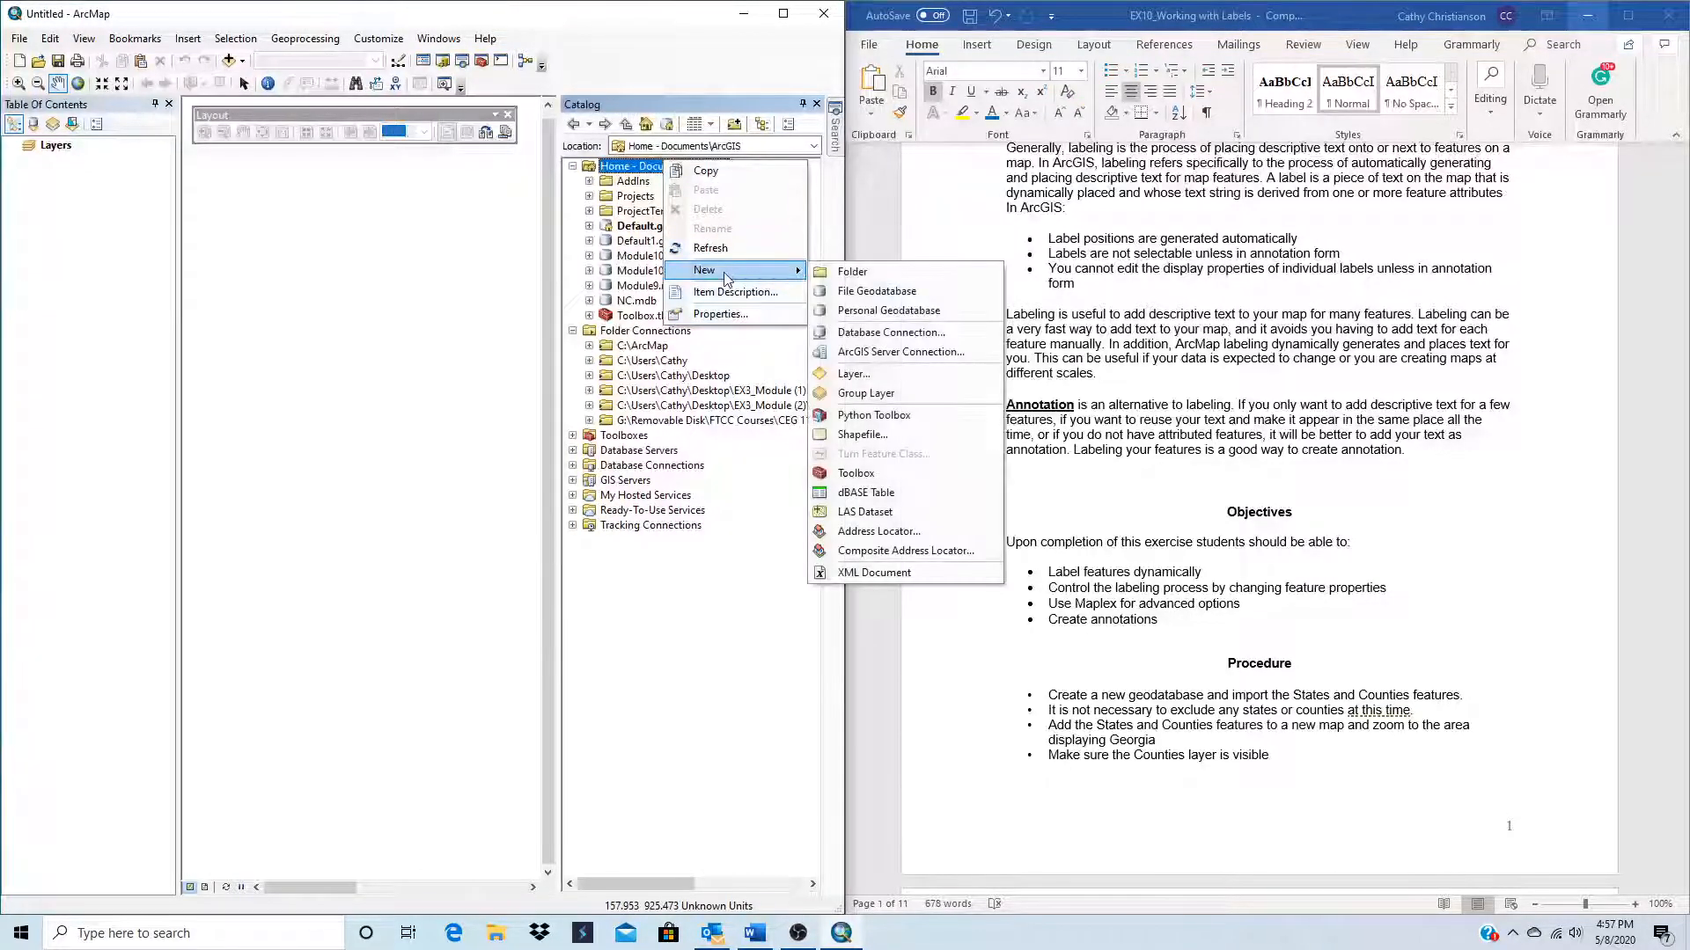
pyautogui.click(889, 310)
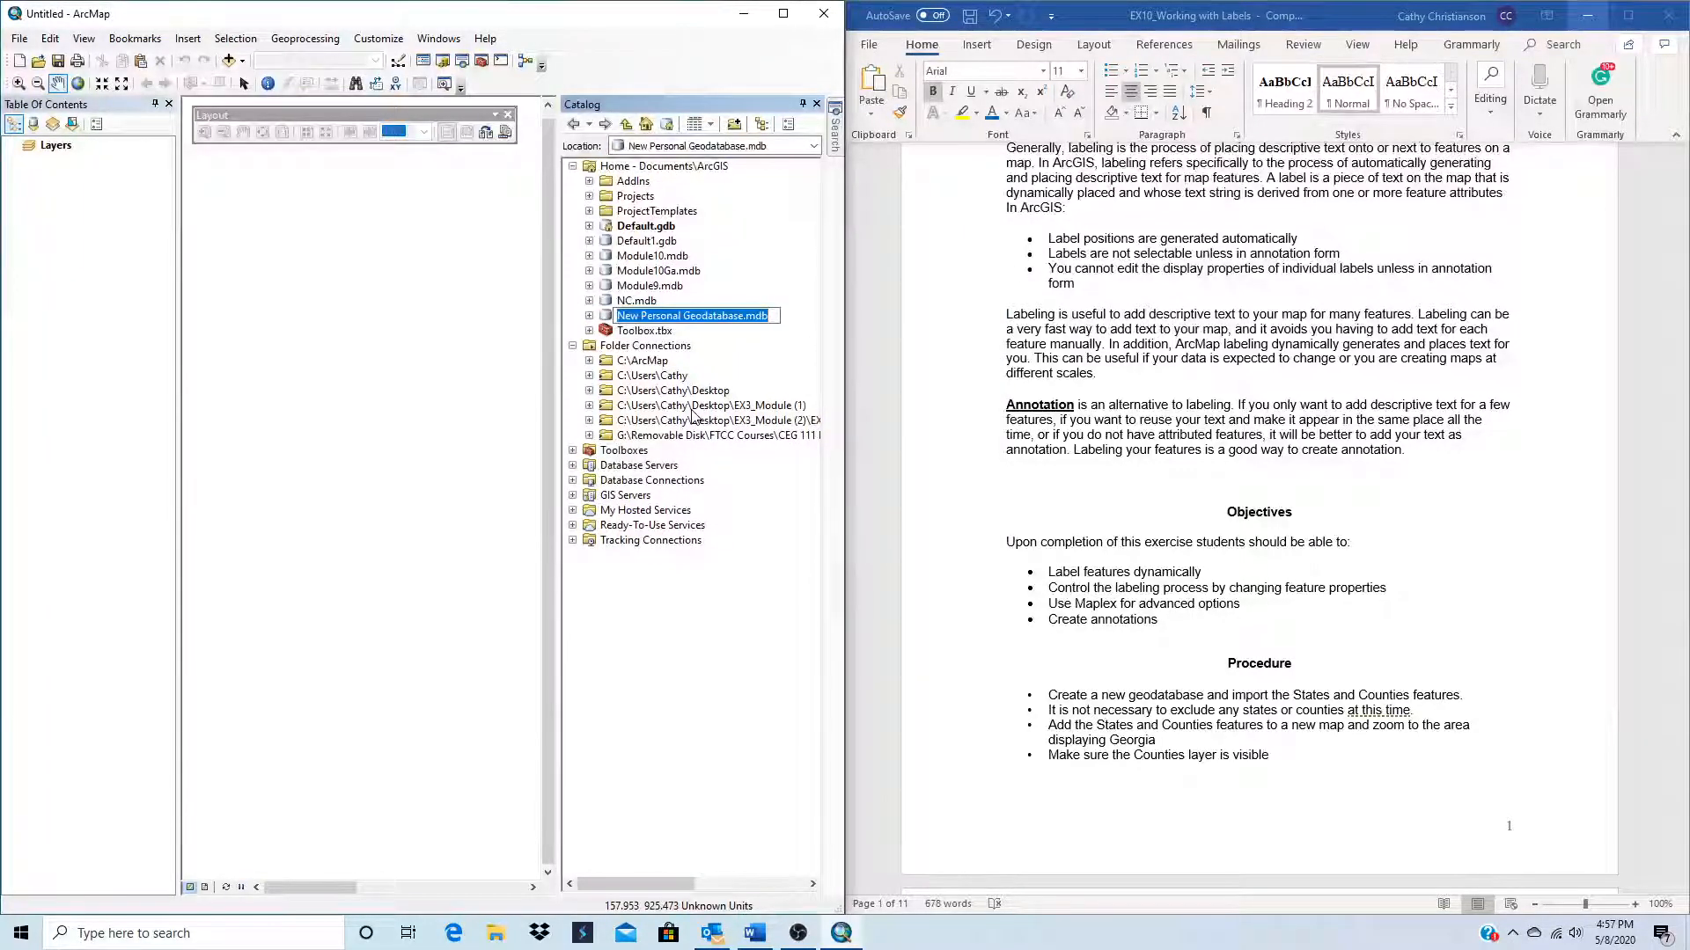
pyautogui.write('Geo')
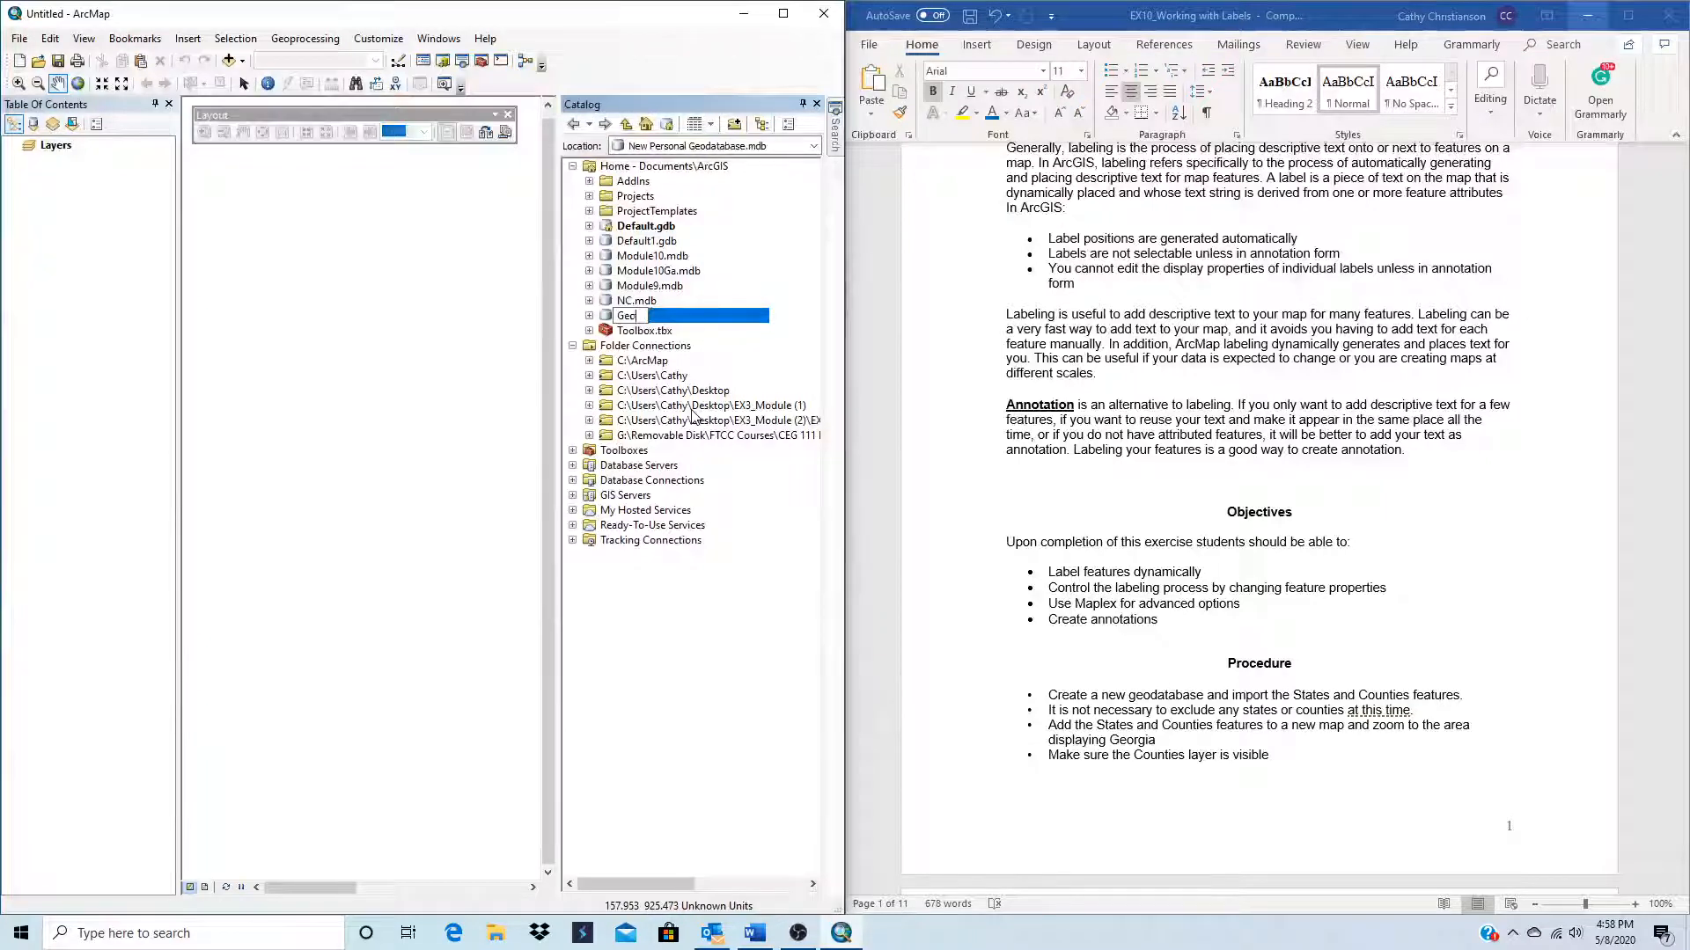
pyautogui.write('rgia')
pyautogui.press('Return')
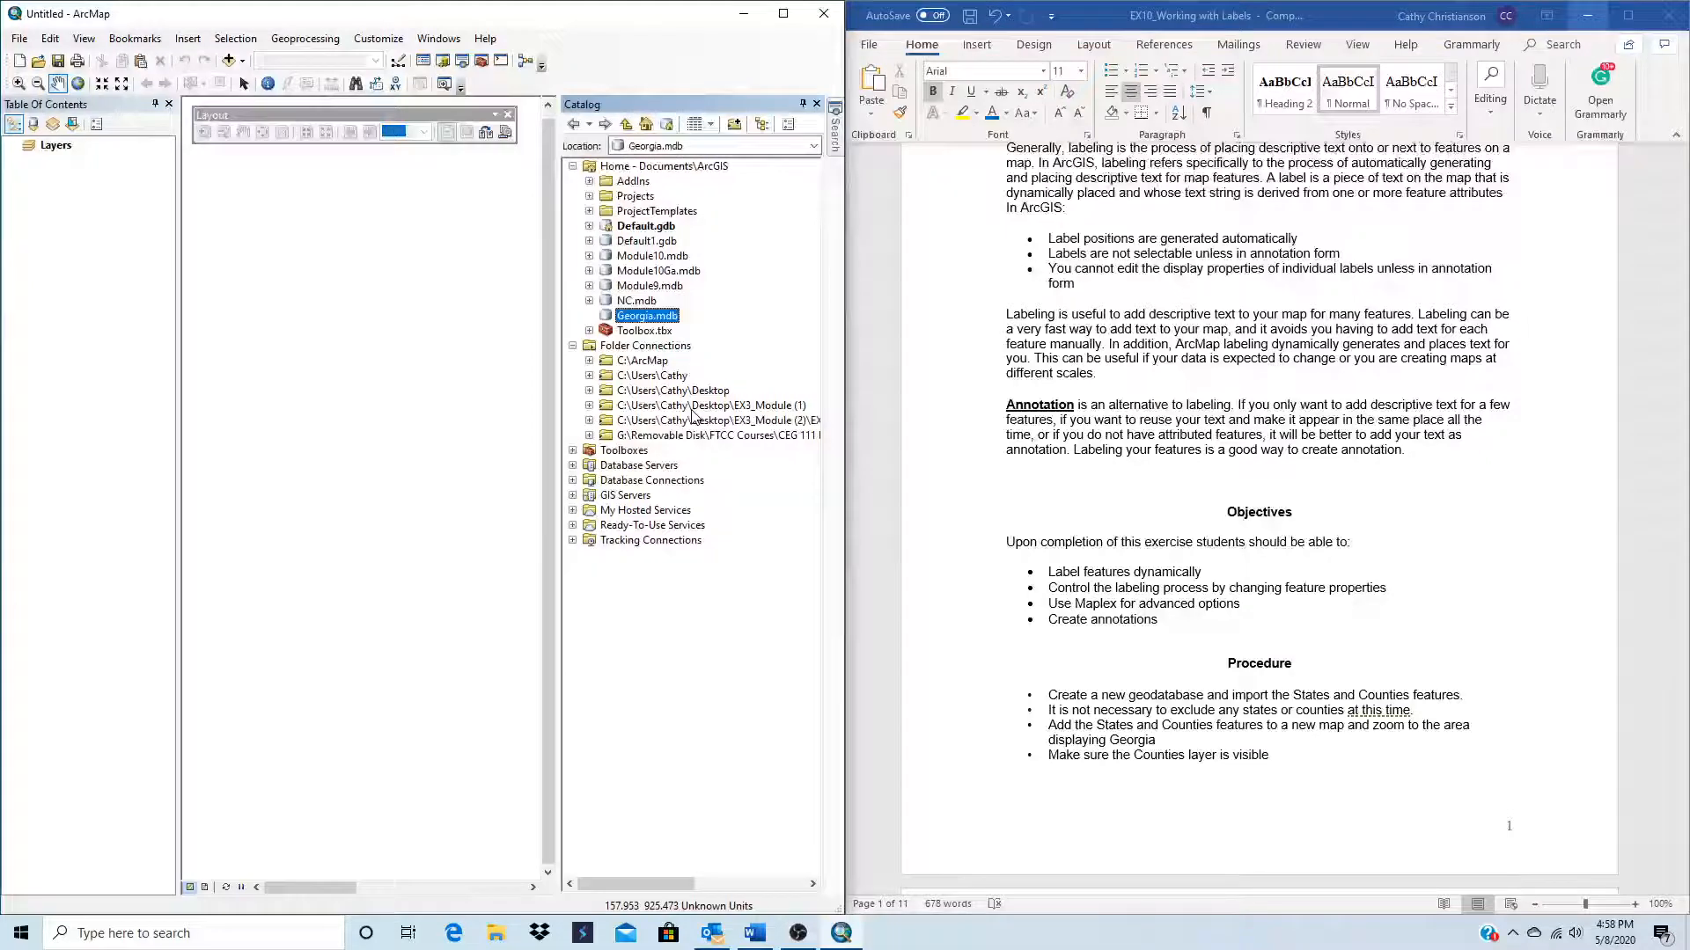
# Step: Import states.shp from EX3_Module into Georgia.mdb as a single feature class named States
pyautogui.rightClick(644, 315)
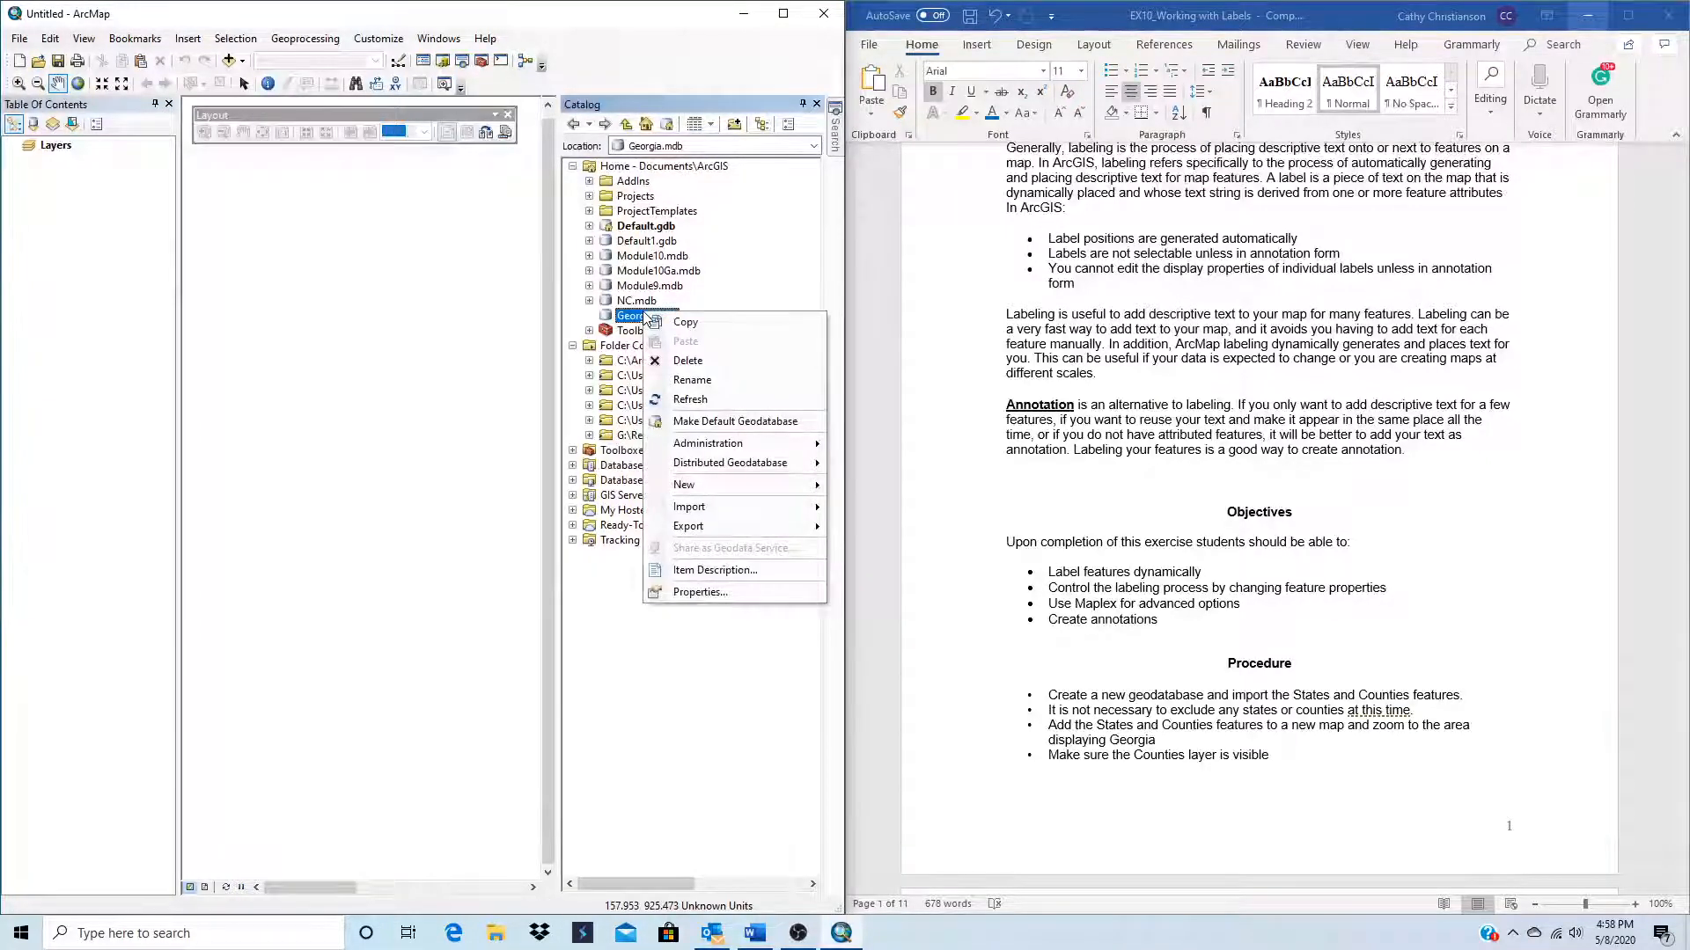
pyautogui.moveTo(678, 510)
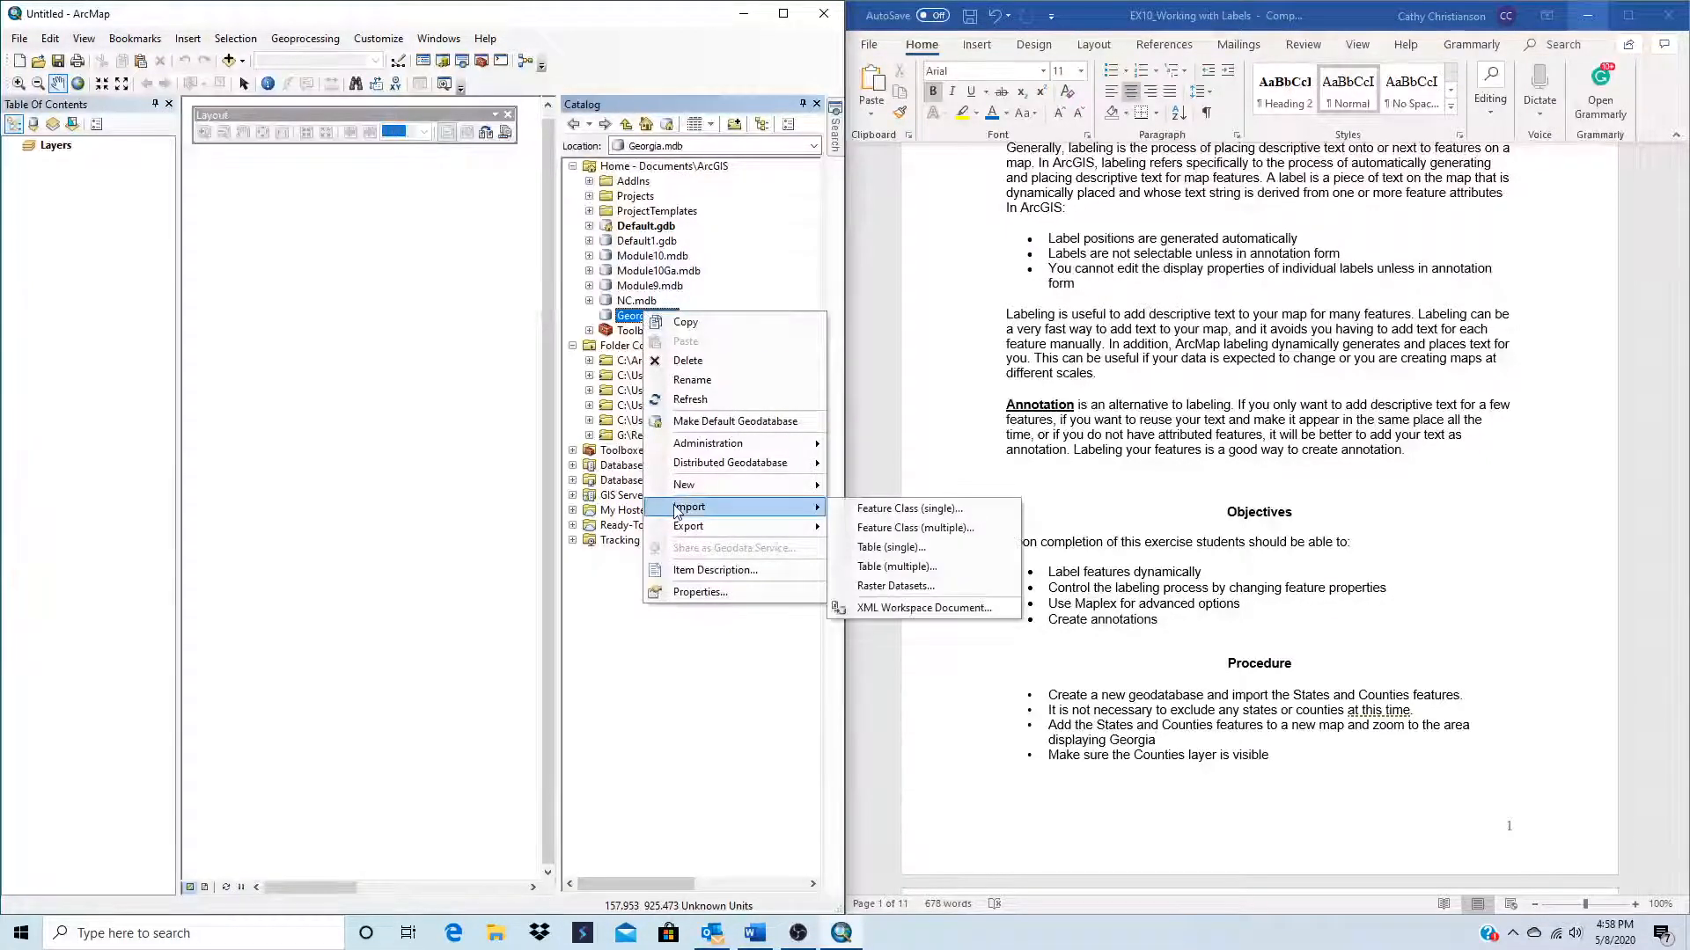
pyautogui.click(911, 510)
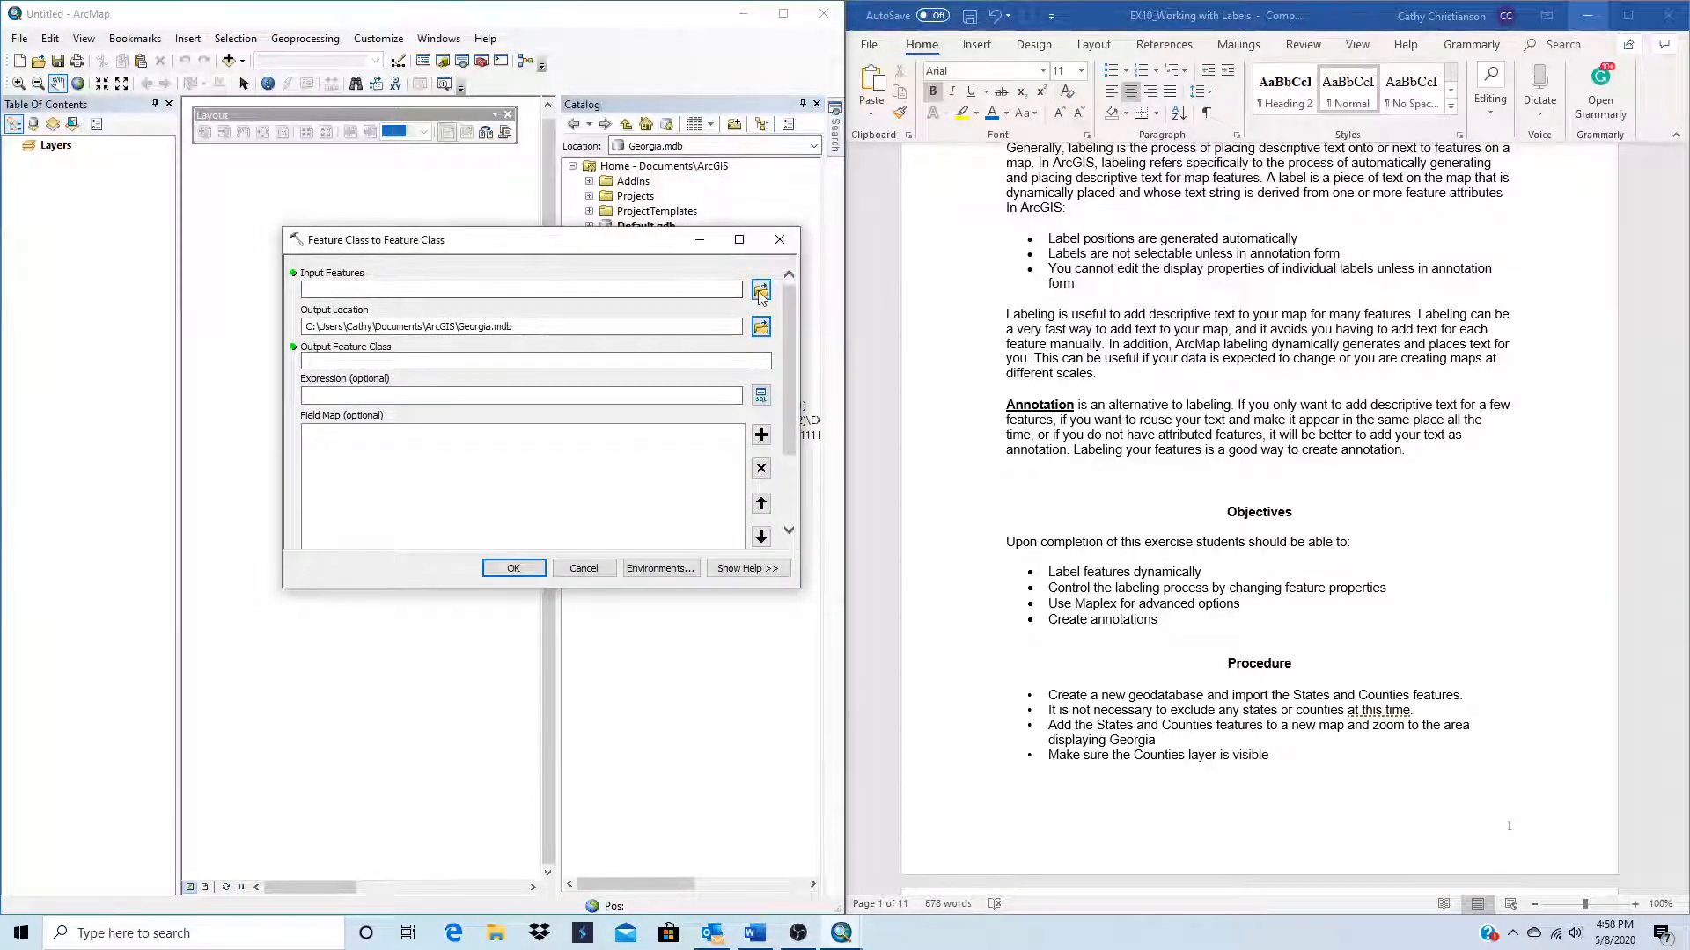
pyautogui.click(761, 292)
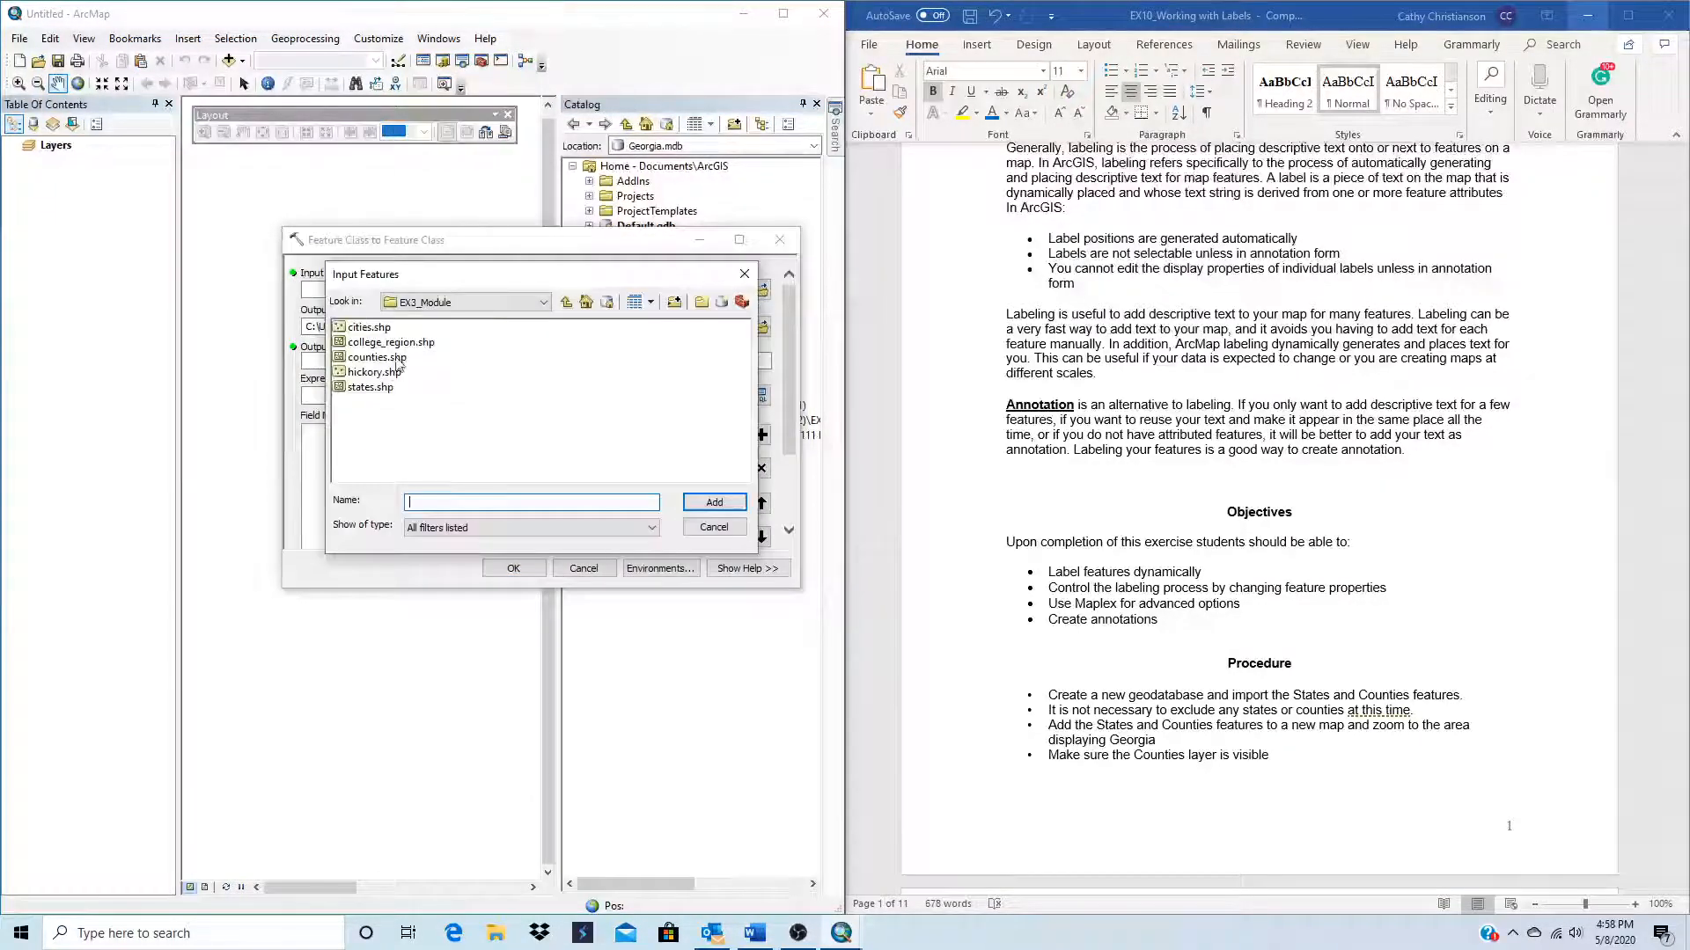
pyautogui.click(368, 388)
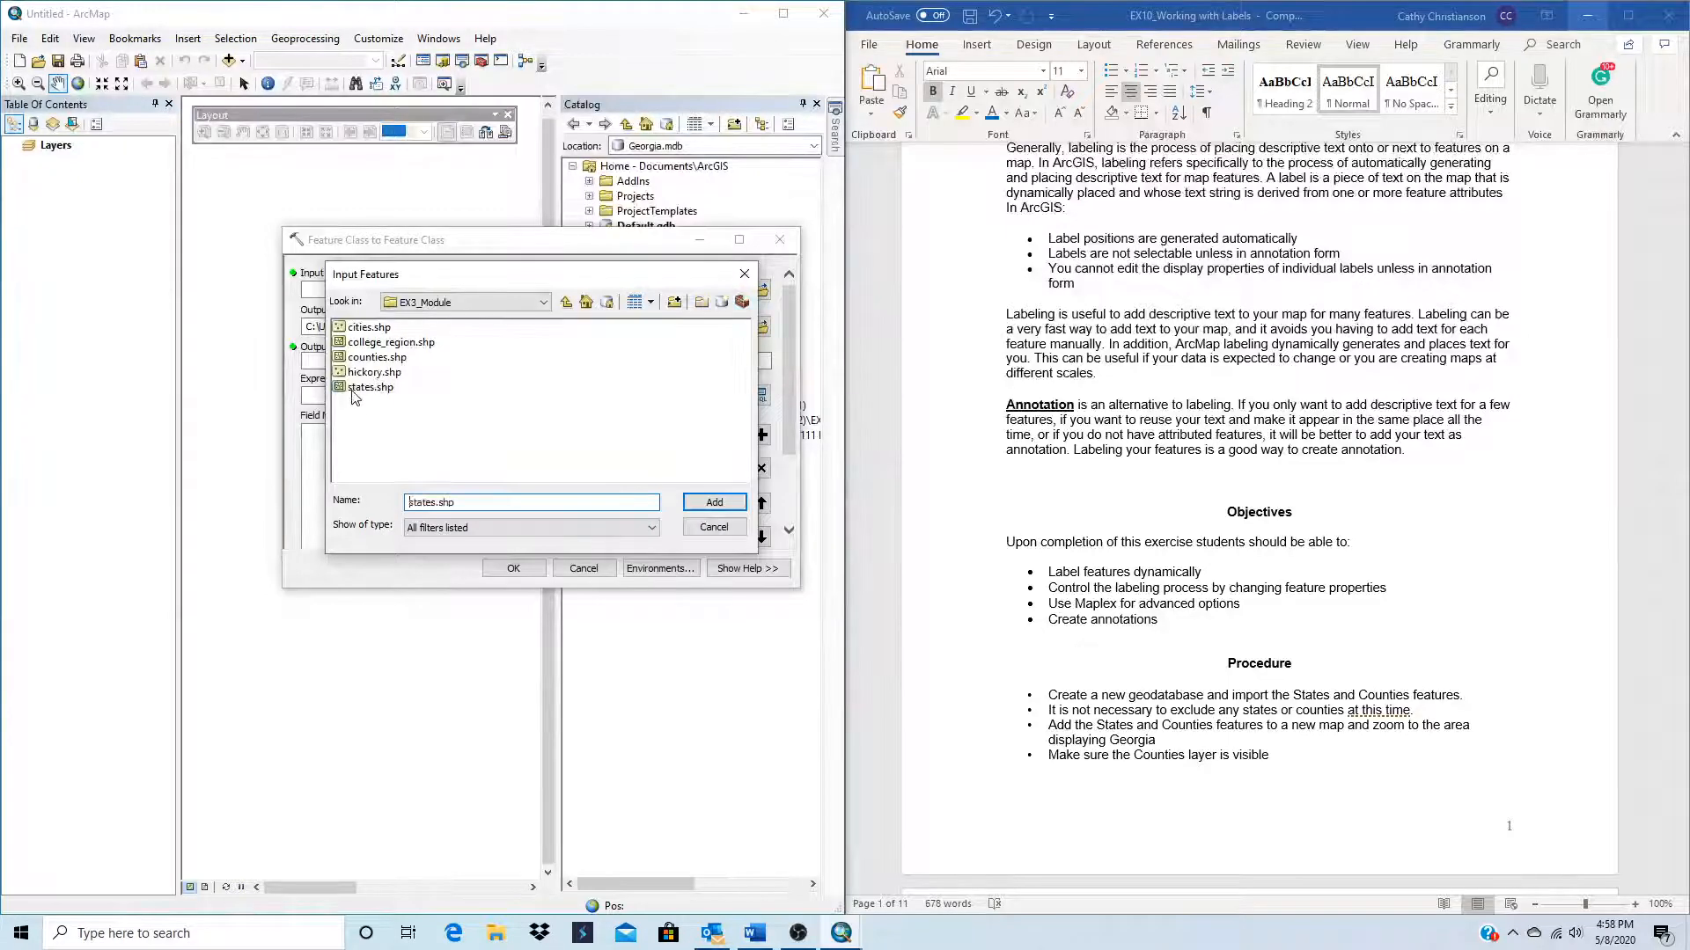
pyautogui.click(700, 510)
pyautogui.click(309, 359)
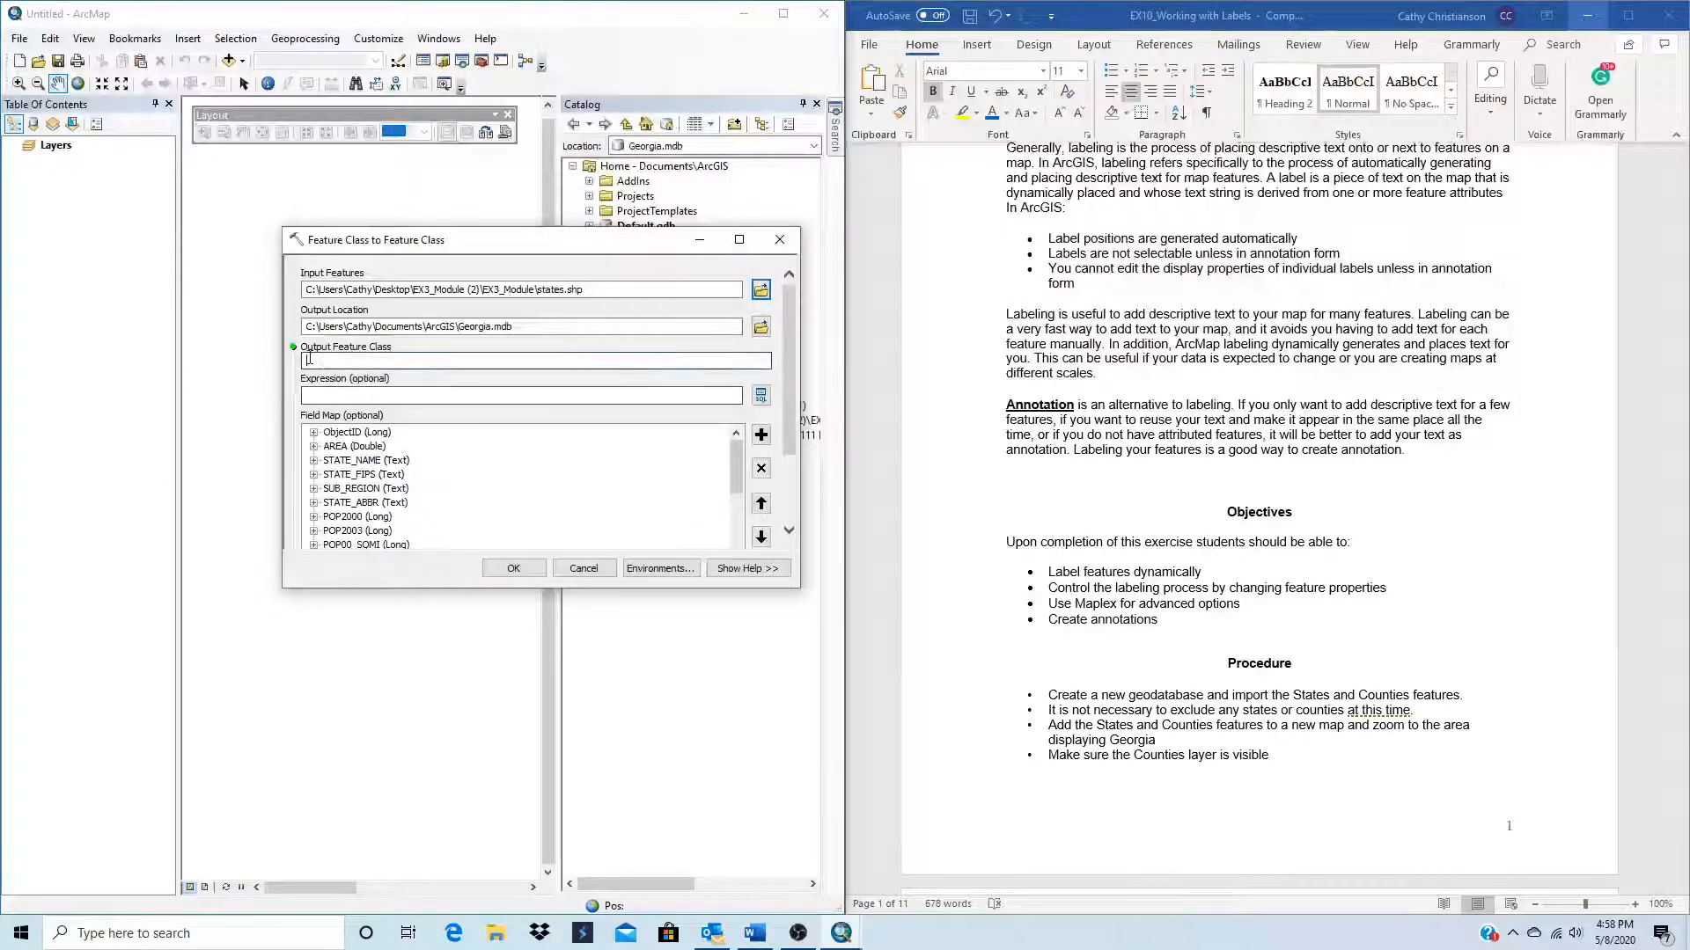
pyautogui.write('States')
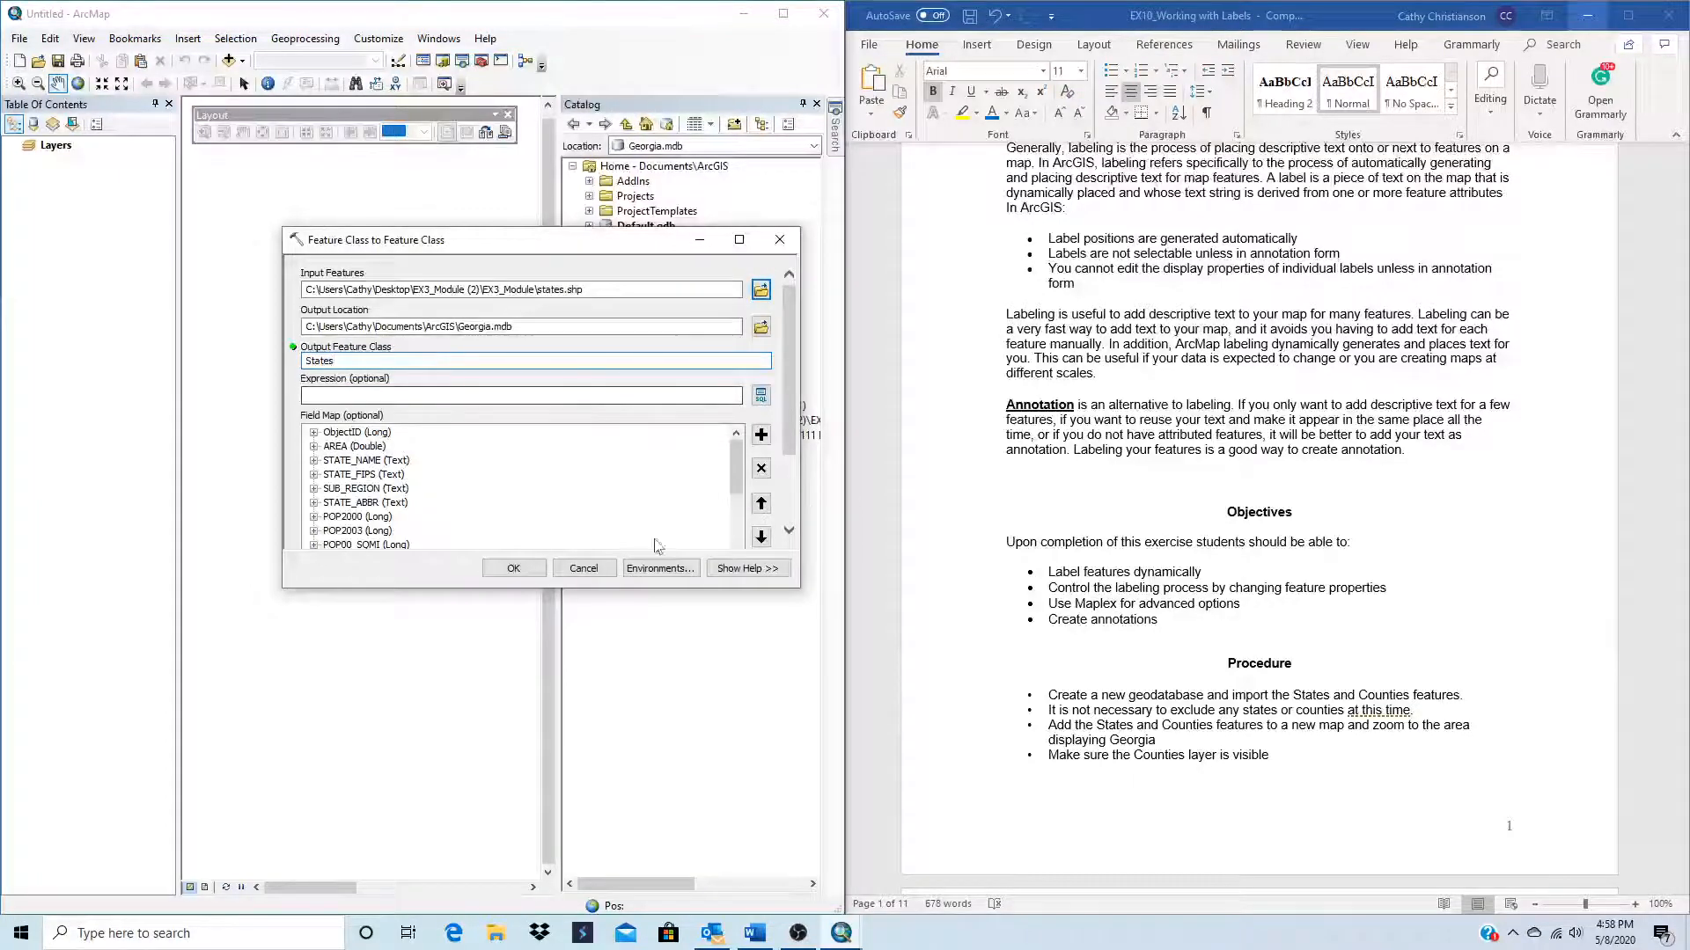
pyautogui.click(496, 563)
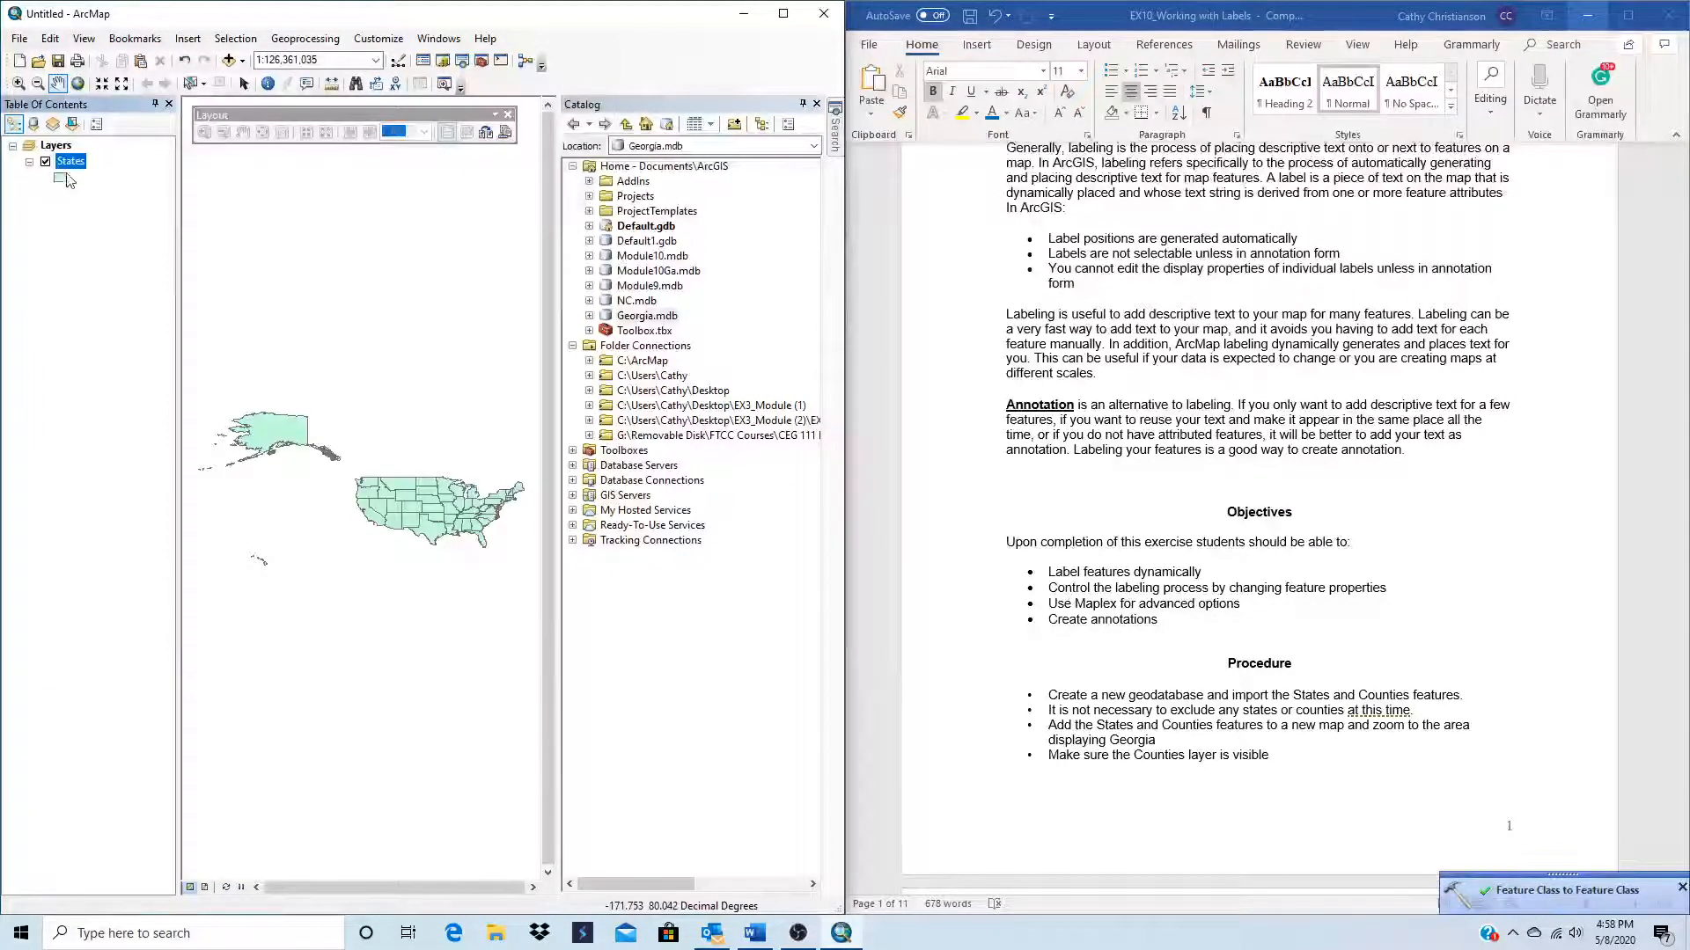
# Step: Change the States layer symbol to Hollow with a red outline of width 3
pyautogui.click(62, 179)
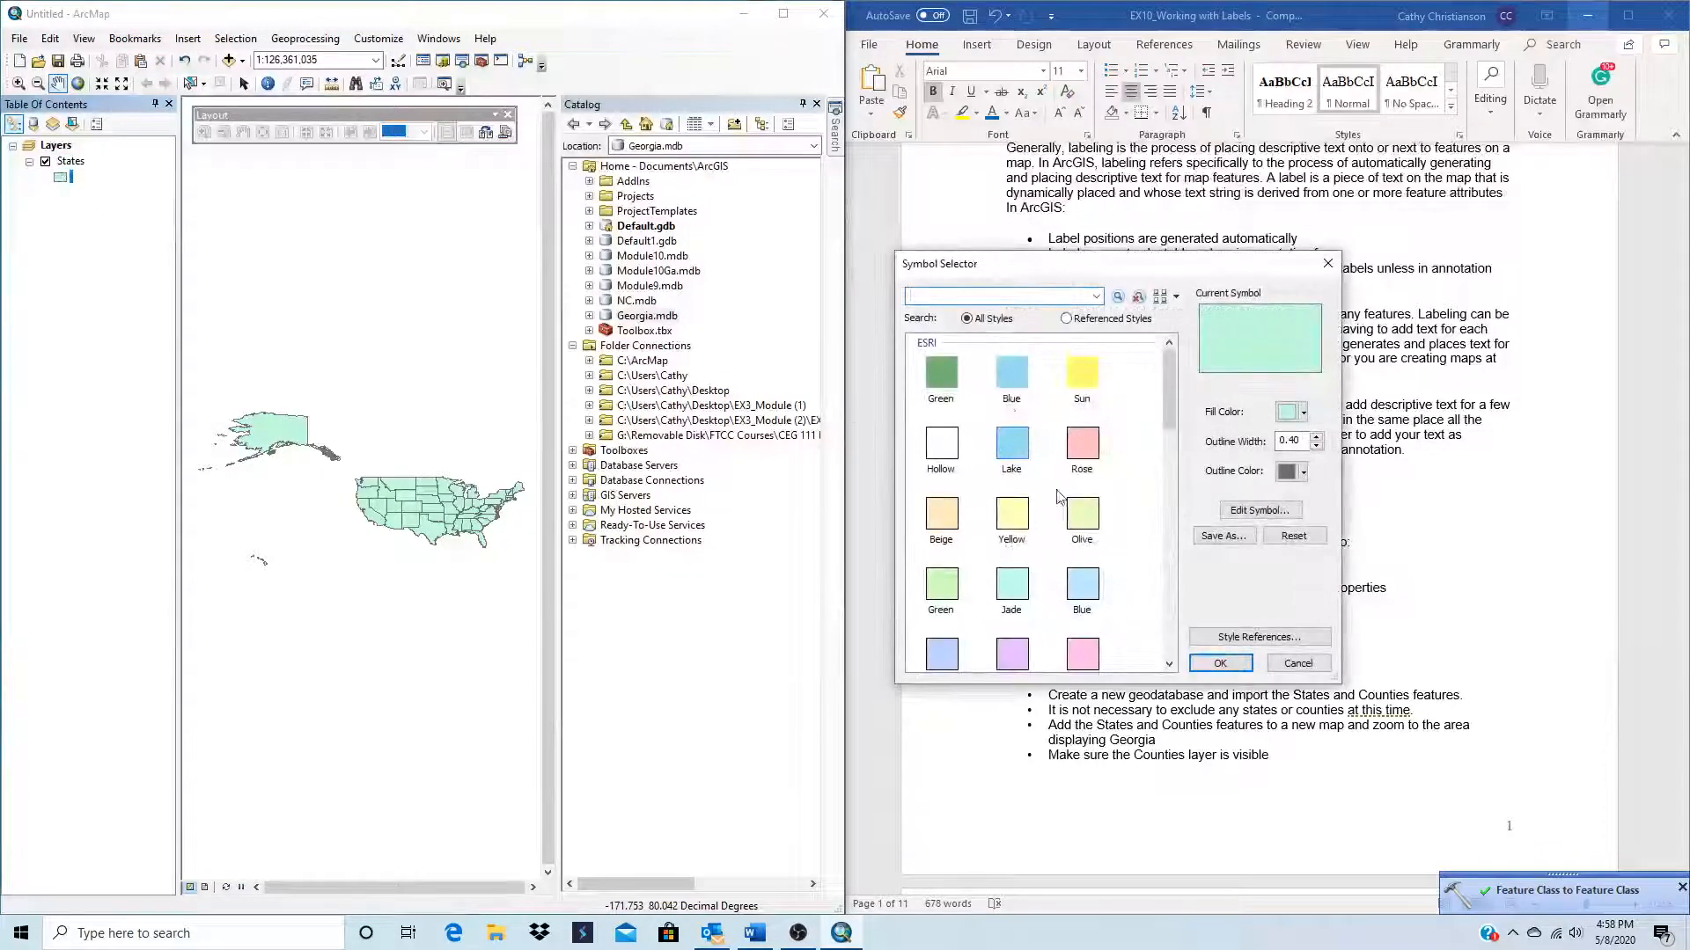
pyautogui.click(935, 459)
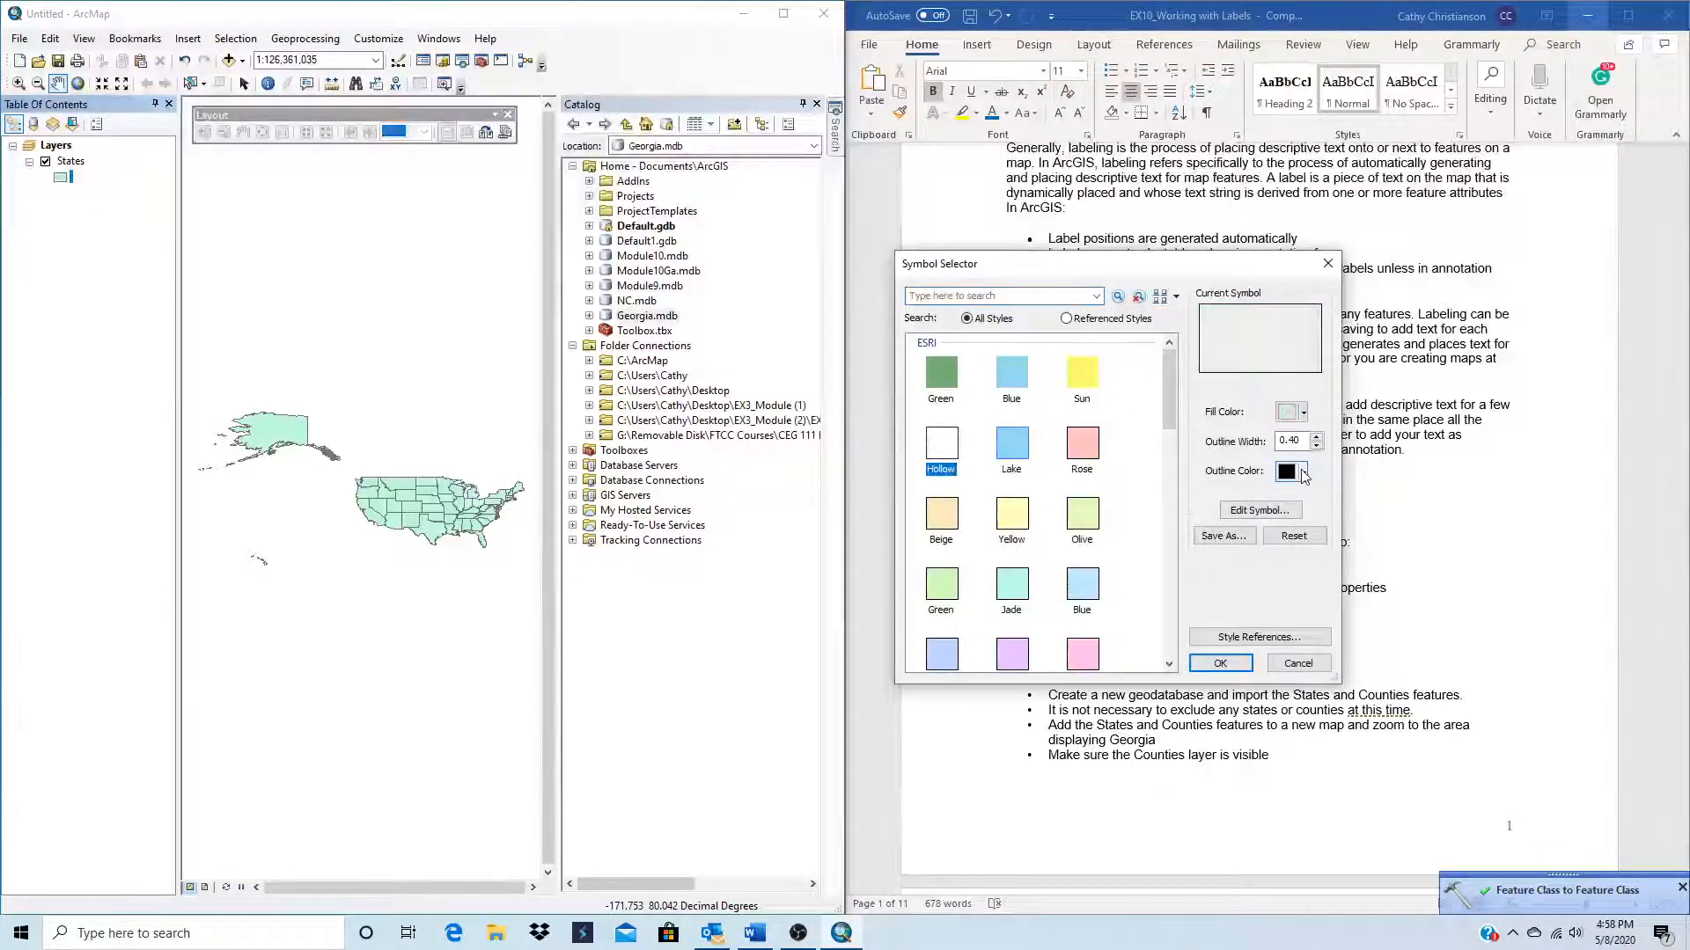
pyautogui.click(1303, 472)
pyautogui.click(1301, 552)
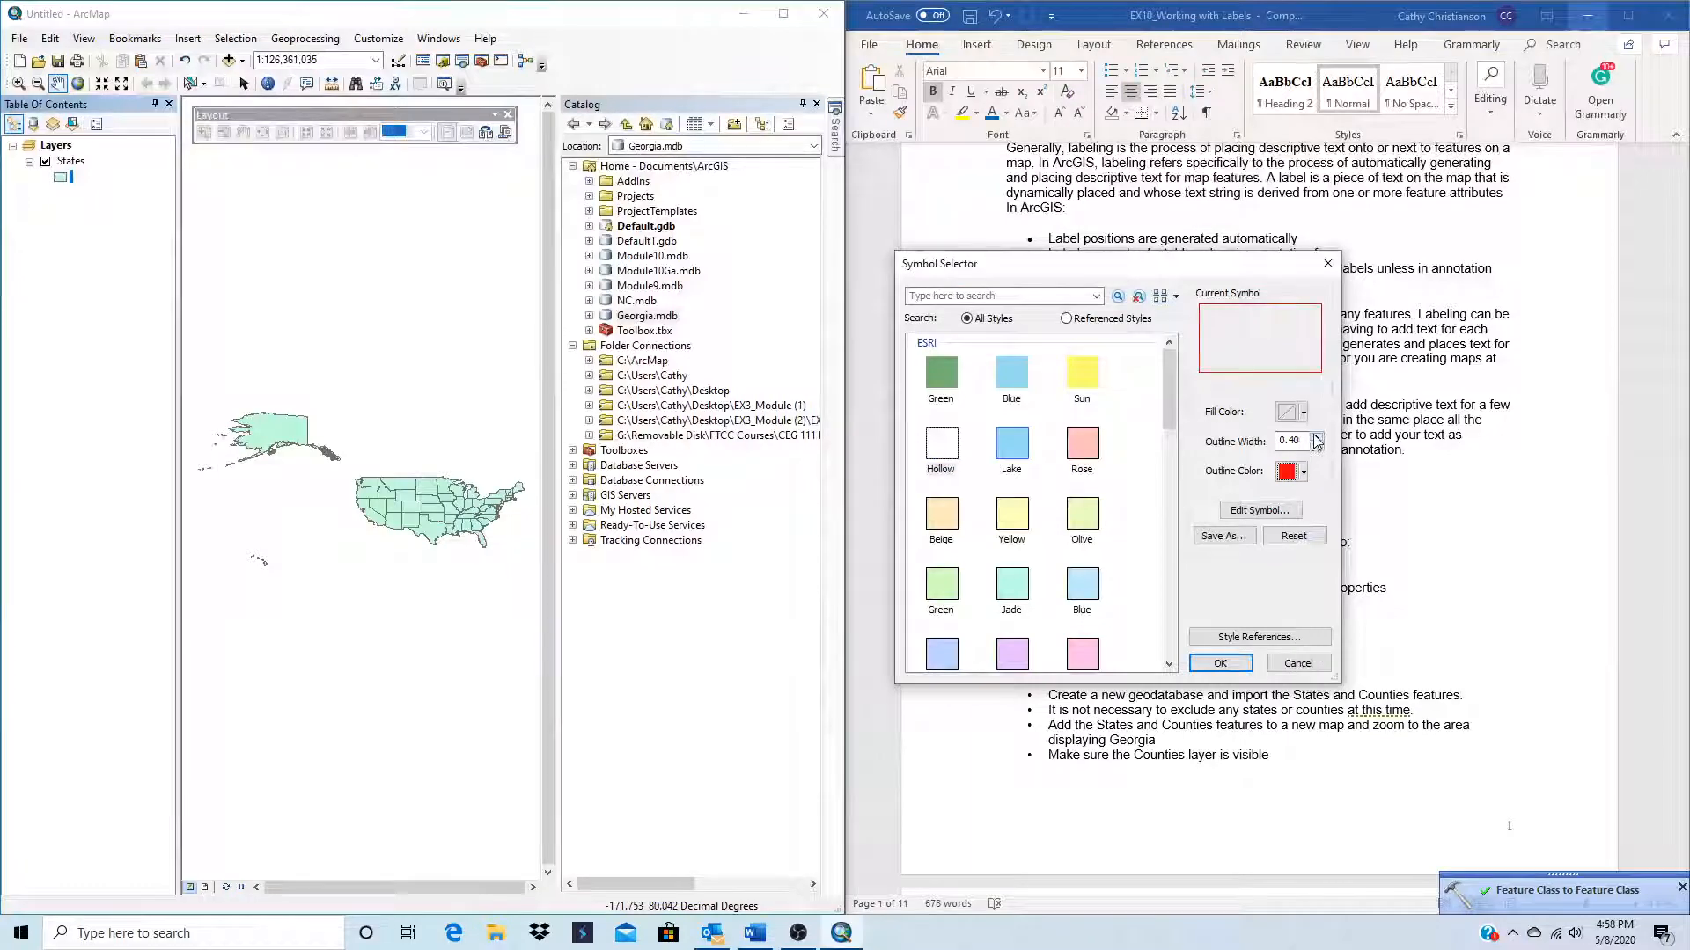
pyautogui.click(1312, 436)
pyautogui.click(1312, 436)
pyautogui.click(1312, 436)
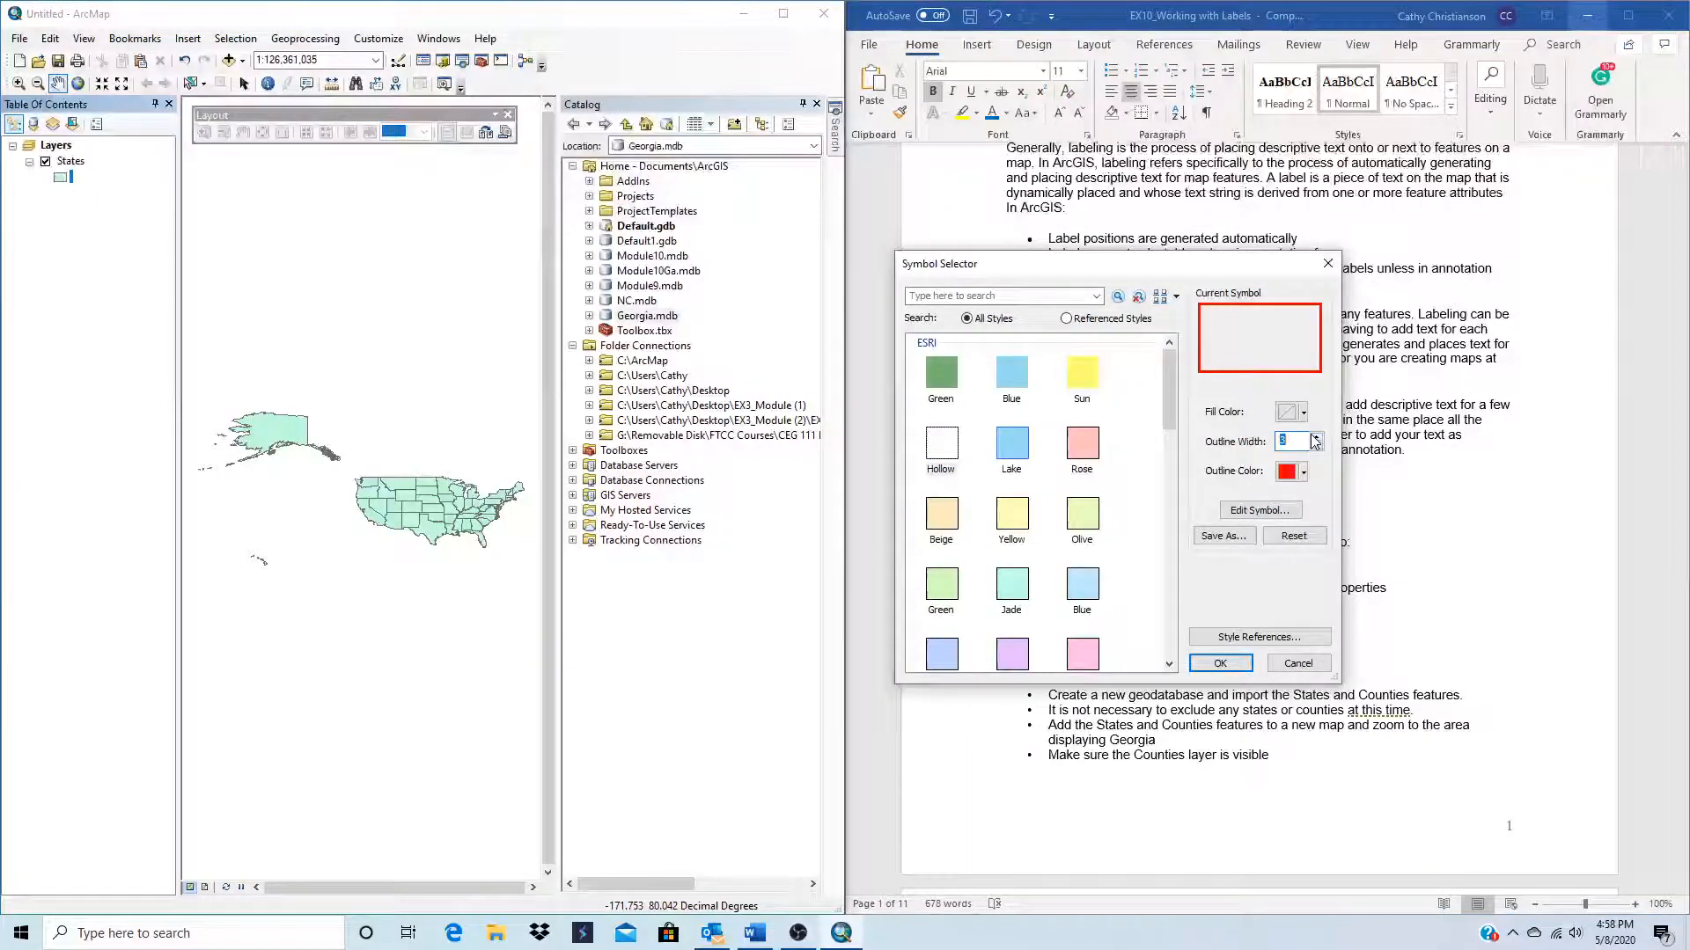
pyautogui.click(1223, 665)
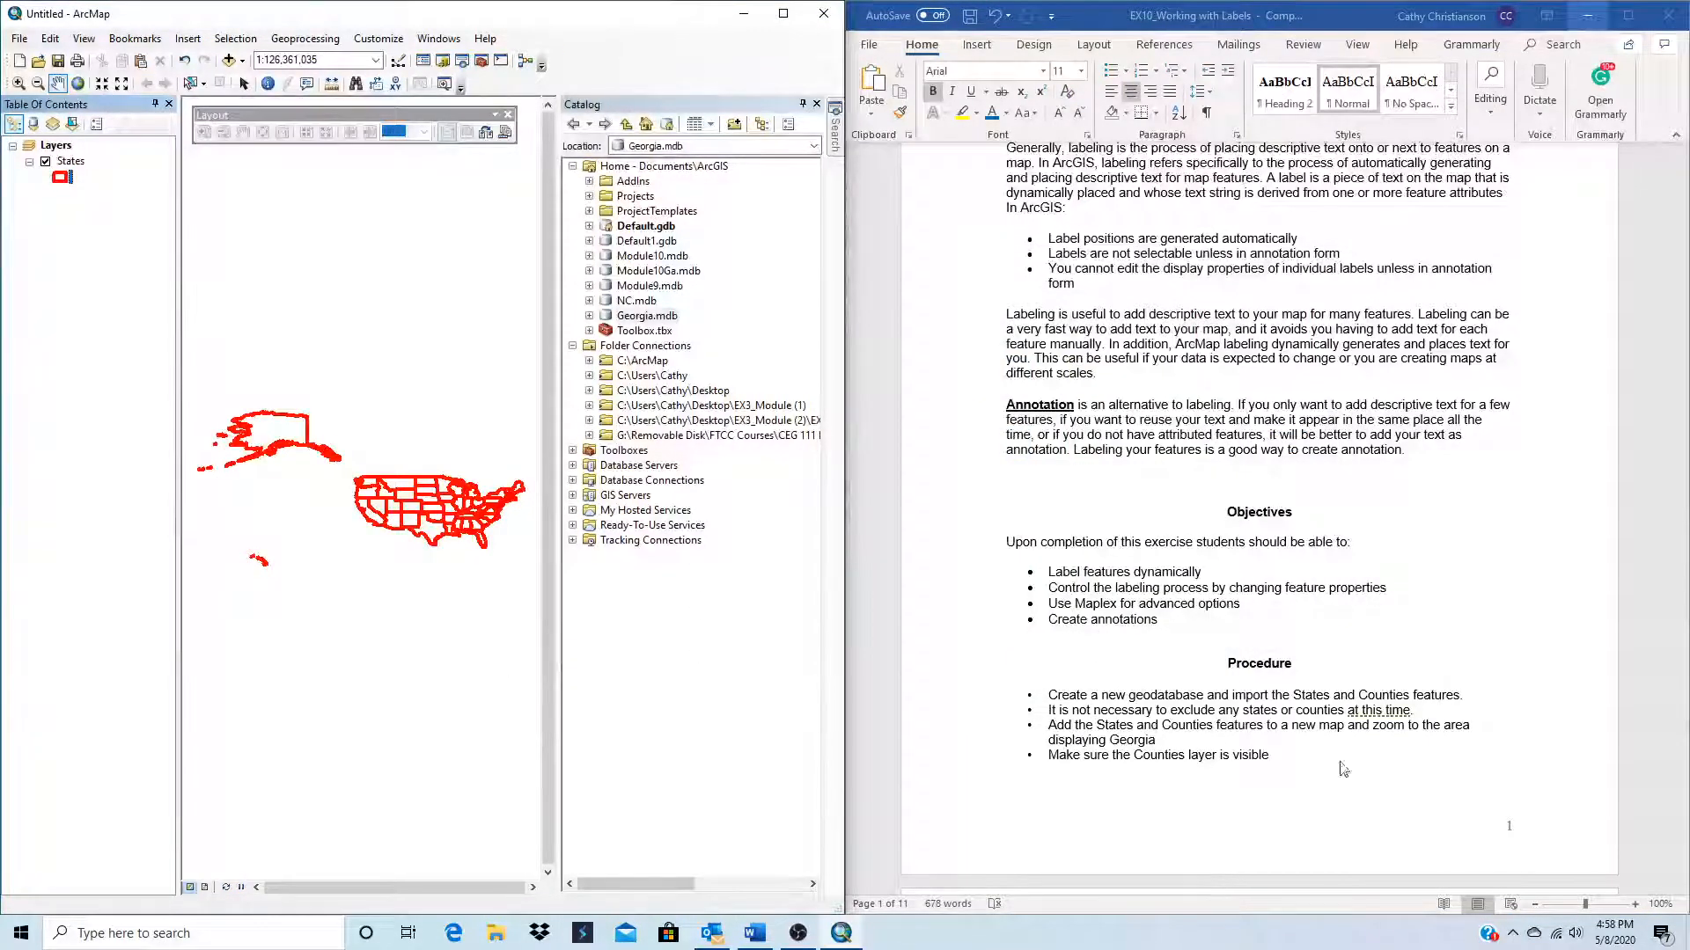
# Step: Import counties.shp from EX3_Module into Georgia.mdb as a single feature class named Counties
pyautogui.rightClick(640, 317)
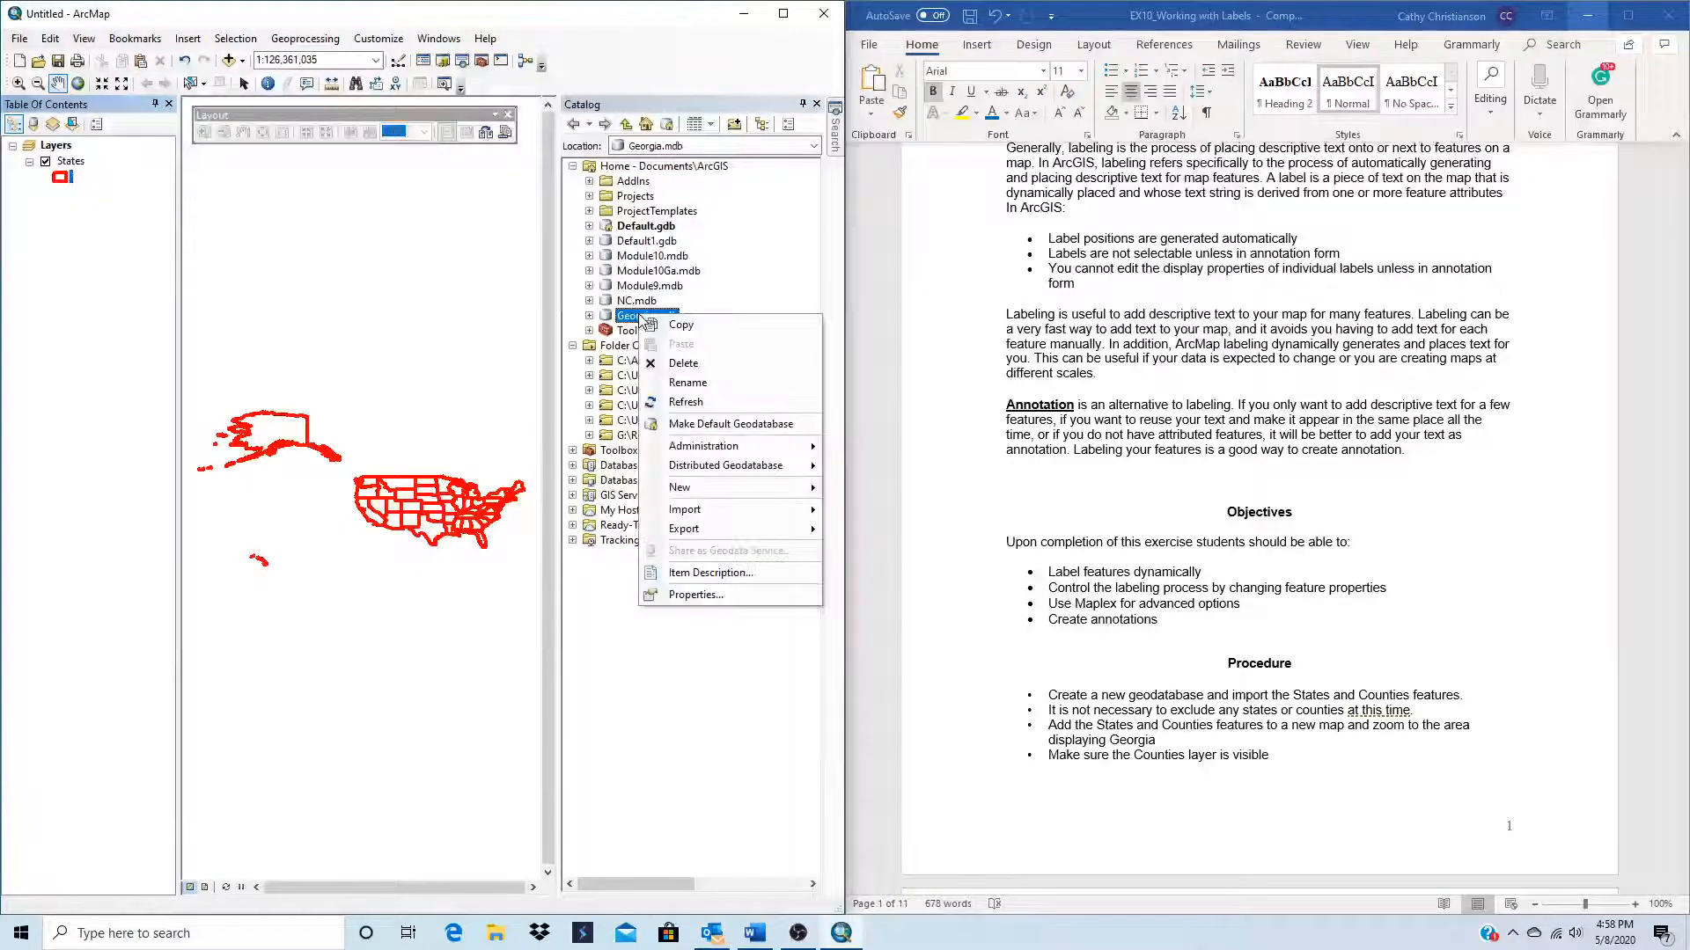
pyautogui.moveTo(725, 519)
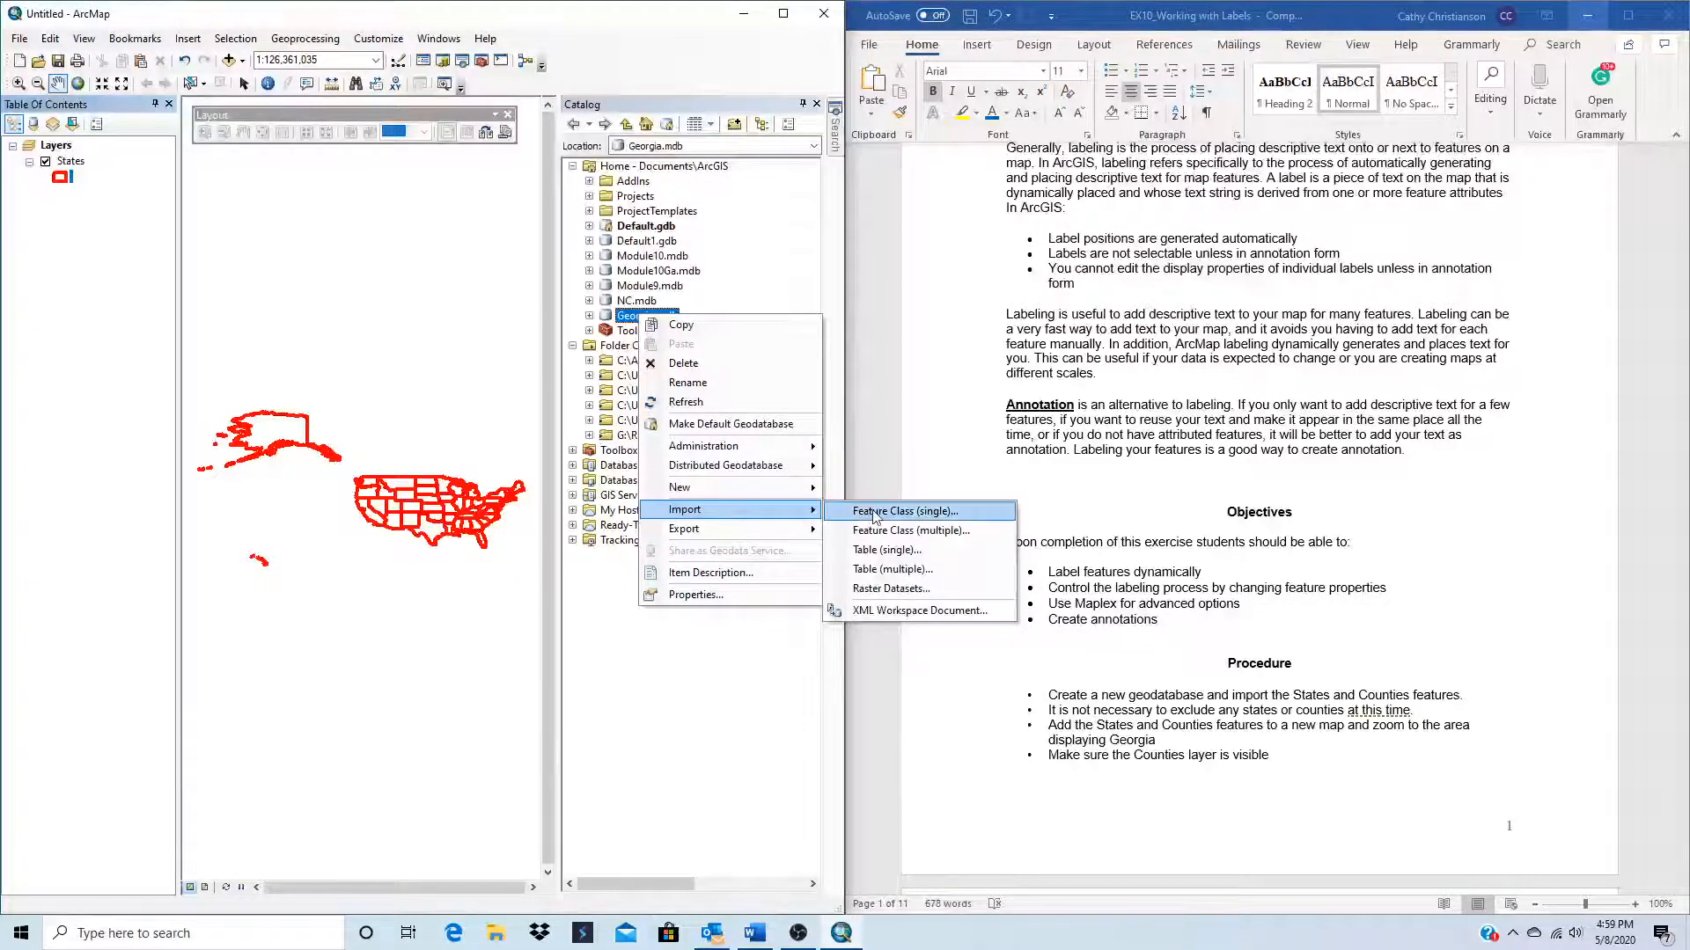
pyautogui.click(905, 511)
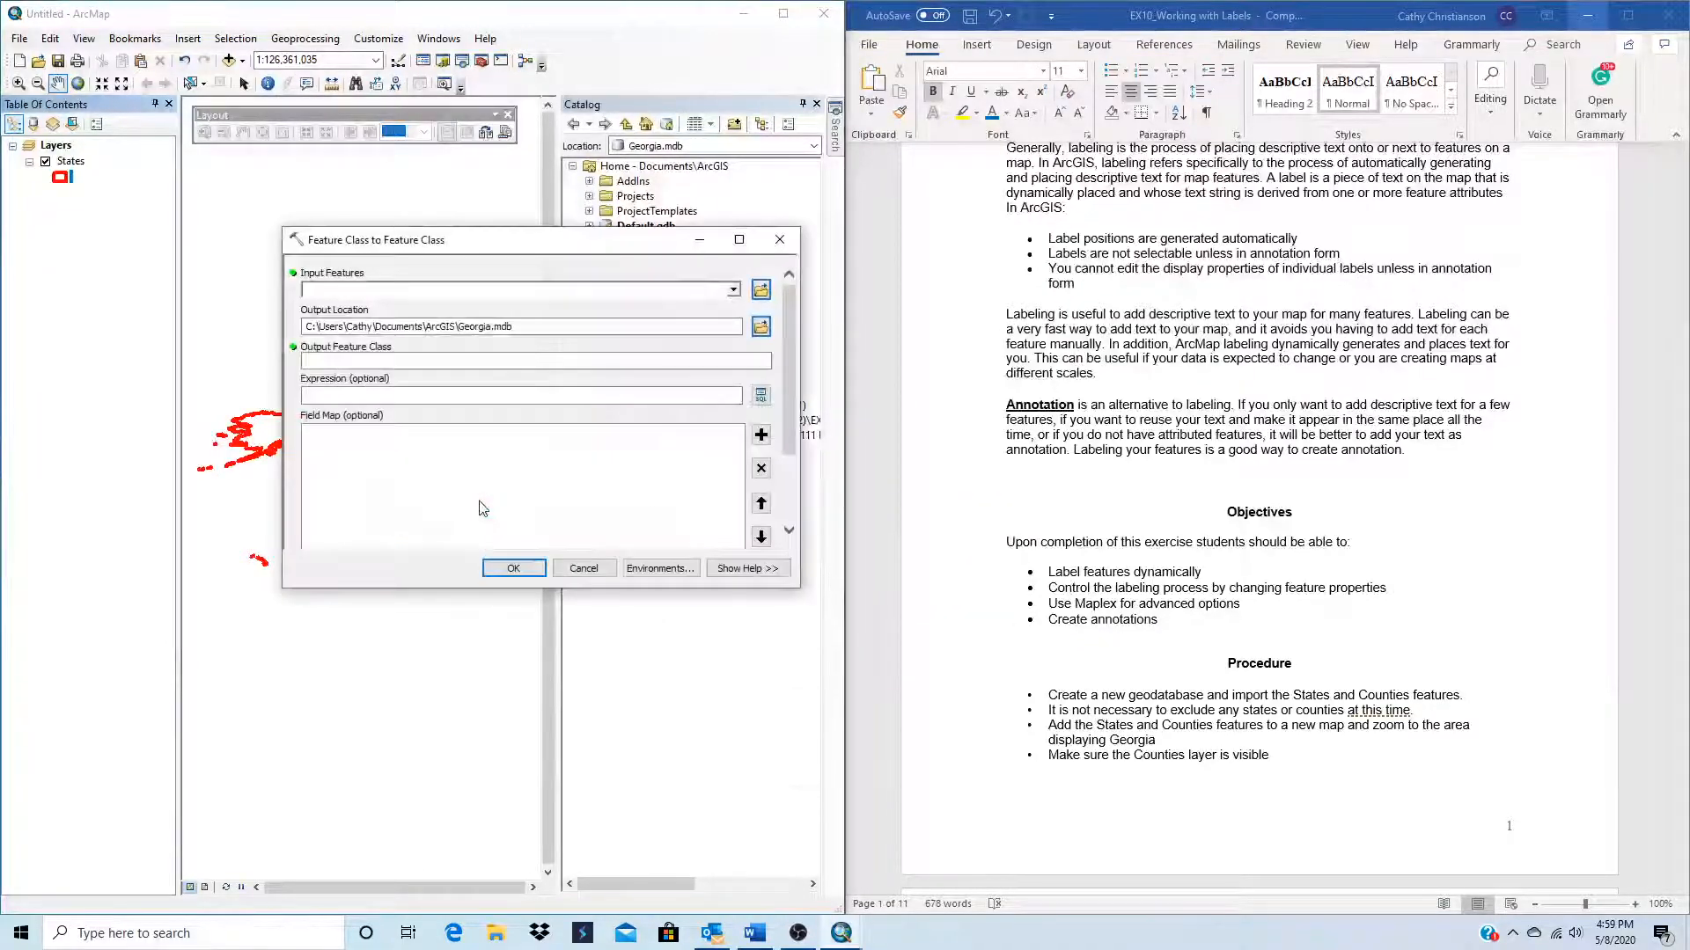
pyautogui.click(735, 295)
pyautogui.click(735, 295)
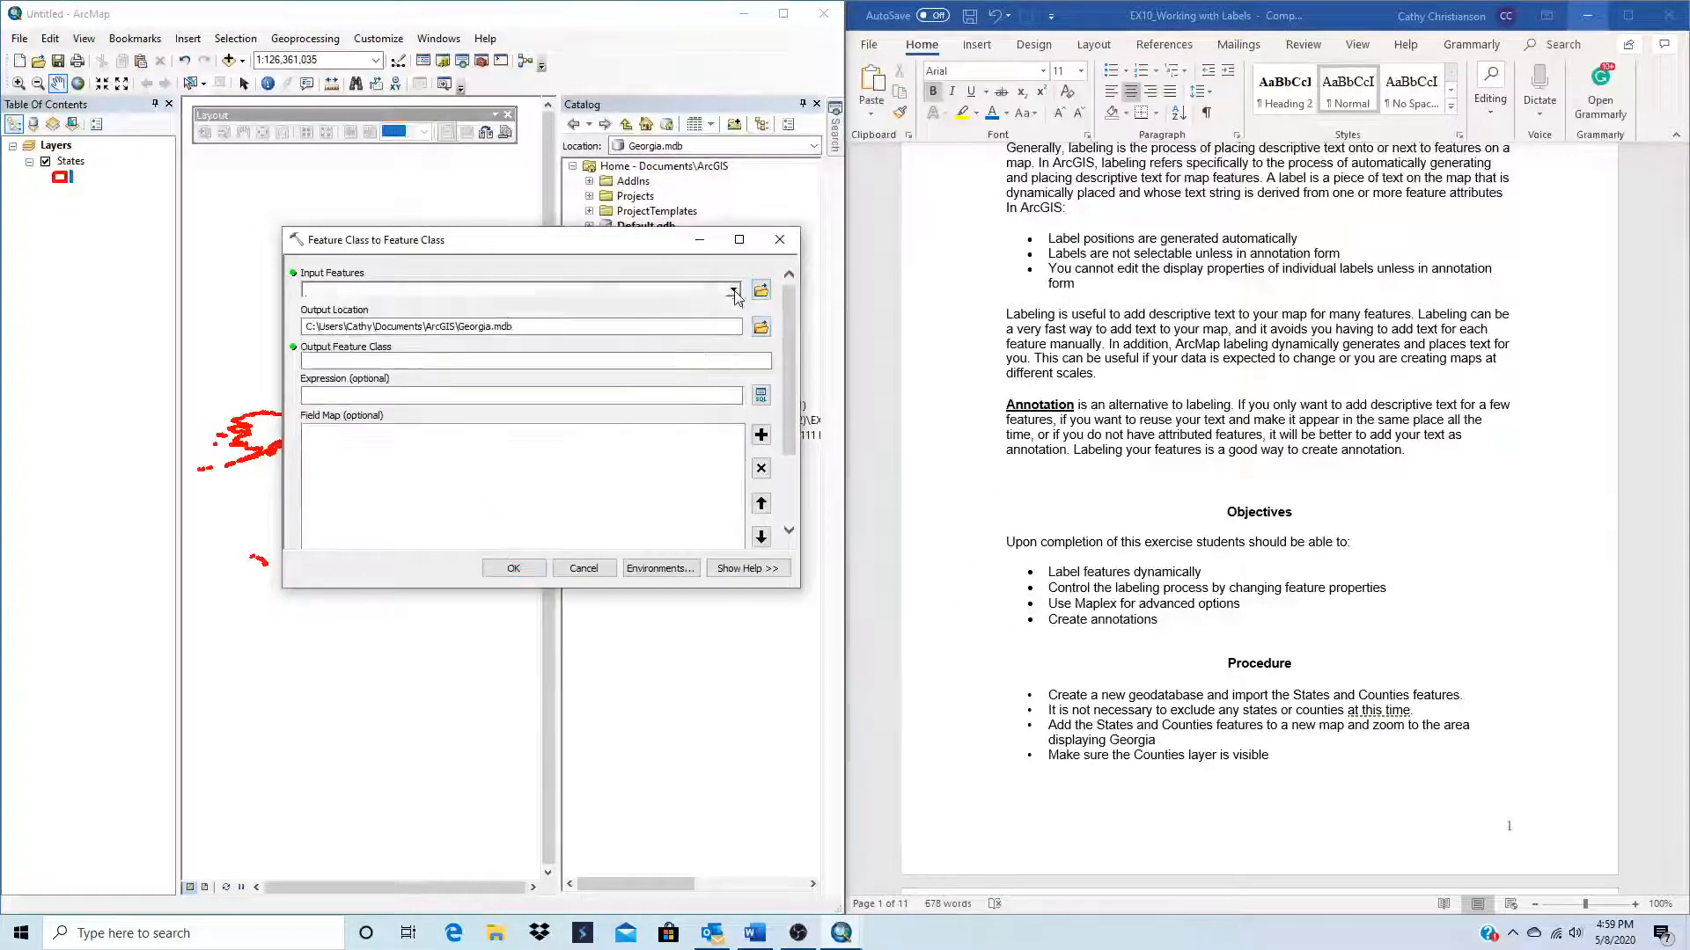
pyautogui.click(760, 291)
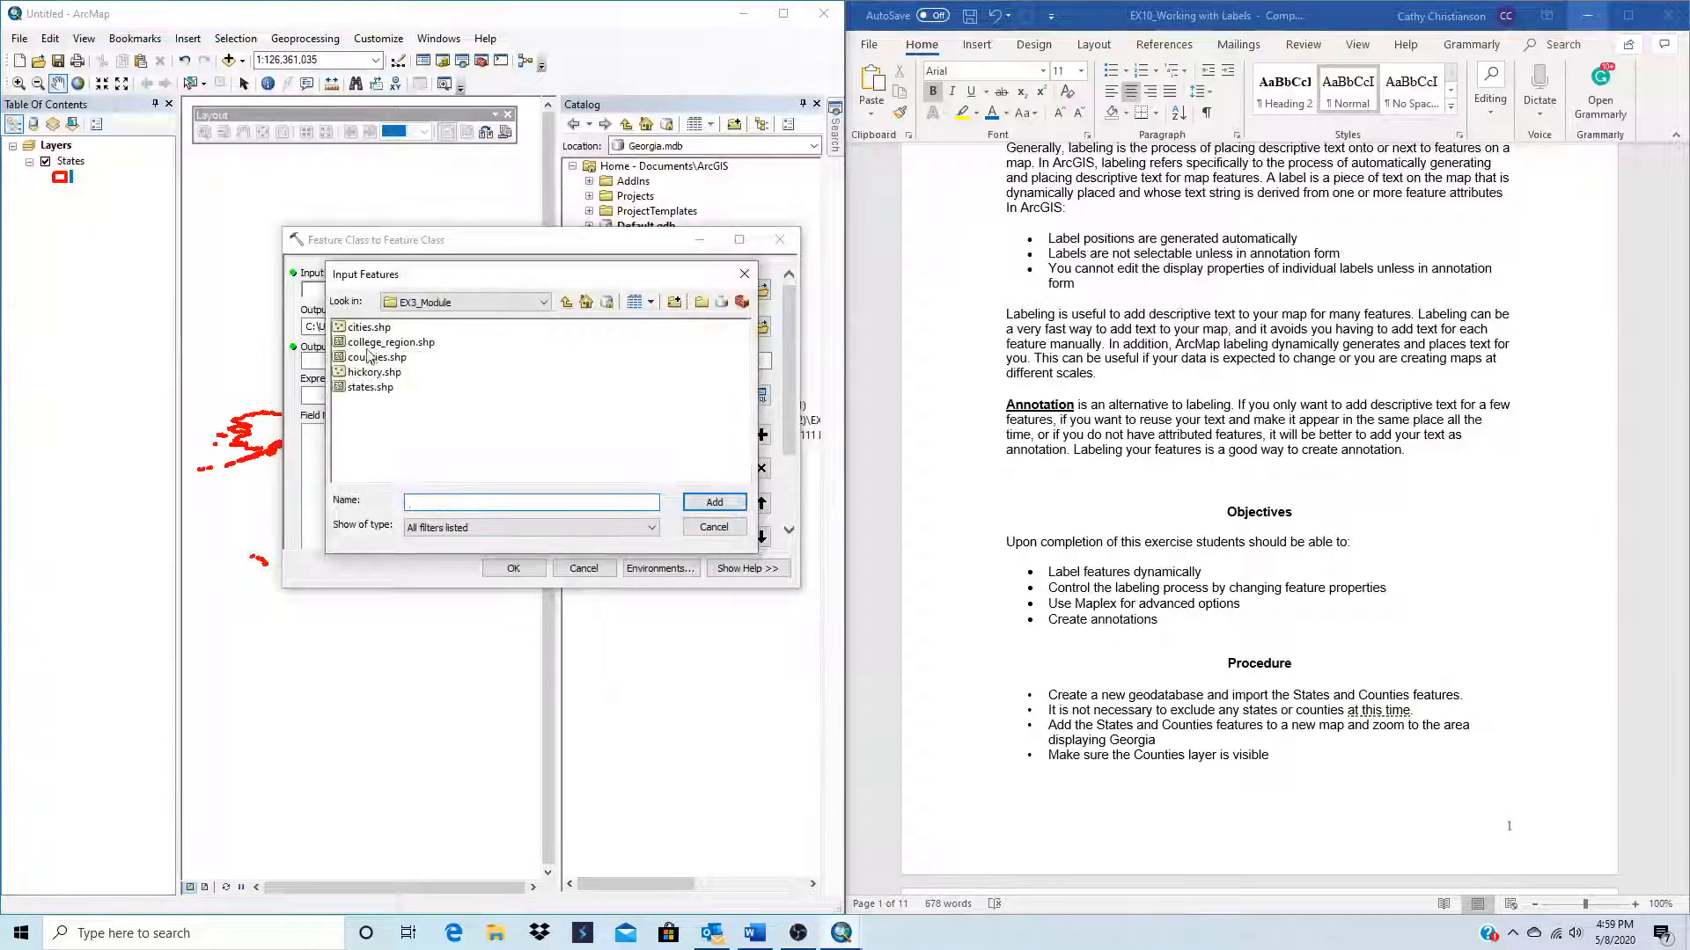
pyautogui.click(374, 357)
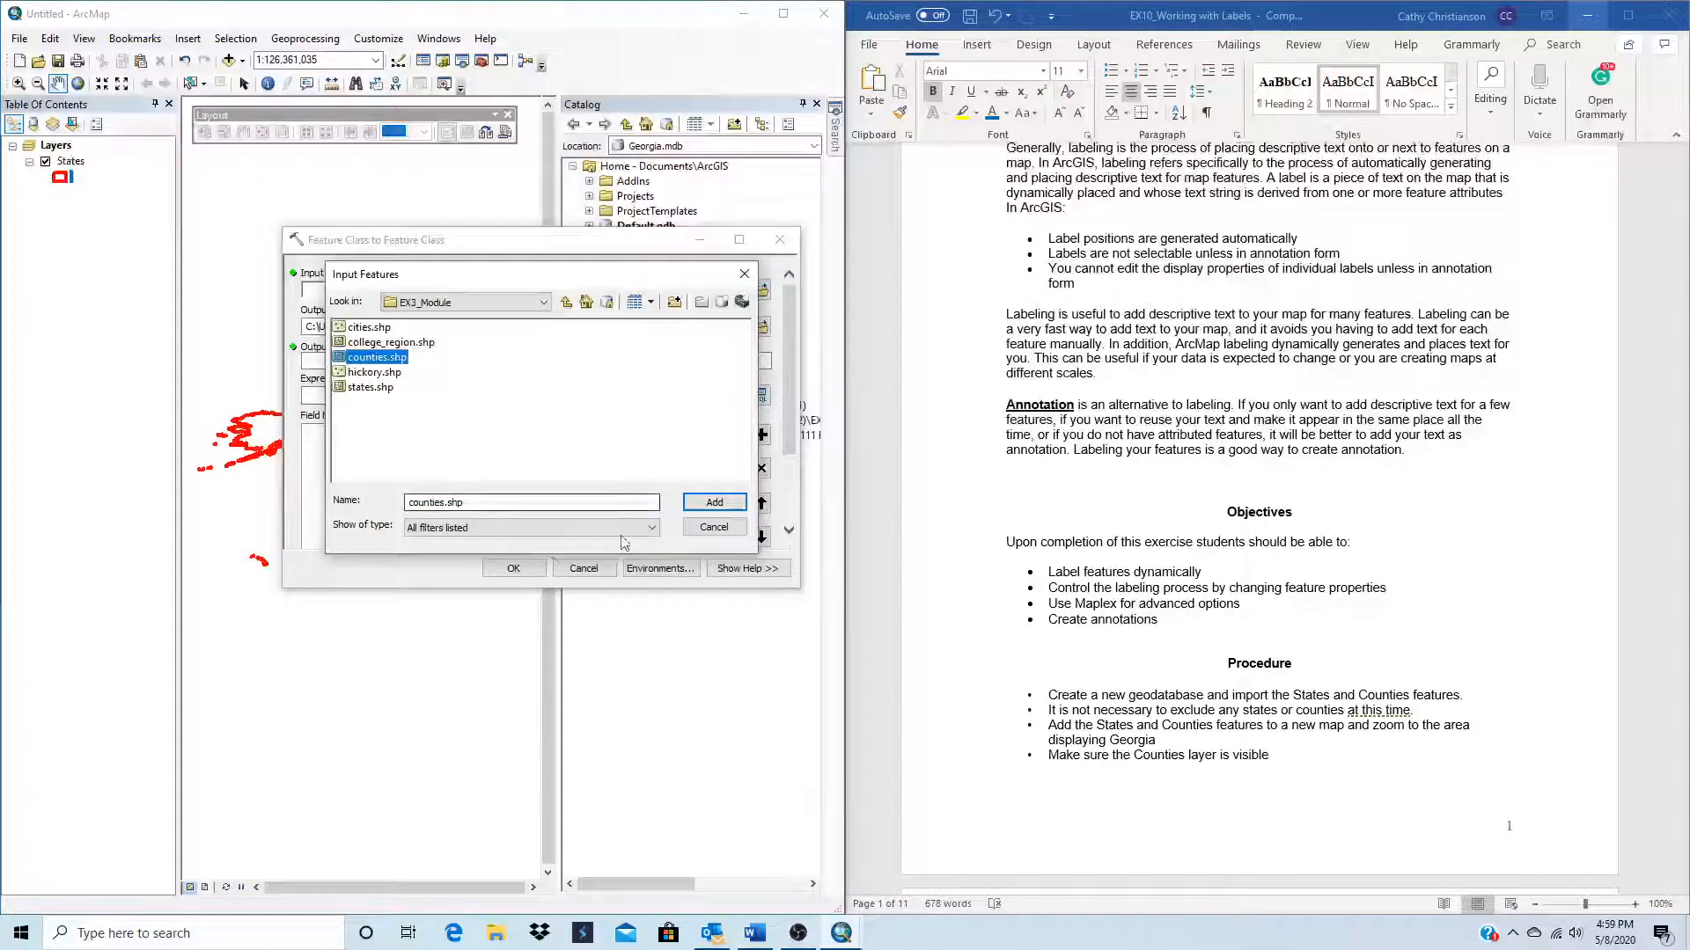
pyautogui.click(723, 501)
pyautogui.click(318, 361)
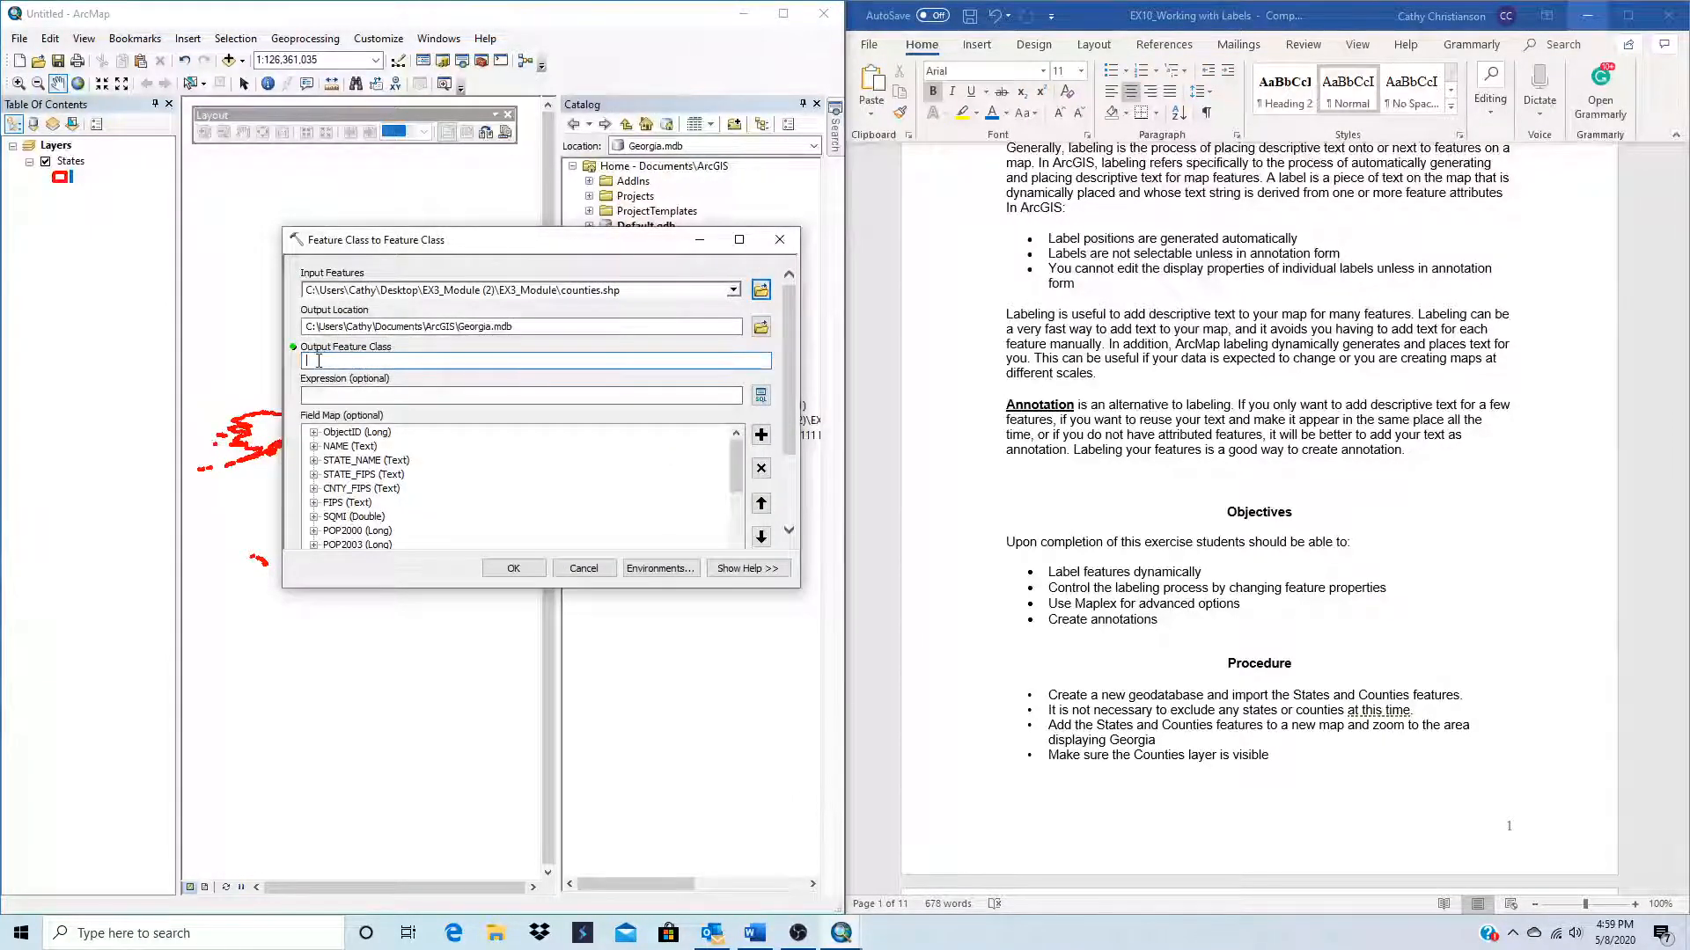
pyautogui.write('Counties')
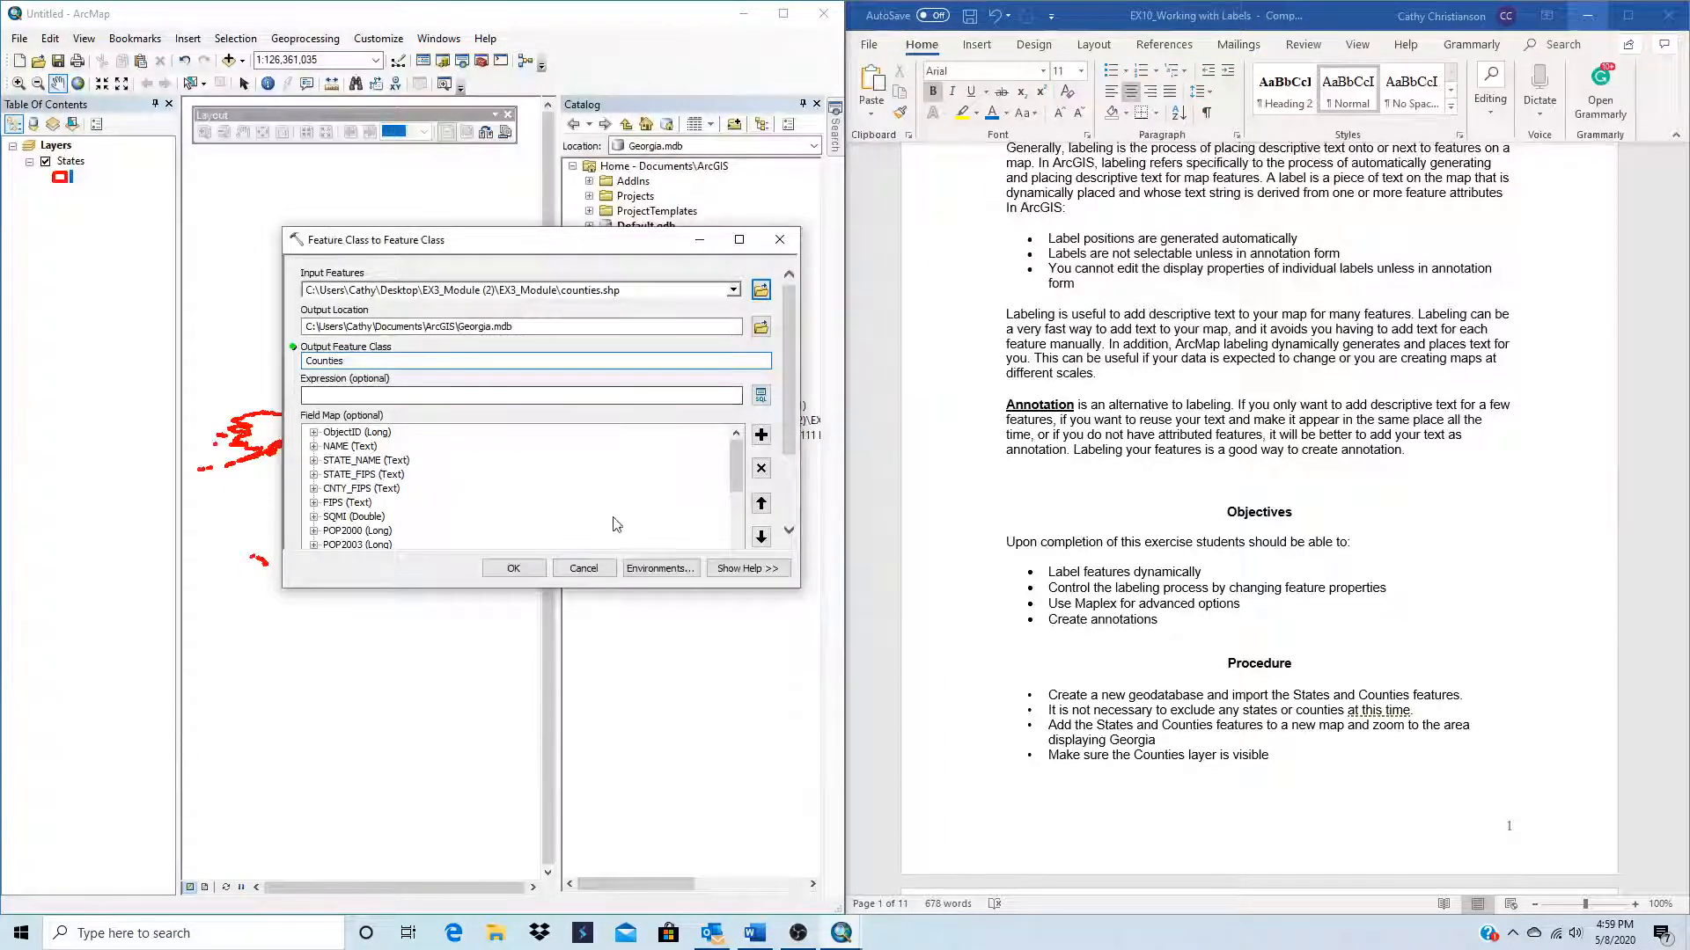
pyautogui.click(514, 570)
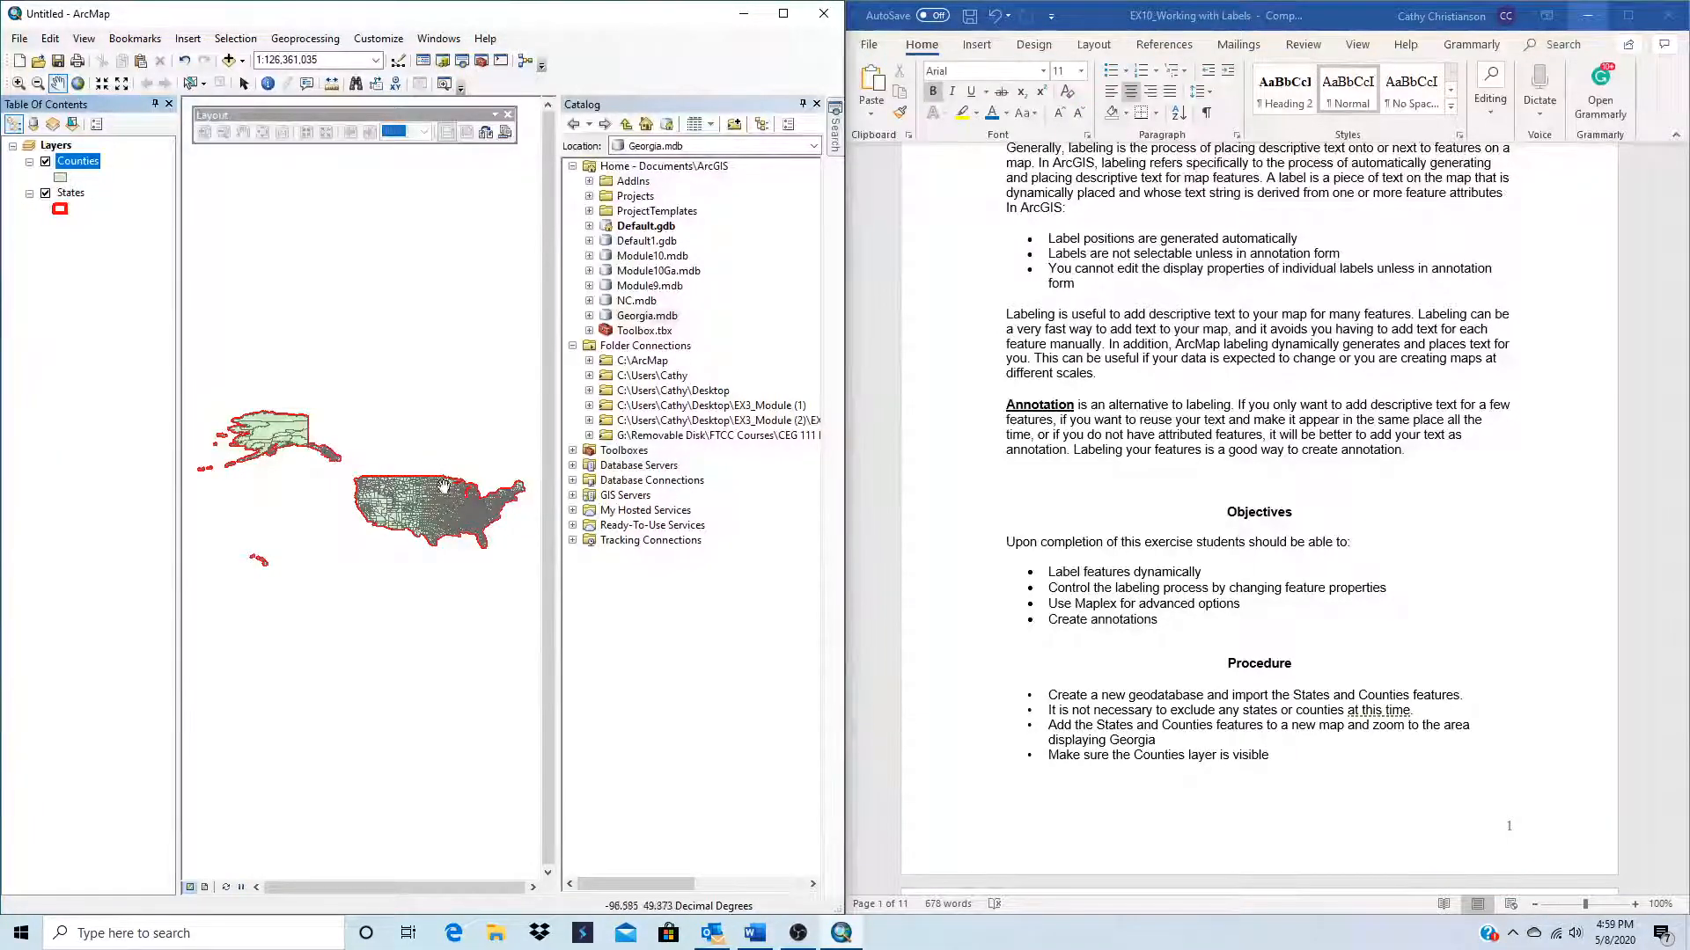
# Step: Reorder the map layers so that States draws above Counties
pyautogui.scroll(-8, 1222, 755)
pyautogui.scroll(-4, 1221, 755)
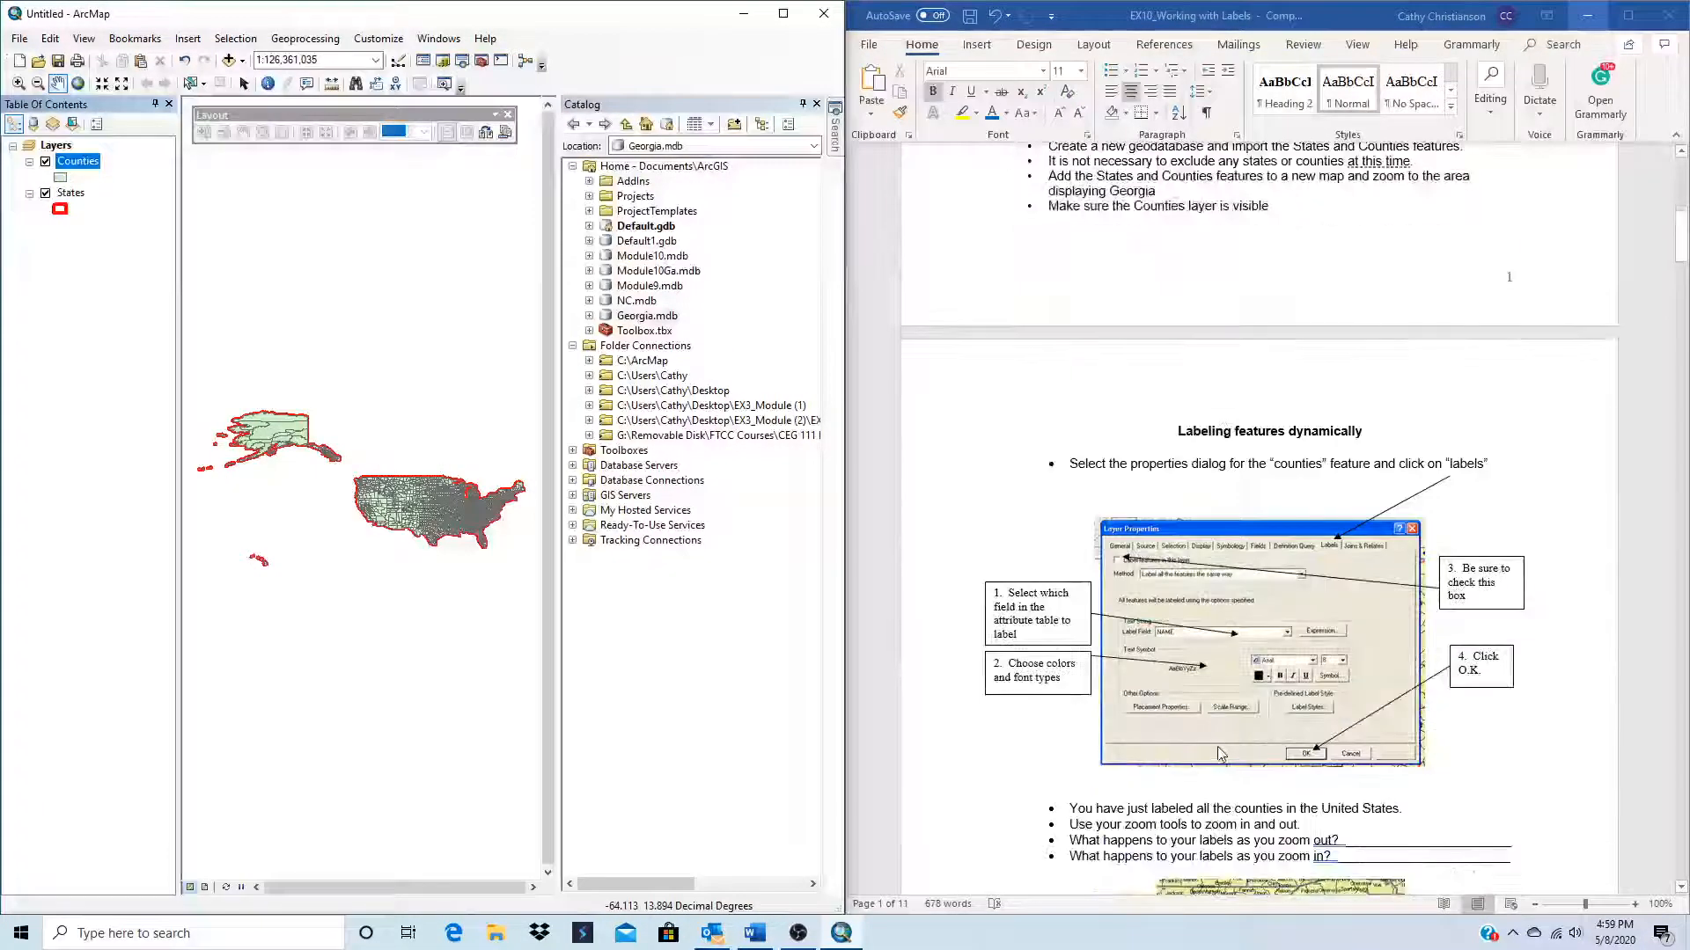
pyautogui.scroll(1, 1220, 748)
pyautogui.scroll(-1, 489, 528)
pyautogui.scroll(6, 489, 528)
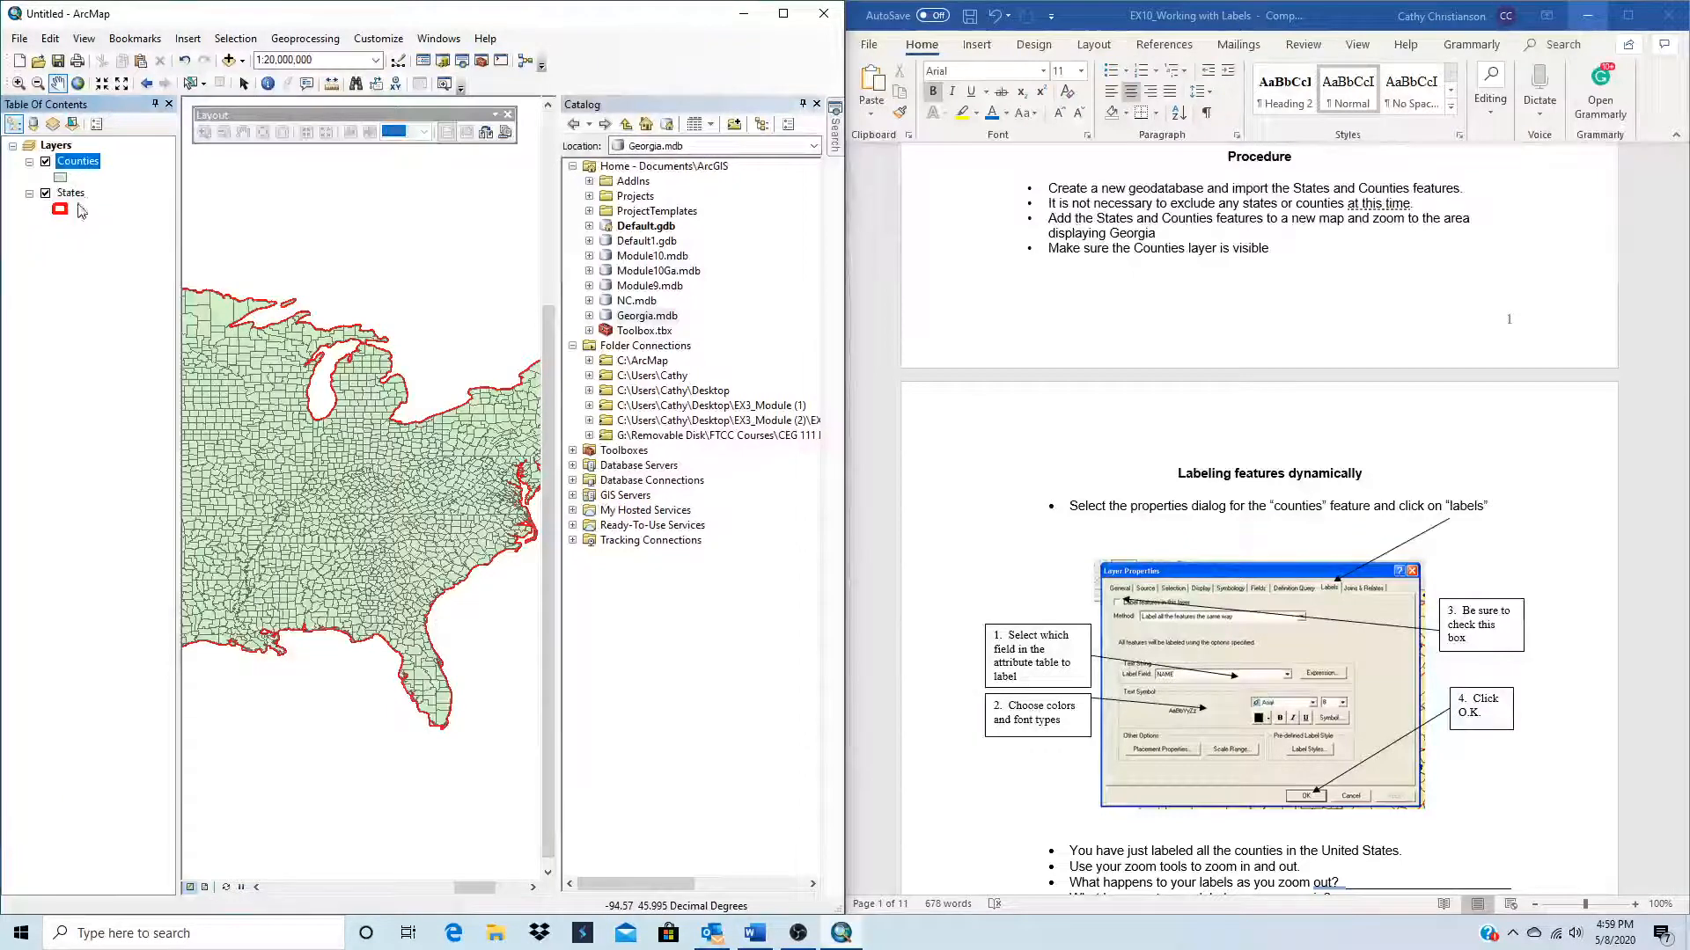
pyautogui.moveTo(70, 194); pyautogui.dragTo(71, 155)
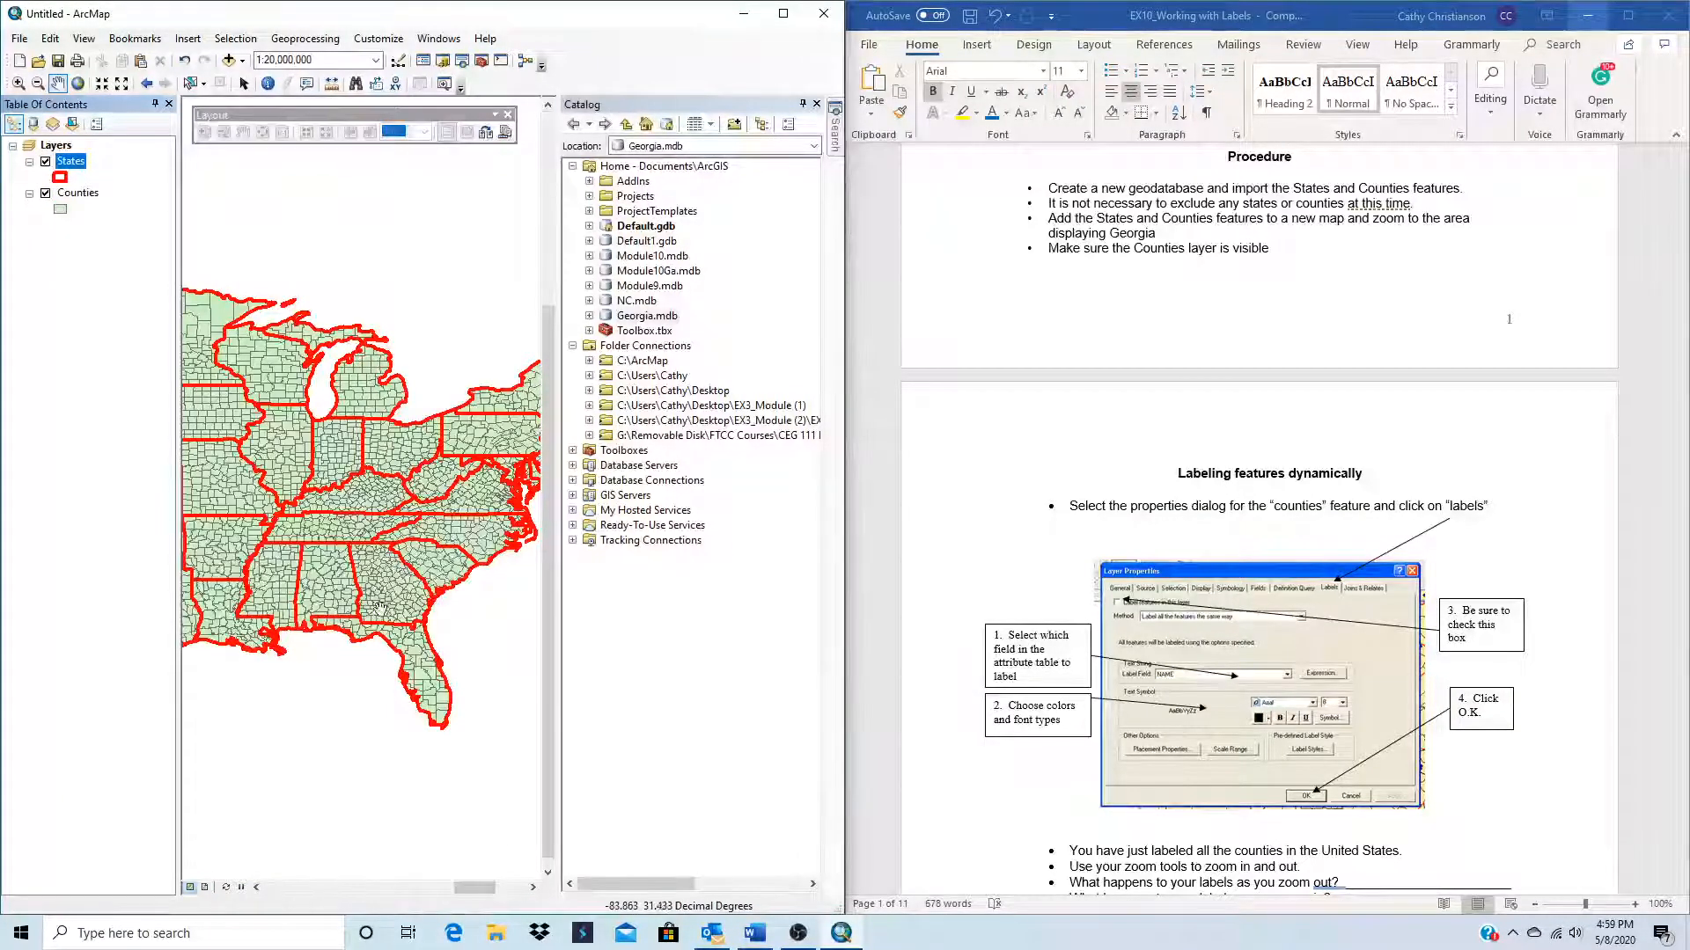
# Step: Close the Catalog pane and zoom the map to the area around Georgia
pyautogui.scroll(1, 380, 590)
pyautogui.scroll(-1, 380, 590)
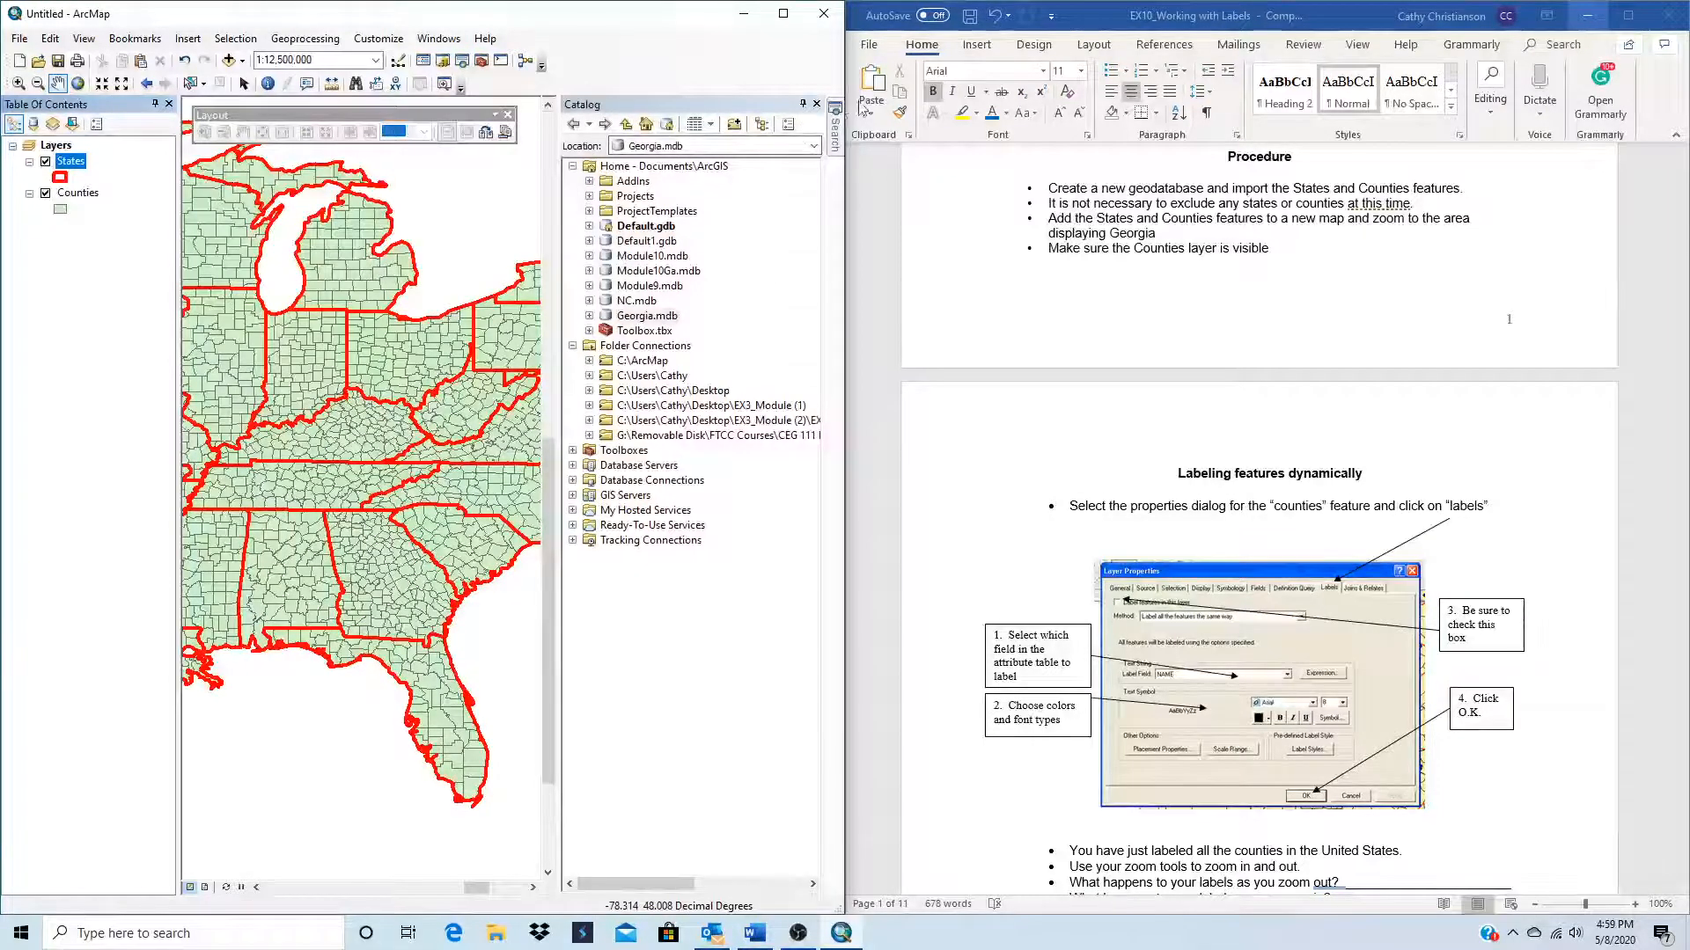
pyautogui.click(817, 103)
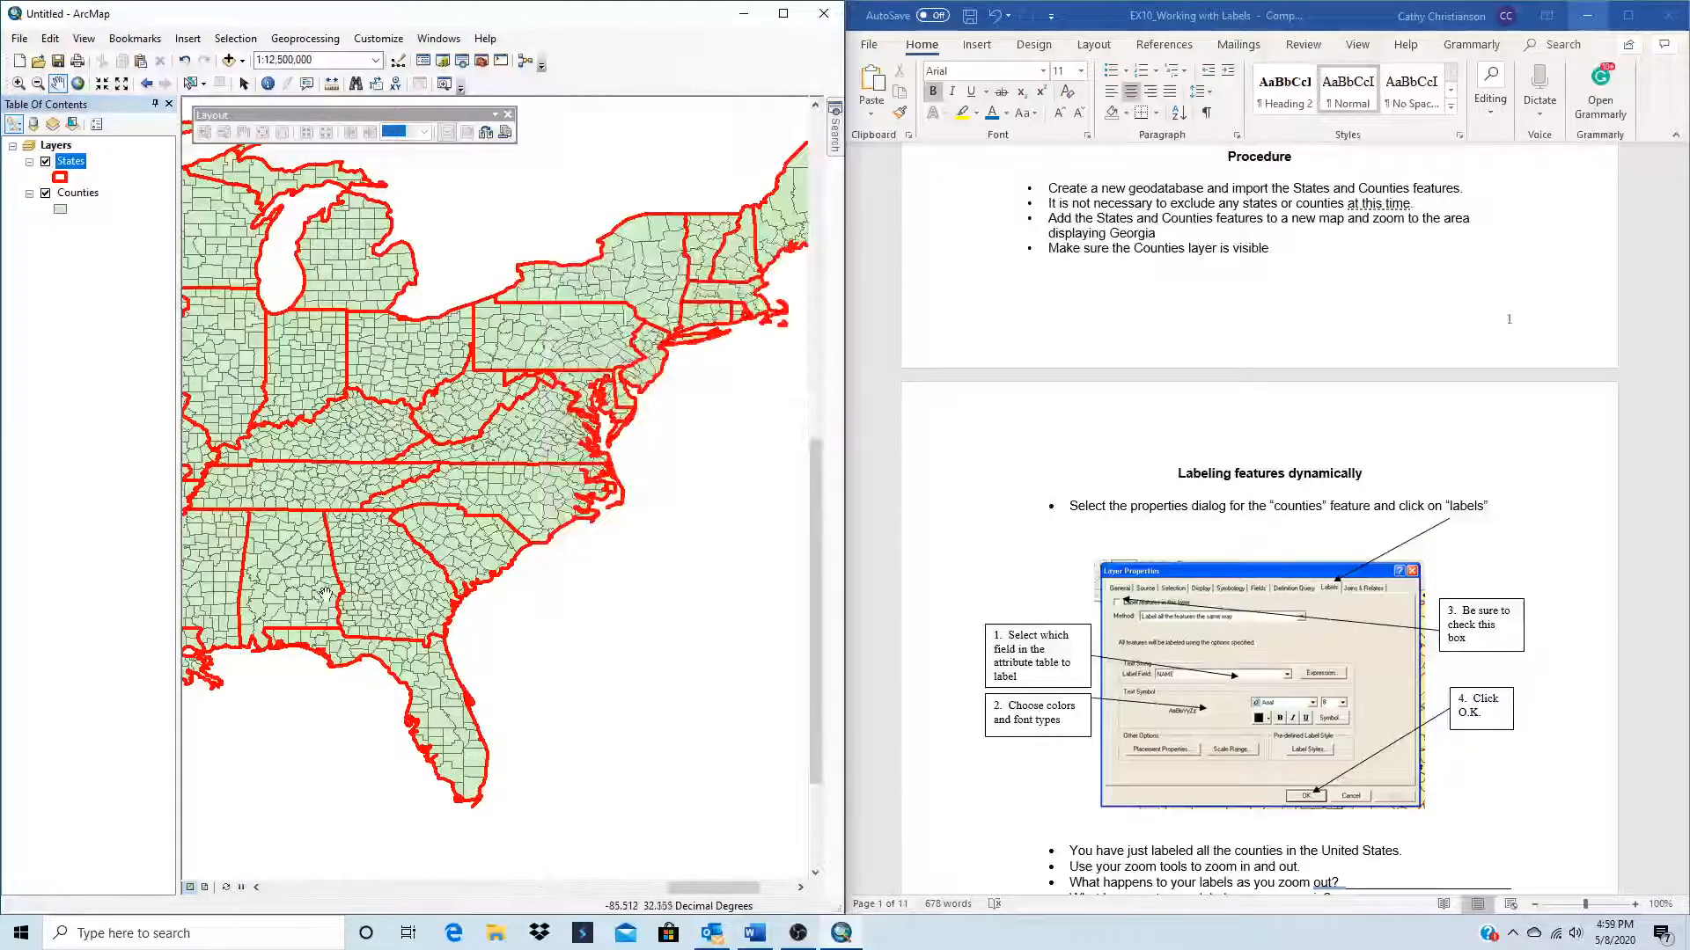
pyautogui.scroll(-2, 338, 588)
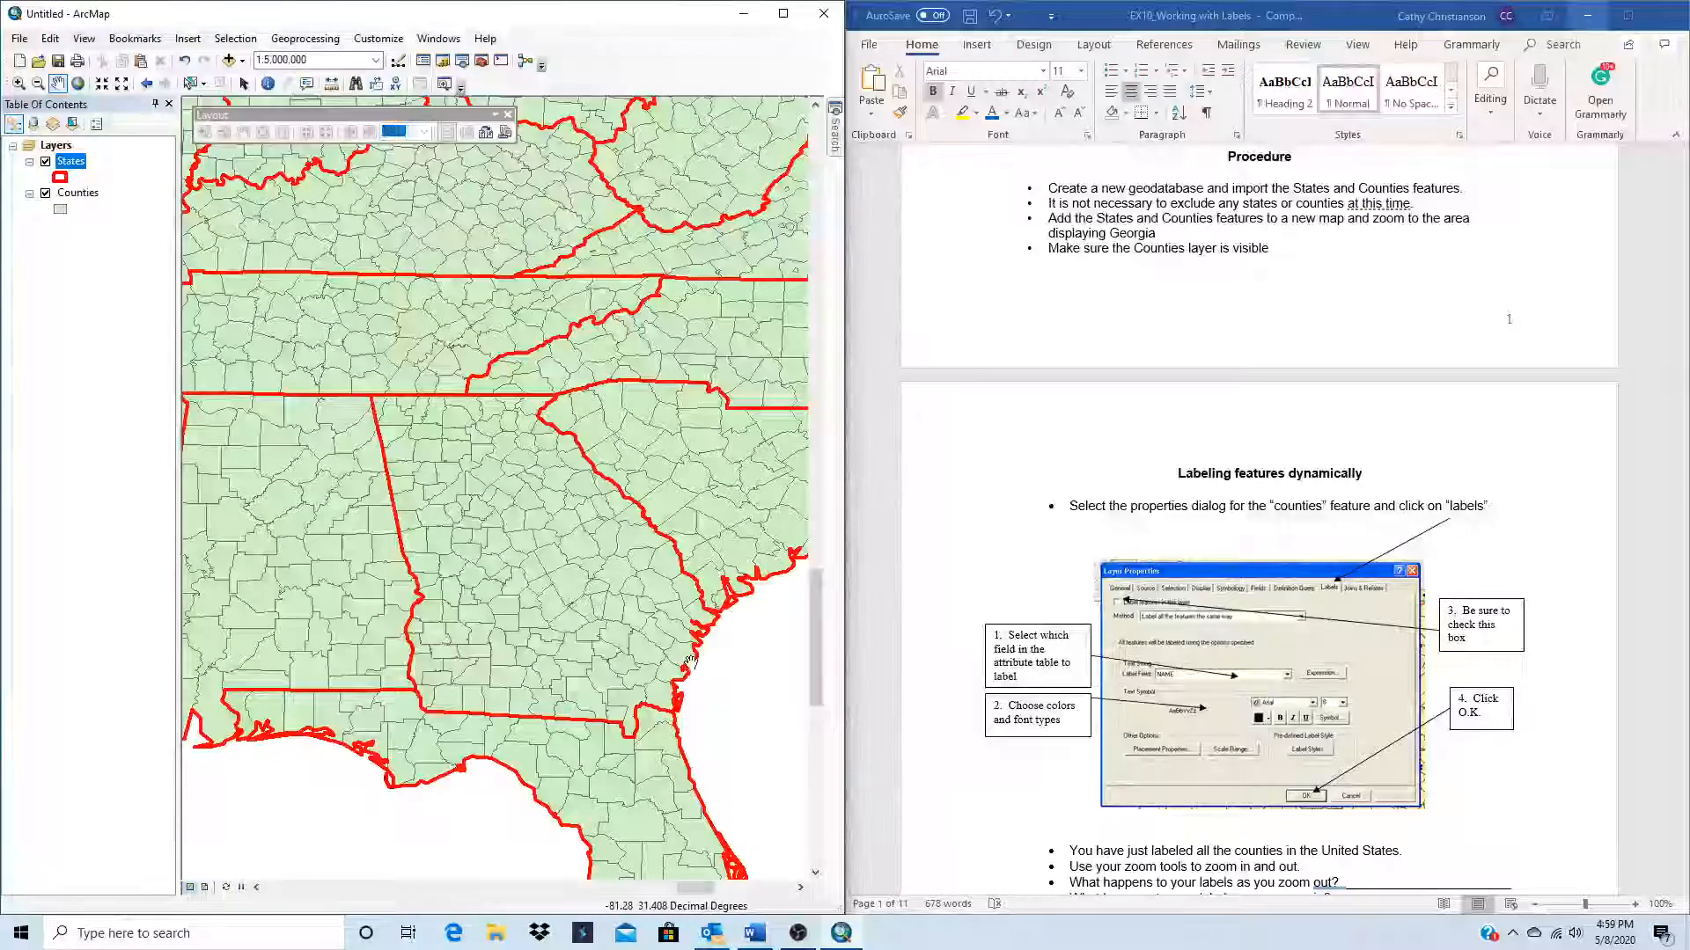
# Step: Turn on feature labels for the Counties layer using the NAME field and apply the layer properties
pyautogui.click(67, 194)
pyautogui.rightClick(69, 197)
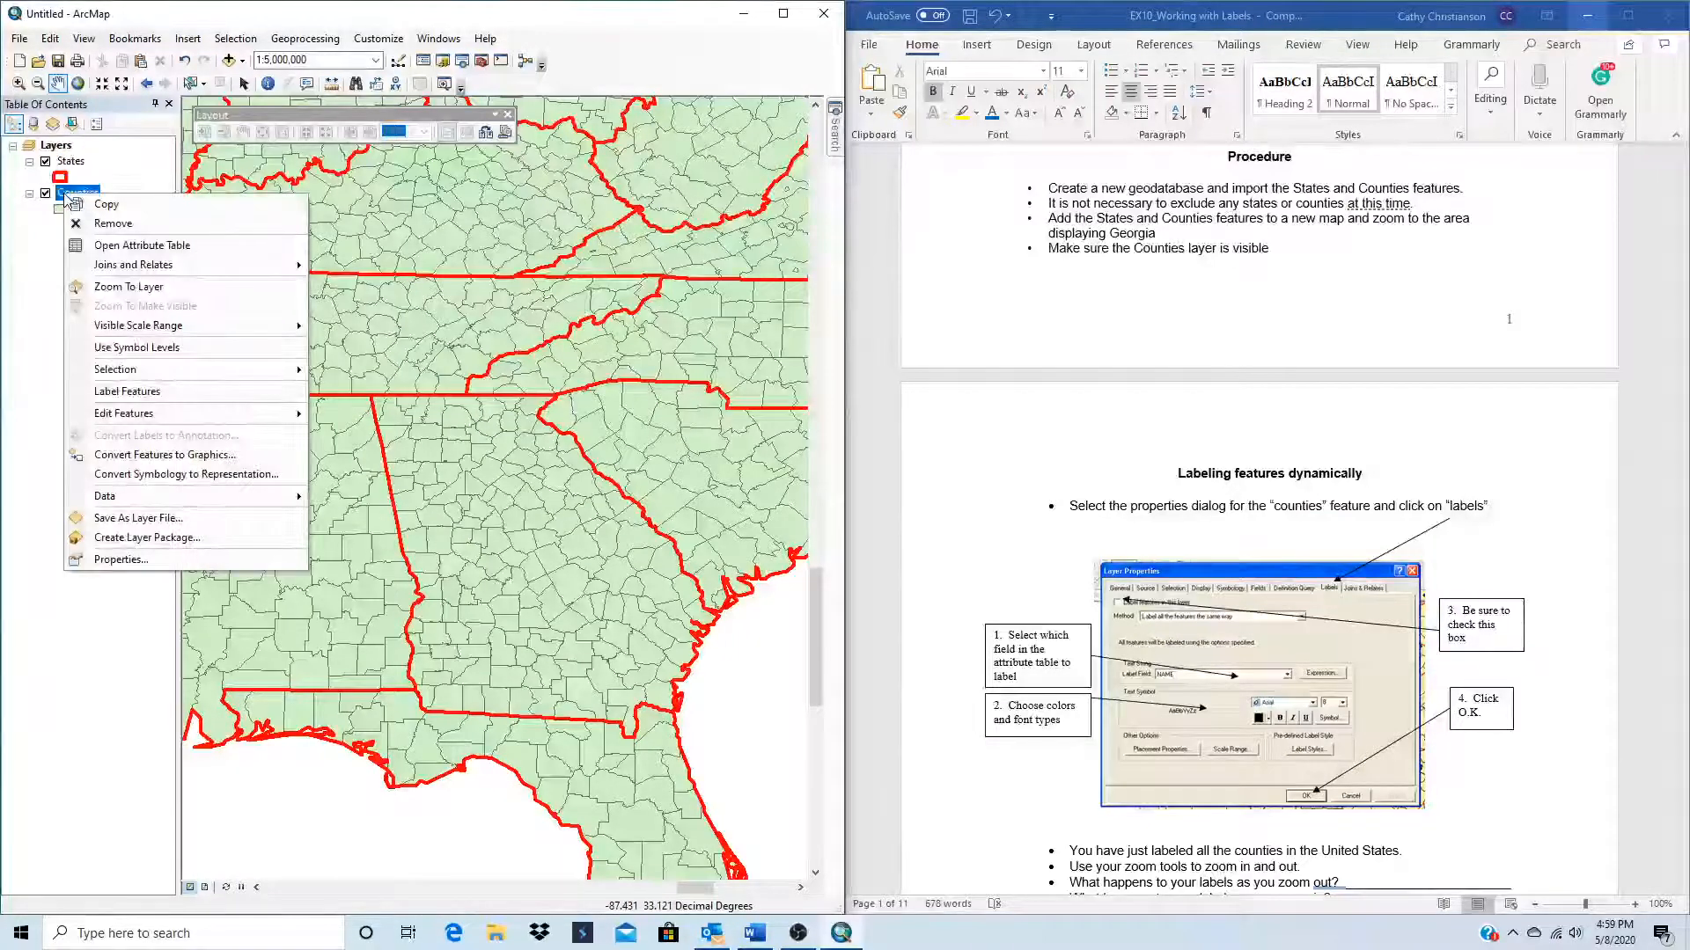
pyautogui.click(117, 559)
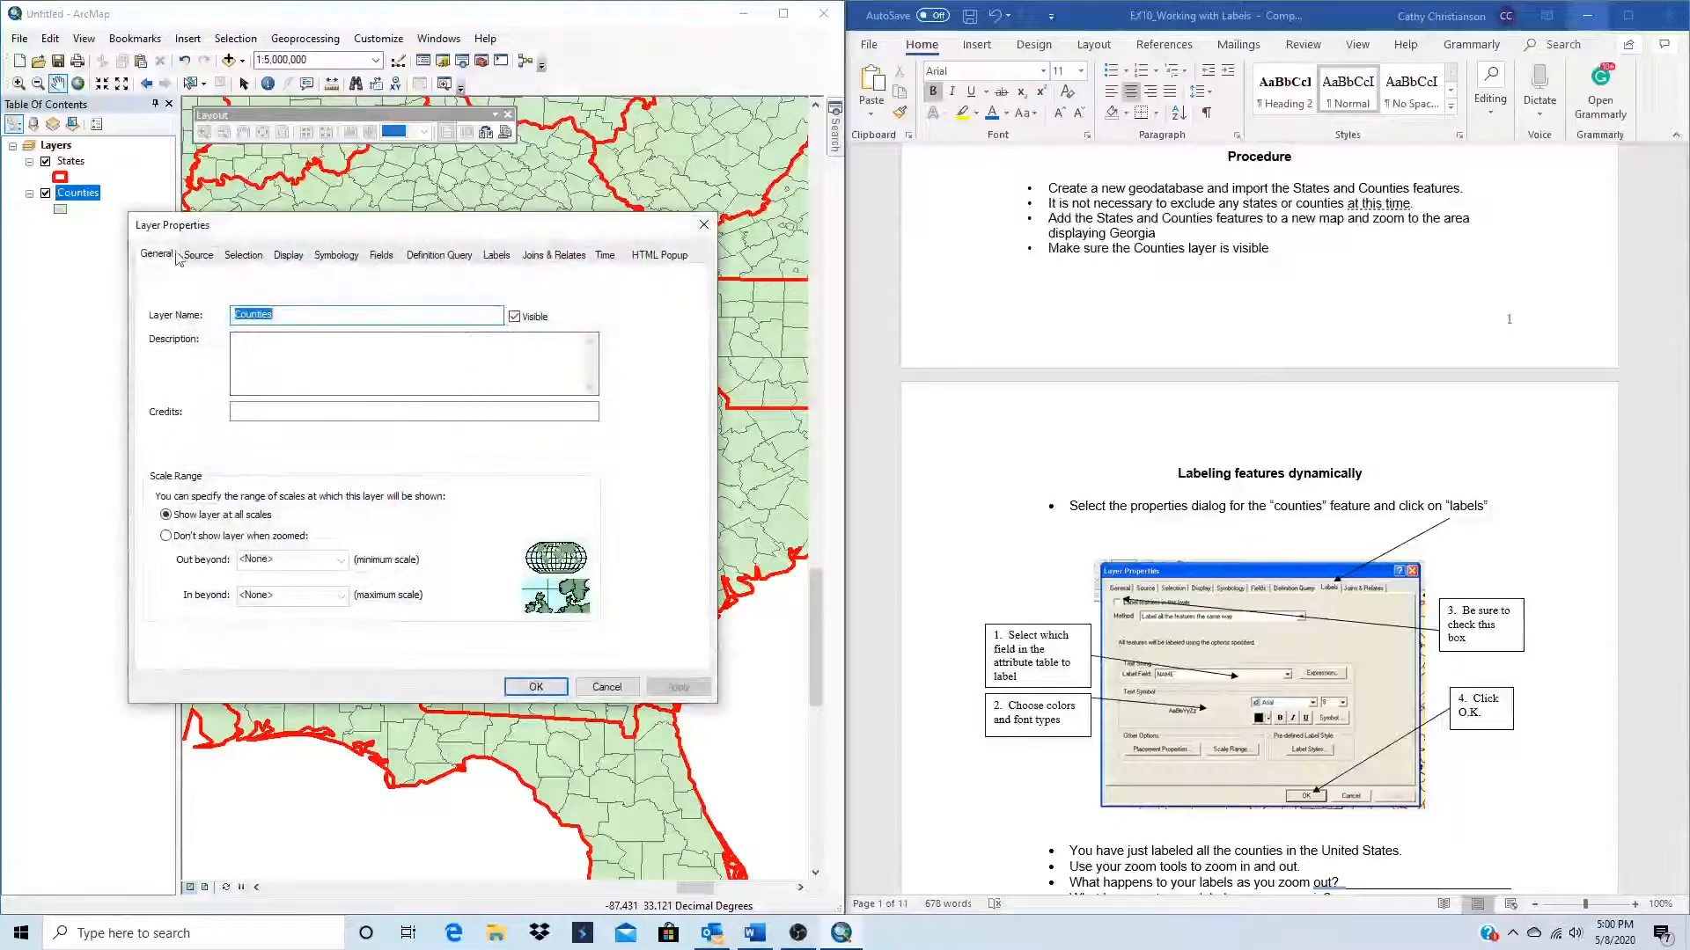
pyautogui.click(497, 256)
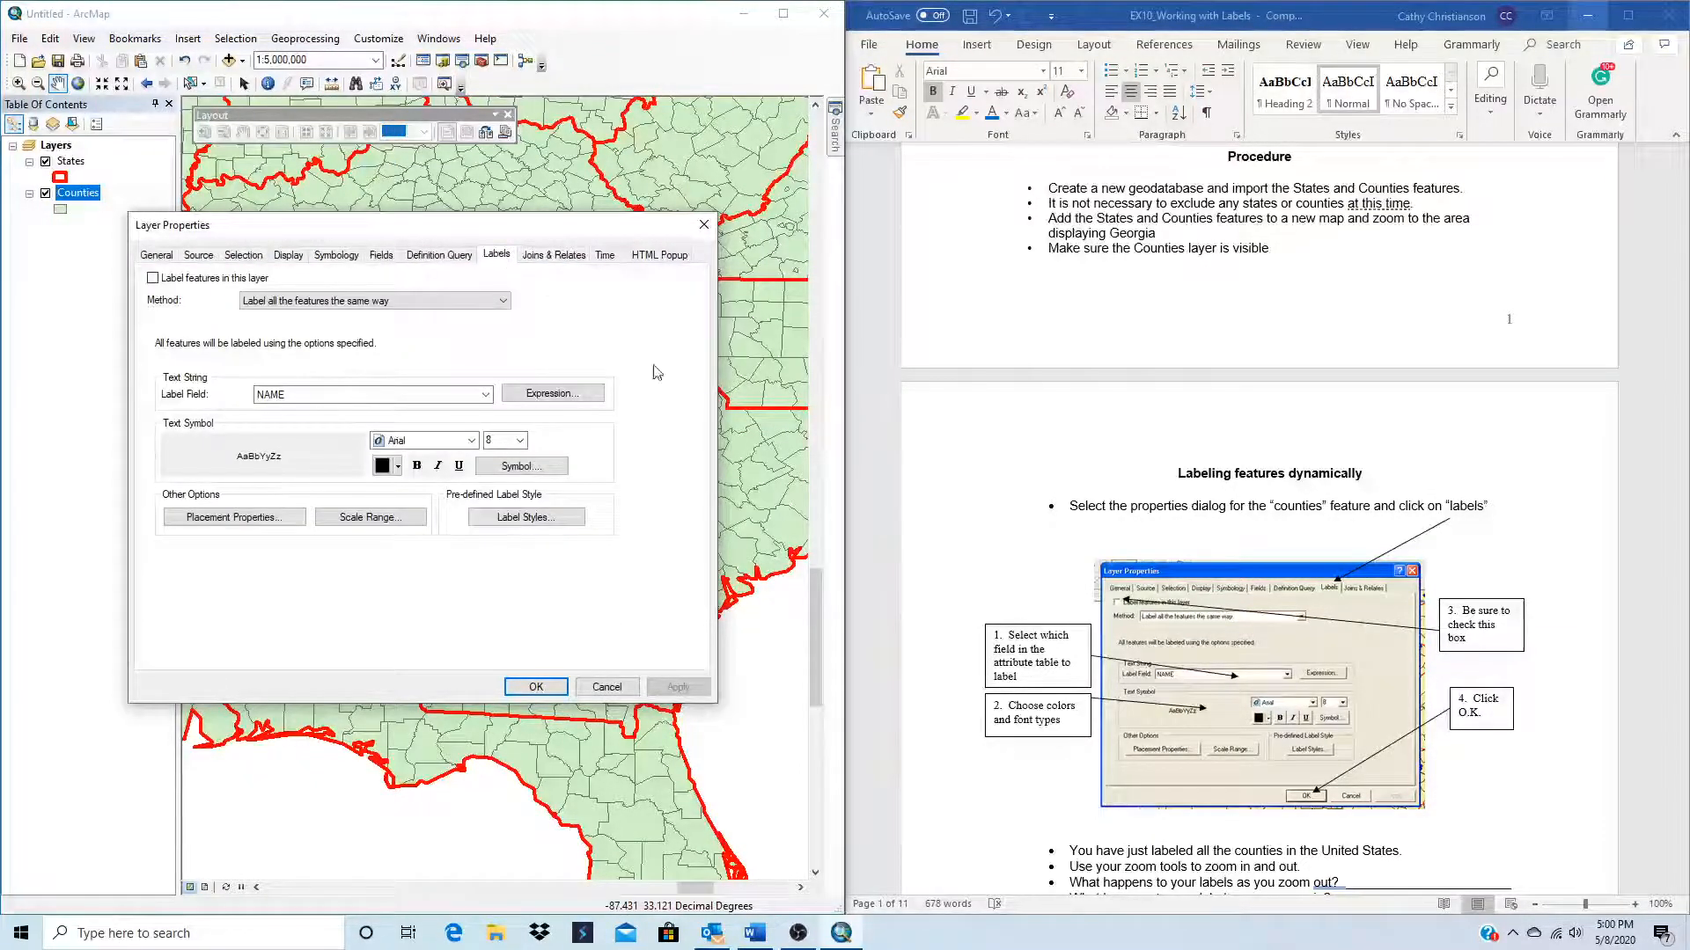
pyautogui.scroll(-3, 1223, 731)
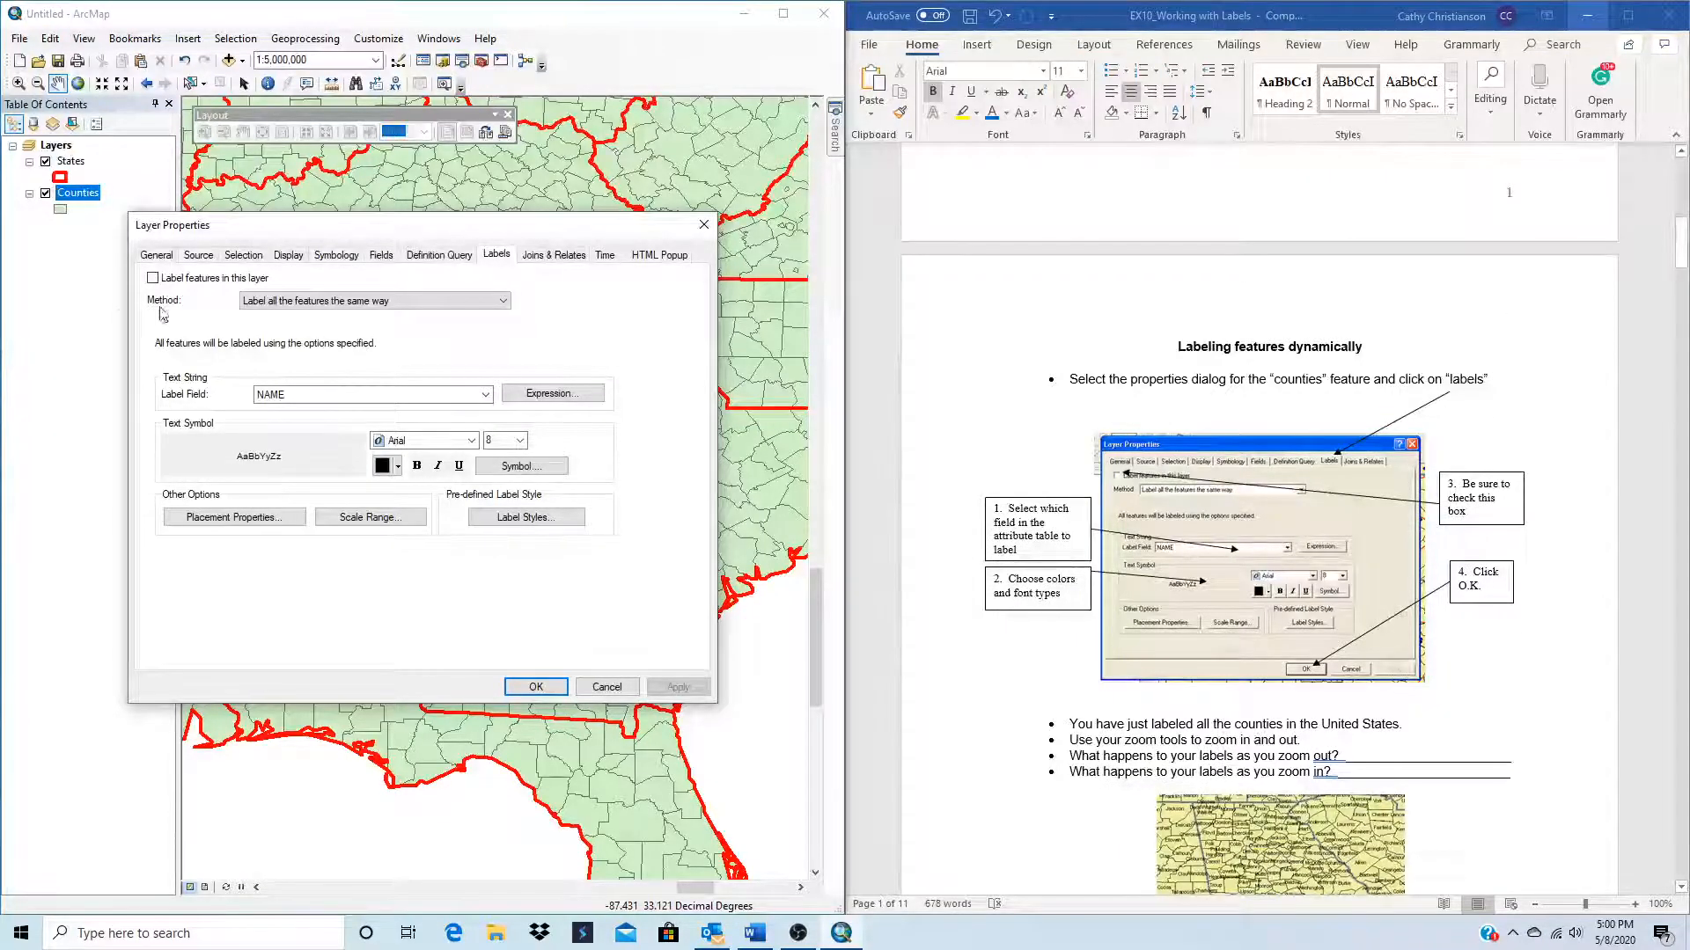
pyautogui.click(153, 278)
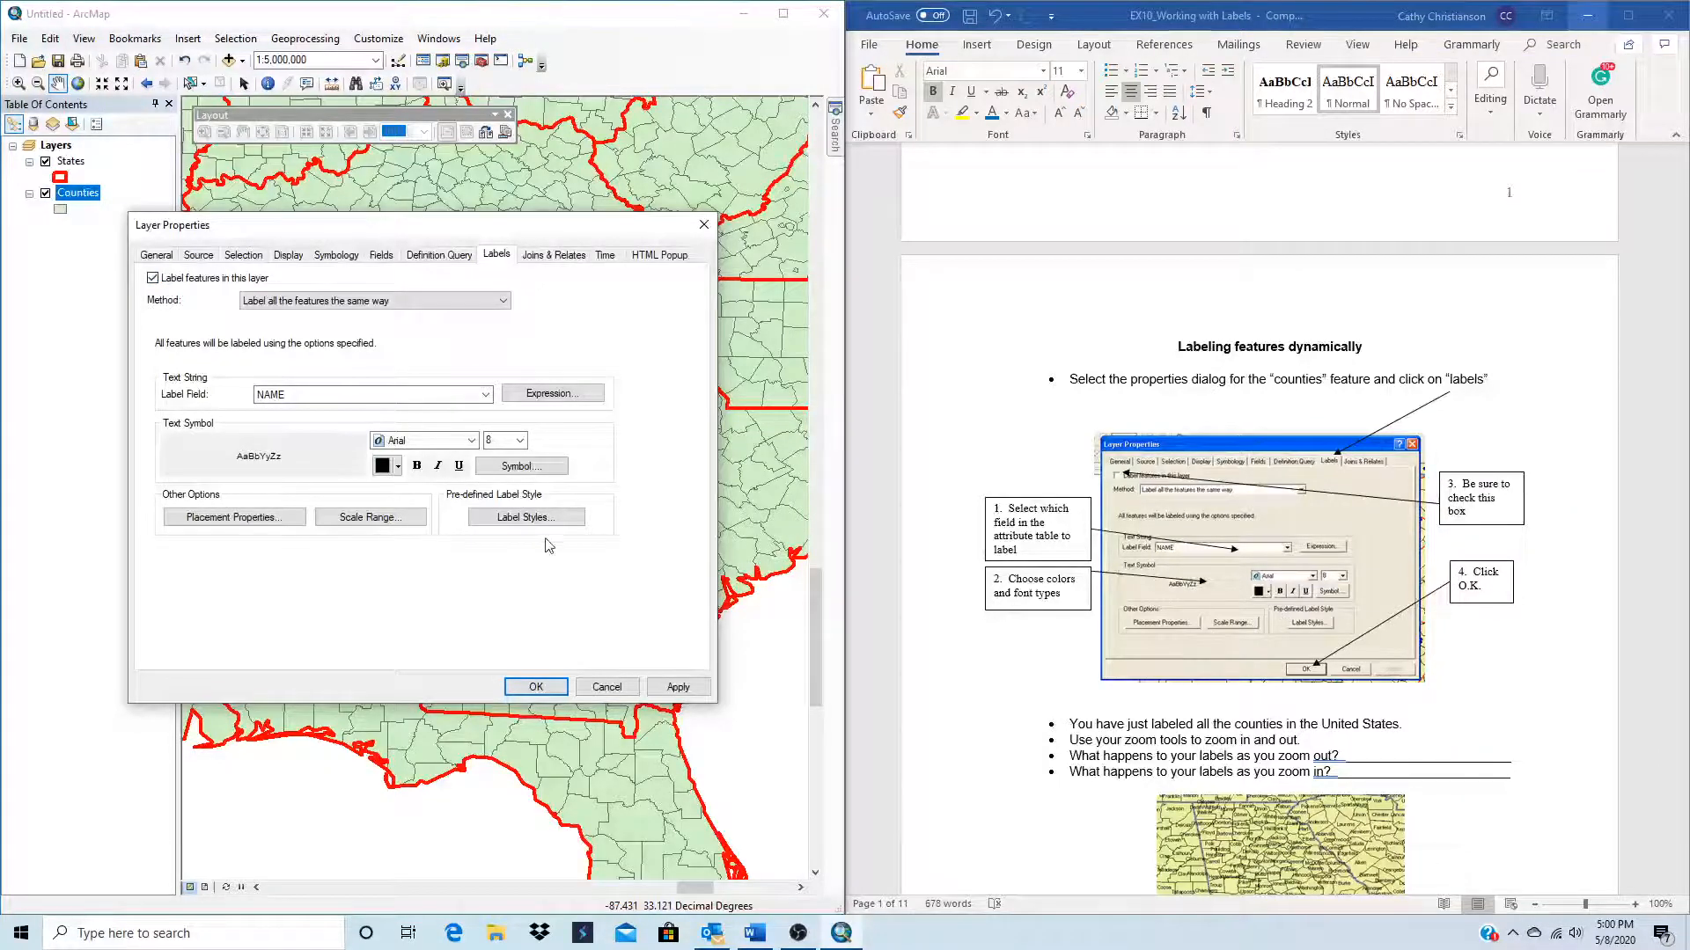
pyautogui.click(679, 688)
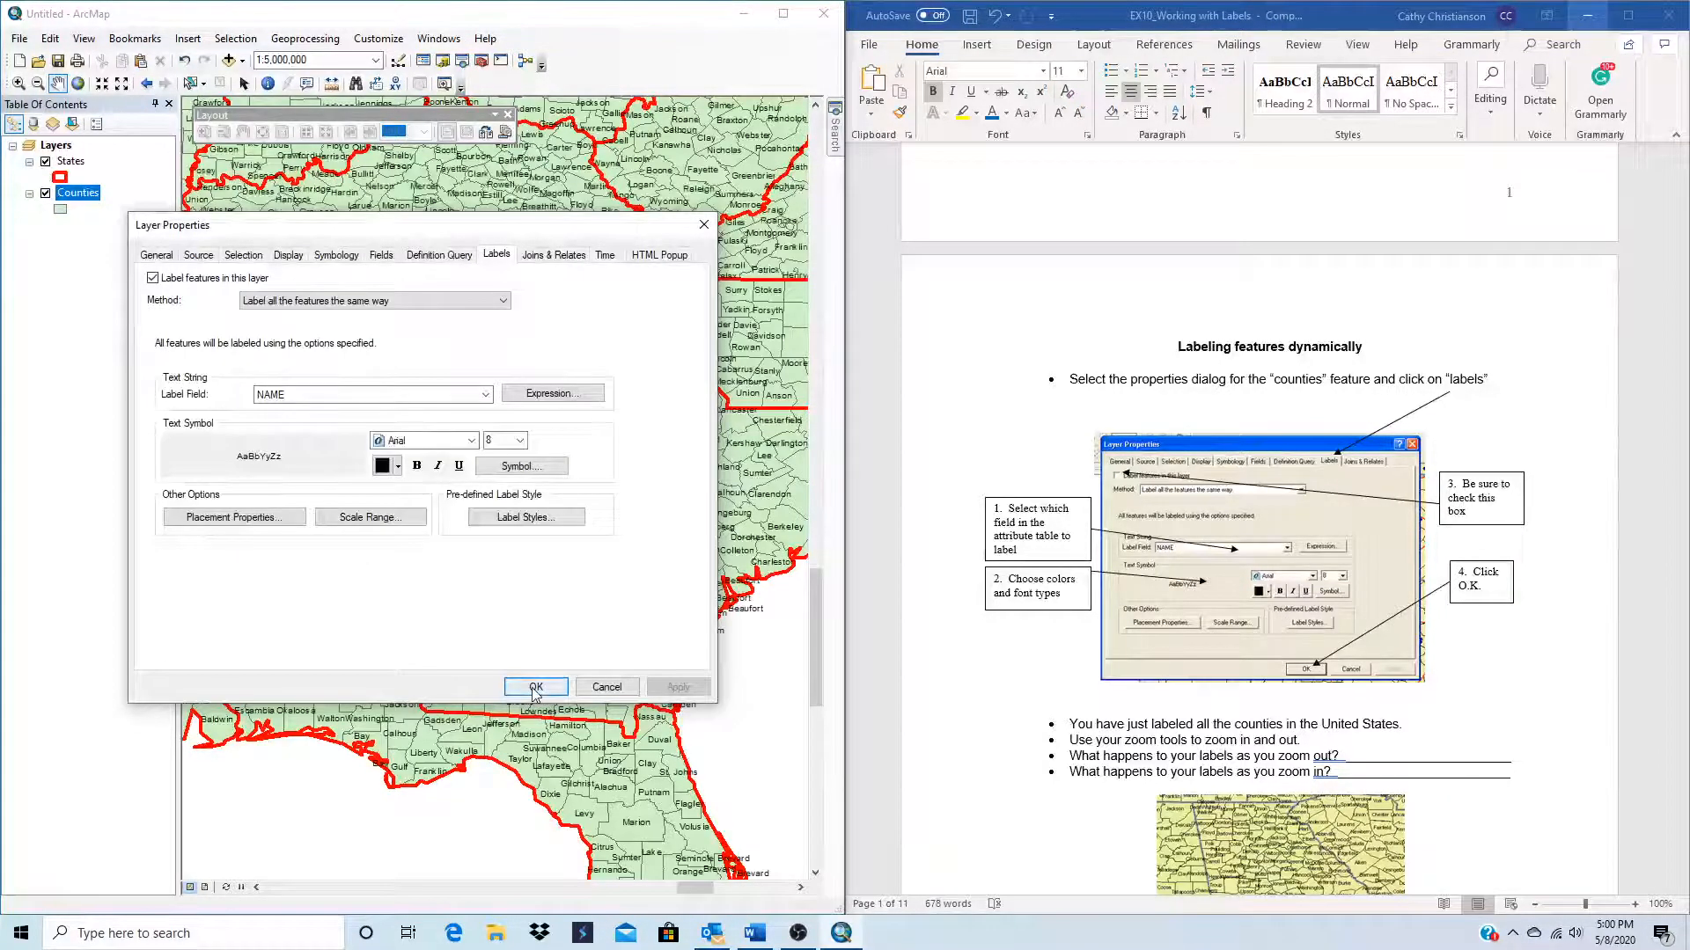
pyautogui.click(536, 687)
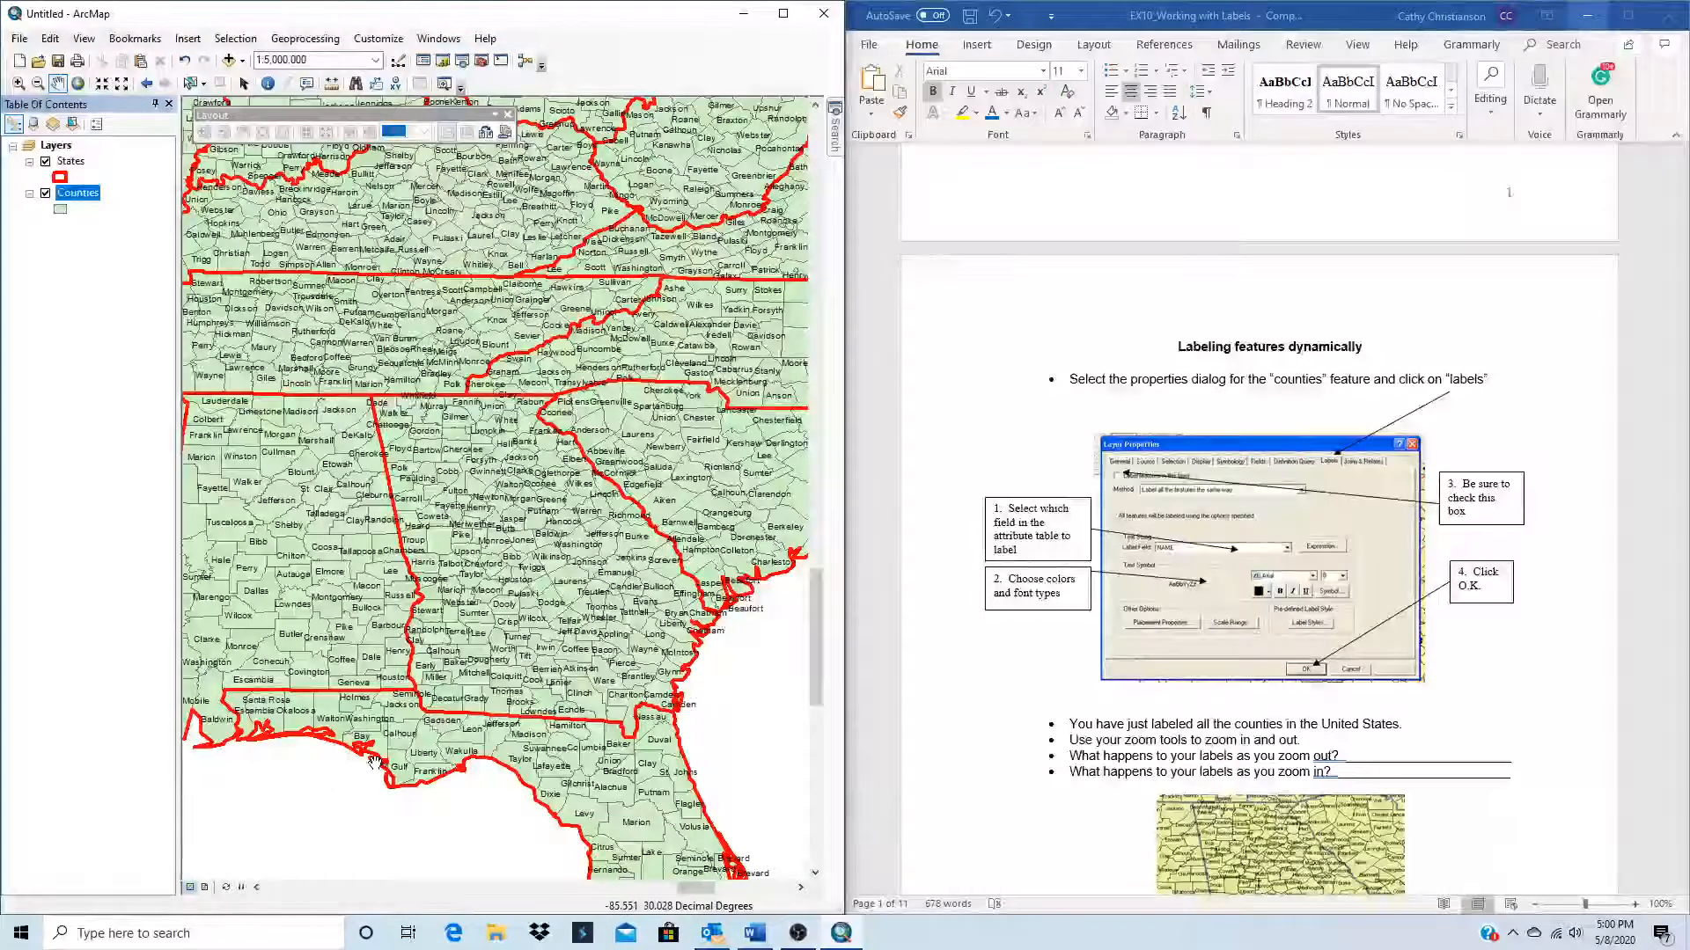
# Step: Following the exercise questions, zoom in and out around Georgia to examine how the county labels respond to map scale
pyautogui.scroll(-3, 1429, 734)
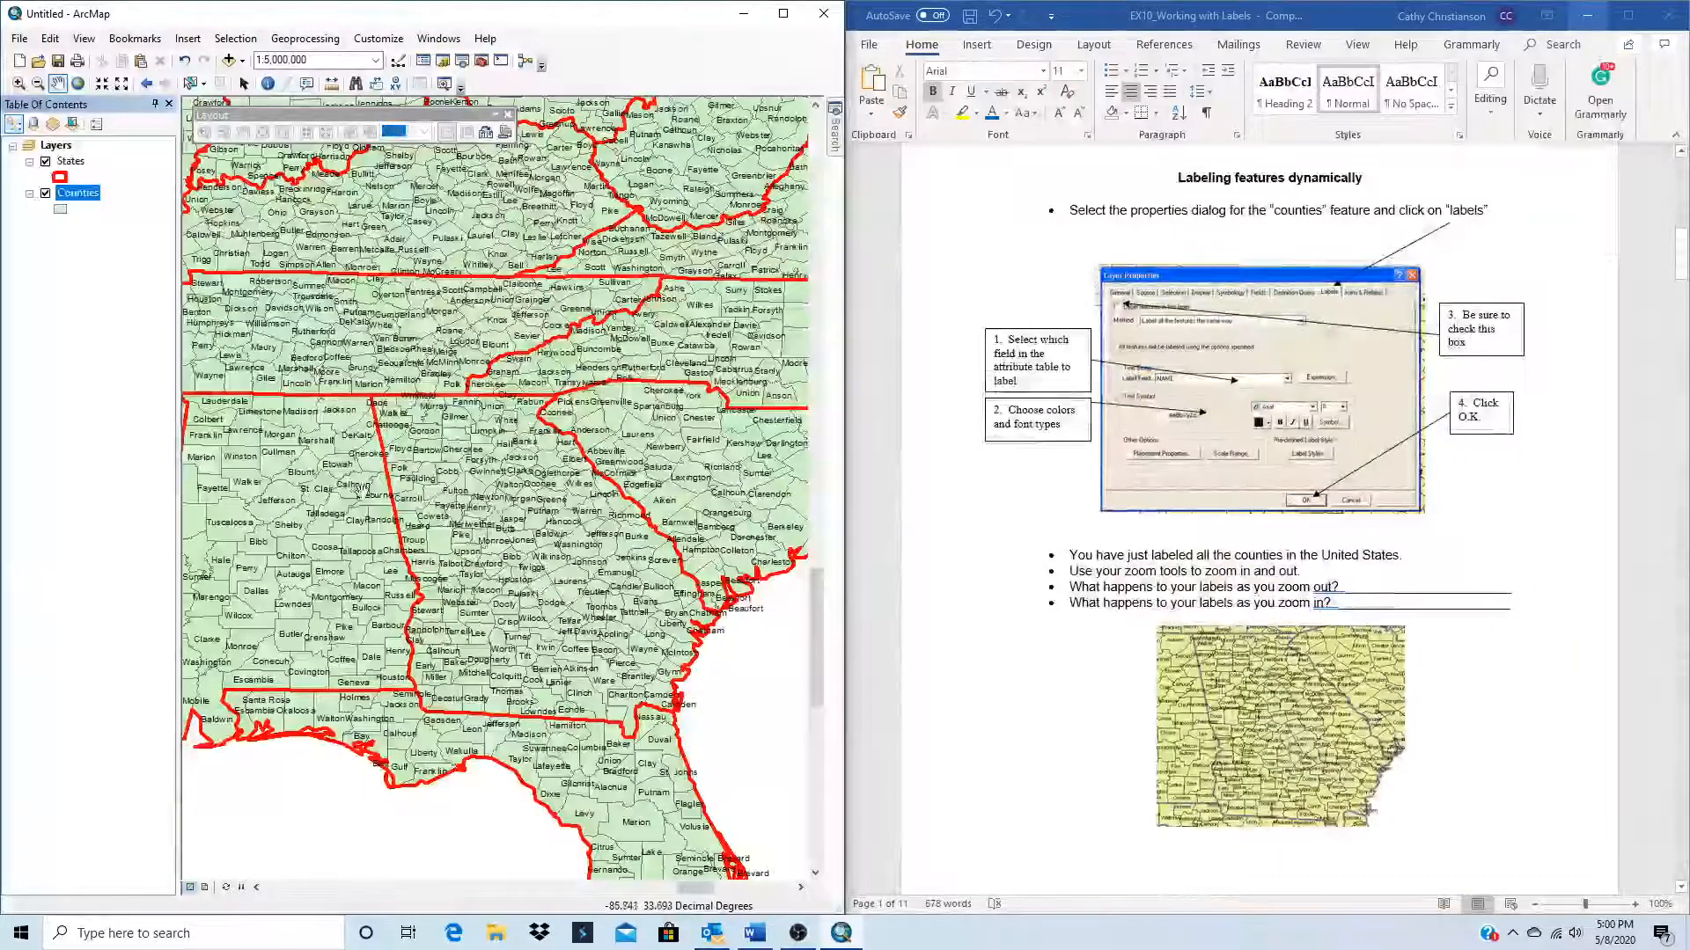
pyautogui.scroll(3, 561, 622)
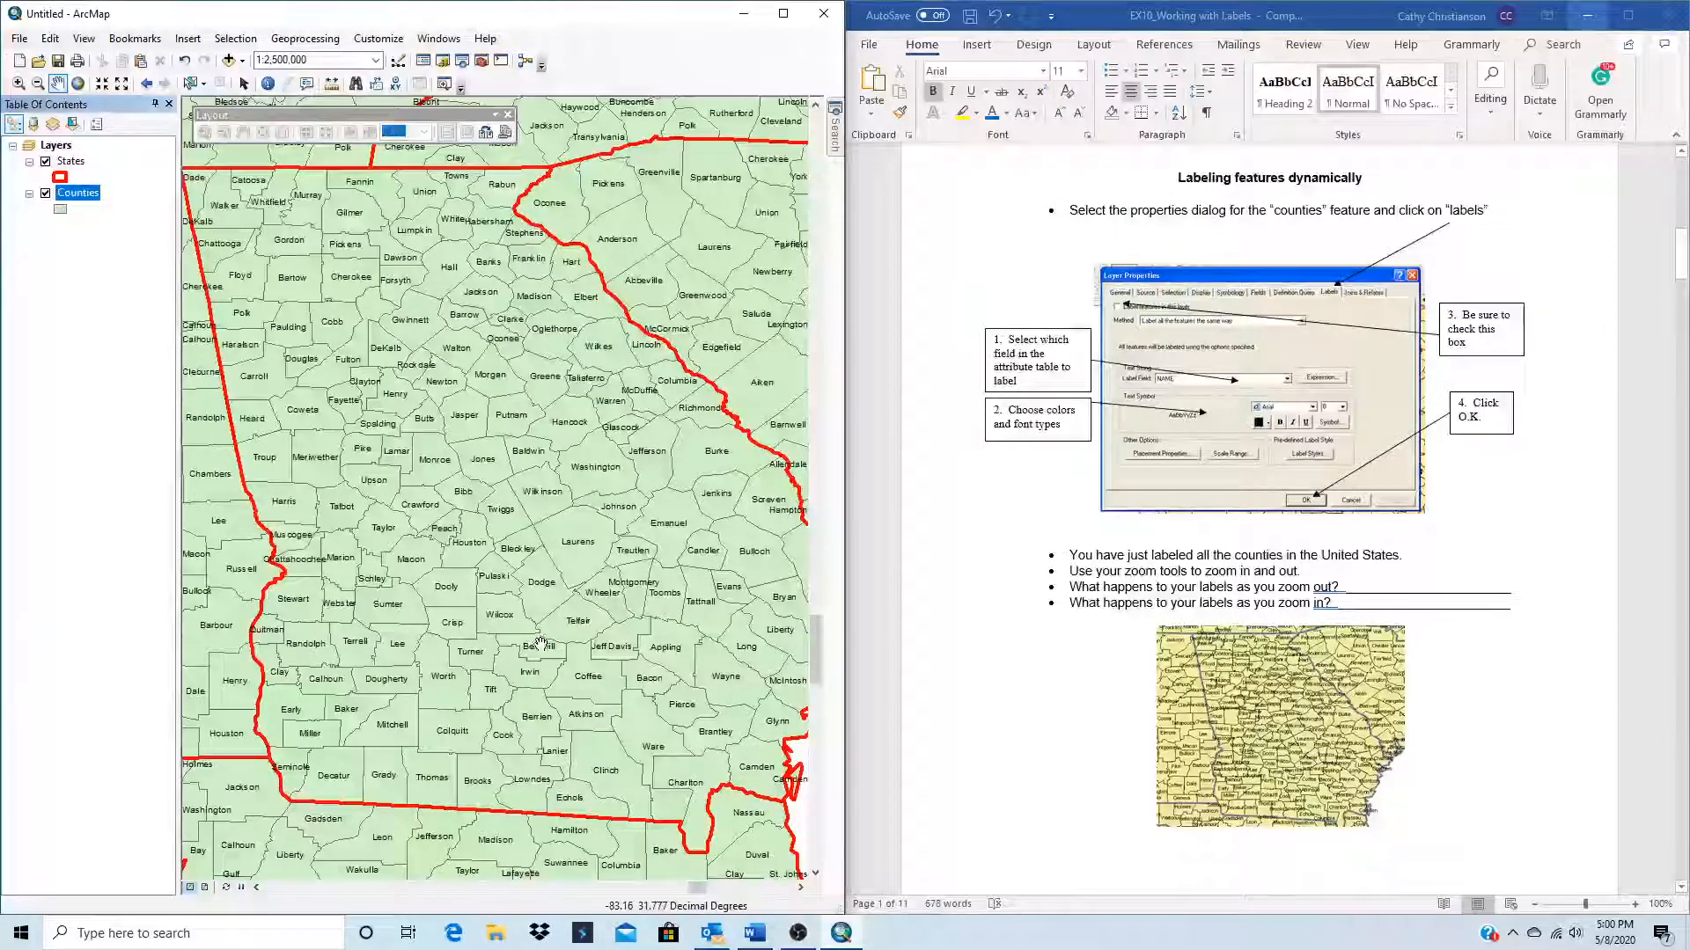
pyautogui.scroll(3, 286, 576)
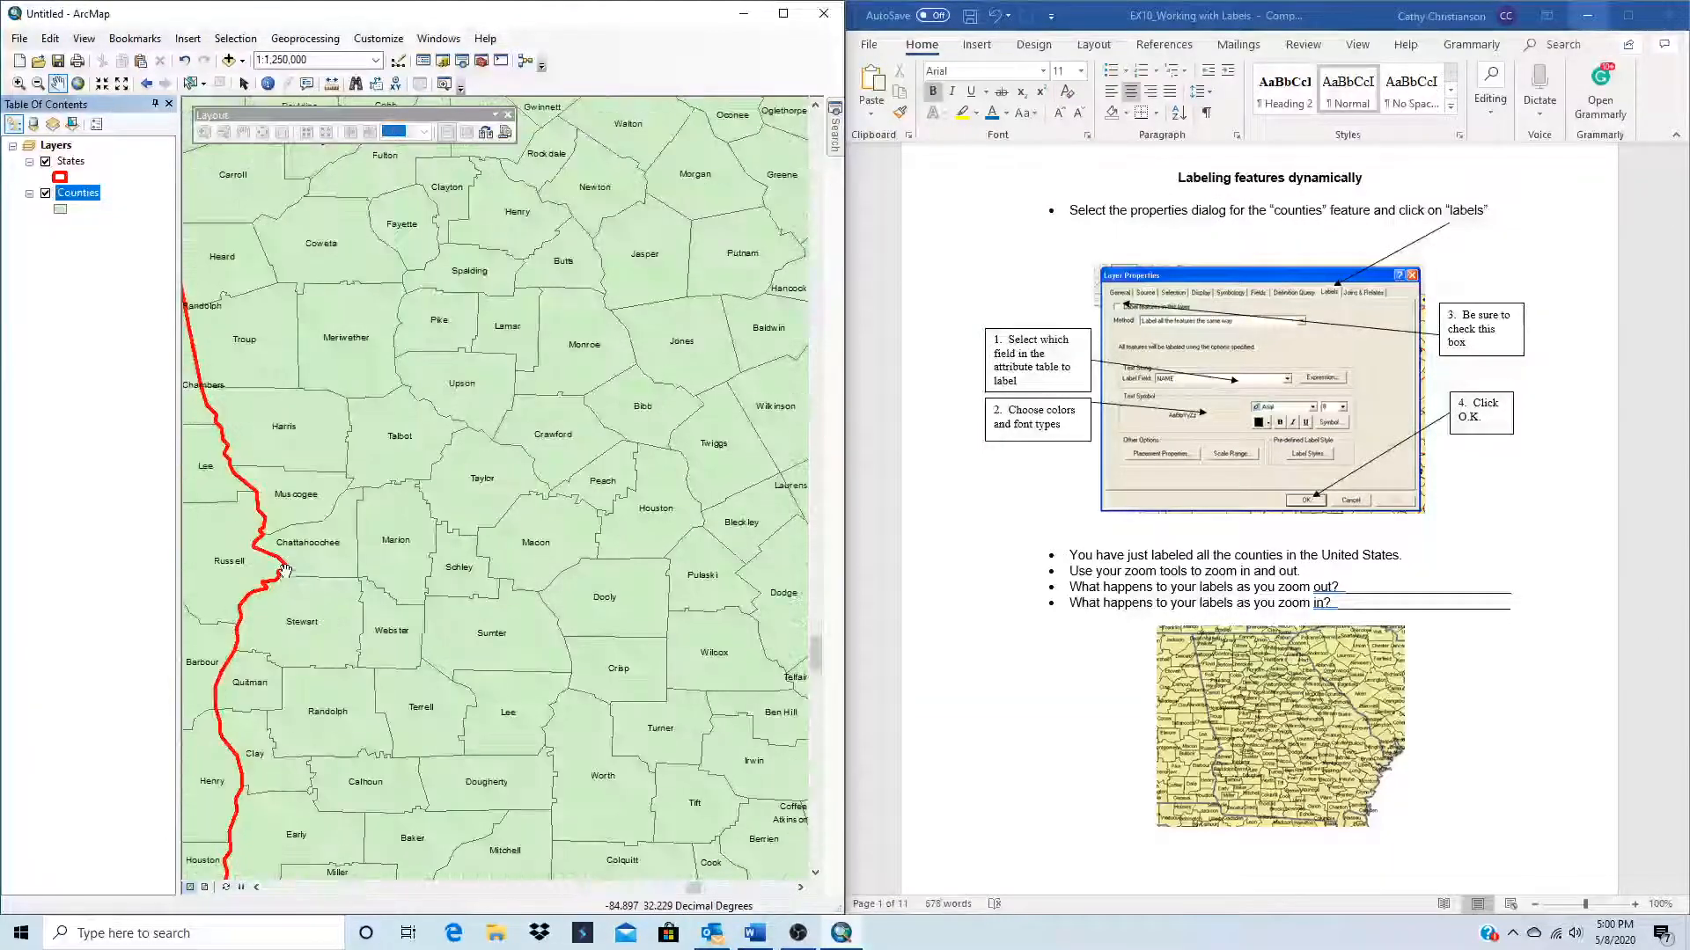
pyautogui.scroll(-4, 366, 749)
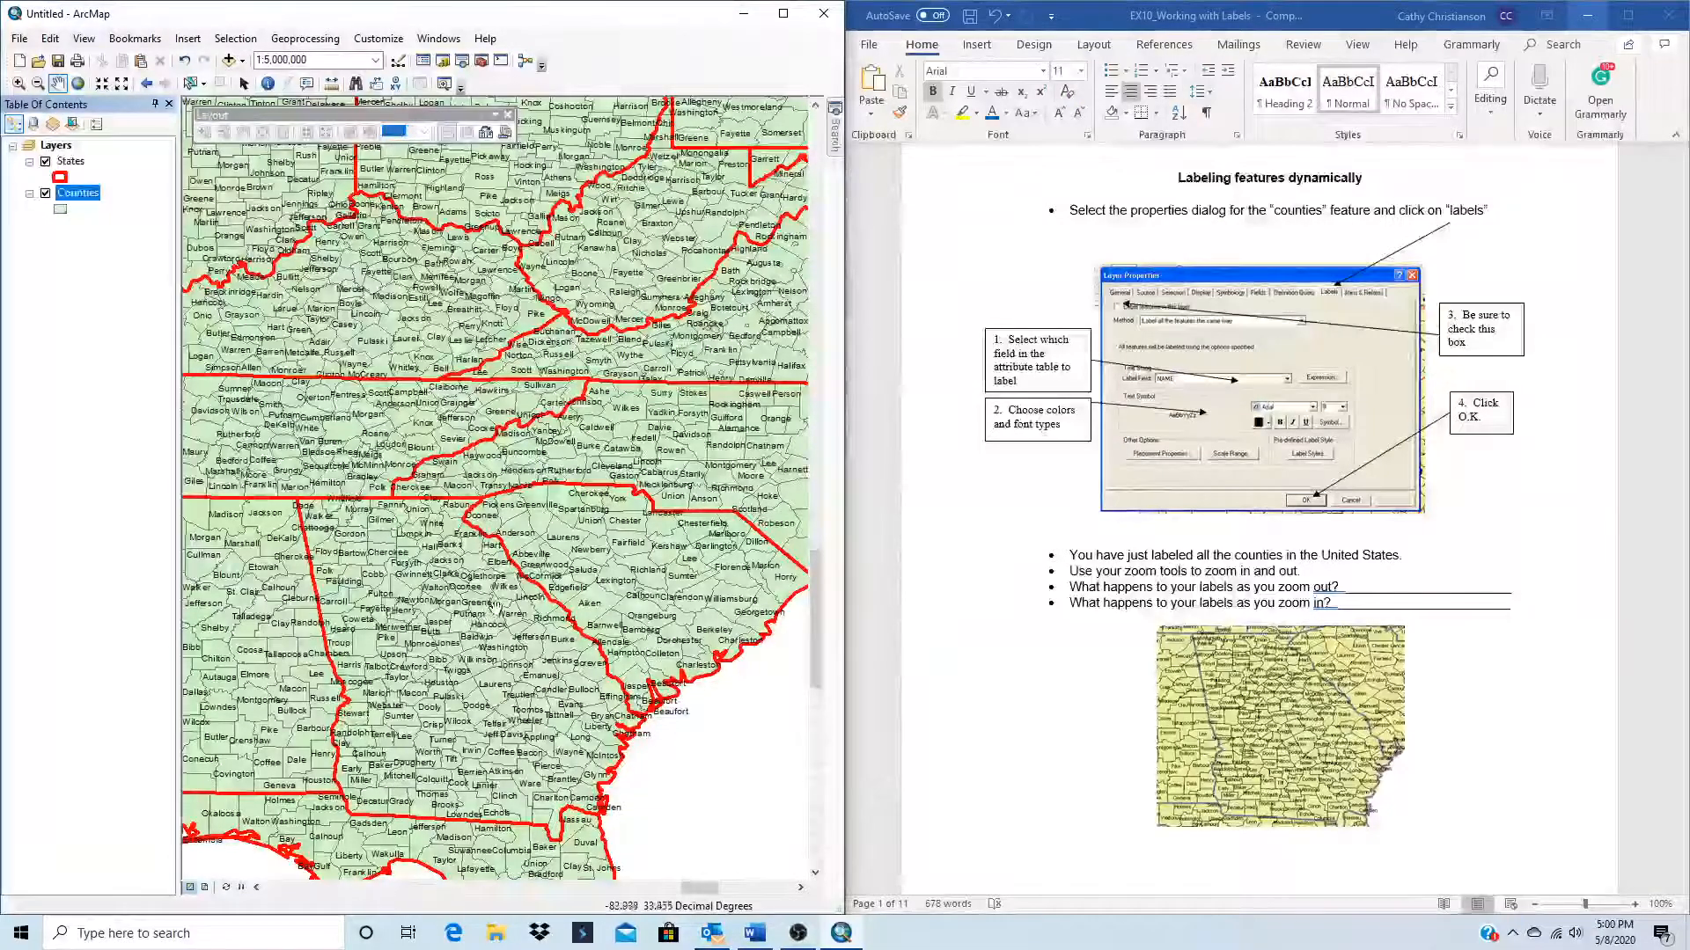
pyautogui.moveTo(476, 748); pyautogui.dragTo(475, 588)
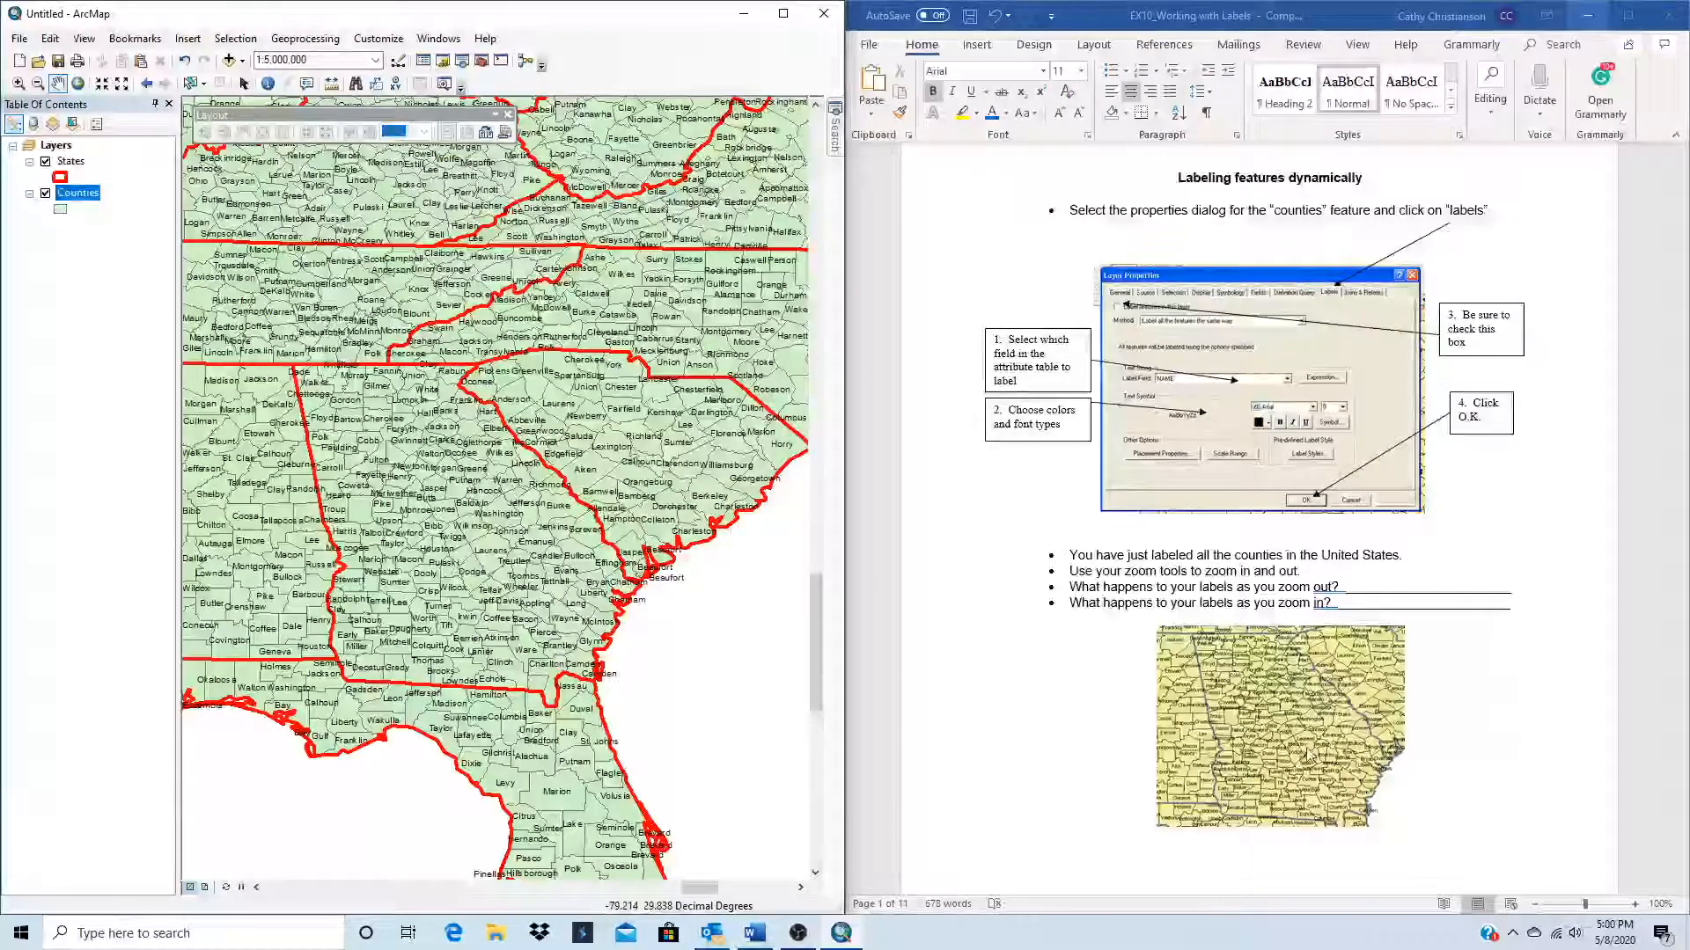
# Step: Set the Counties layer's labeling method to "Define classes of features and label each class differently"
pyautogui.scroll(-10, 1206, 705)
pyautogui.scroll(-6, 1210, 709)
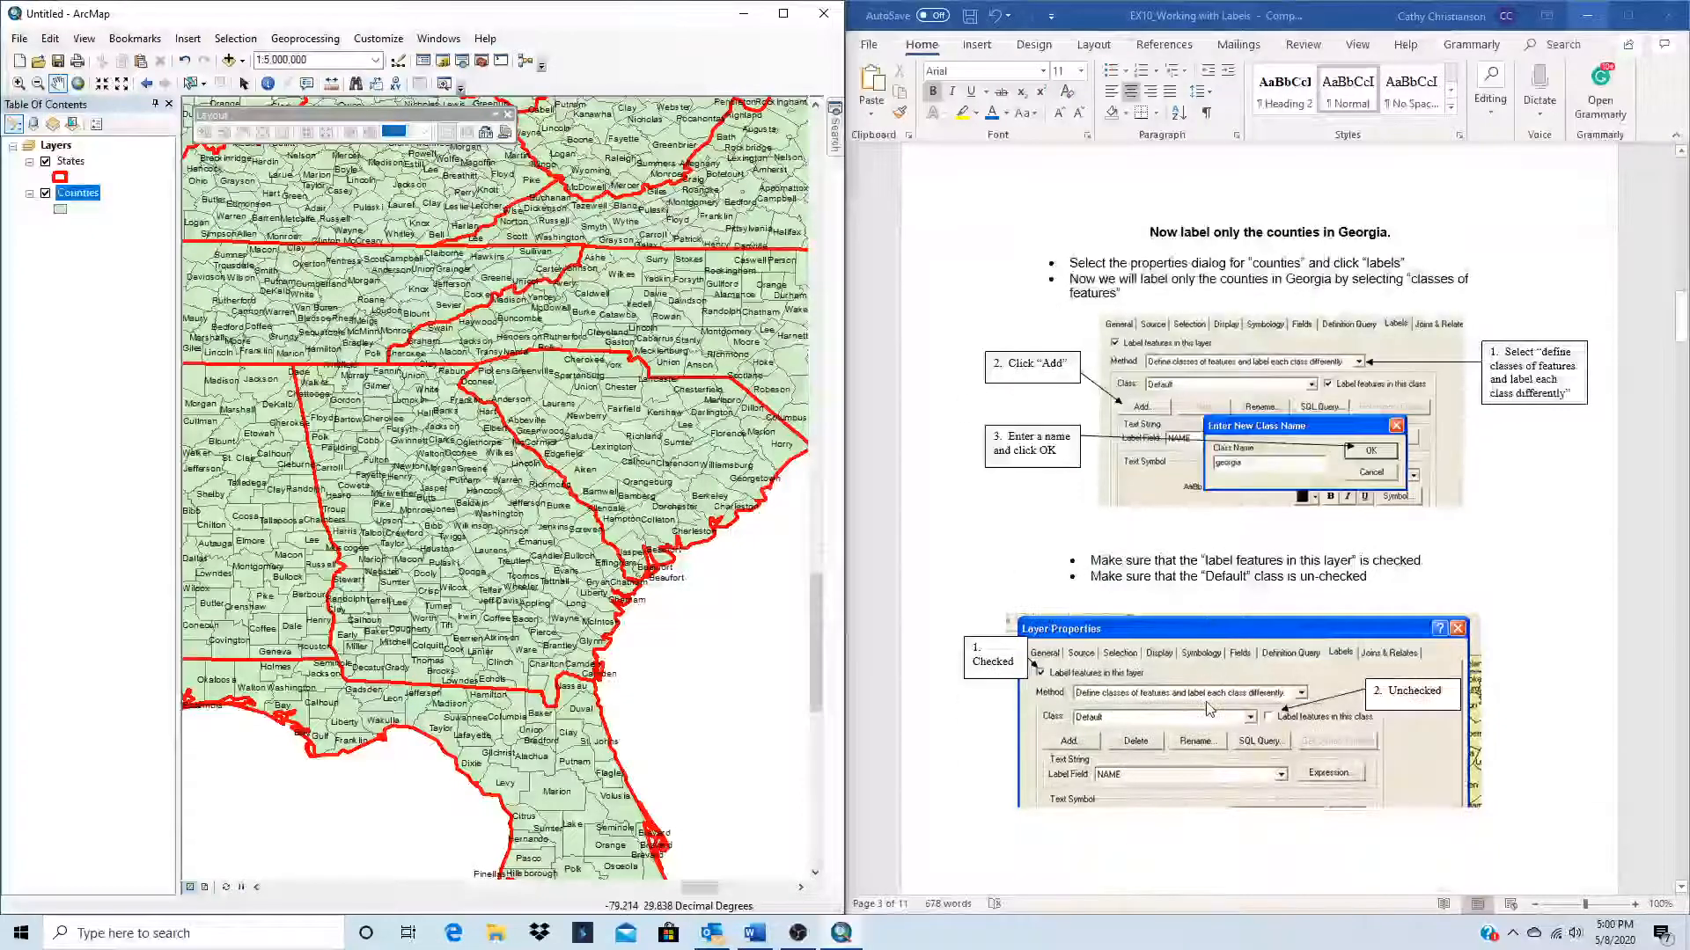
pyautogui.rightClick(77, 200)
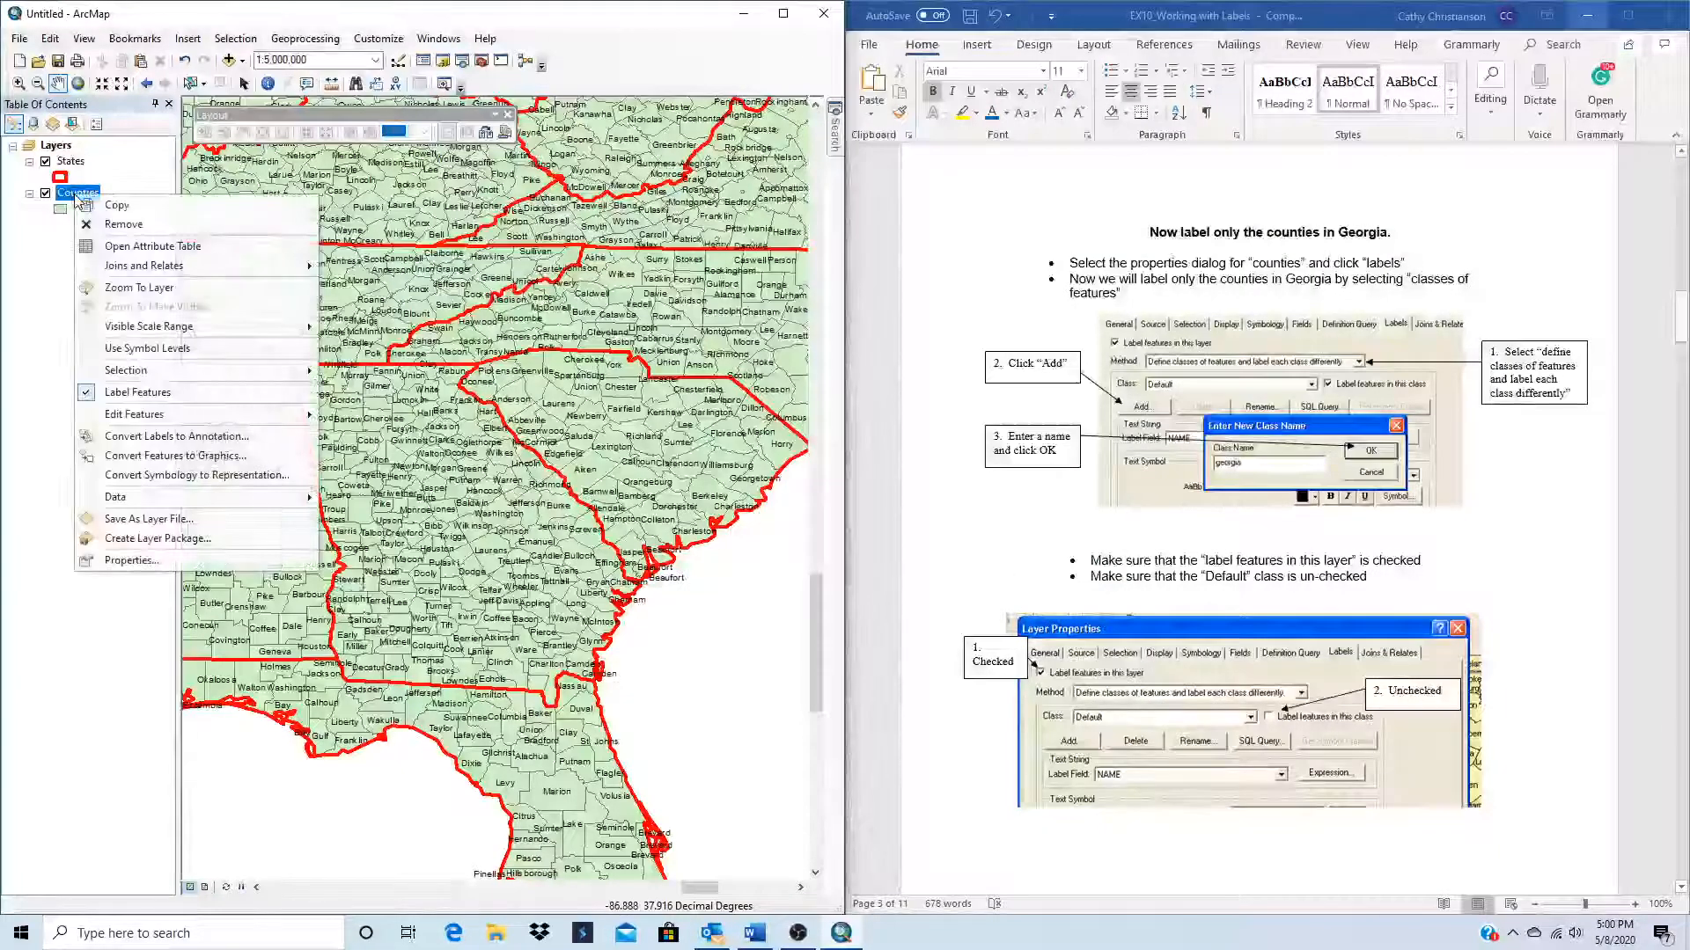
pyautogui.click(136, 561)
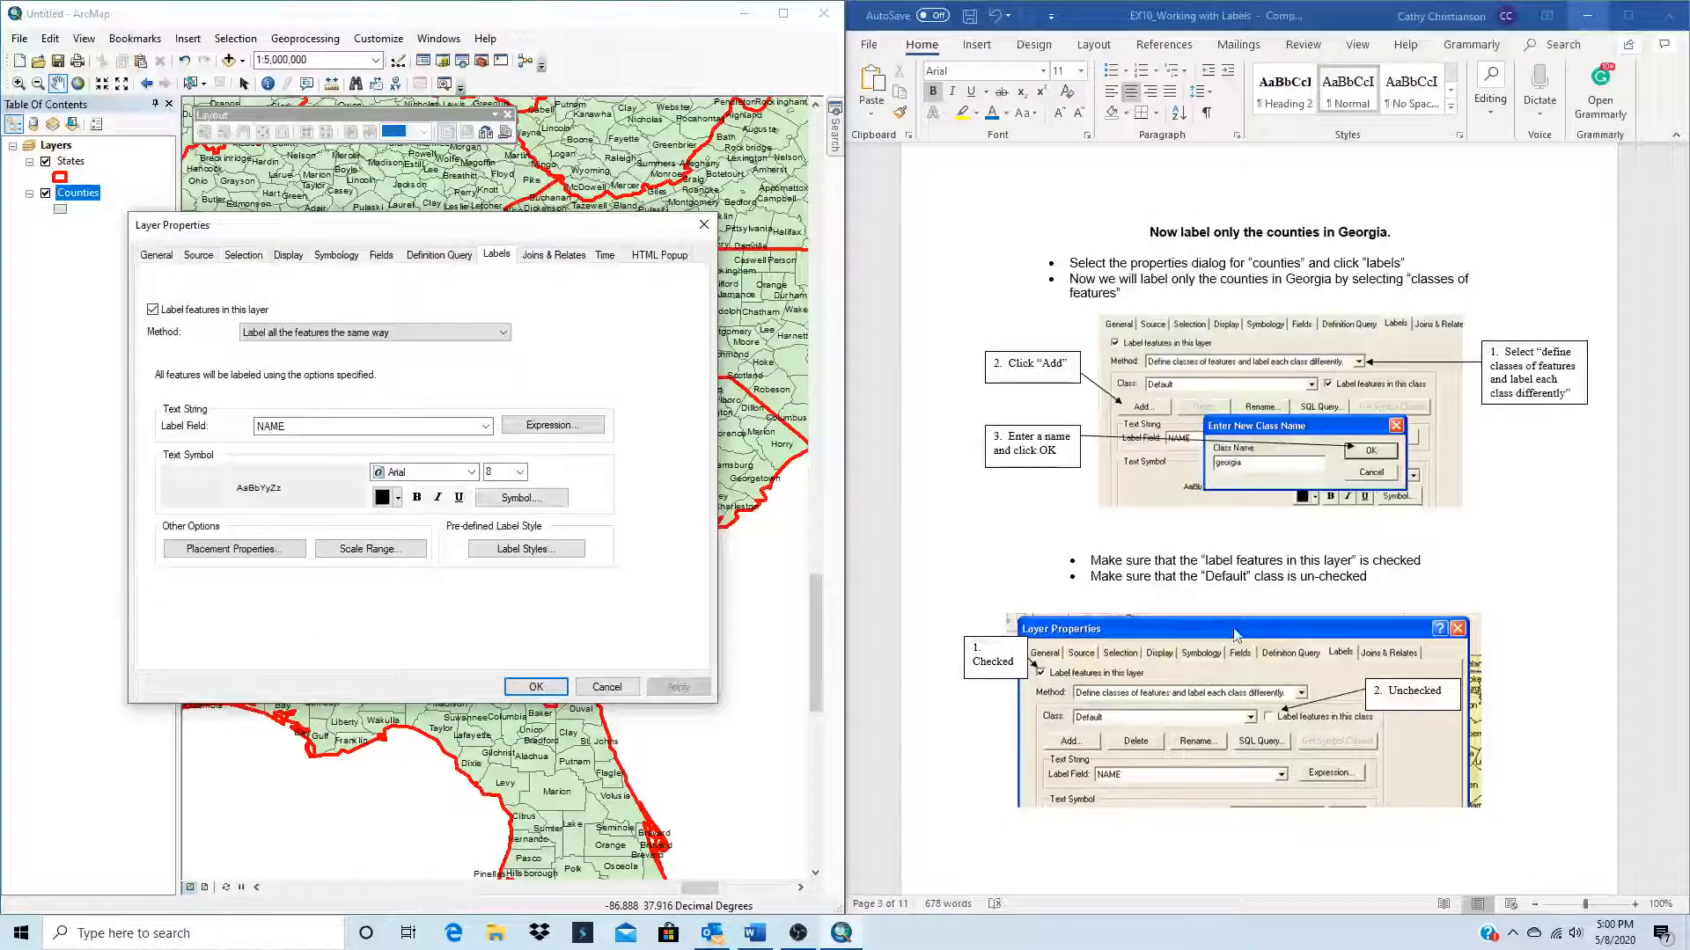
pyautogui.click(444, 333)
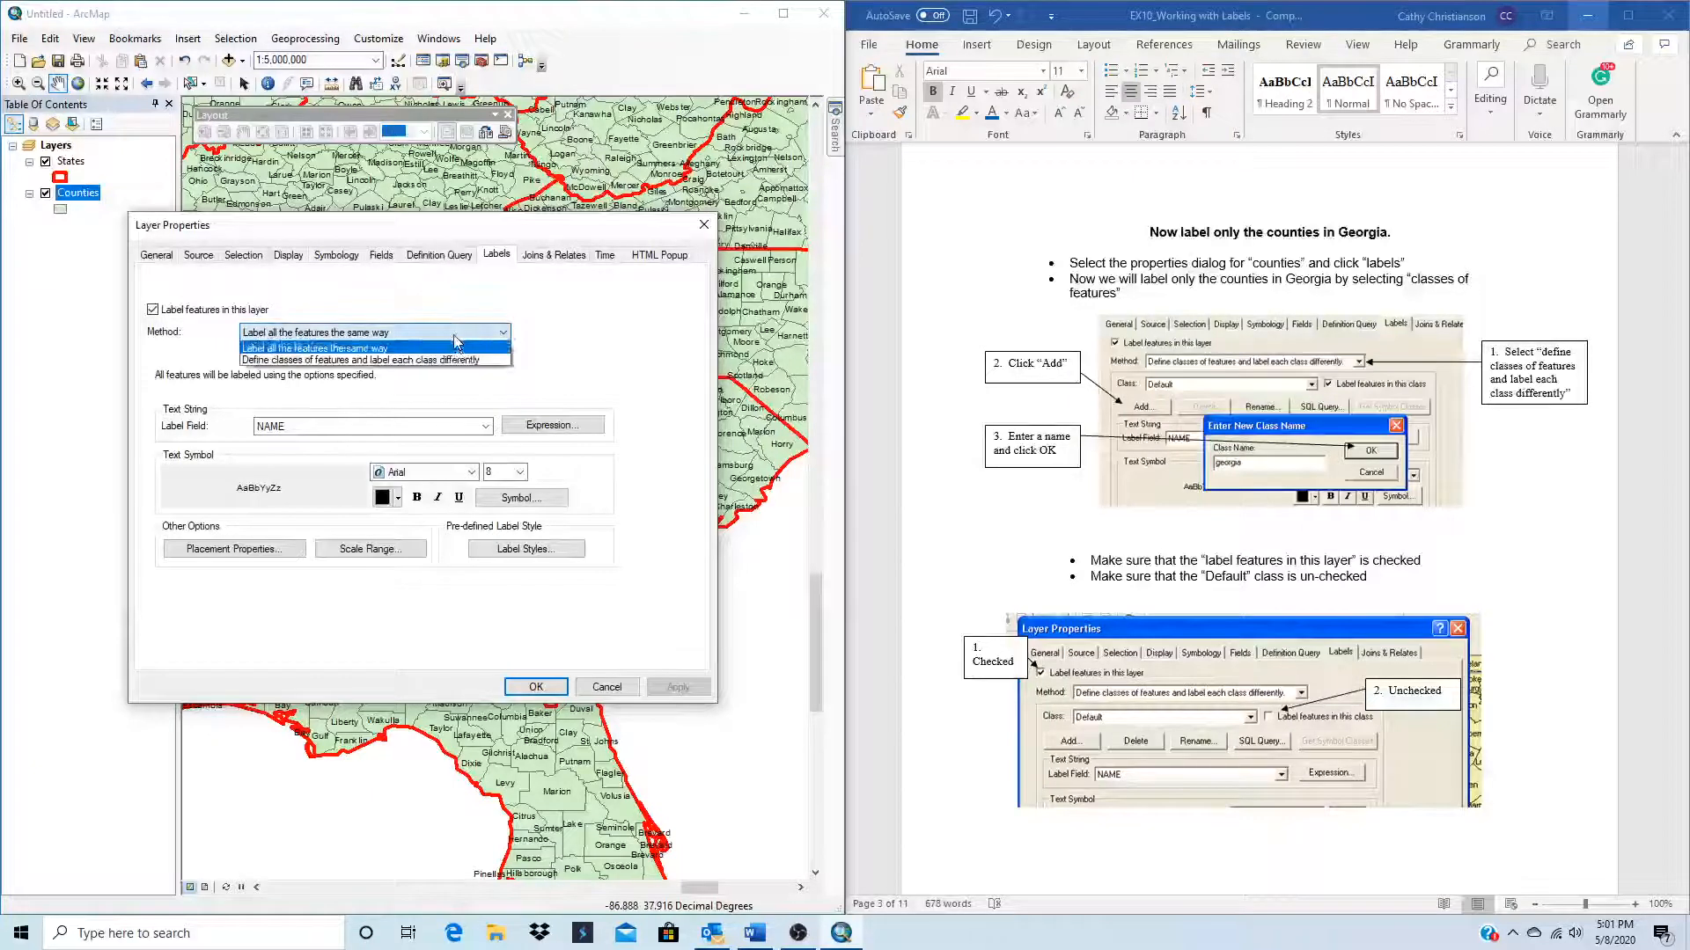
pyautogui.click(353, 361)
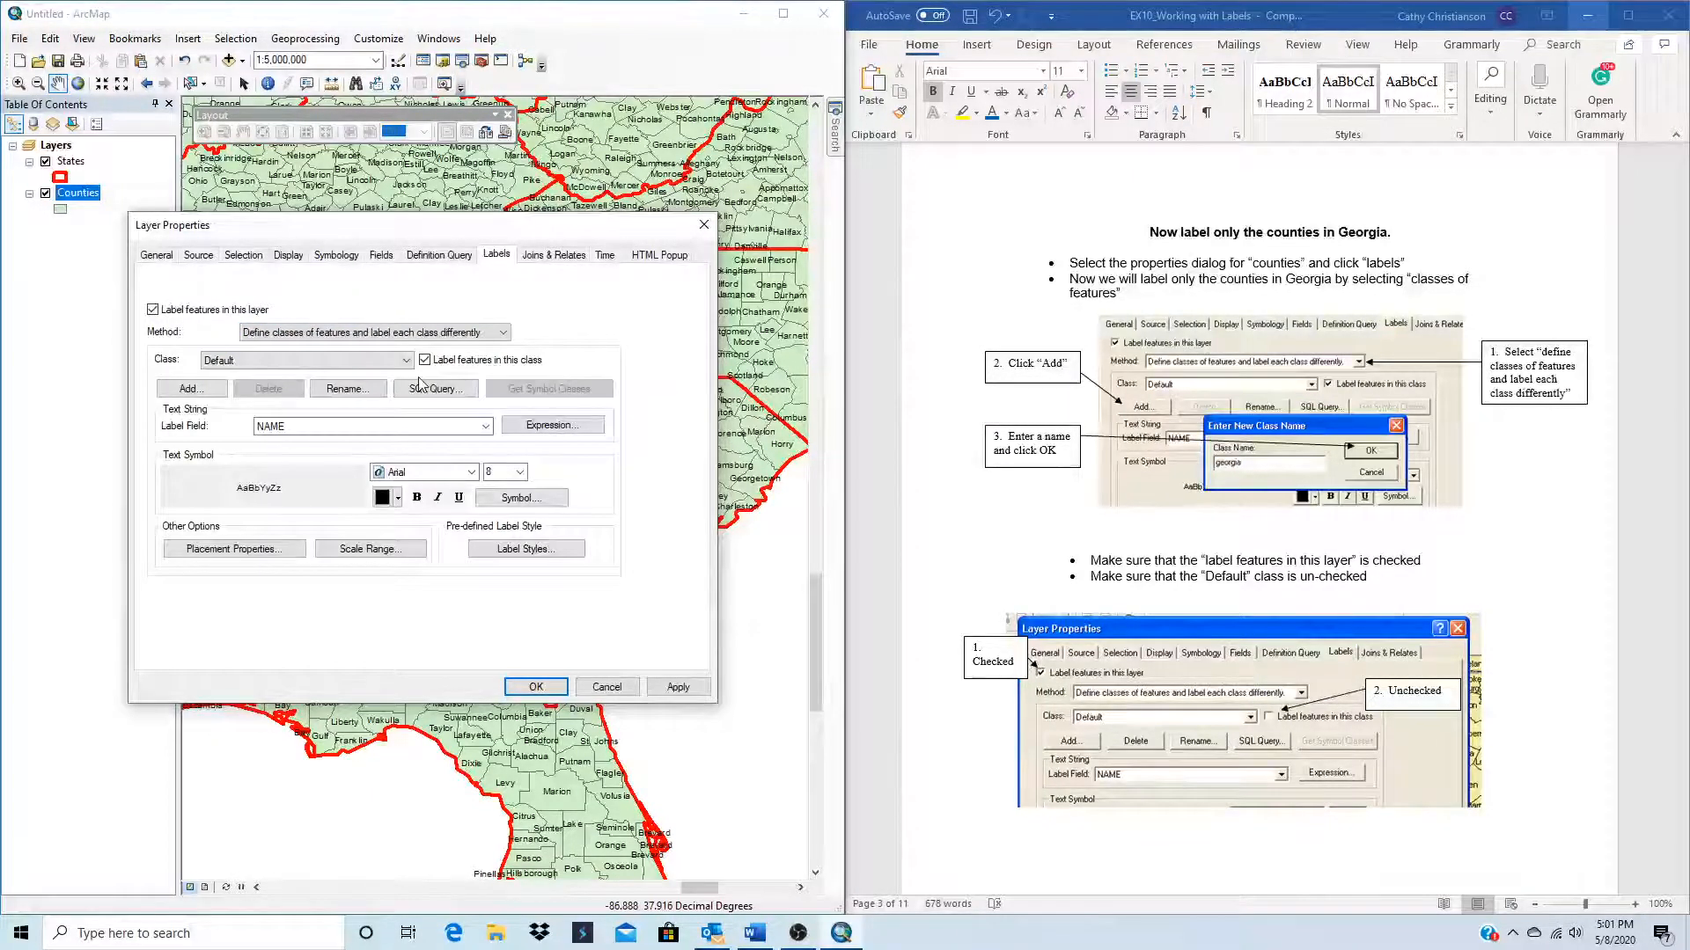
# Step: Add a new label class named Georgia to the Counties layer
pyautogui.click(192, 390)
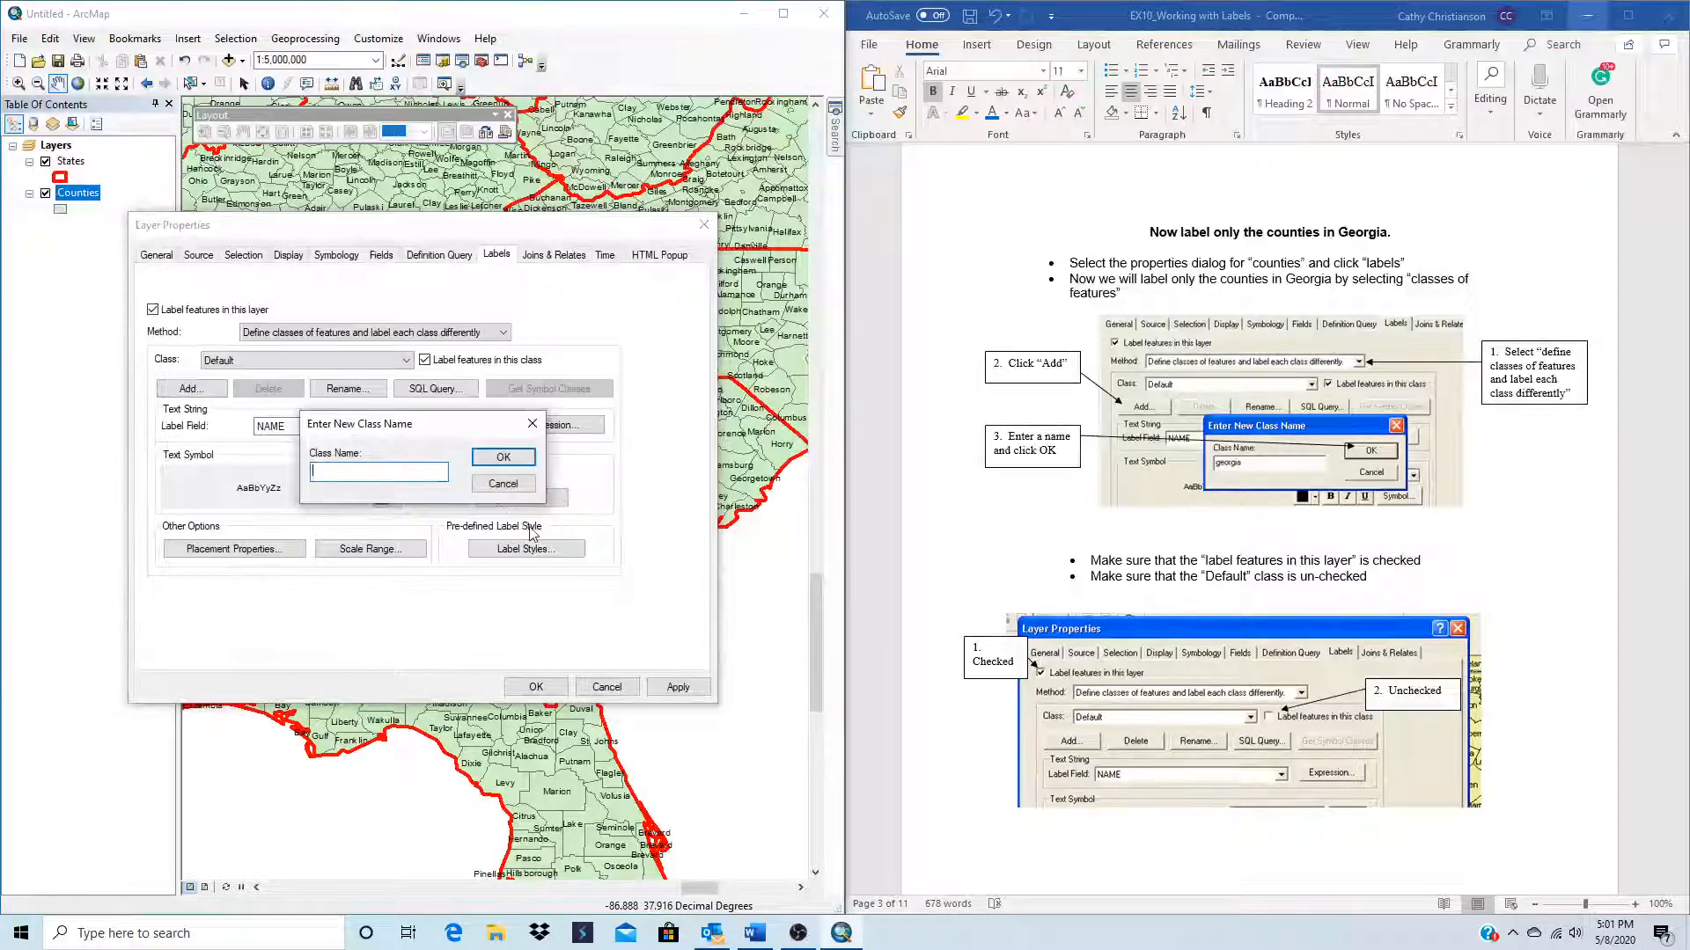
pyautogui.write('Ge')
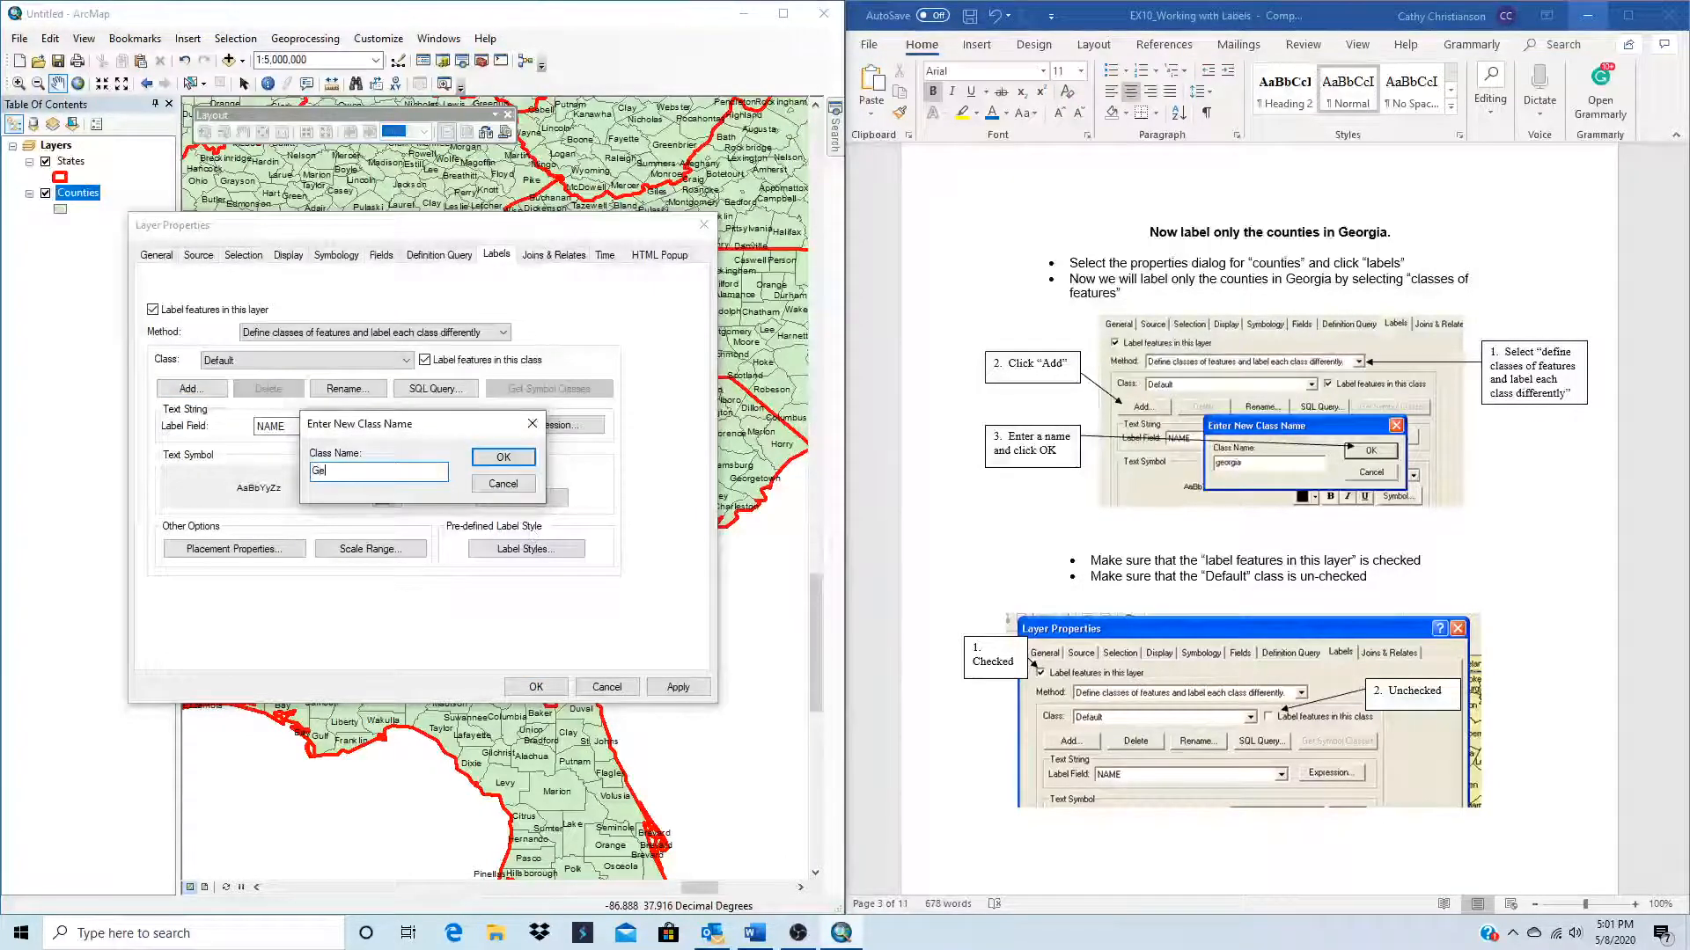
pyautogui.write('org')
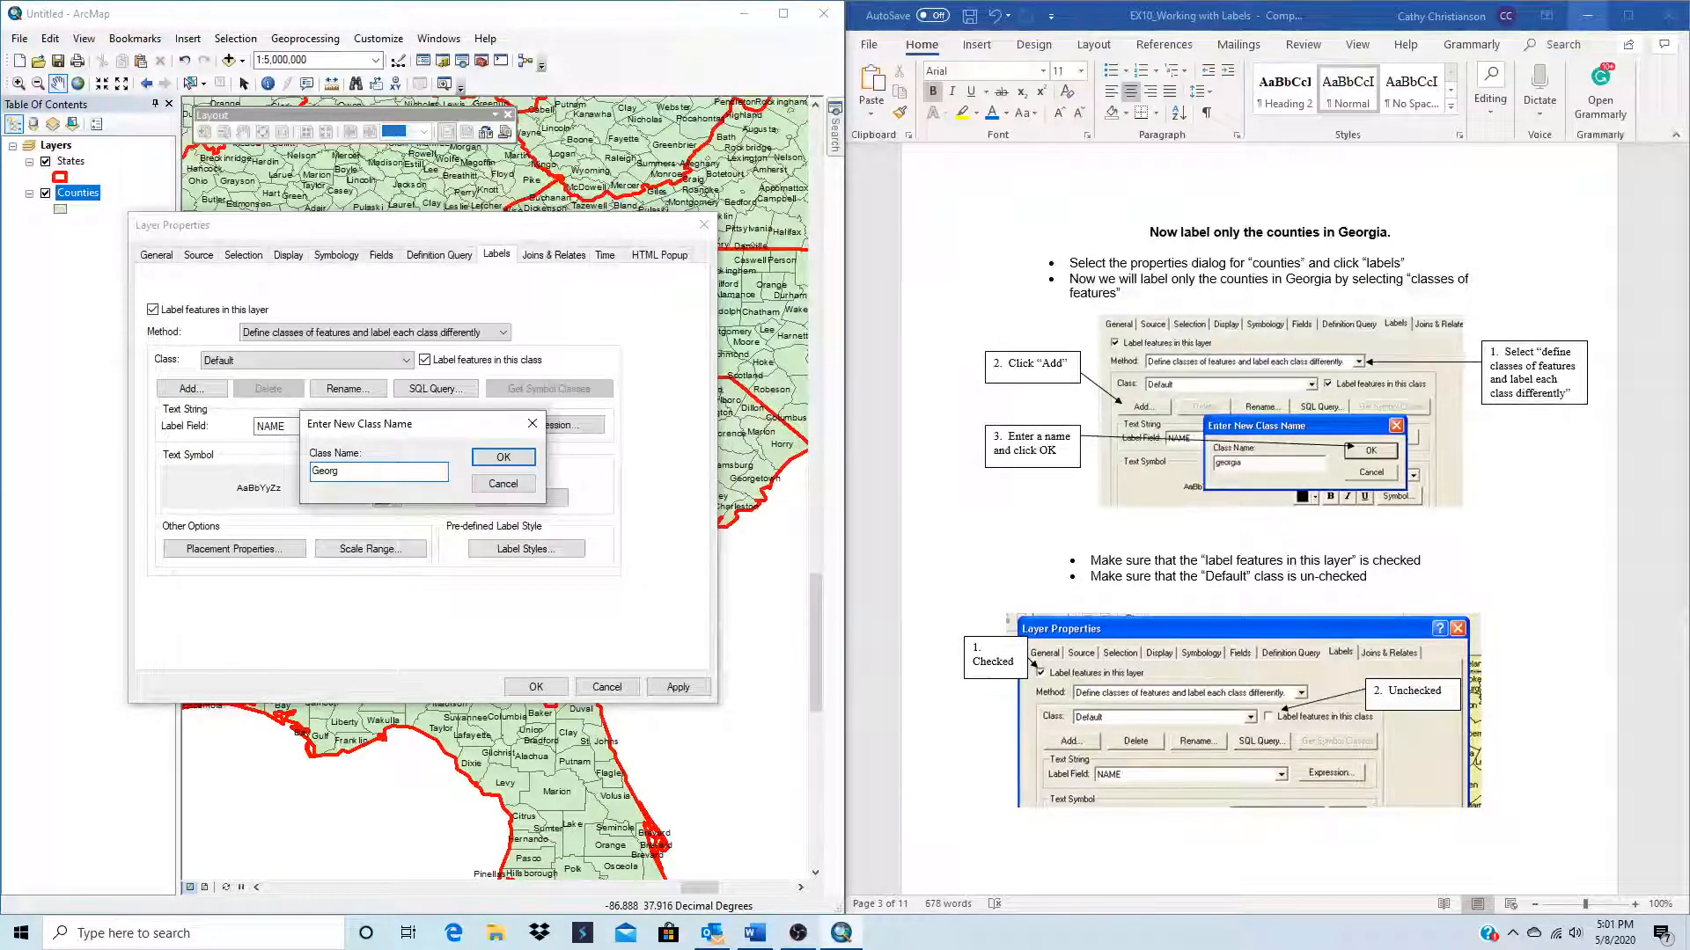
pyautogui.write('ia')
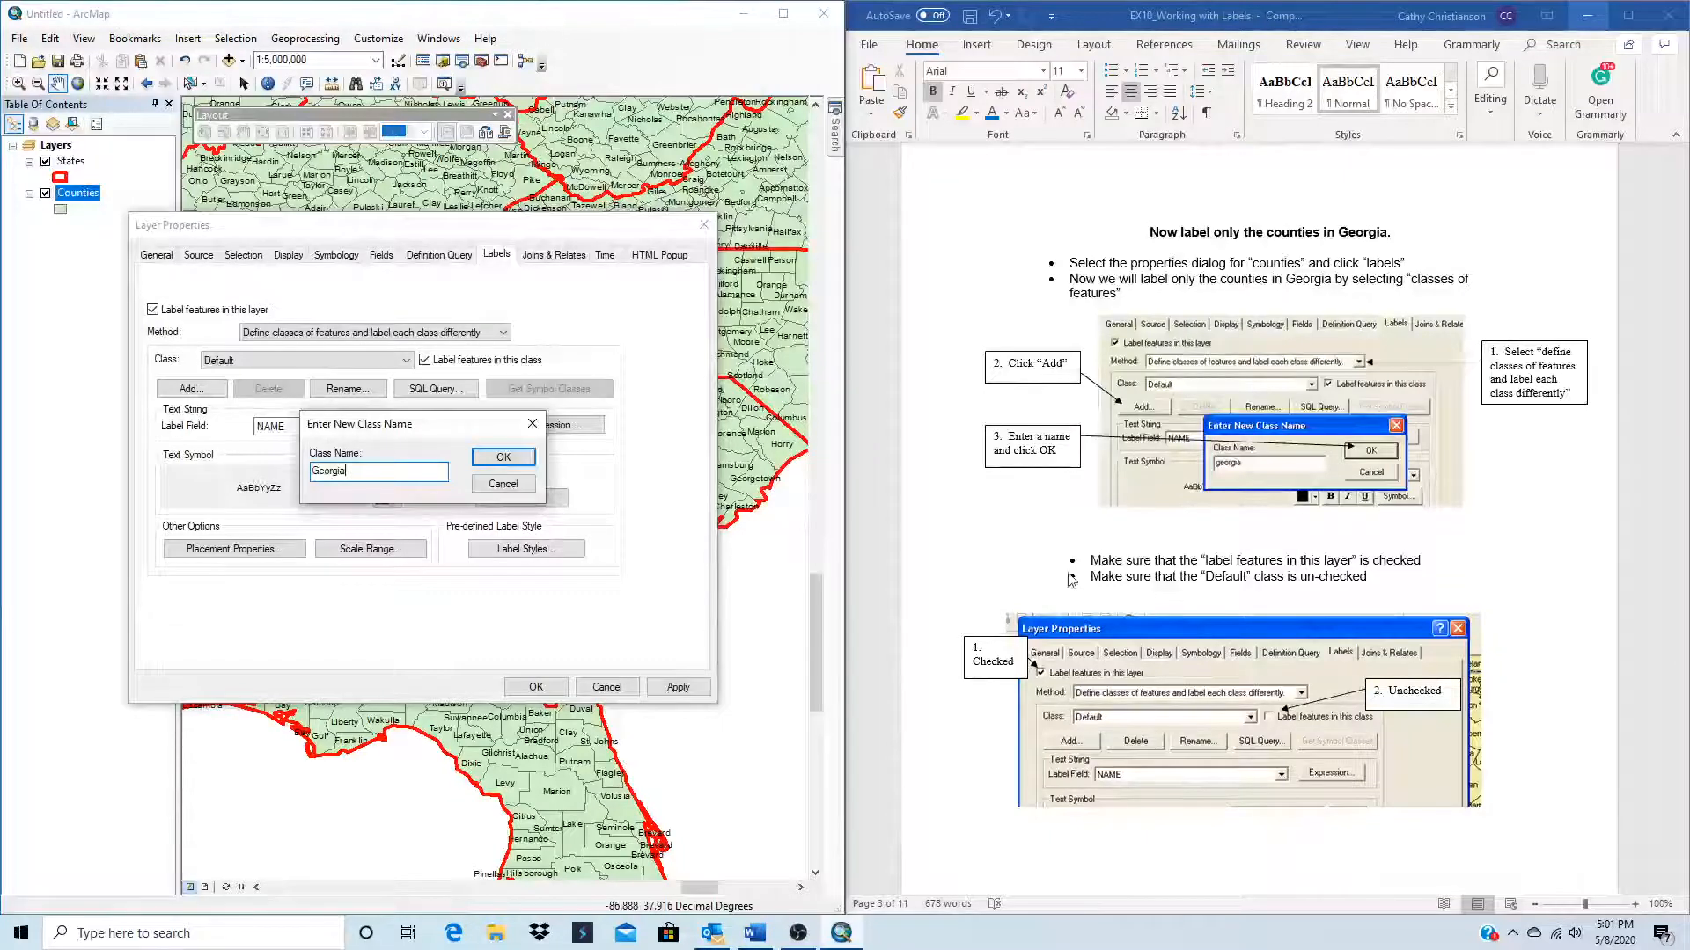
pyautogui.scroll(-3, 1100, 545)
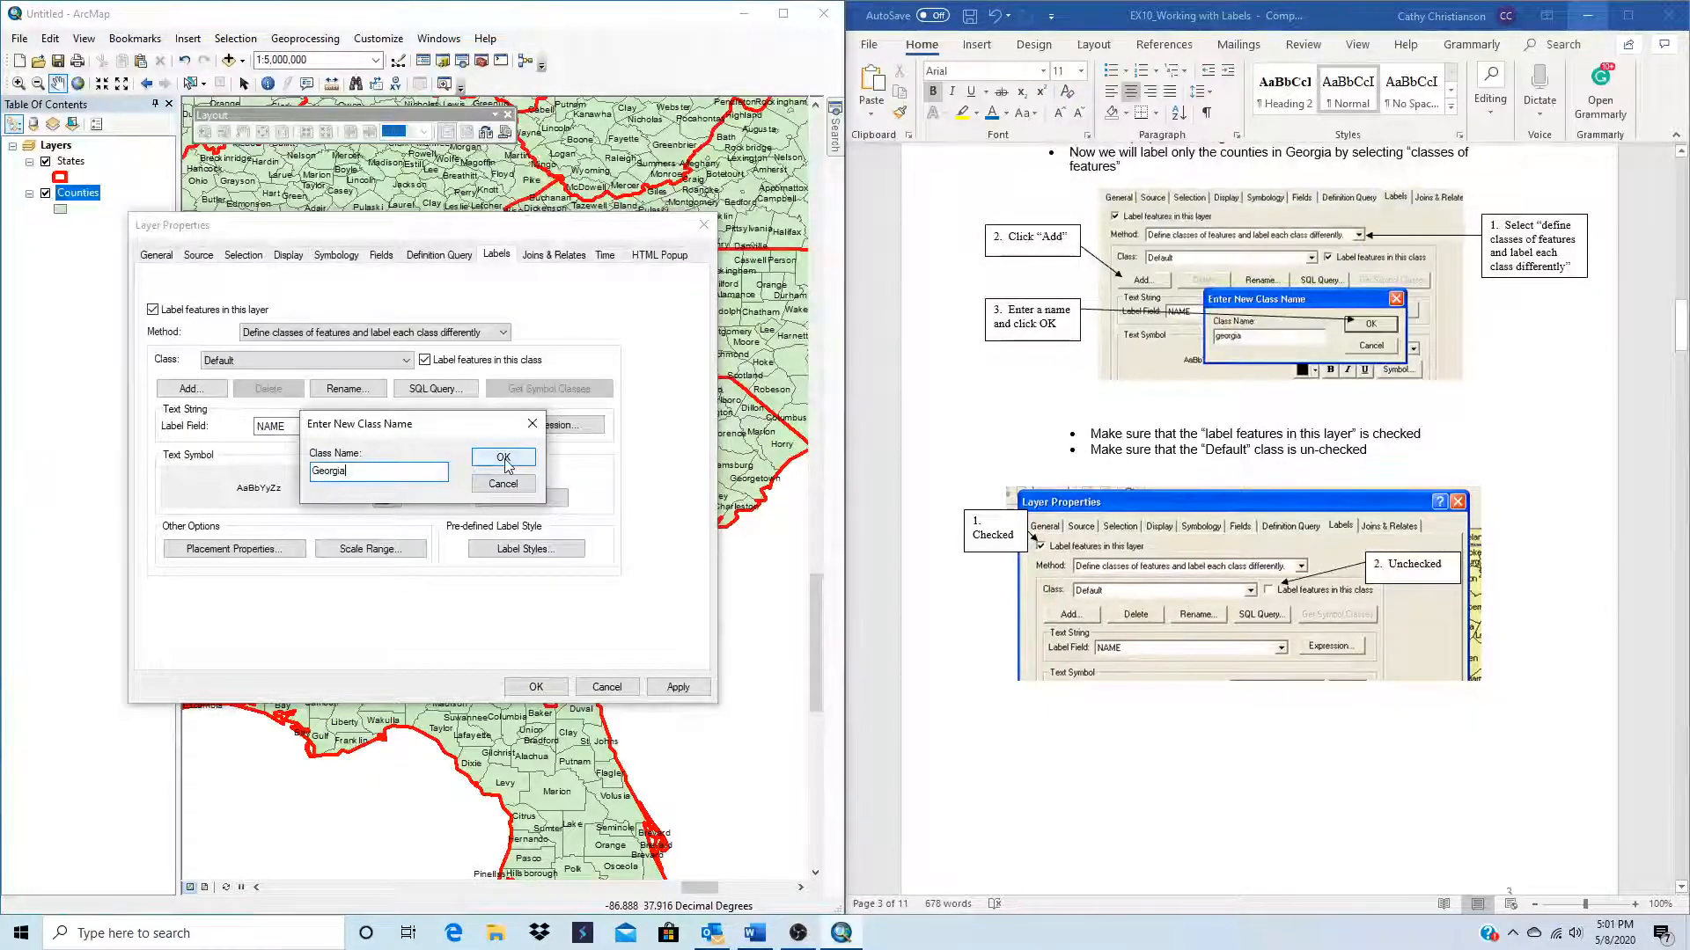
pyautogui.click(503, 458)
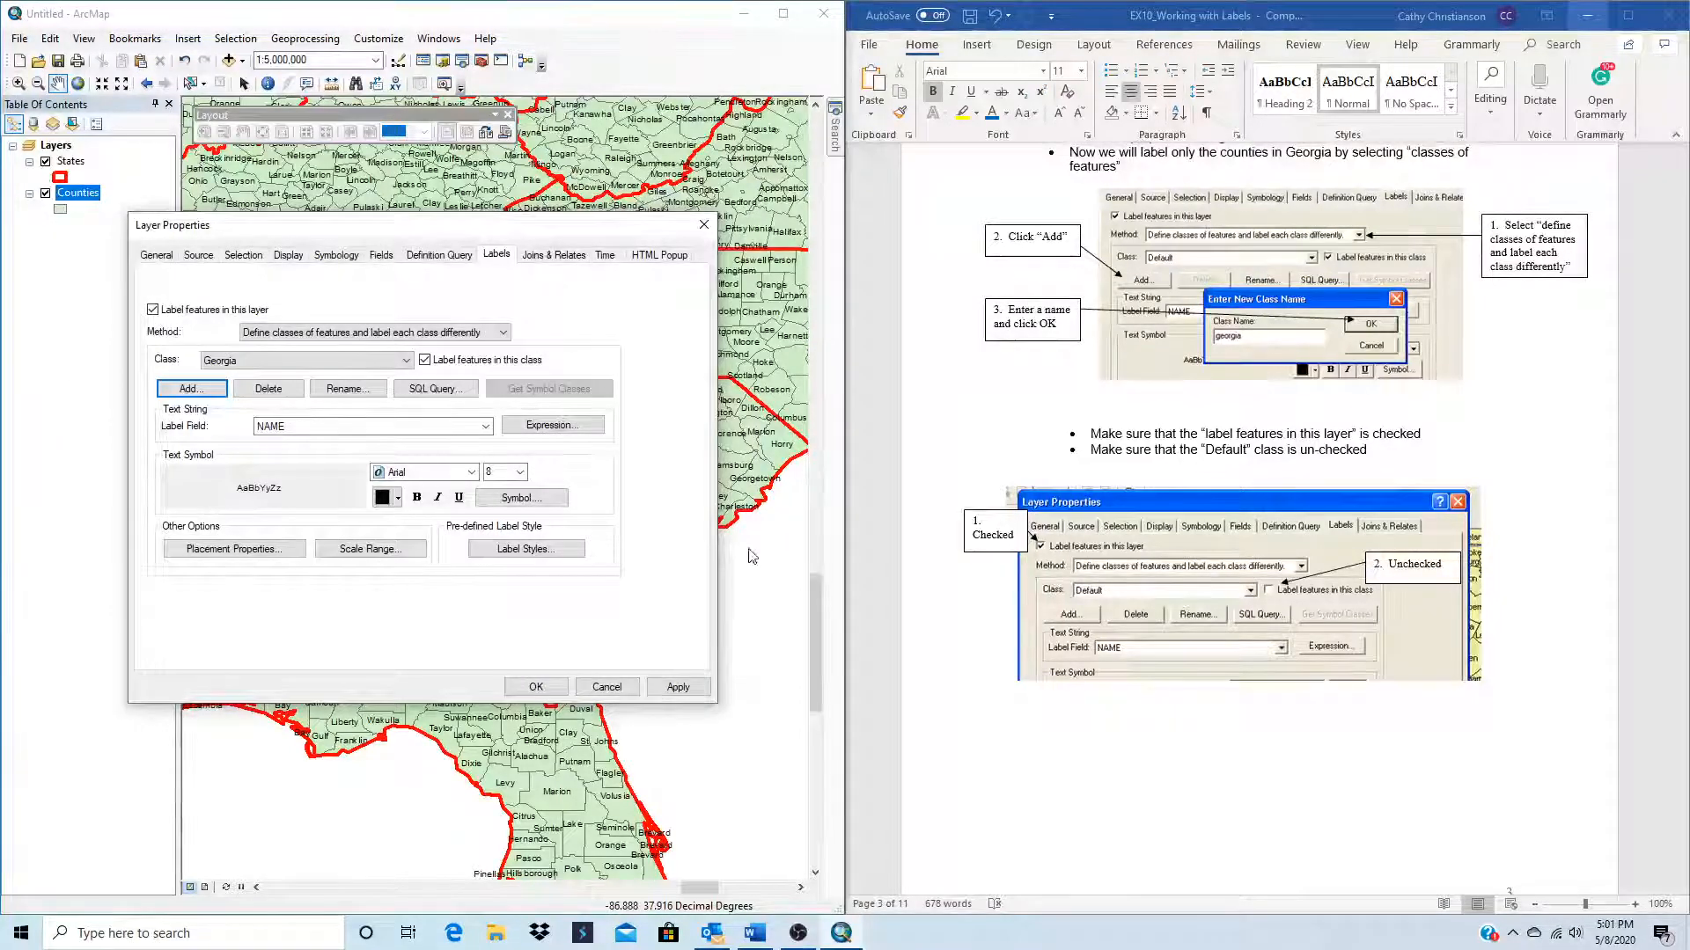
# Step: Restrict the Georgia label class with the SQL query [STATE_NAME] = 'Georgia' and apply it
pyautogui.scroll(-3, 1122, 748)
pyautogui.scroll(-10, 1122, 748)
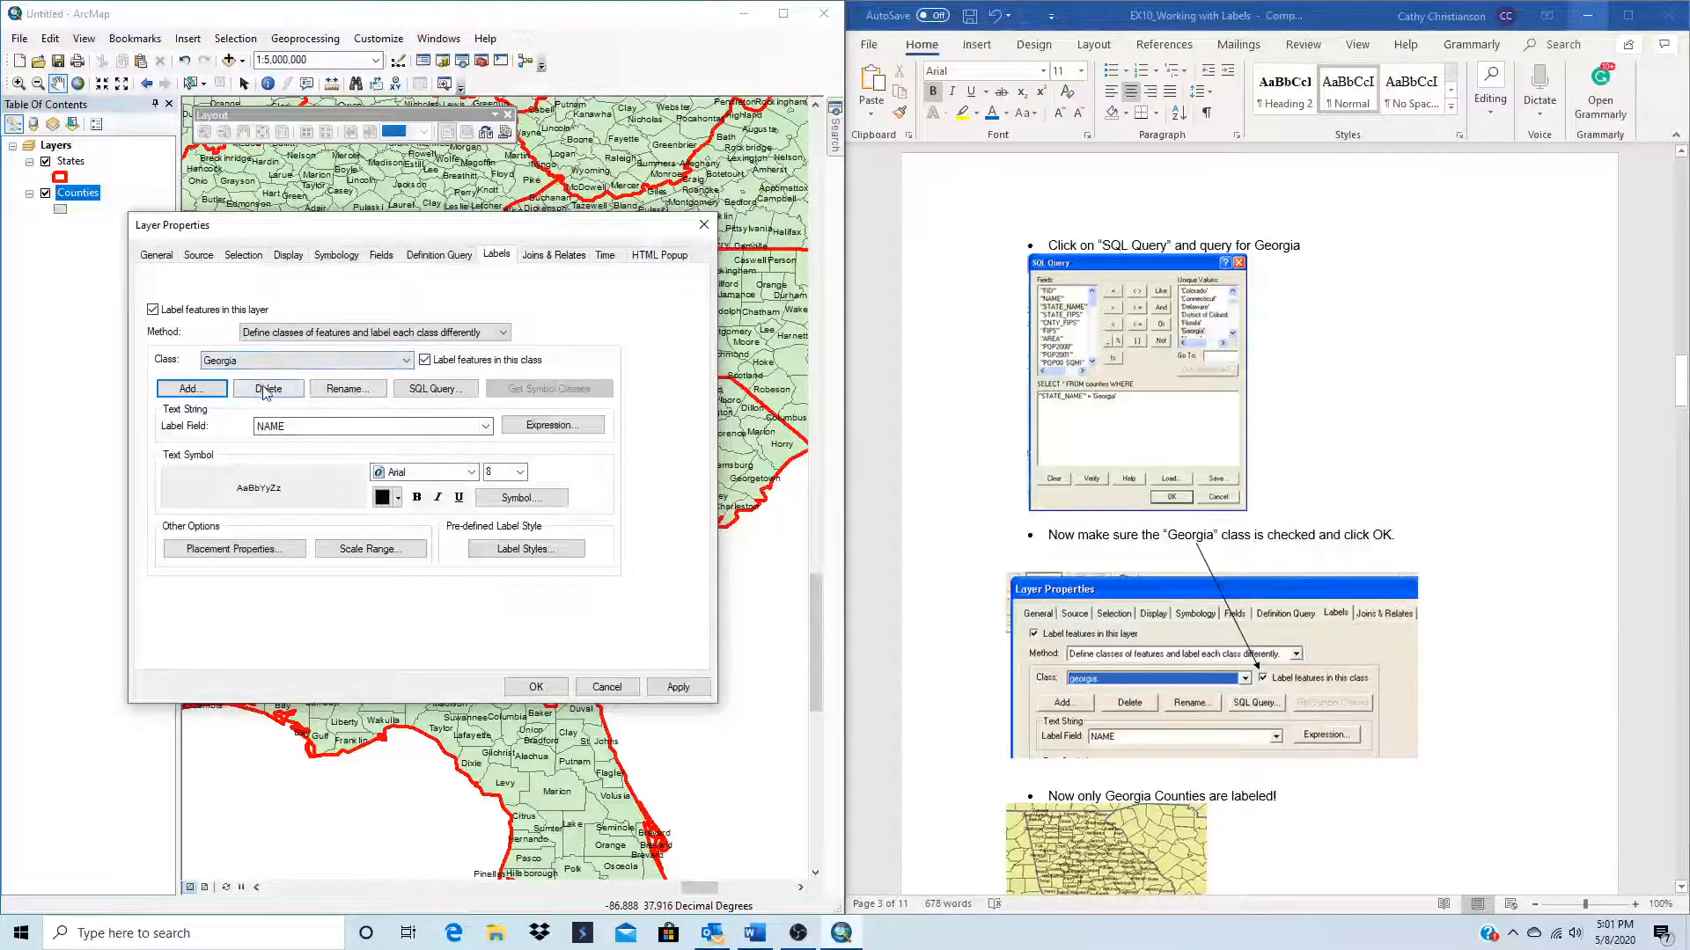
pyautogui.click(433, 389)
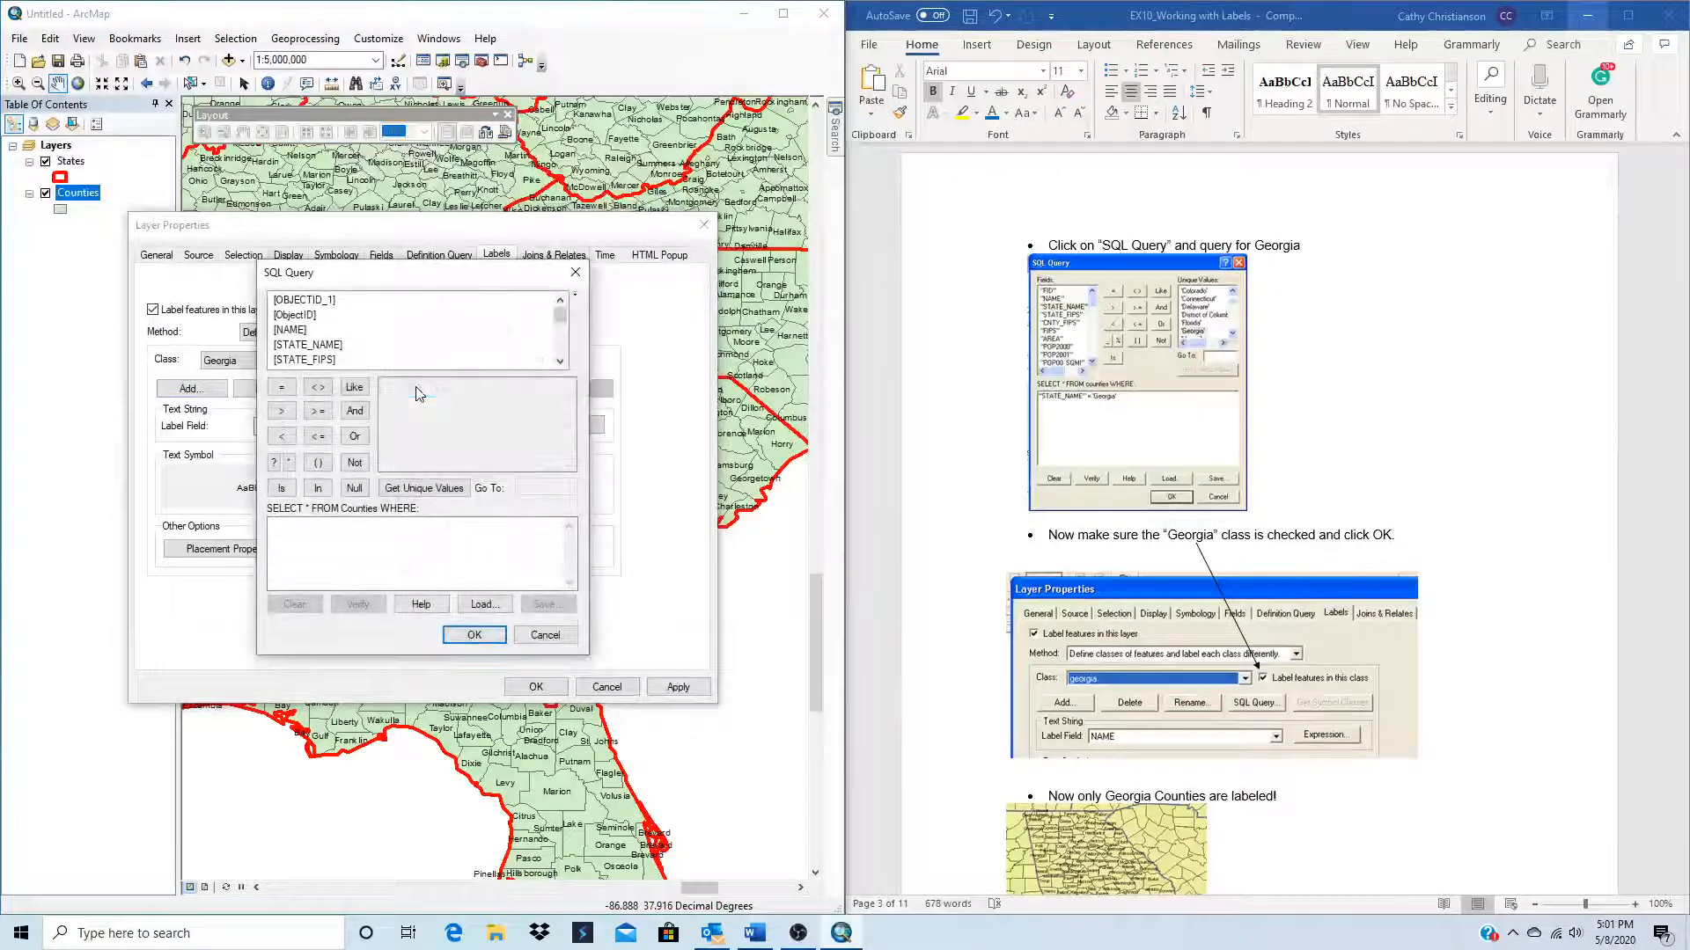
pyautogui.doubleClick(319, 346)
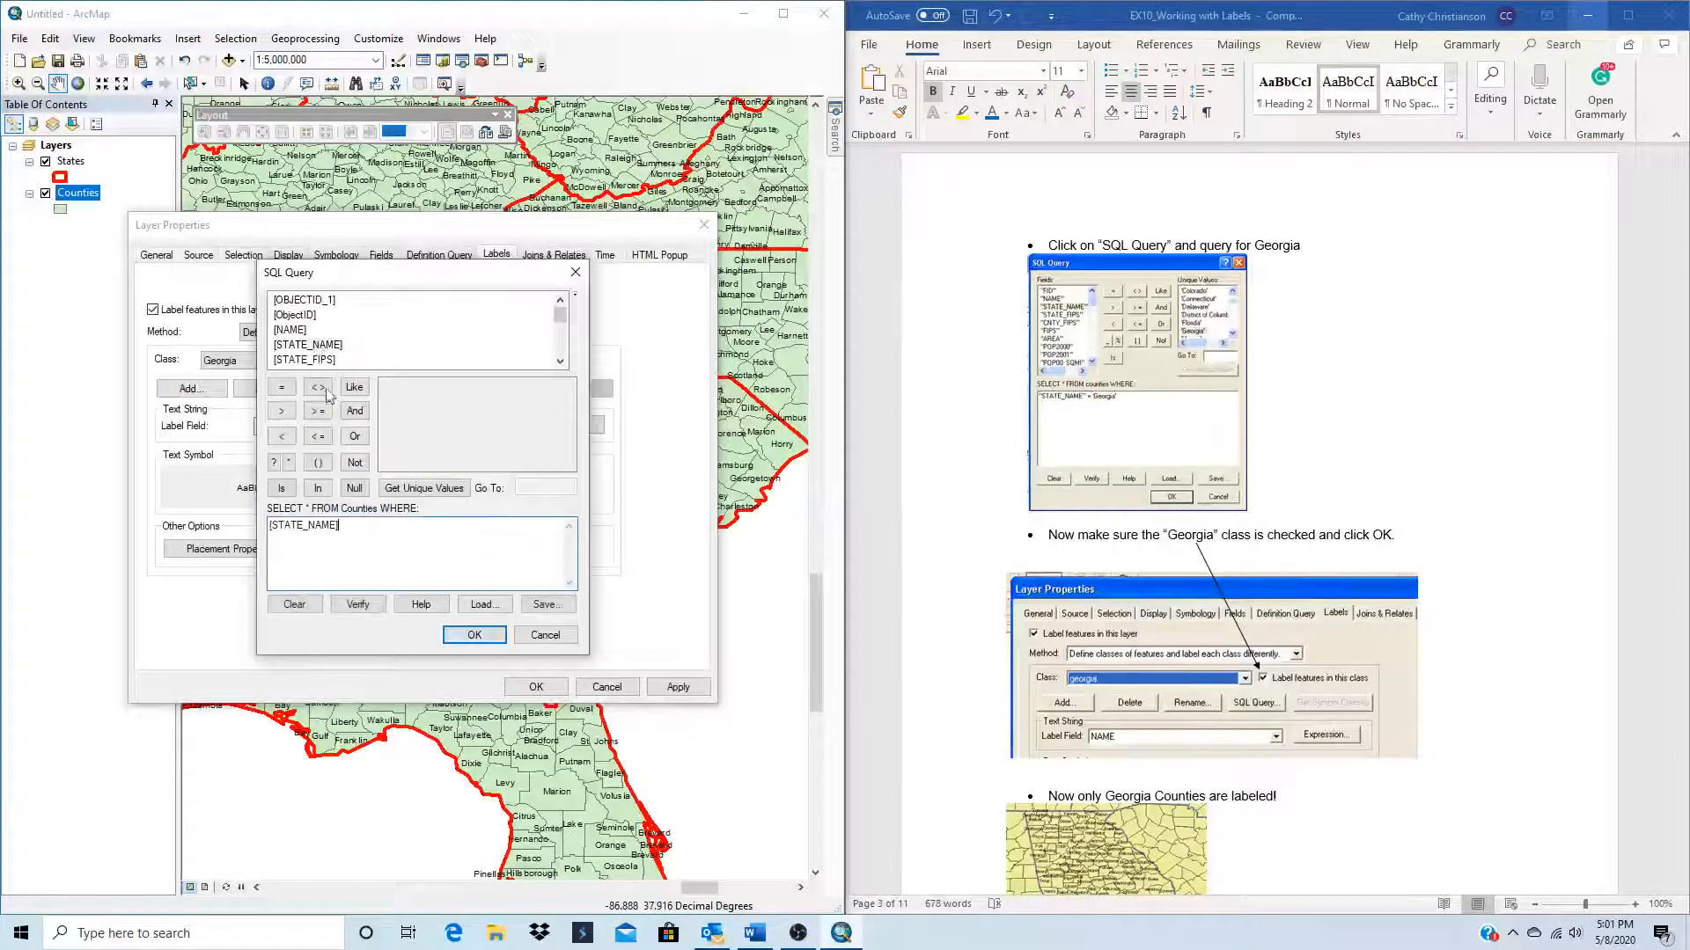
pyautogui.click(281, 387)
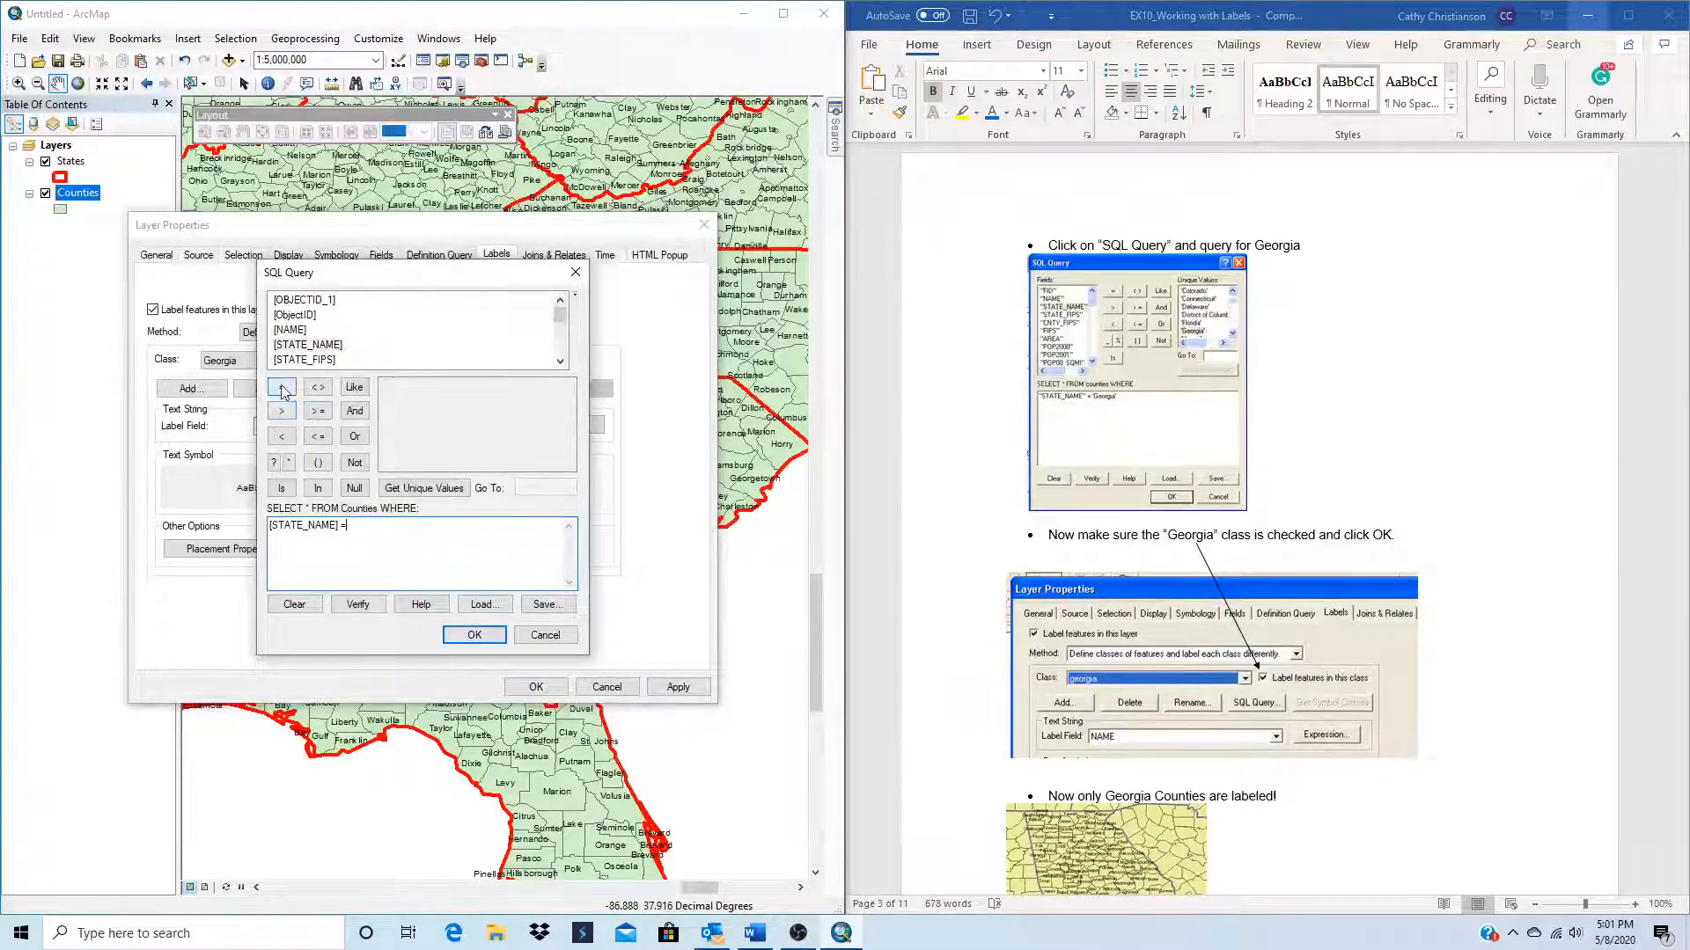
pyautogui.click(398, 490)
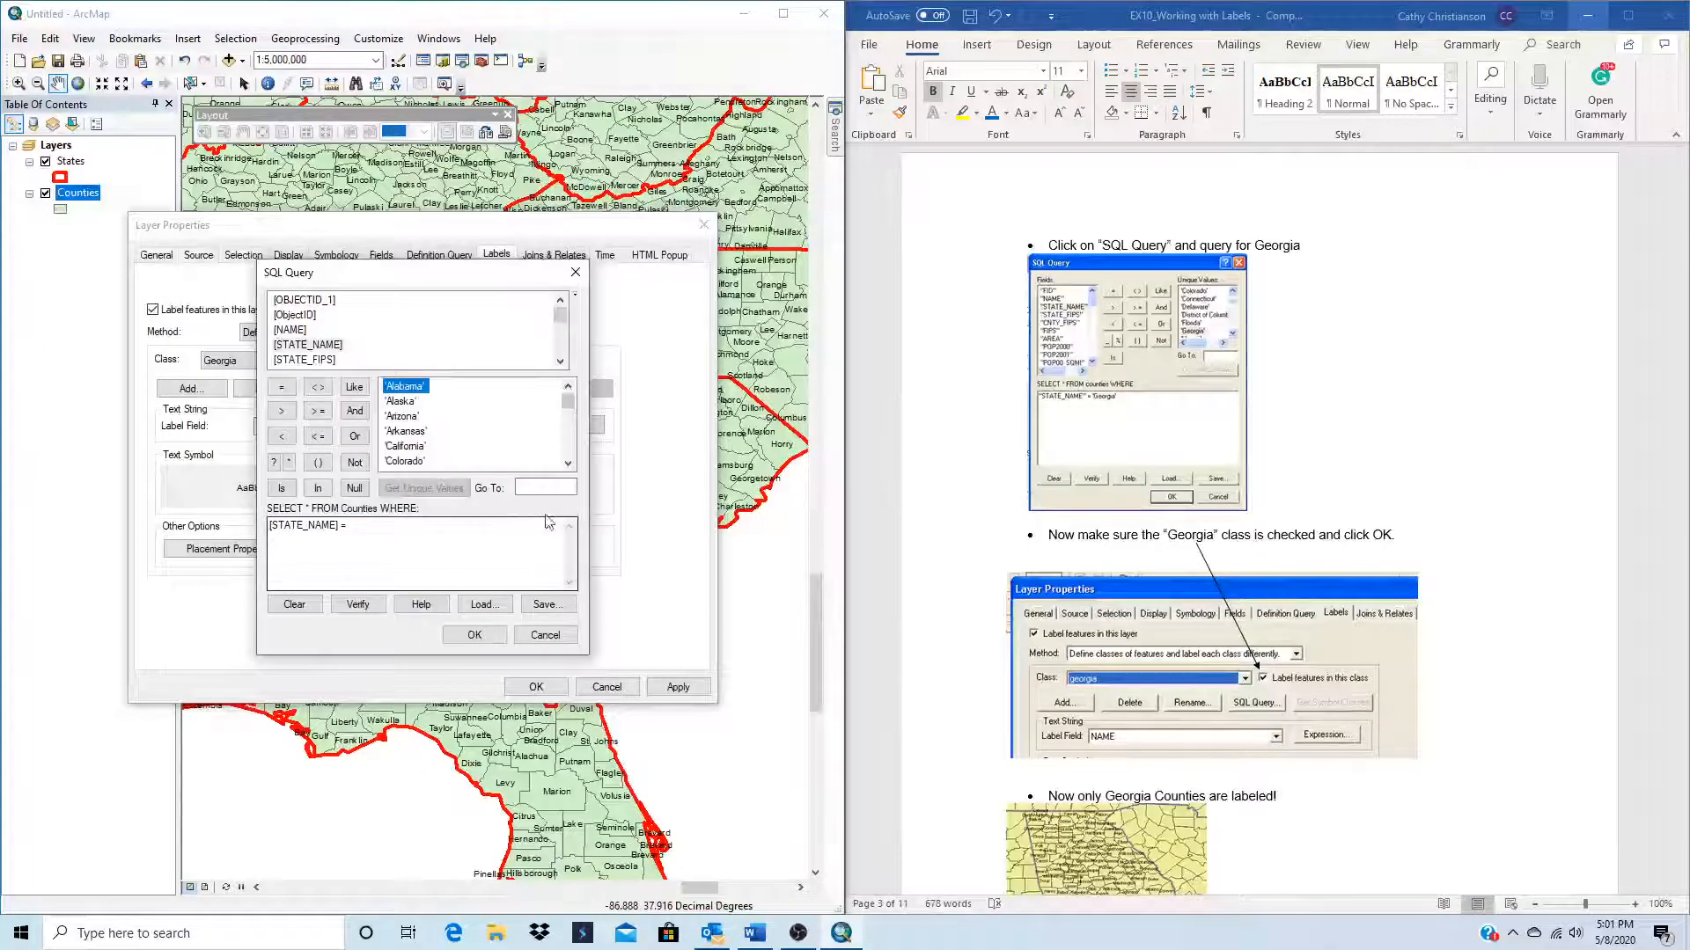
pyautogui.click(564, 486)
pyautogui.write('ge')
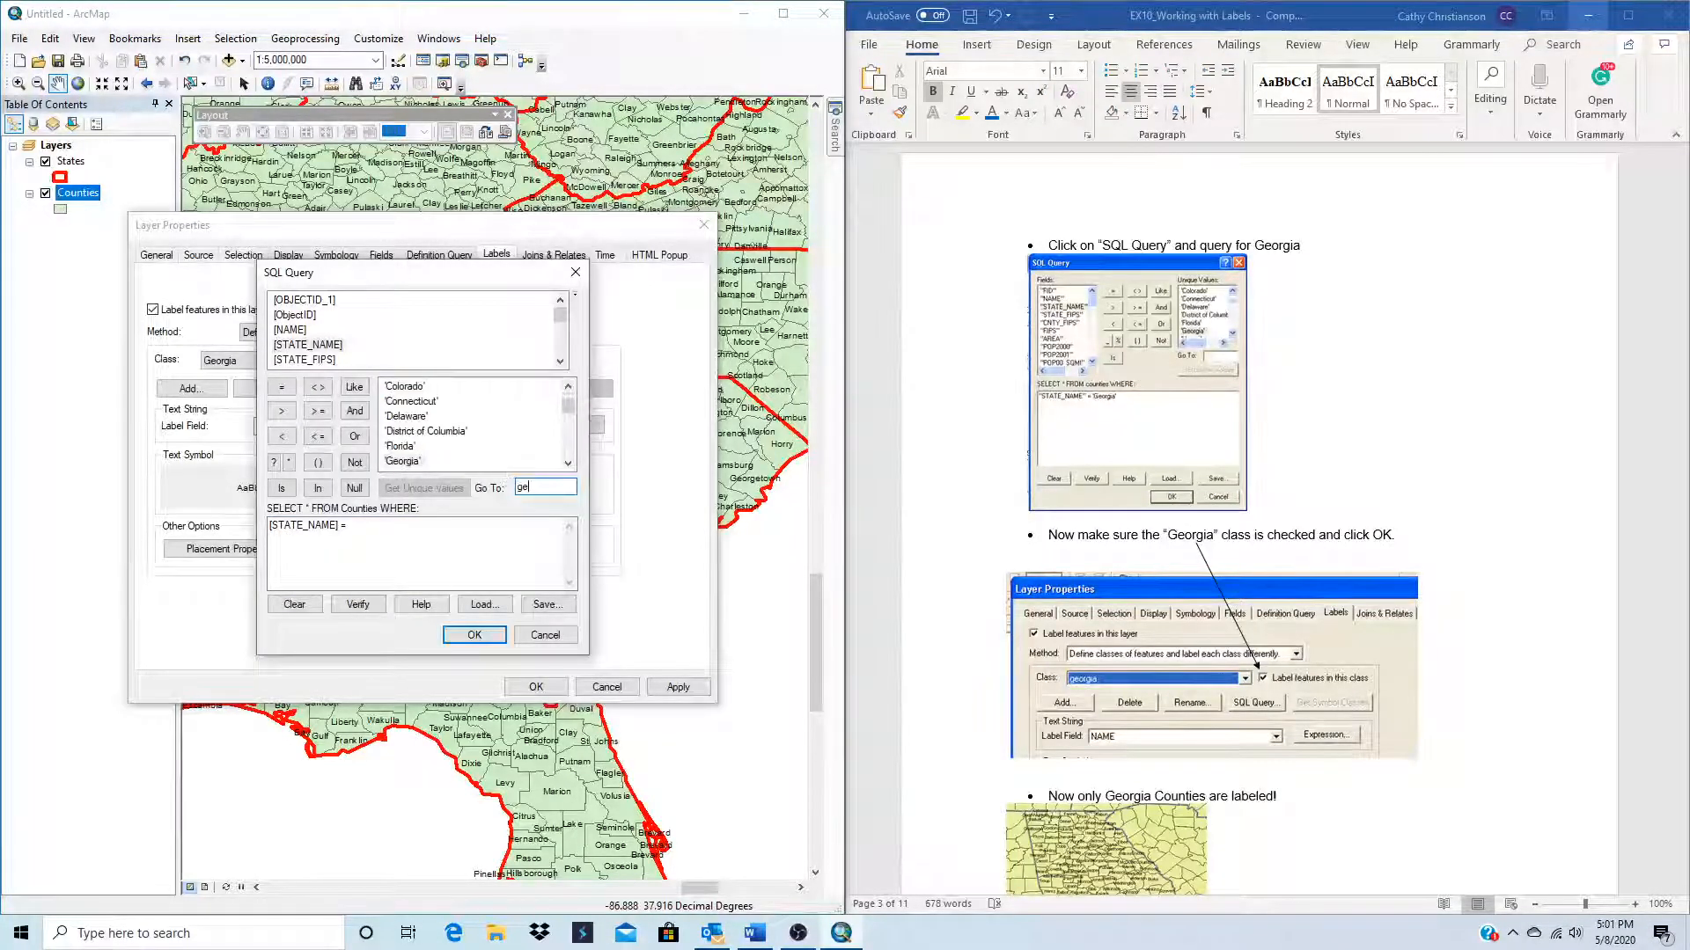
pyautogui.doubleClick(411, 462)
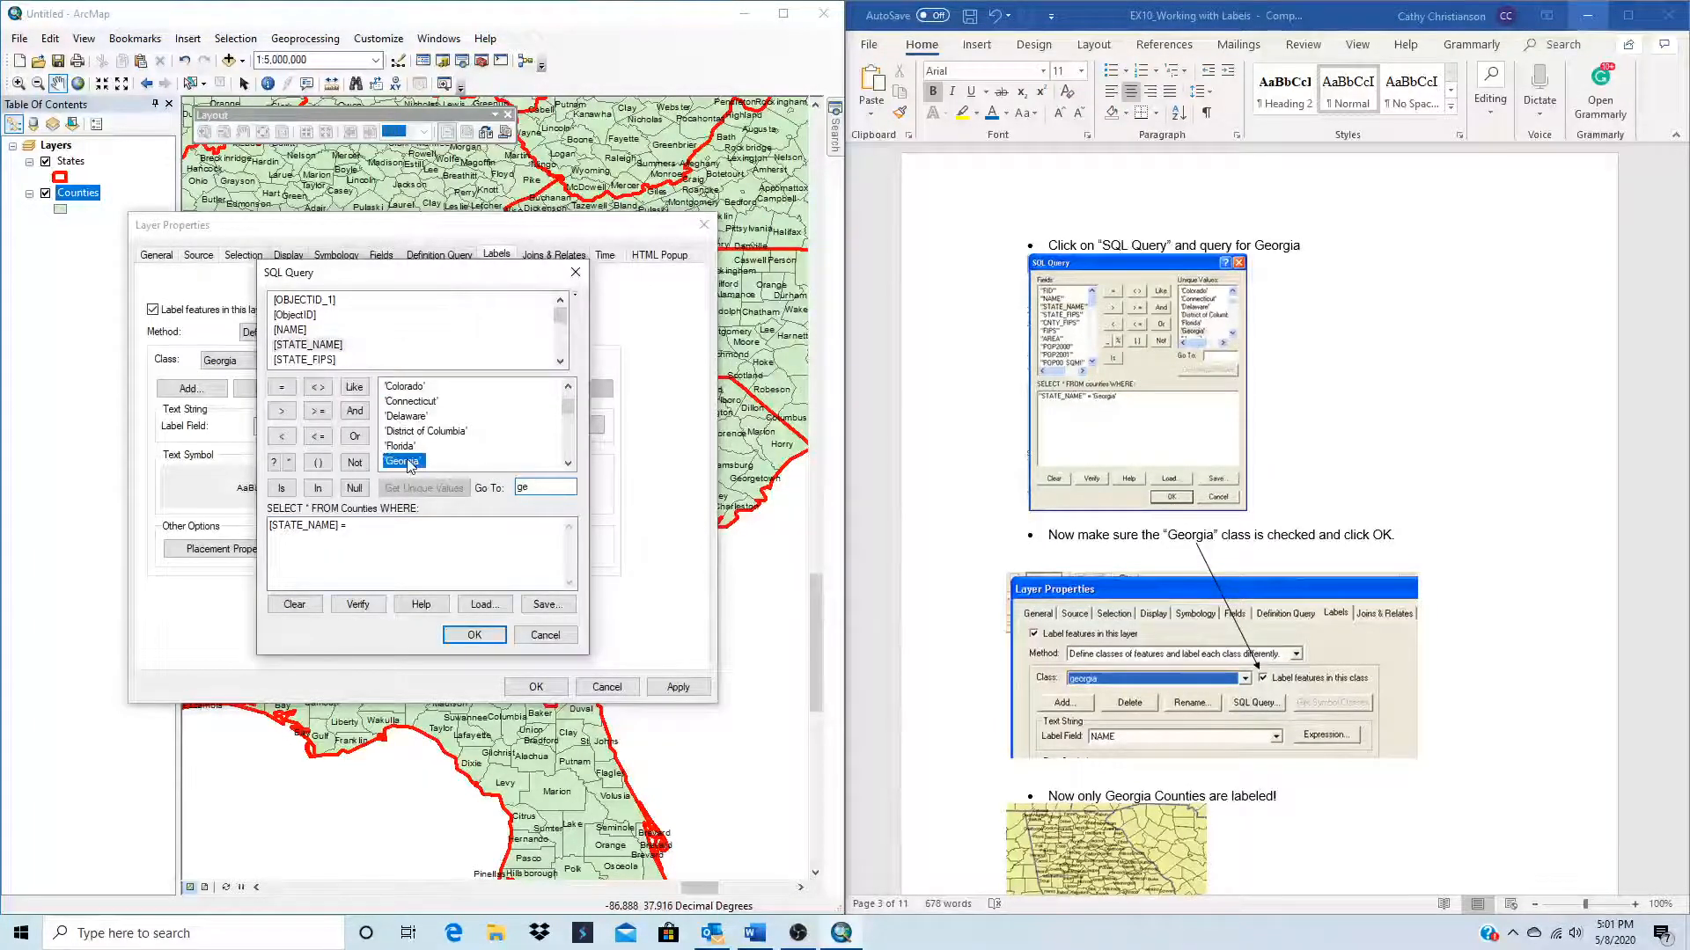
pyautogui.click(480, 635)
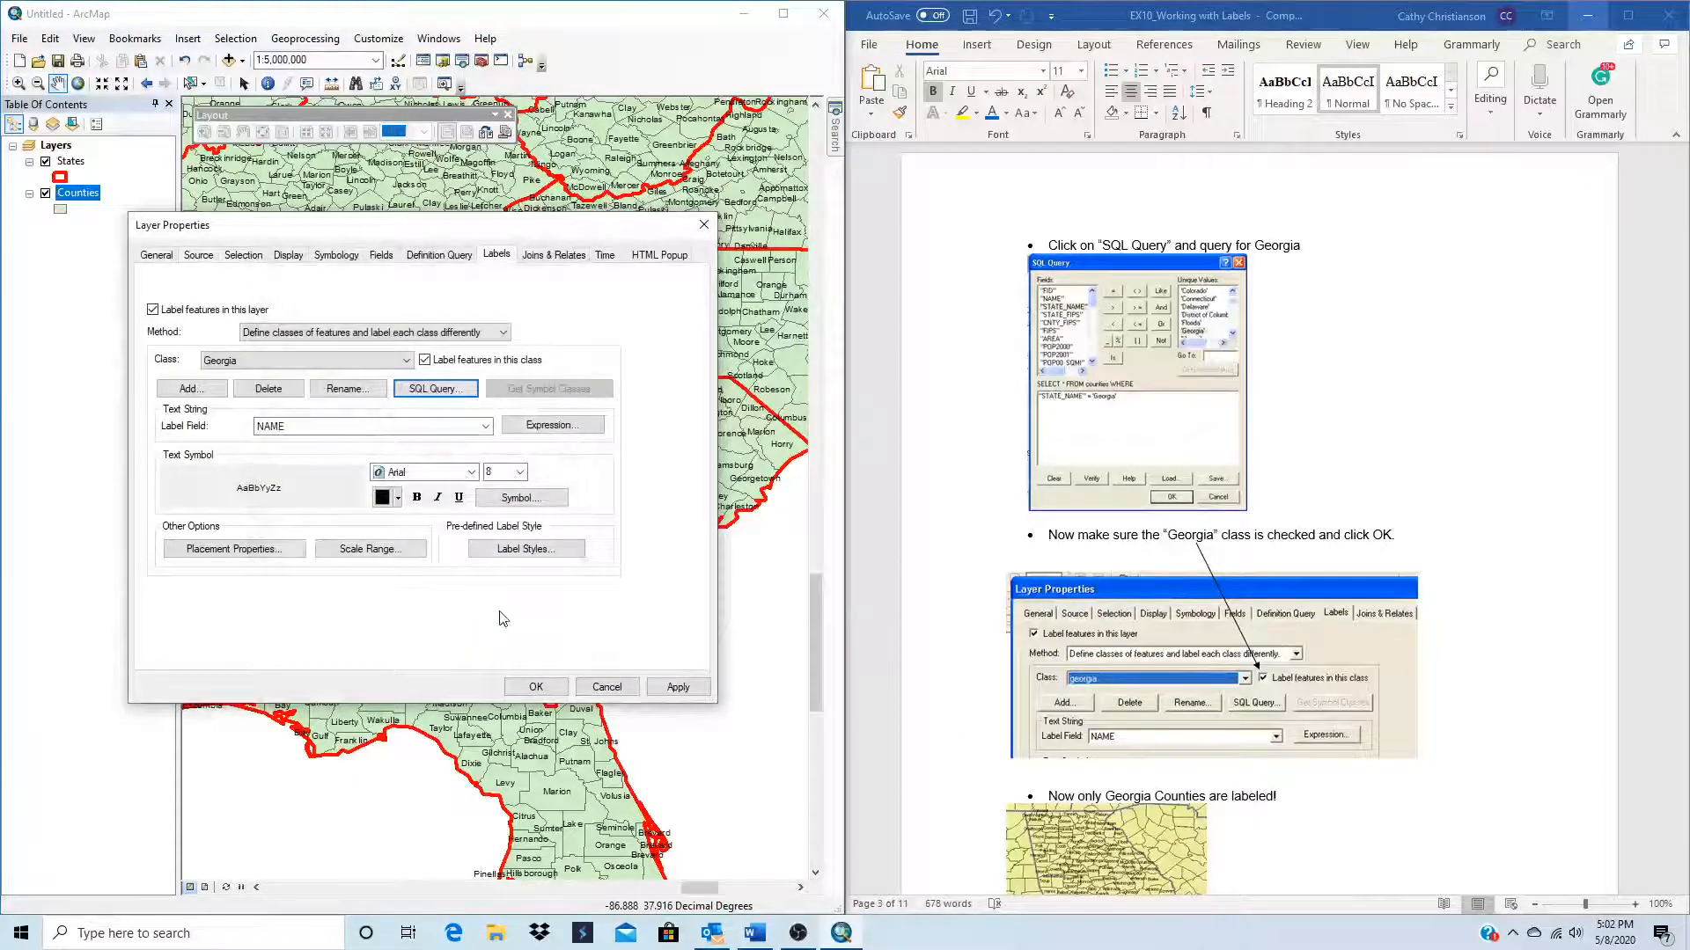
pyautogui.click(678, 687)
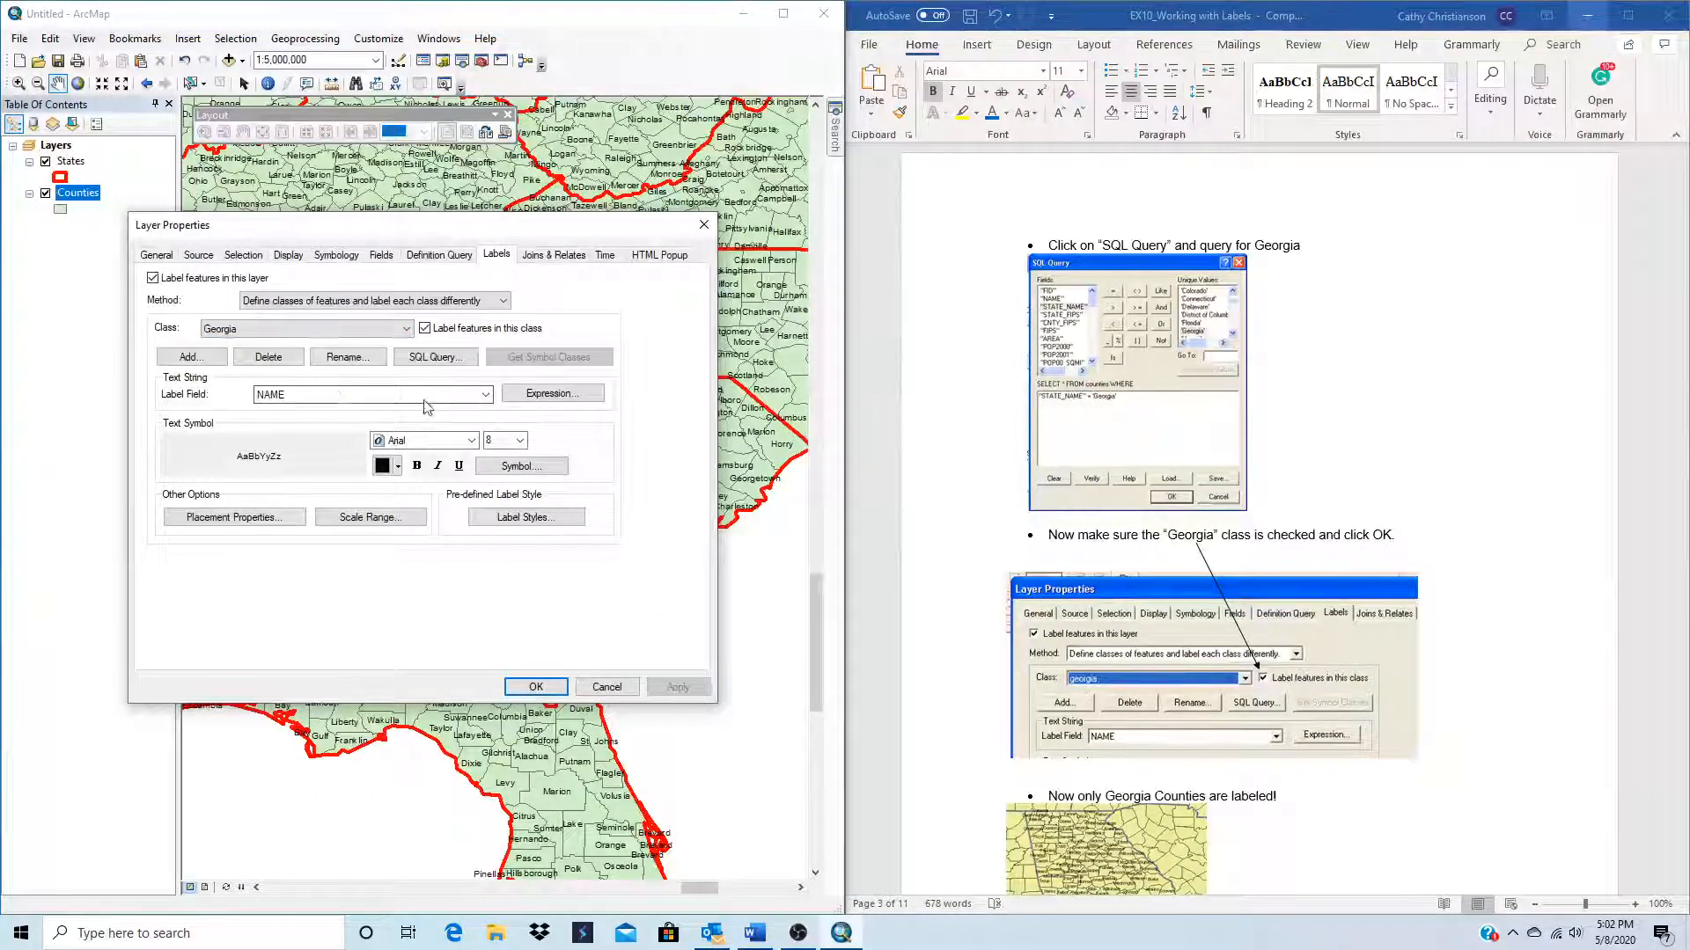
# Step: Turn off labeling for the Default class, keep the layer and Georgia class labels on, and apply the layer properties
pyautogui.click(332, 329)
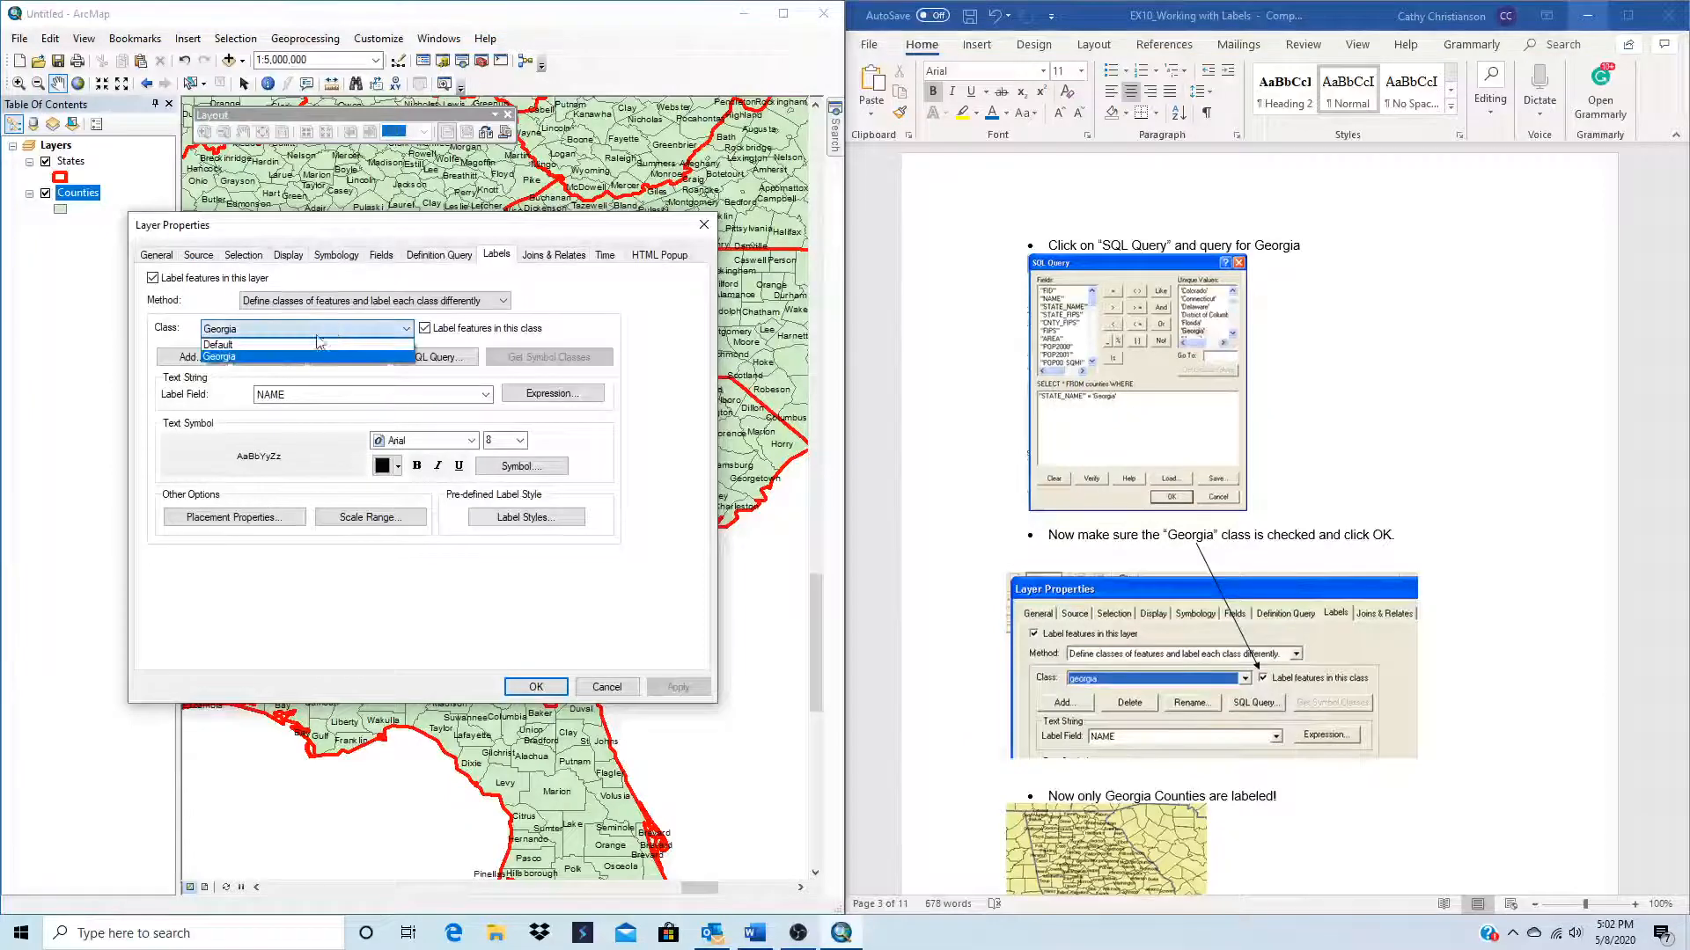
pyautogui.click(298, 344)
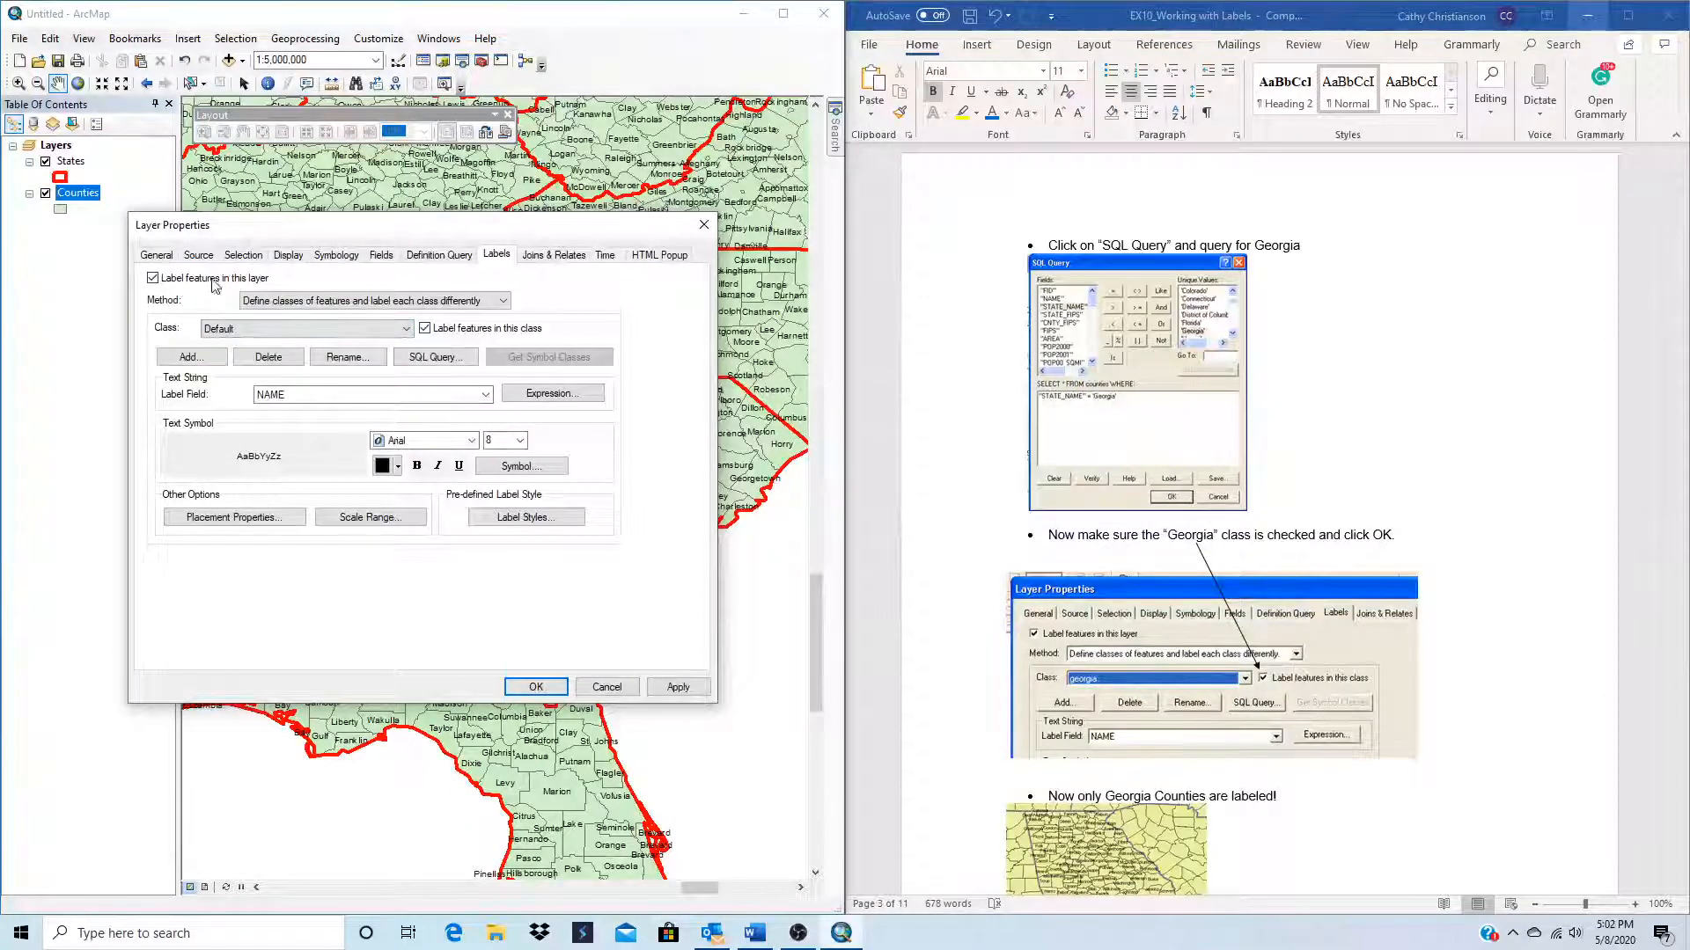
pyautogui.click(153, 278)
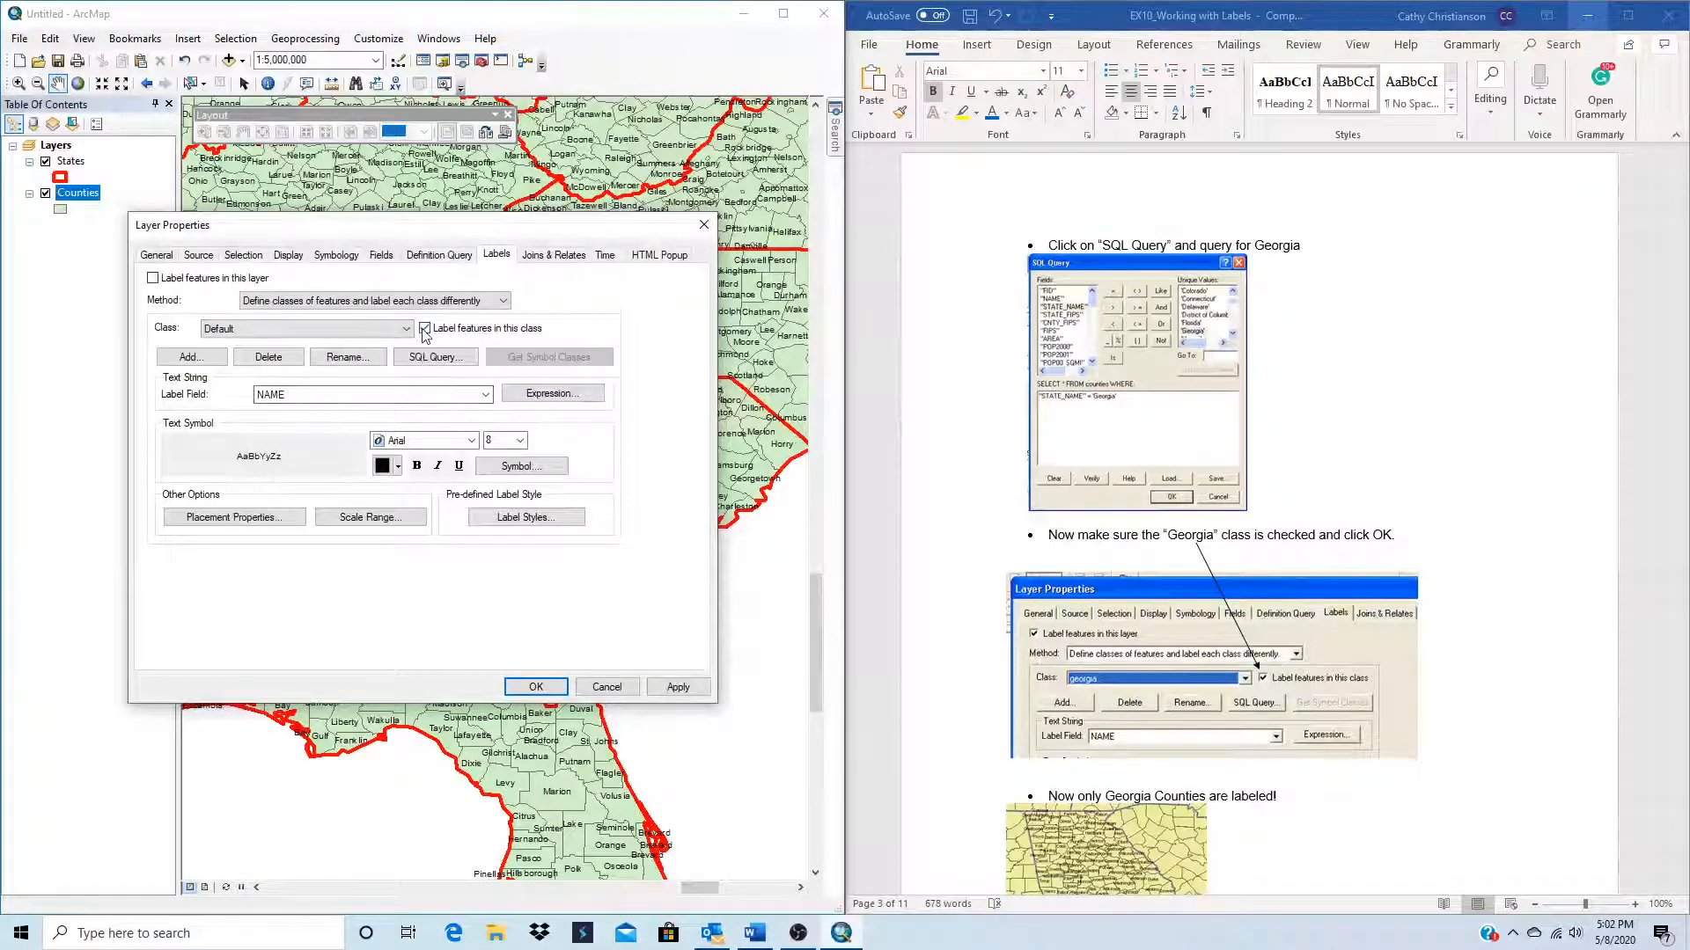
pyautogui.click(153, 278)
pyautogui.click(325, 329)
pyautogui.click(267, 357)
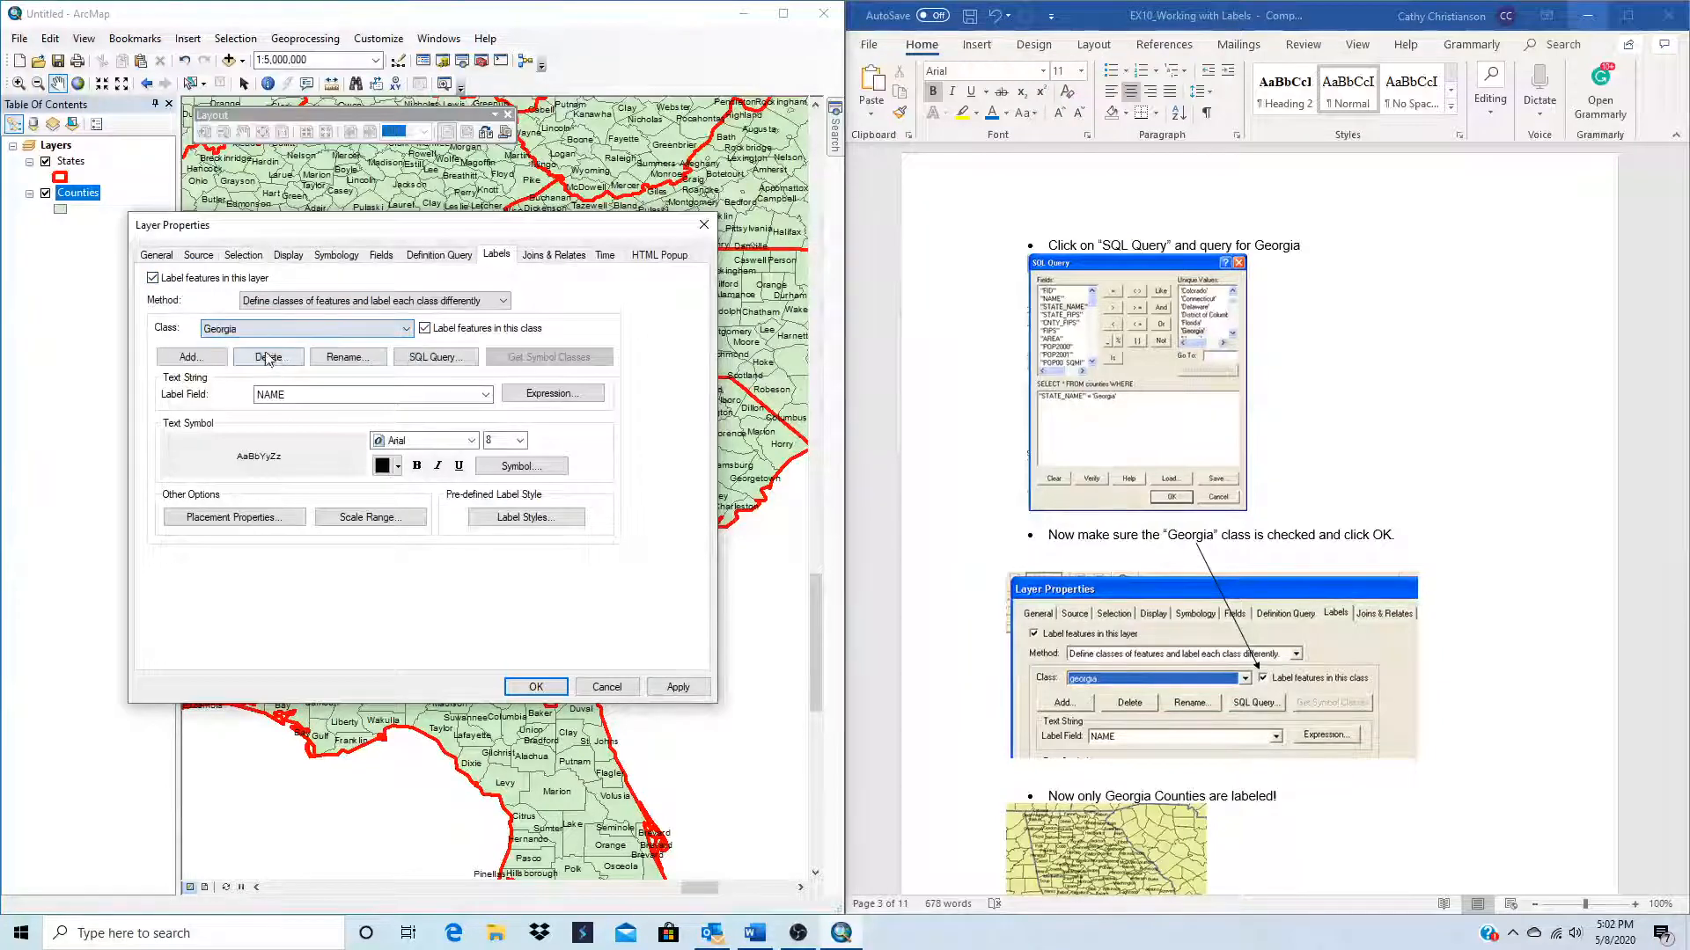
pyautogui.click(675, 689)
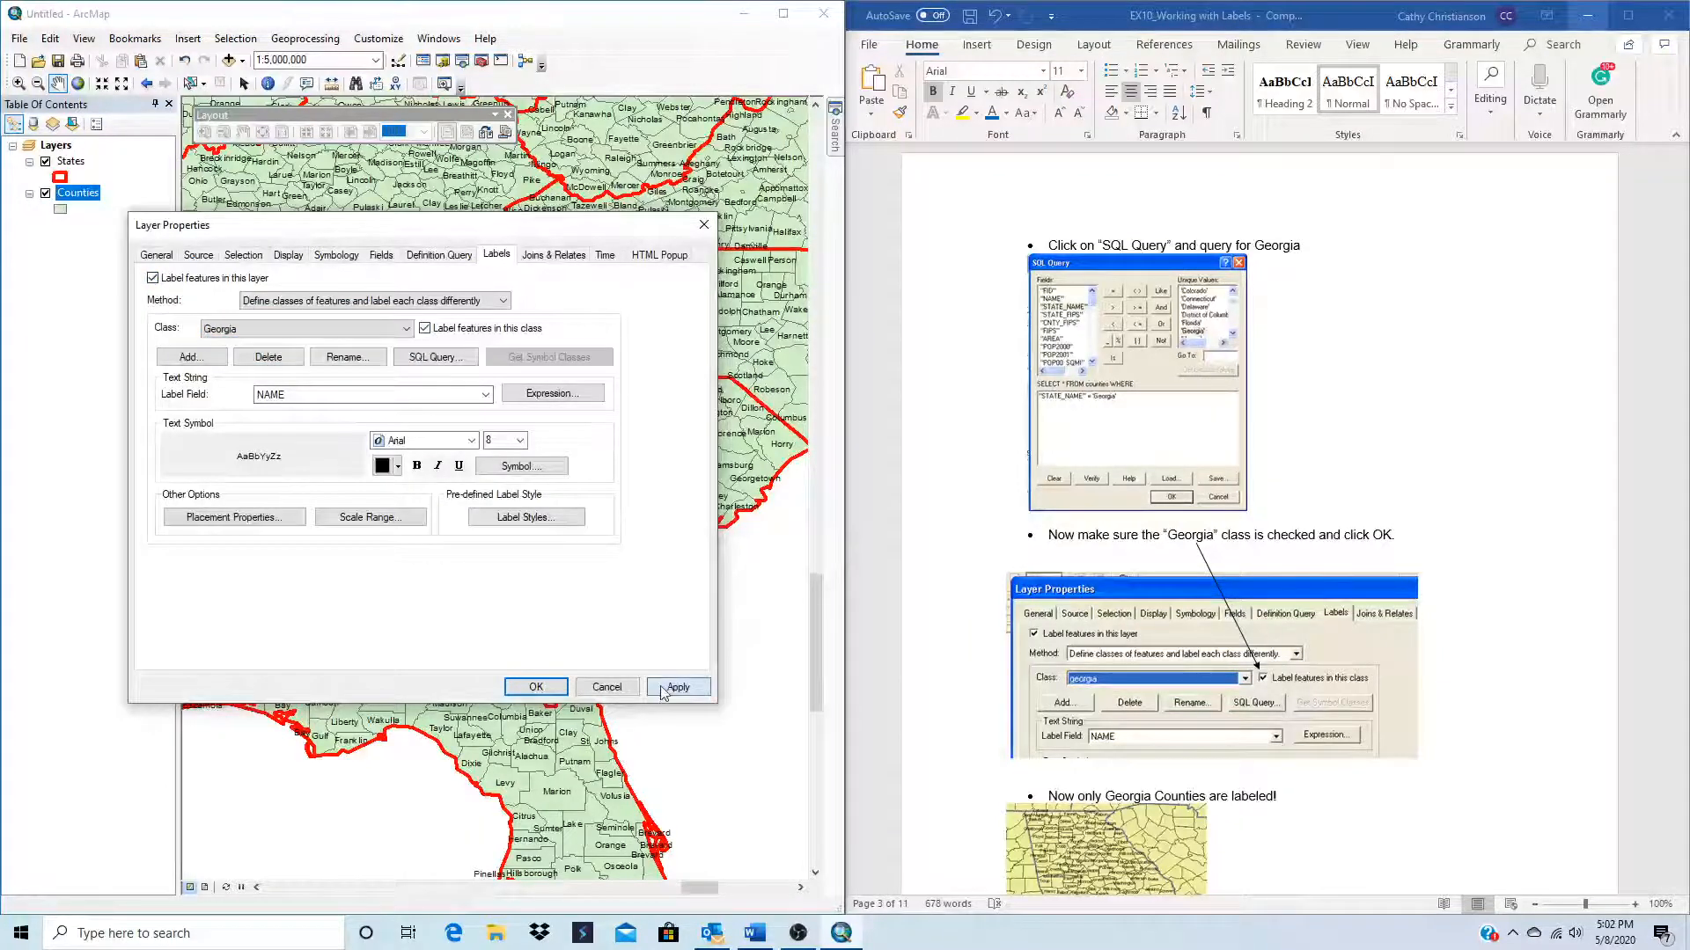
pyautogui.click(519, 695)
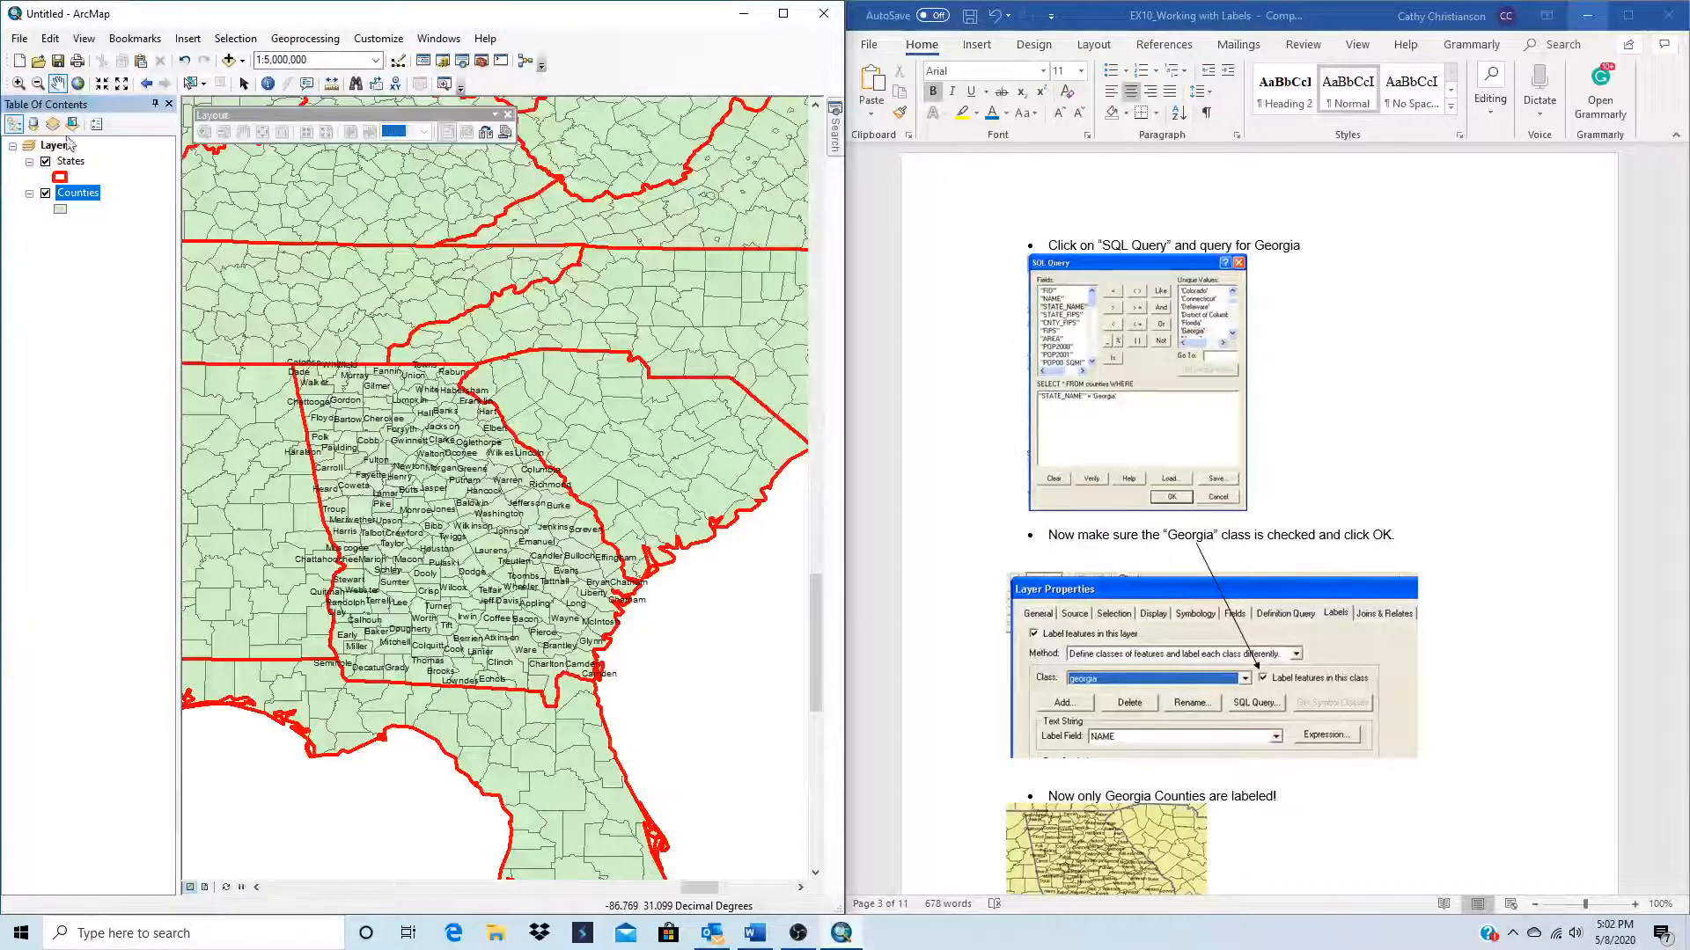
# Step: Reopen the Counties layer properties and turn labeling for the Default class back on
pyautogui.click(84, 193)
pyautogui.rightClick(84, 193)
pyautogui.click(65, 347)
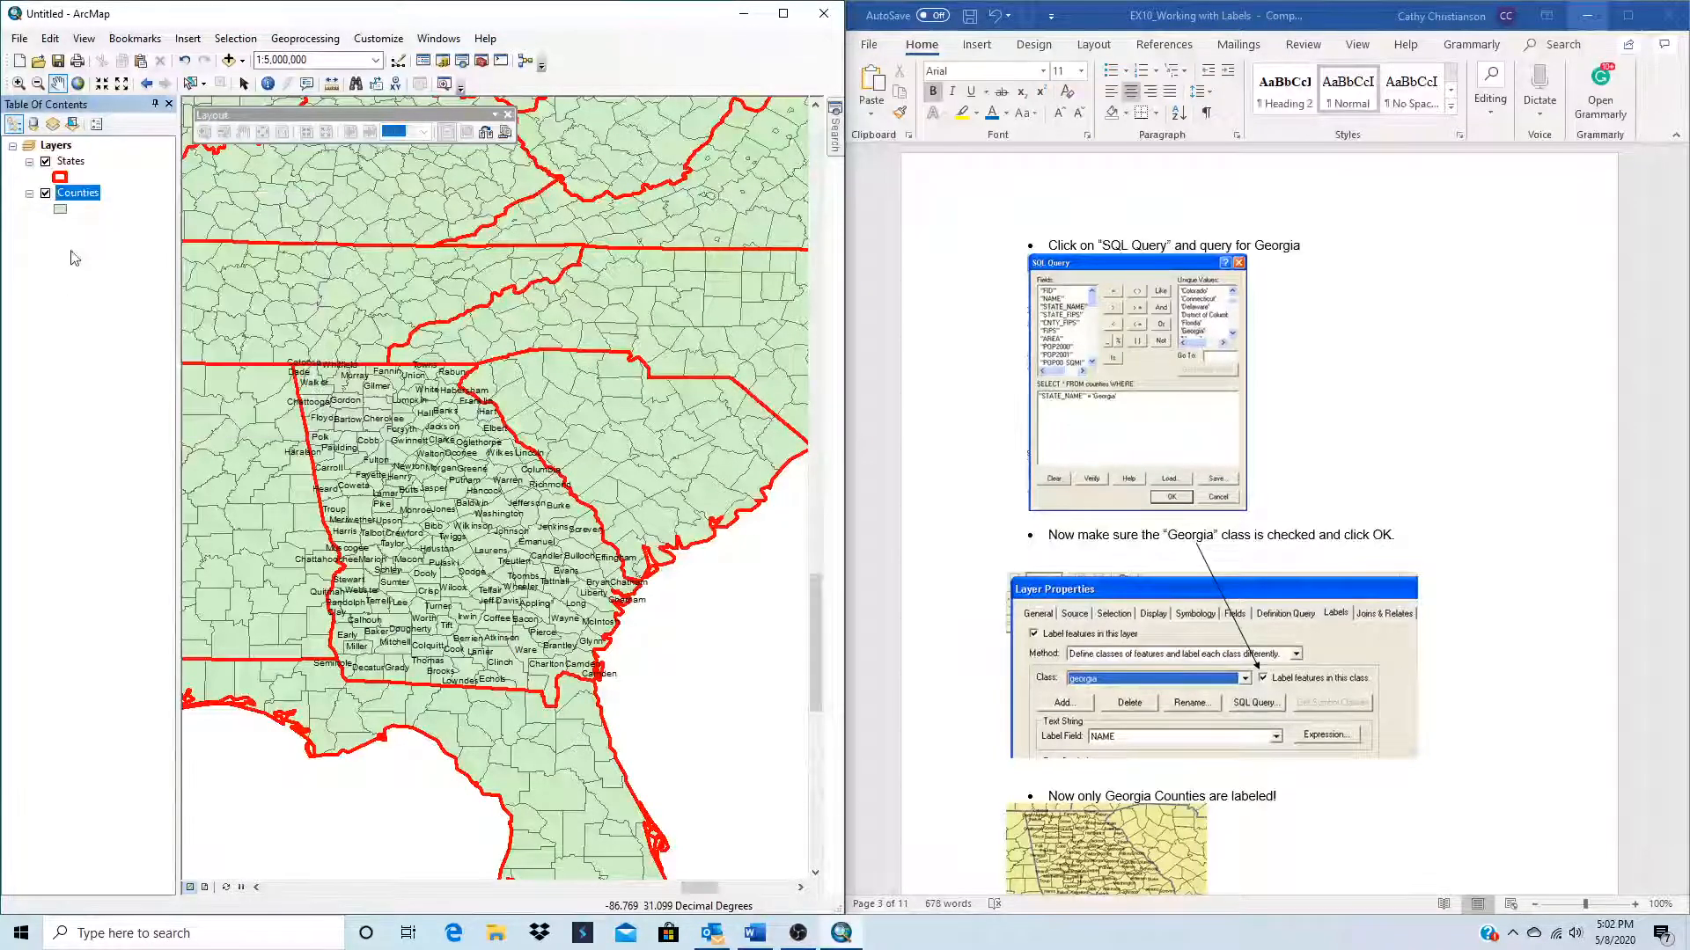
pyautogui.rightClick(77, 197)
pyautogui.click(130, 568)
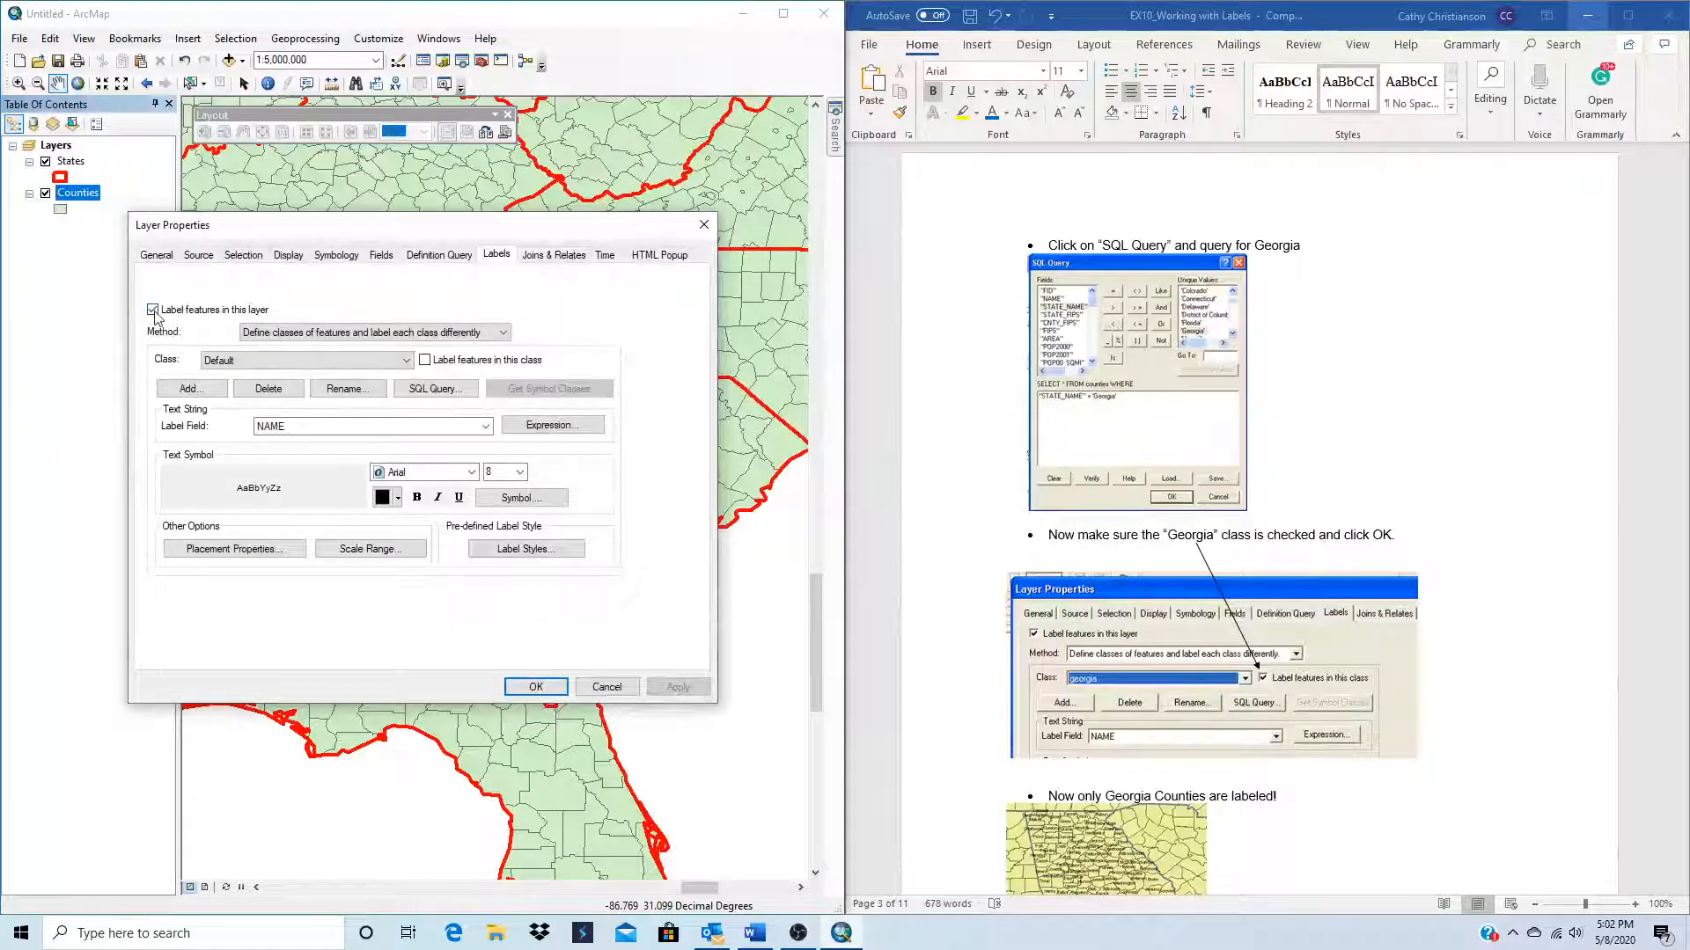
pyautogui.click(425, 361)
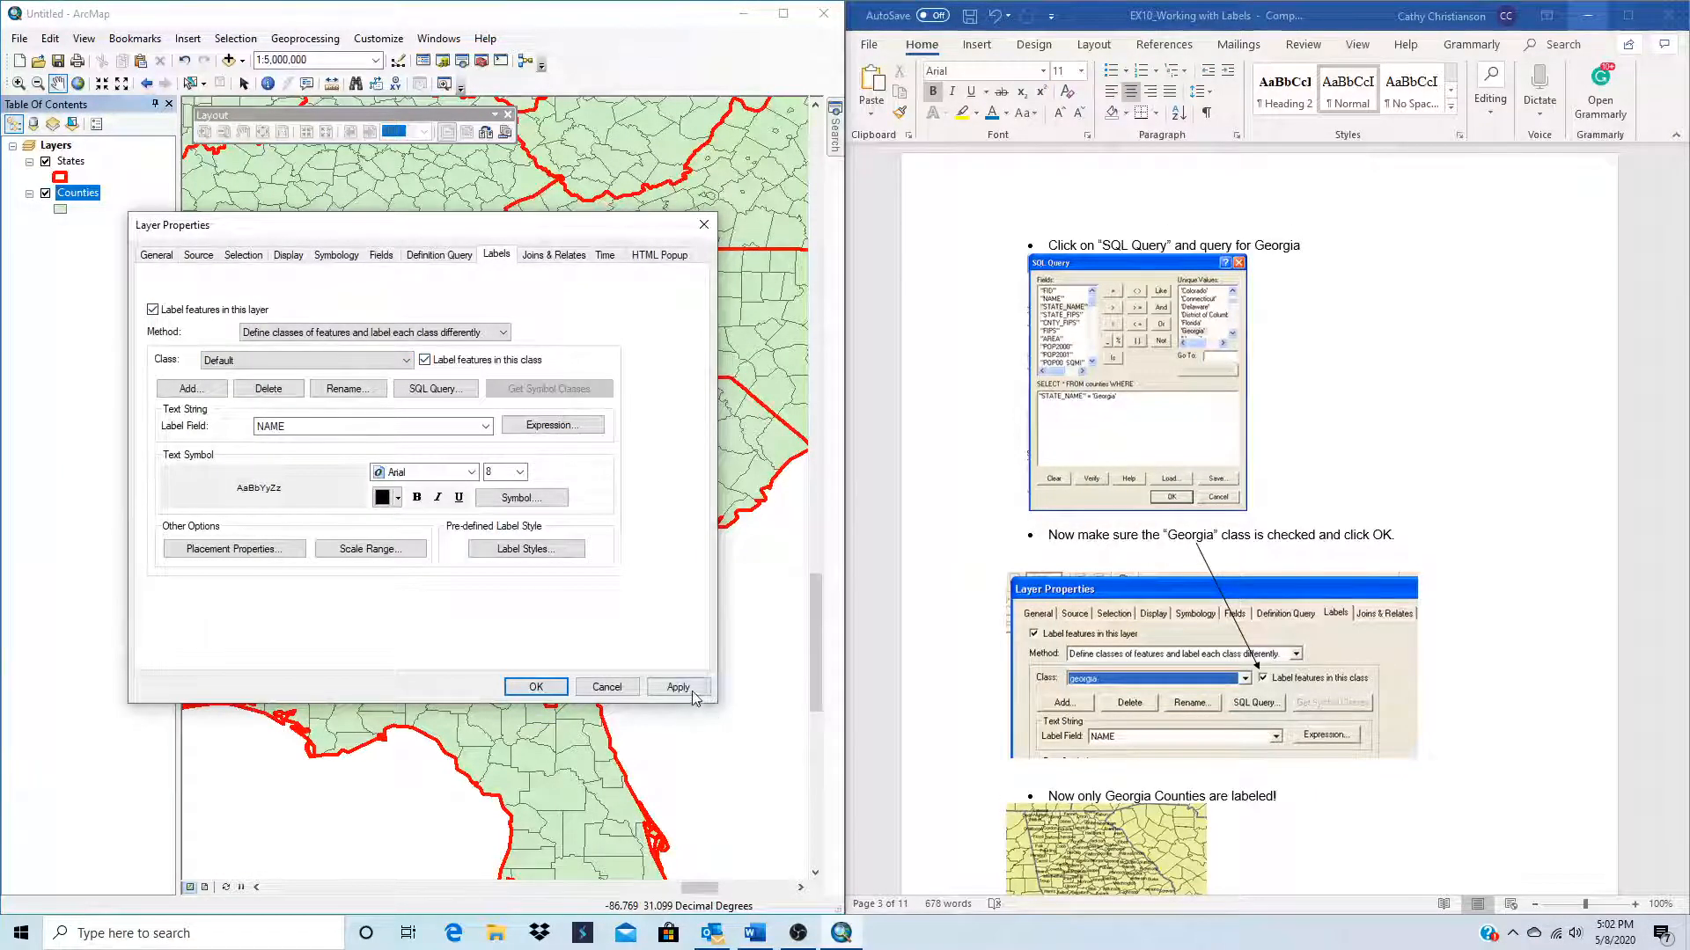
pyautogui.click(678, 686)
pyautogui.click(536, 686)
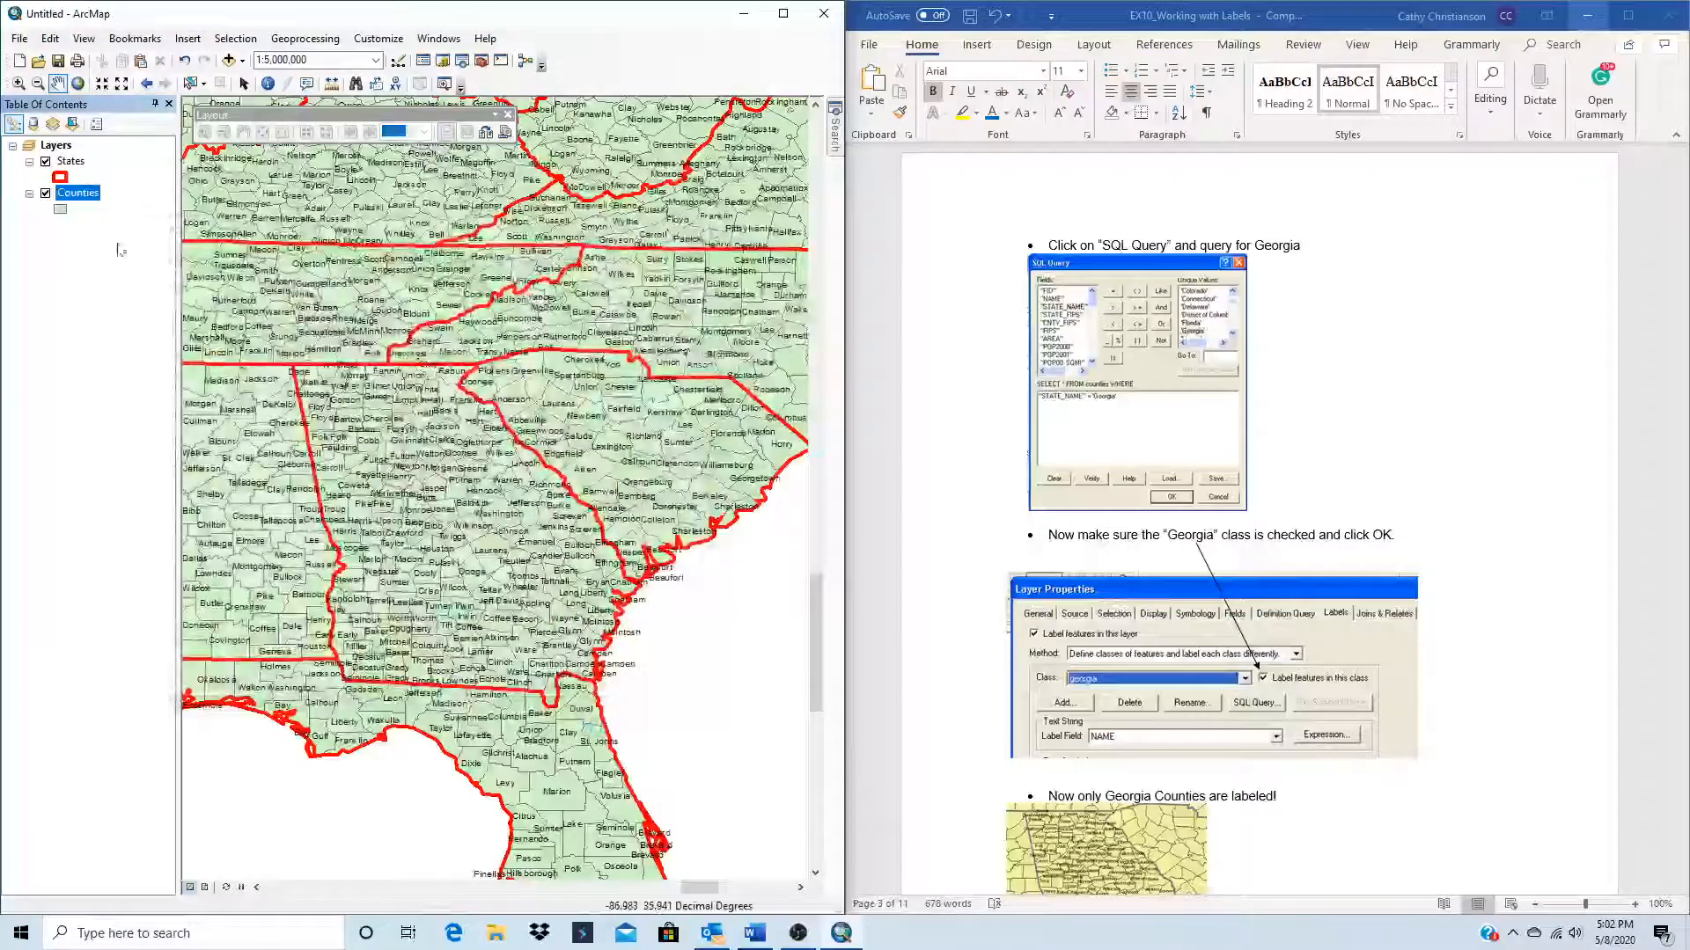
# Step: Disable the Default class labels in the Counties properties again, leaving only the Georgia class labeled
pyautogui.rightClick(76, 192)
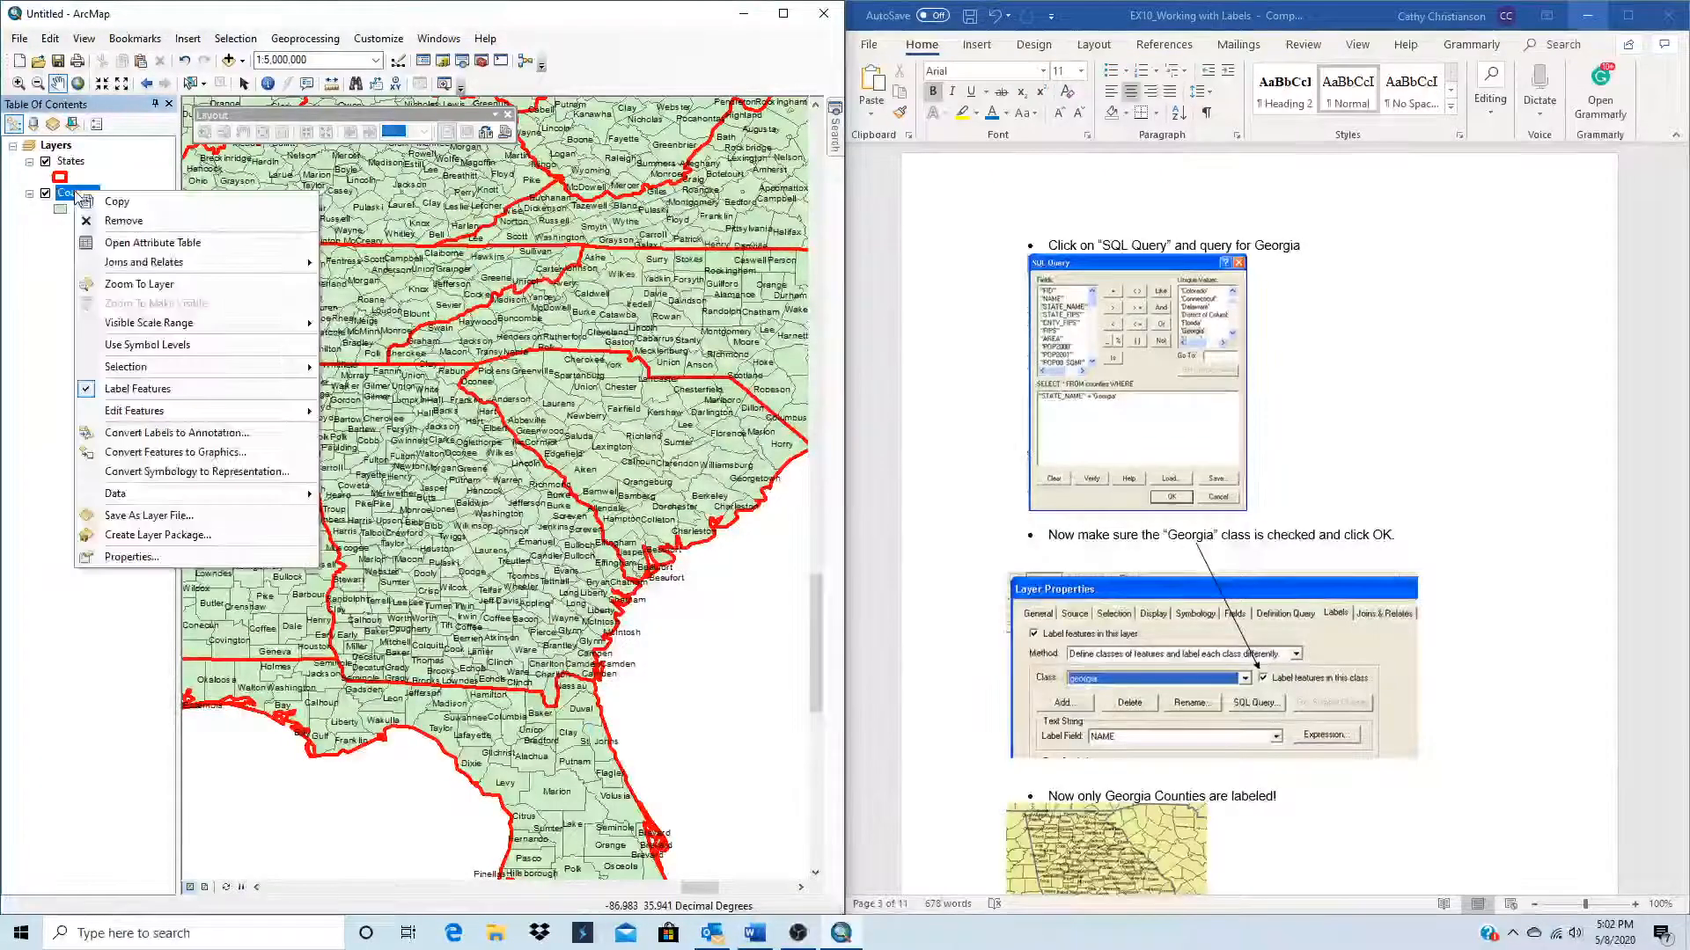
pyautogui.click(143, 554)
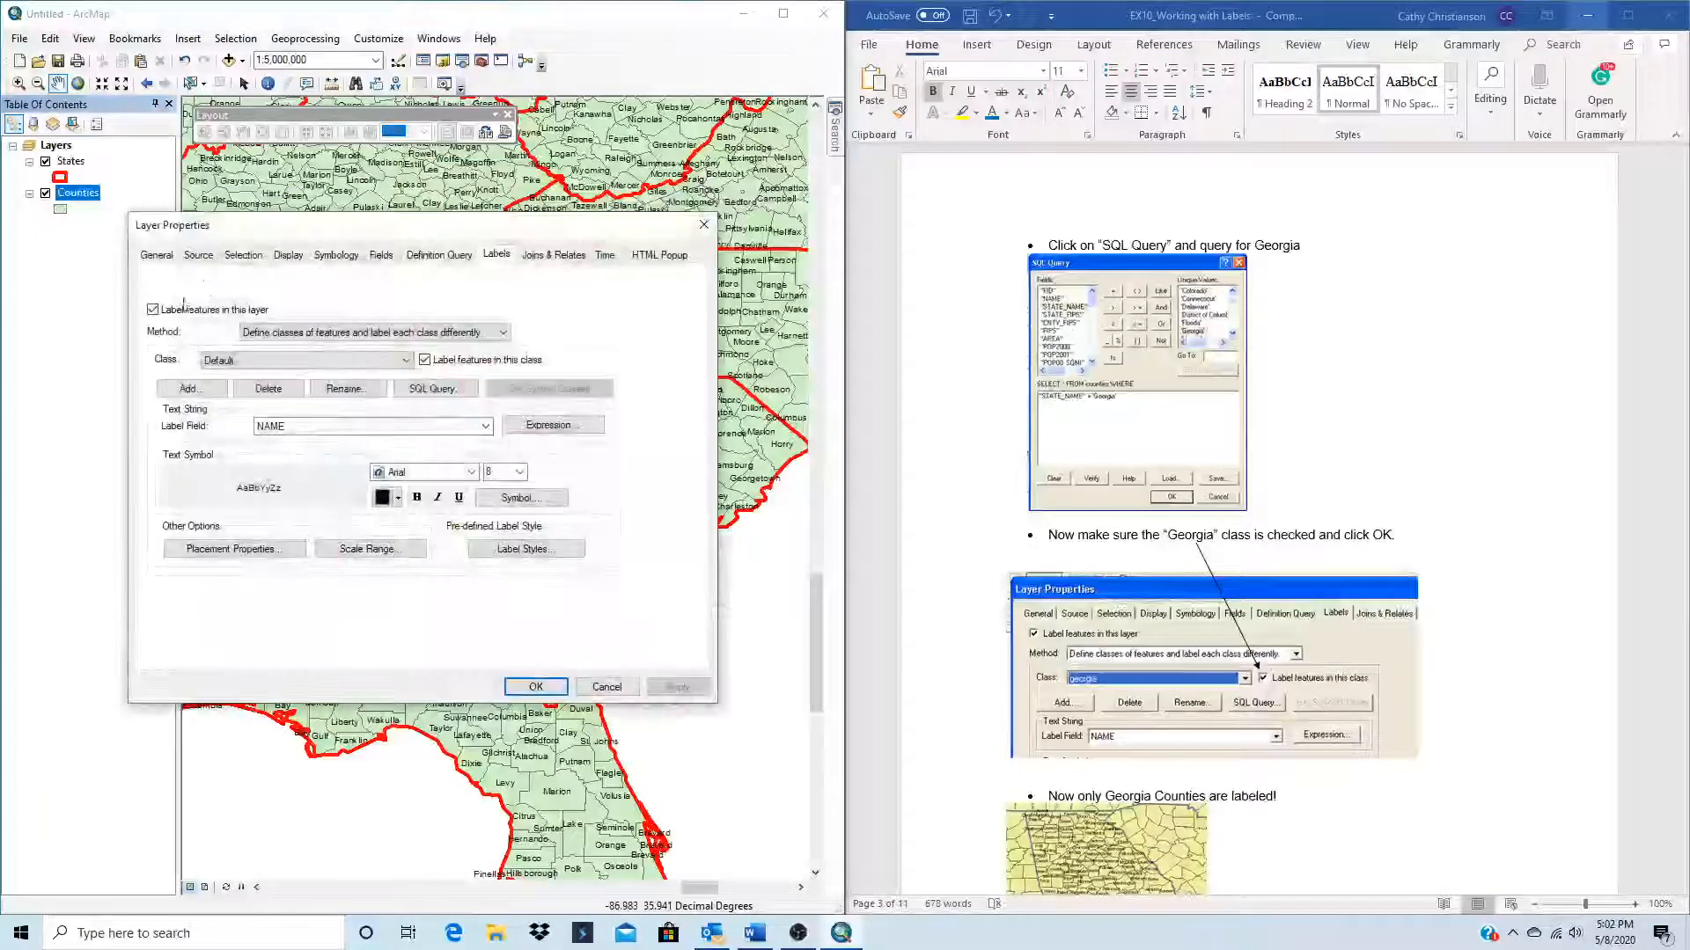
pyautogui.click(425, 360)
pyautogui.click(370, 361)
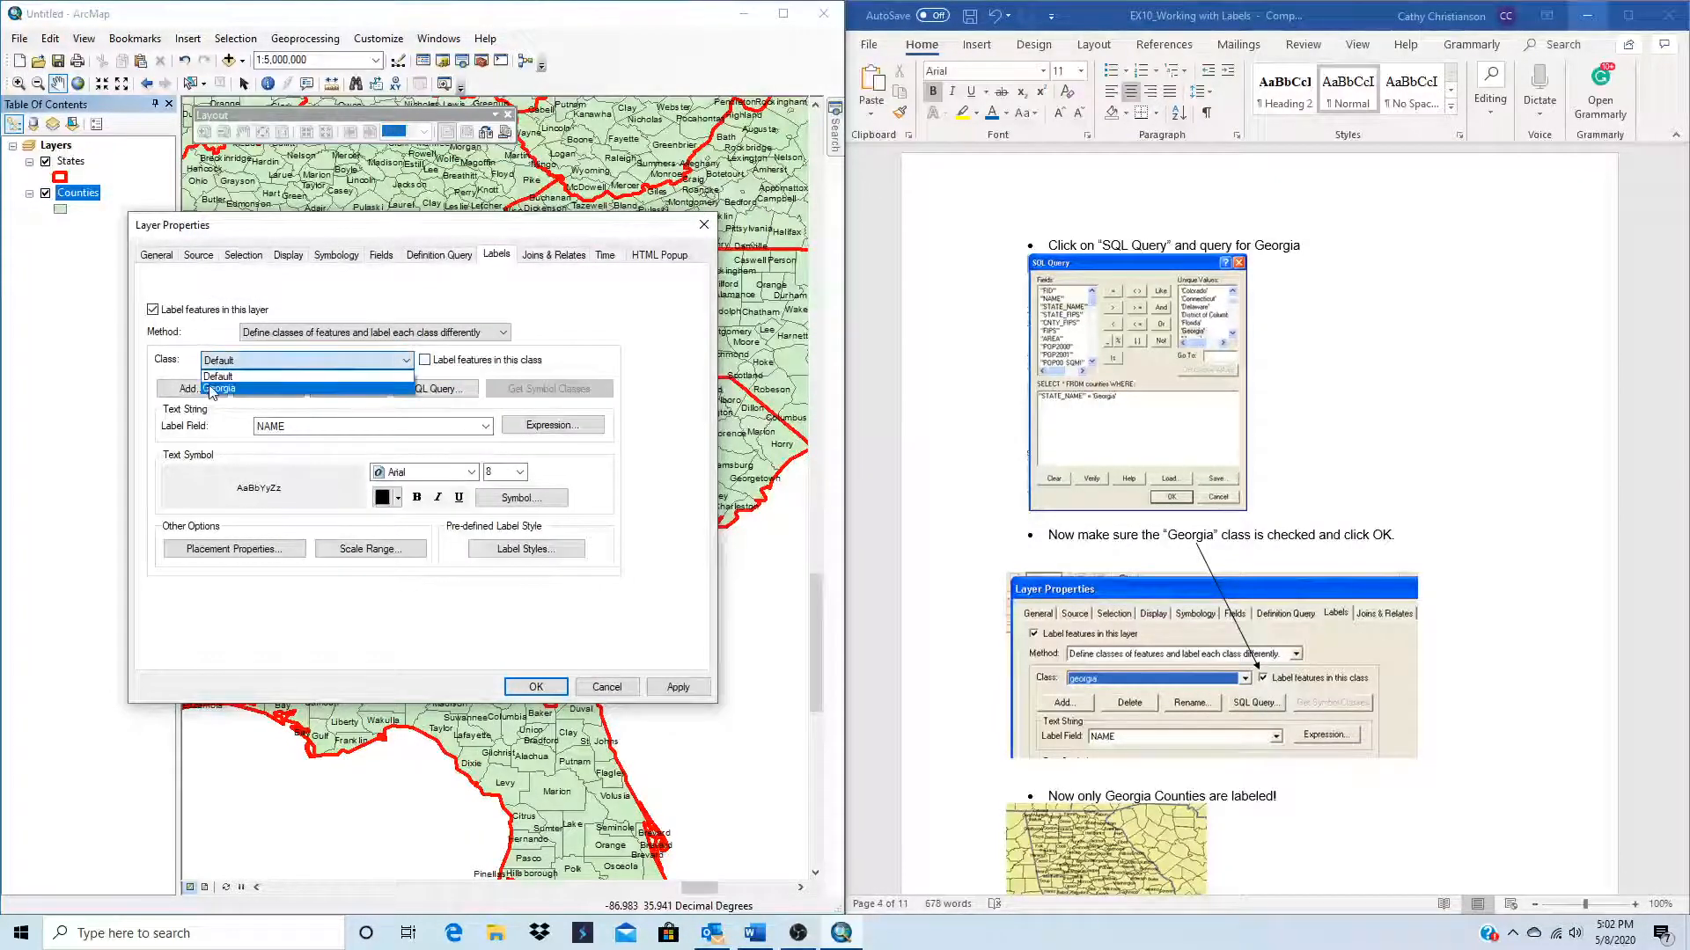
pyautogui.click(387, 388)
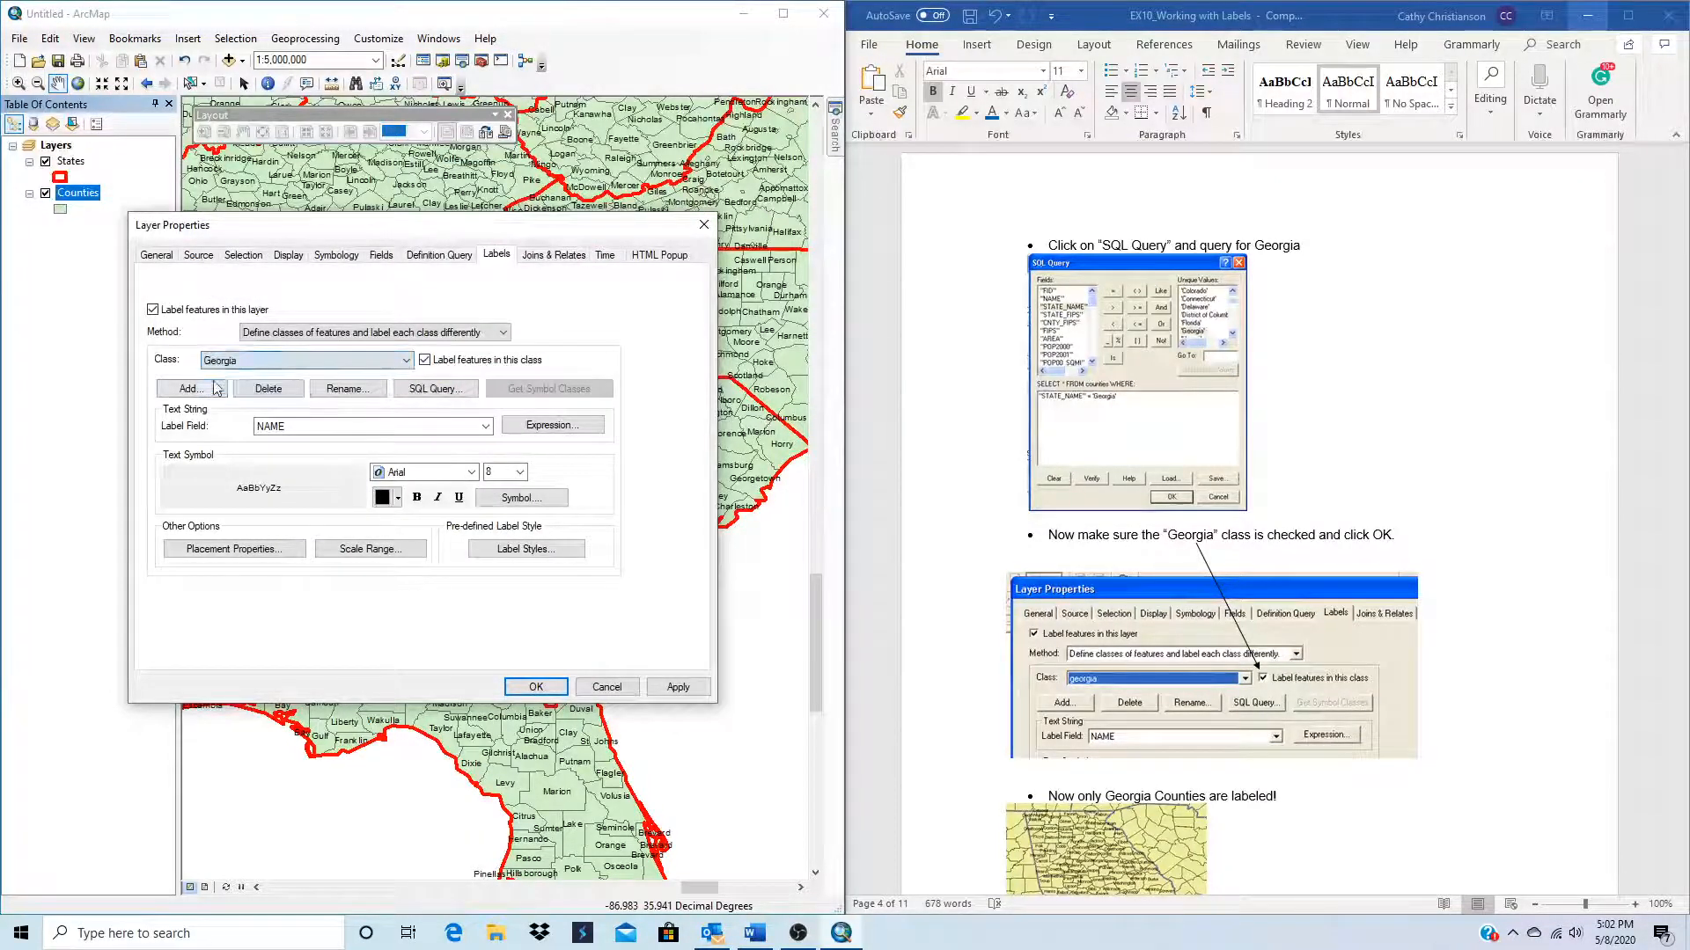
pyautogui.click(678, 686)
pyautogui.click(536, 686)
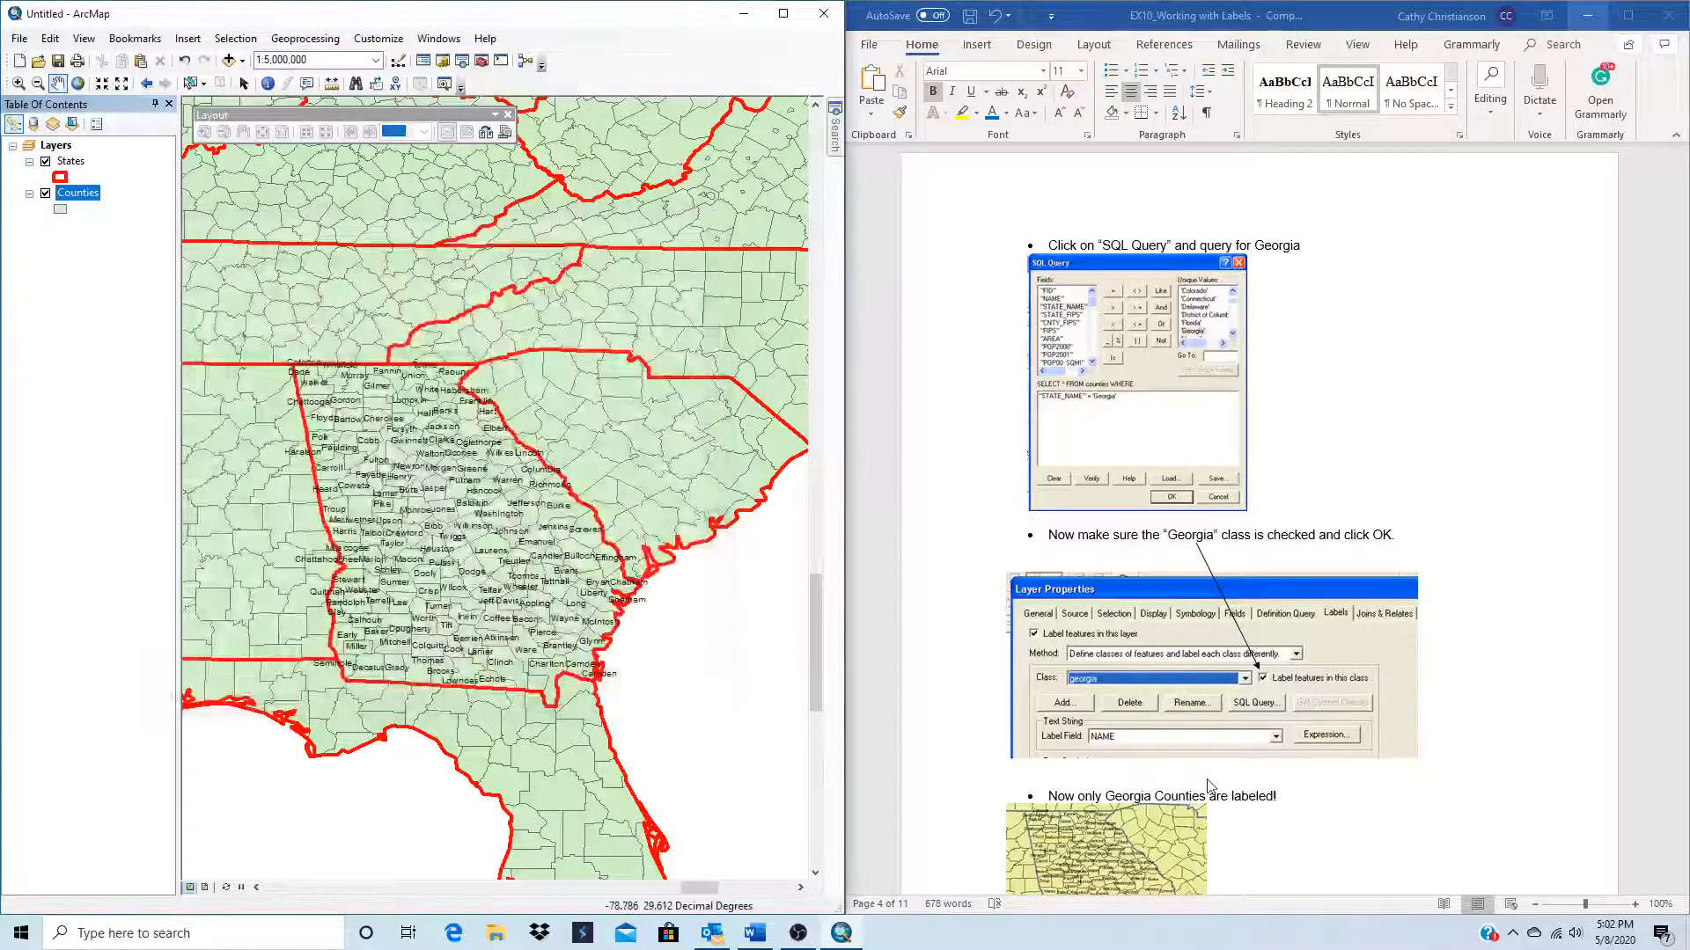
# Step: Read the exercise's Maplex instructions and check the list of available extensions for a Maplex entry
pyautogui.scroll(-3, 1307, 729)
pyautogui.scroll(-7, 1232, 682)
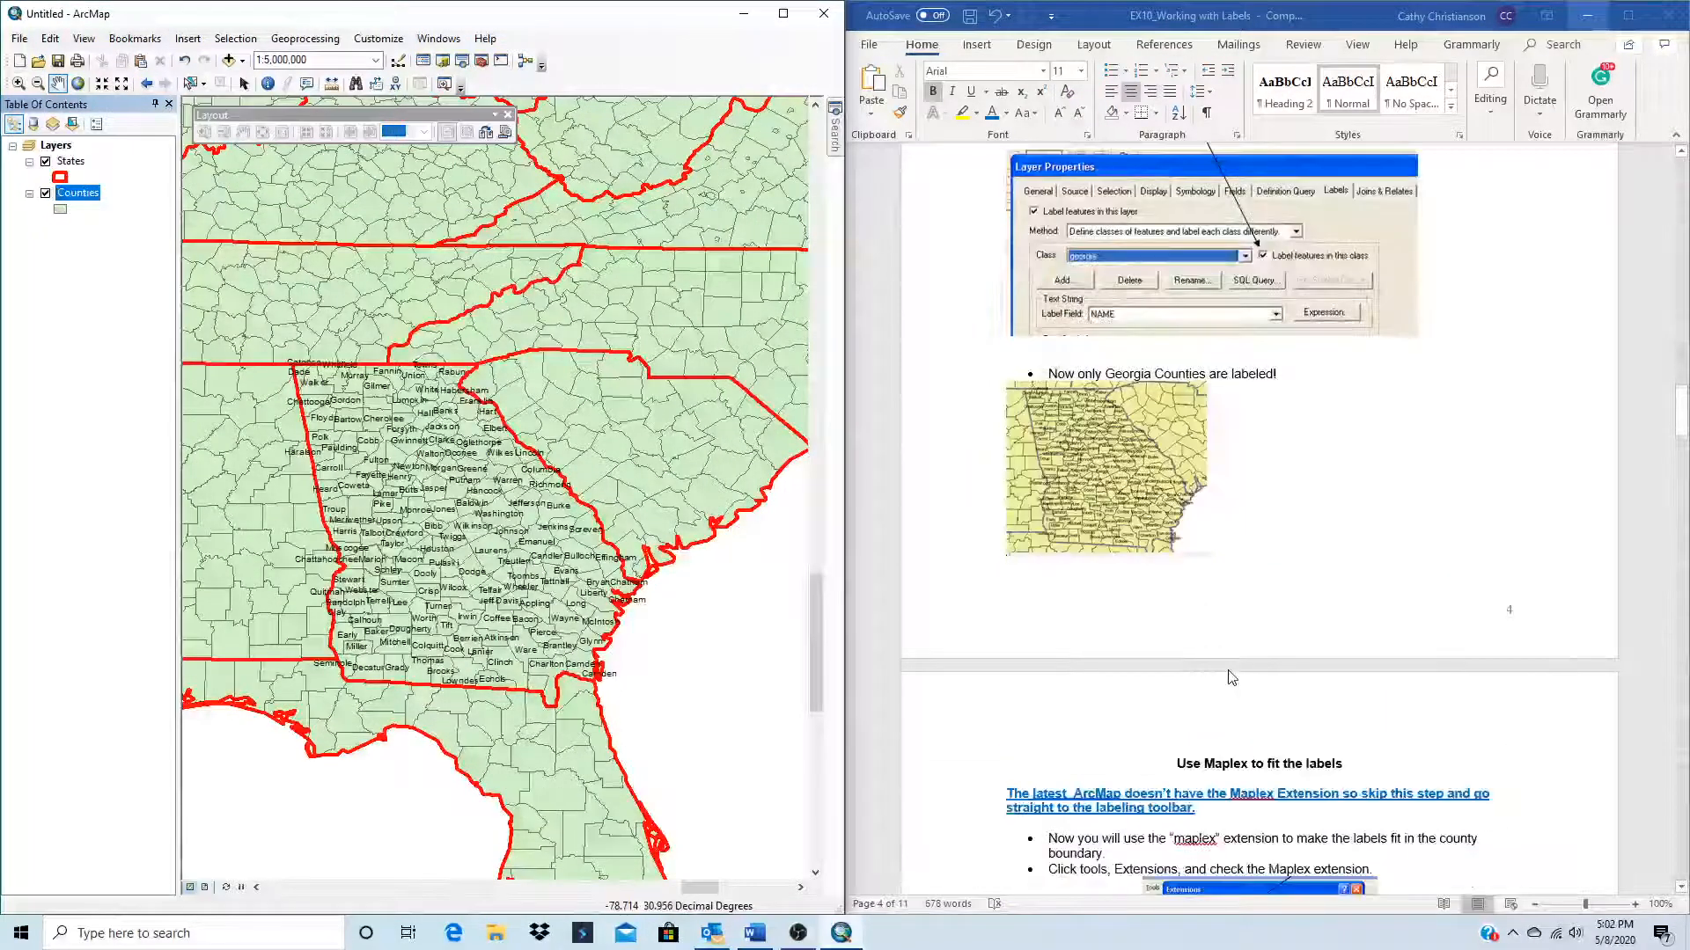
pyautogui.scroll(-2, 1235, 684)
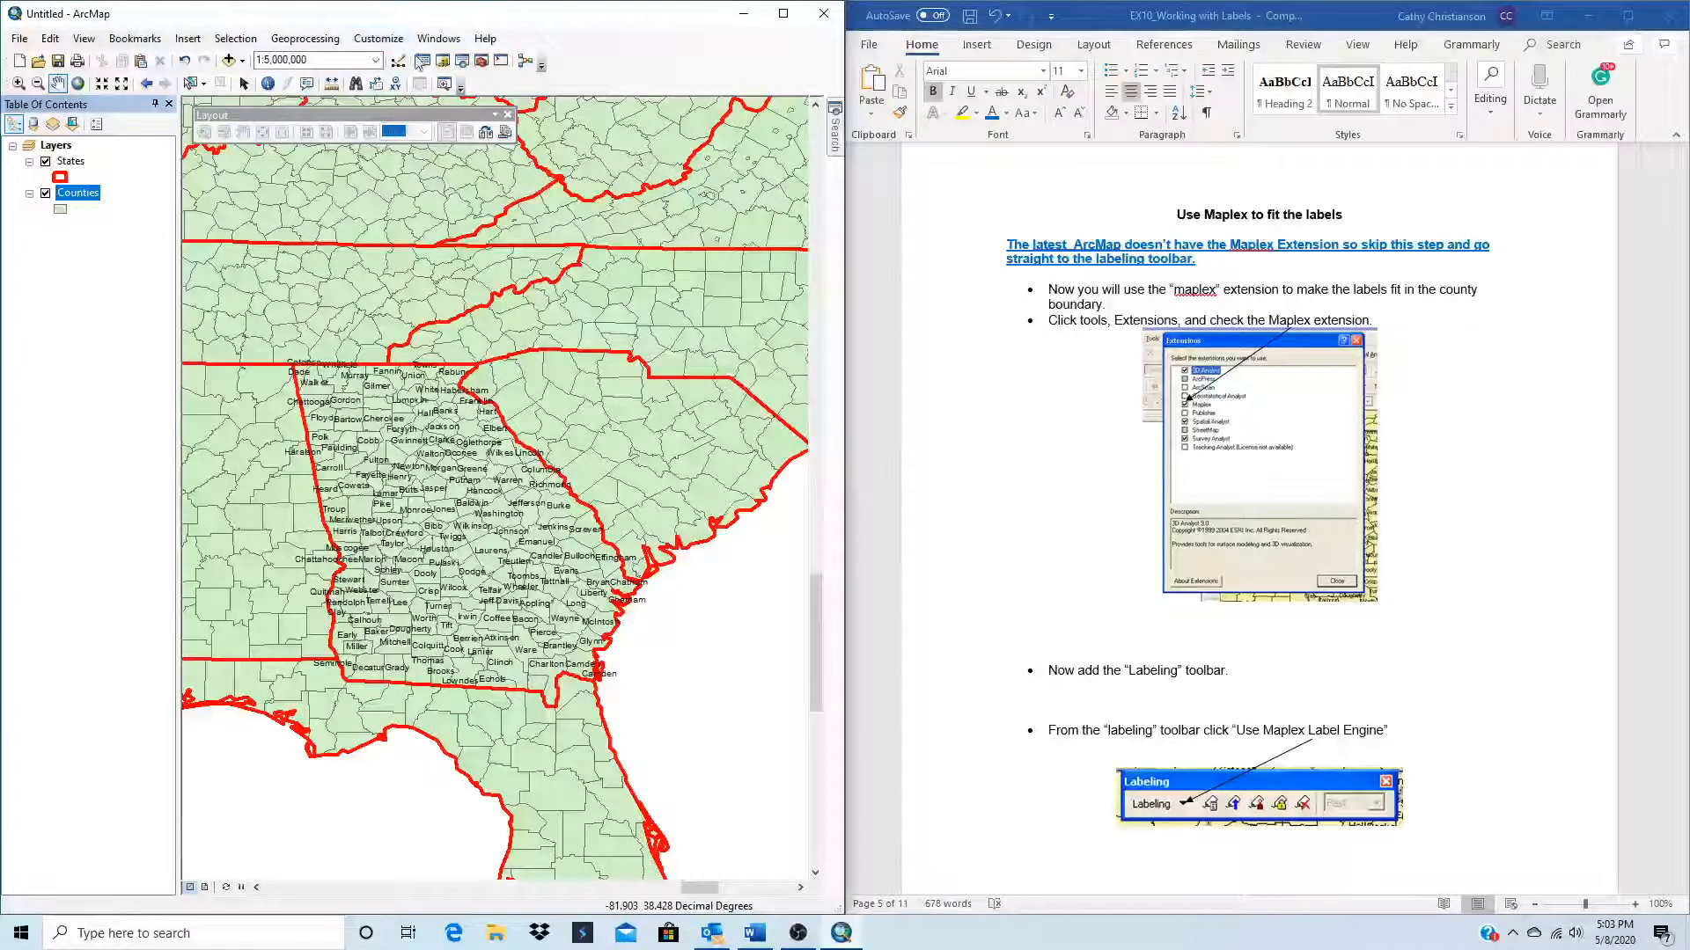
pyautogui.click(376, 44)
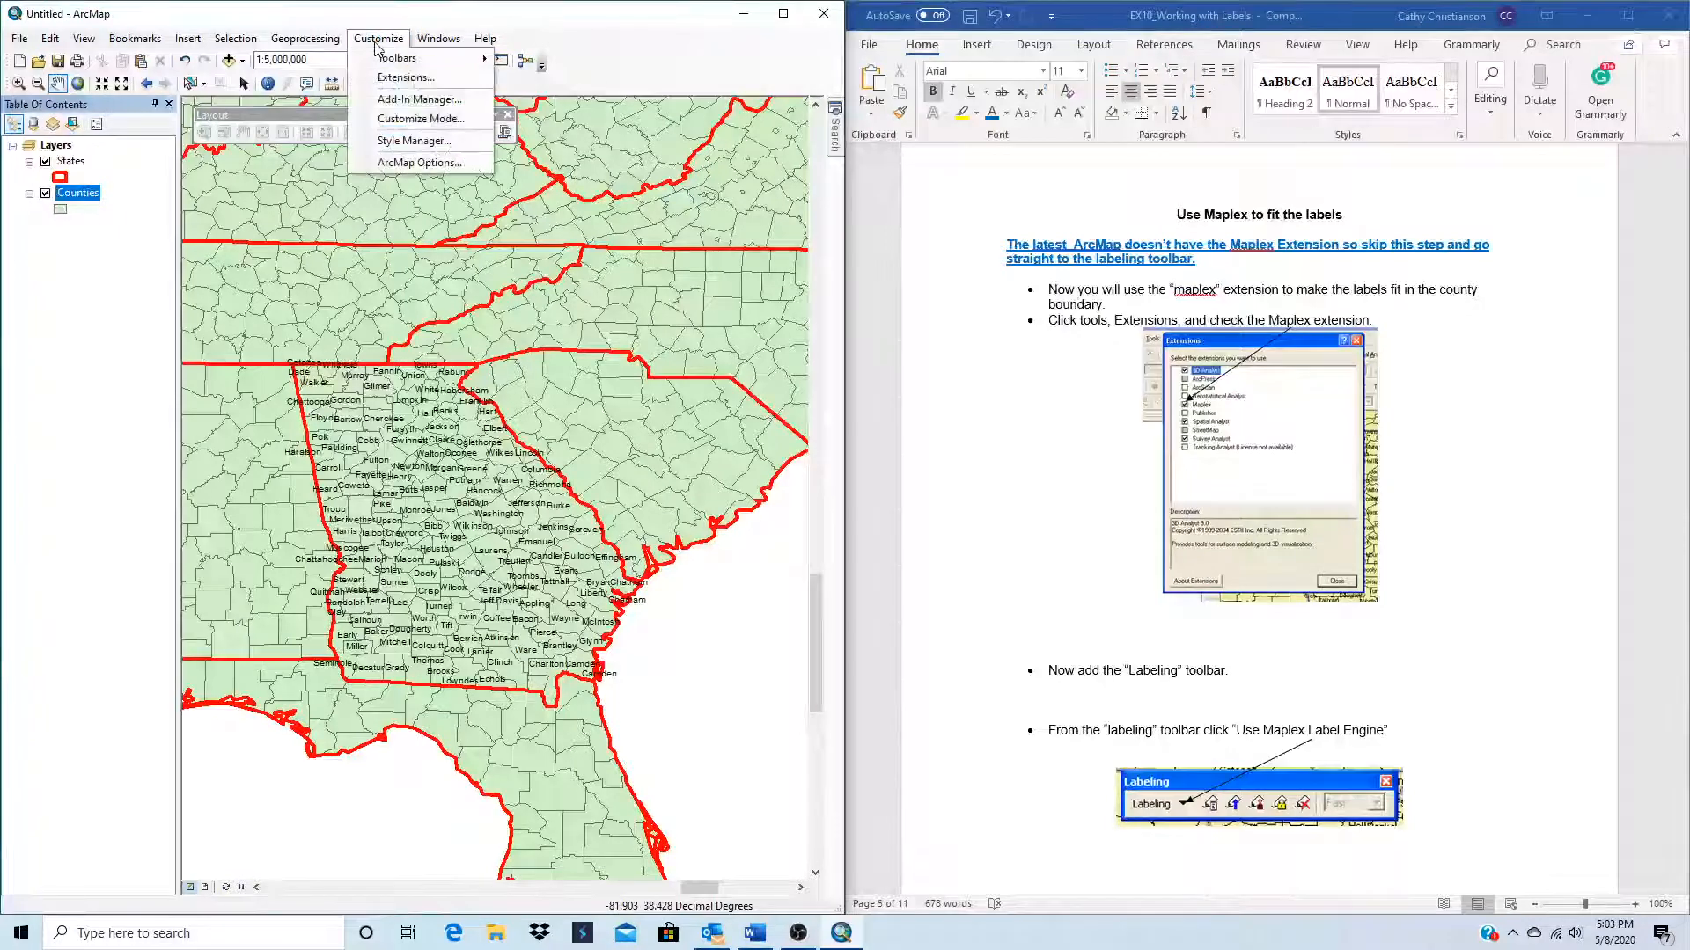
pyautogui.click(401, 74)
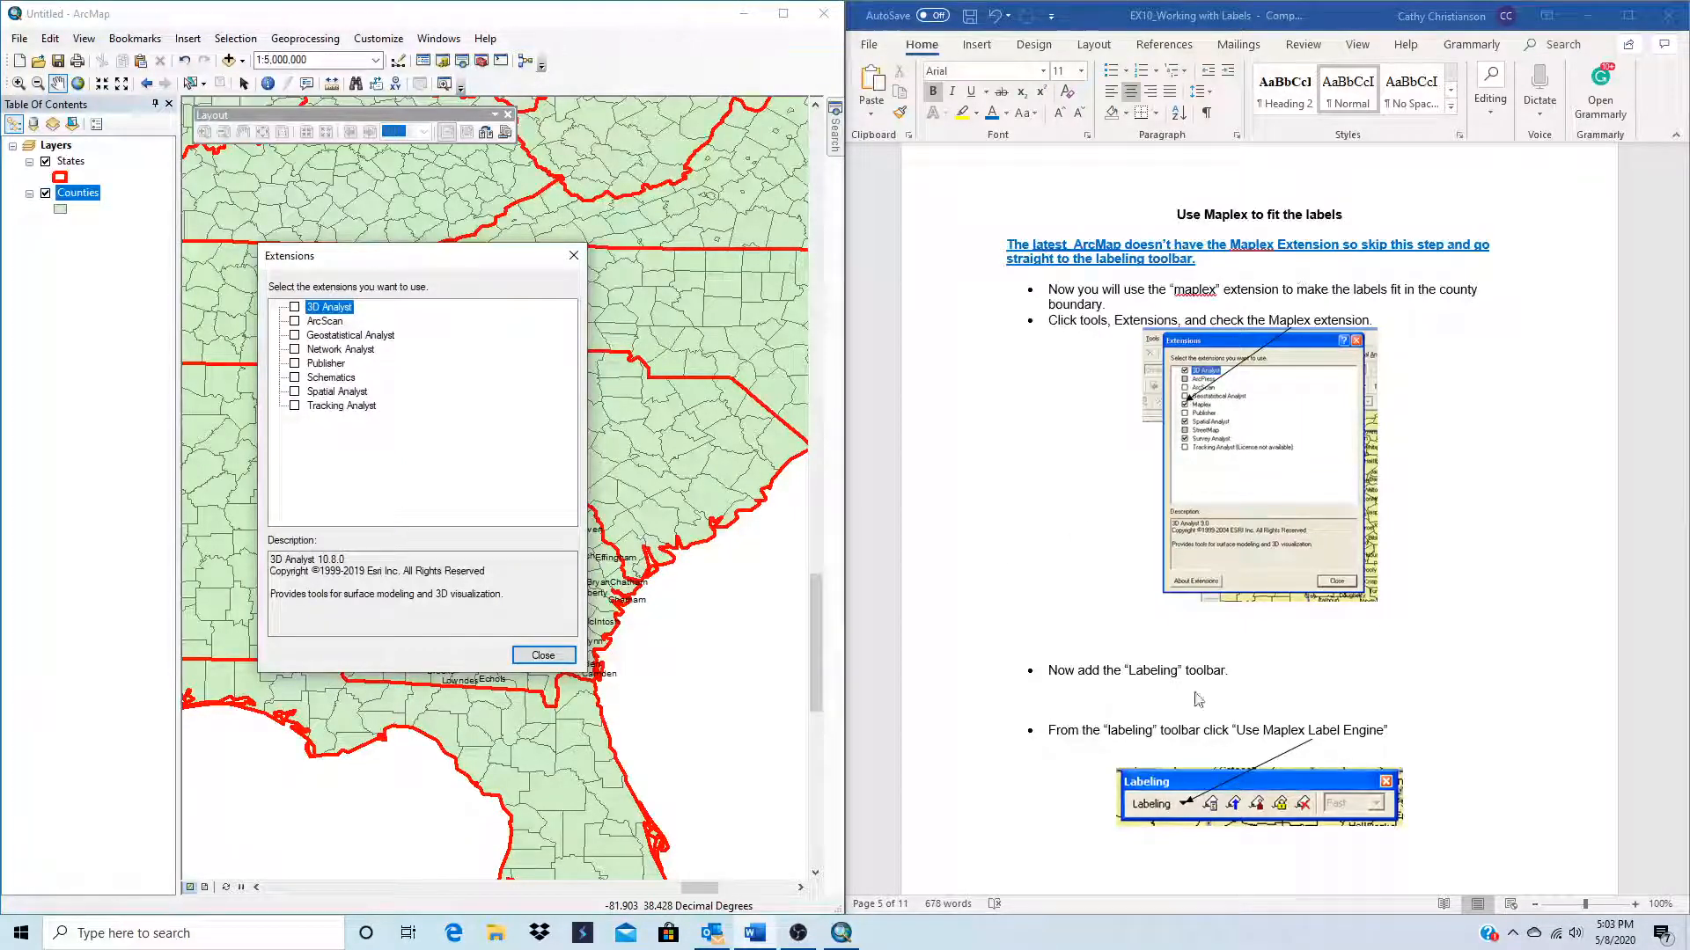
pyautogui.scroll(-9, 1180, 691)
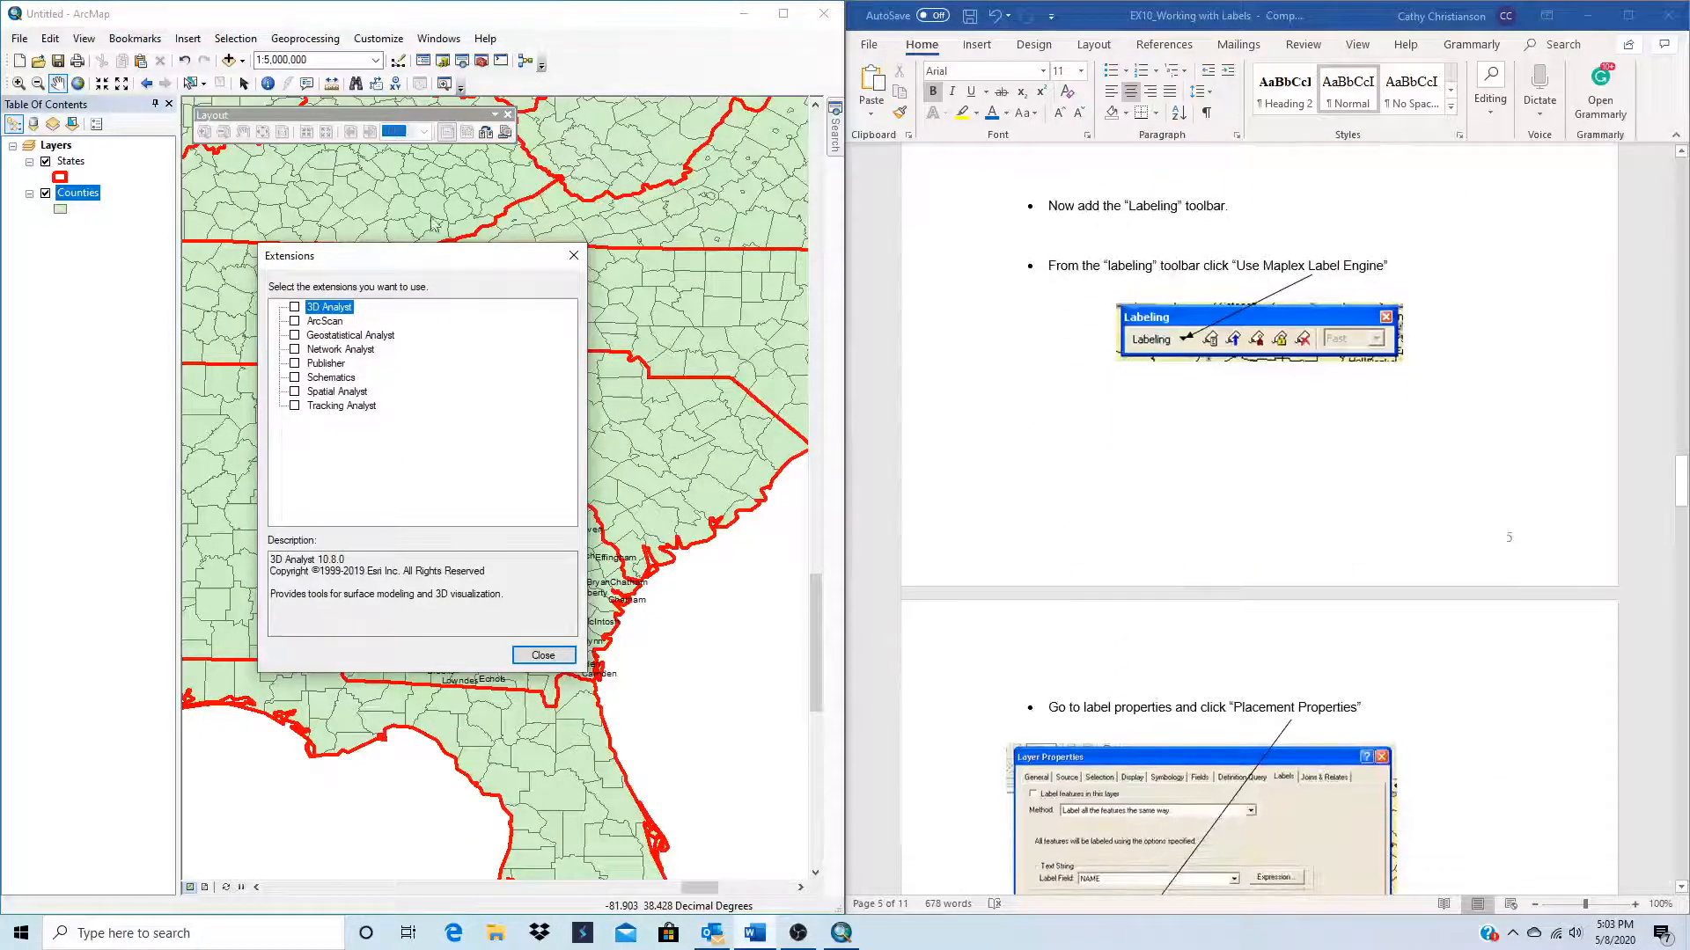
pyautogui.click(573, 255)
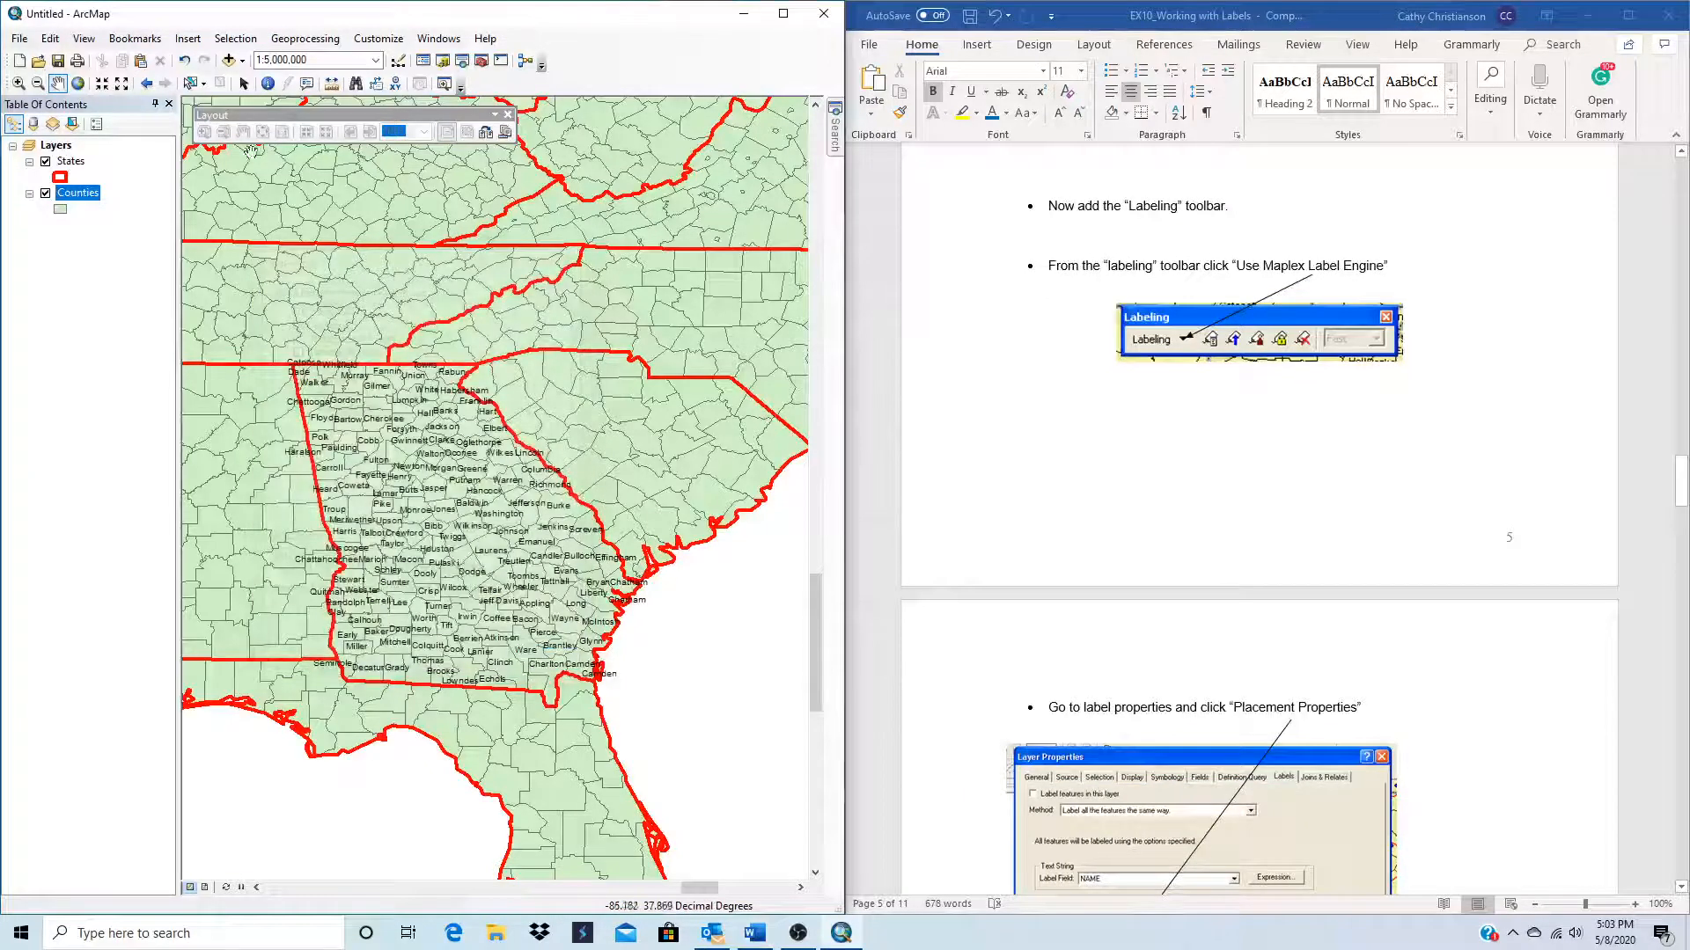
# Step: Add the Labeling toolbar and turn on the Maplex Label Engine for the map
pyautogui.click(370, 41)
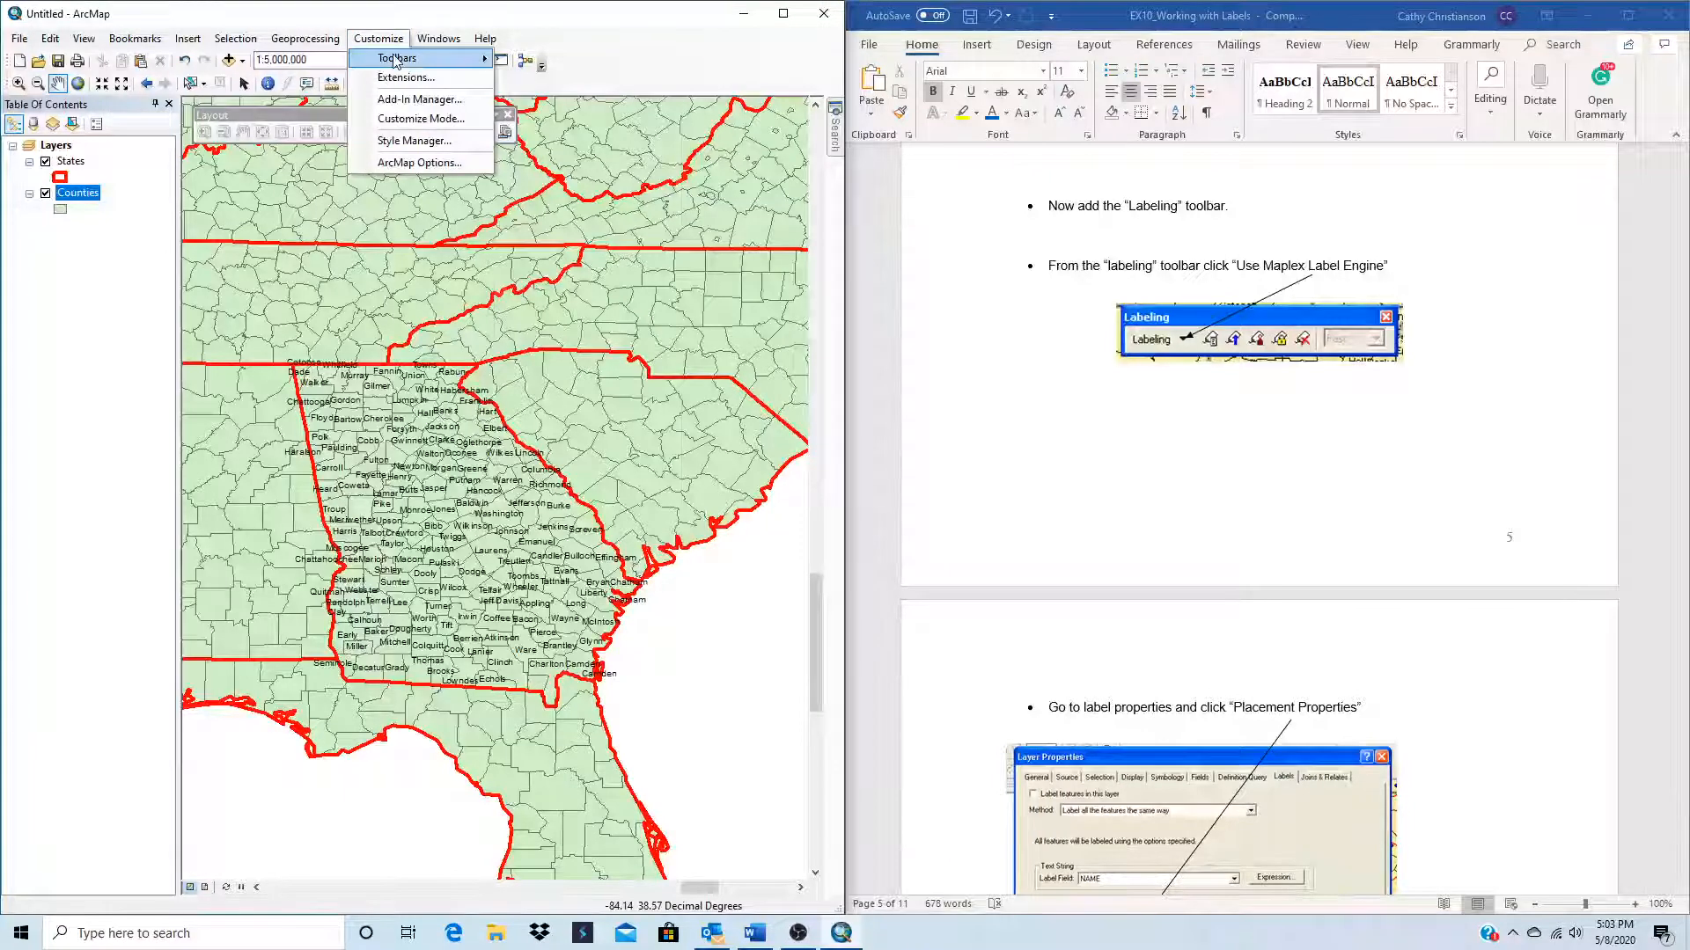
pyautogui.moveTo(396, 58)
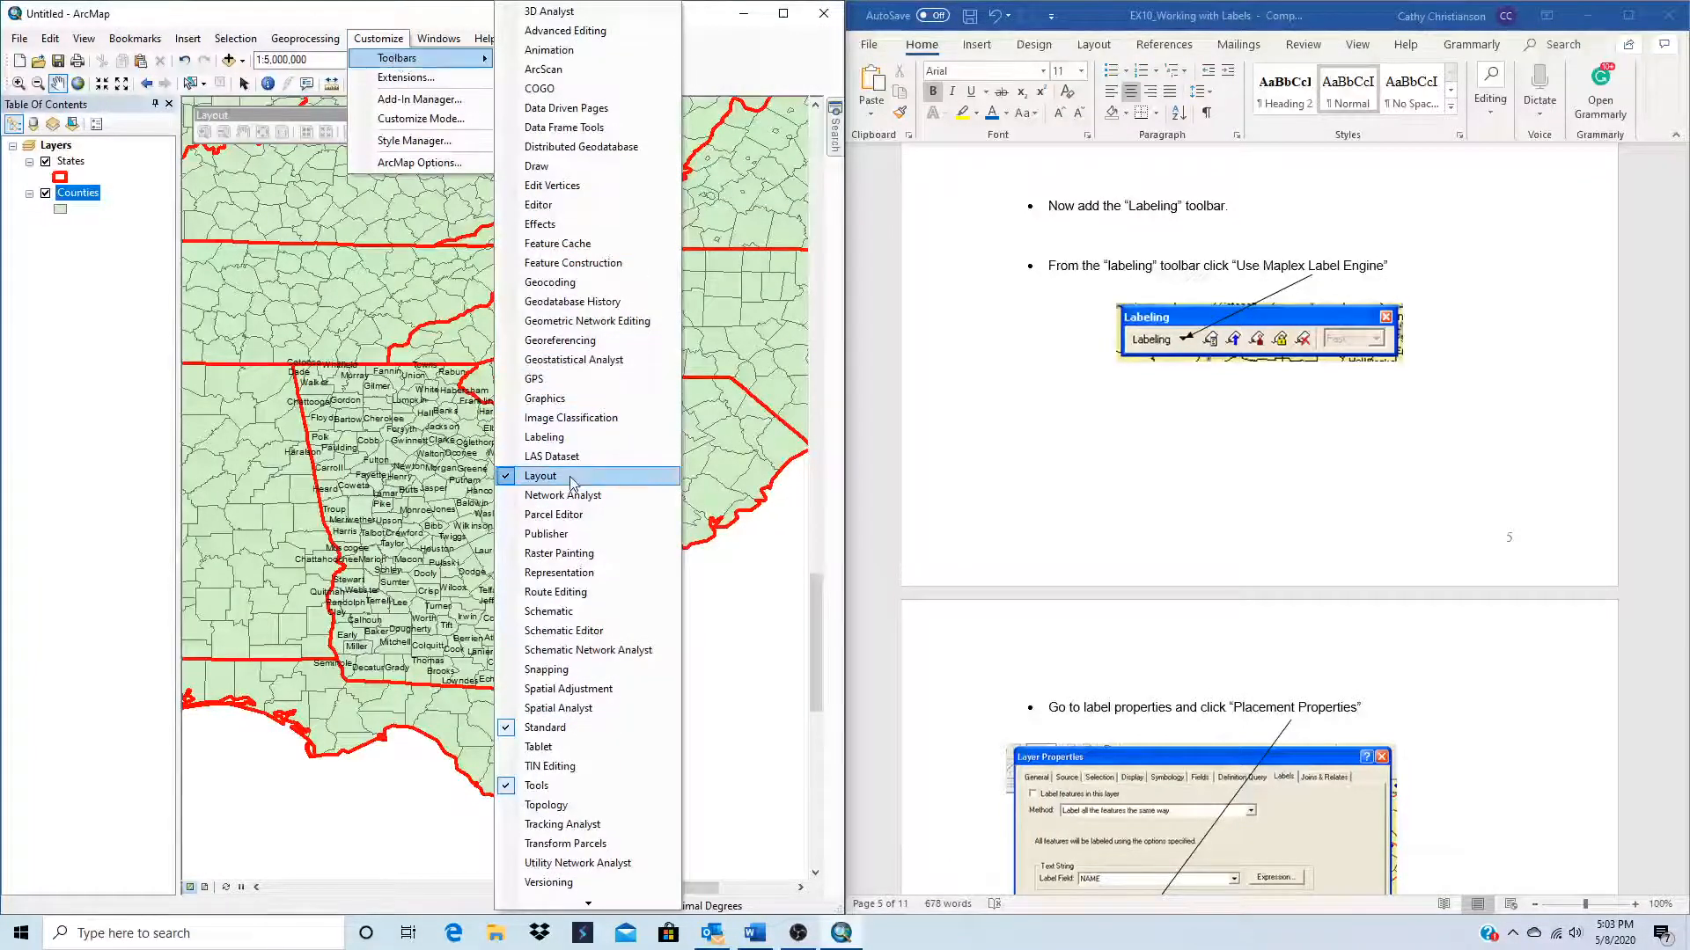
pyautogui.click(554, 437)
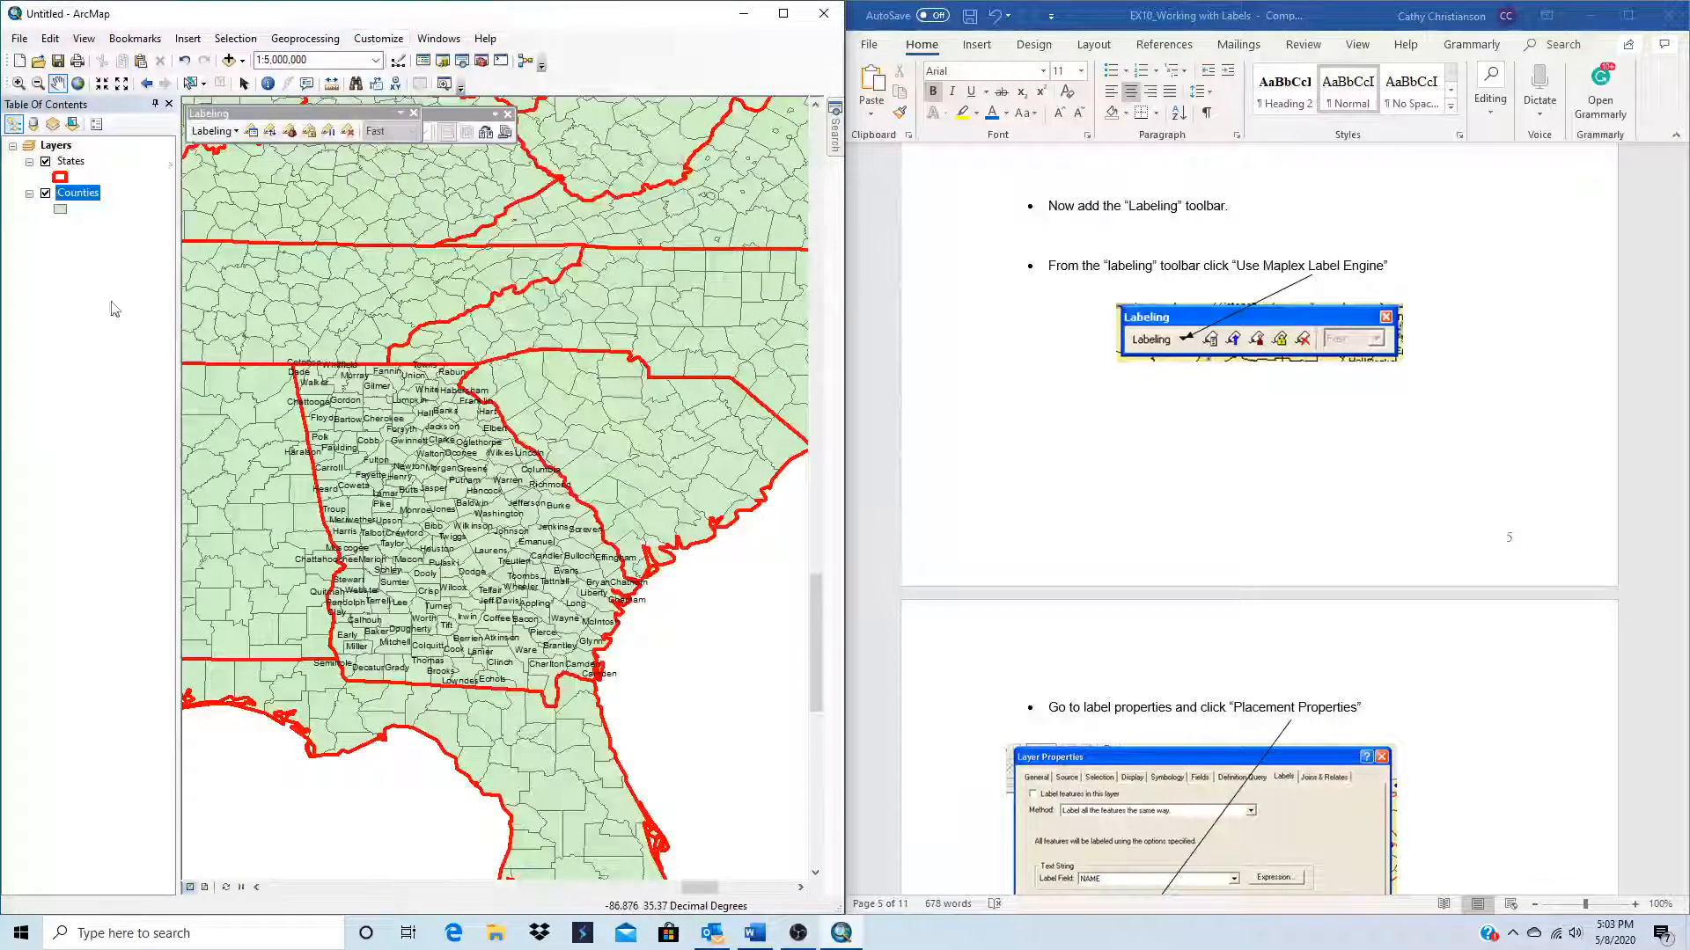
pyautogui.click(235, 133)
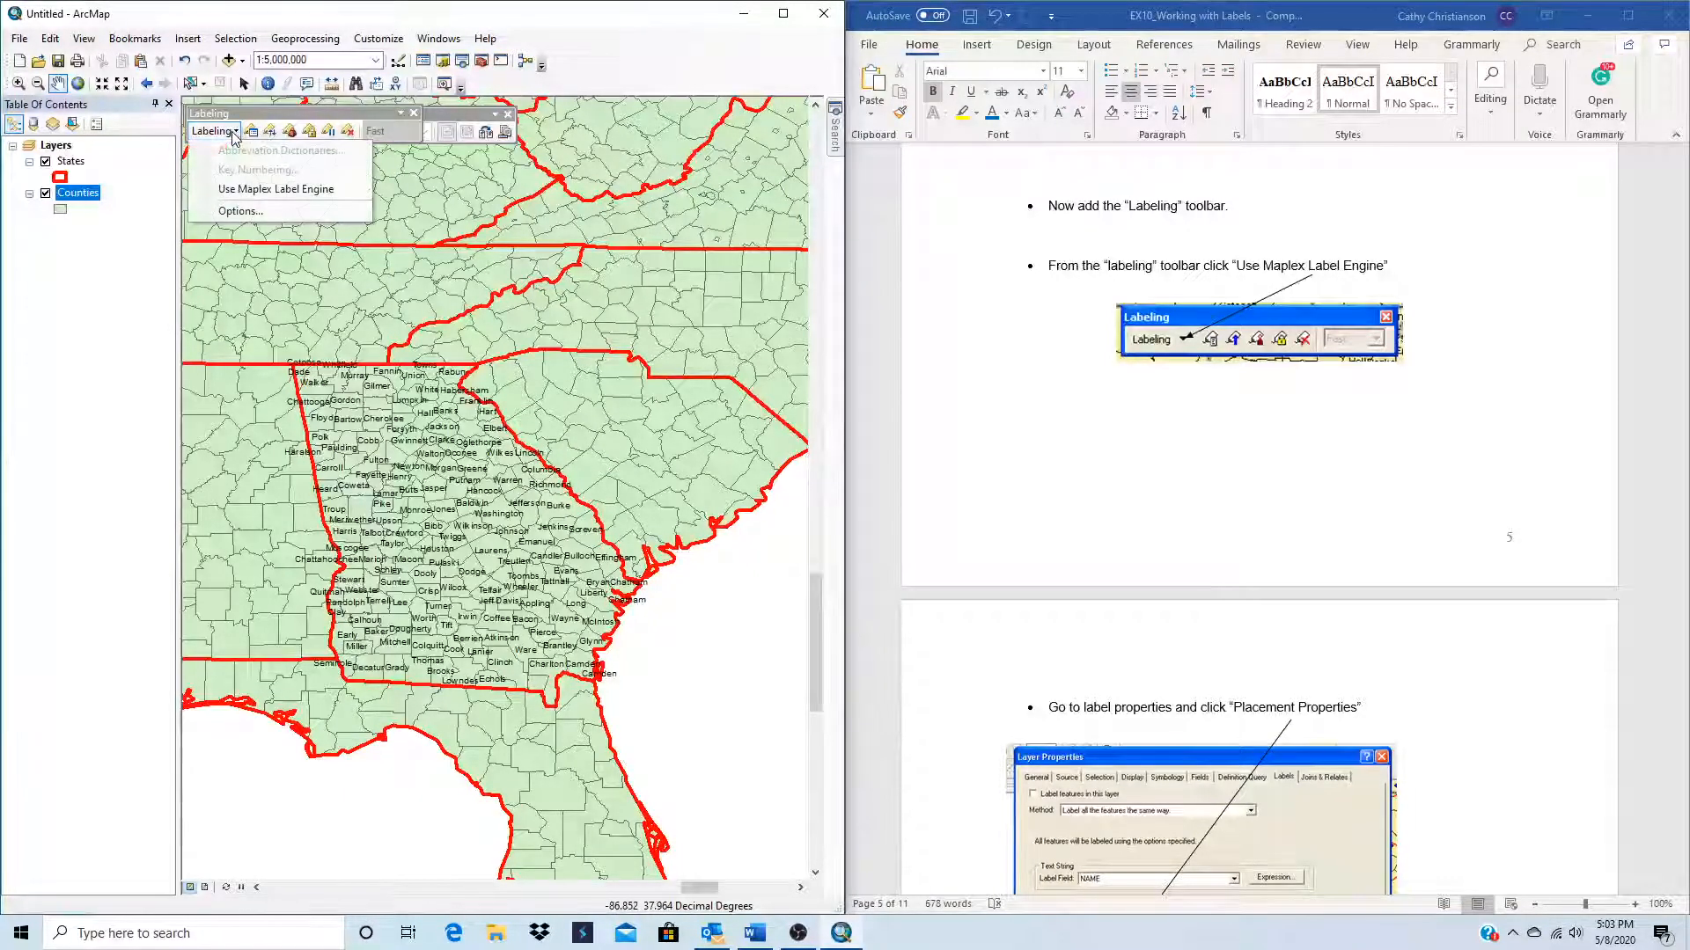
pyautogui.click(291, 190)
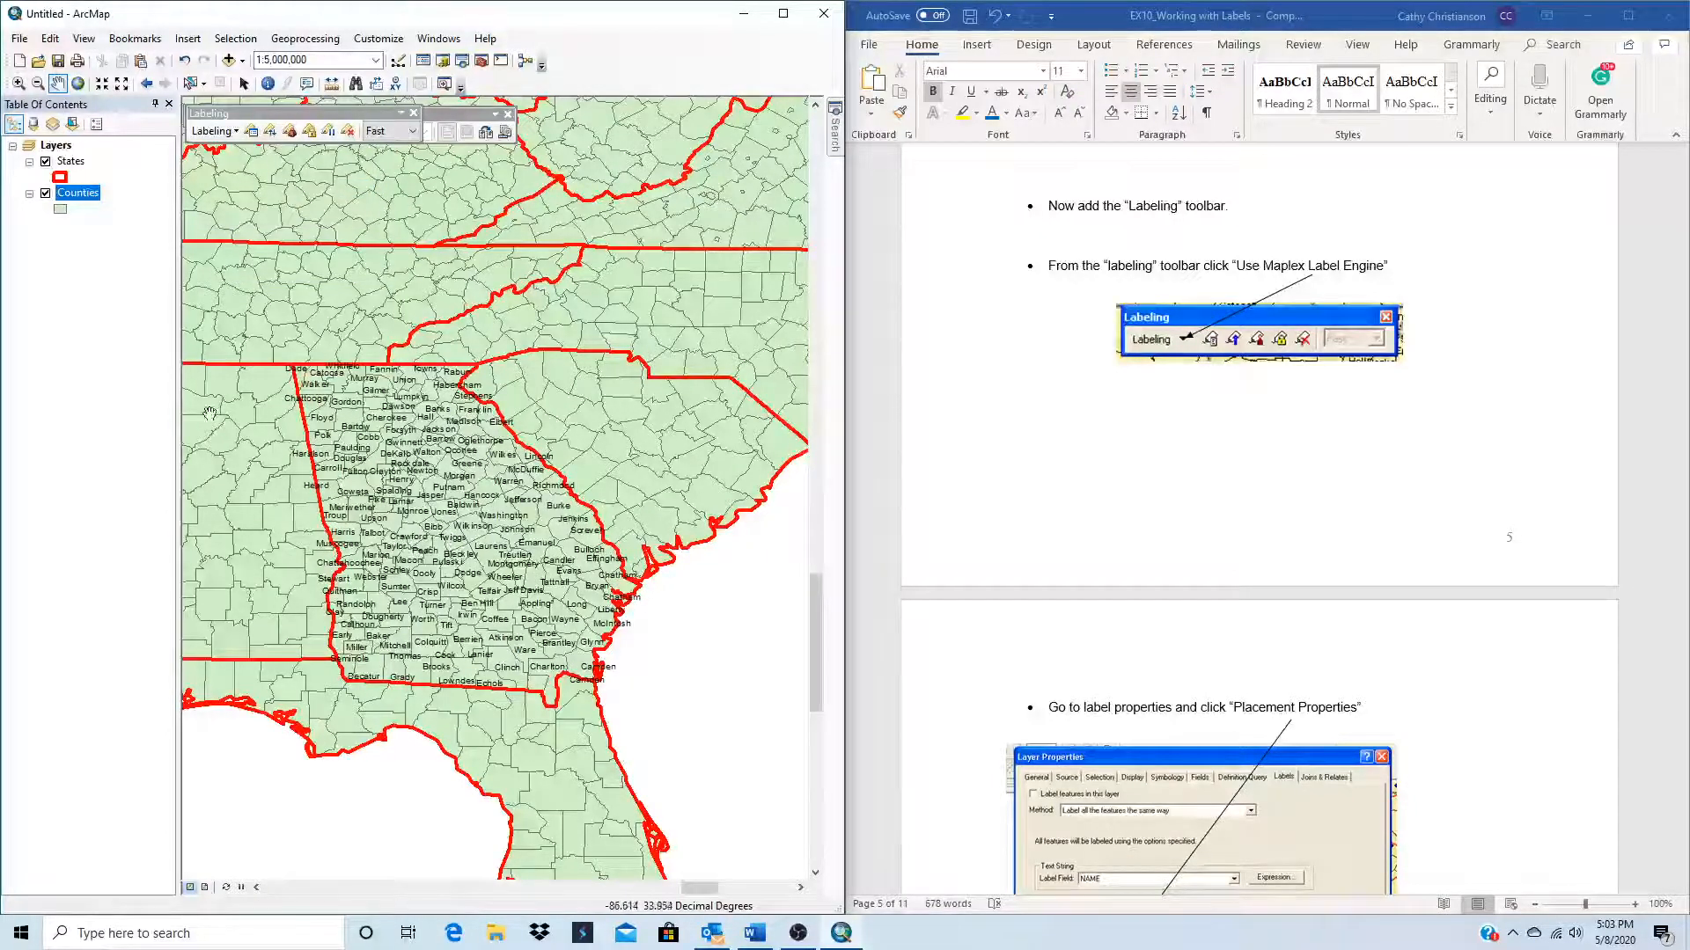
# Step: Switch the map to the standard label engine and back to Maplex to compare the label placement
pyautogui.click(212, 131)
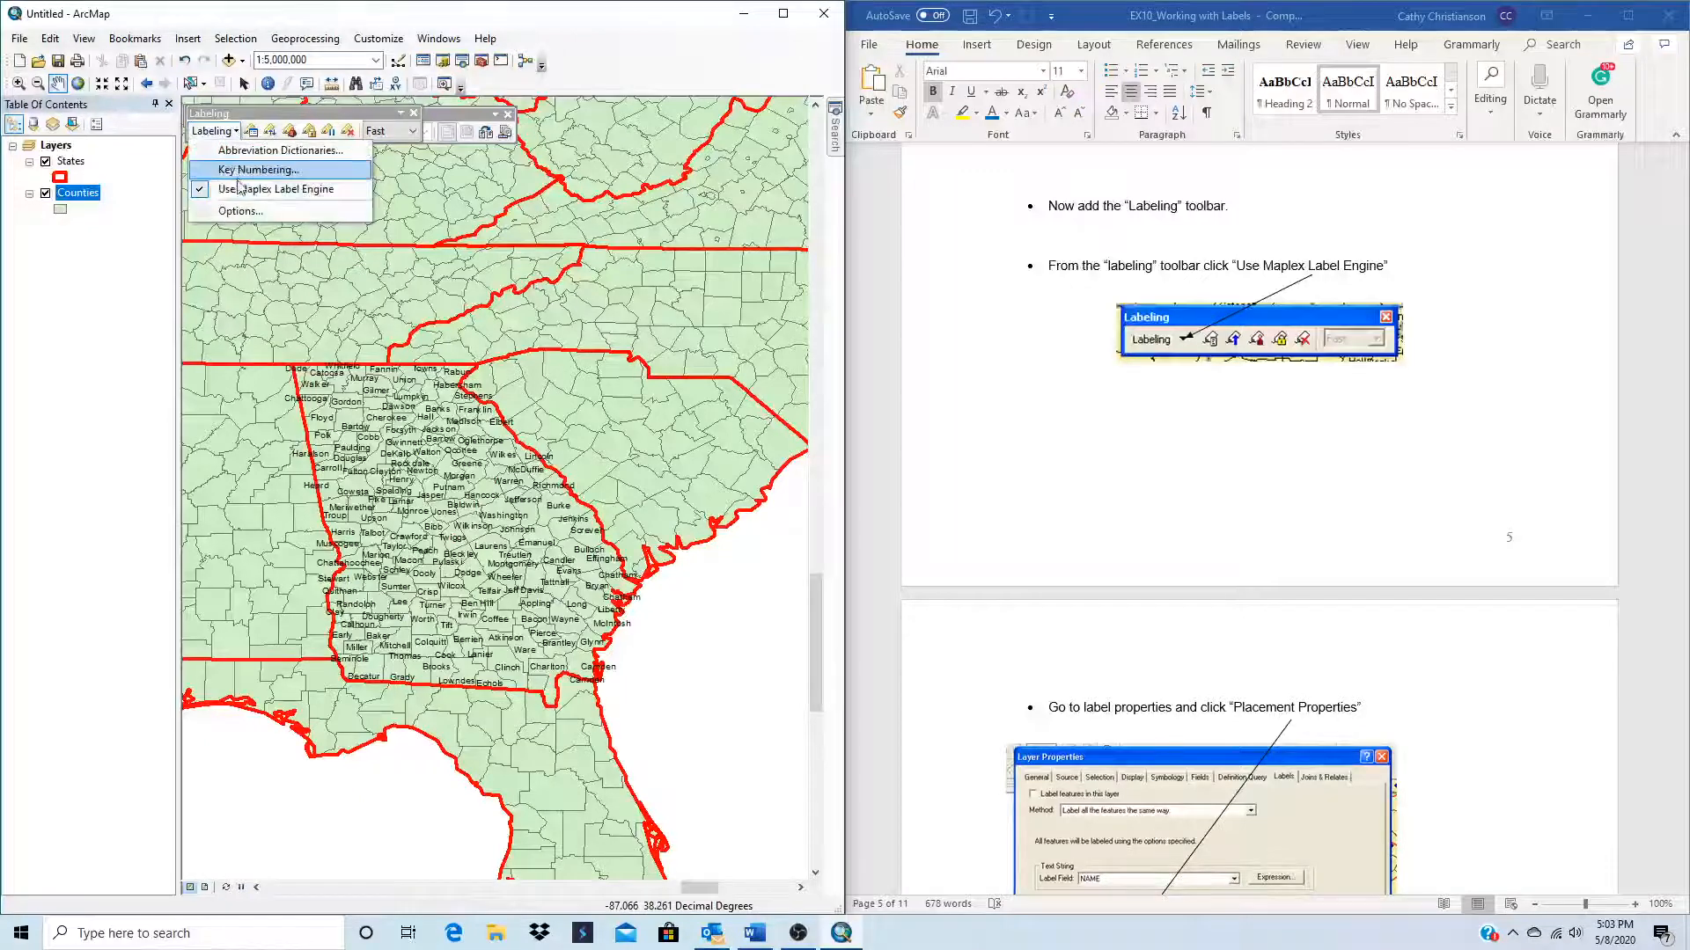
pyautogui.click(275, 190)
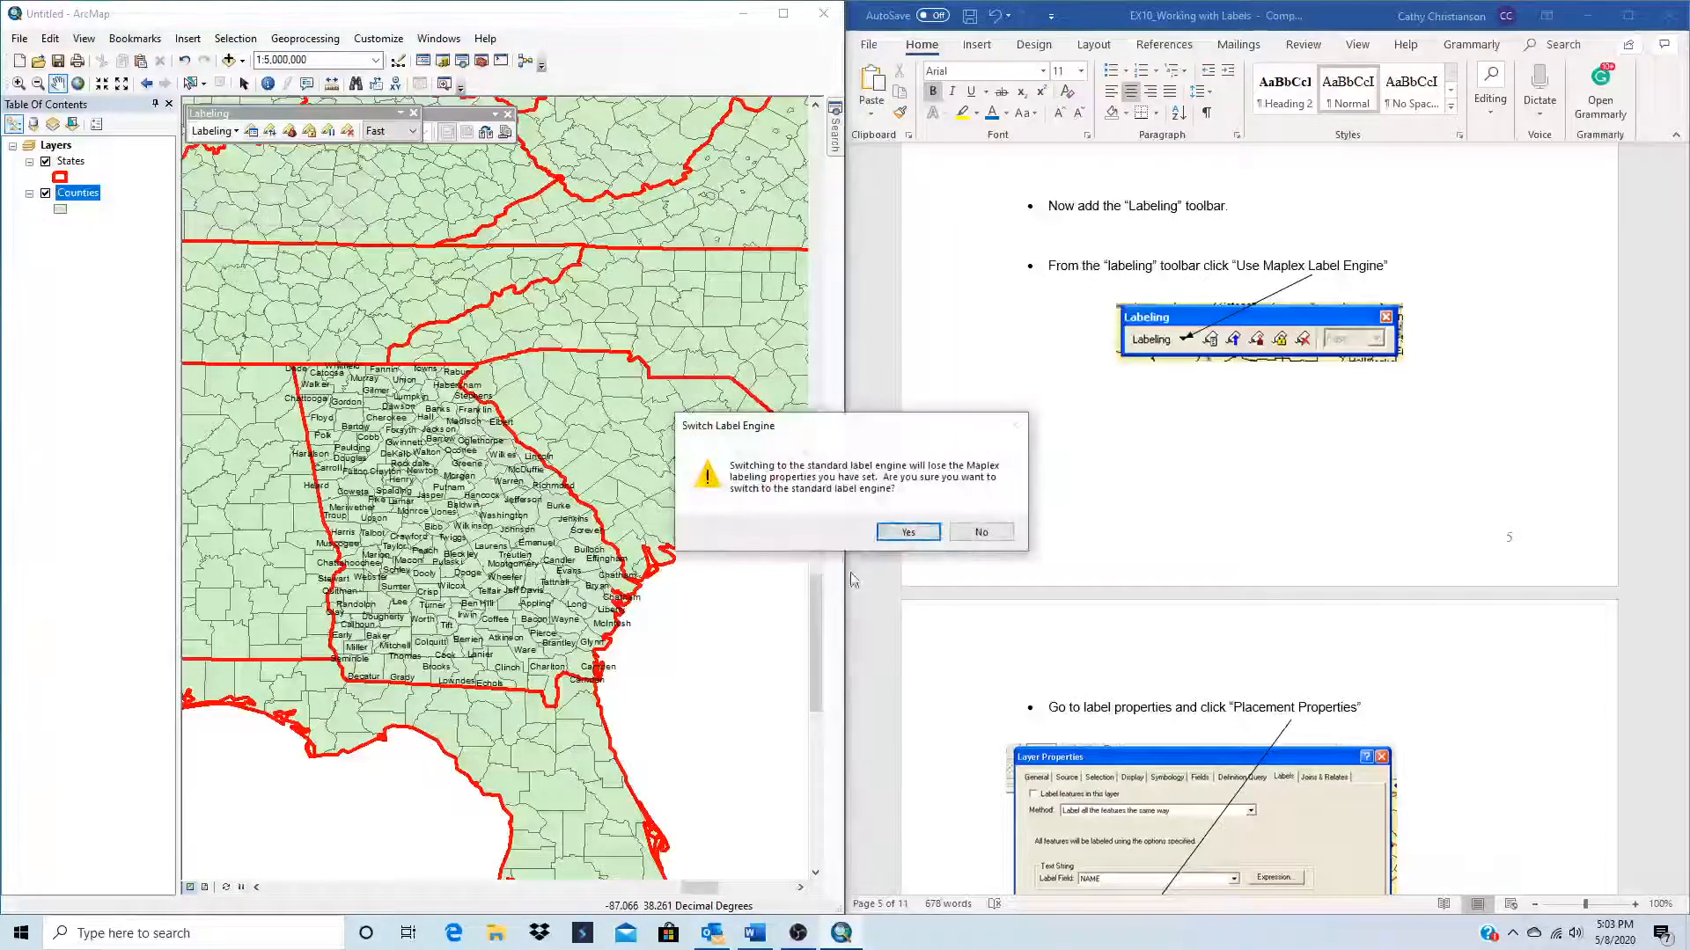
pyautogui.click(908, 531)
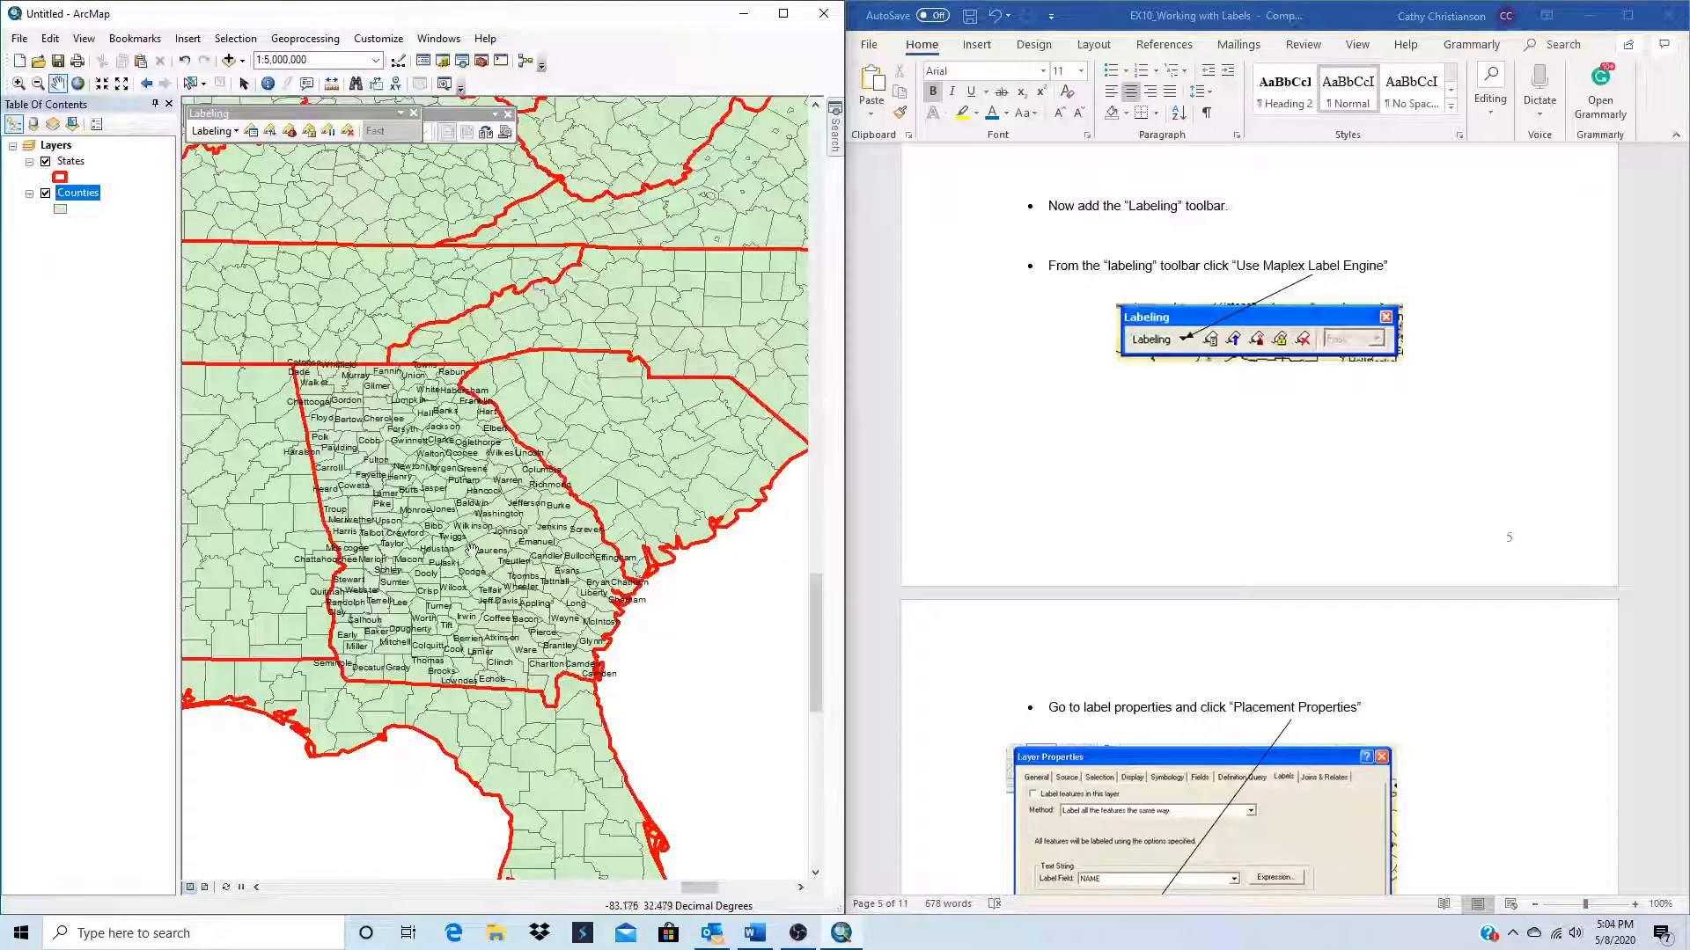
pyautogui.click(223, 133)
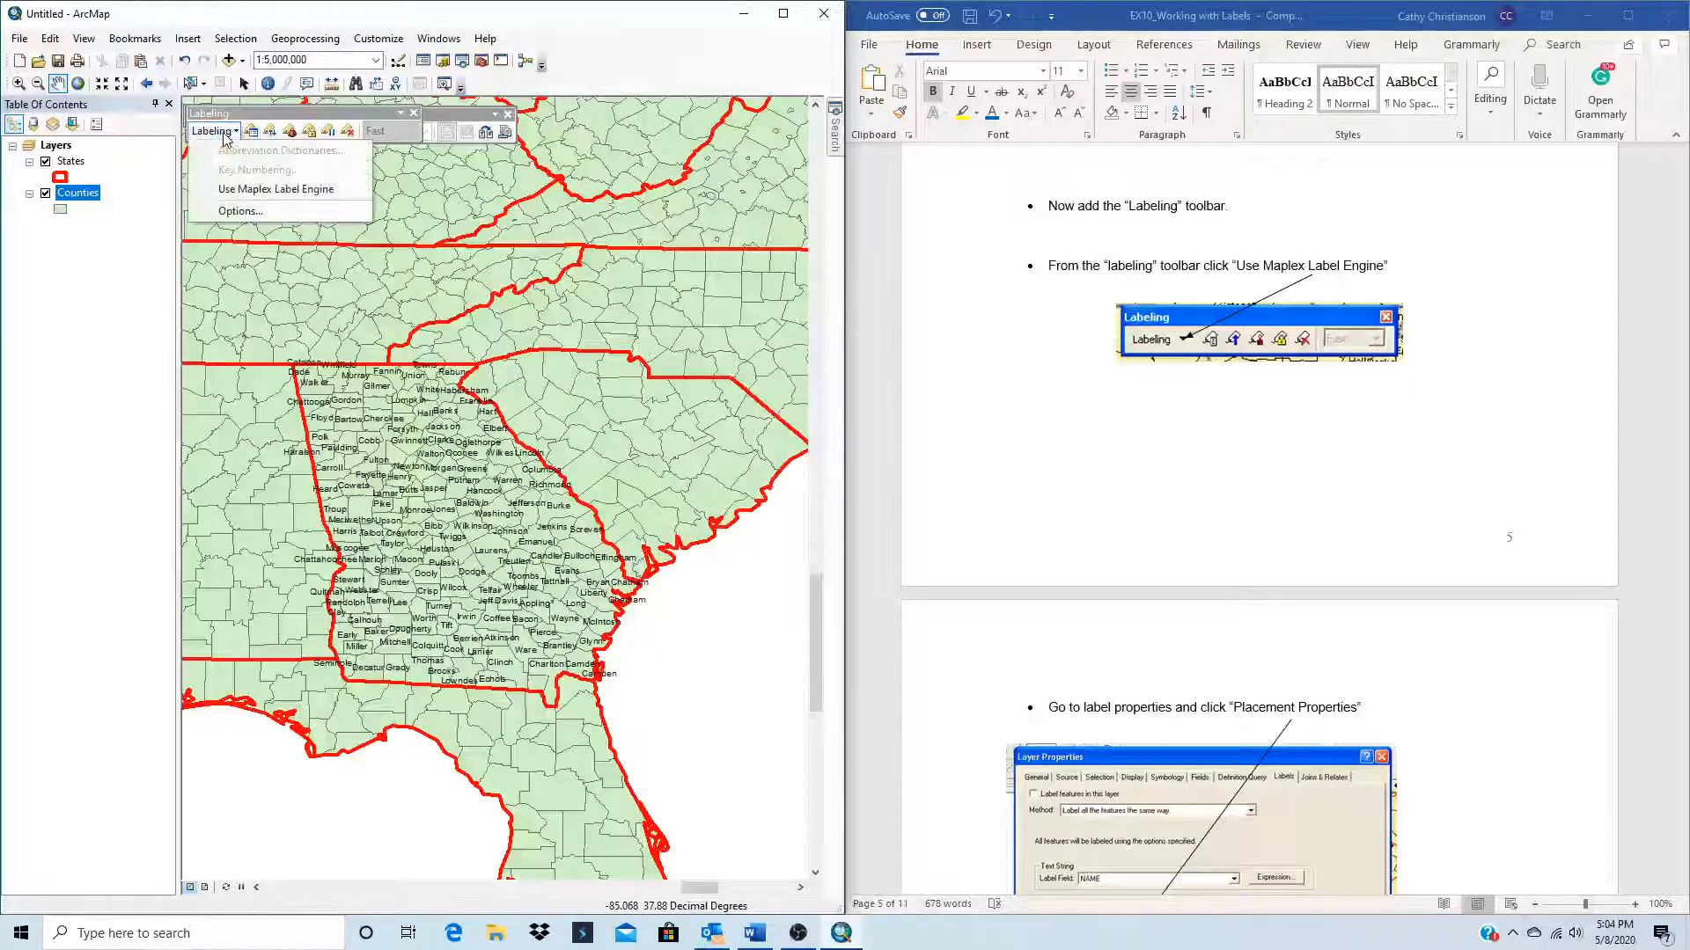
pyautogui.click(264, 189)
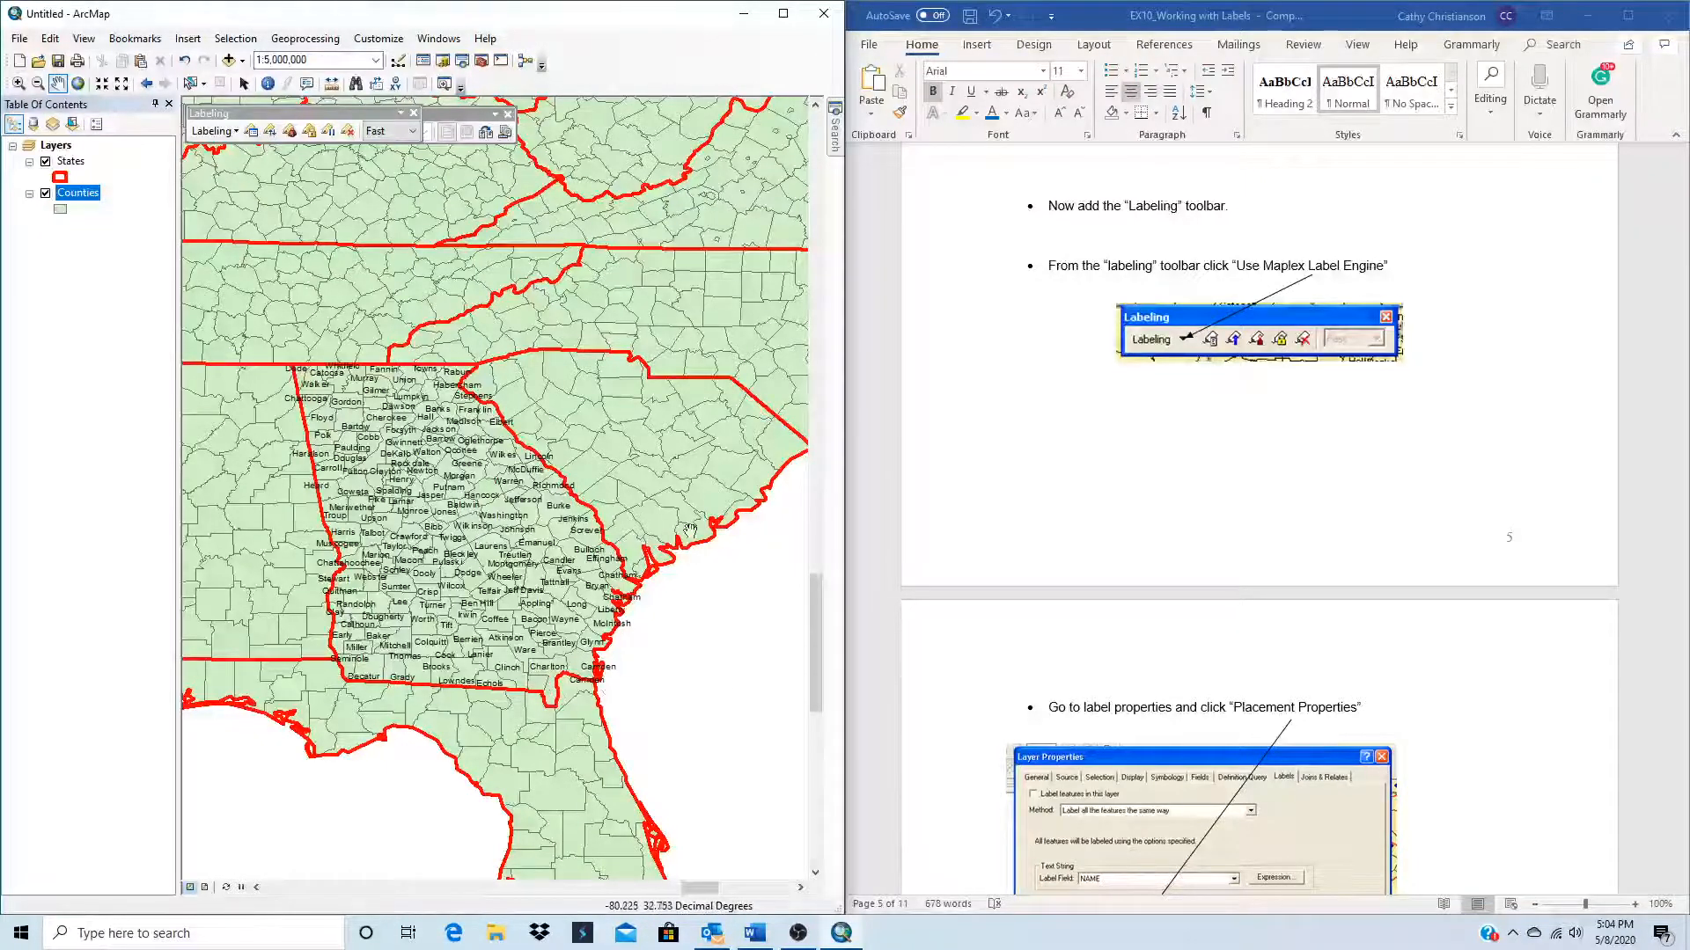
# Step: Open the label placement properties of the Georgia class in the Counties layer
pyautogui.scroll(-3, 1117, 726)
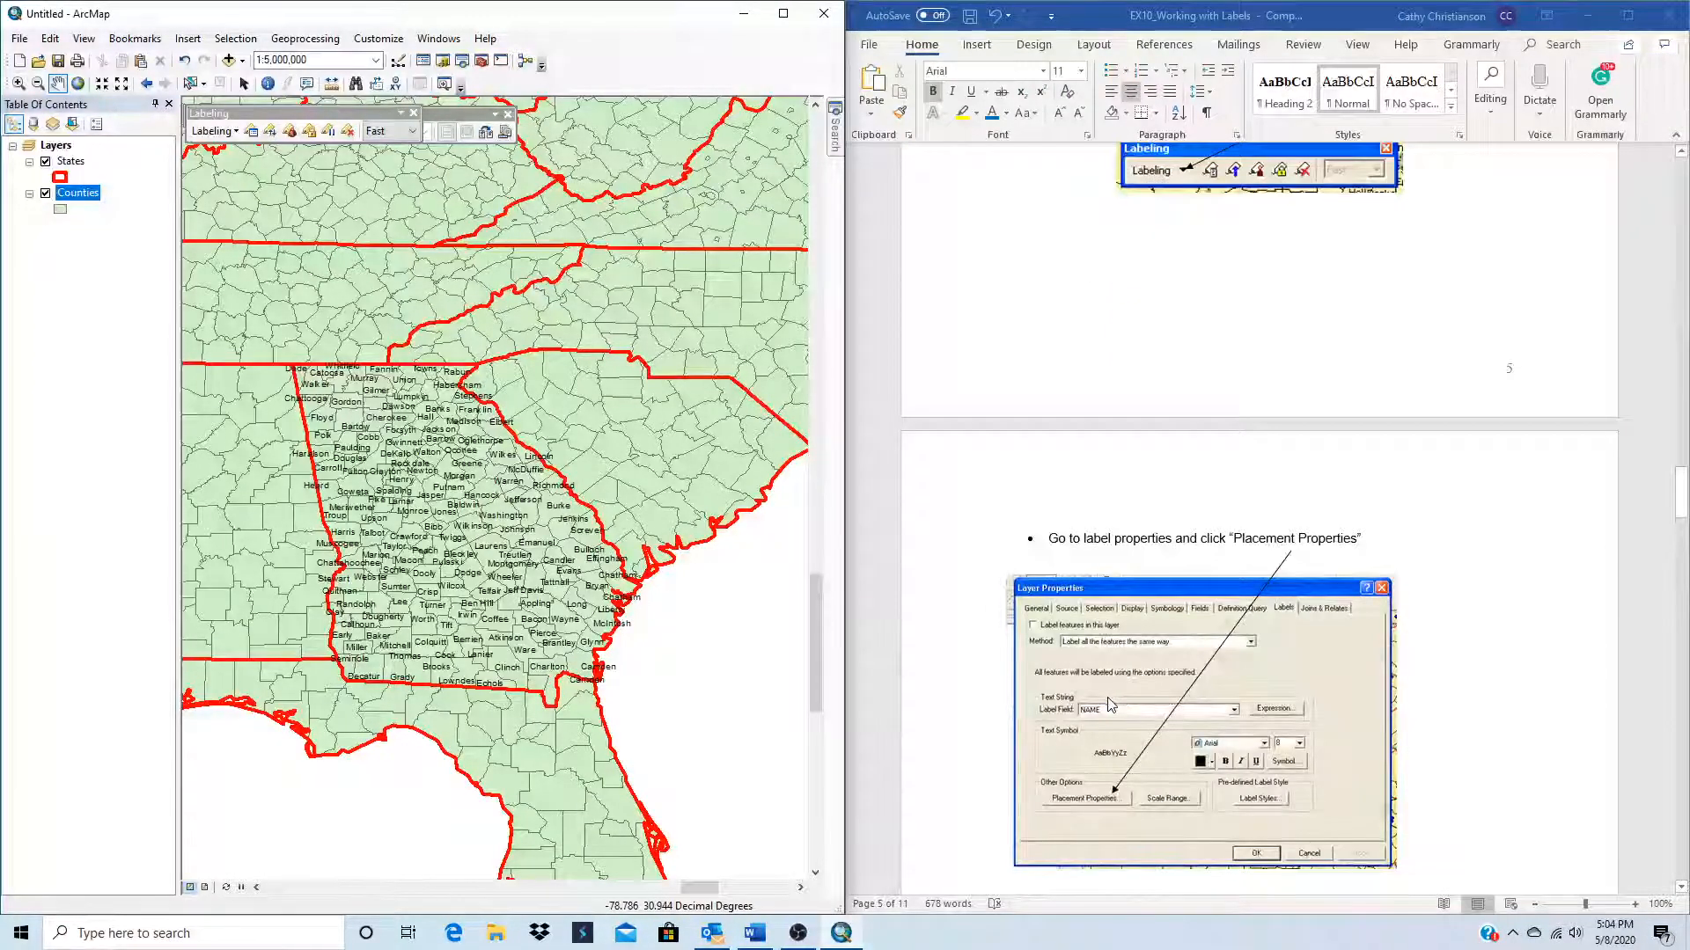
pyautogui.rightClick(92, 198)
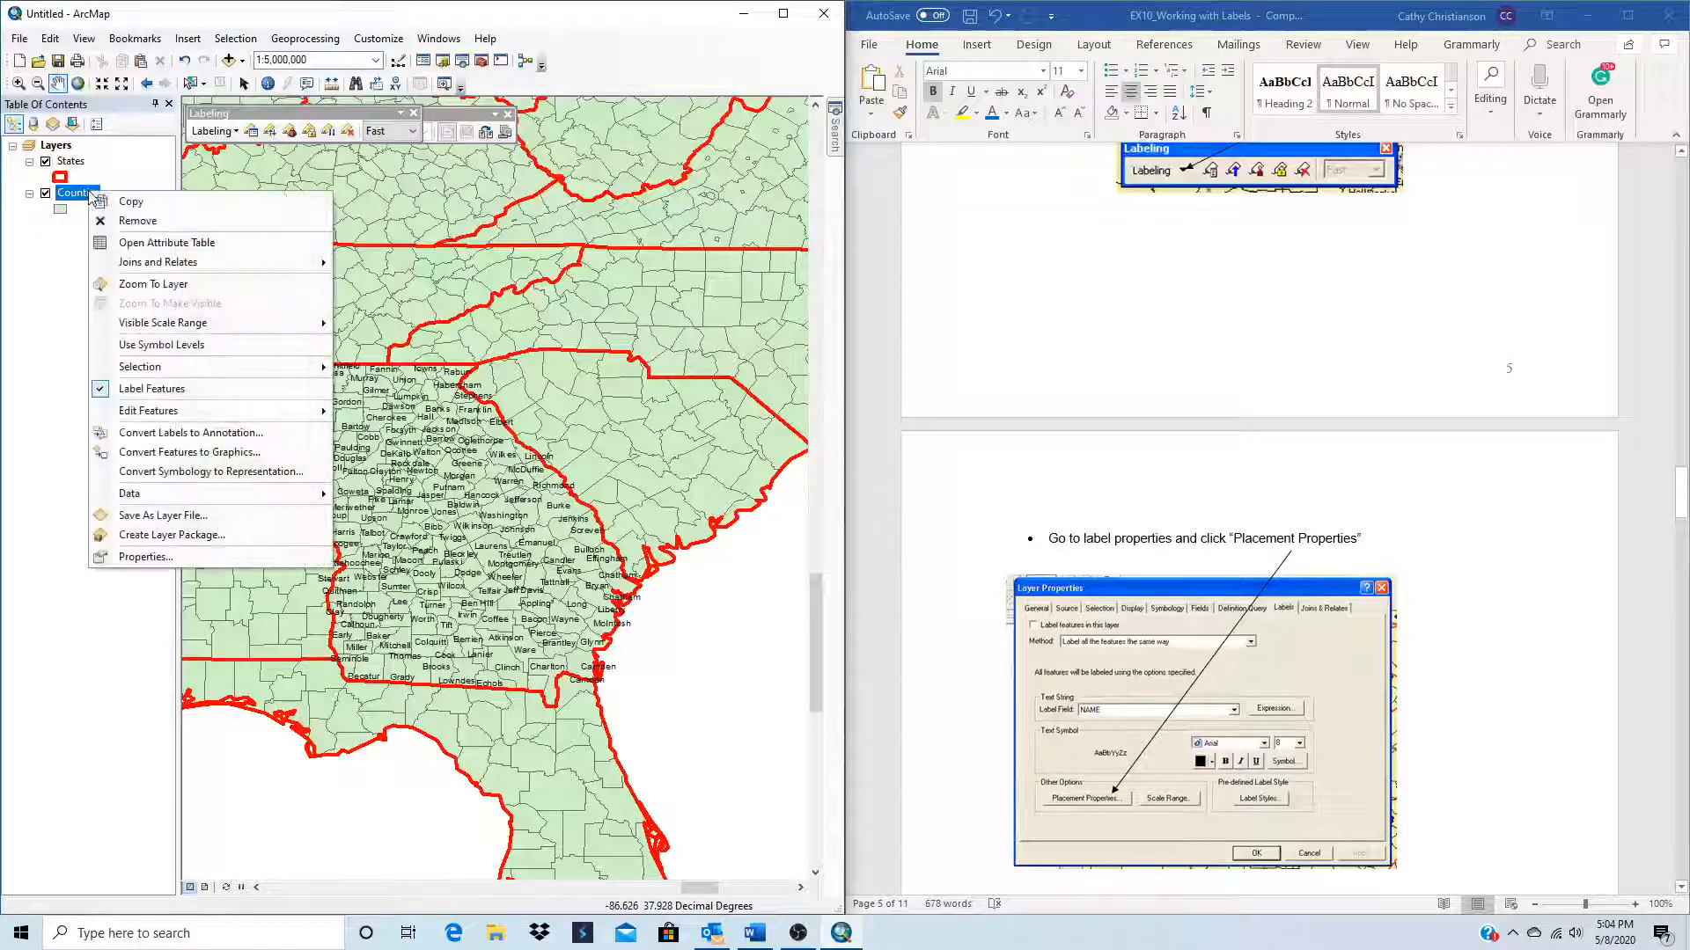
pyautogui.click(139, 559)
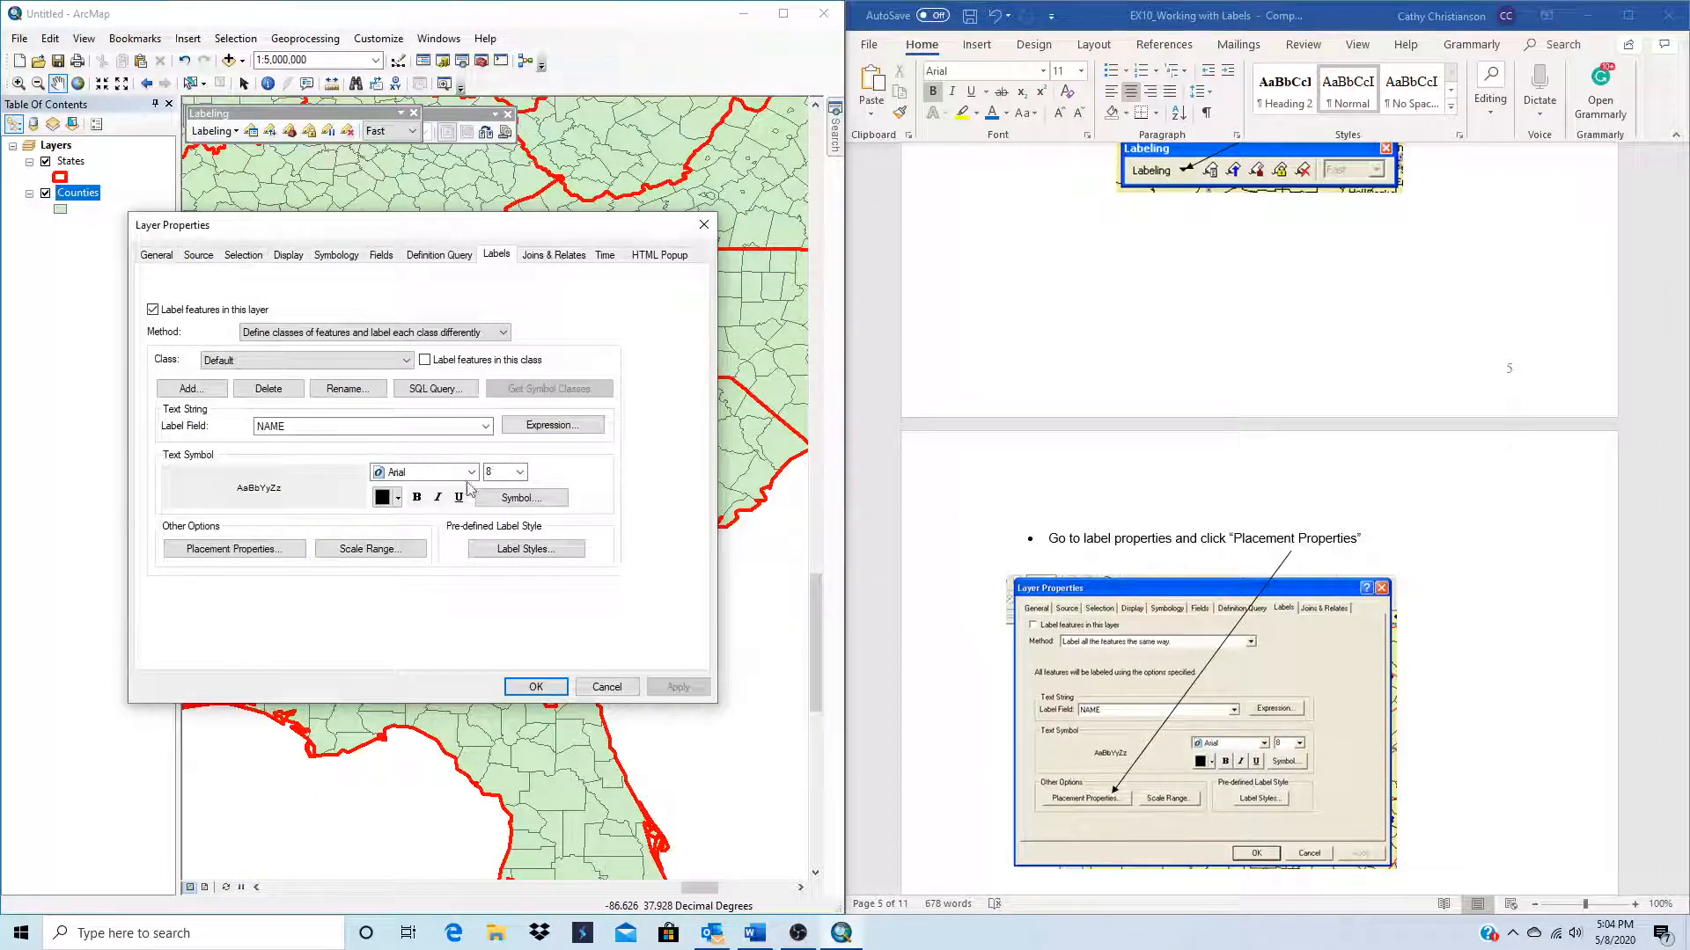
pyautogui.click(412, 364)
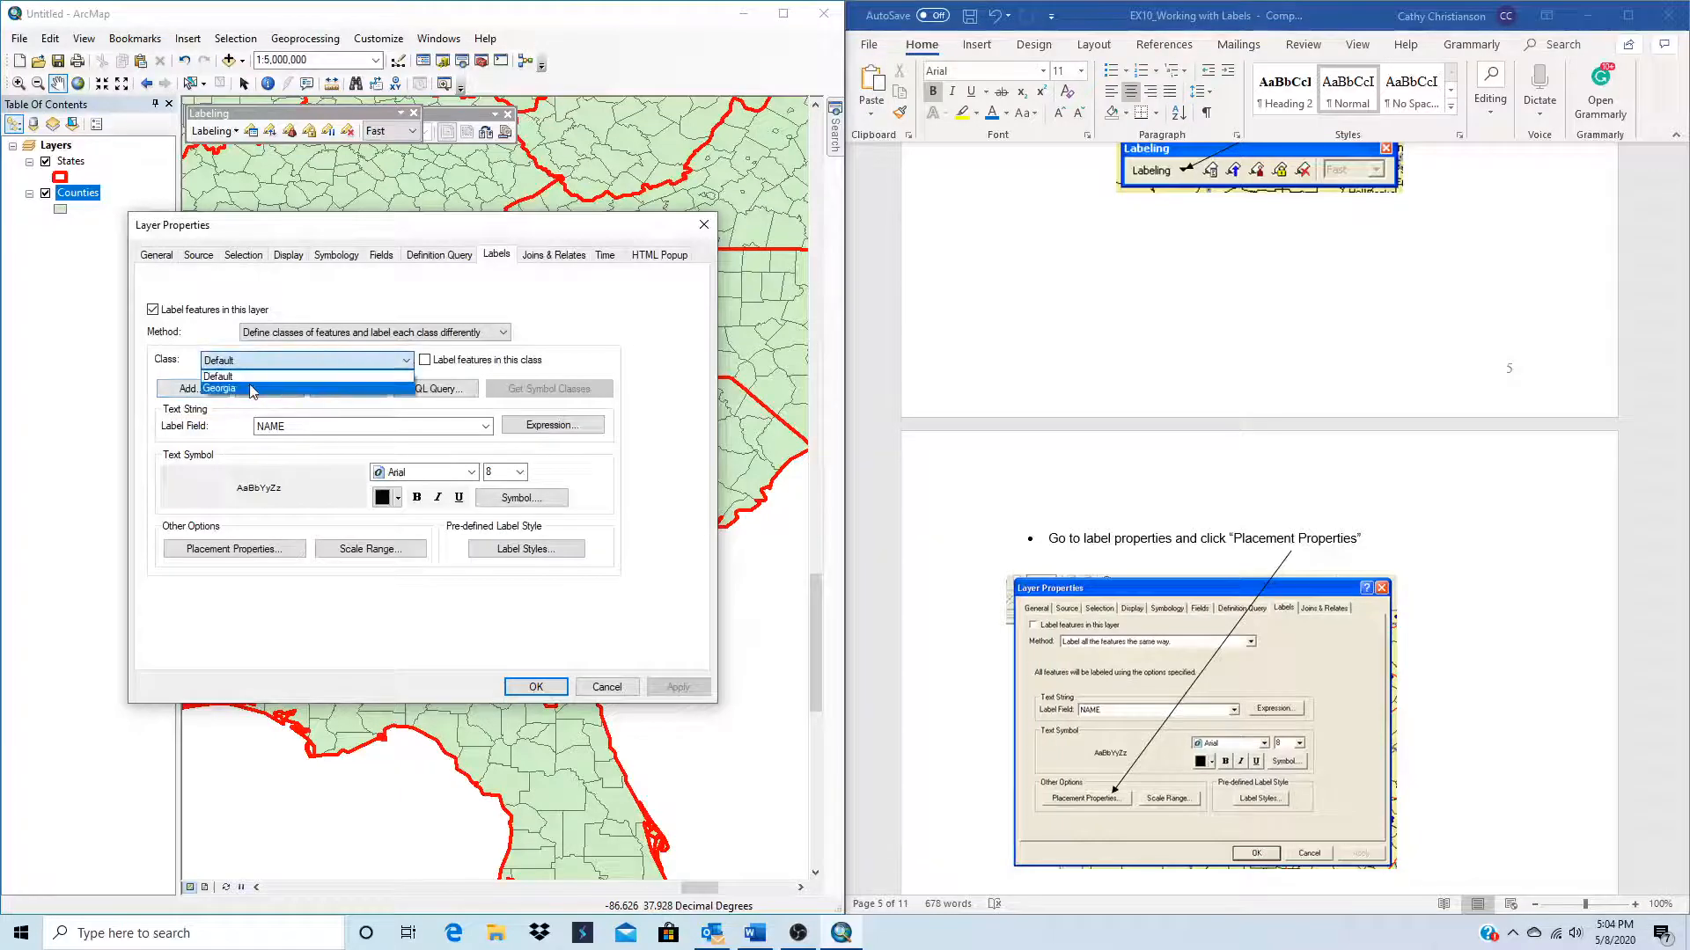
pyautogui.click(225, 384)
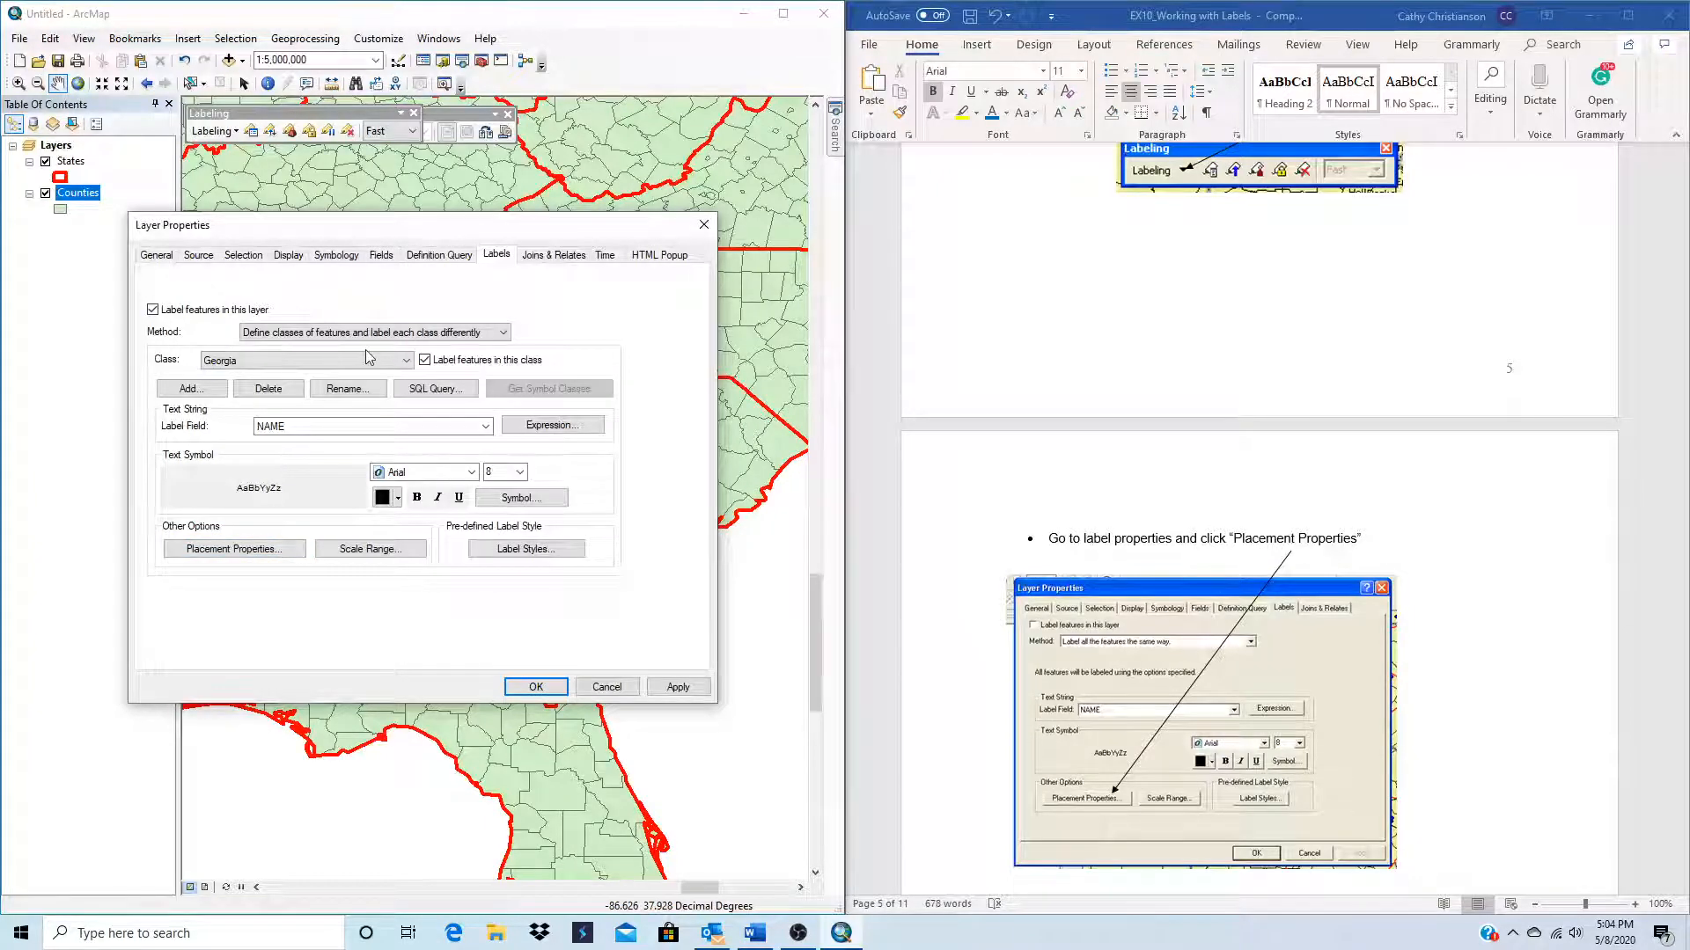
pyautogui.click(233, 557)
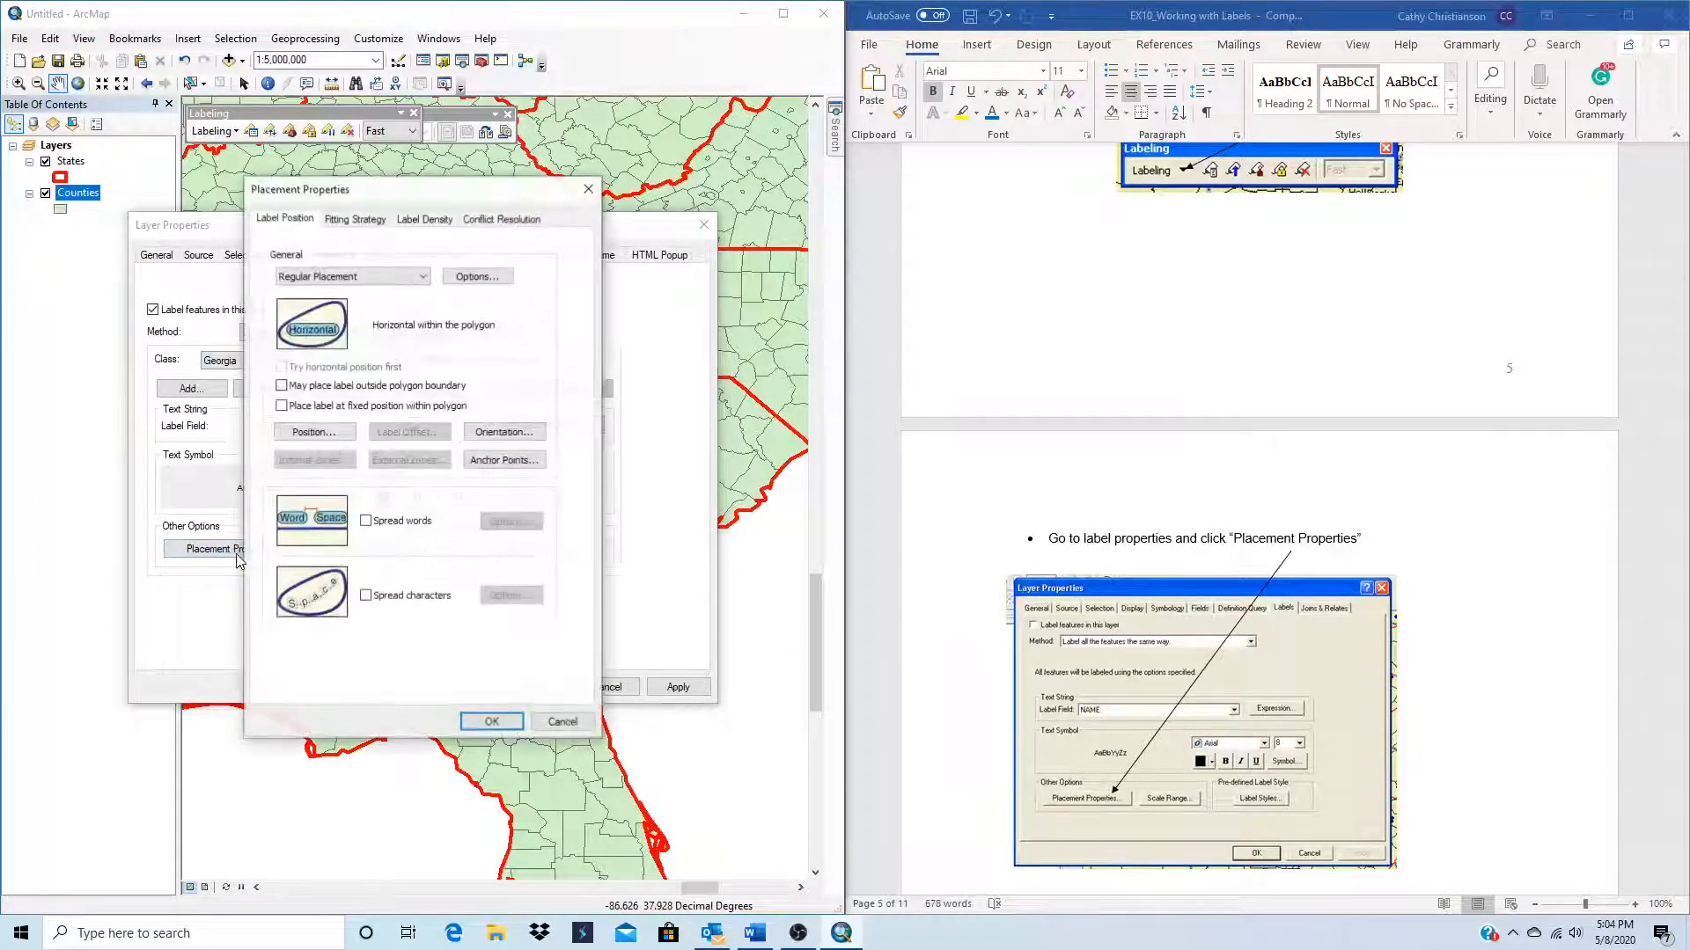
# Step: In the Georgia class's fitting strategy, disable Overrun feature and enable Reduce font size, keeping Stack label on
pyautogui.scroll(-5, 1172, 695)
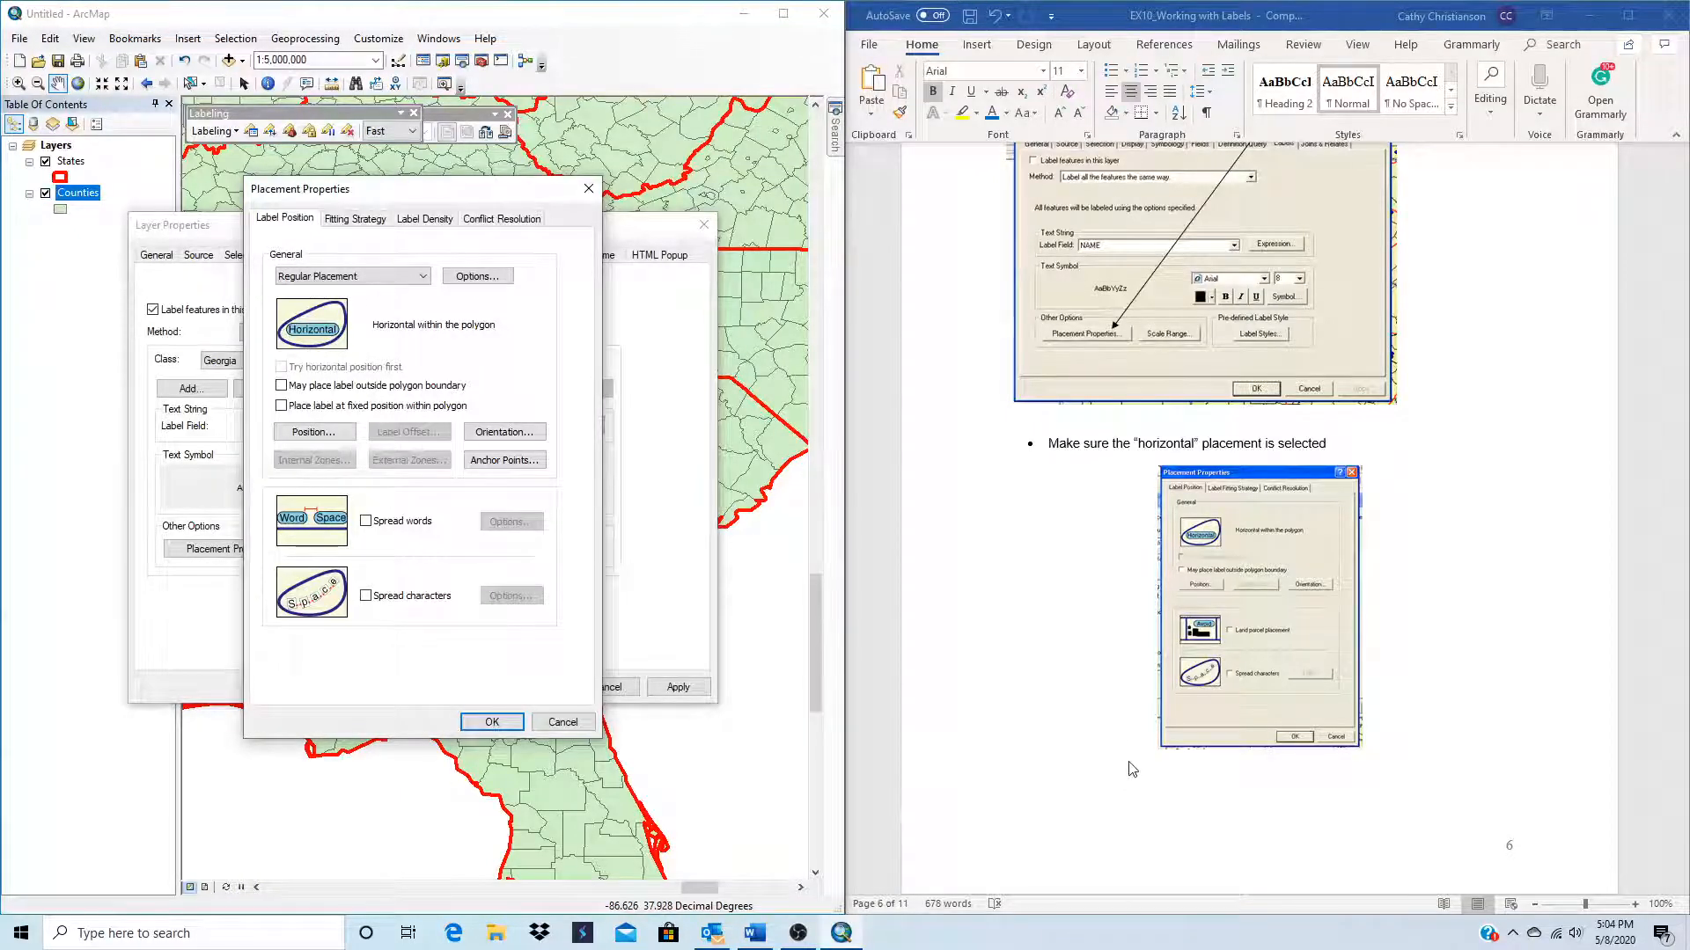
pyautogui.scroll(-6, 1125, 744)
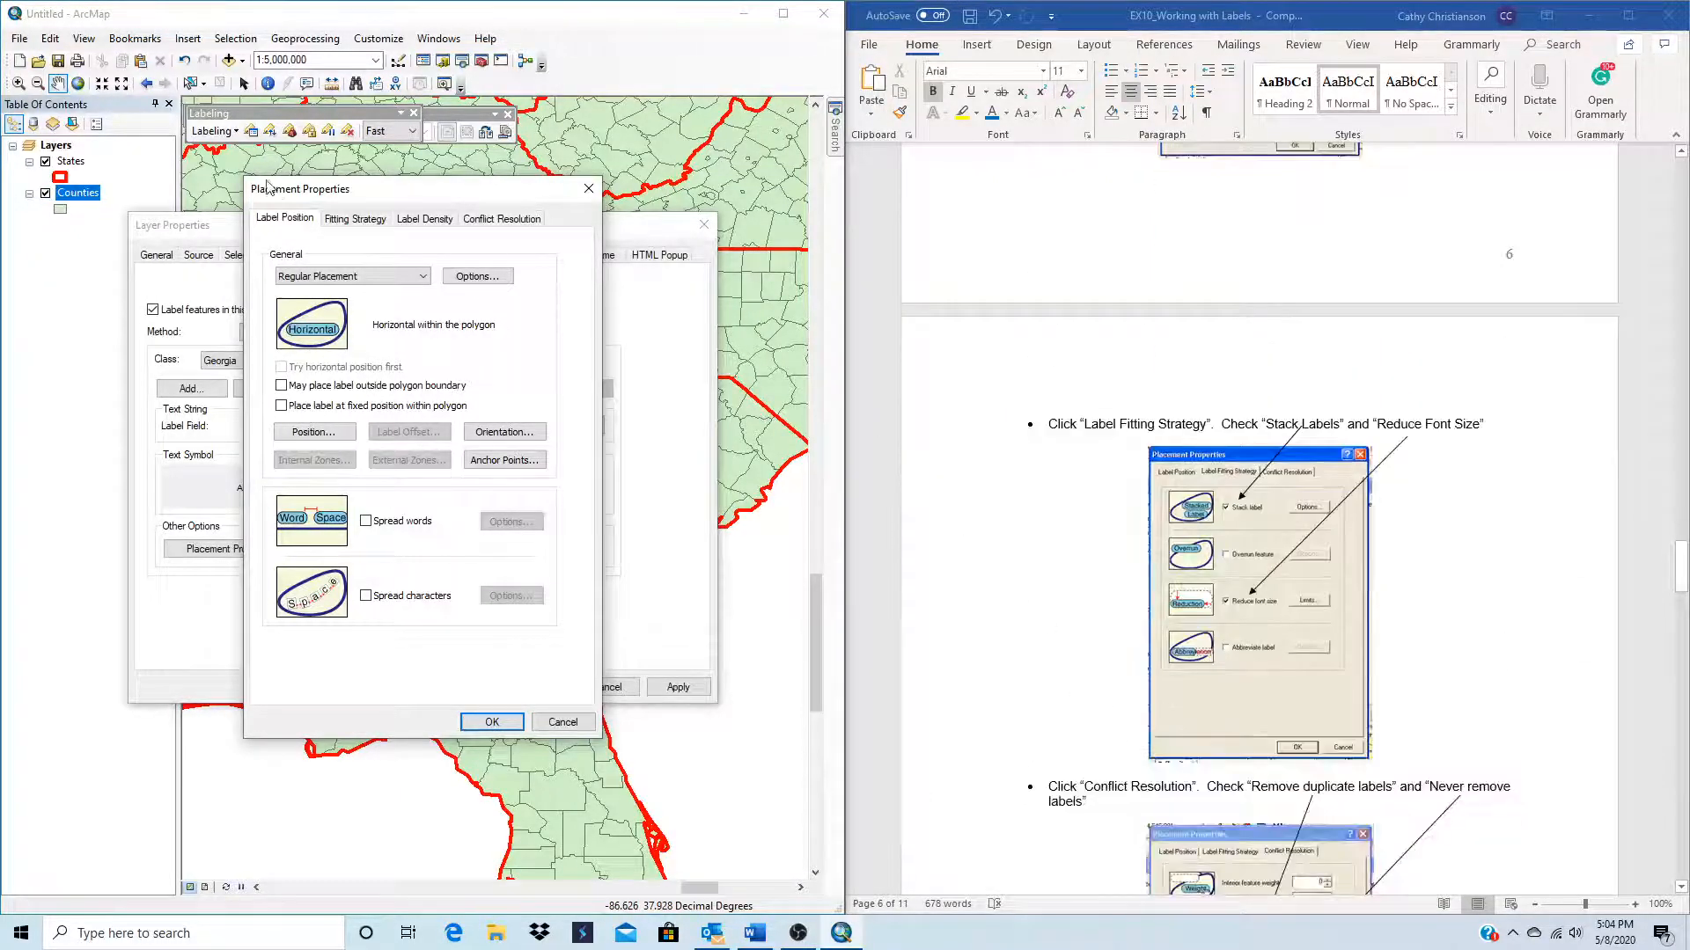
pyautogui.click(348, 222)
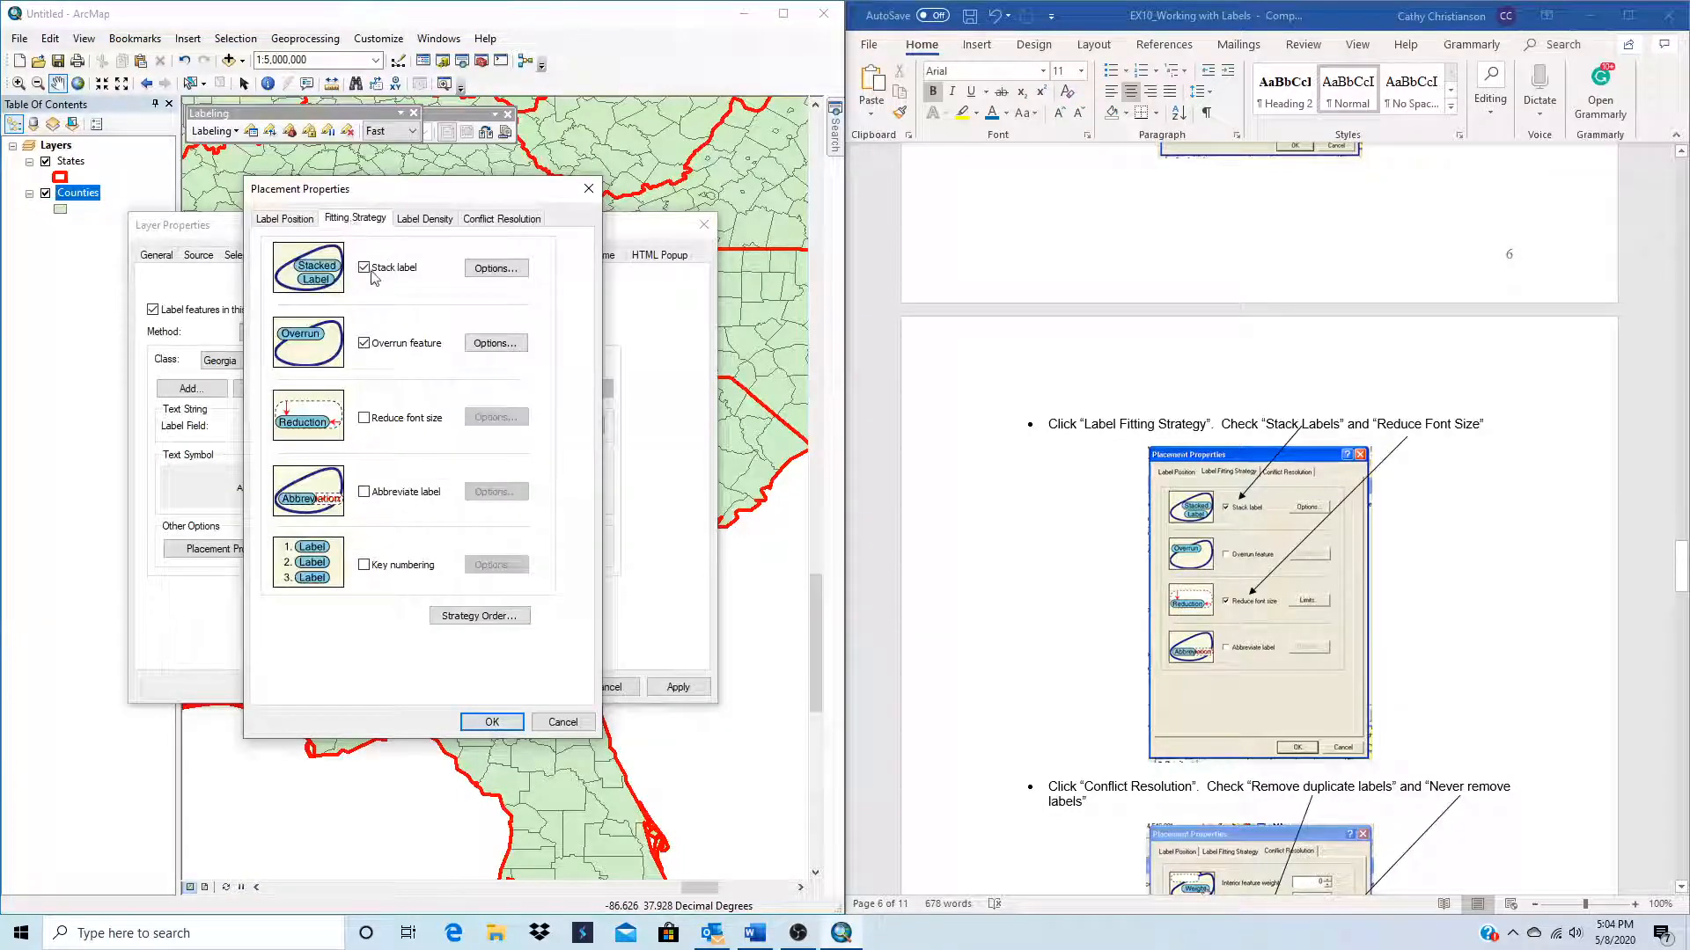
pyautogui.click(368, 345)
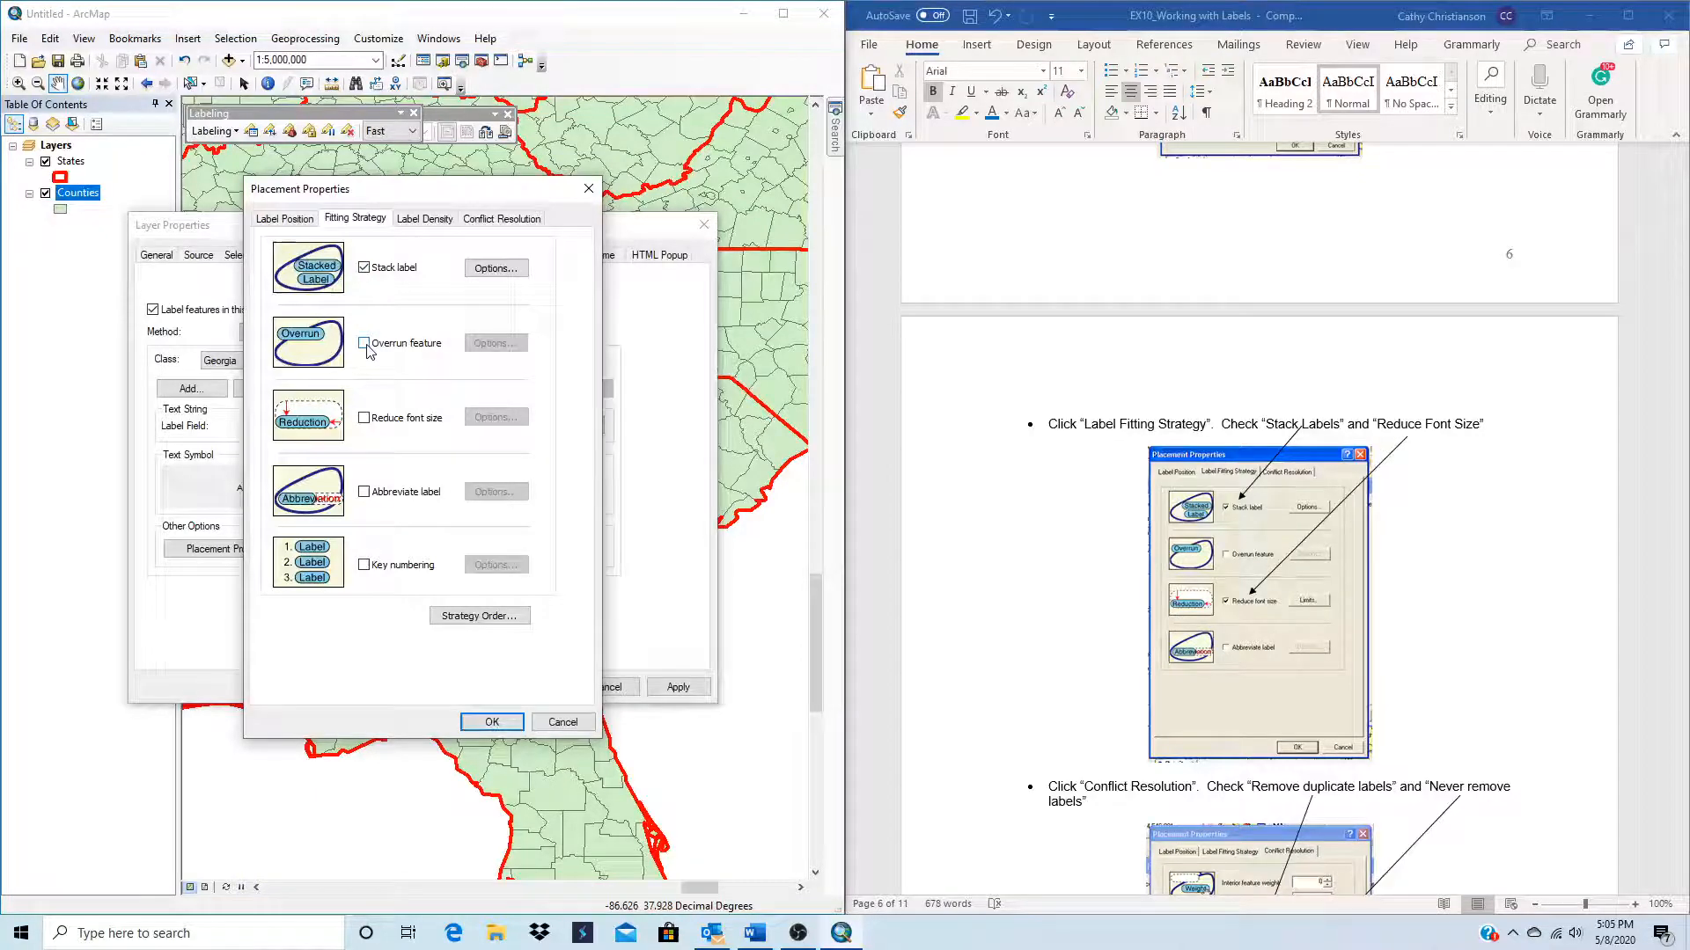
pyautogui.click(364, 419)
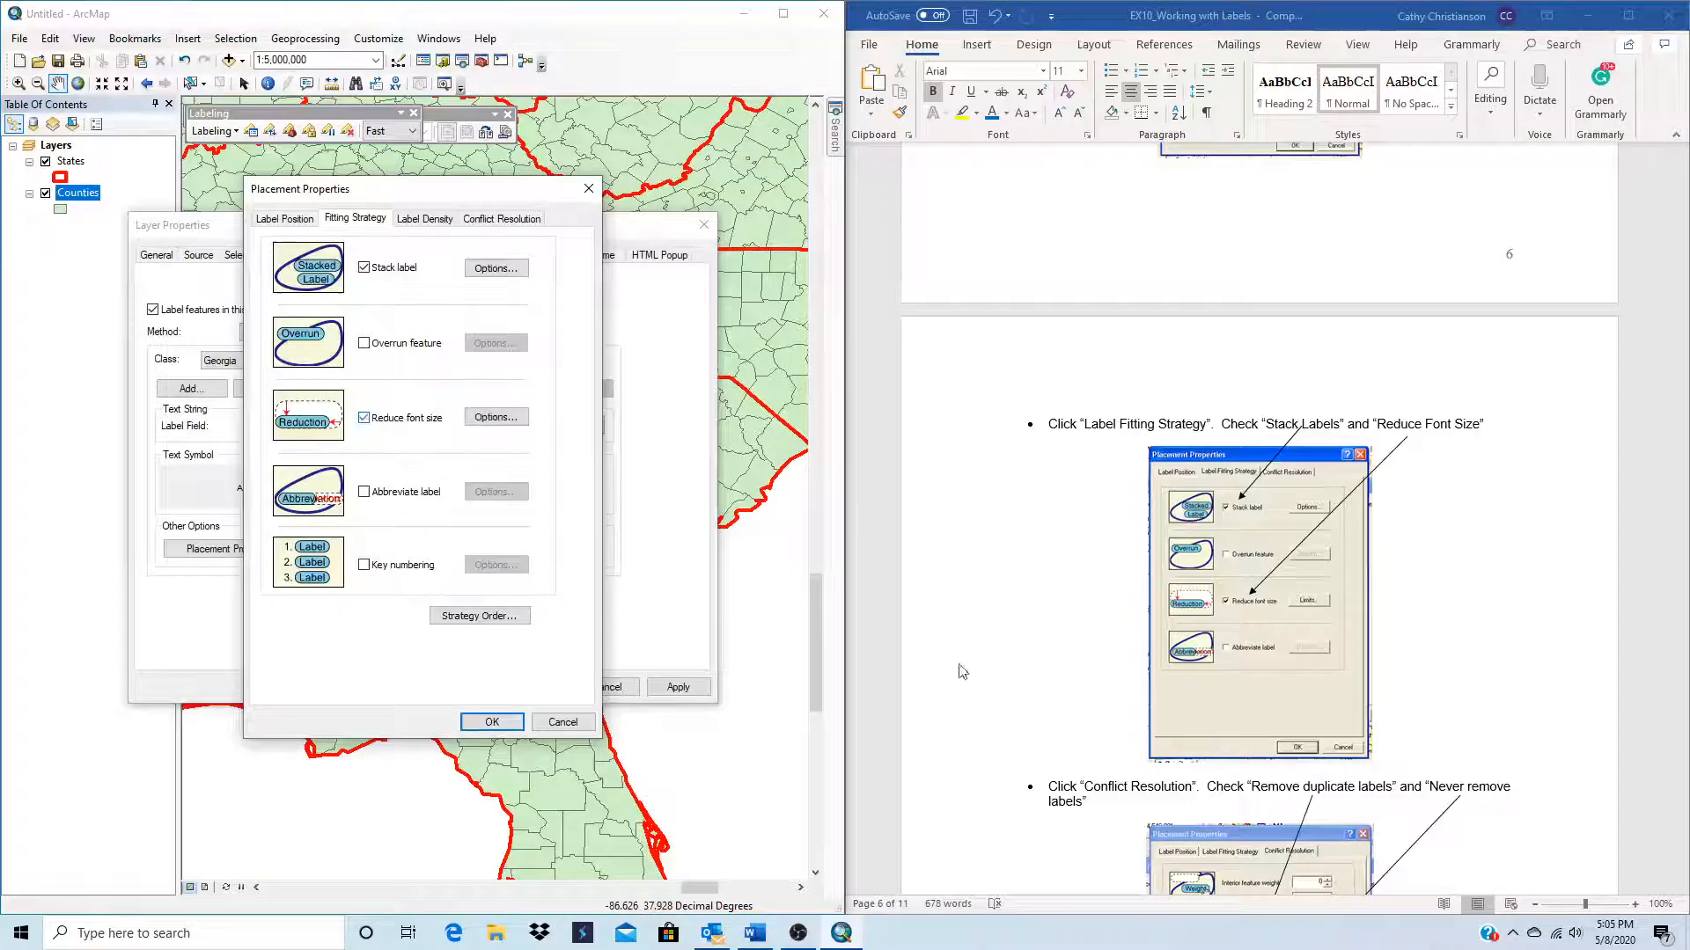
# Step: Enable Remove duplicates in the label density settings, review the conflict resolution options, and apply the placement and layer properties
pyautogui.scroll(-3, 1094, 603)
pyautogui.scroll(-2, 1092, 601)
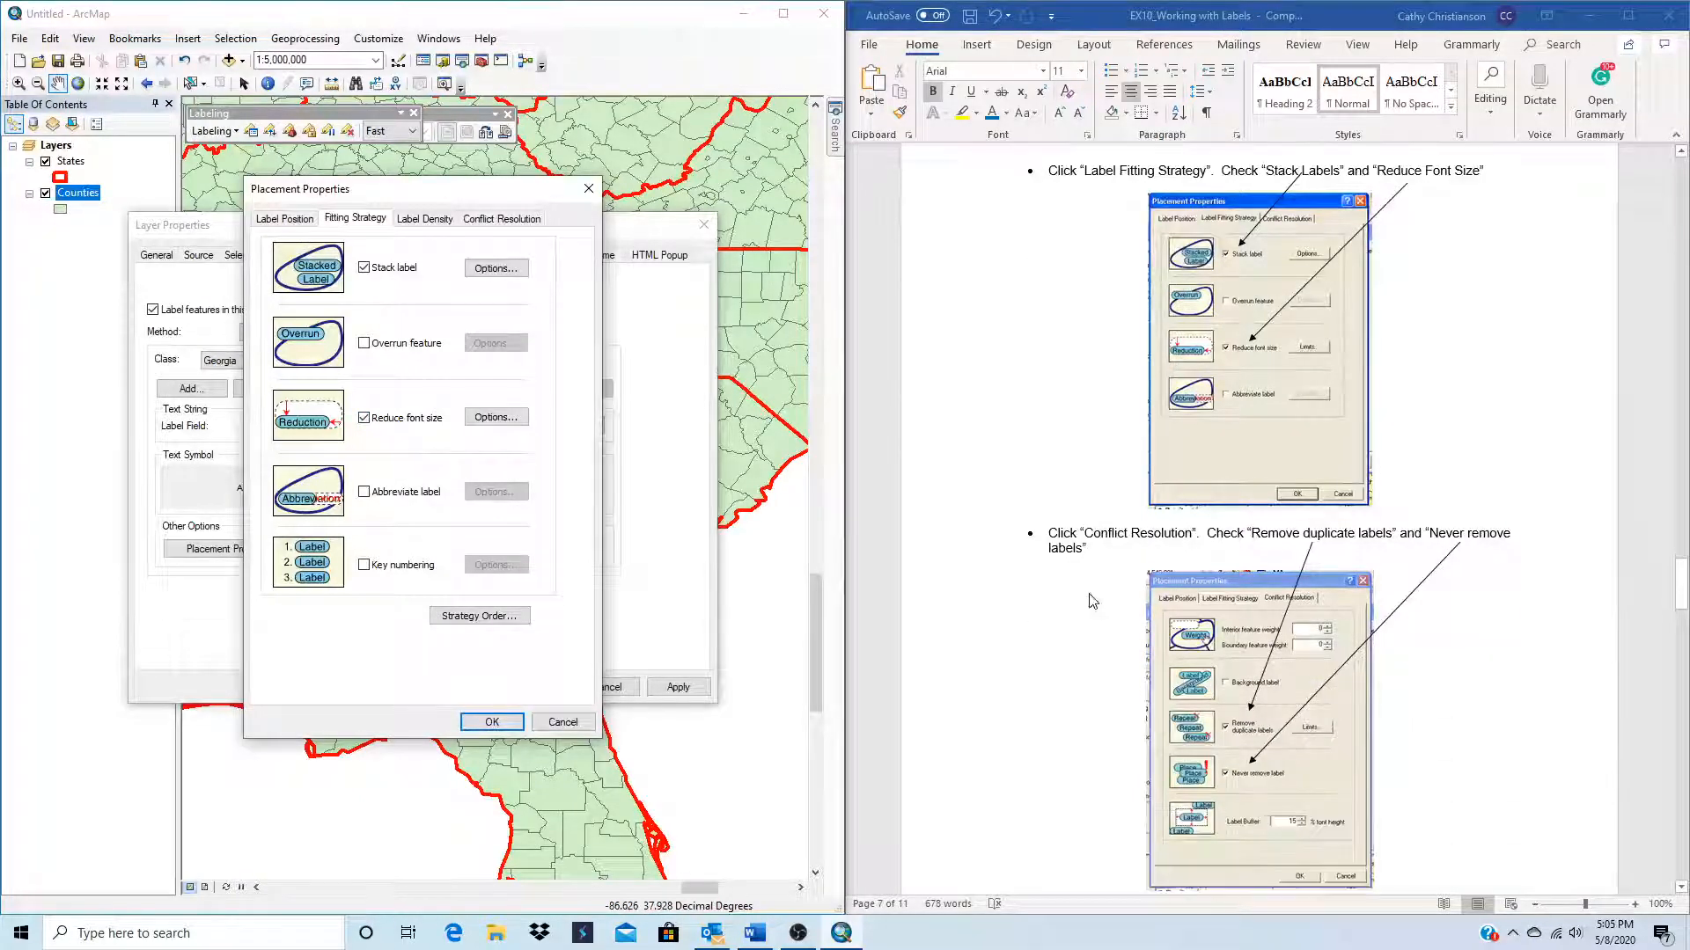
pyautogui.click(425, 221)
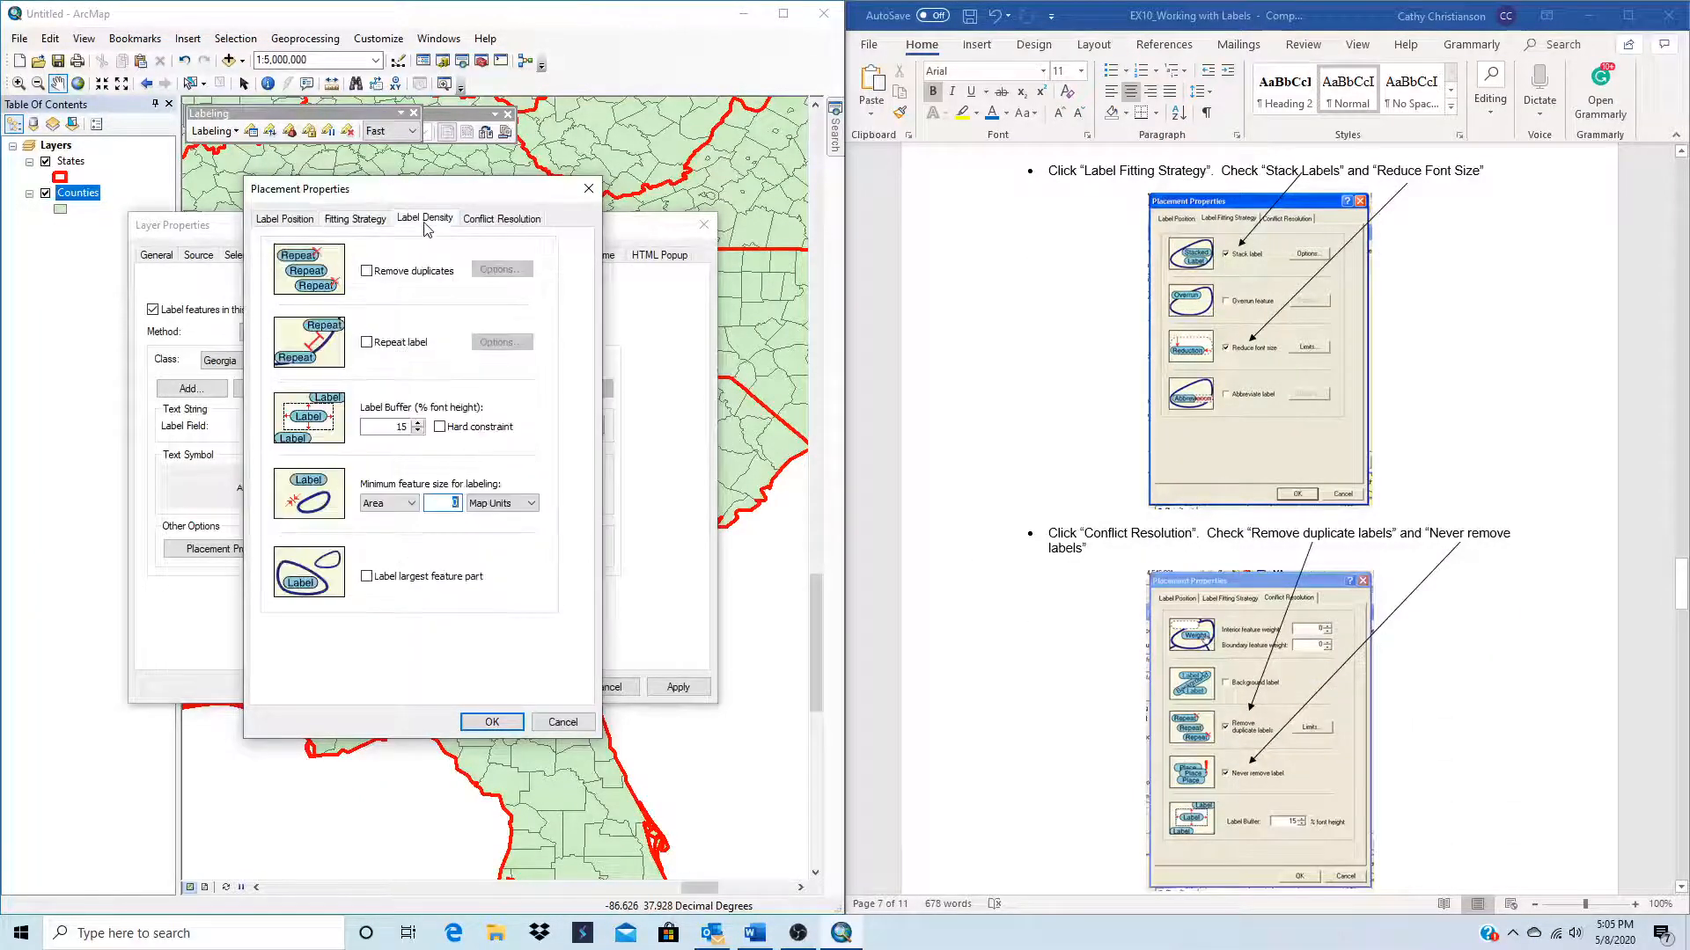
pyautogui.click(368, 273)
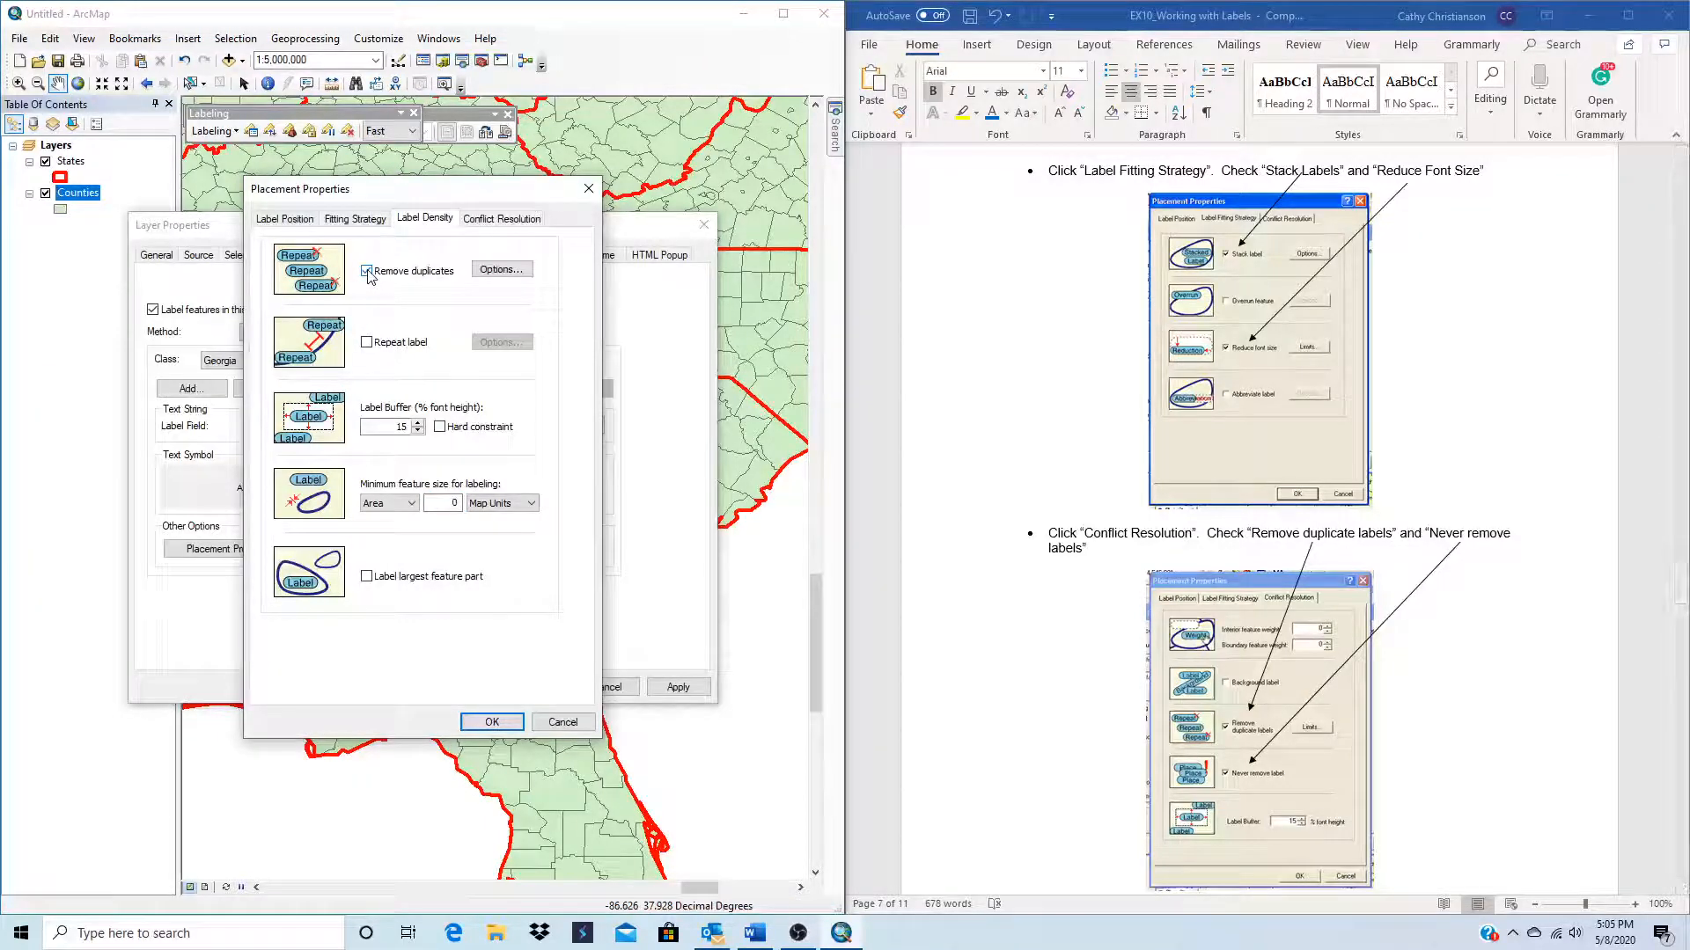
pyautogui.click(517, 220)
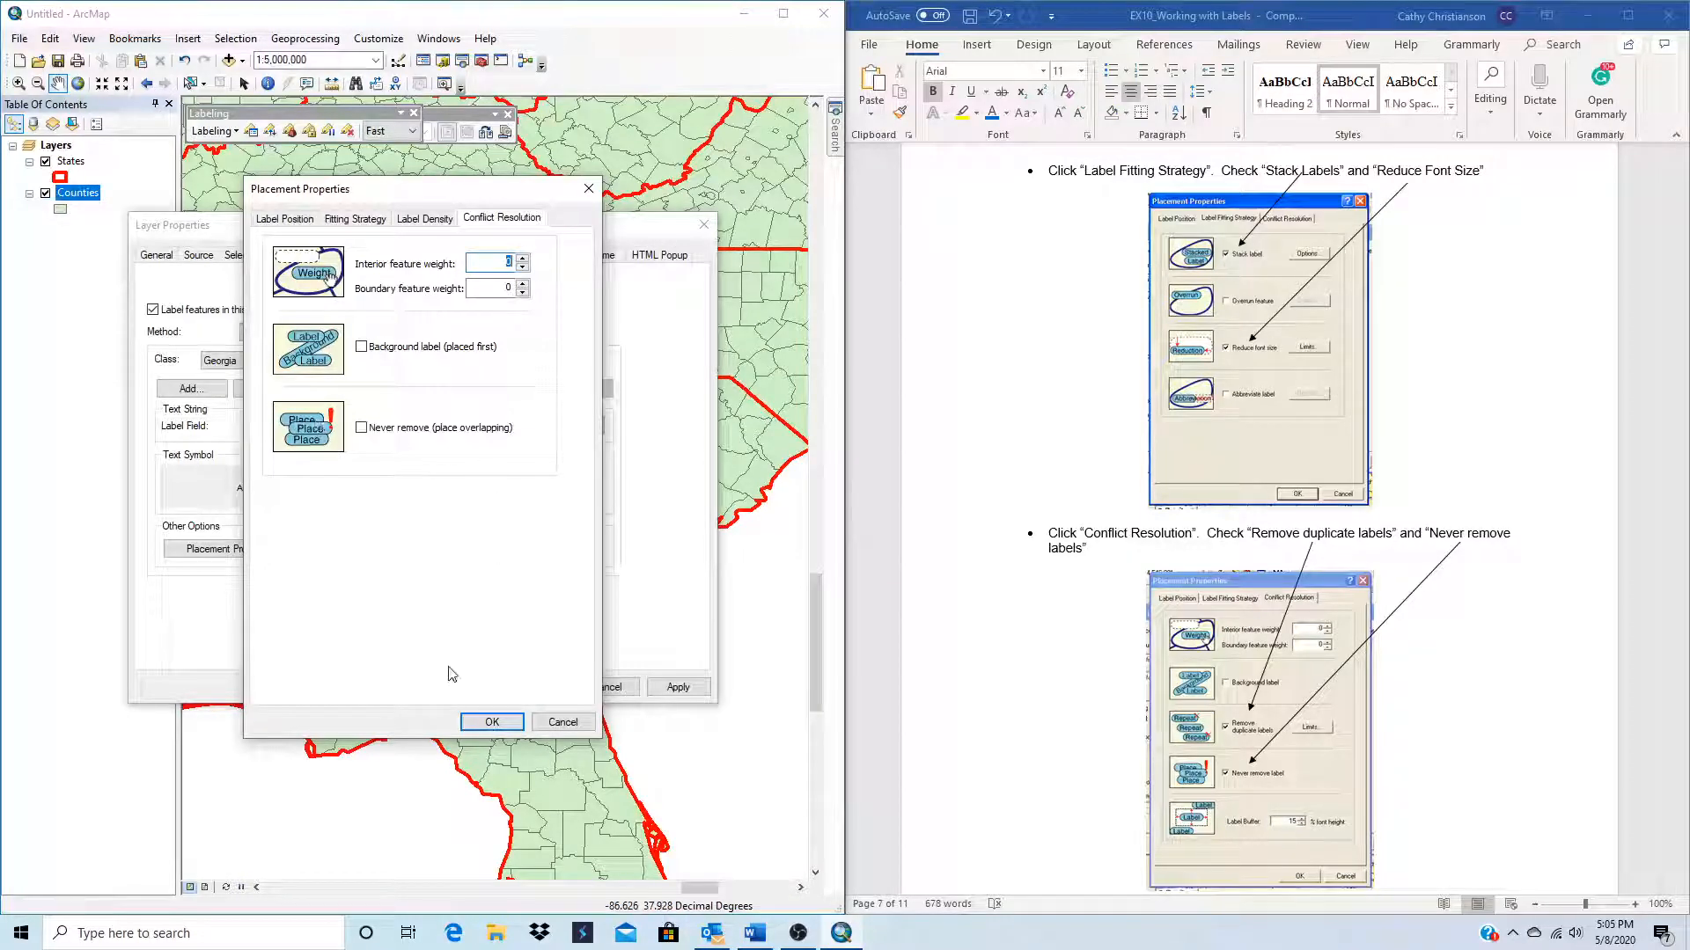
pyautogui.click(487, 722)
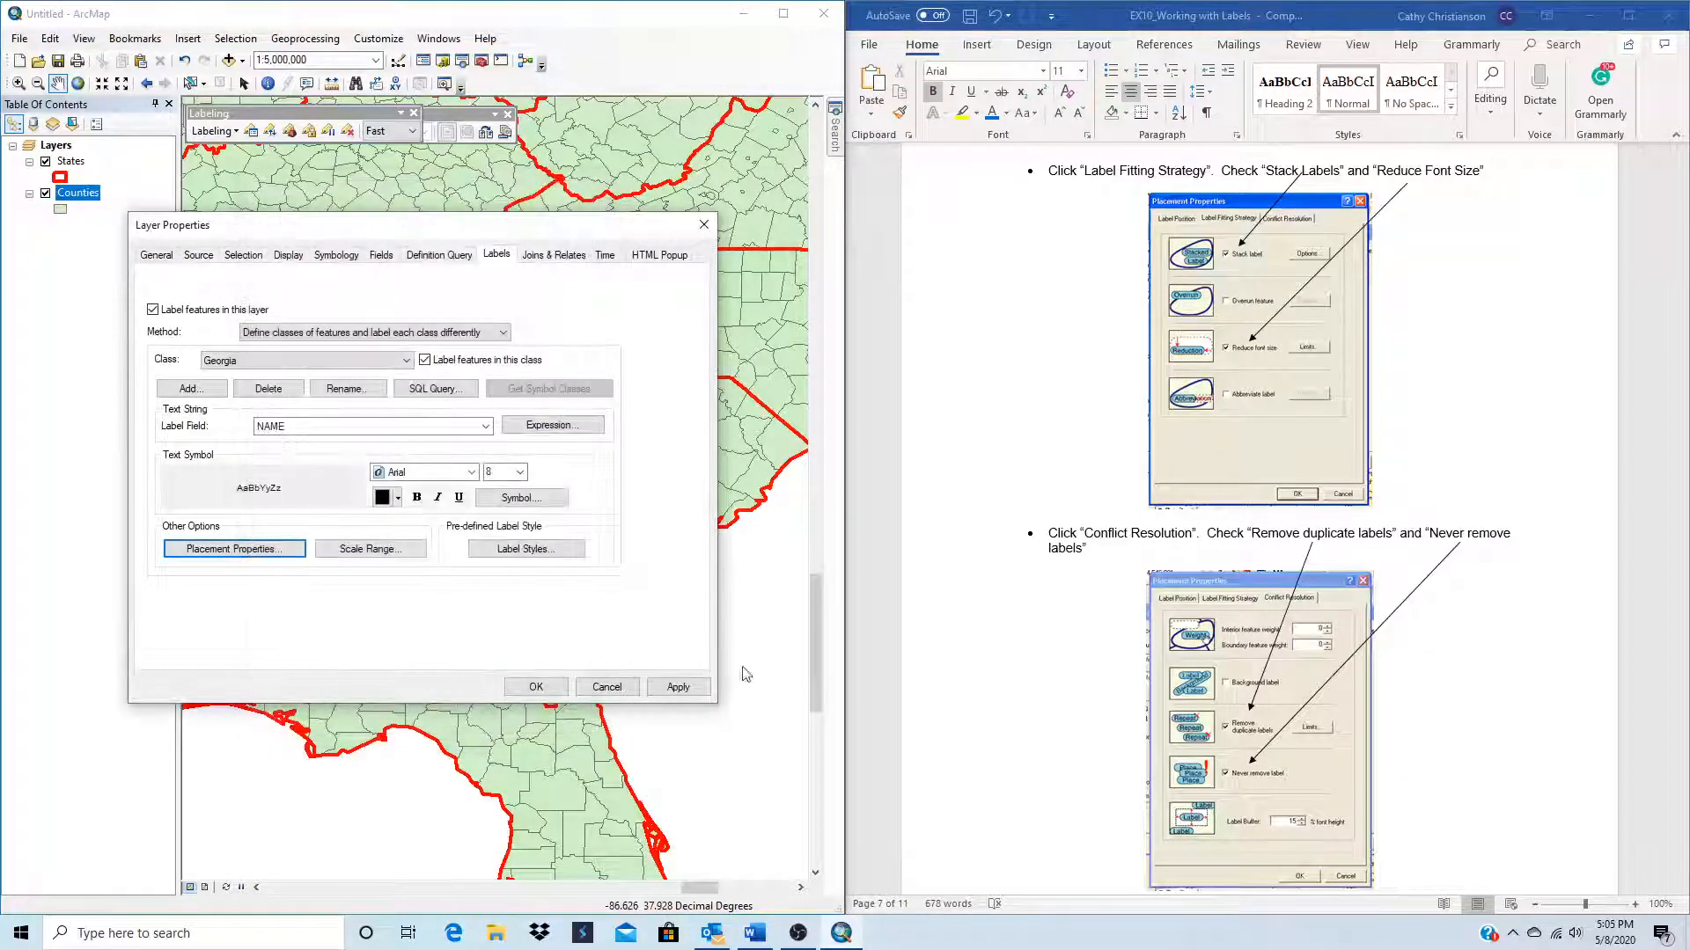
pyautogui.click(678, 686)
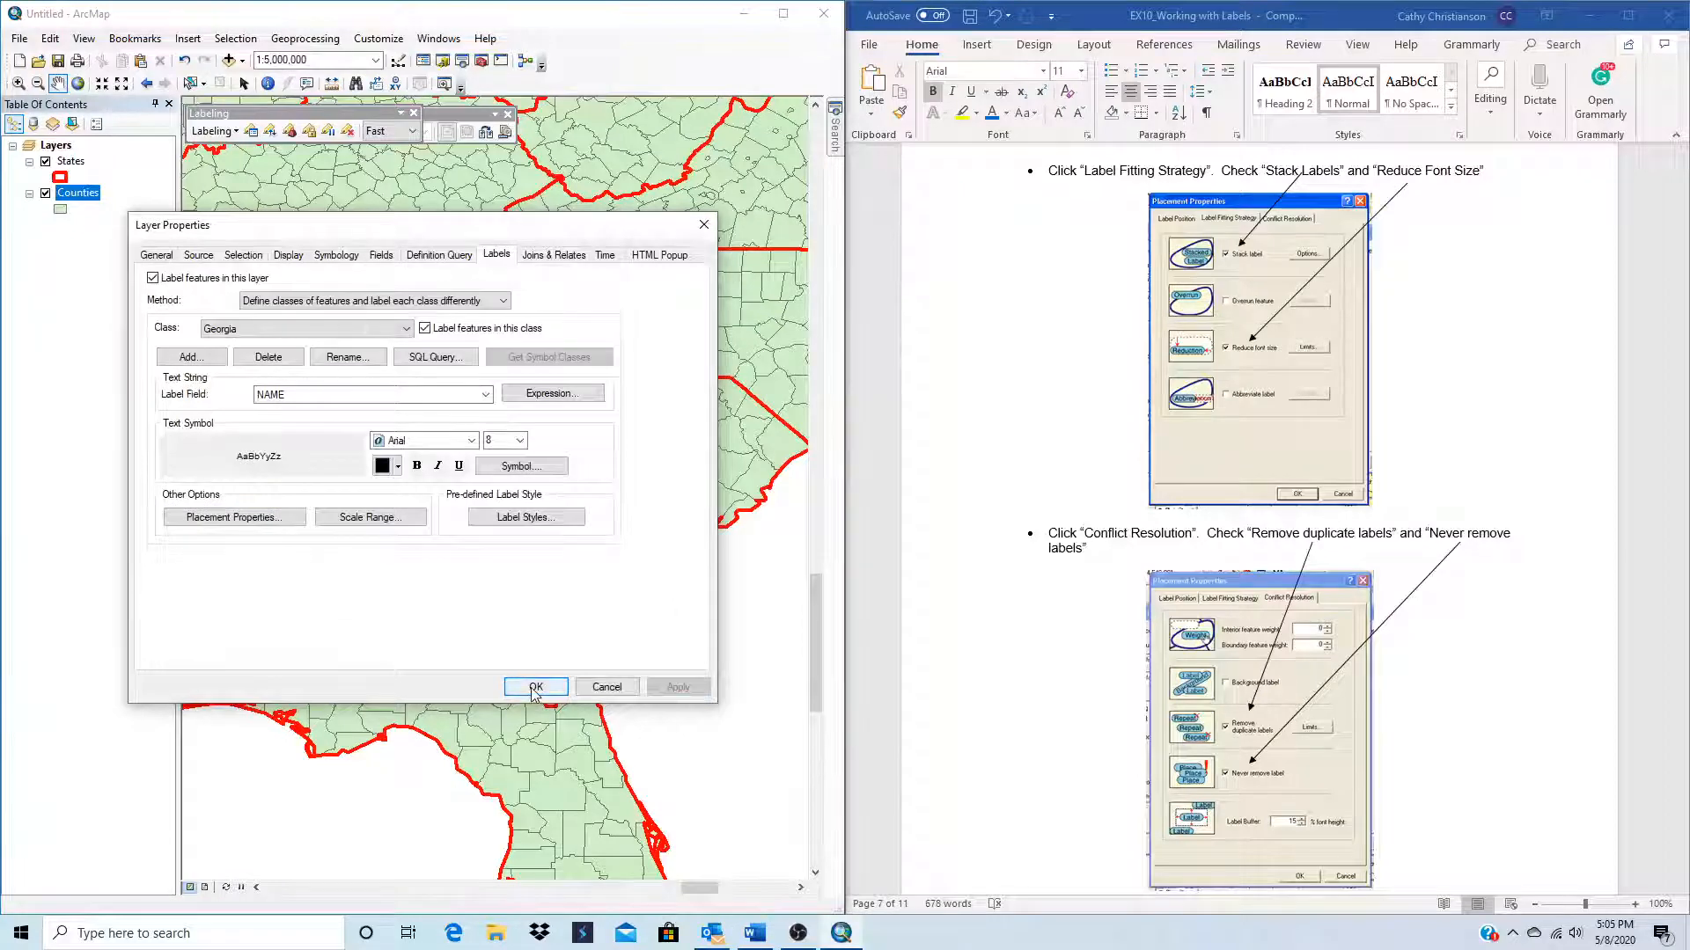
pyautogui.click(535, 687)
# Step: Examine how Georgia's dynamic county labels behave at map scales such as 1:1,500,000, finishing with the whole state in view at 1:3,000,000
pyautogui.scroll(-5, 1074, 774)
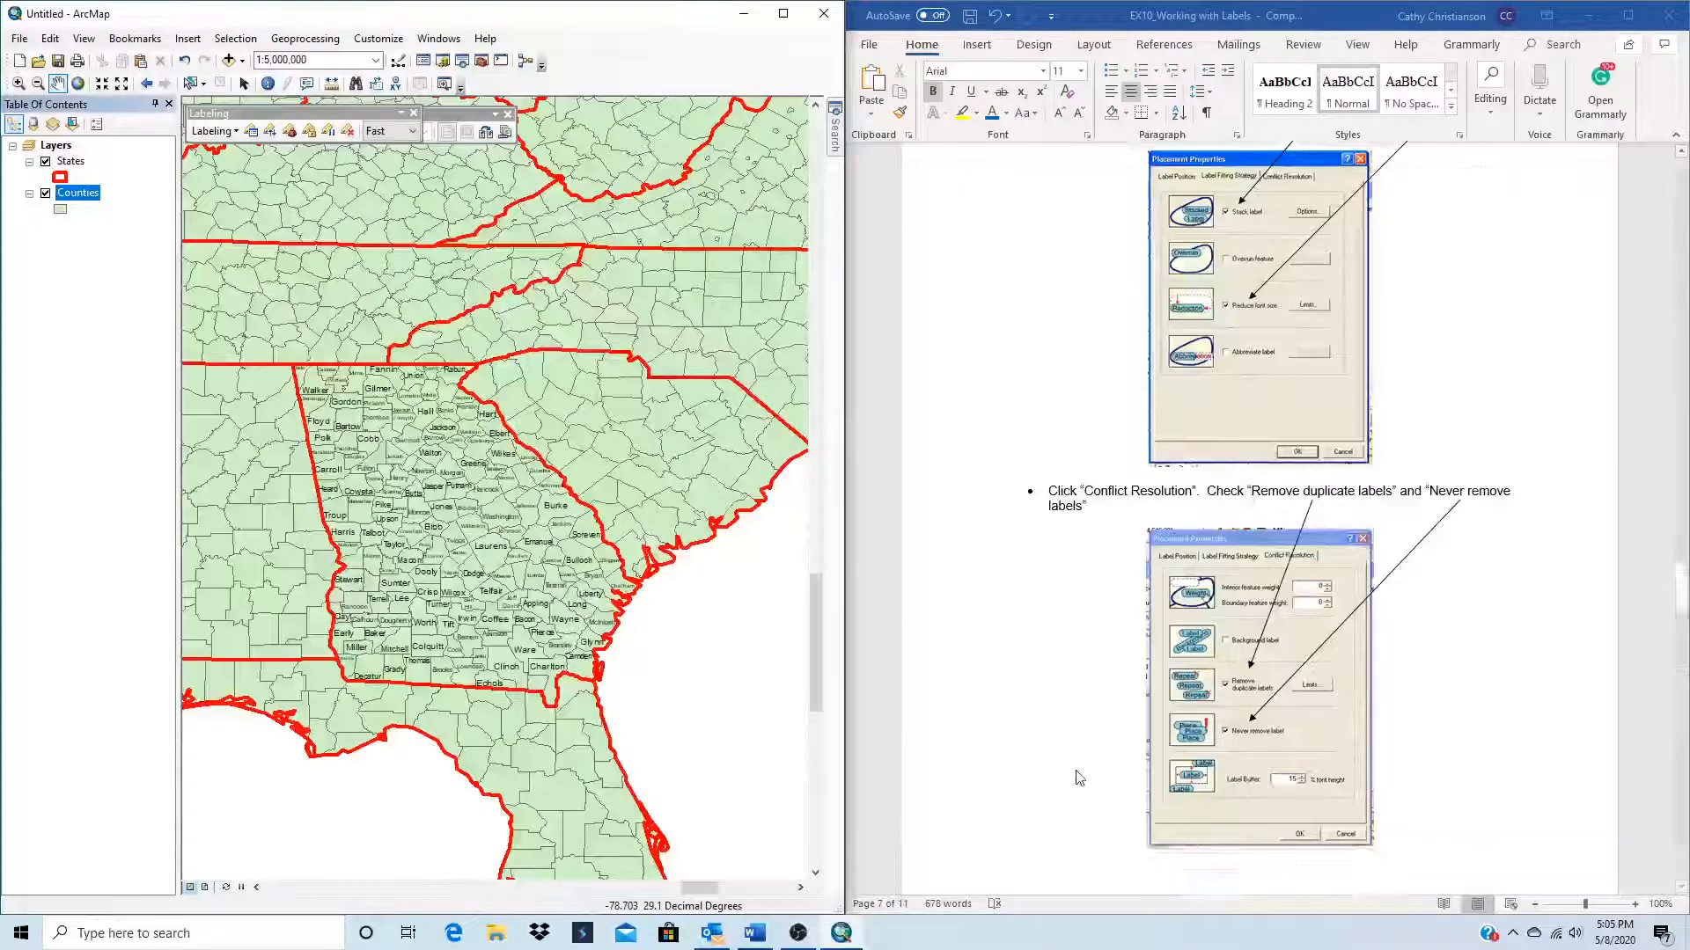
pyautogui.scroll(-6, 1075, 776)
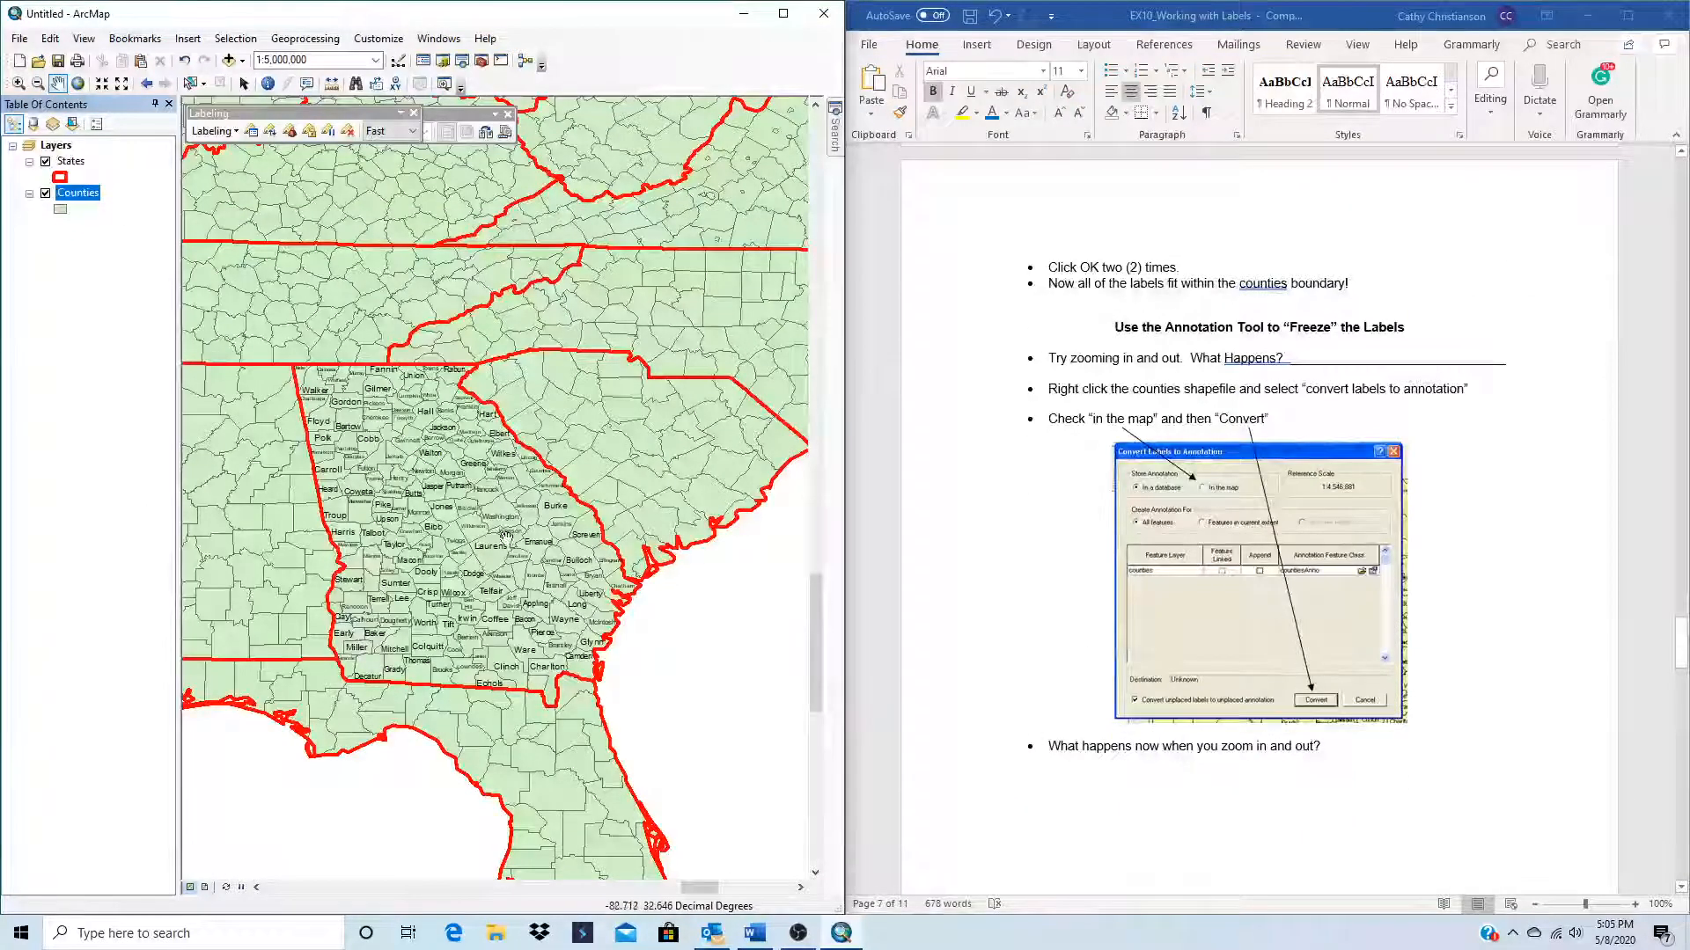
pyautogui.scroll(2, 407, 546)
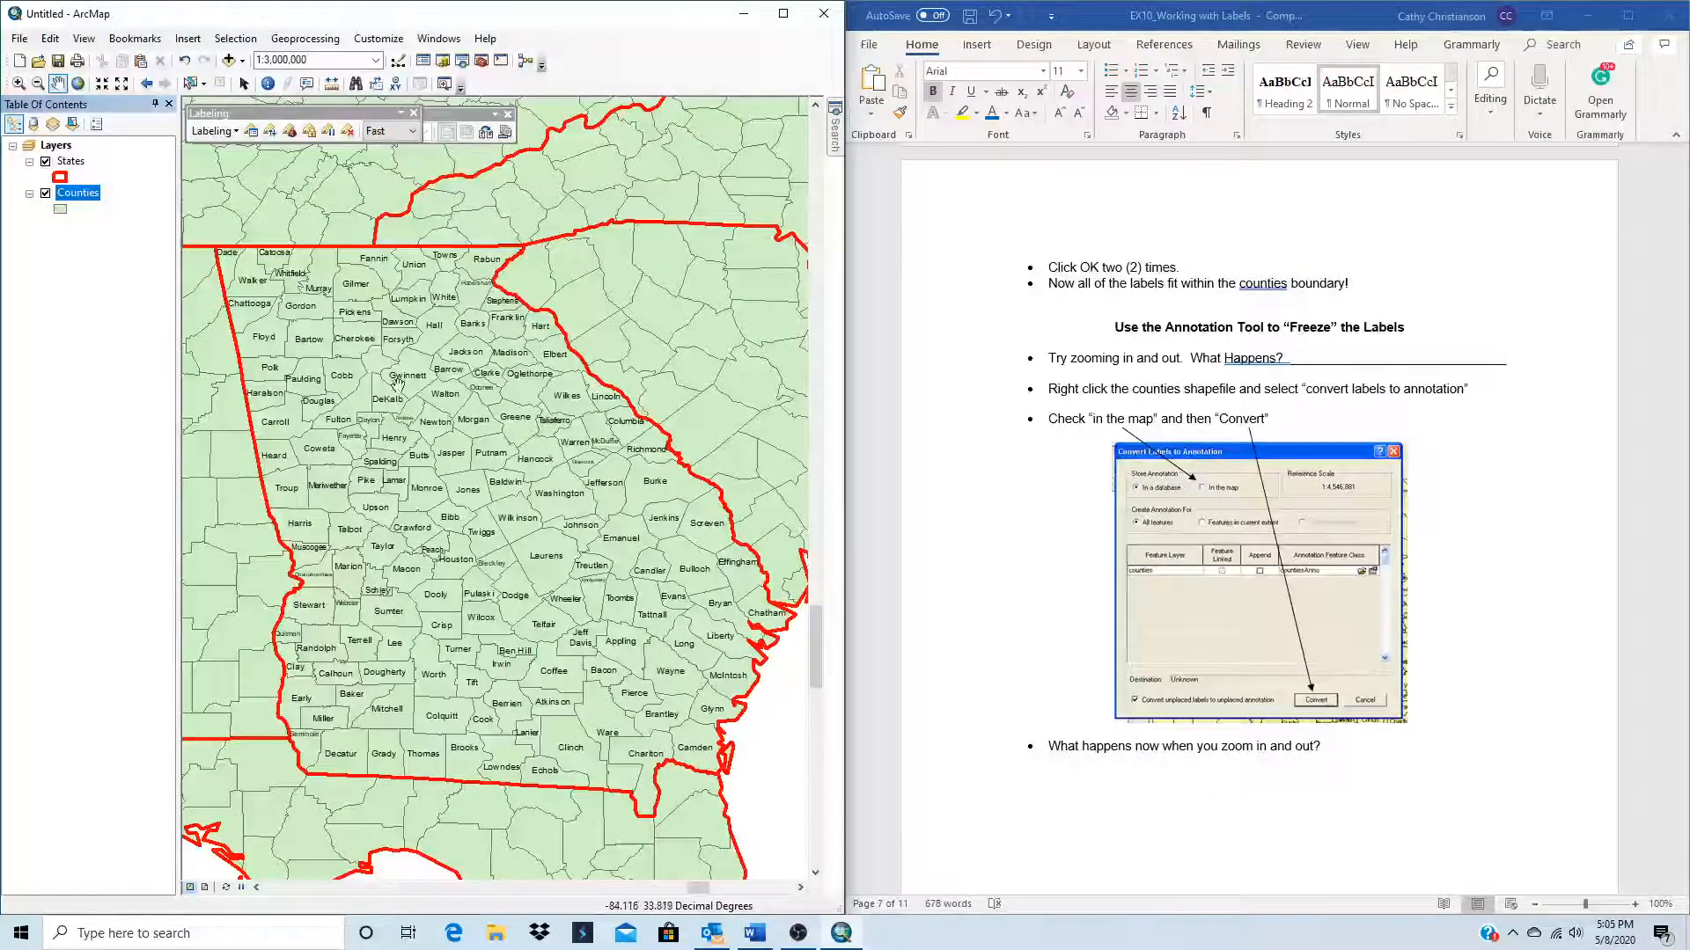
pyautogui.scroll(-1, 359, 519)
pyautogui.scroll(2, 365, 533)
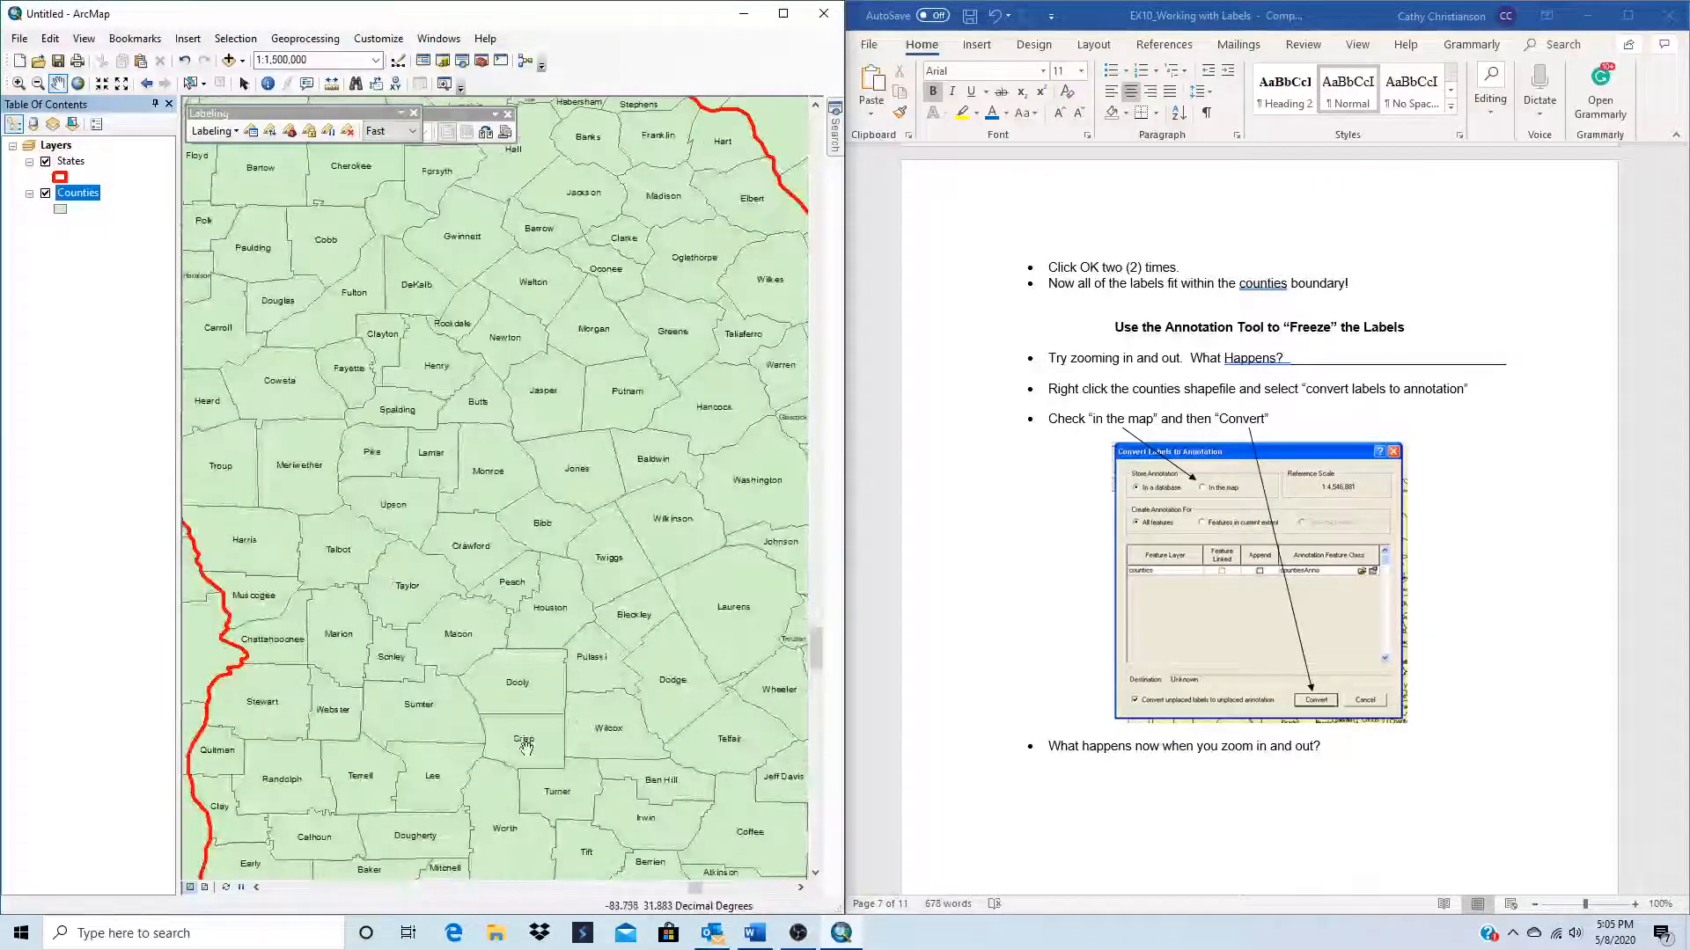
pyautogui.scroll(-1, 430, 718)
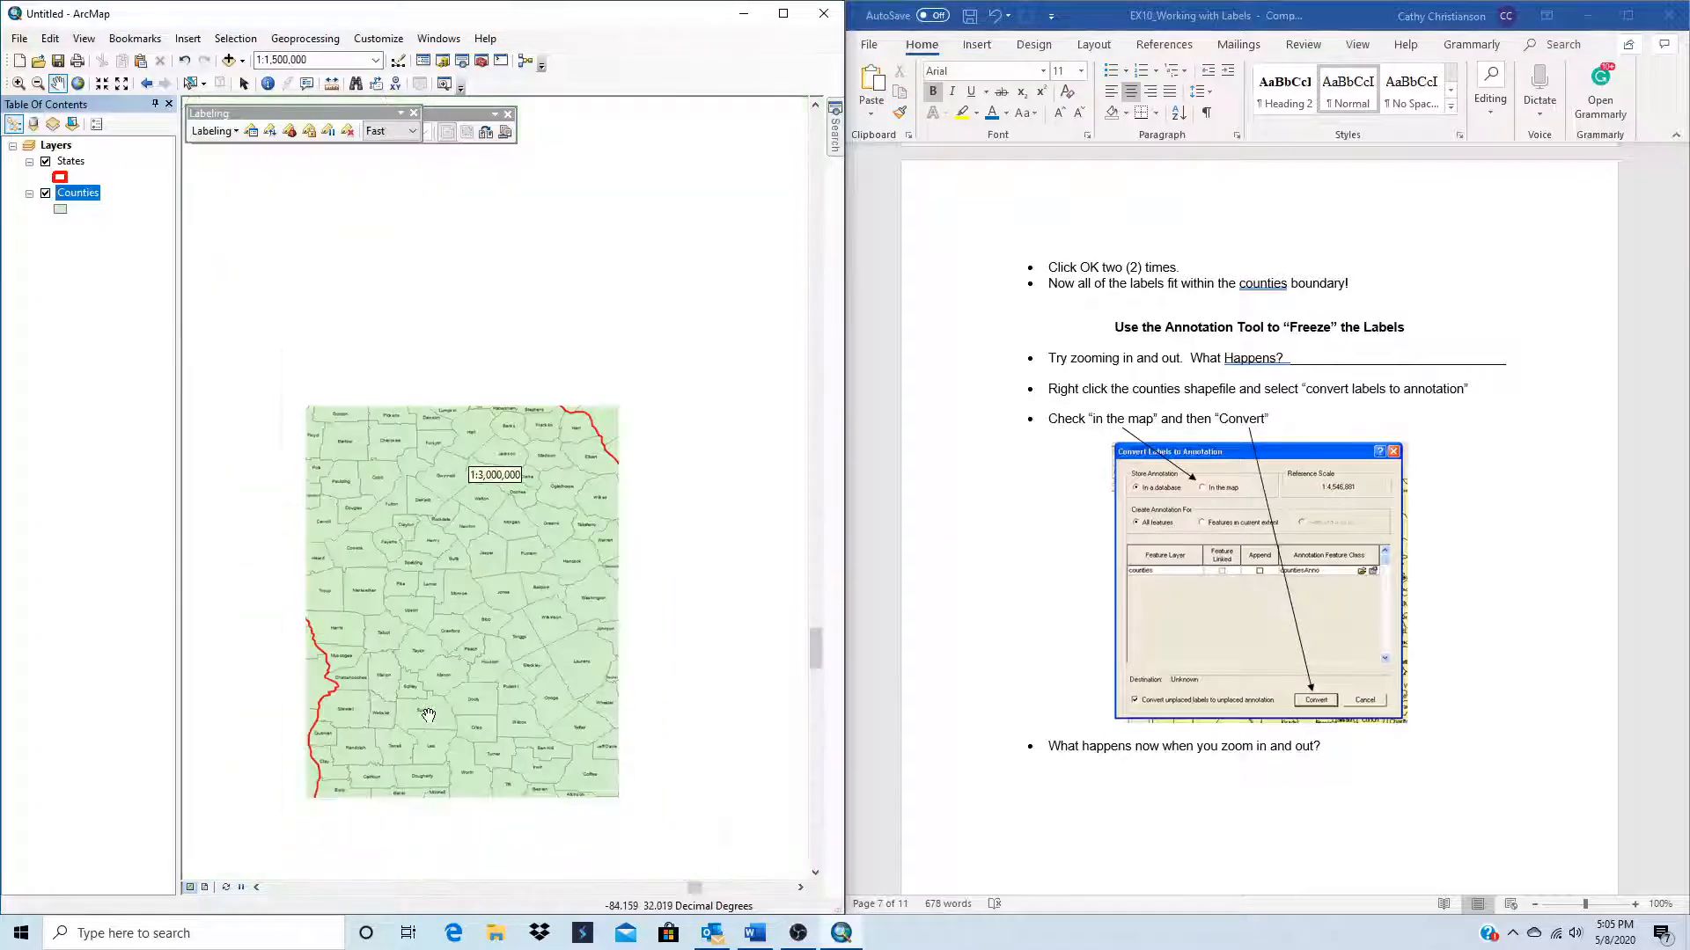
pyautogui.moveTo(407, 371); pyautogui.dragTo(364, 227)
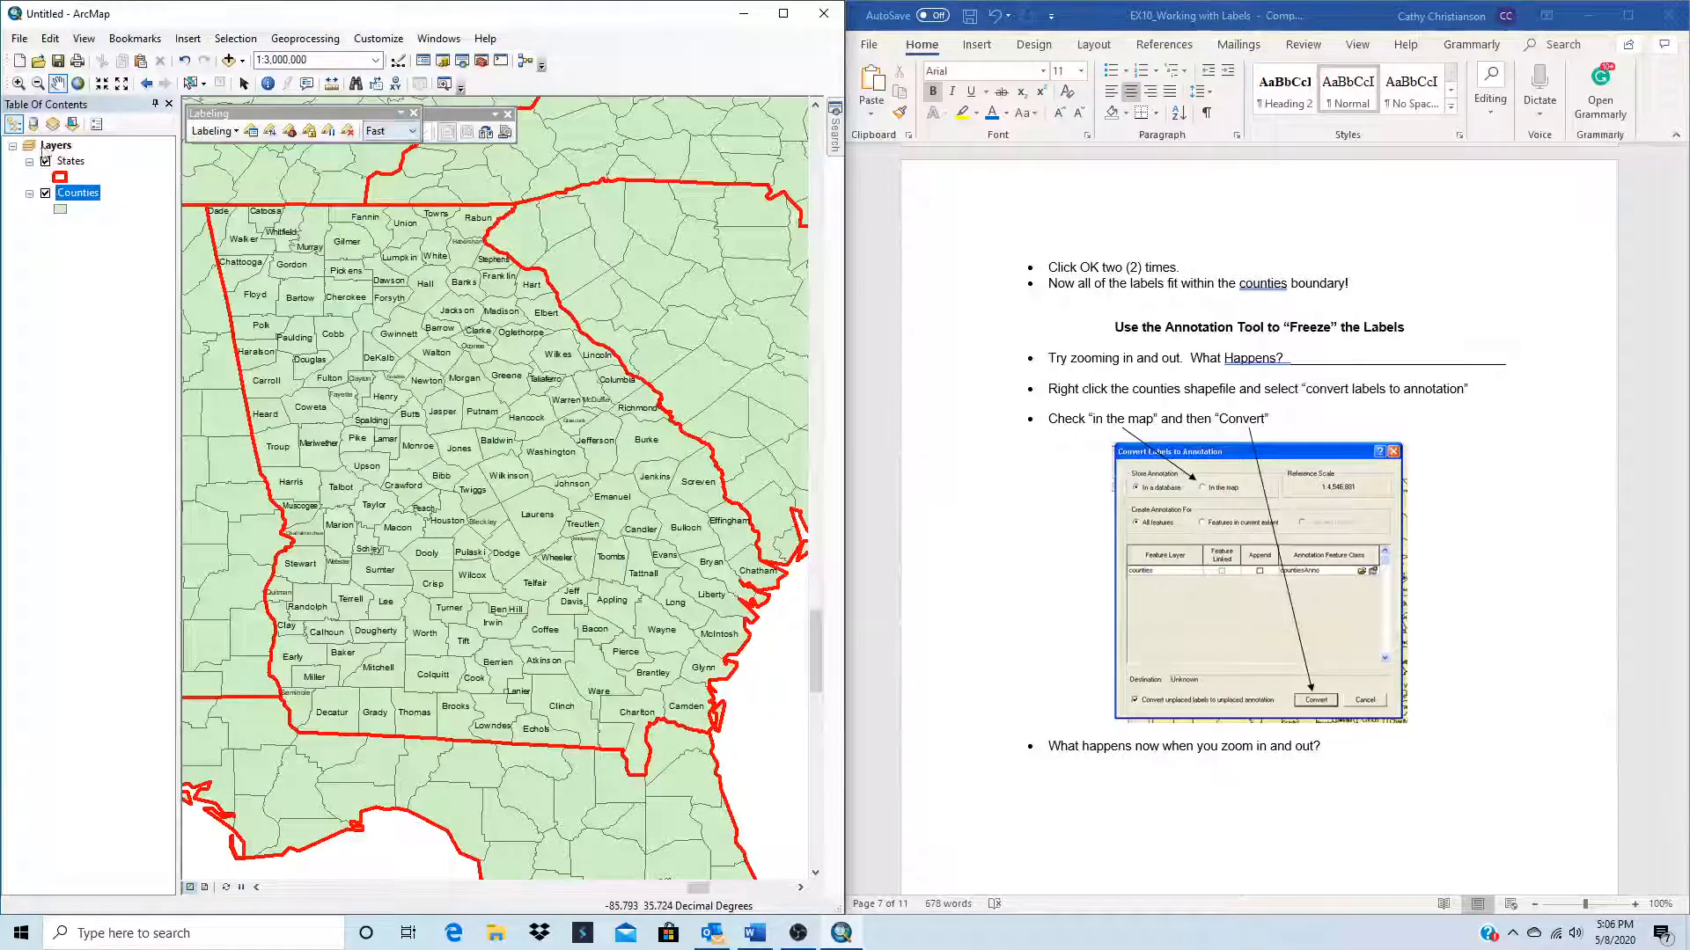
# Step: Convert the Counties layer's labels to annotation stored in the map, for all features
pyautogui.rightClick(70, 193)
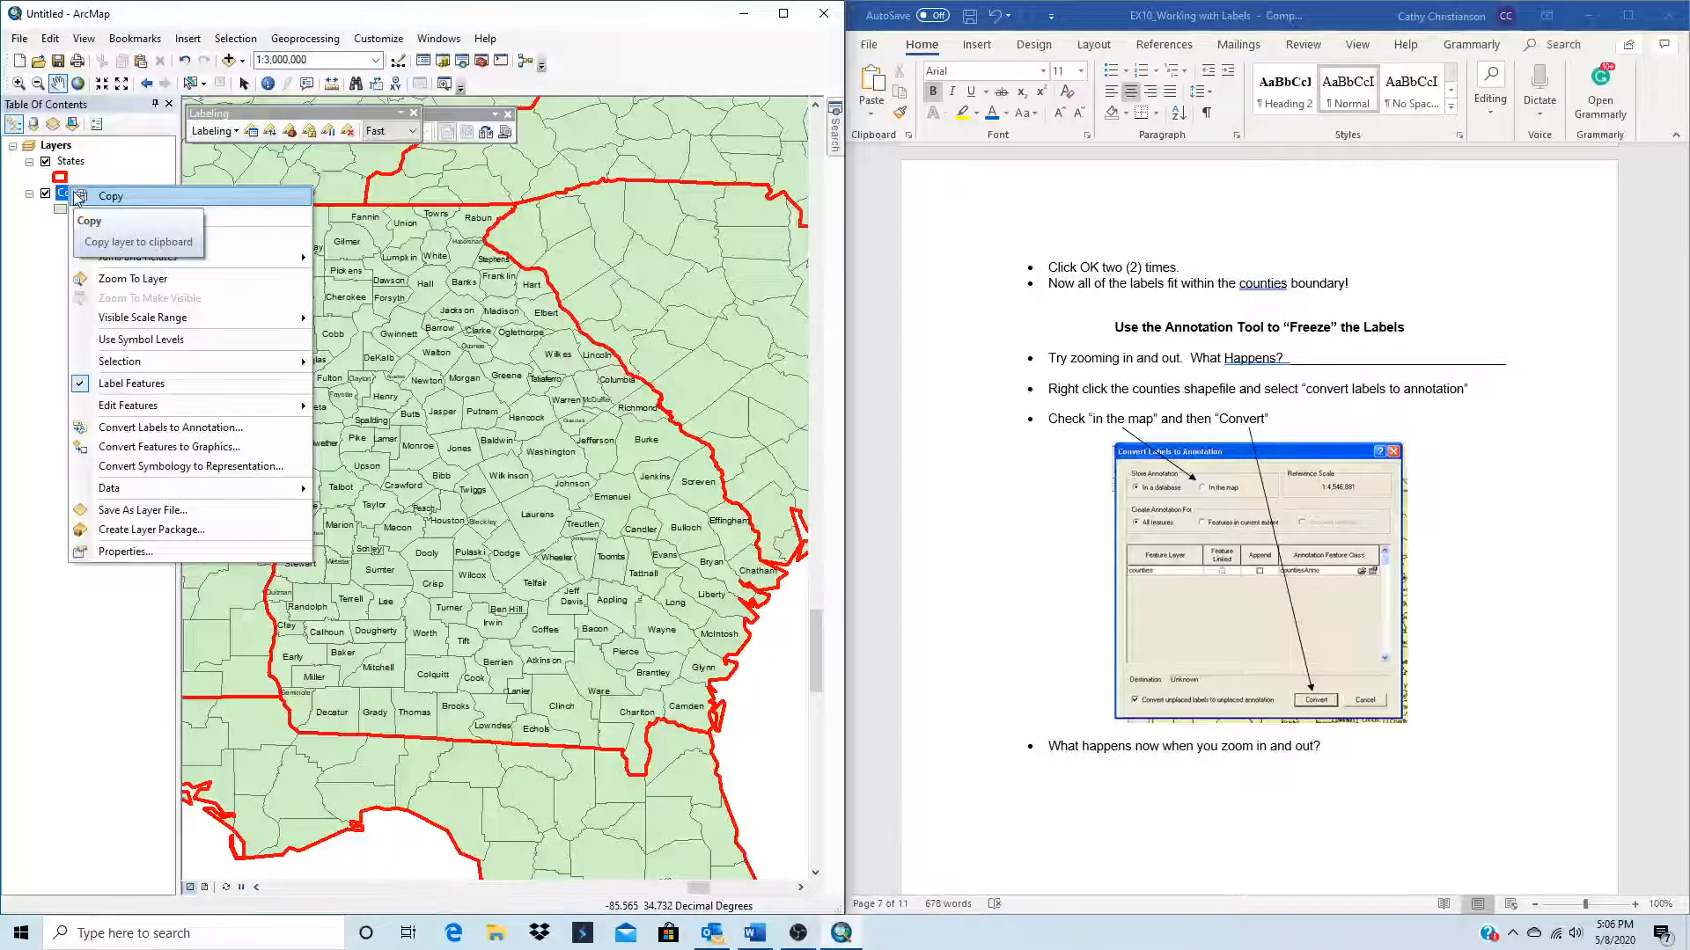
pyautogui.click(137, 429)
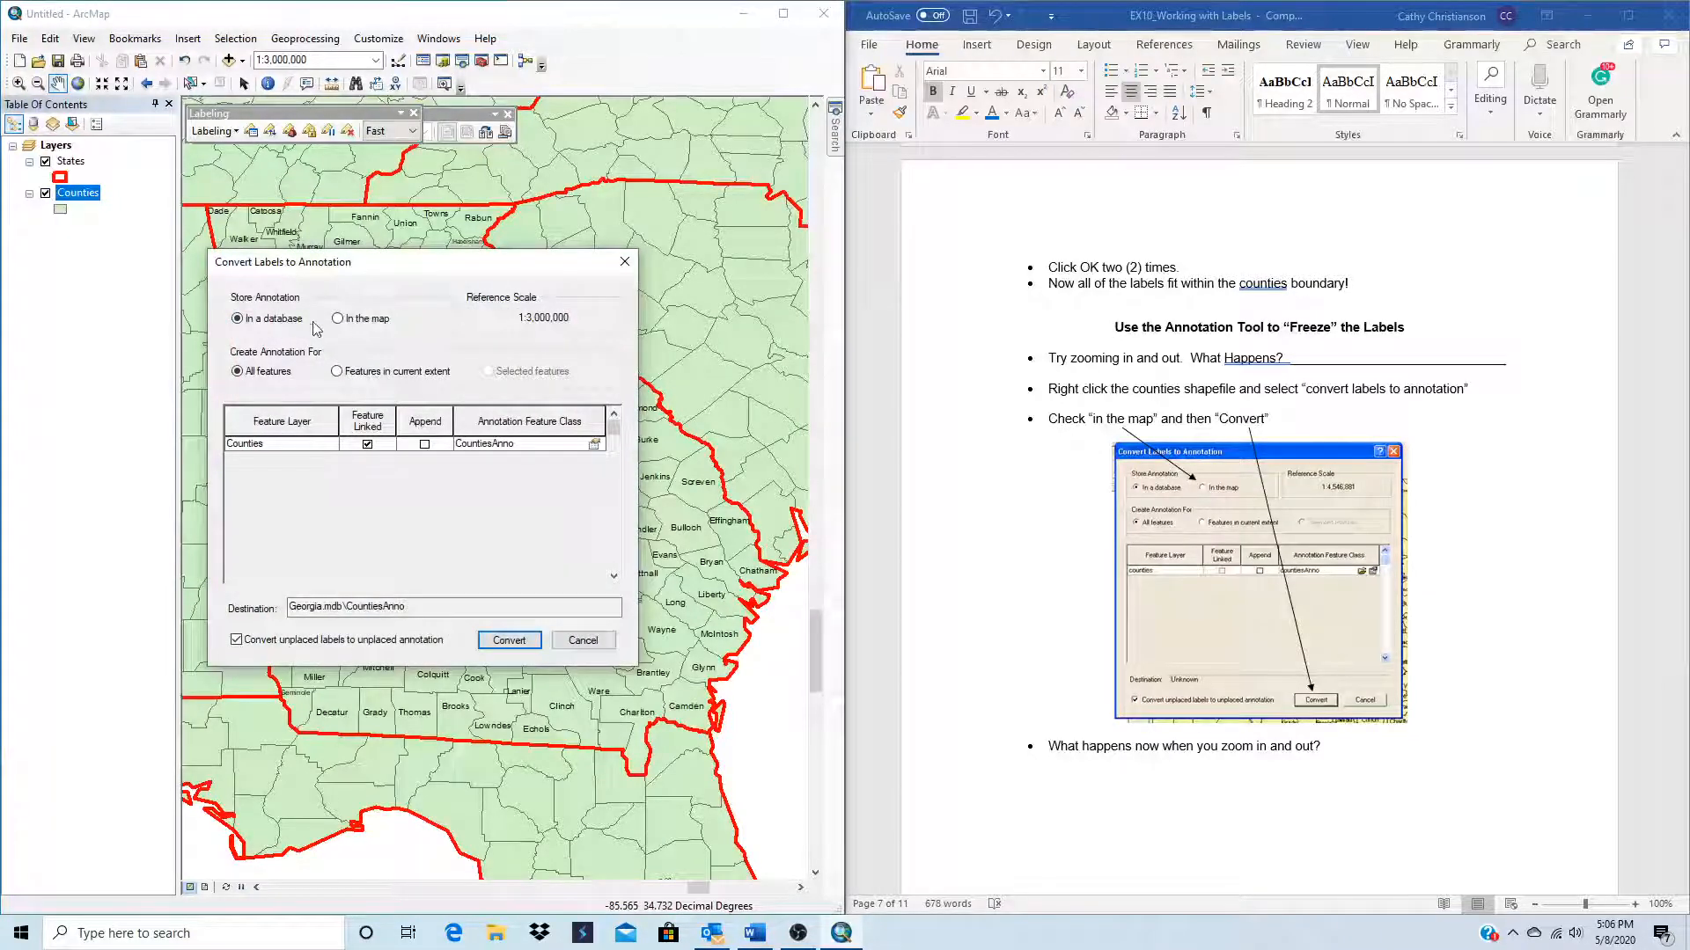
pyautogui.click(340, 320)
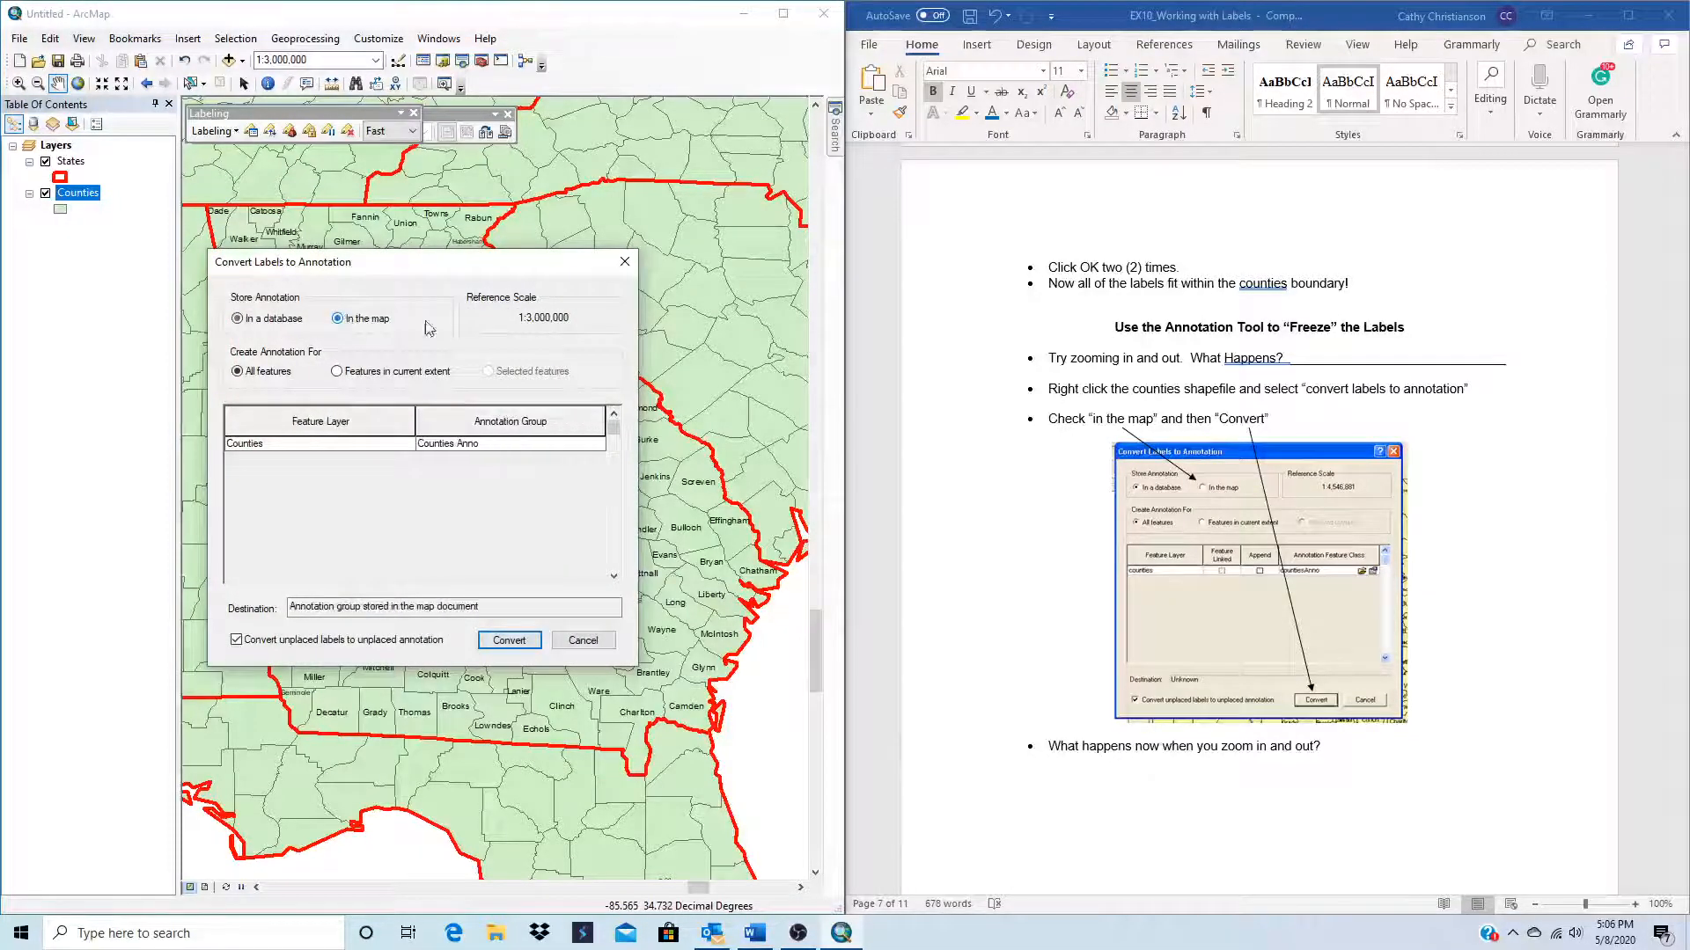
pyautogui.click(507, 639)
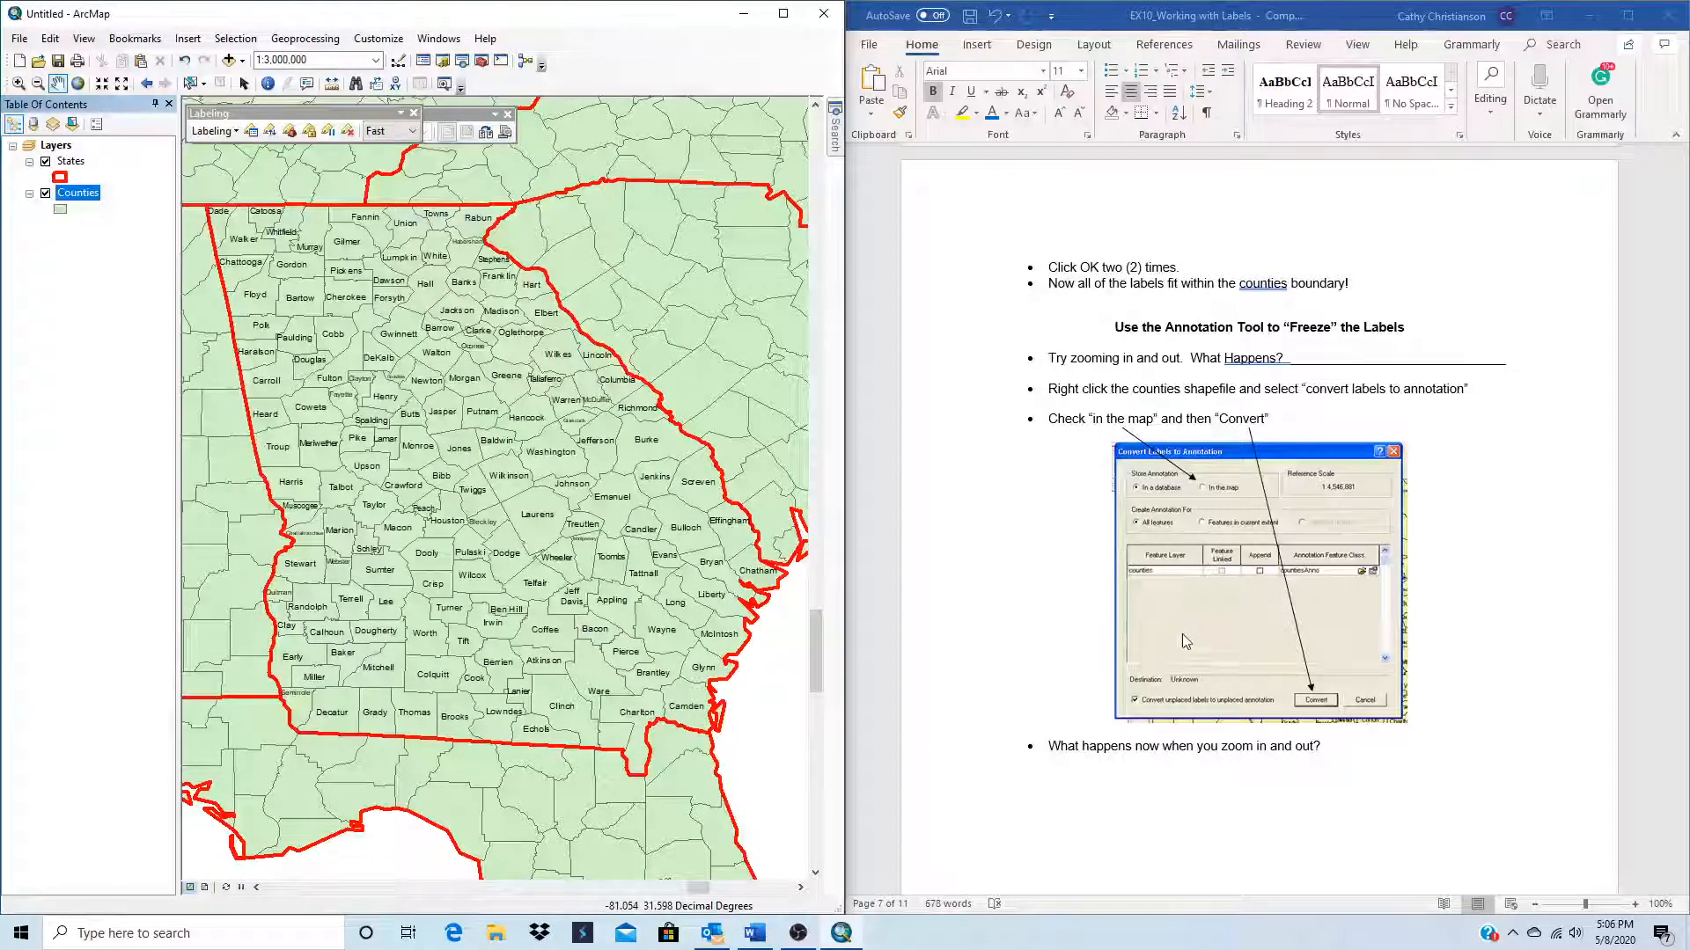
# Step: Examine how the converted county annotation behaves at larger and smaller map scales, from 1:6,000,000 to 1:1,500,000
pyautogui.scroll(1, 472, 542)
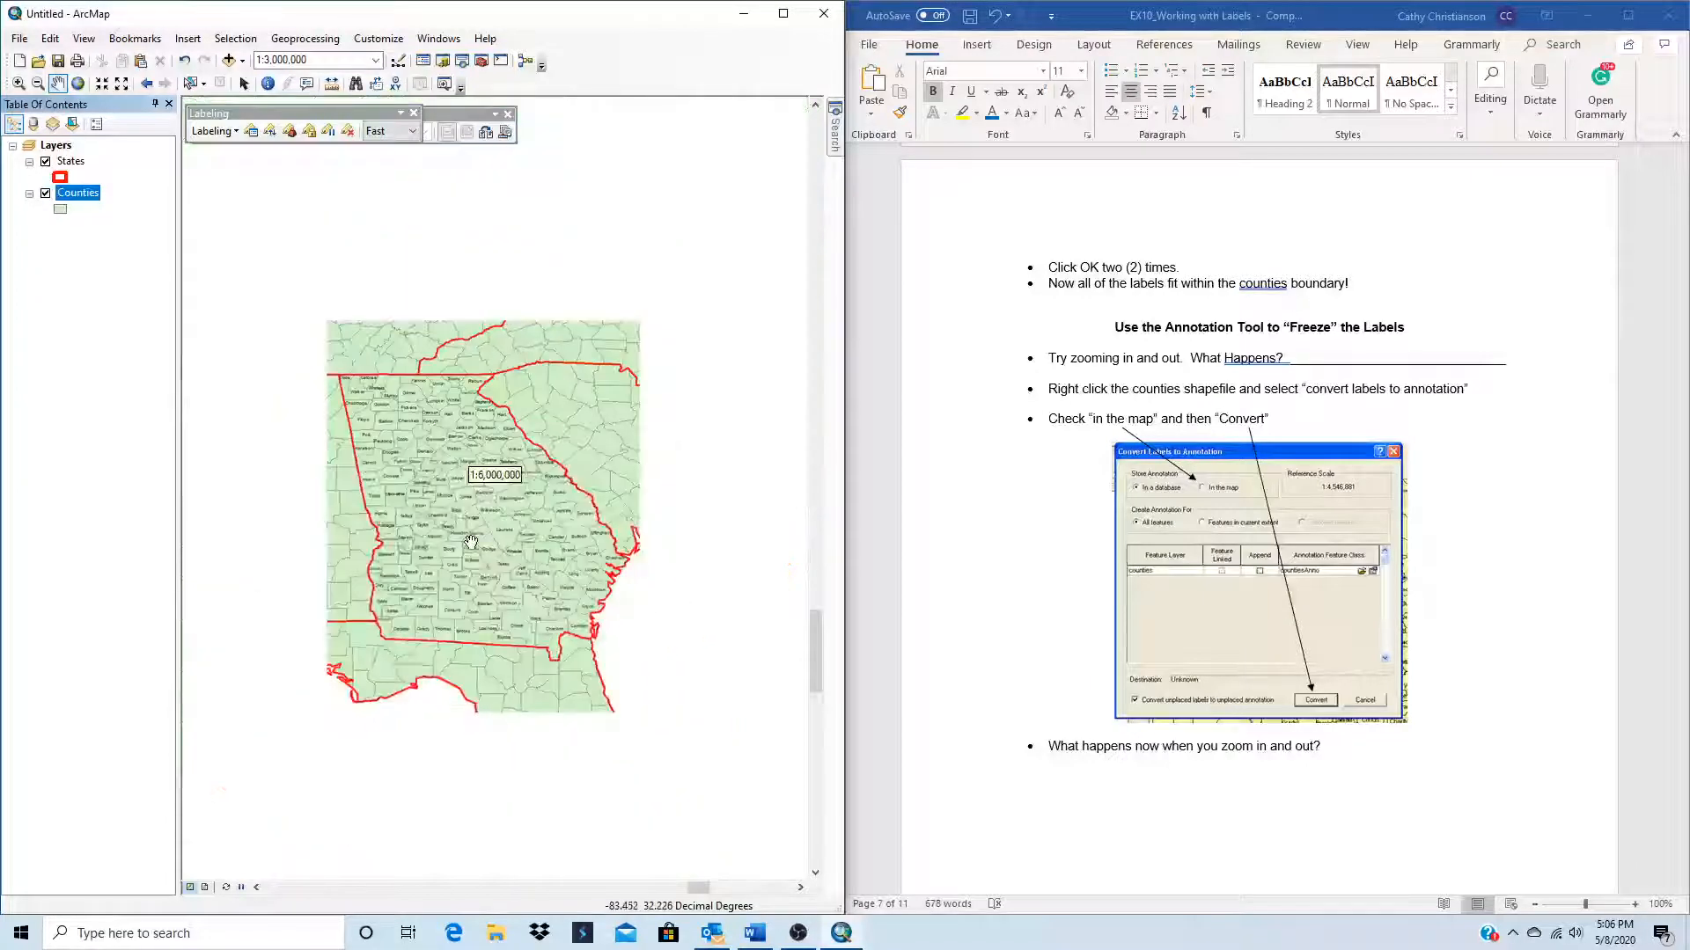
pyautogui.scroll(-1, 472, 542)
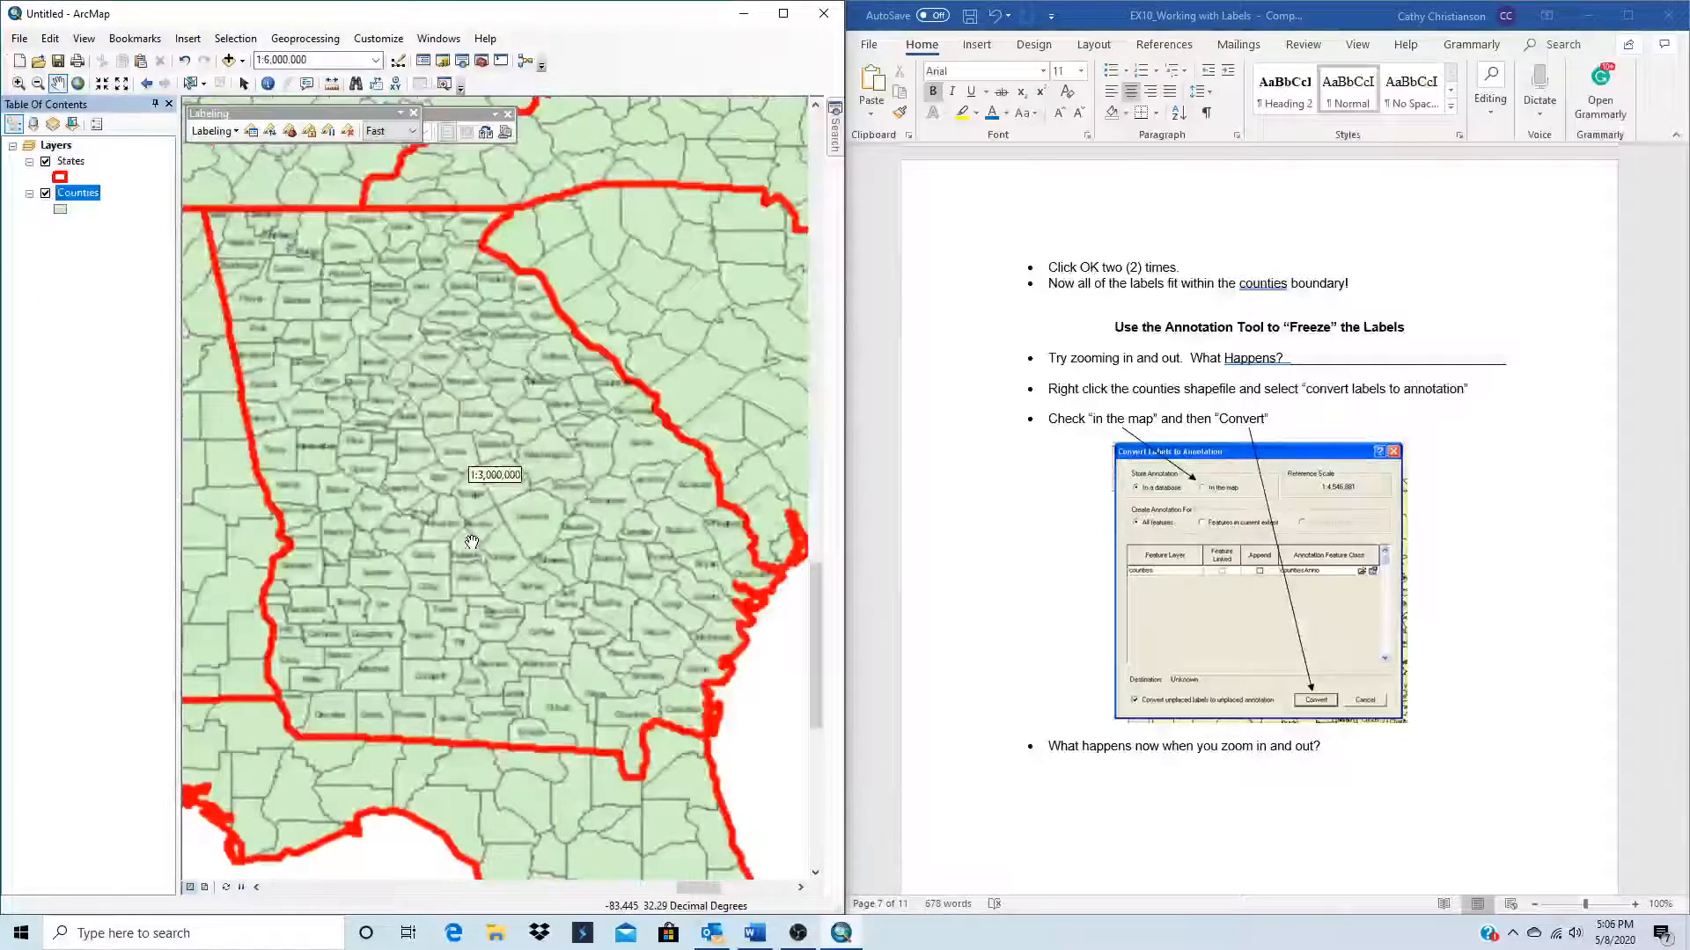
pyautogui.scroll(-1, 472, 542)
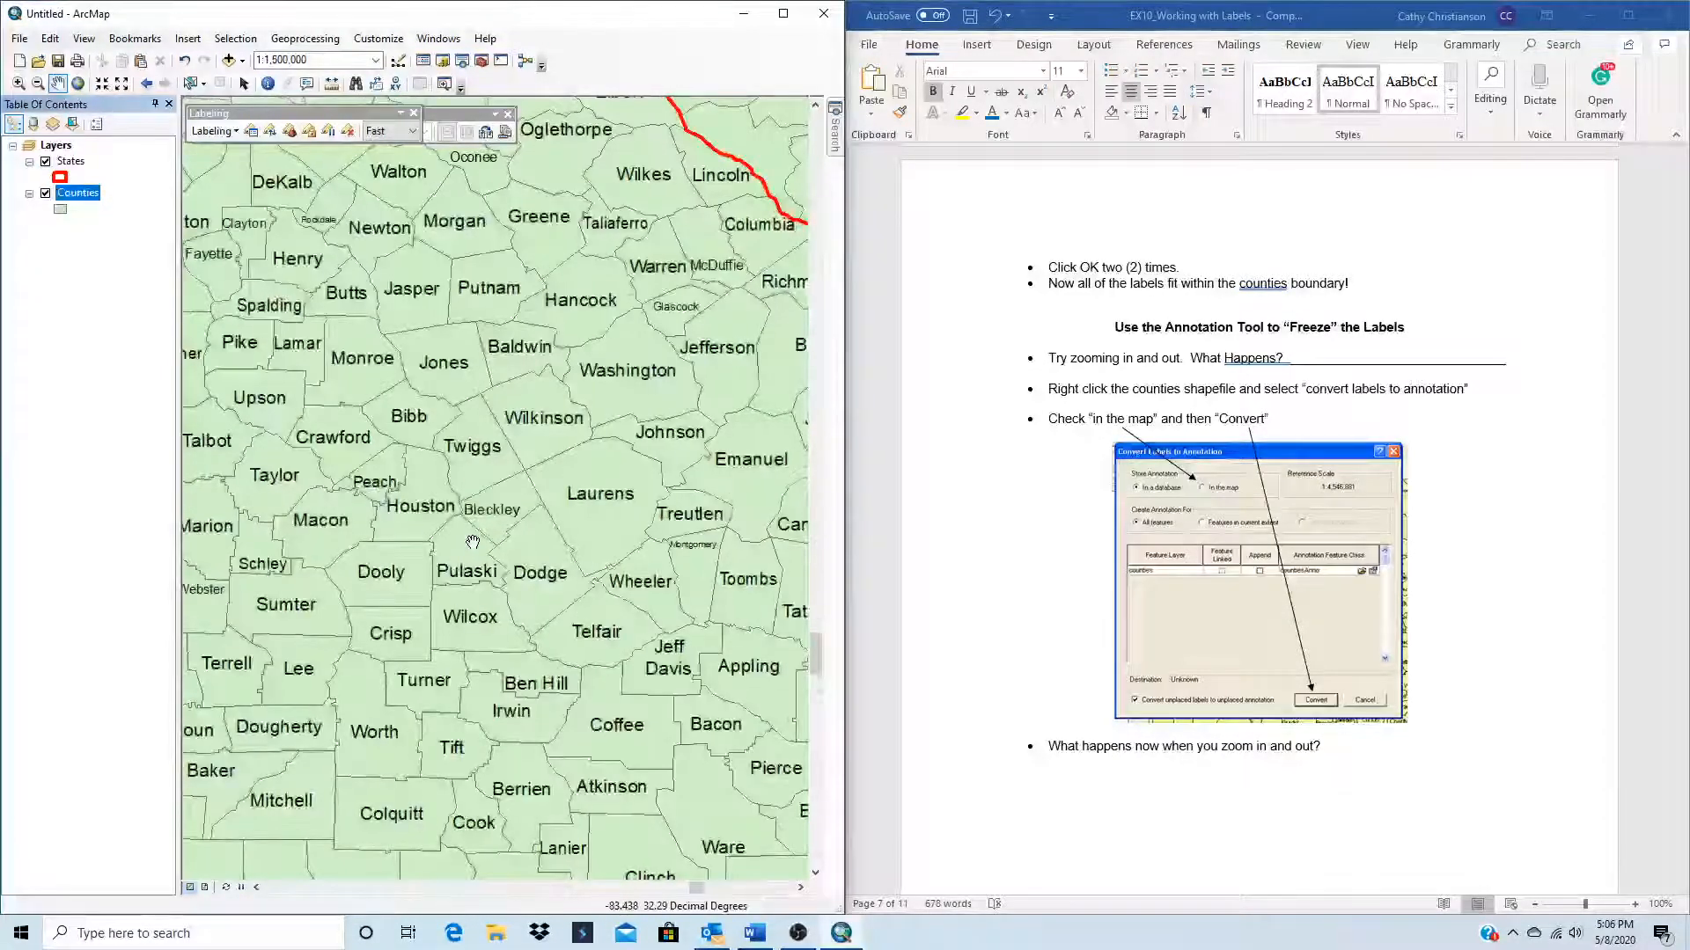
pyautogui.scroll(-1, 475, 546)
pyautogui.scroll(2, 477, 550)
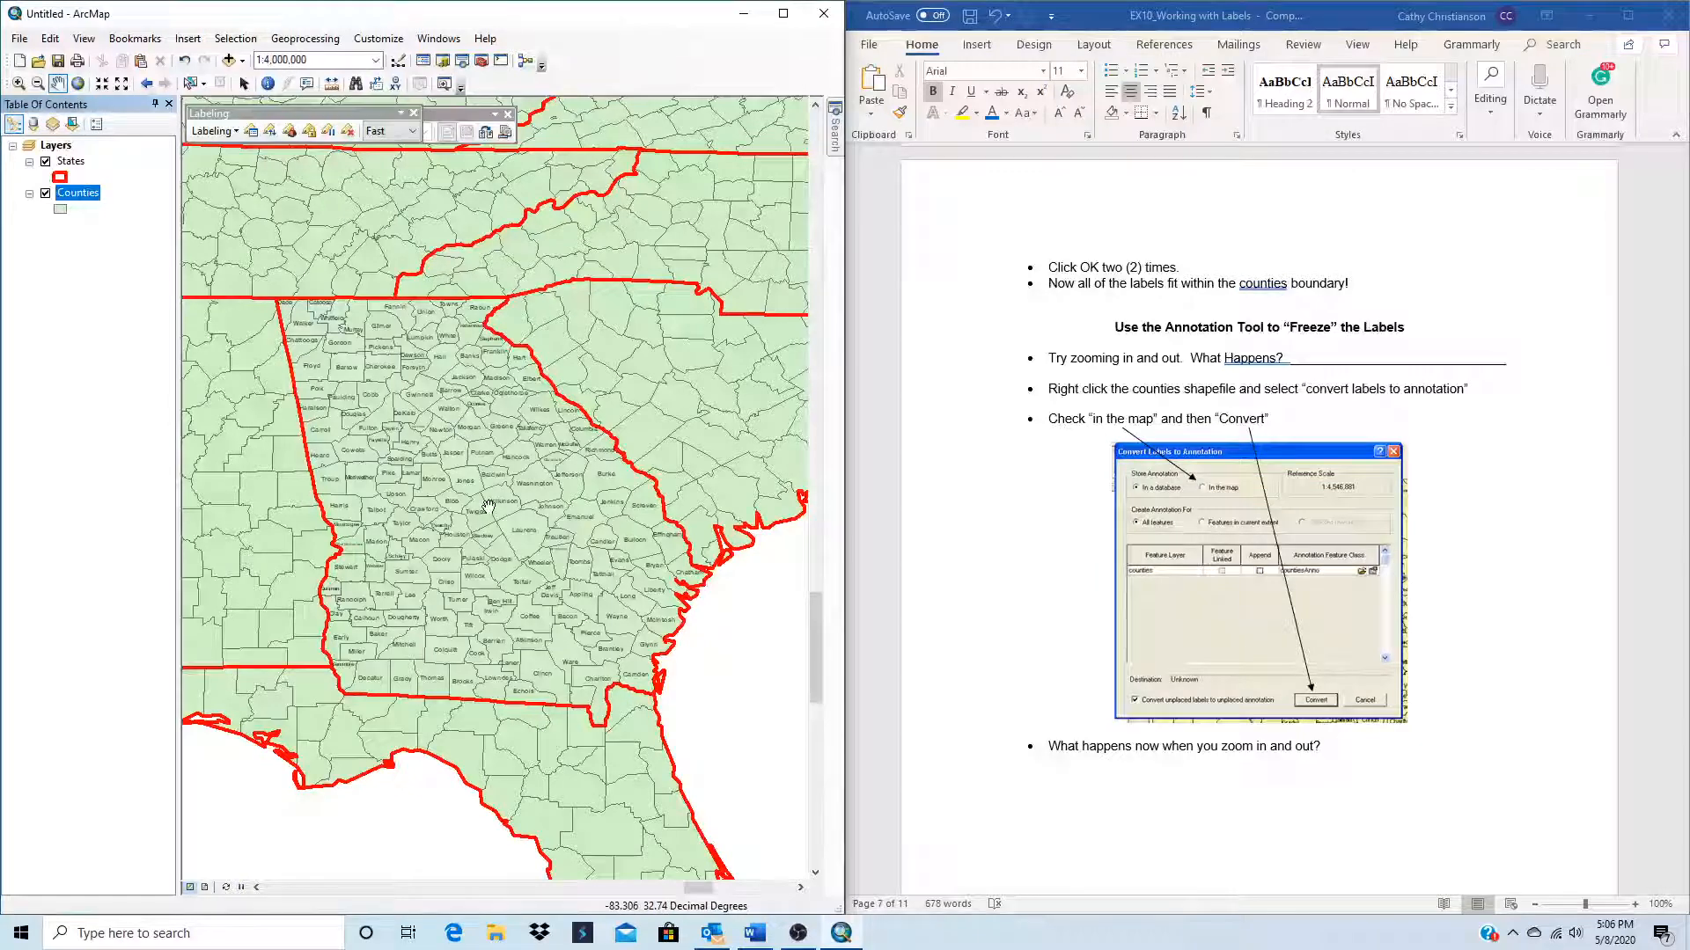
# Step: Remove the Counties Anno annotation group from the Layers data frame's properties and apply the change
pyautogui.scroll(-5, 1222, 752)
pyautogui.scroll(-10, 1221, 752)
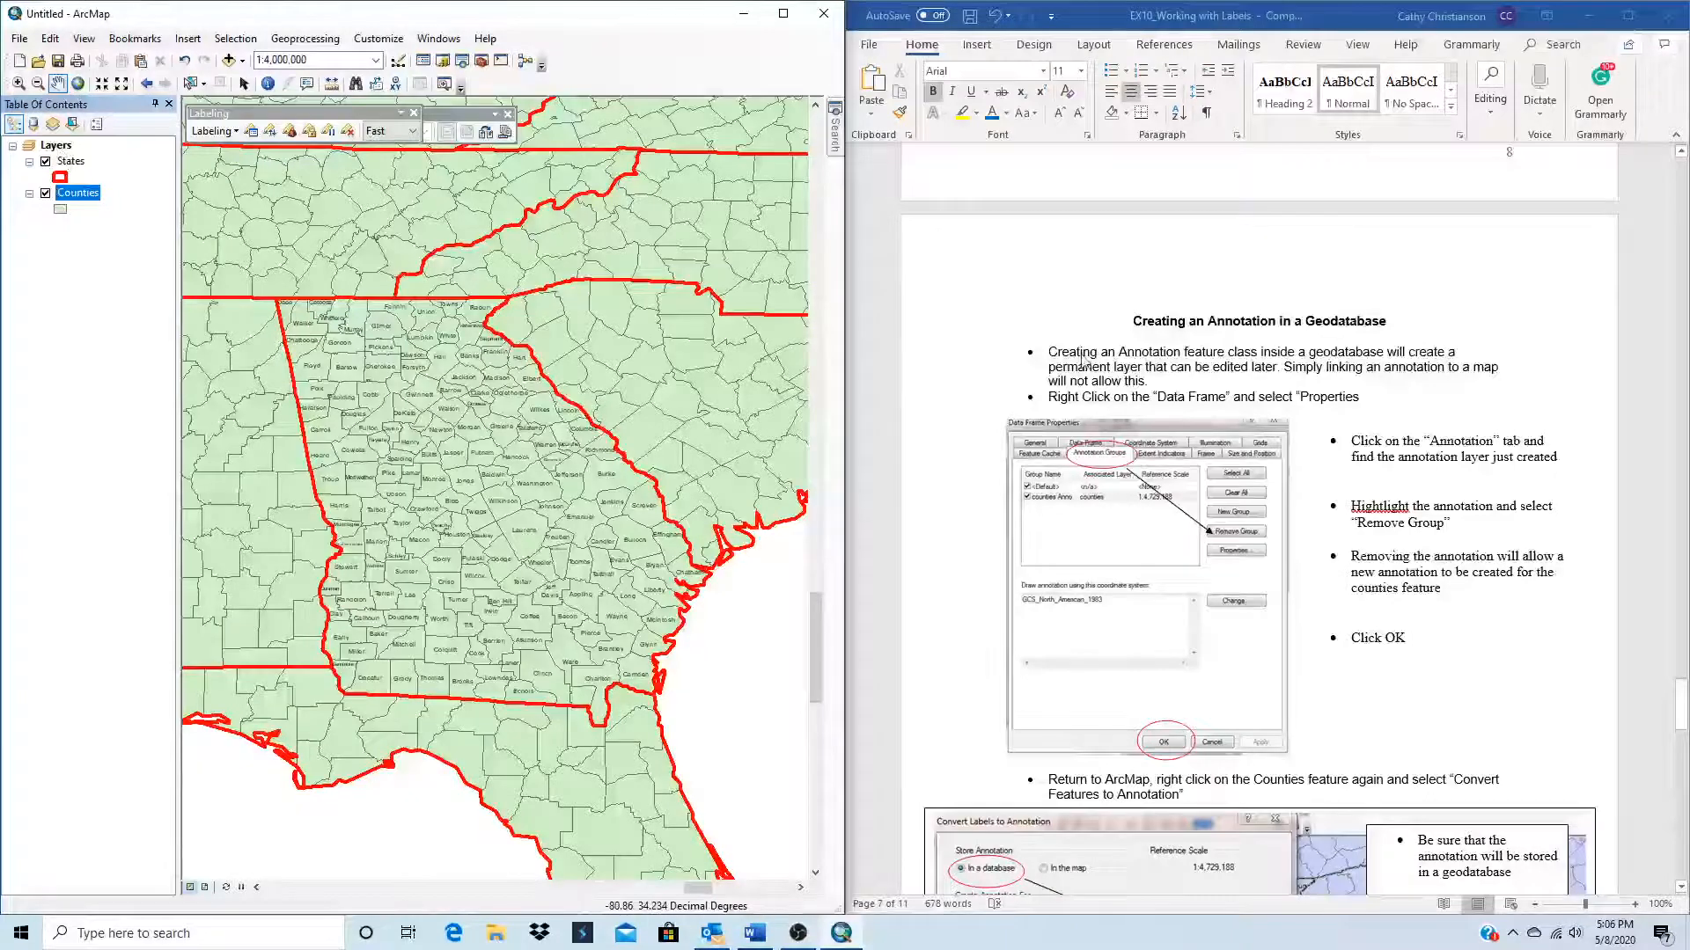
pyautogui.click(72, 147)
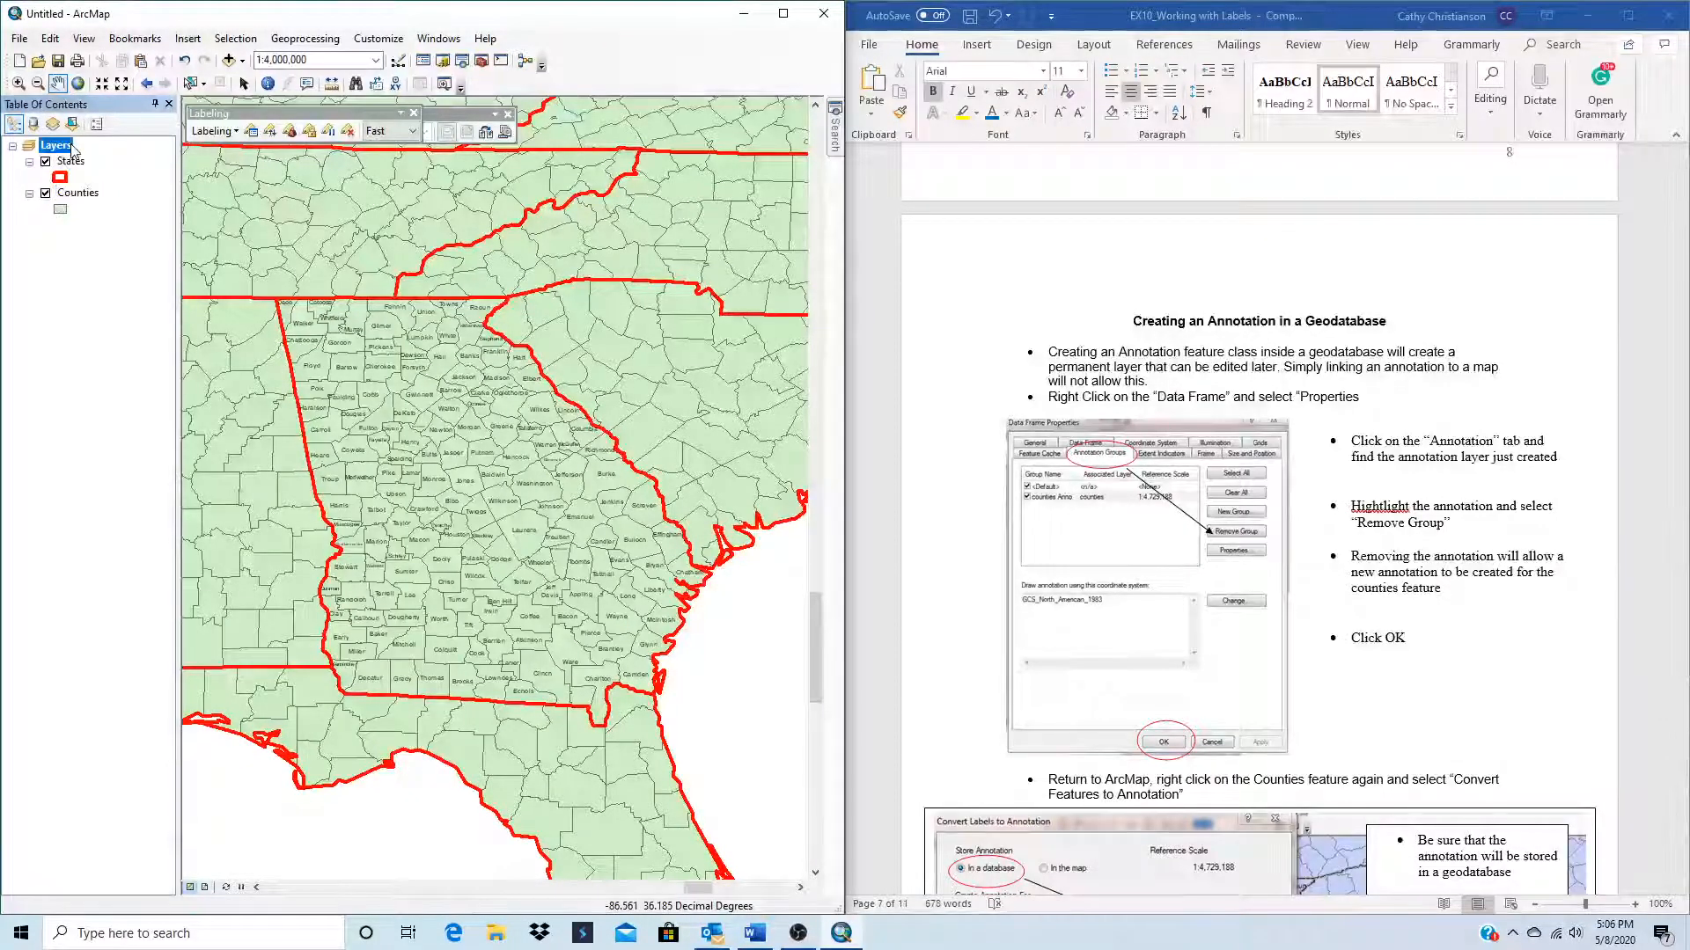
pyautogui.rightClick(73, 149)
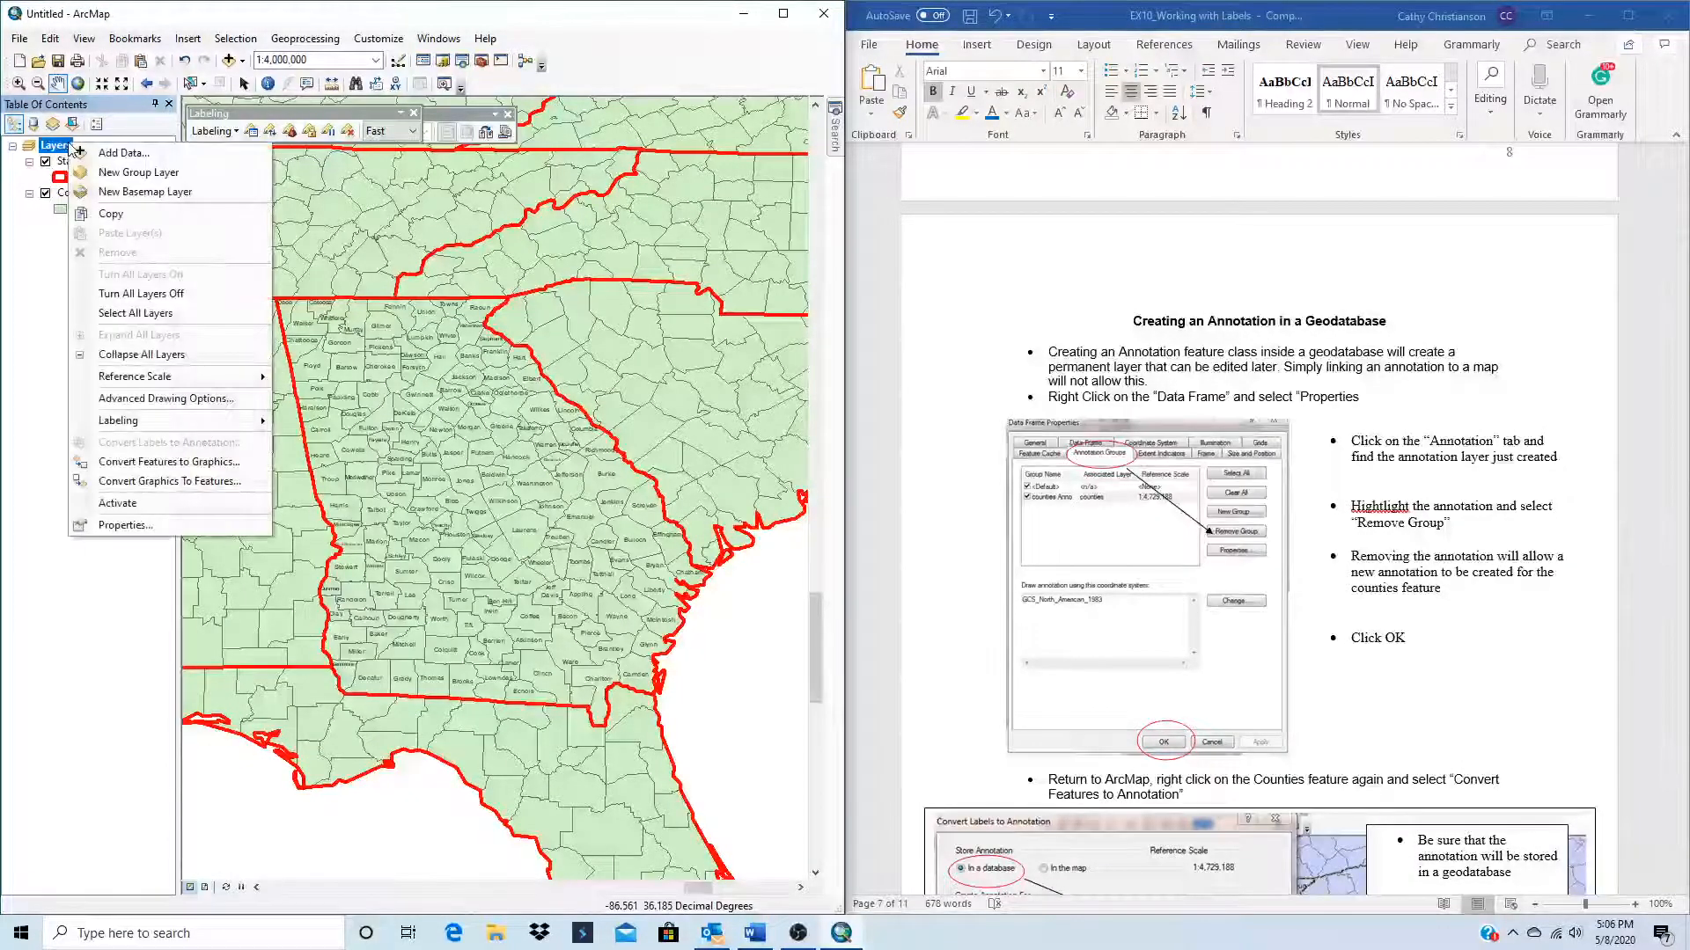
pyautogui.click(117, 525)
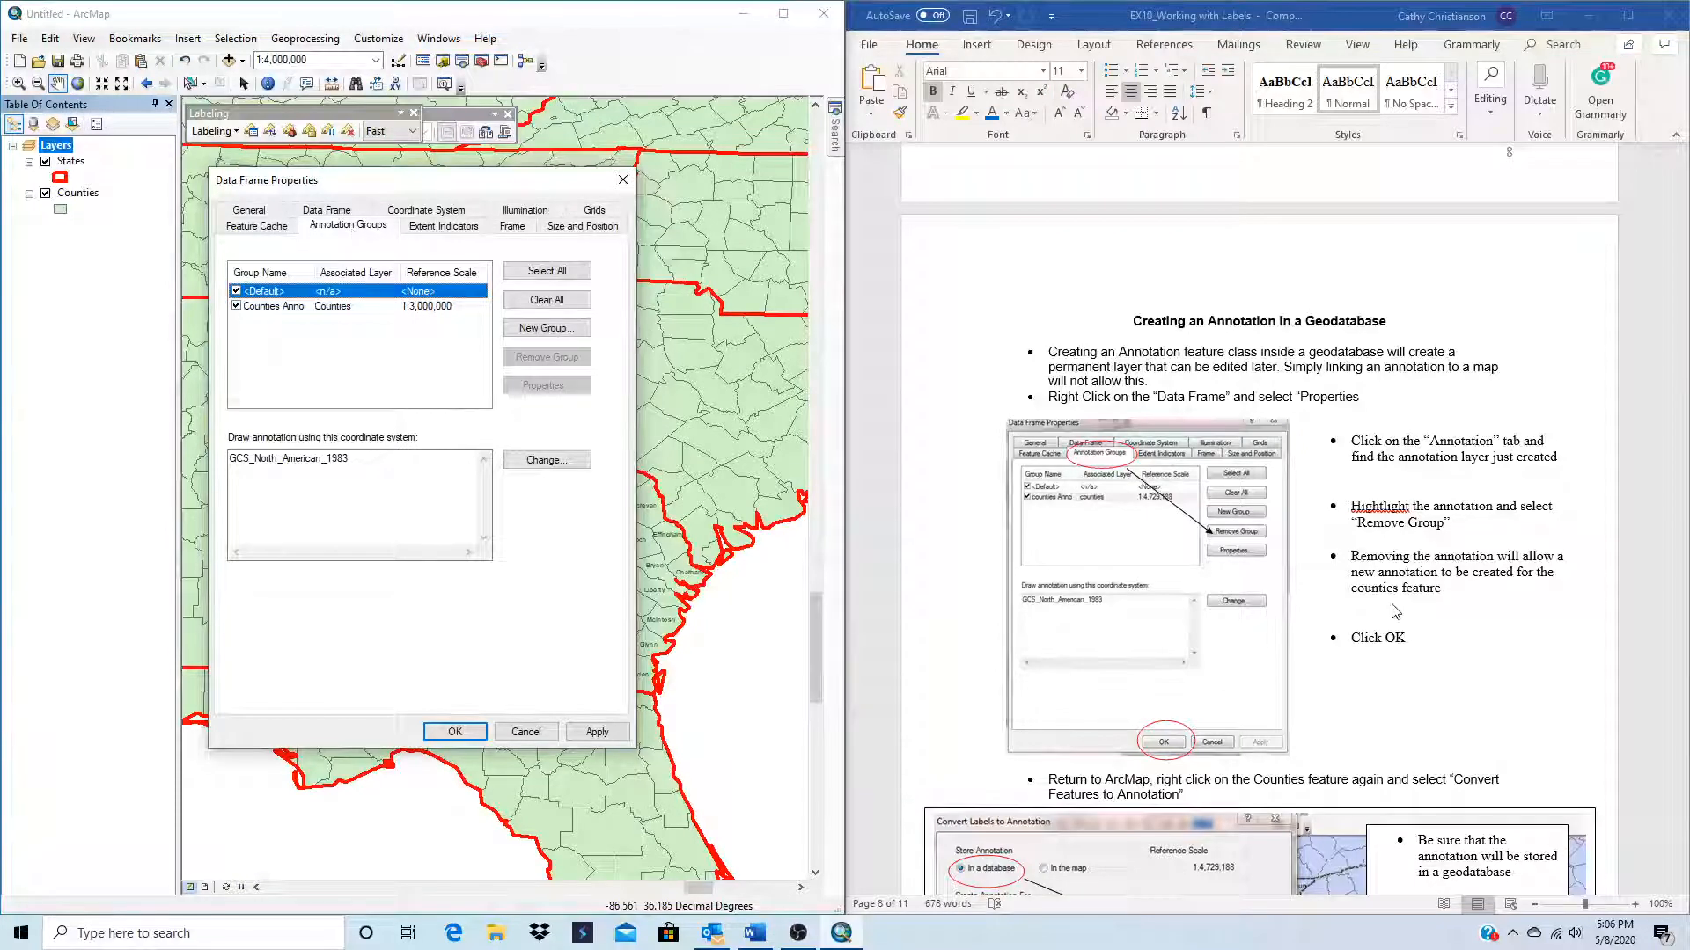
pyautogui.click(267, 307)
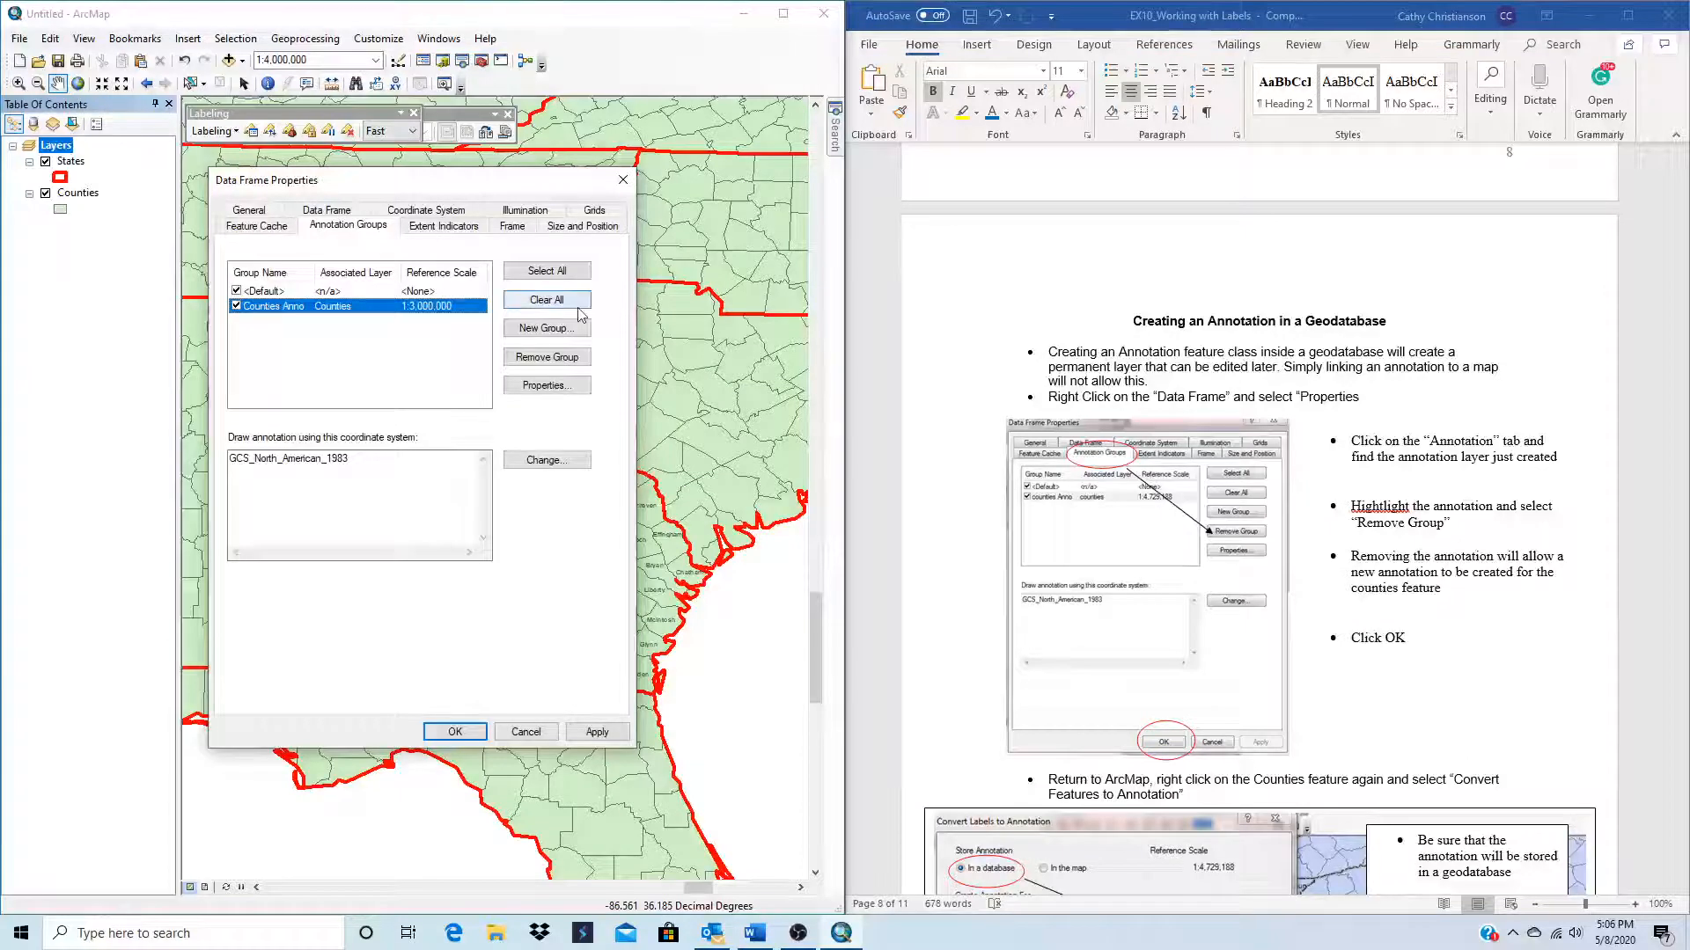
pyautogui.click(543, 361)
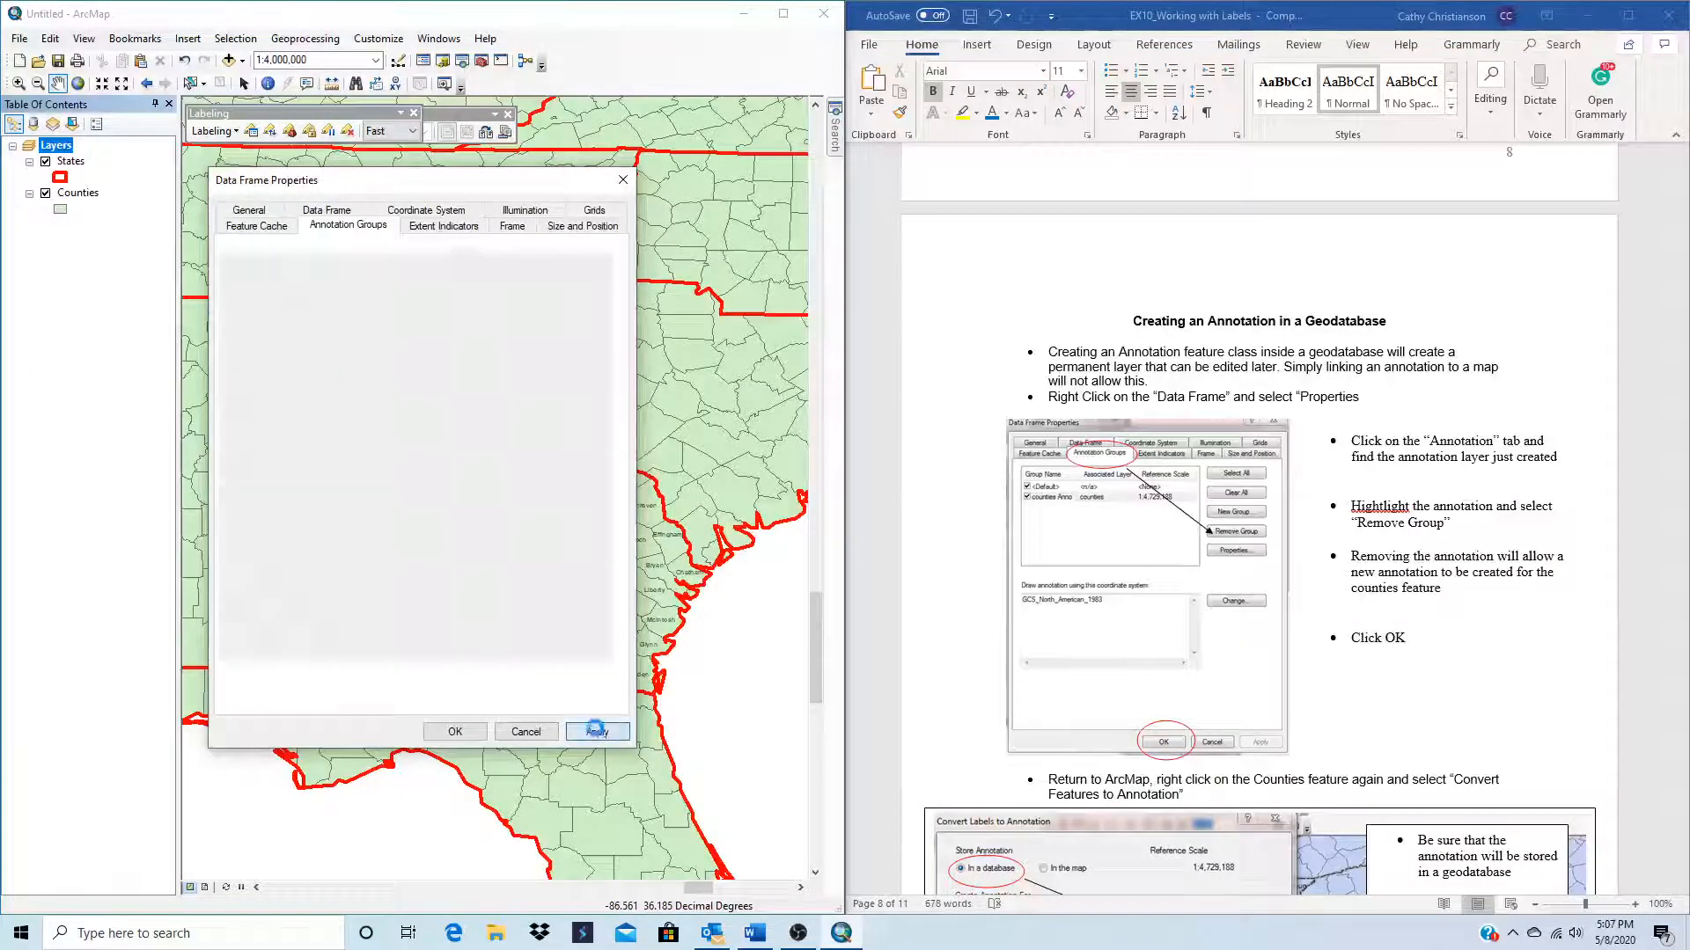
pyautogui.click(457, 731)
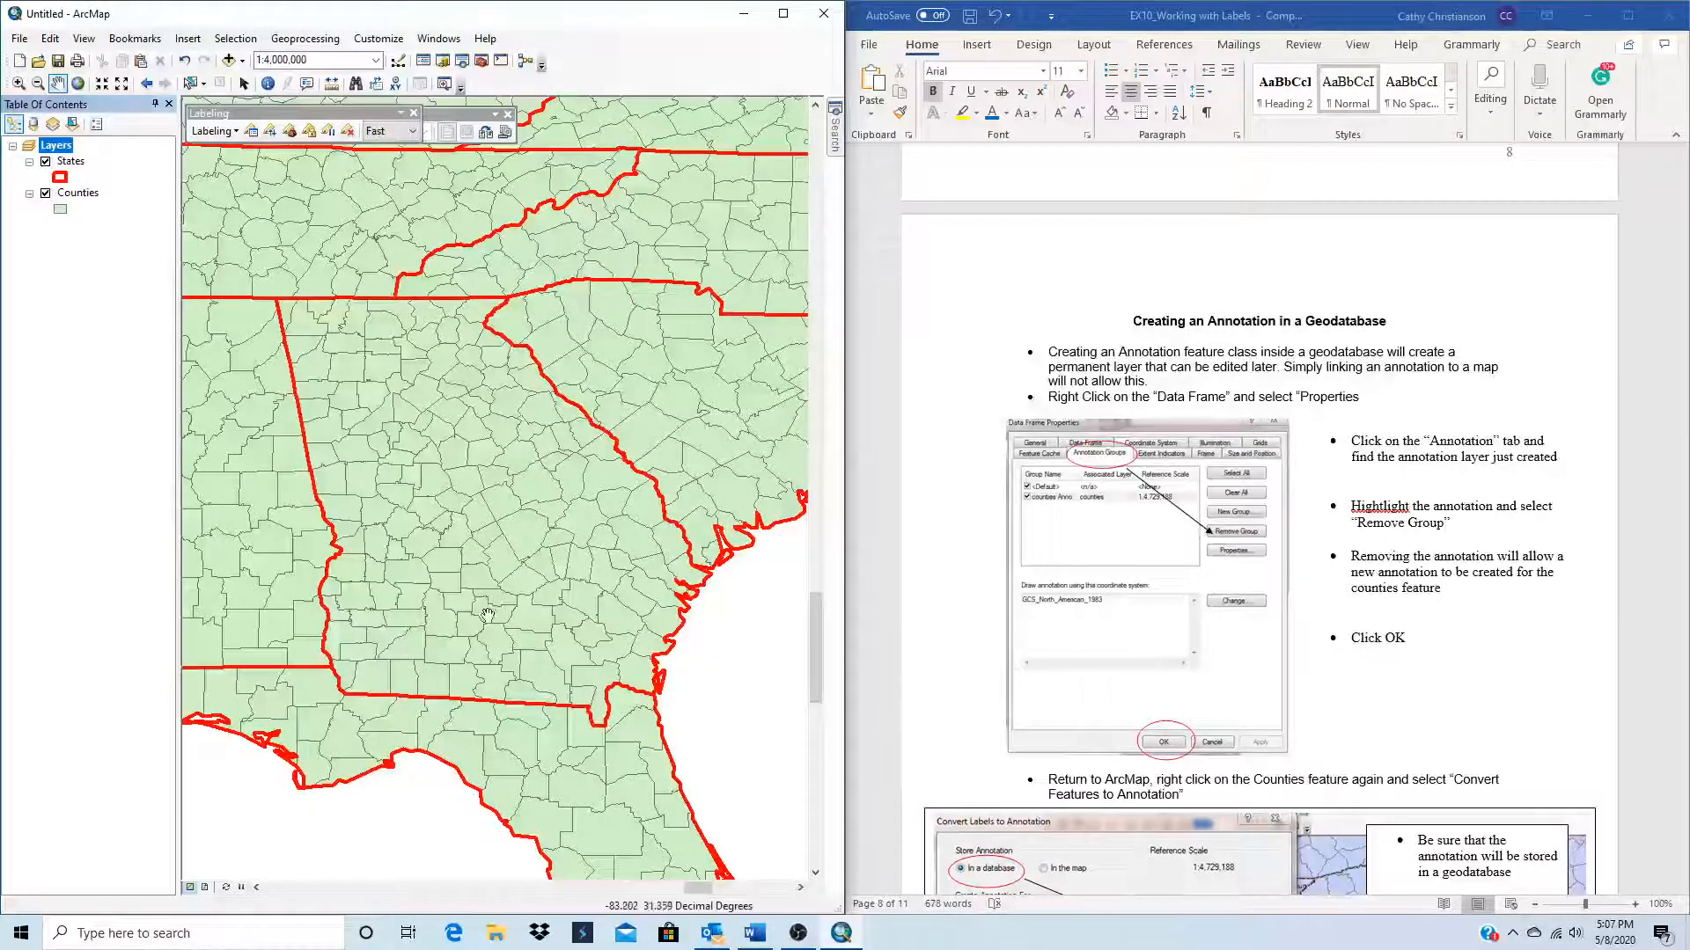
# Step: Try to bring back the county labels by choosing the Georgia class in the Counties layer's label properties
pyautogui.click(62, 197)
pyautogui.rightClick(66, 195)
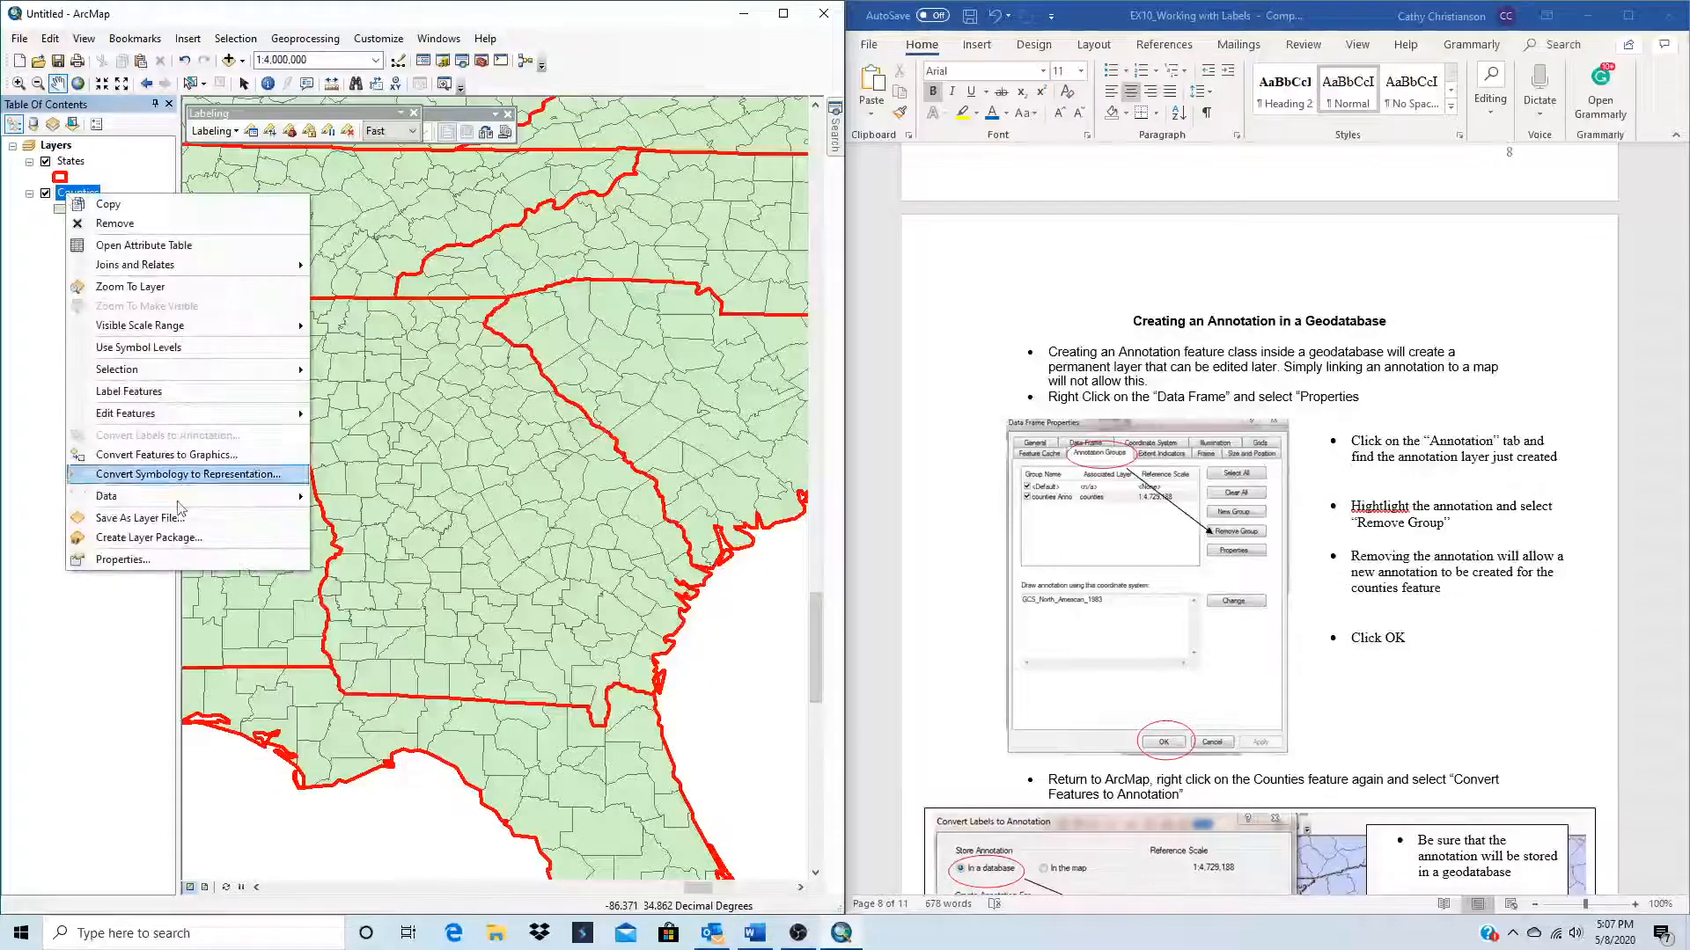
pyautogui.click(123, 560)
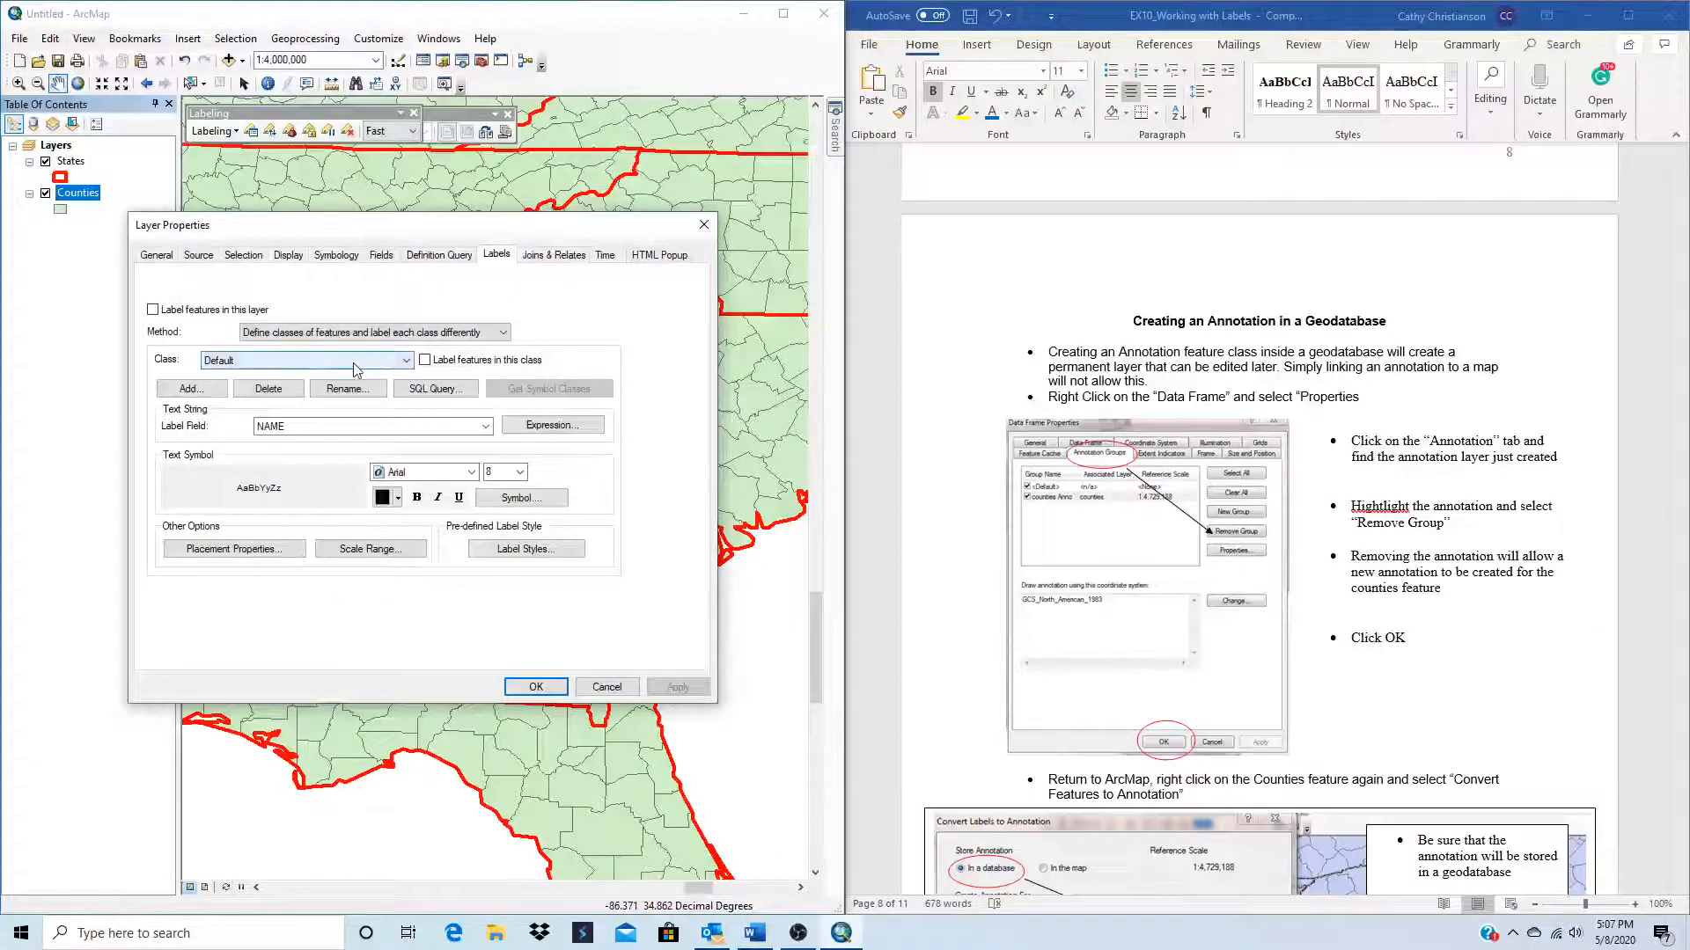
pyautogui.click(357, 363)
pyautogui.click(253, 393)
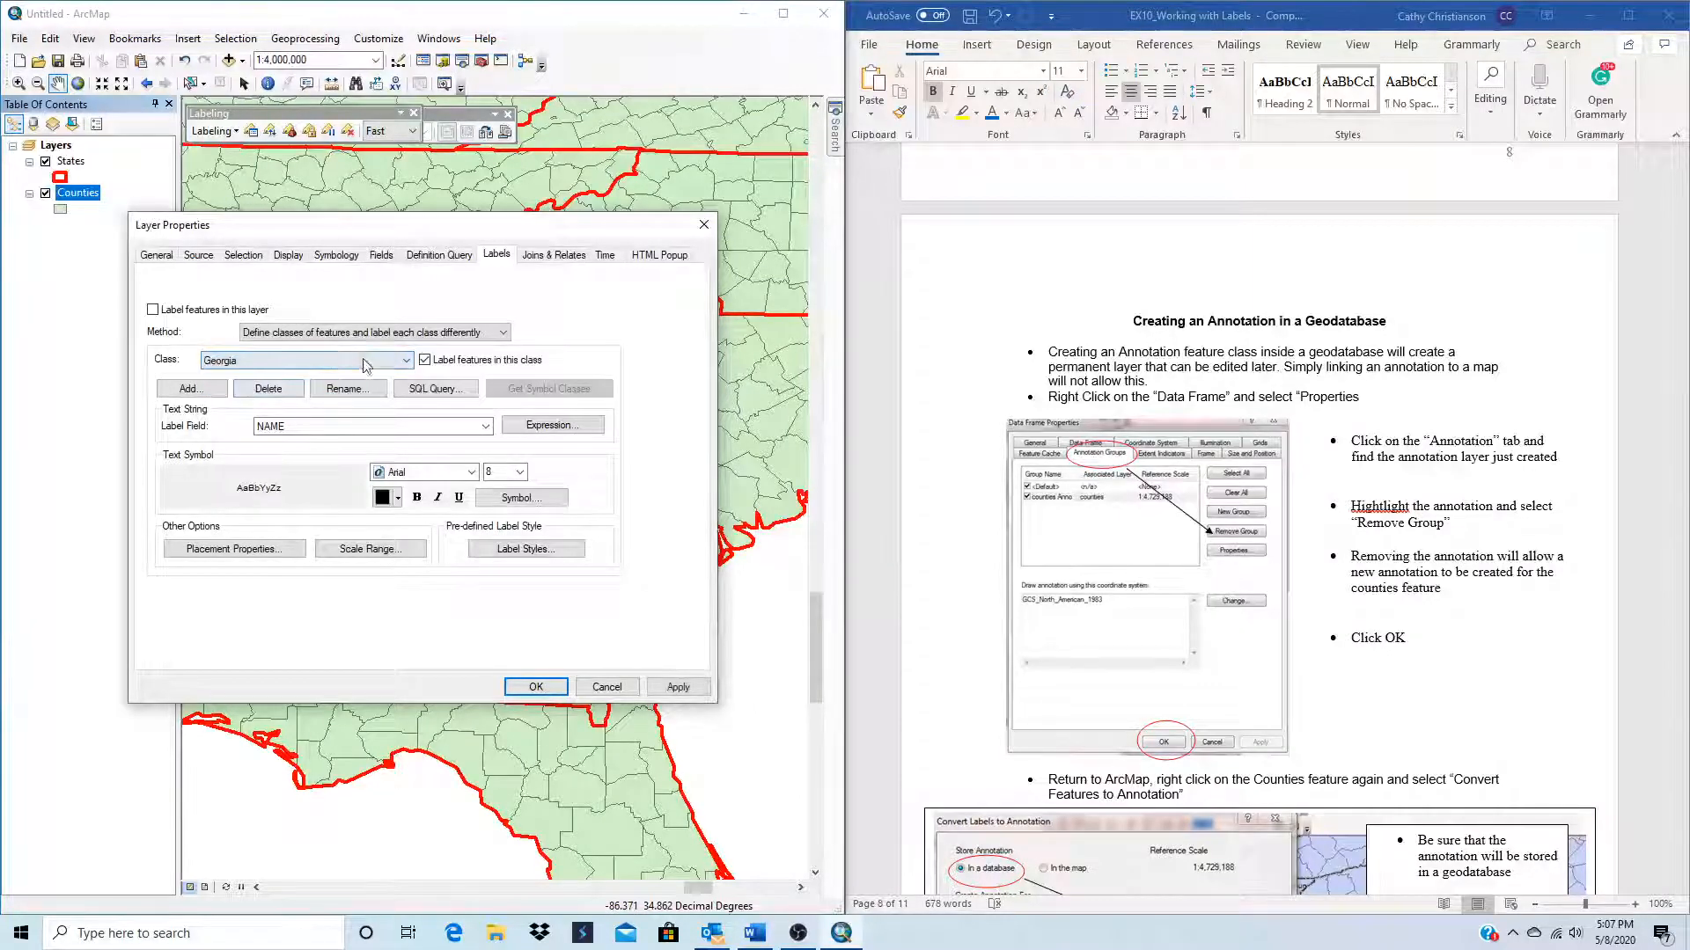
pyautogui.click(563, 692)
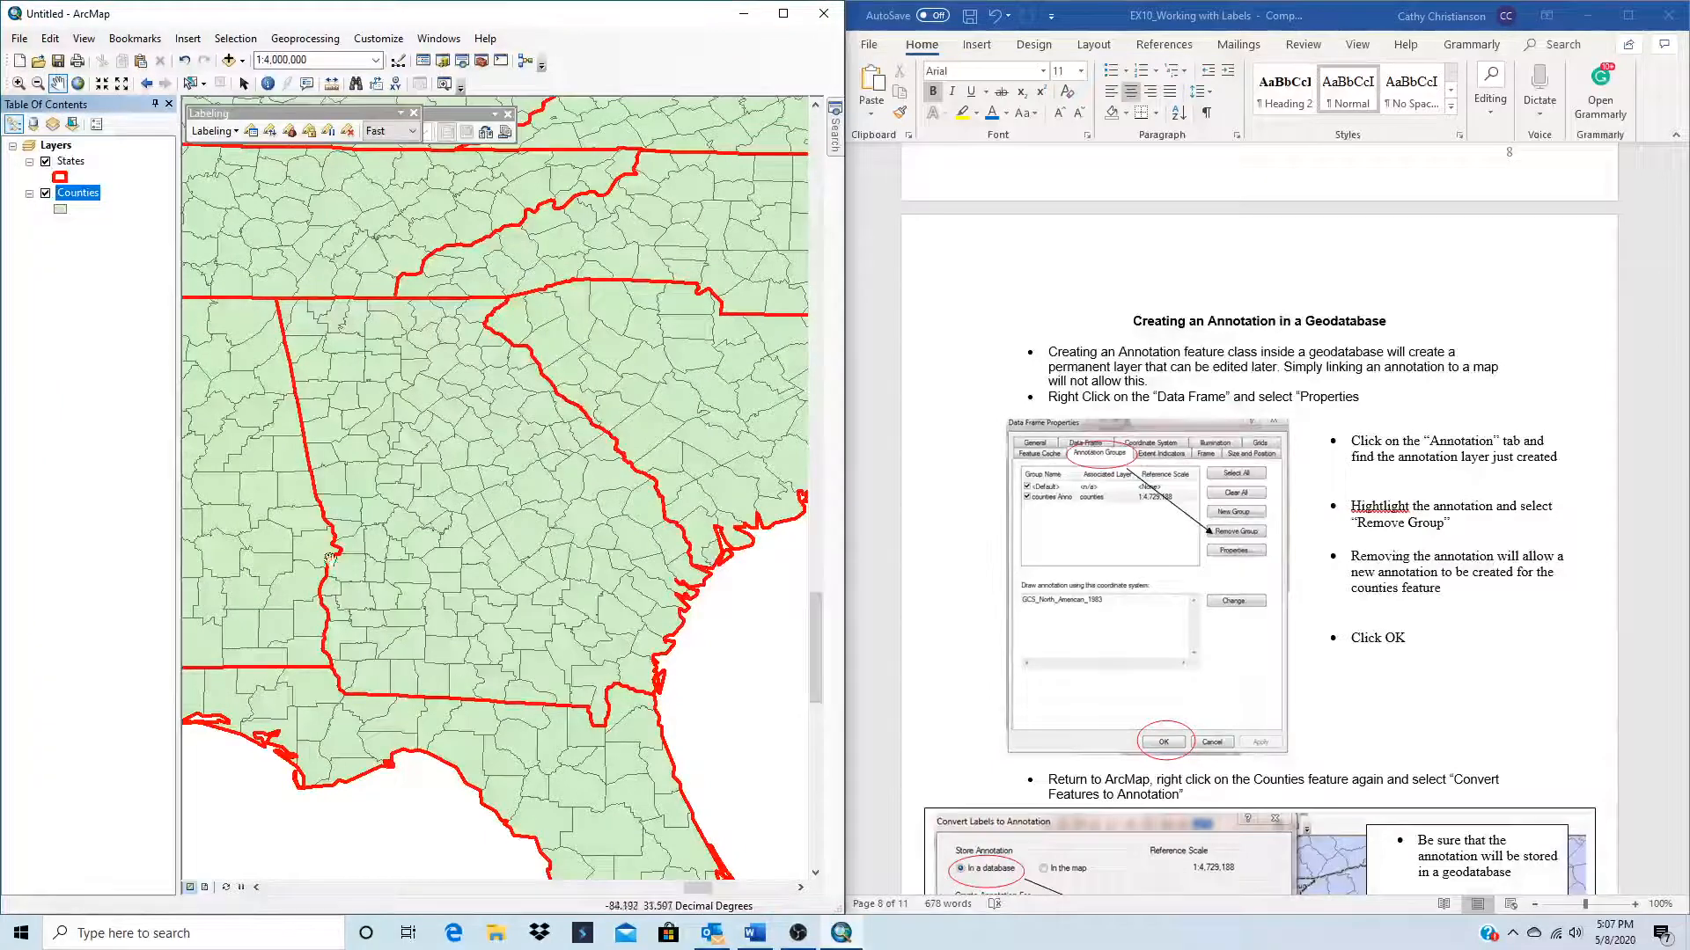
# Step: Enable feature labeling for the Counties layer, choose the Georgia label class, and apply the layer properties
pyautogui.rightClick(72, 193)
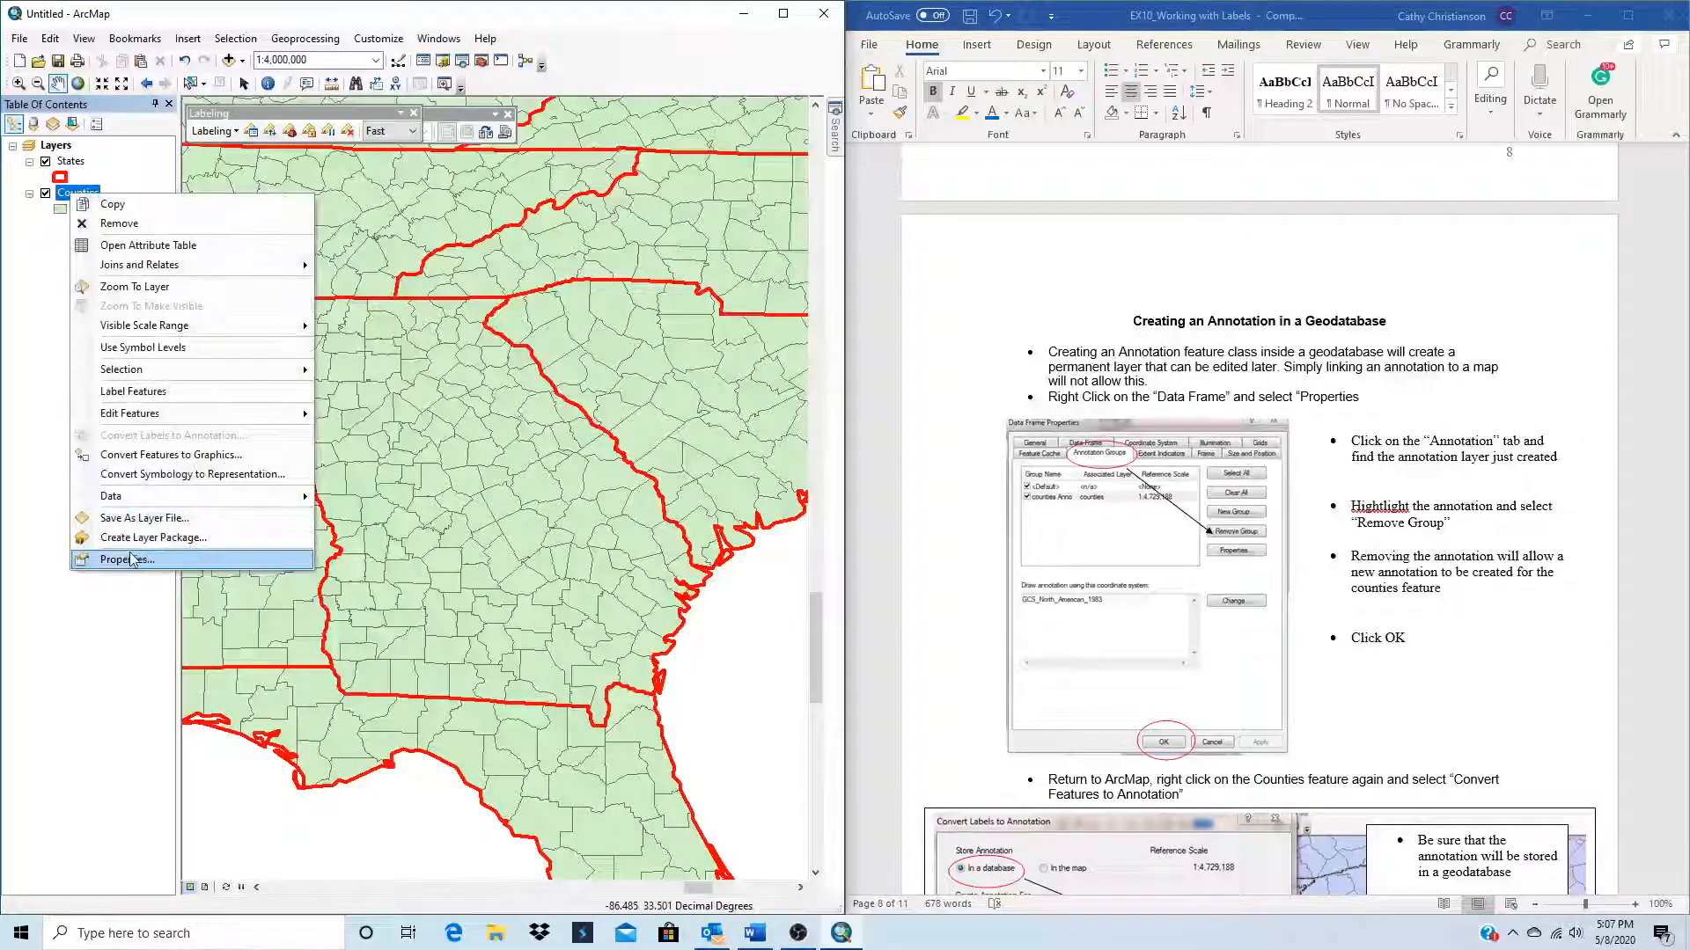
pyautogui.click(136, 561)
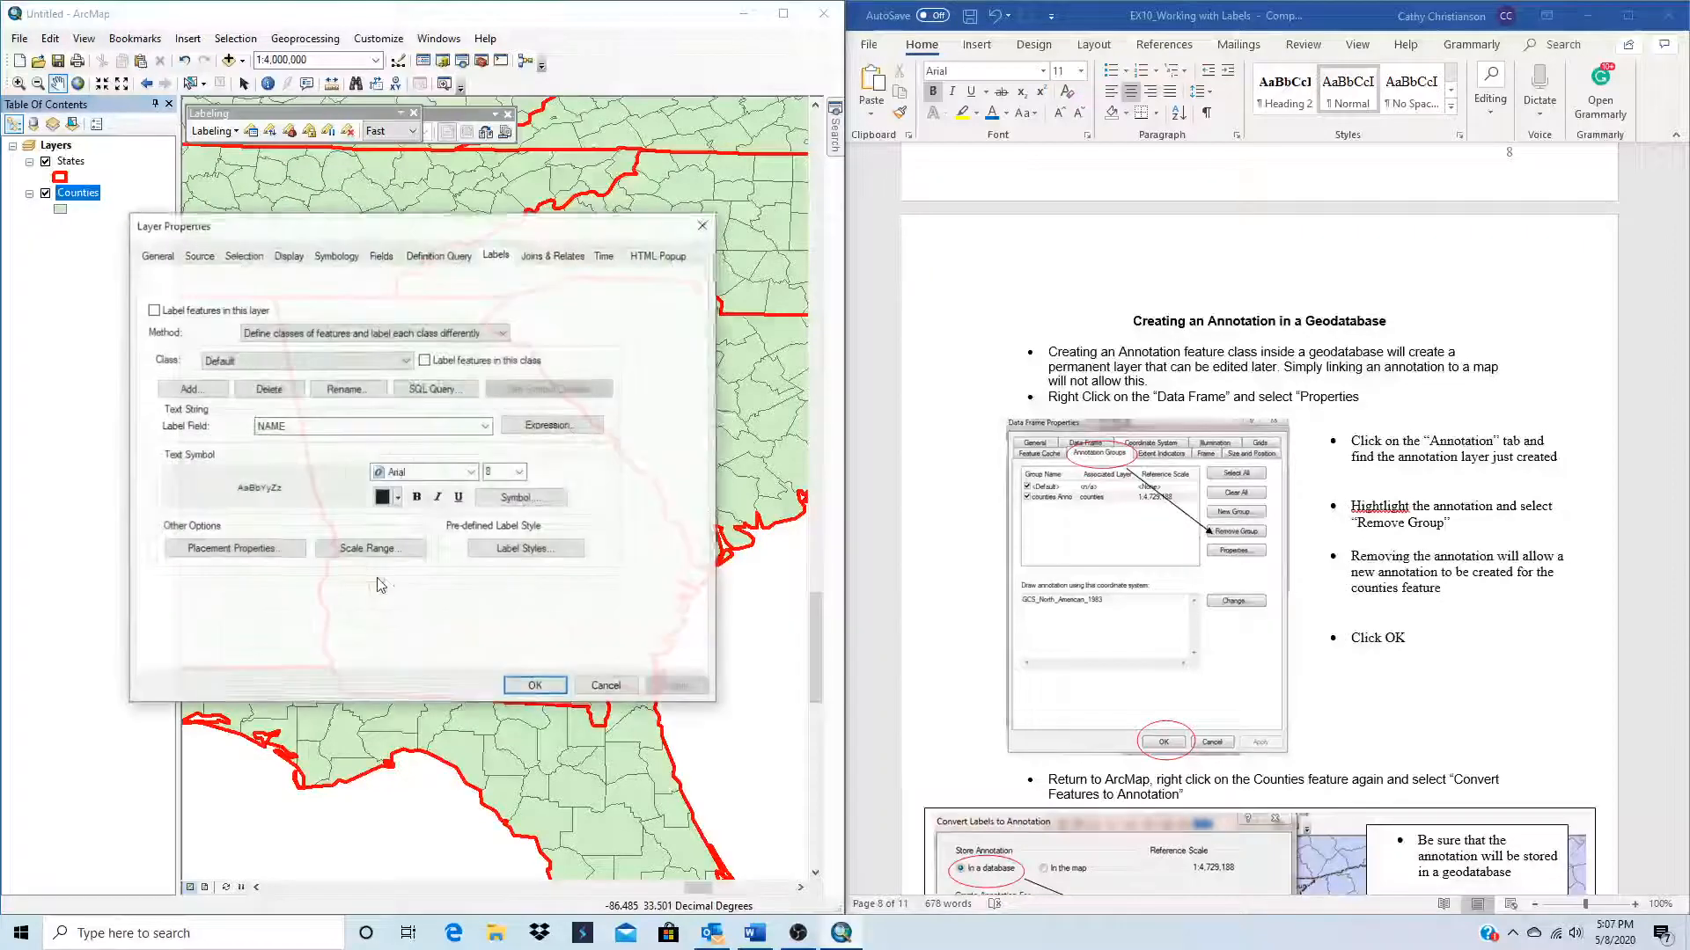
pyautogui.click(153, 310)
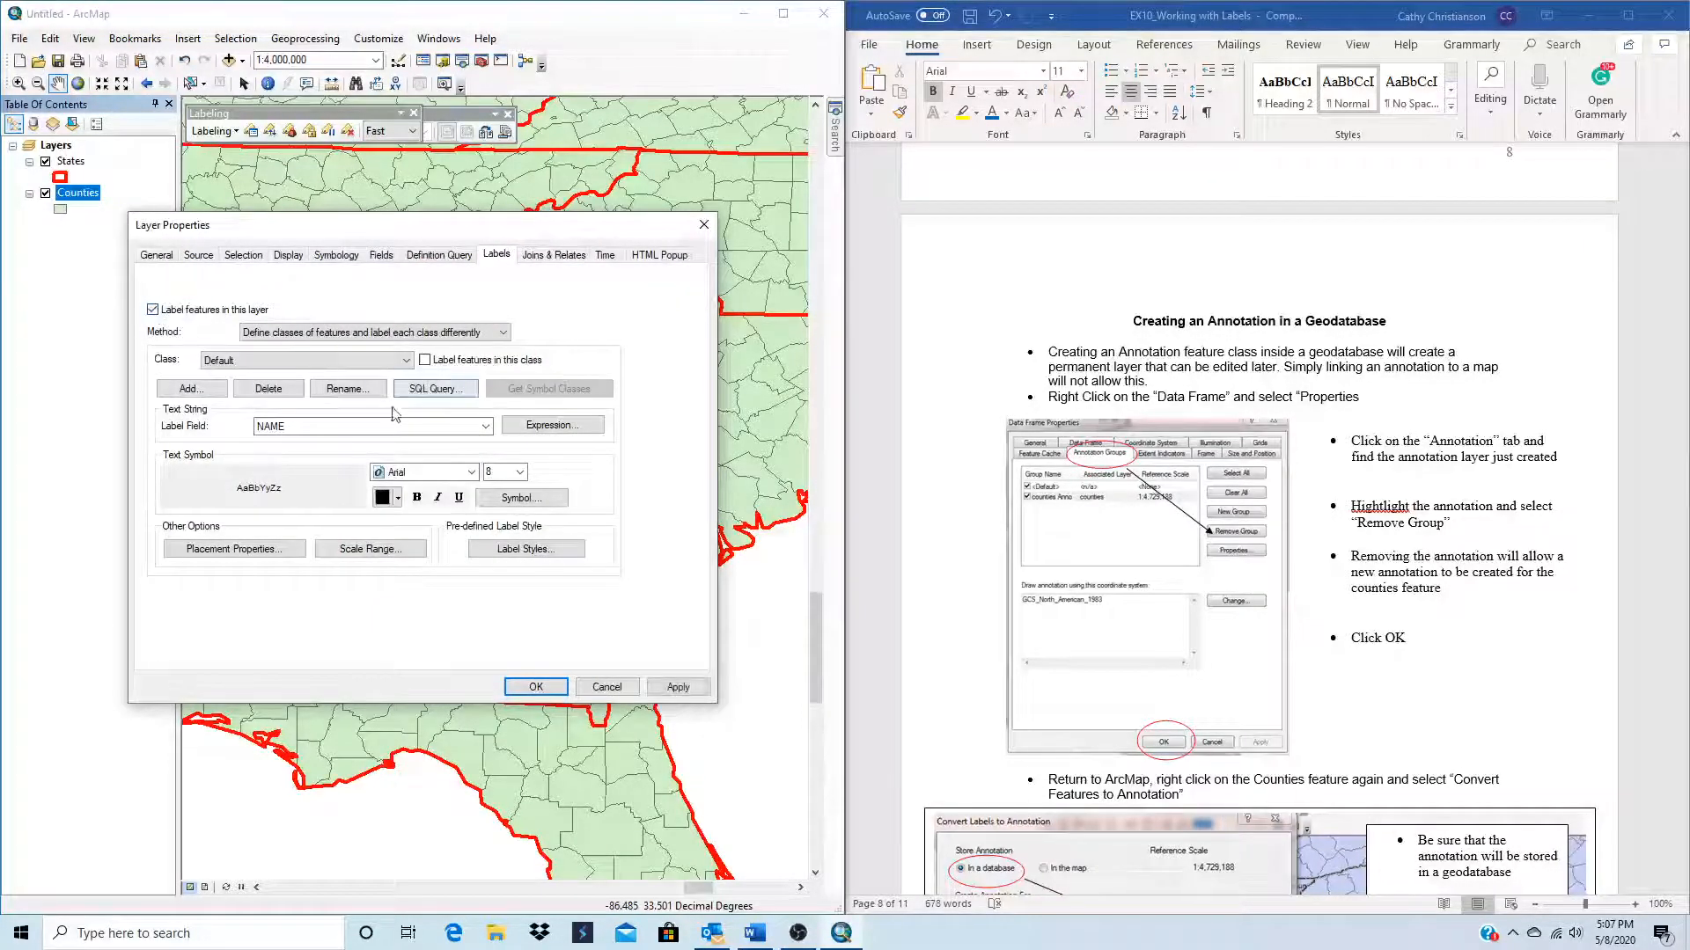
pyautogui.click(303, 360)
pyautogui.click(266, 390)
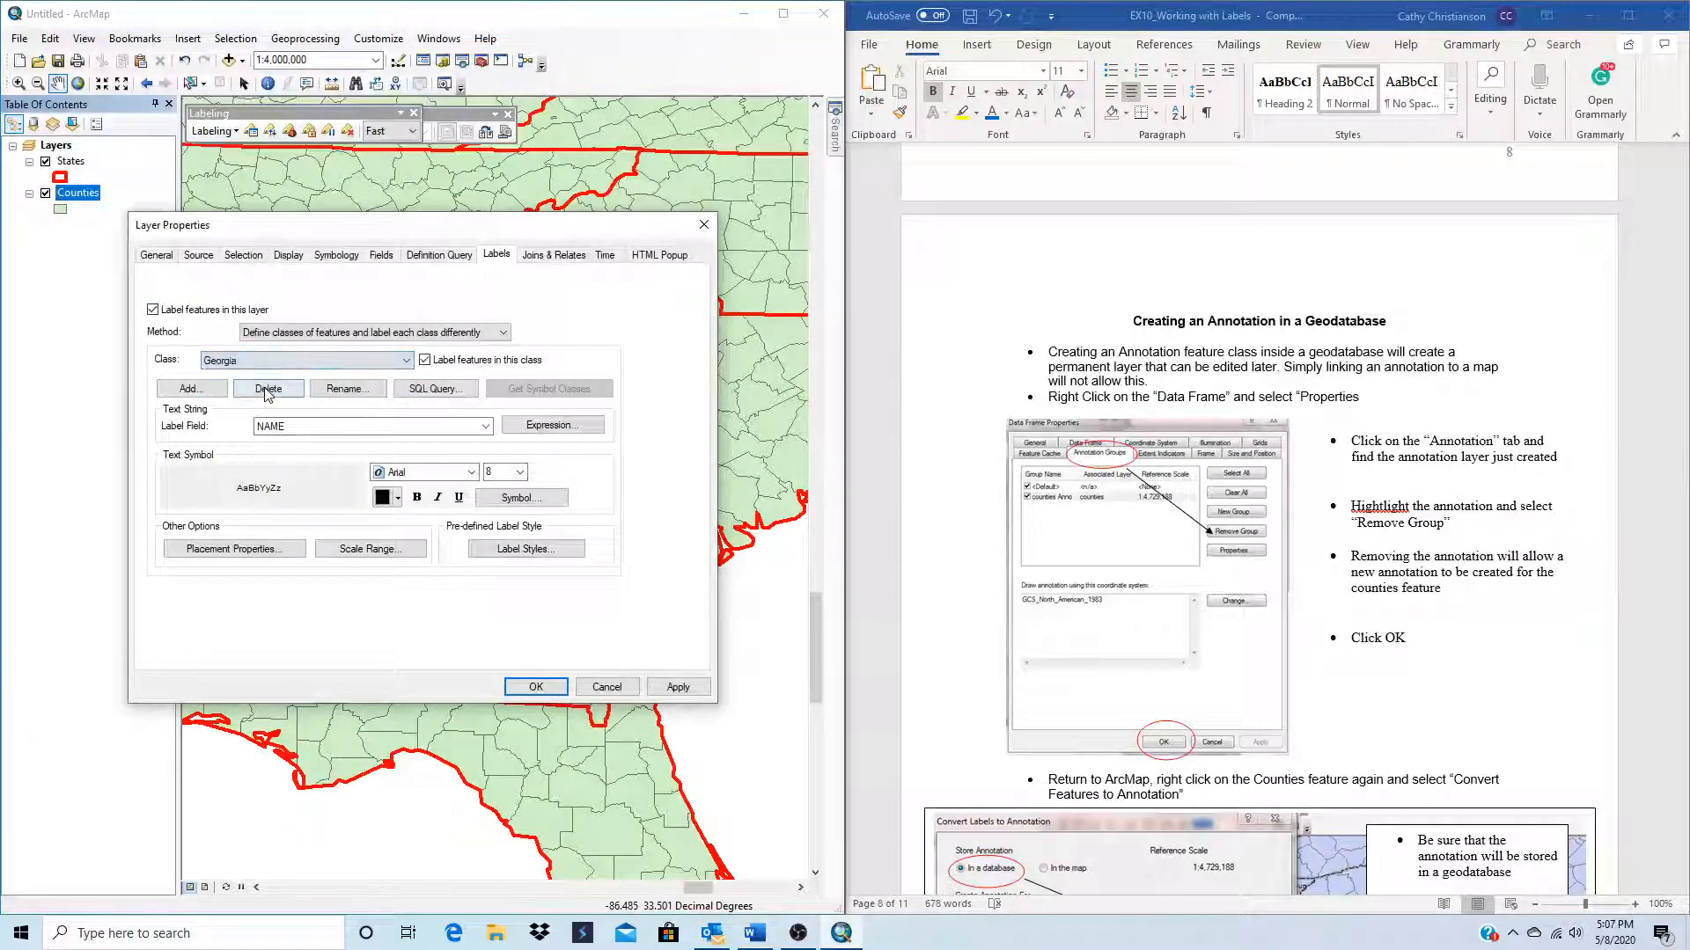
pyautogui.click(670, 688)
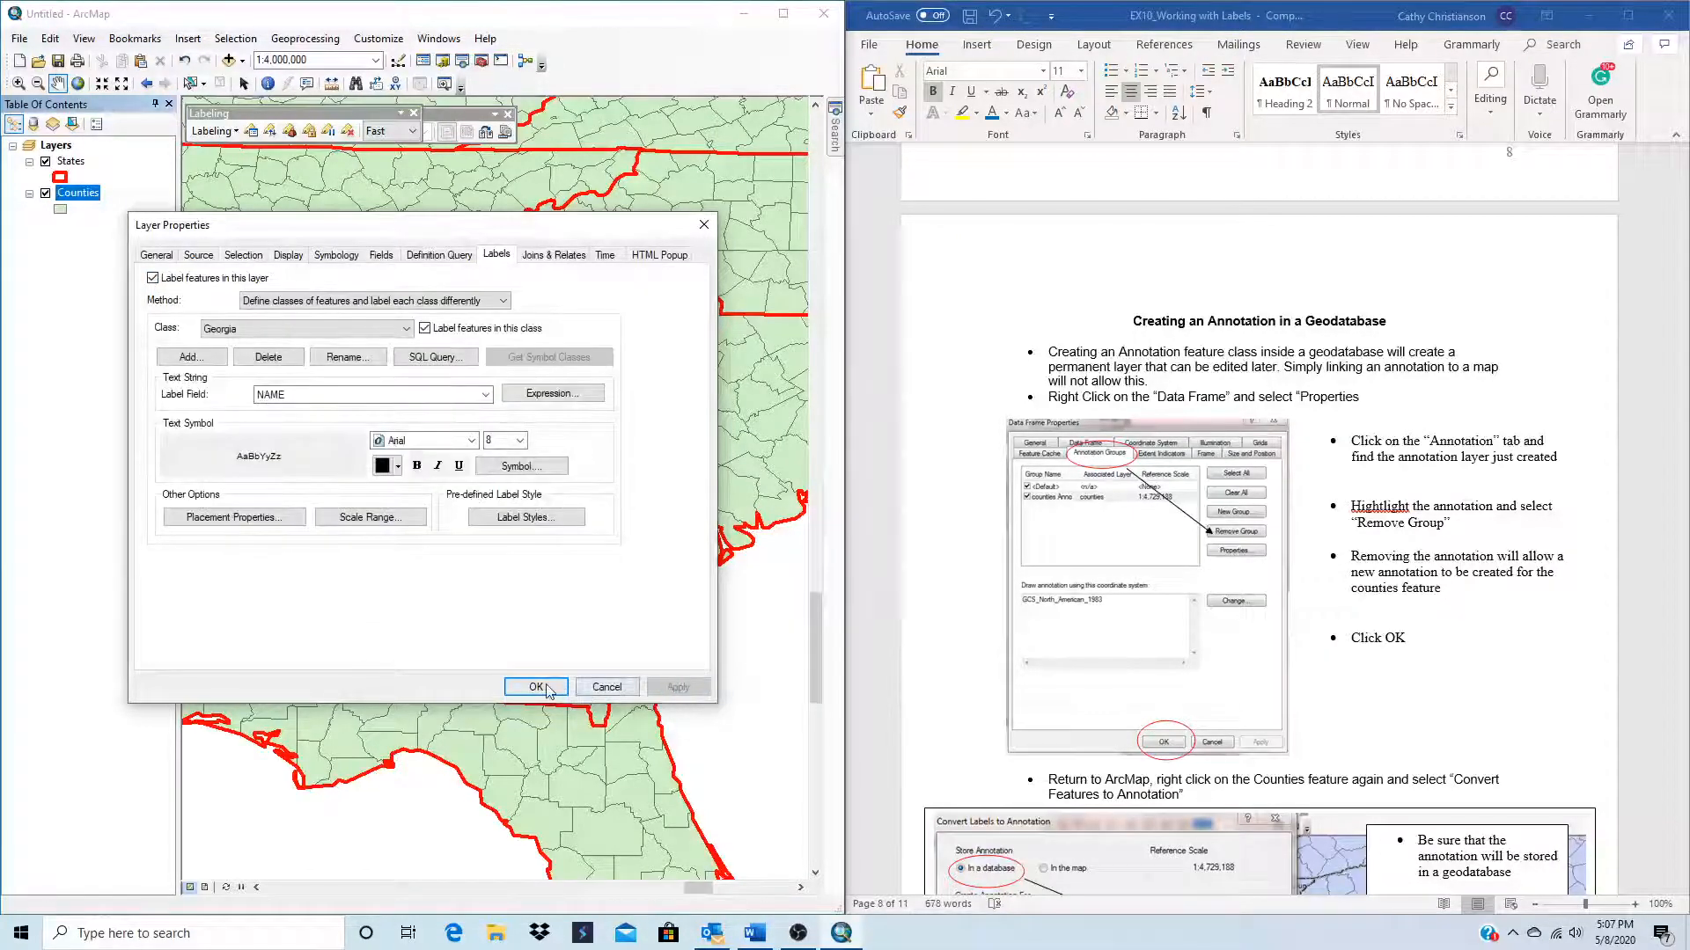
pyautogui.click(537, 687)
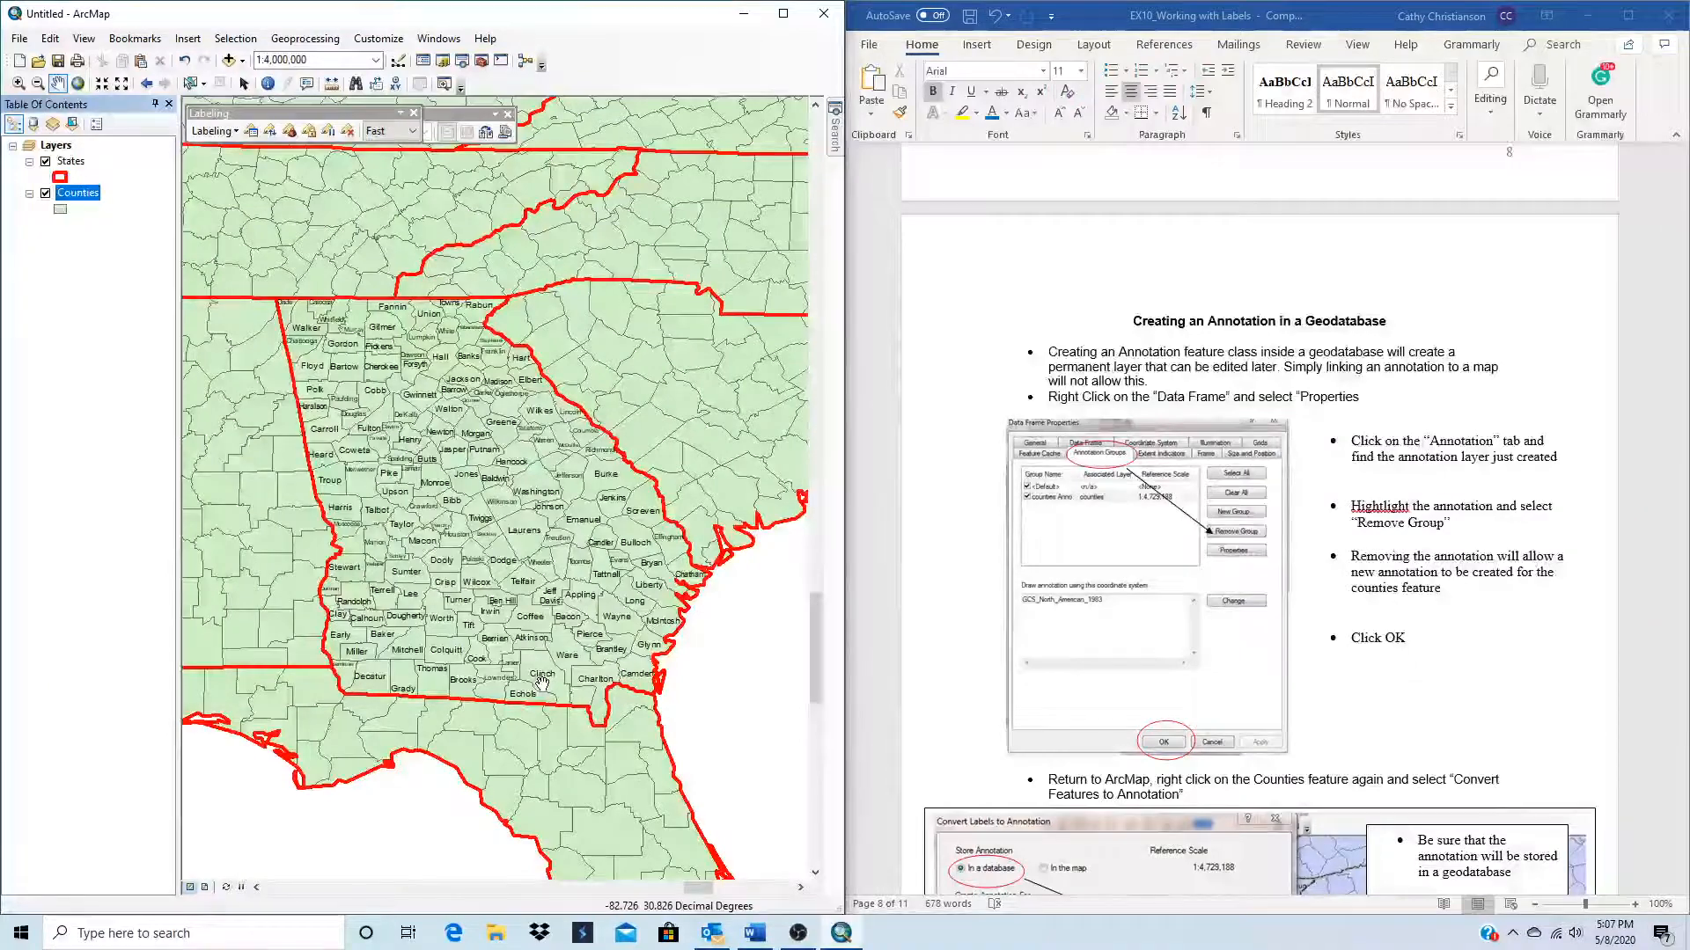
# Step: Save the map document on the Desktop as Module10
pyautogui.scroll(1, 517, 480)
pyautogui.scroll(-1, 509, 506)
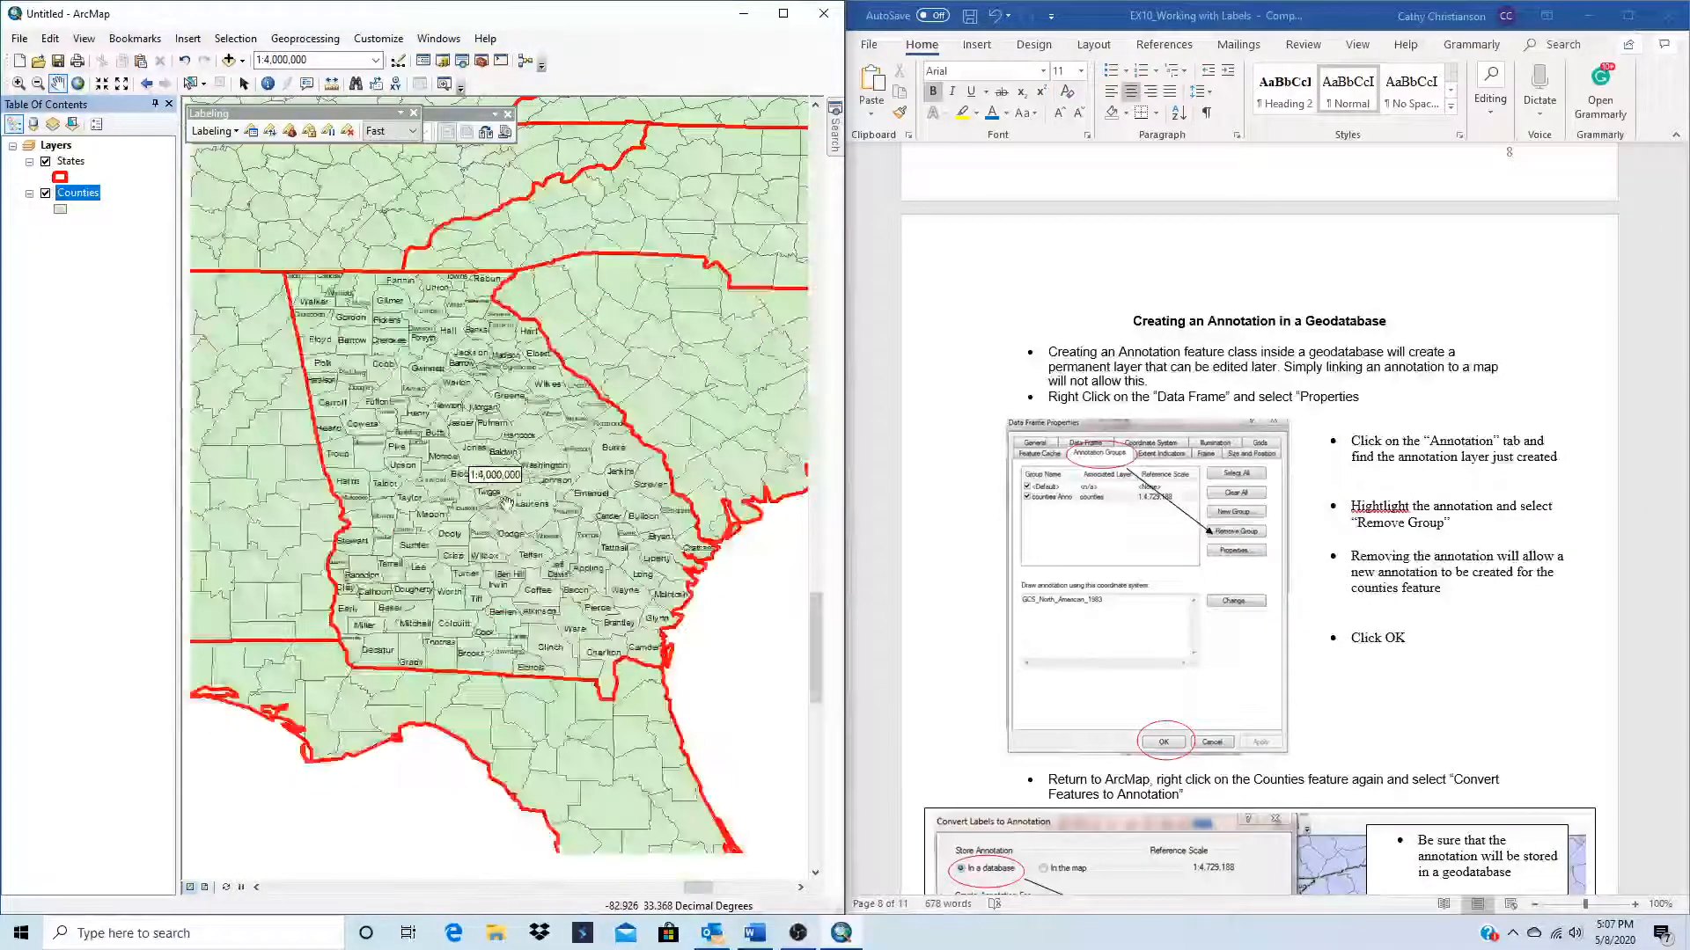
pyautogui.scroll(-1, 511, 509)
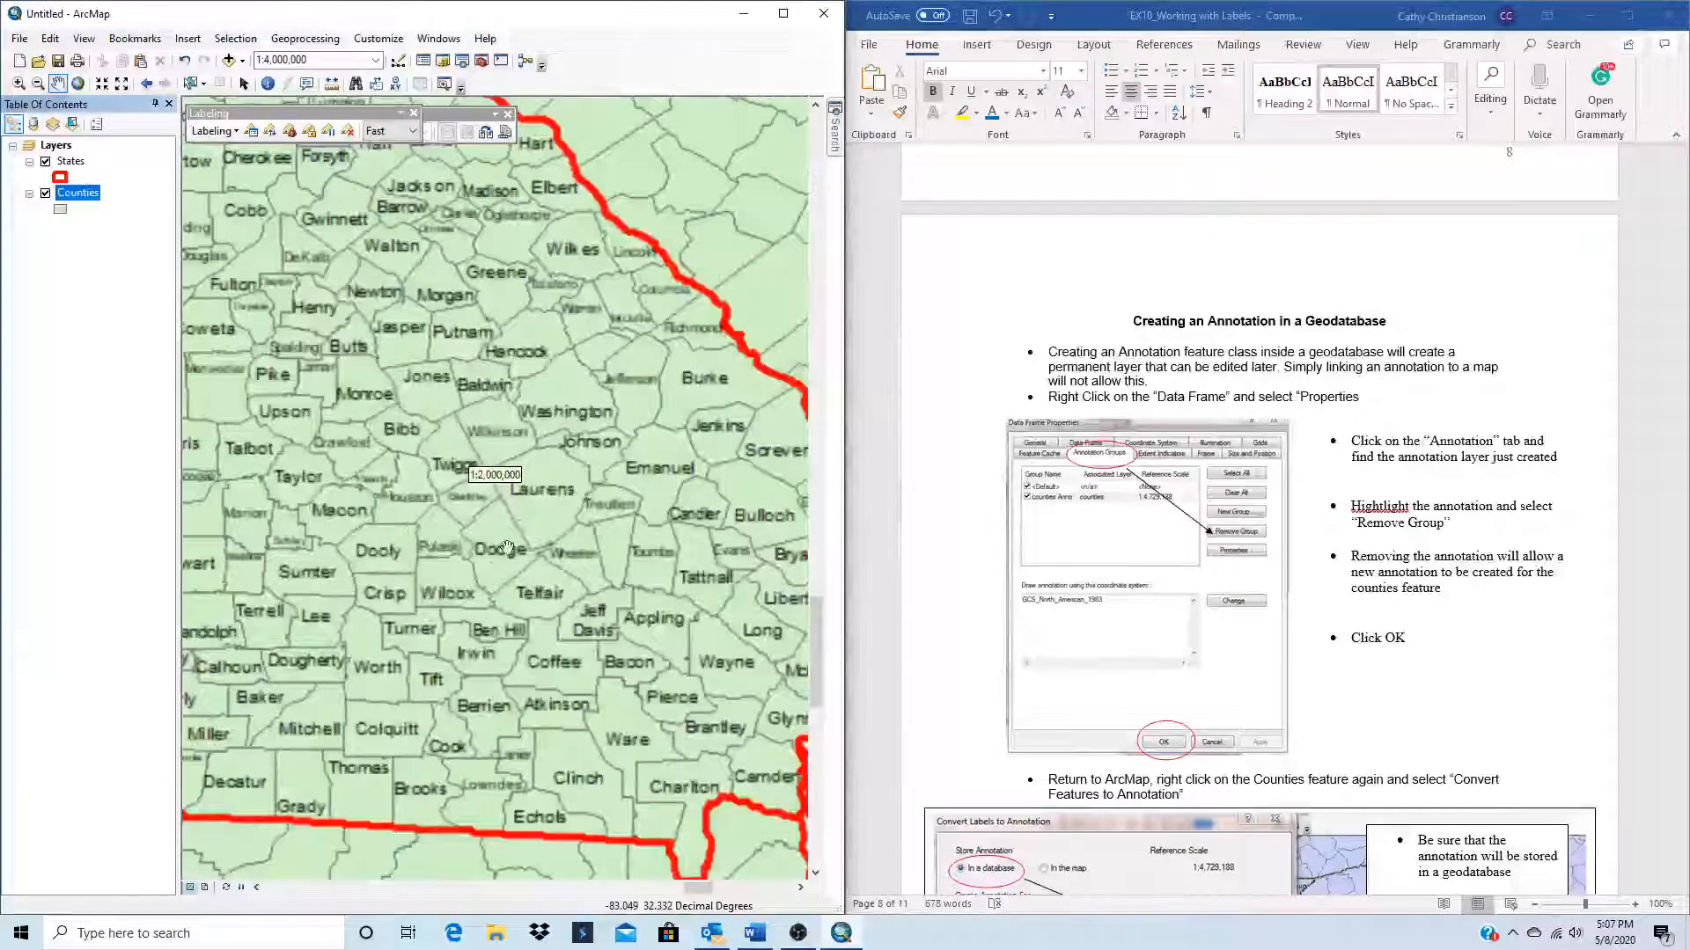
pyautogui.scroll(1, 483, 583)
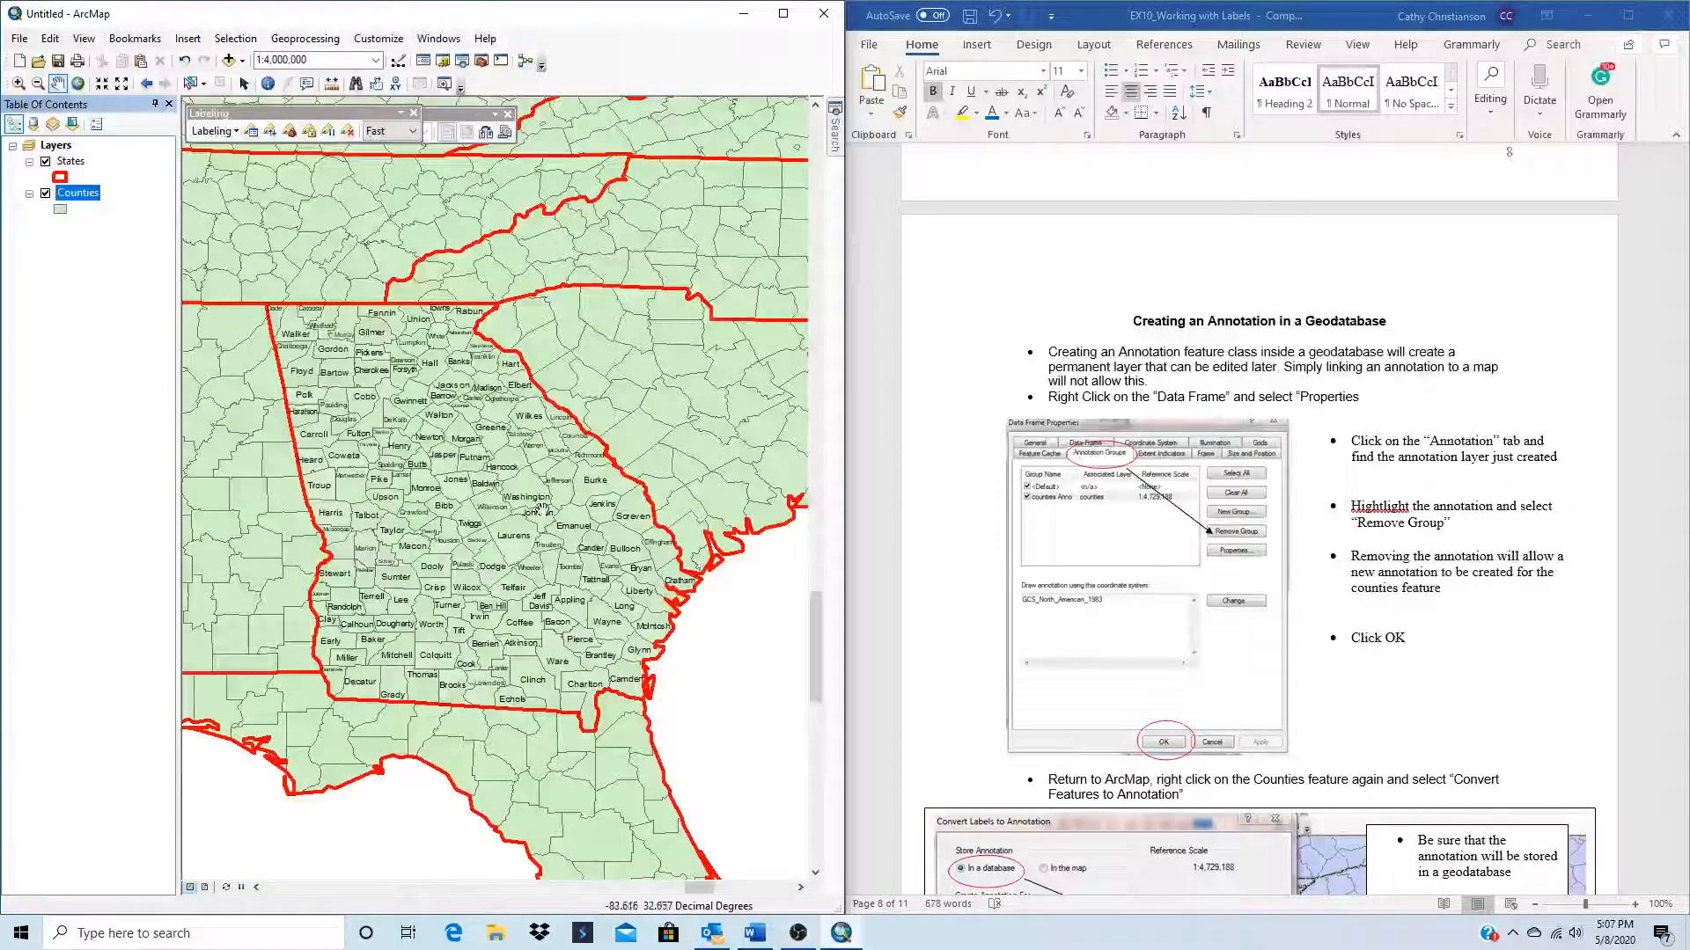
pyautogui.click(14, 40)
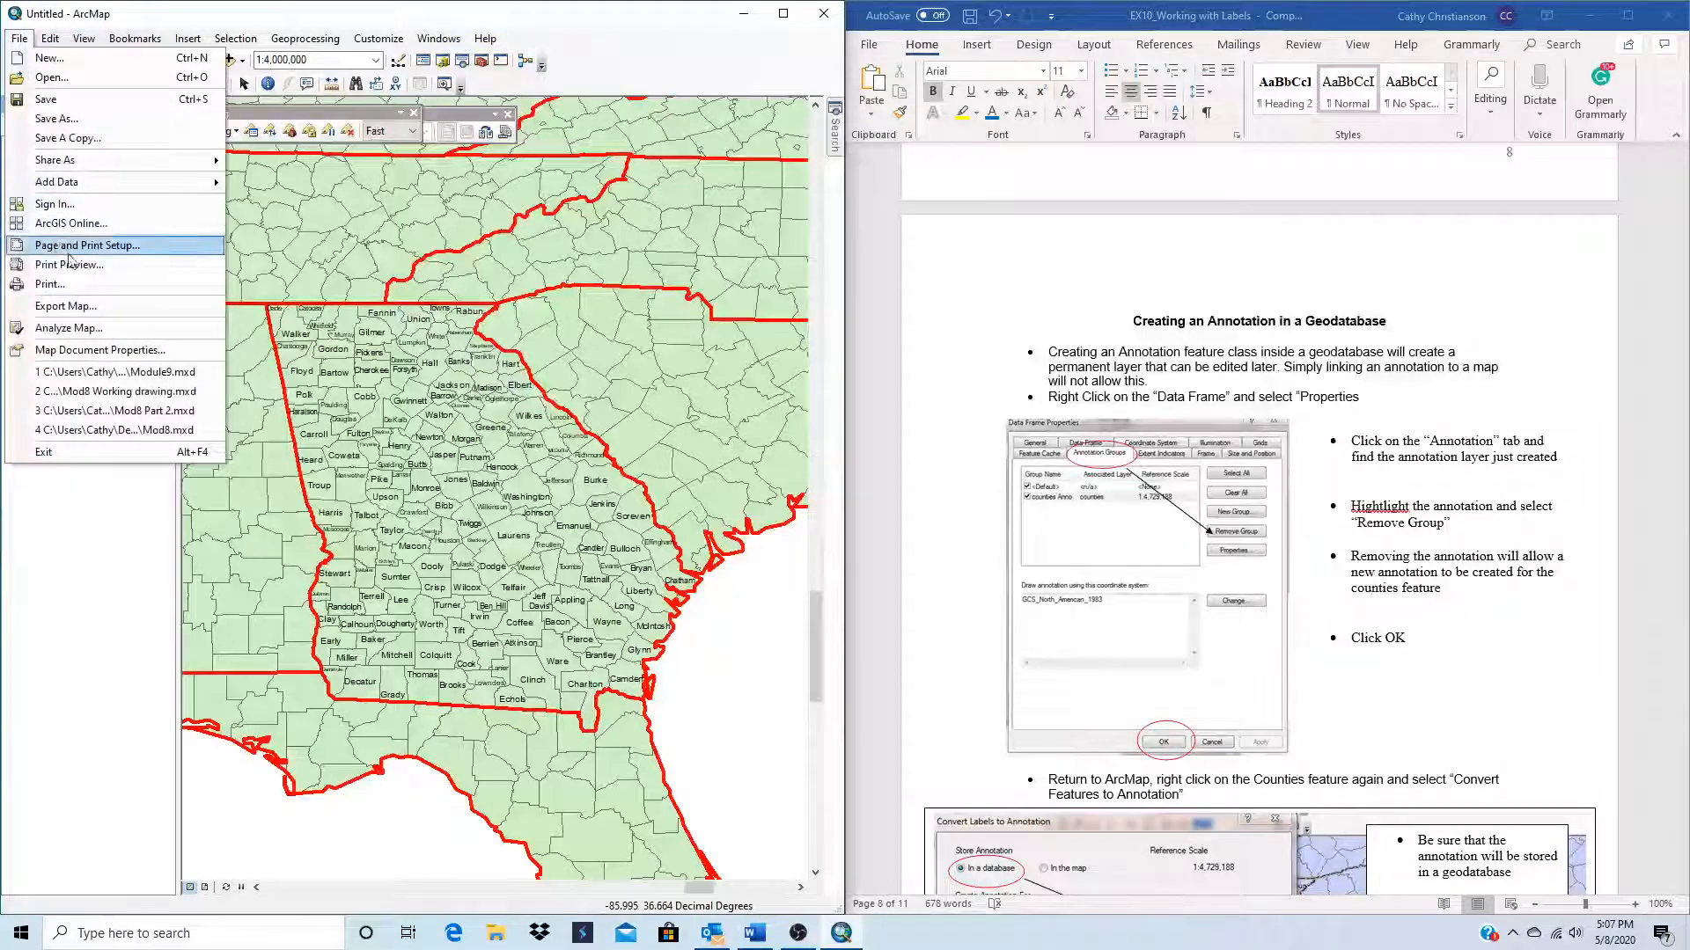
pyautogui.click(61, 120)
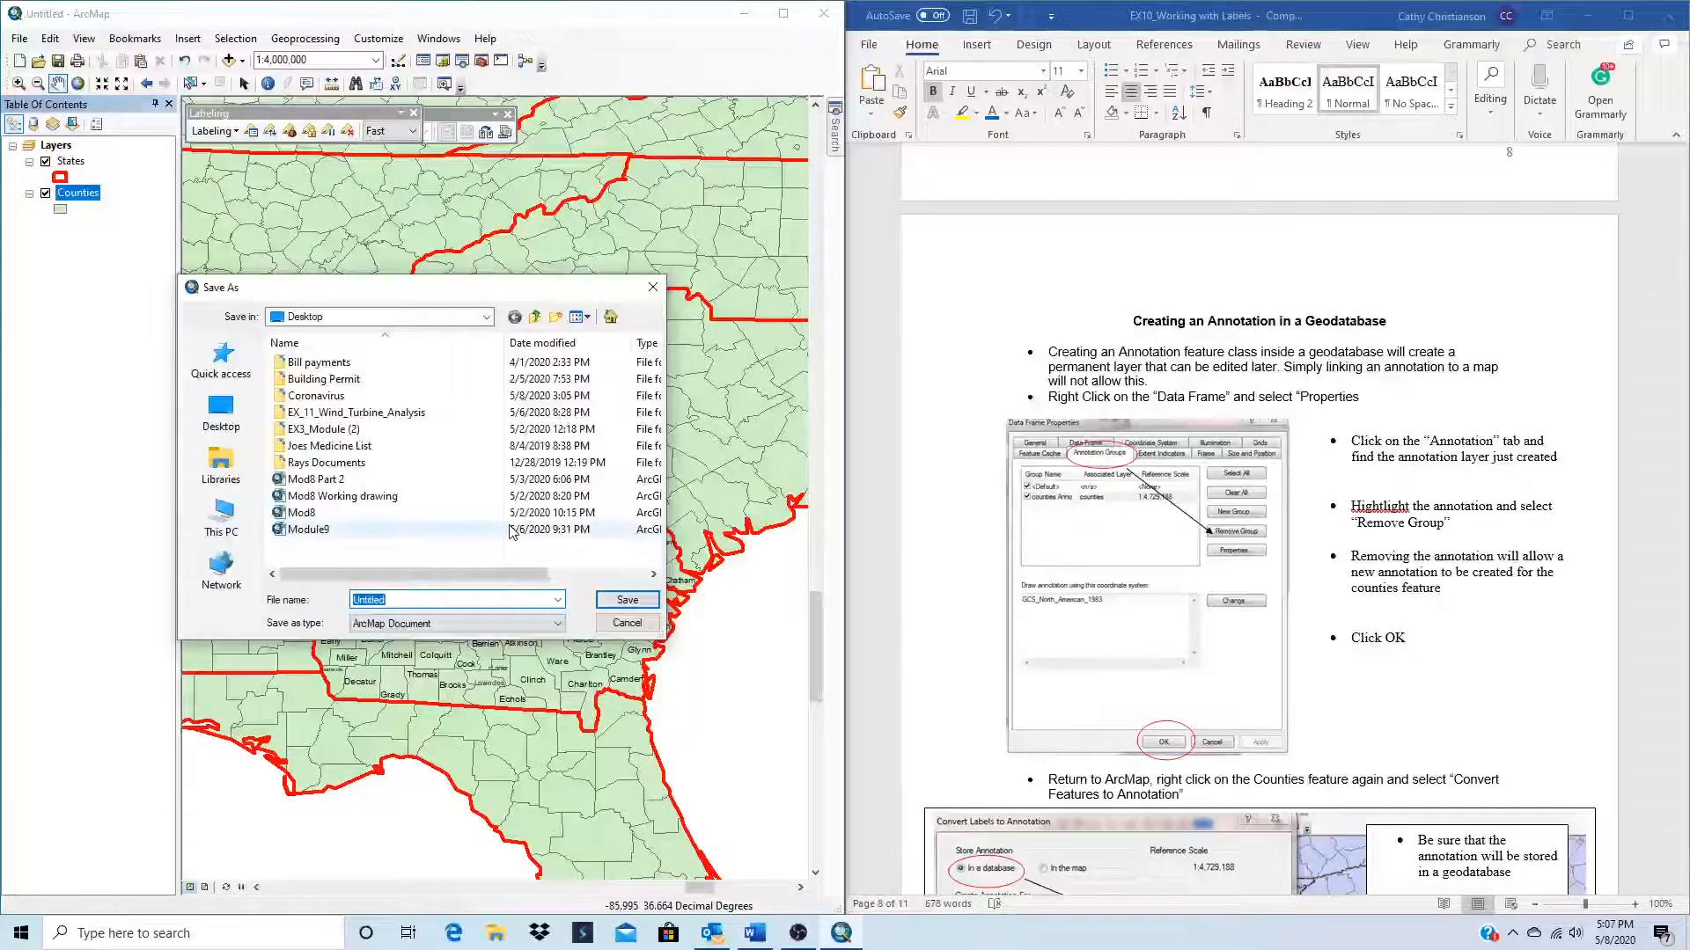
pyautogui.write('Mod')
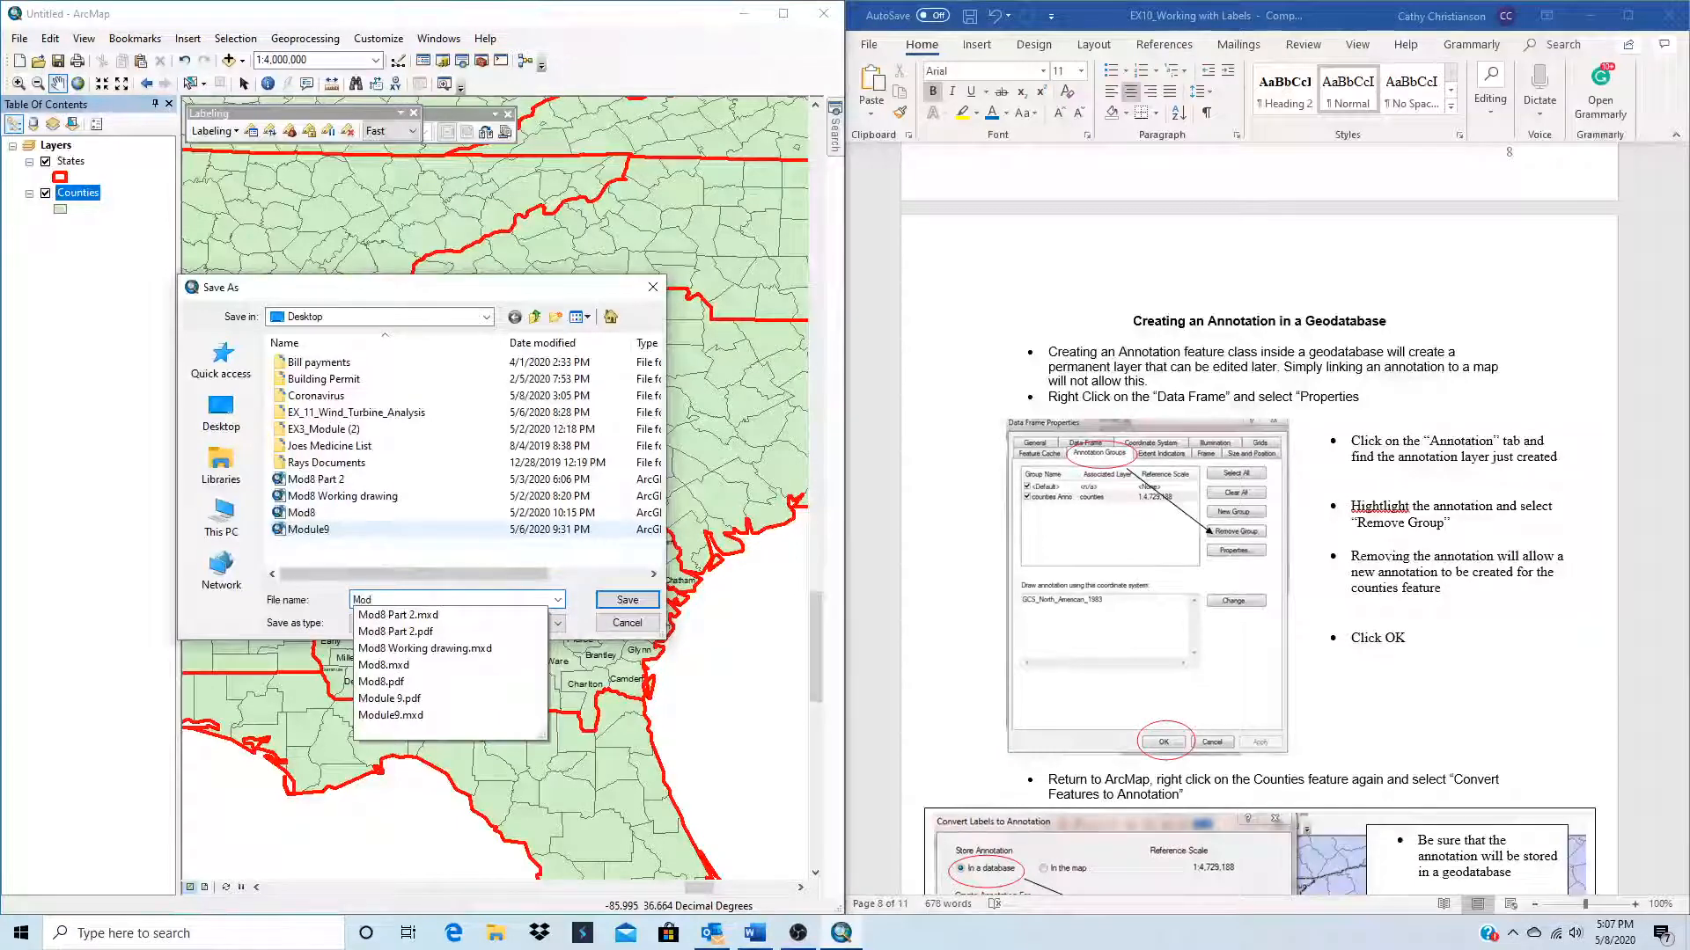
pyautogui.write('ule')
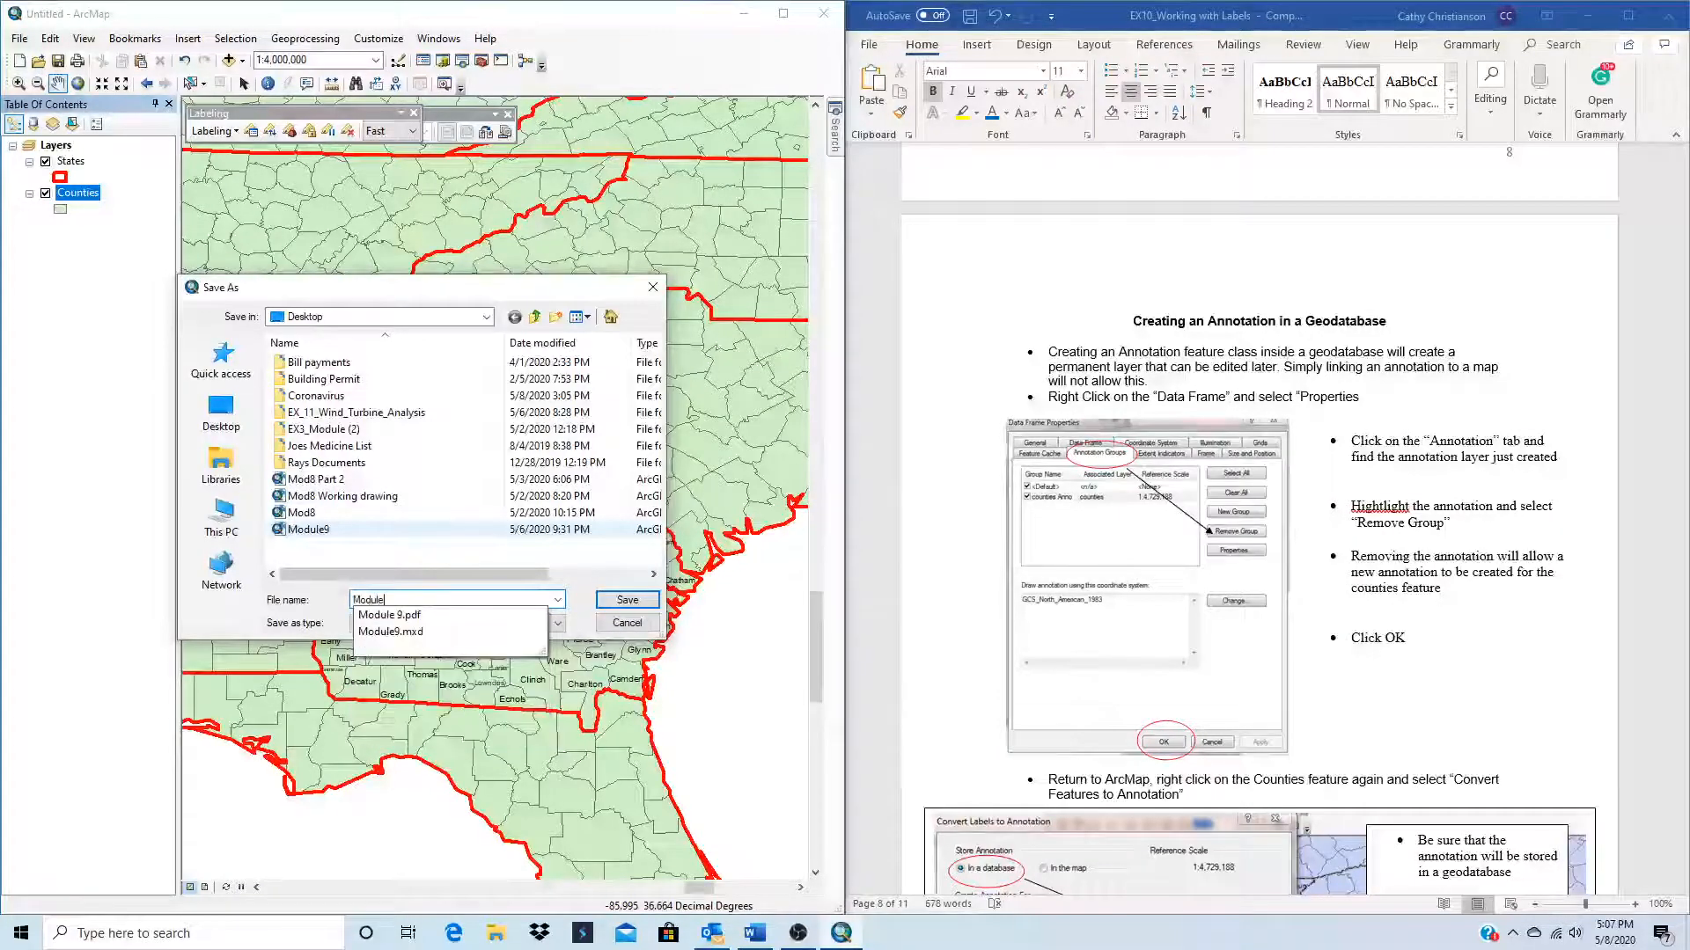
pyautogui.write('10')
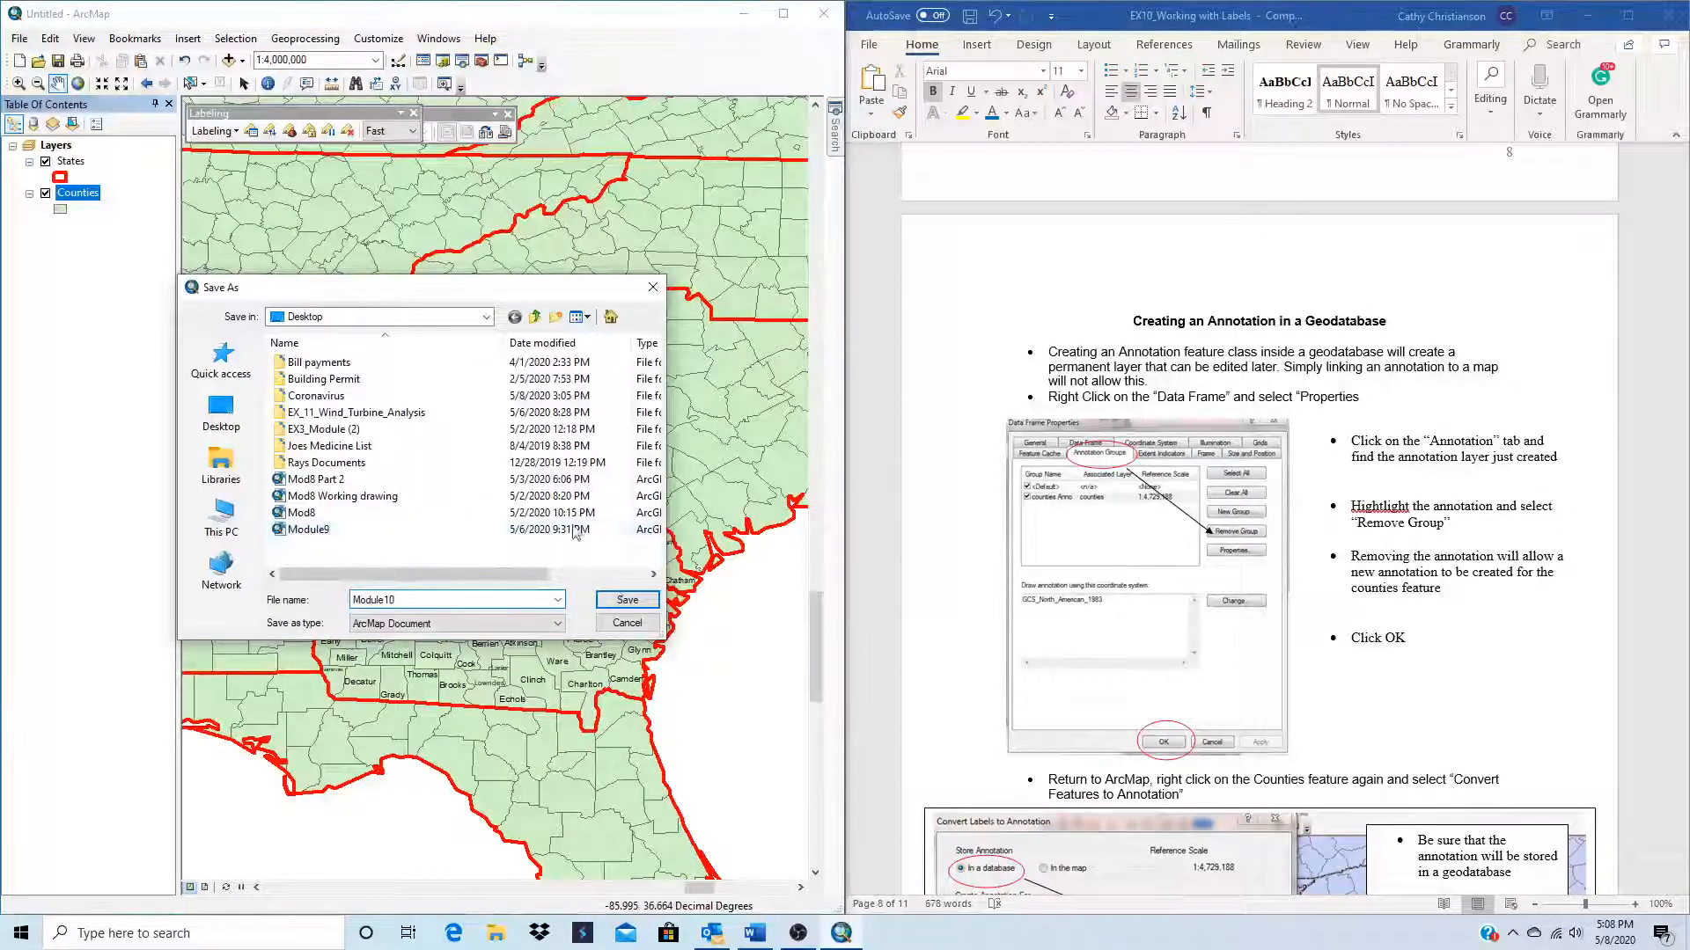
pyautogui.click(625, 600)
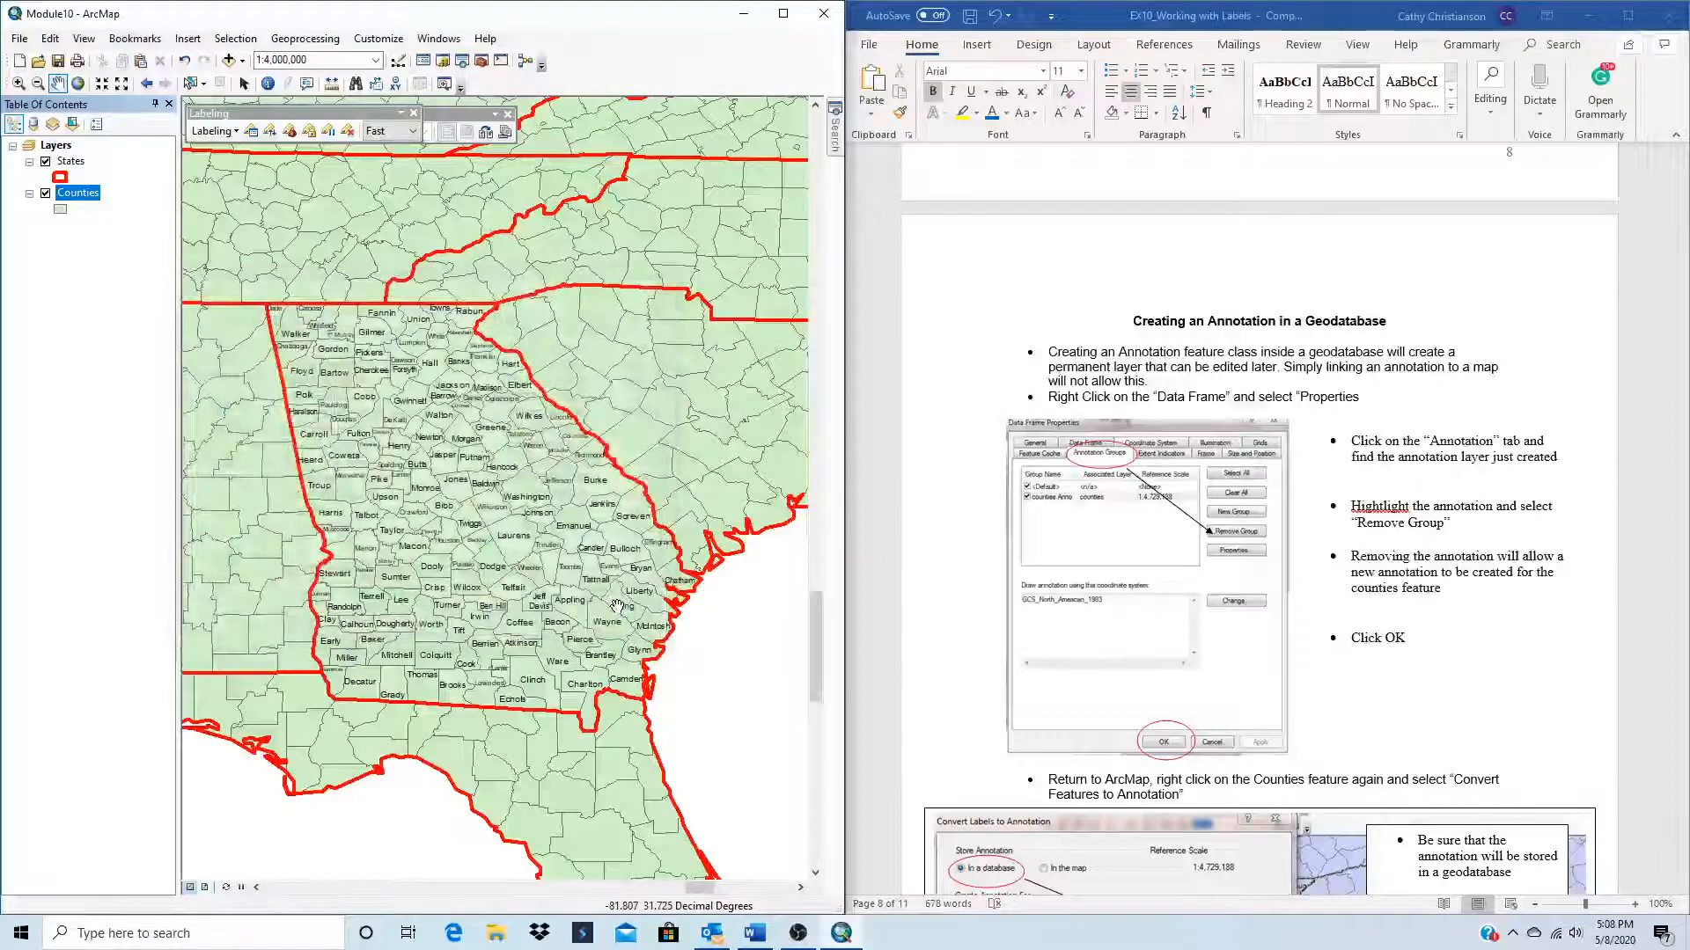
# Step: Convert the Counties labels for all features to feature-linked annotation stored in the Georgia.mdb geodatabase as CountiesAnno
pyautogui.scroll(-5, 1095, 572)
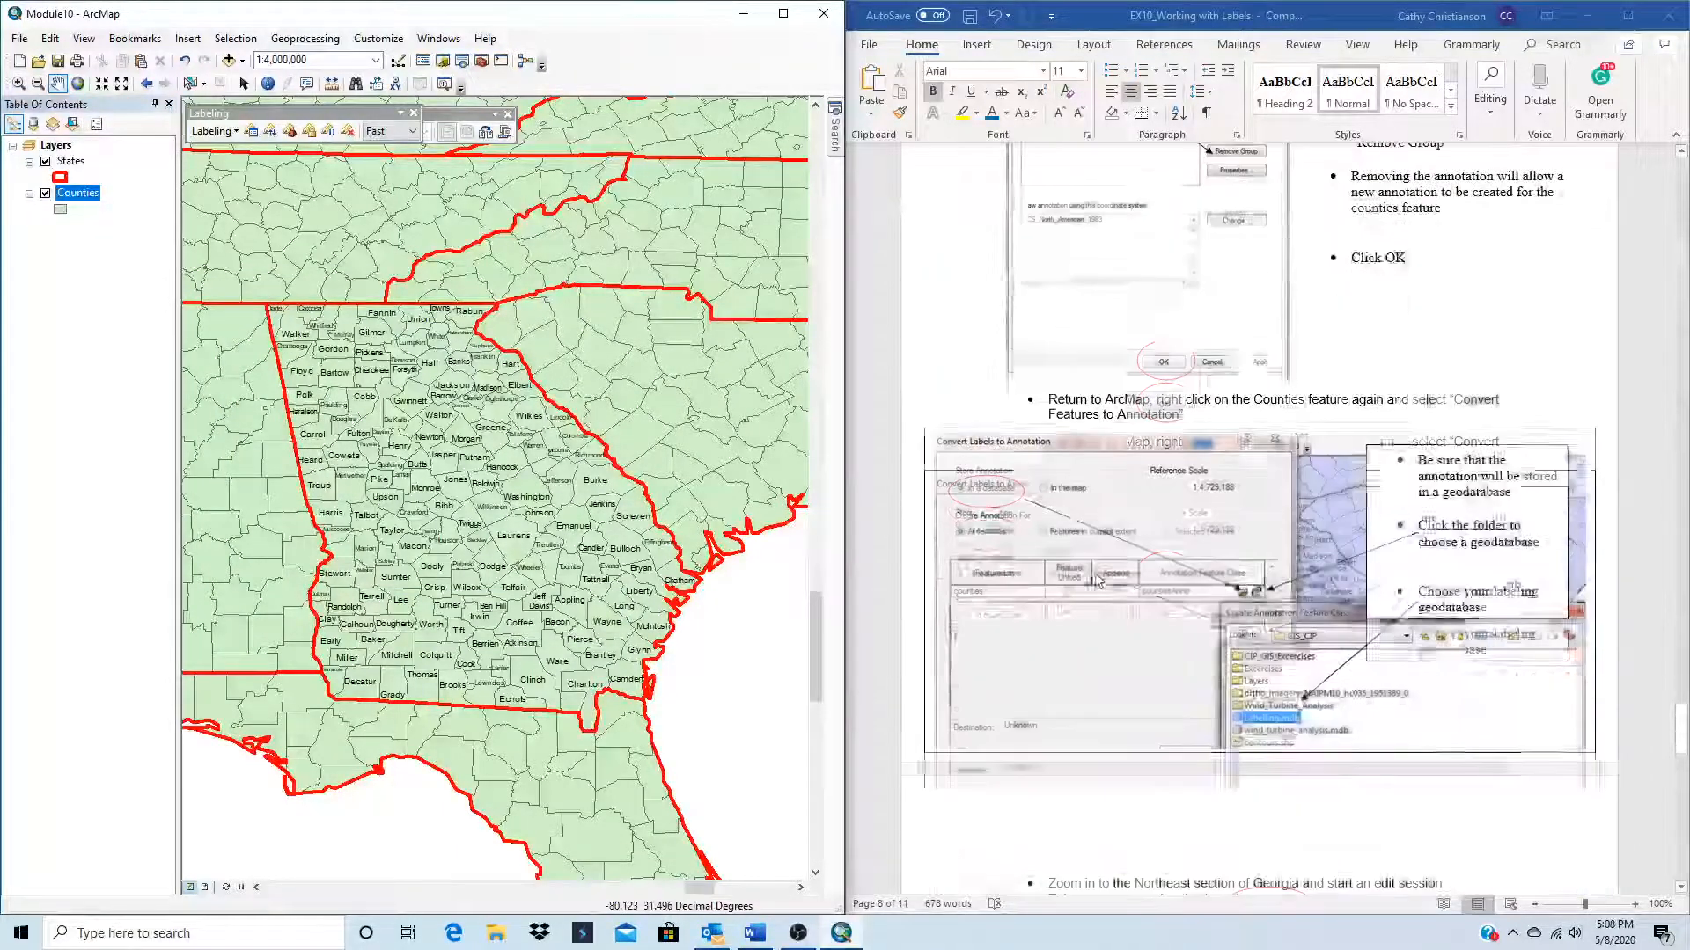
pyautogui.rightClick(81, 196)
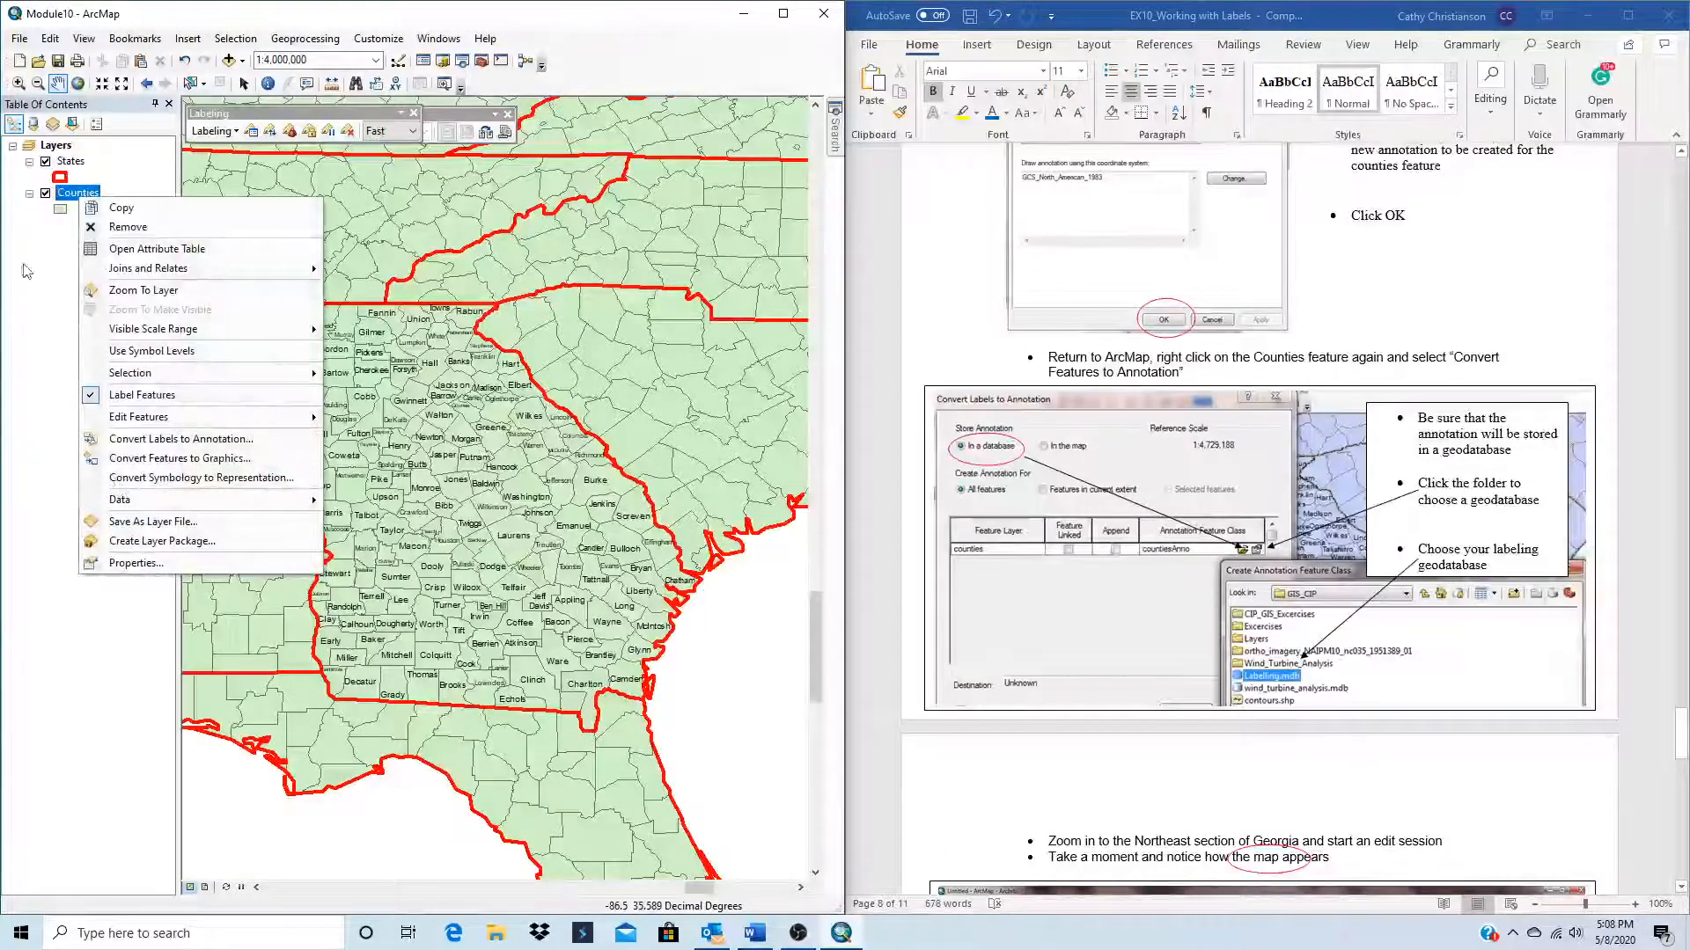
pyautogui.moveTo(121, 505)
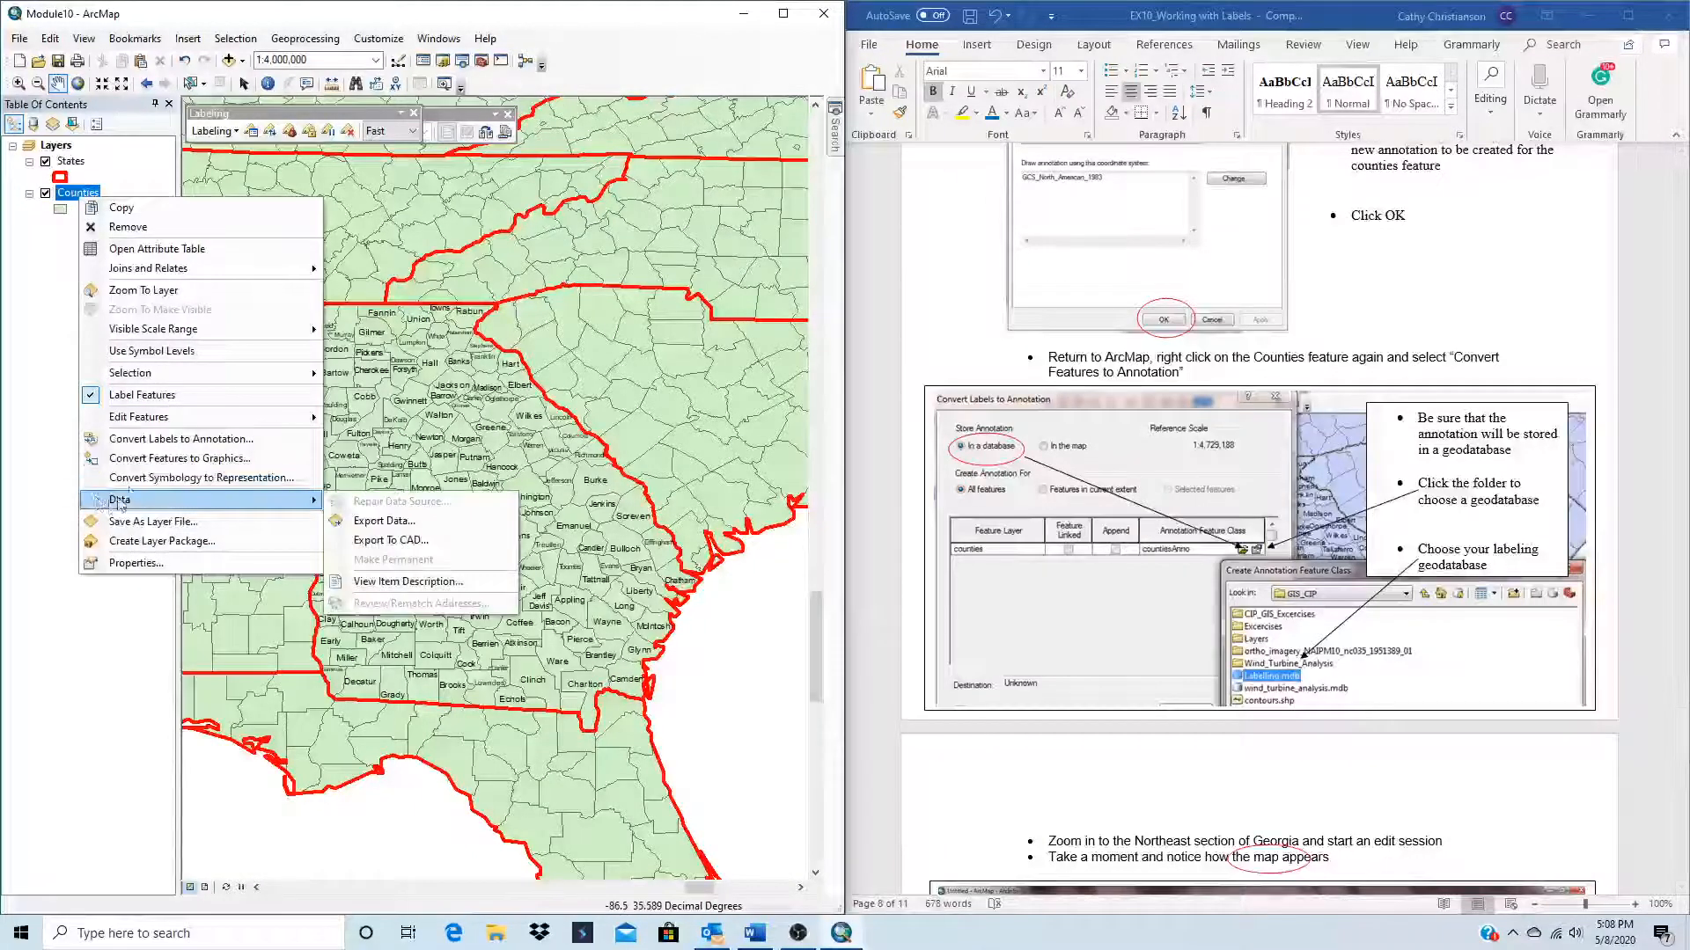
pyautogui.click(168, 439)
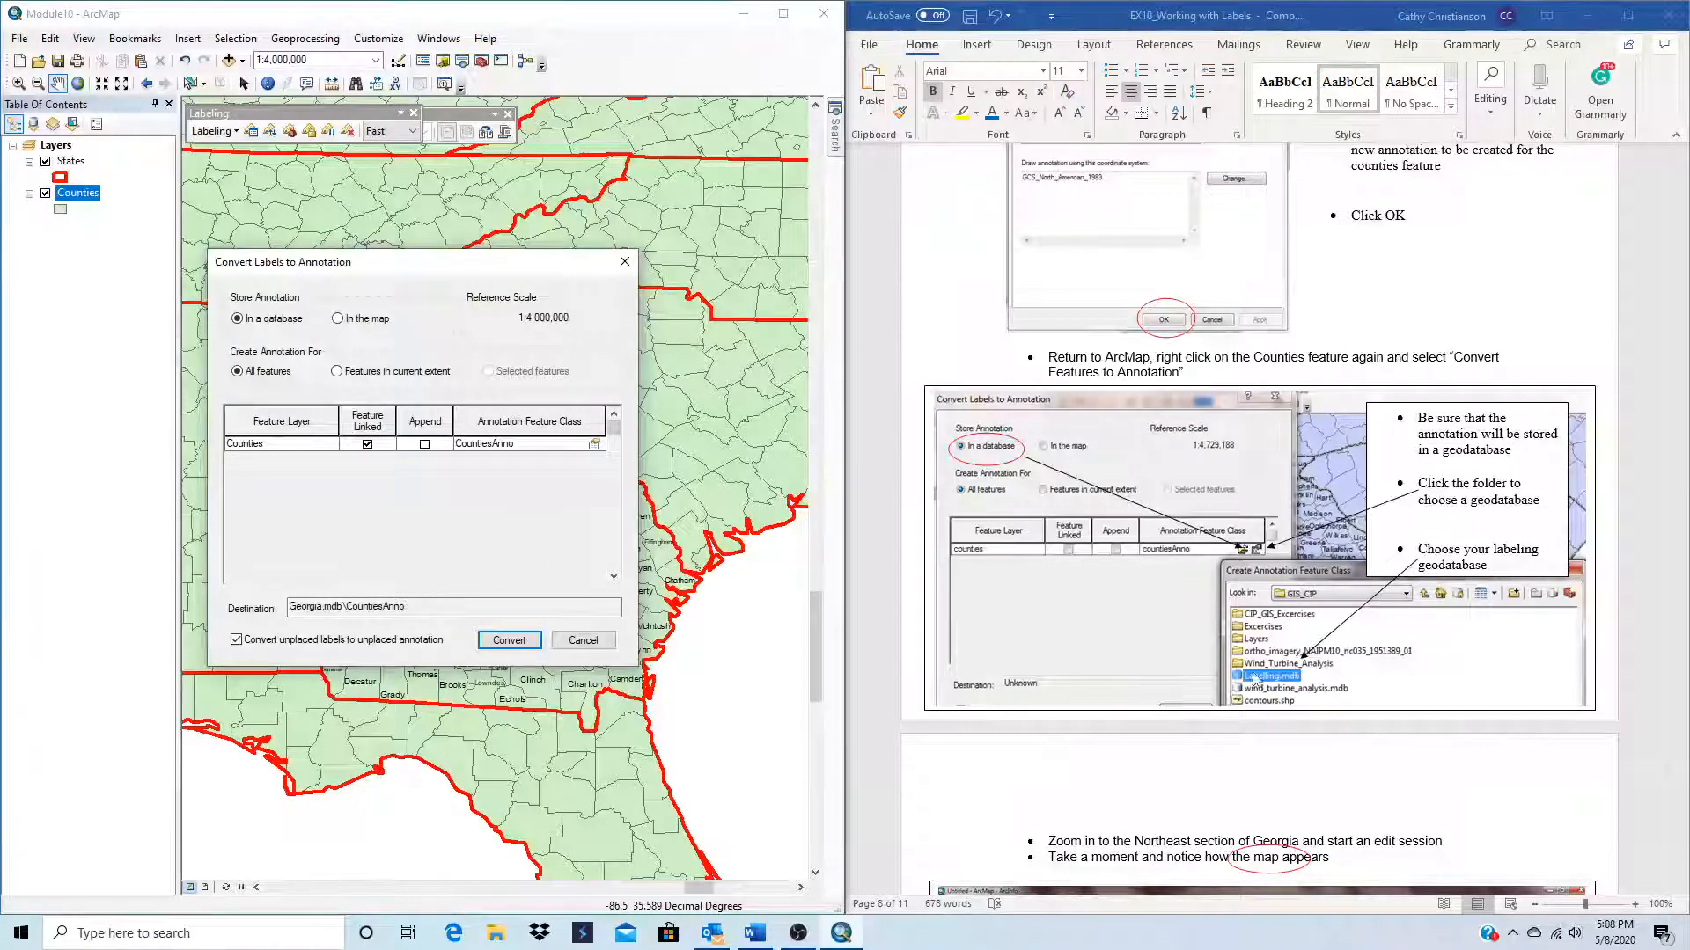
pyautogui.scroll(-5, 1348, 656)
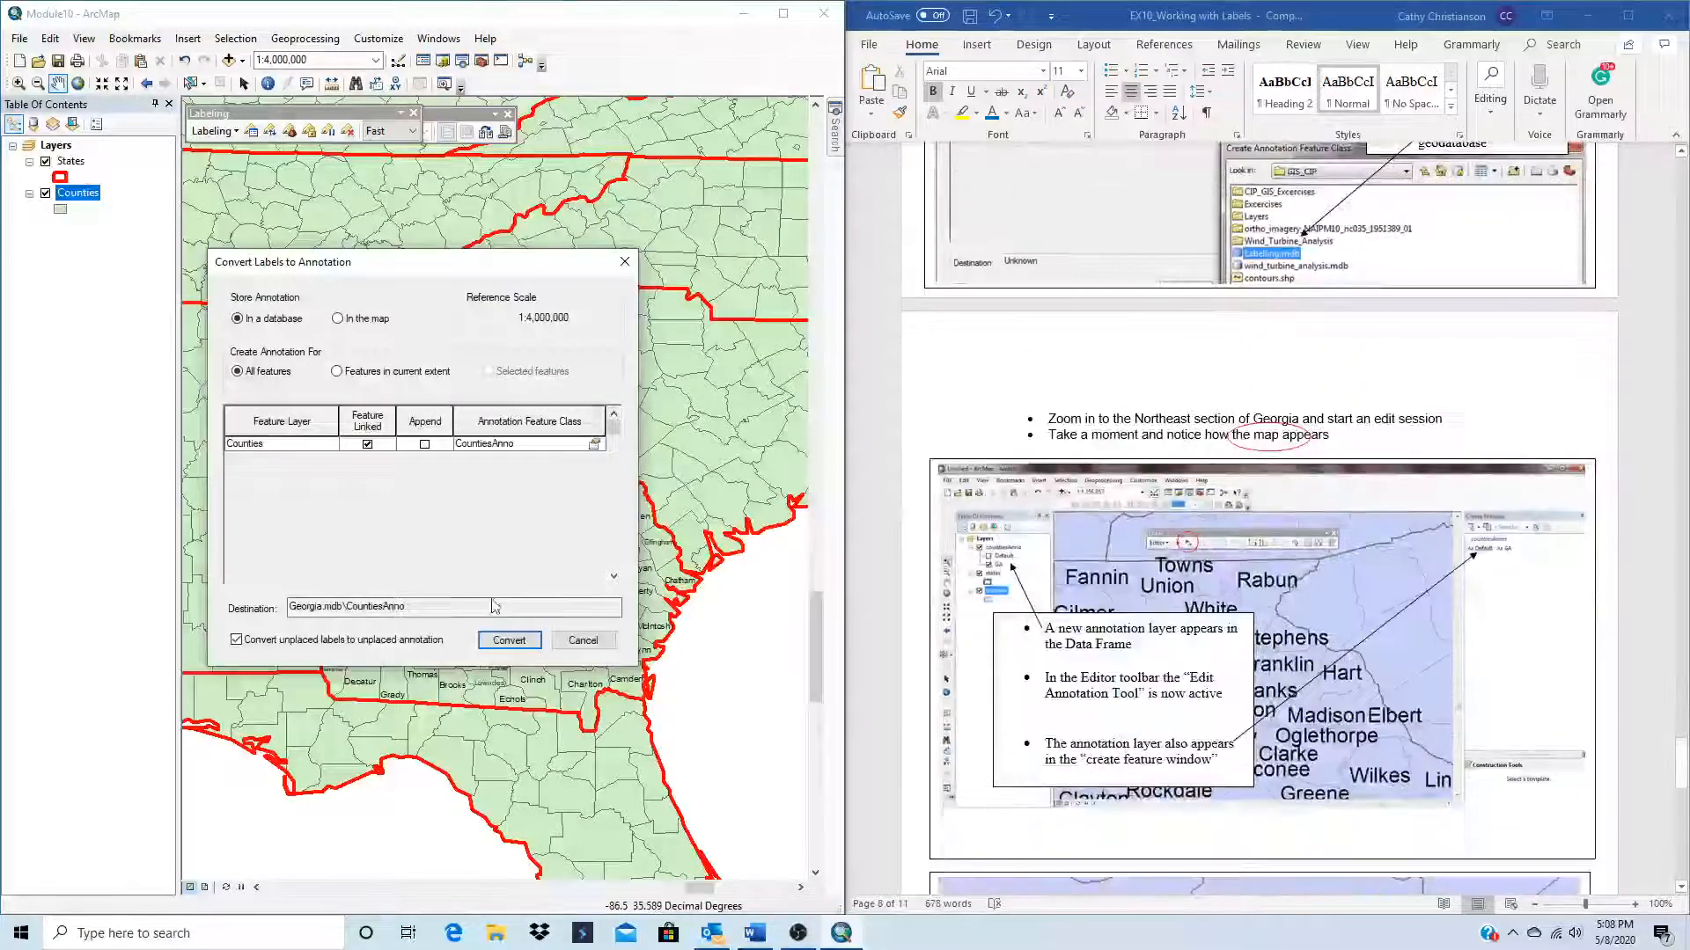
pyautogui.click(510, 641)
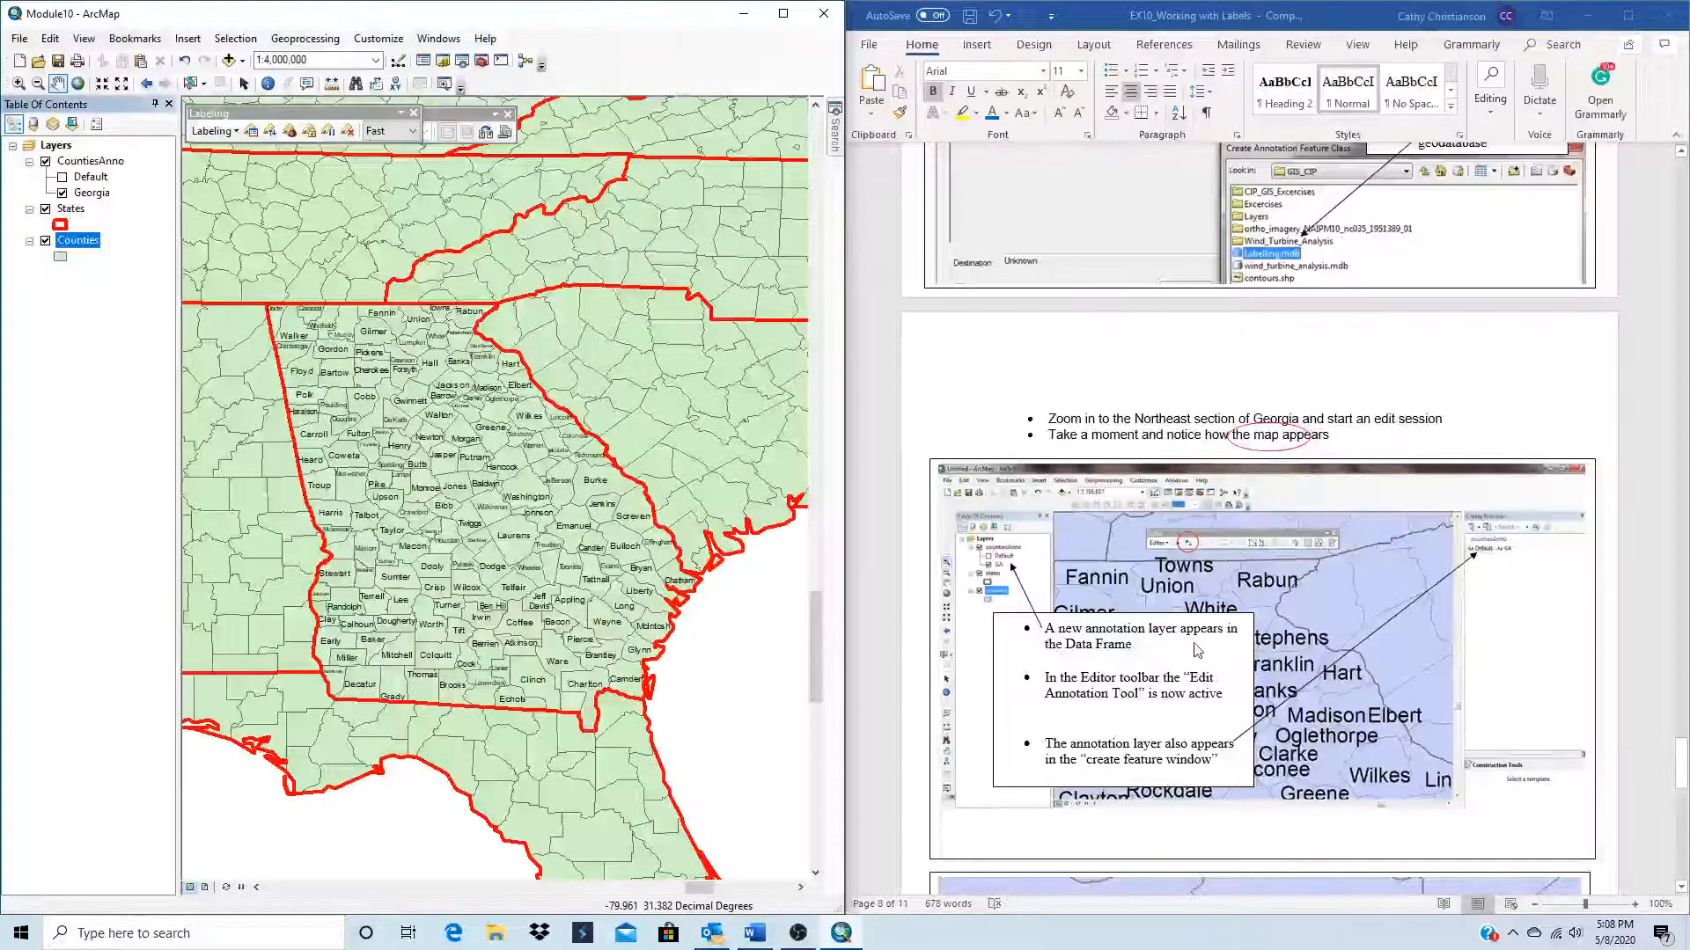
# Step: Look through the annotation editing instructions and close the Labeling toolbar
pyautogui.scroll(-2, 1352, 702)
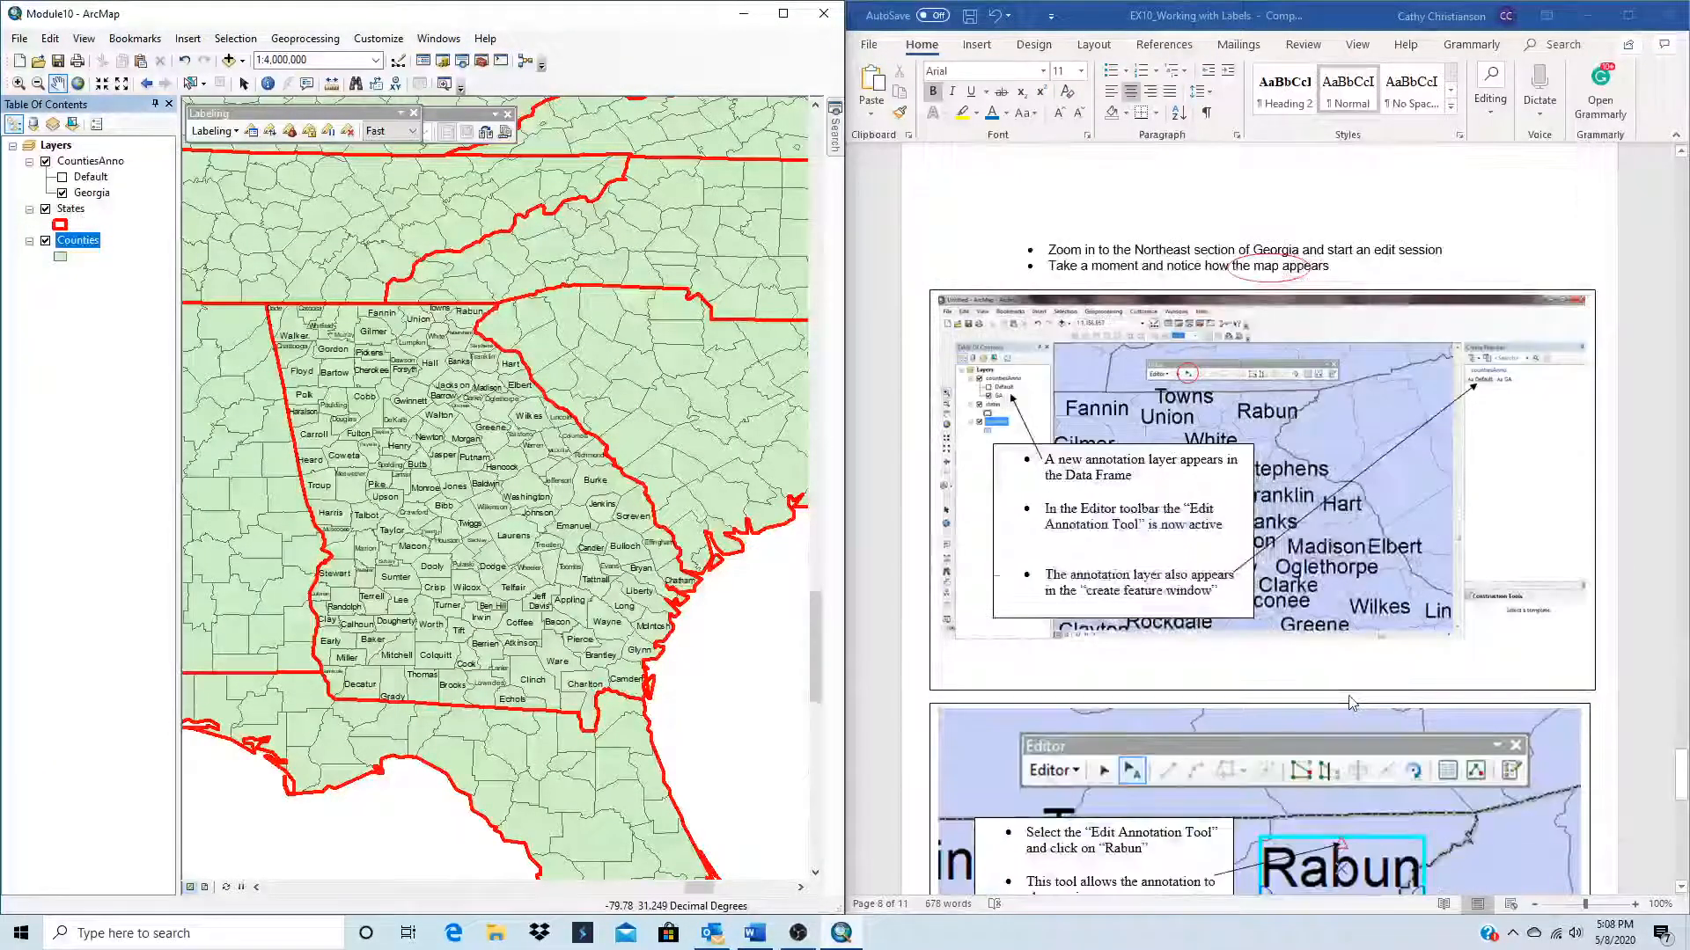
pyautogui.scroll(-3, 1353, 703)
pyautogui.scroll(3, 1353, 702)
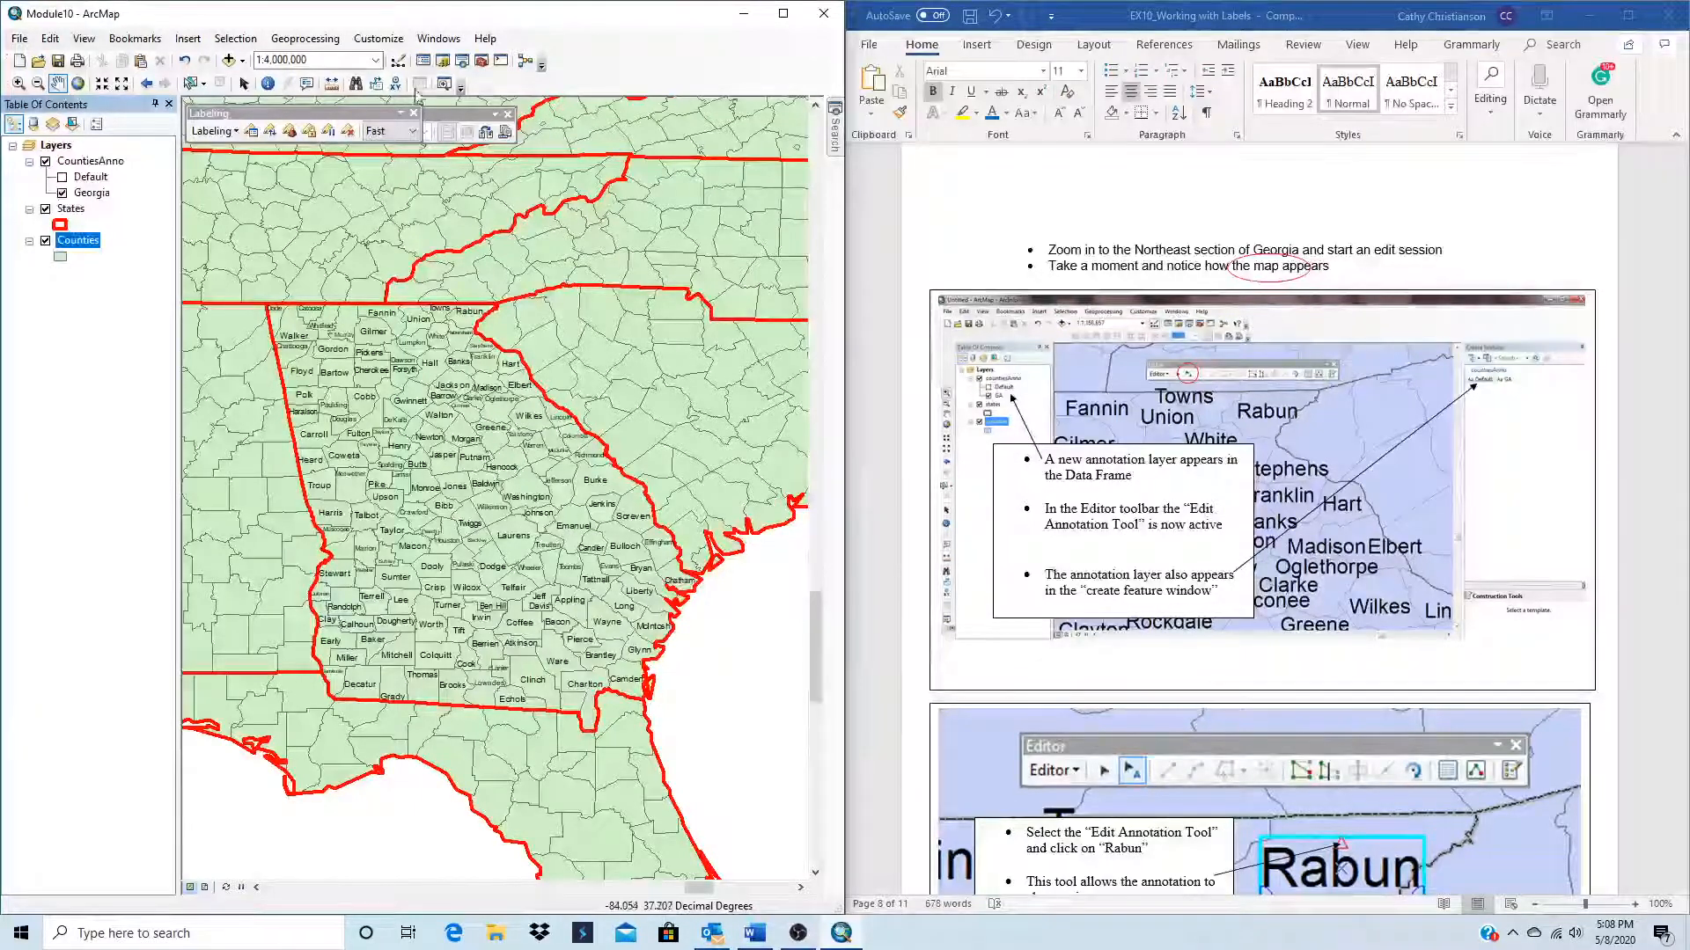
pyautogui.moveTo(301, 113); pyautogui.dragTo(314, 160)
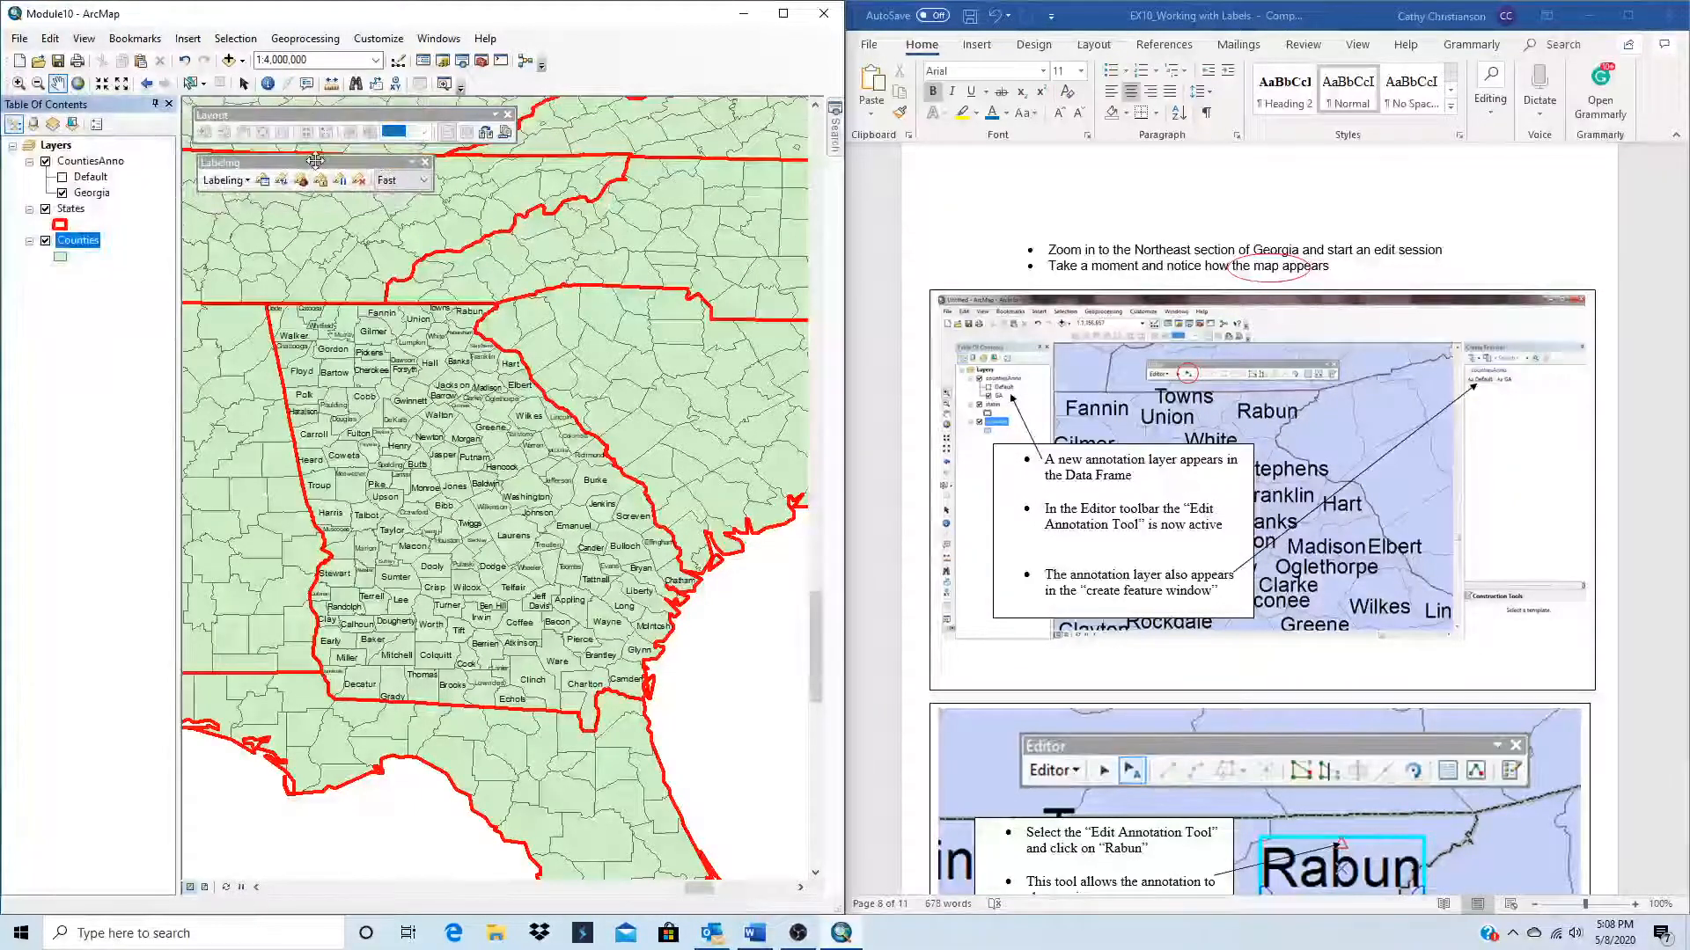
pyautogui.click(425, 162)
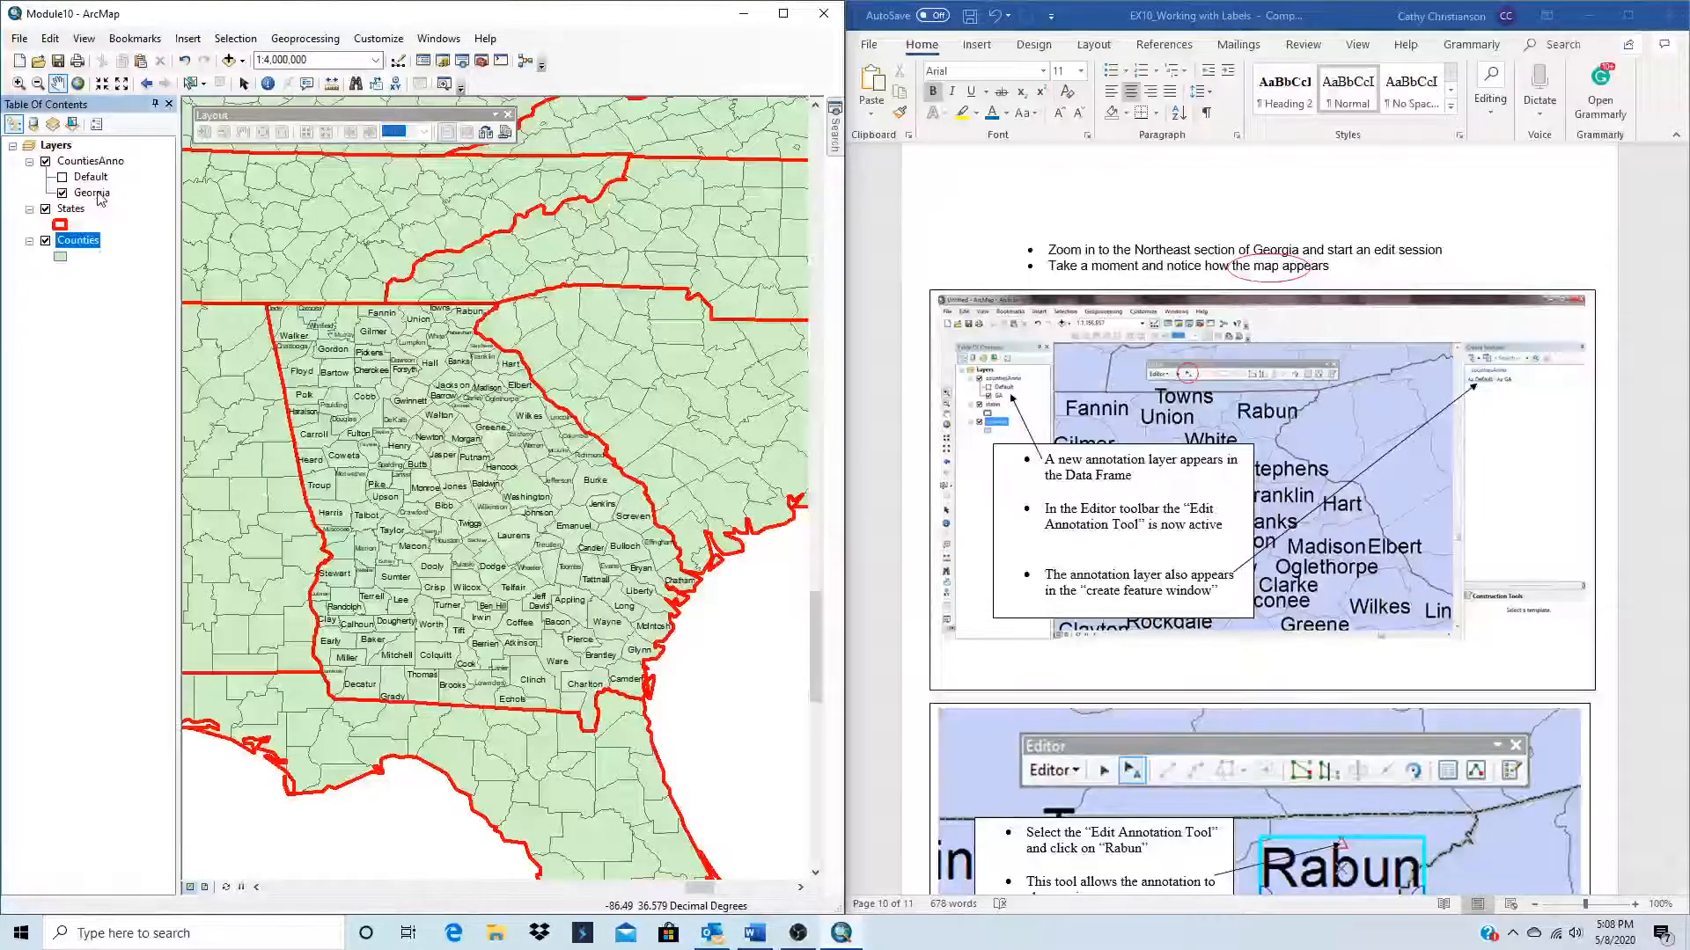
# Step: Select the Georgia annotation class under CountiesAnno, show the Editor toolbar, and start an edit session
pyautogui.click(94, 194)
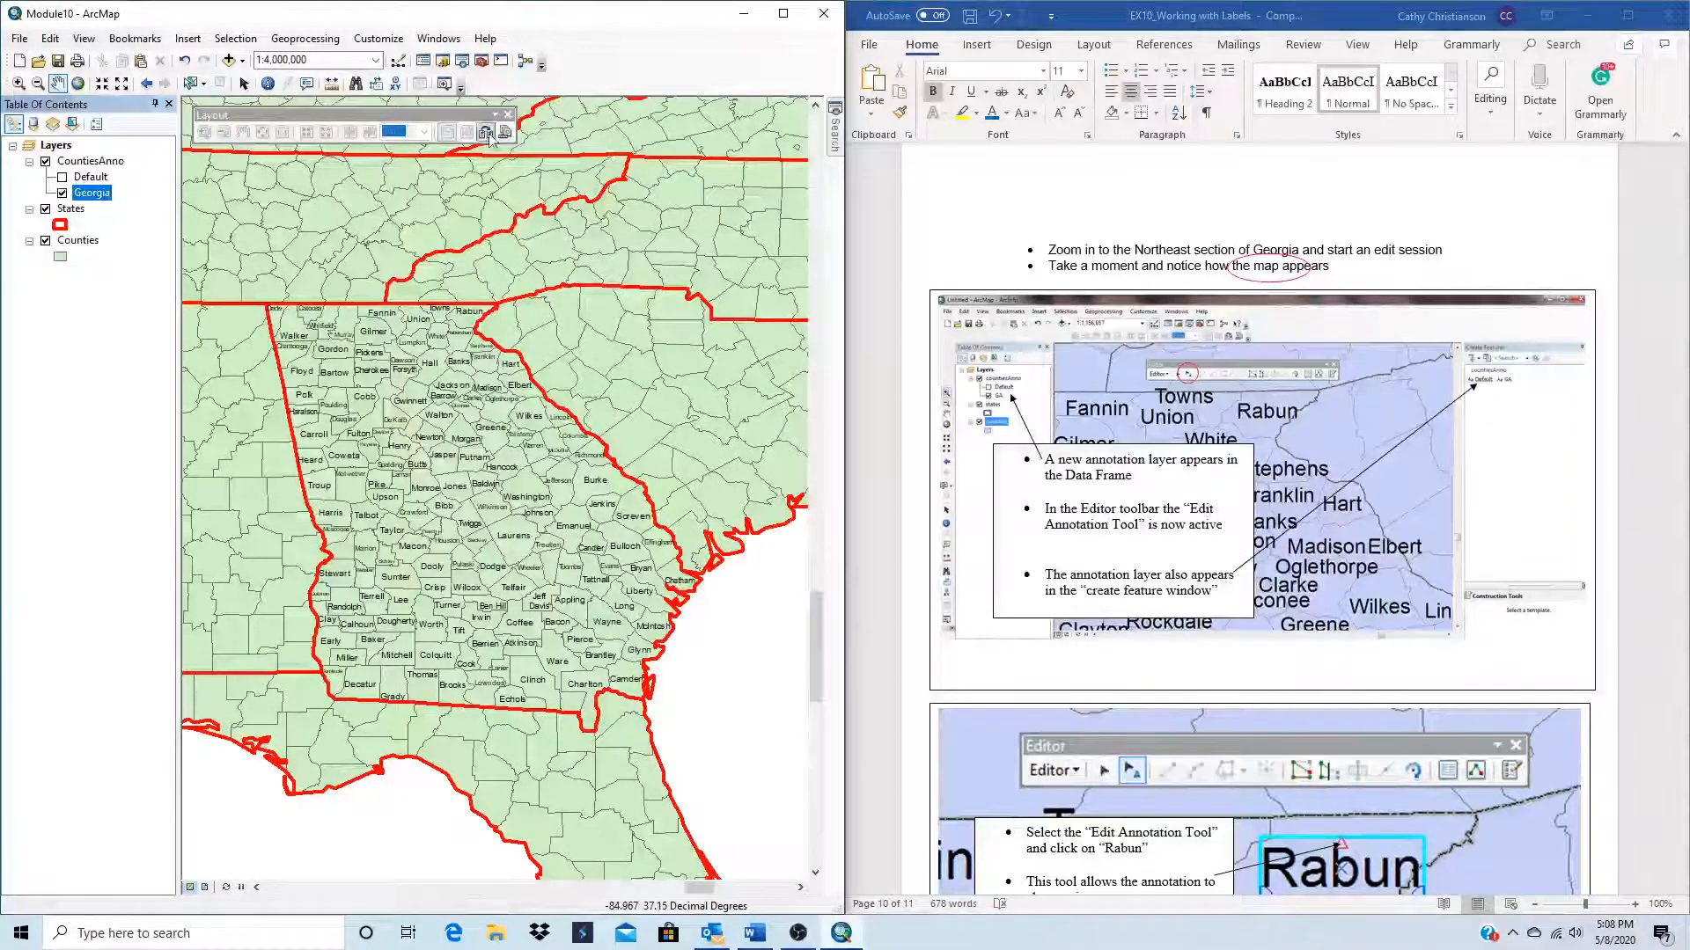
pyautogui.click(398, 61)
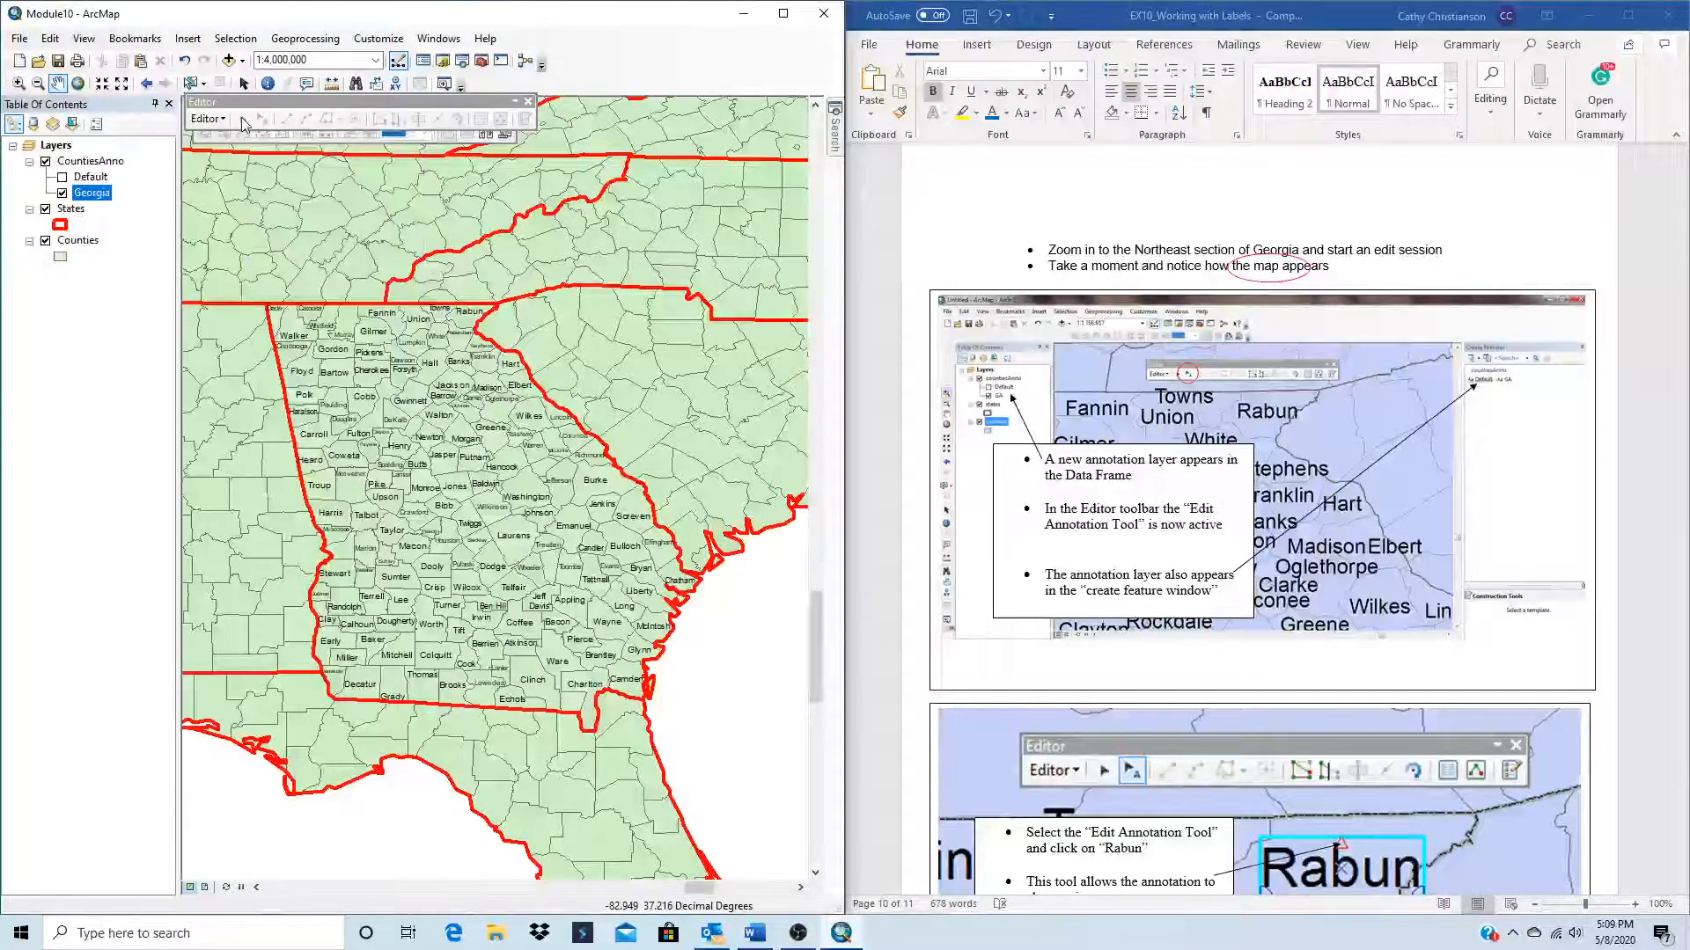
pyautogui.click(208, 119)
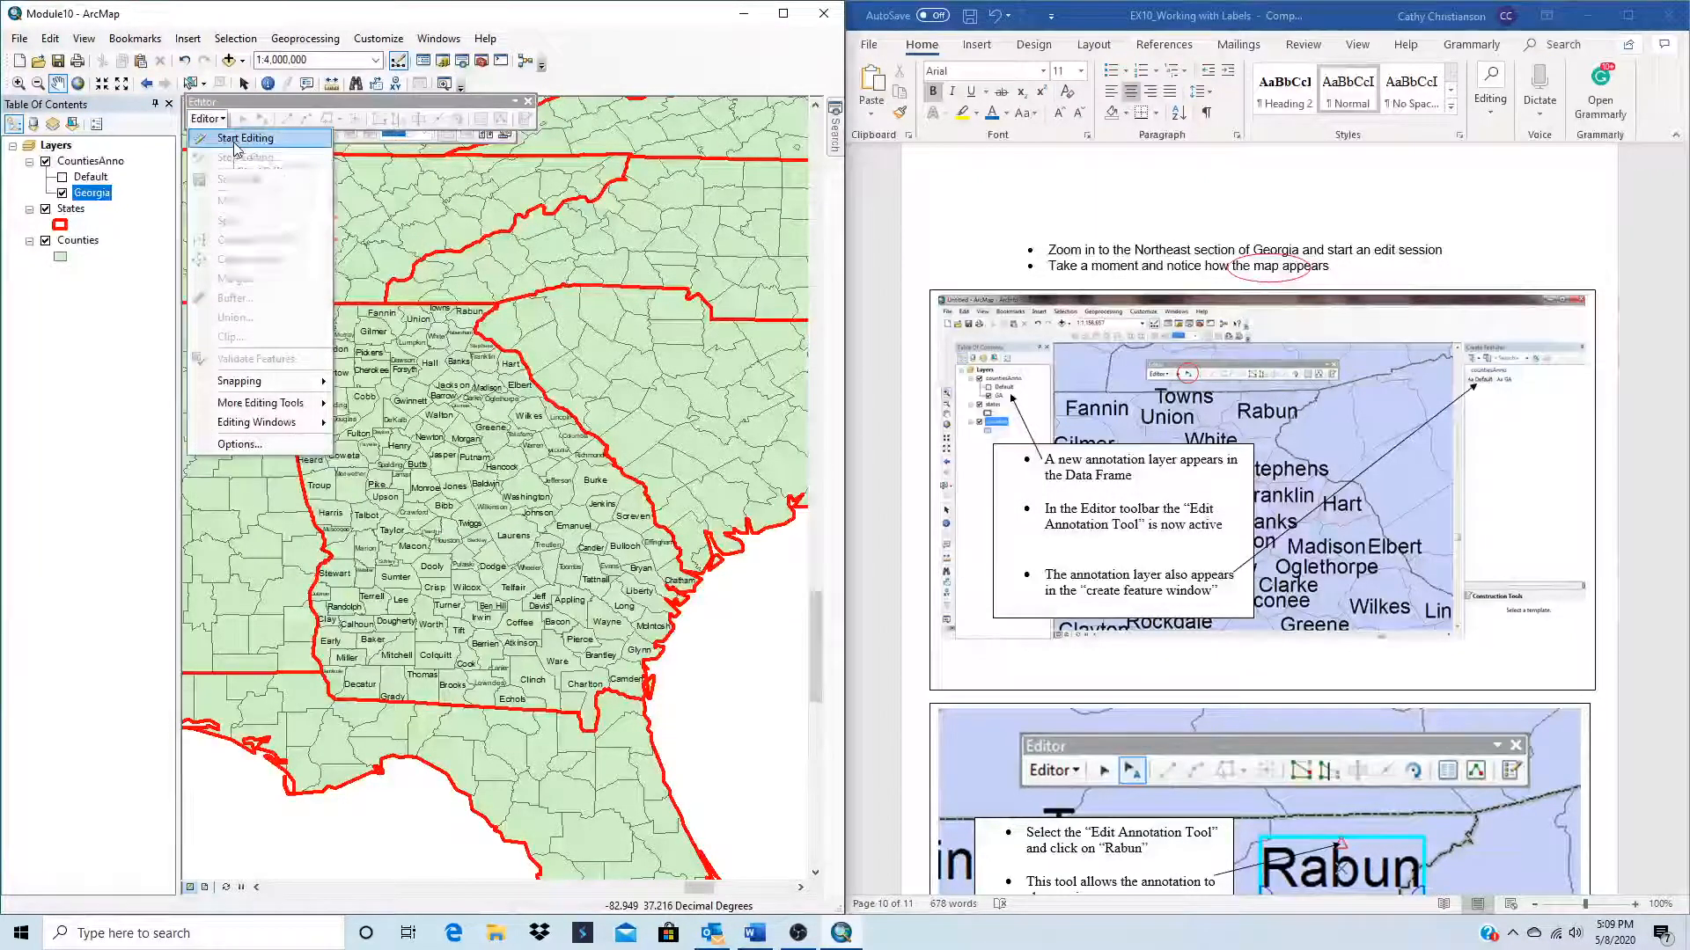
pyautogui.click(234, 141)
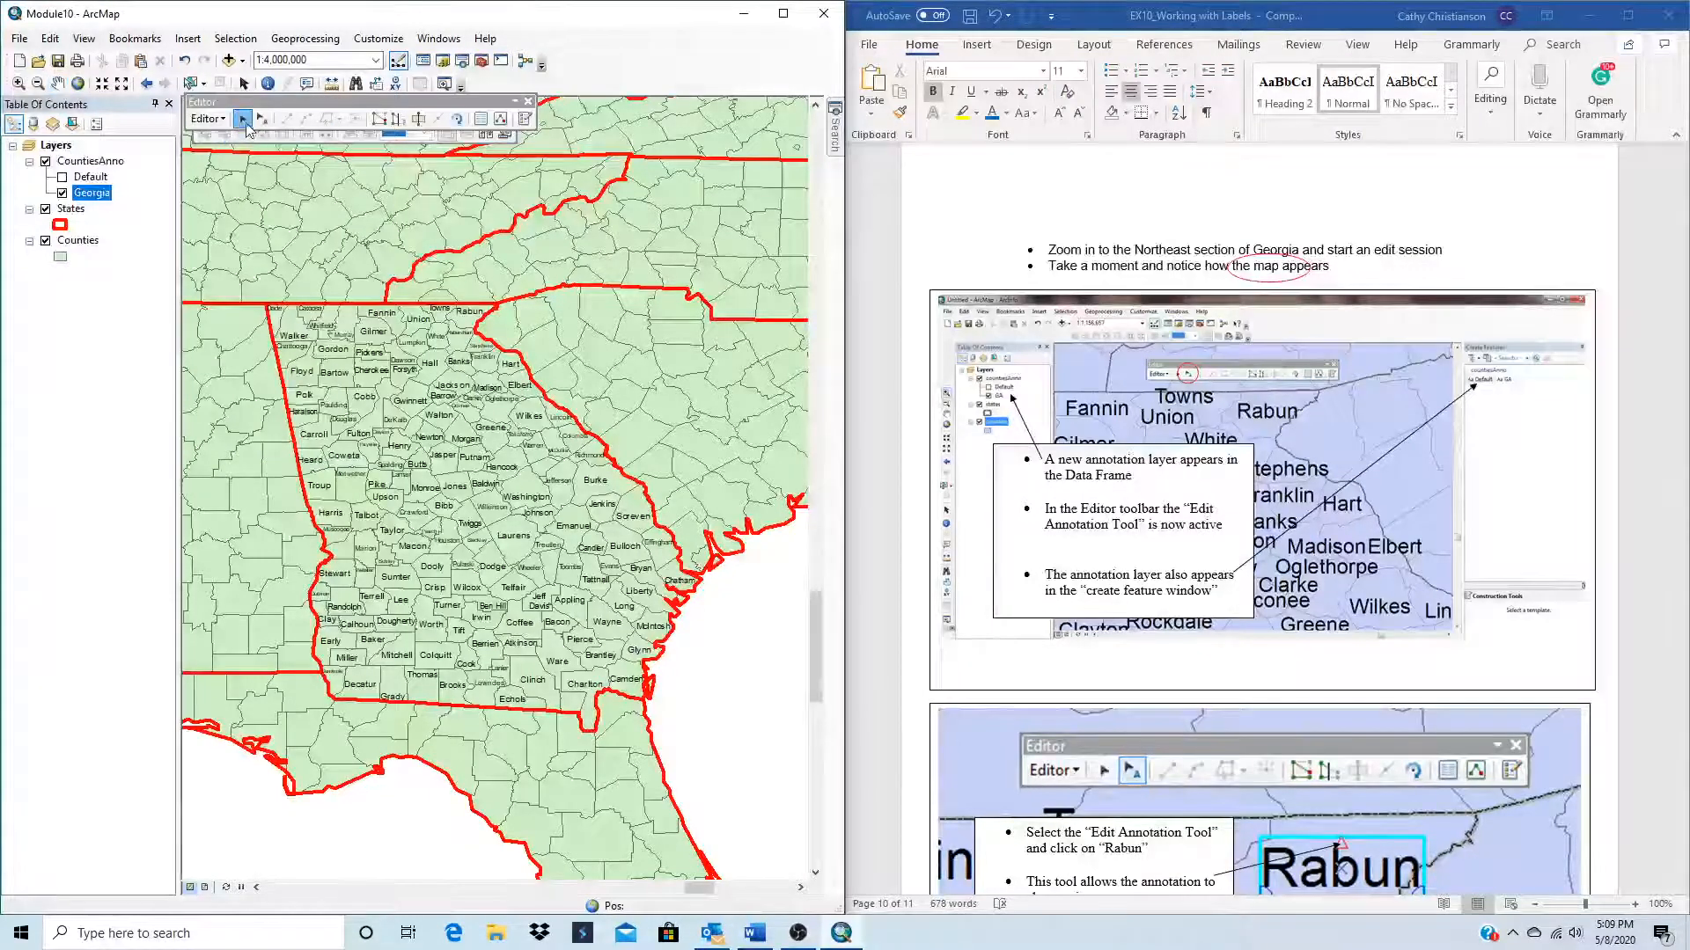
pyautogui.click(243, 120)
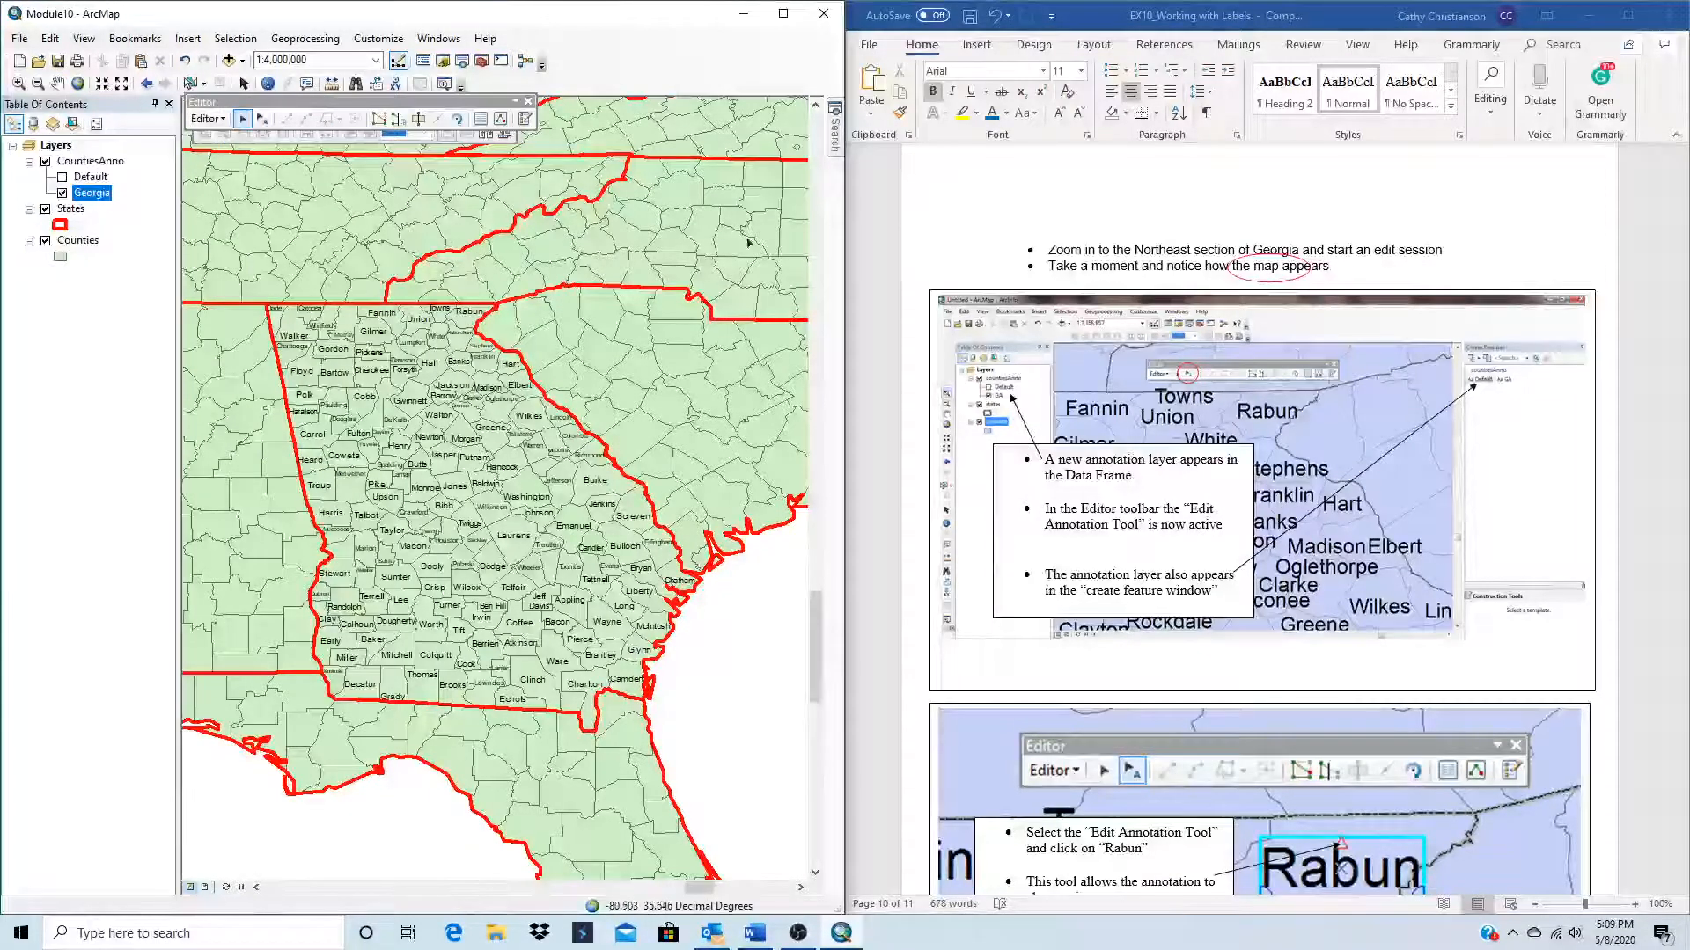
# Step: Activate the Edit Annotation tool over northeast Georgia at 1:1,500,000 and open the Create Features window
pyautogui.click(782, 13)
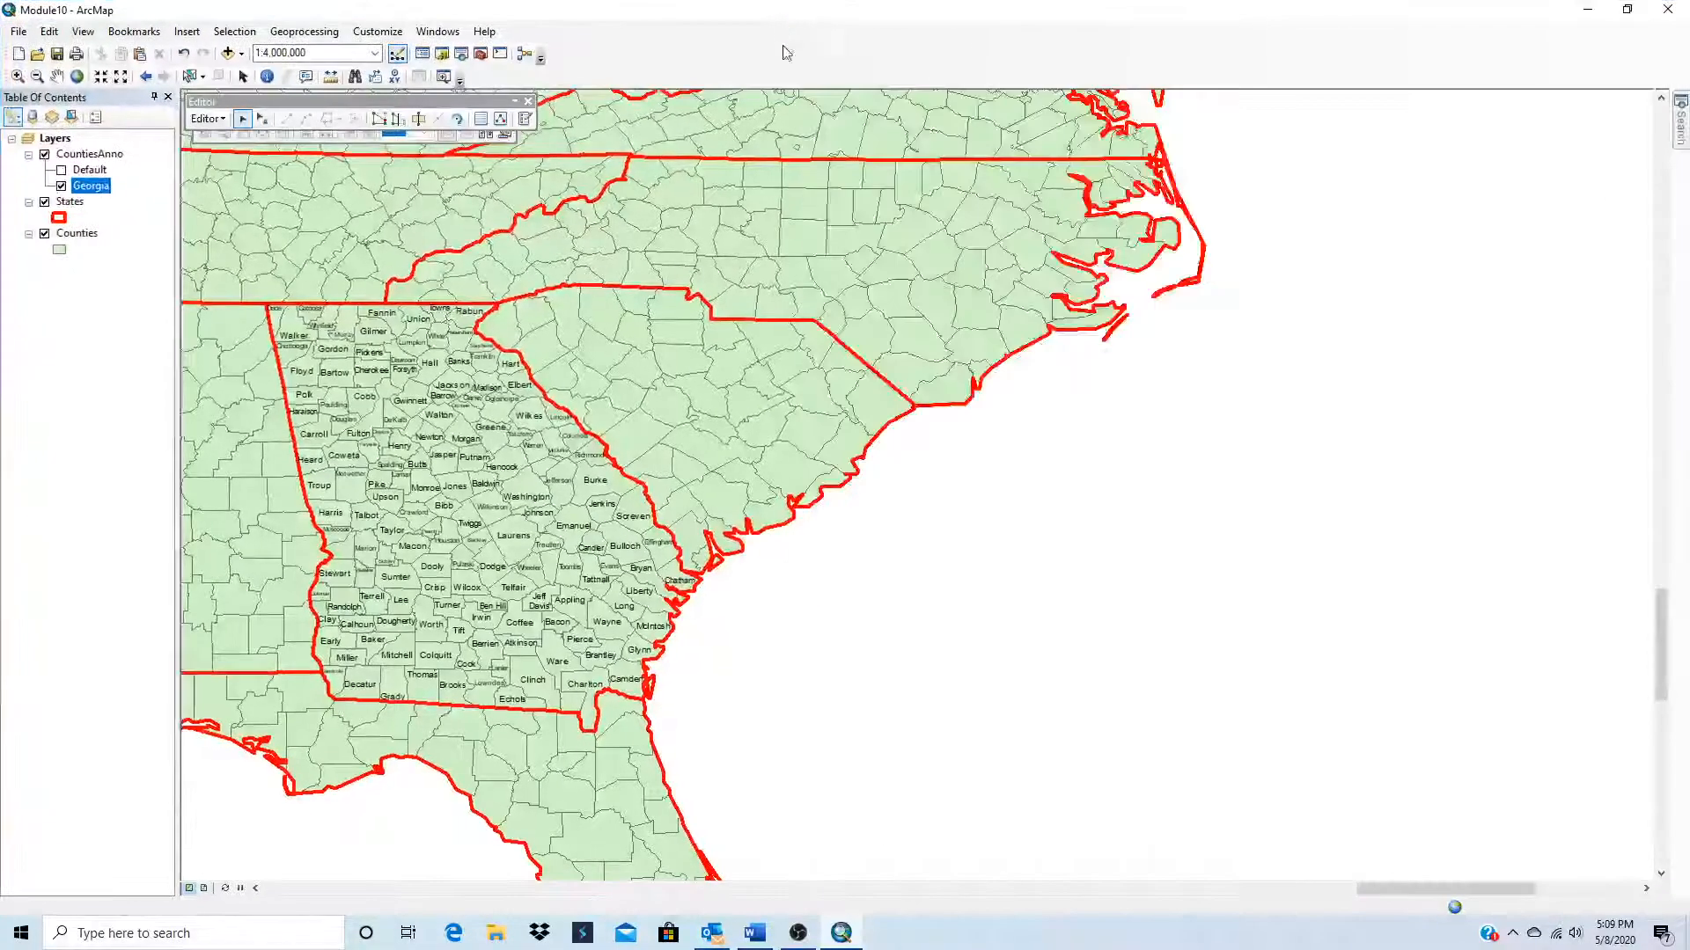
pyautogui.click(264, 118)
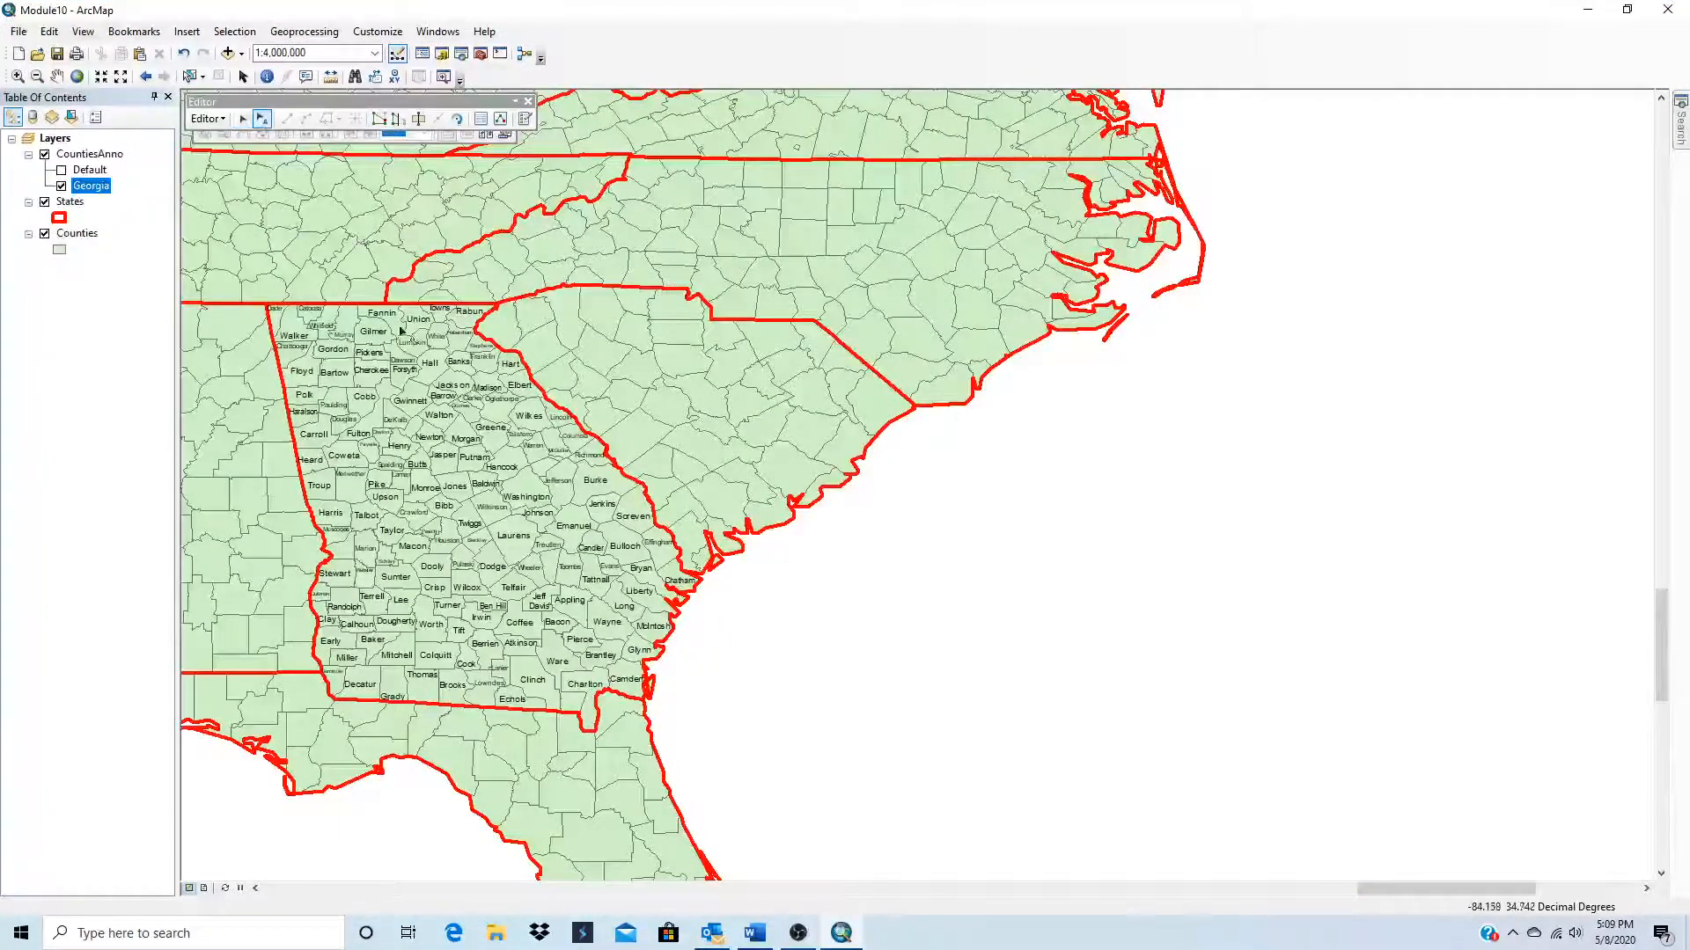
pyautogui.scroll(4, 411, 294)
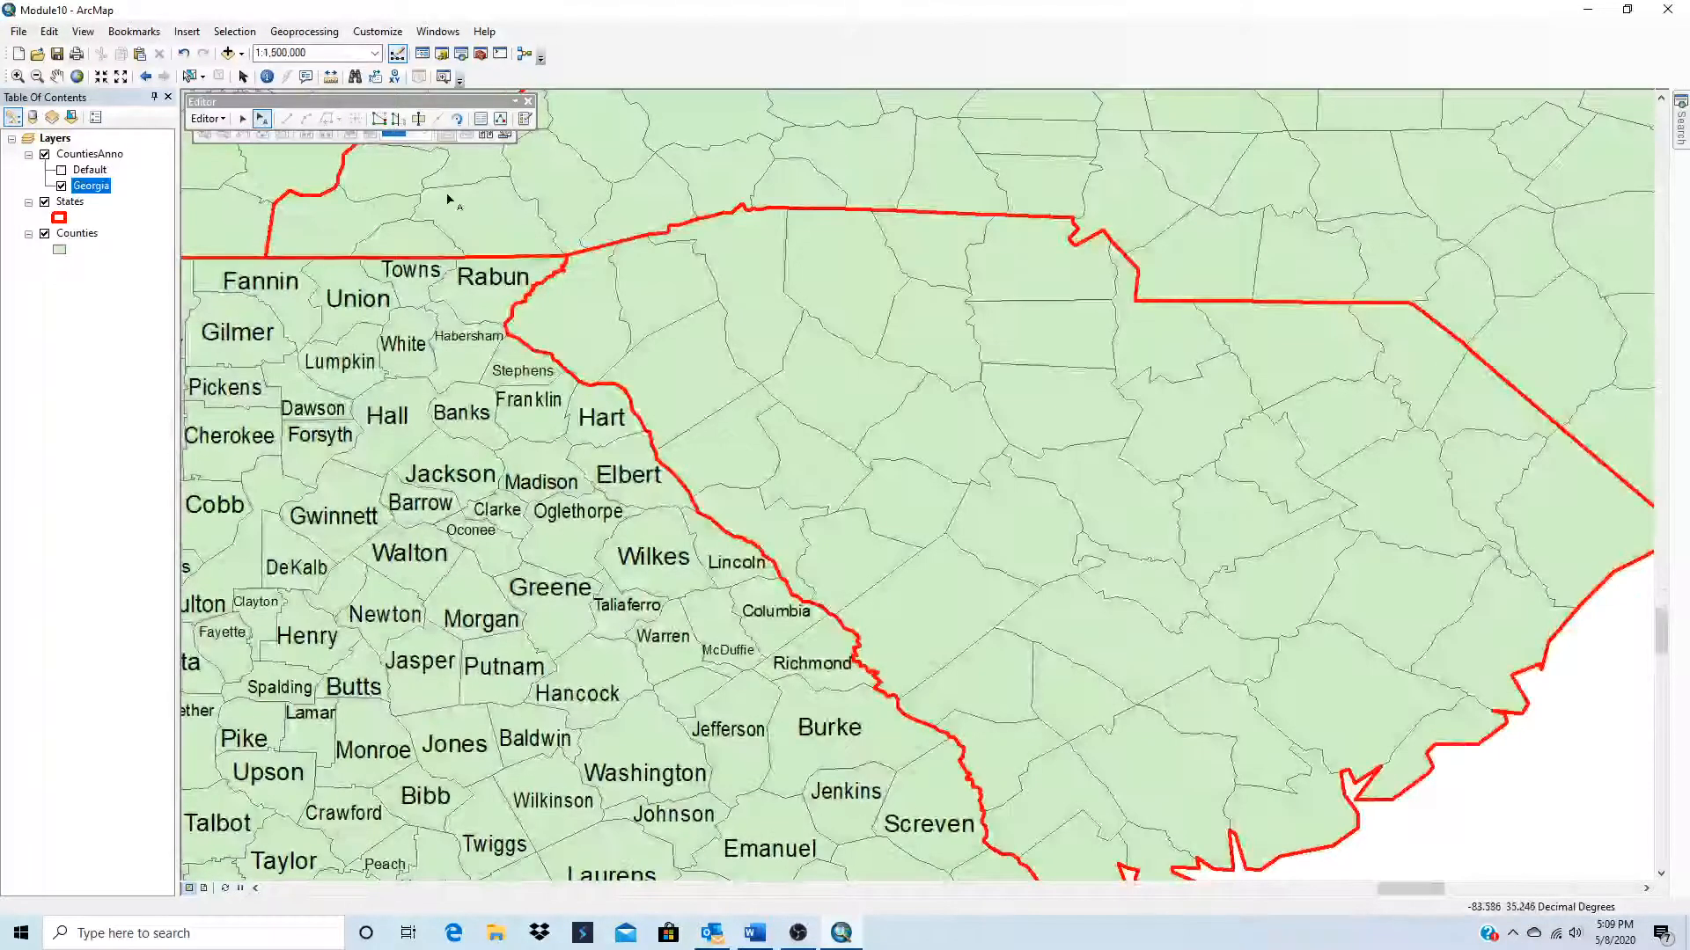
pyautogui.click(525, 119)
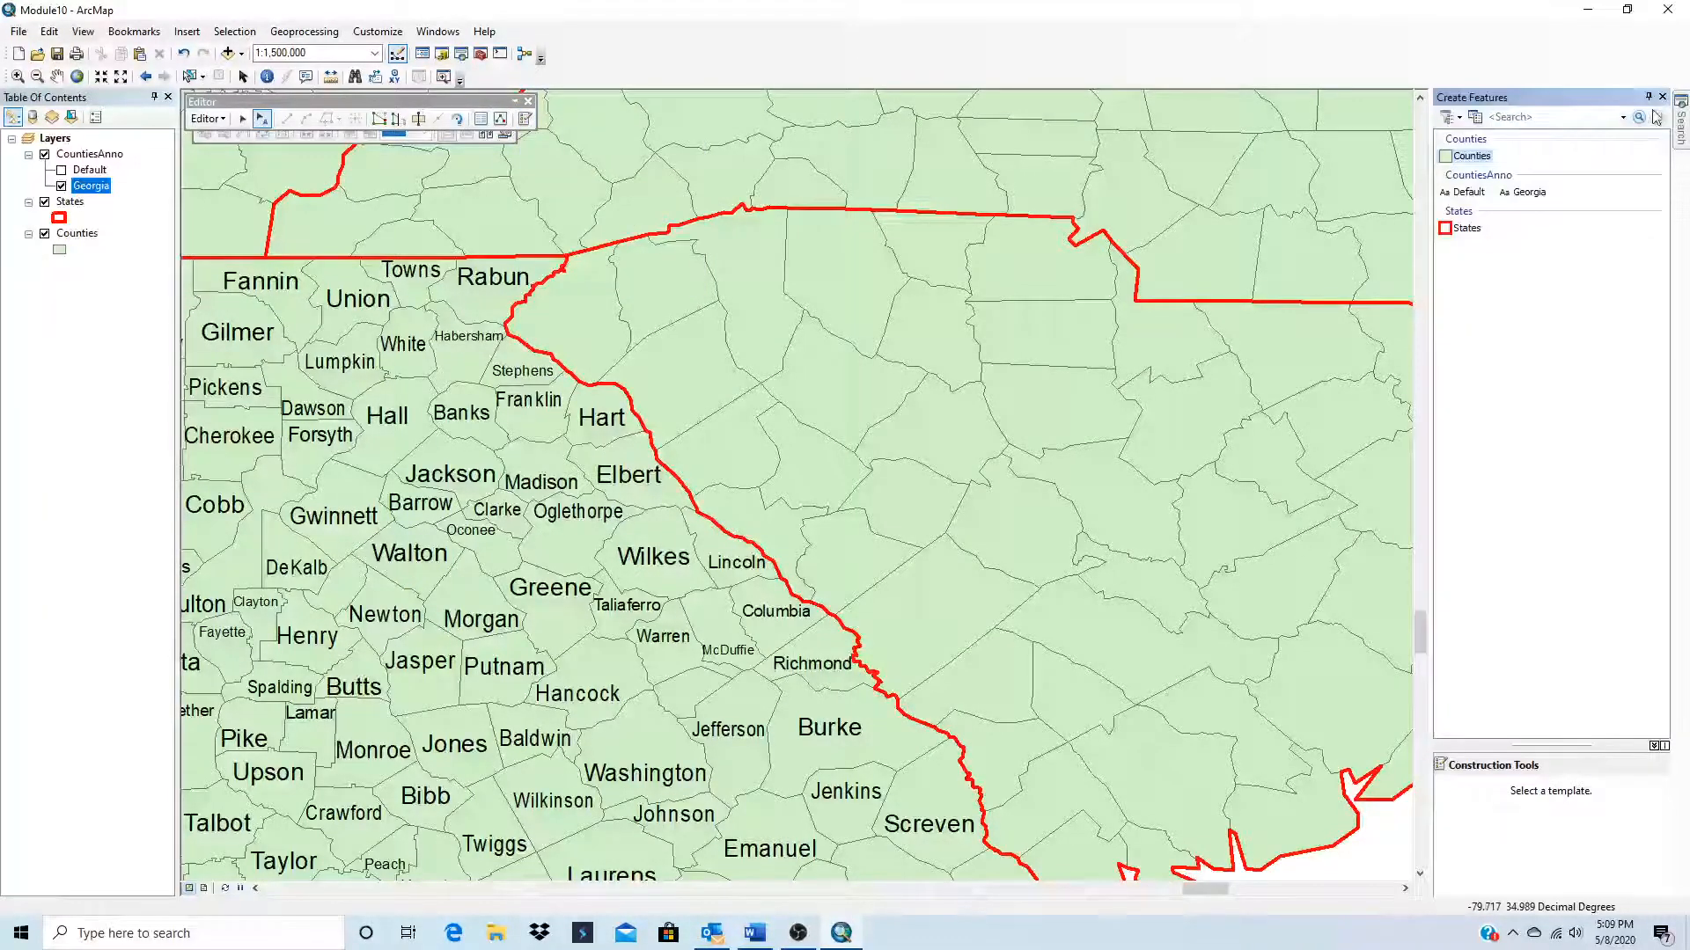
# Step: Nudge the Rabun county annotation slightly west and try the Georgia and Default annotation templates
pyautogui.click(497, 277)
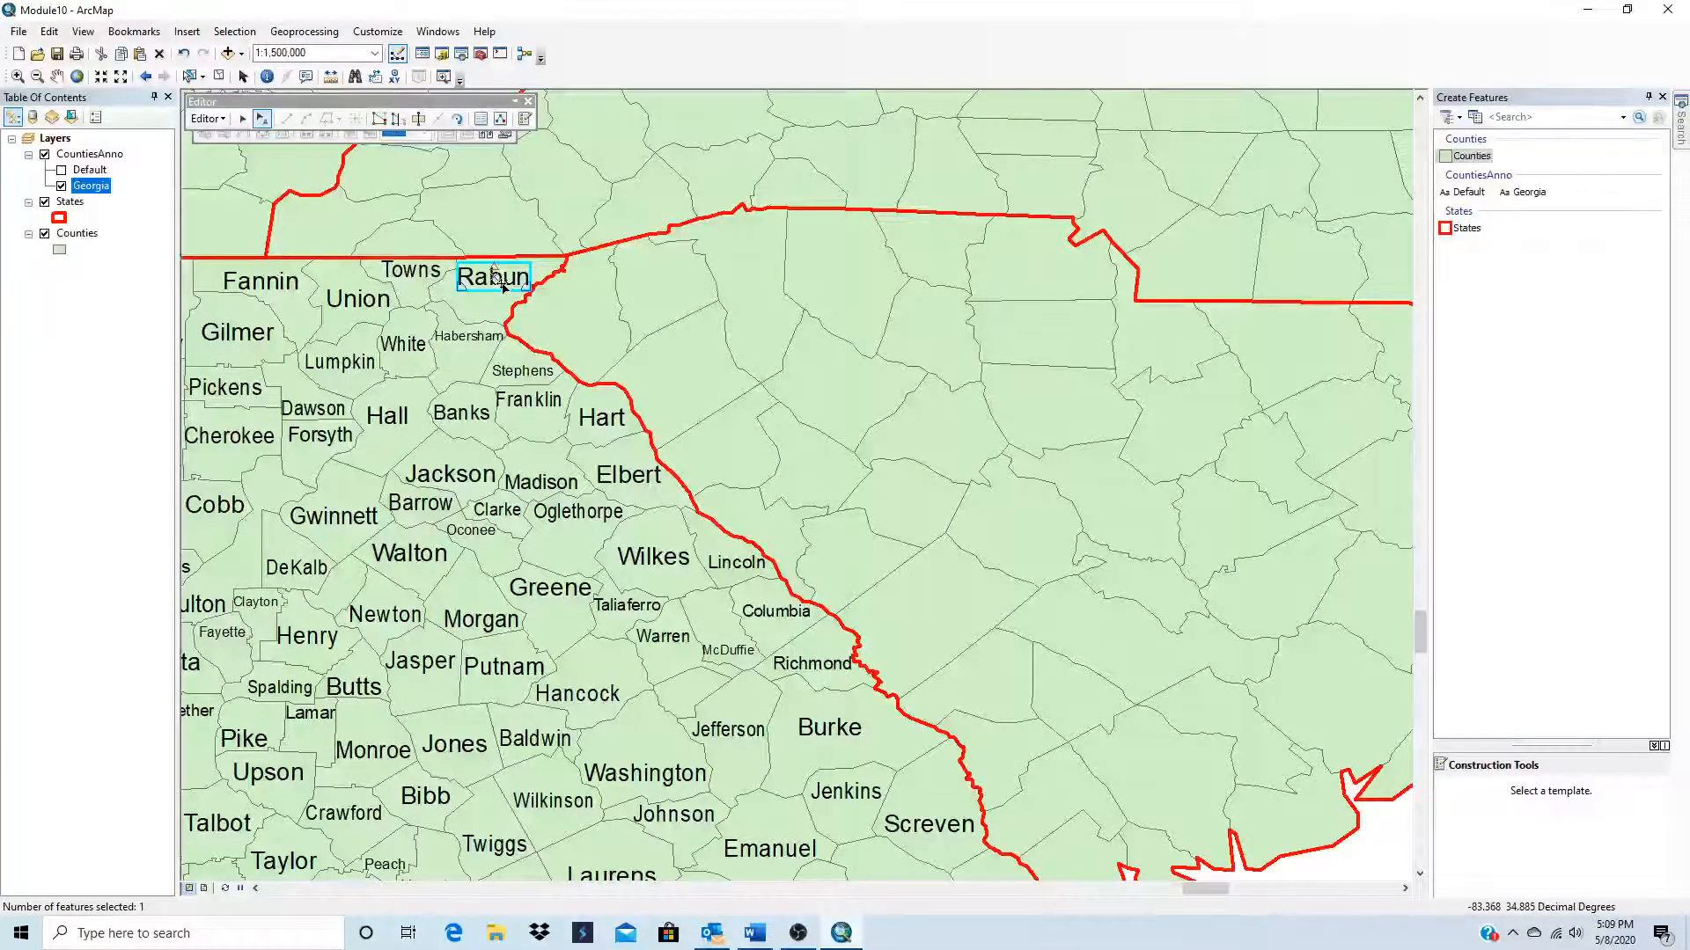
pyautogui.moveTo(502, 286); pyautogui.dragTo(499, 286)
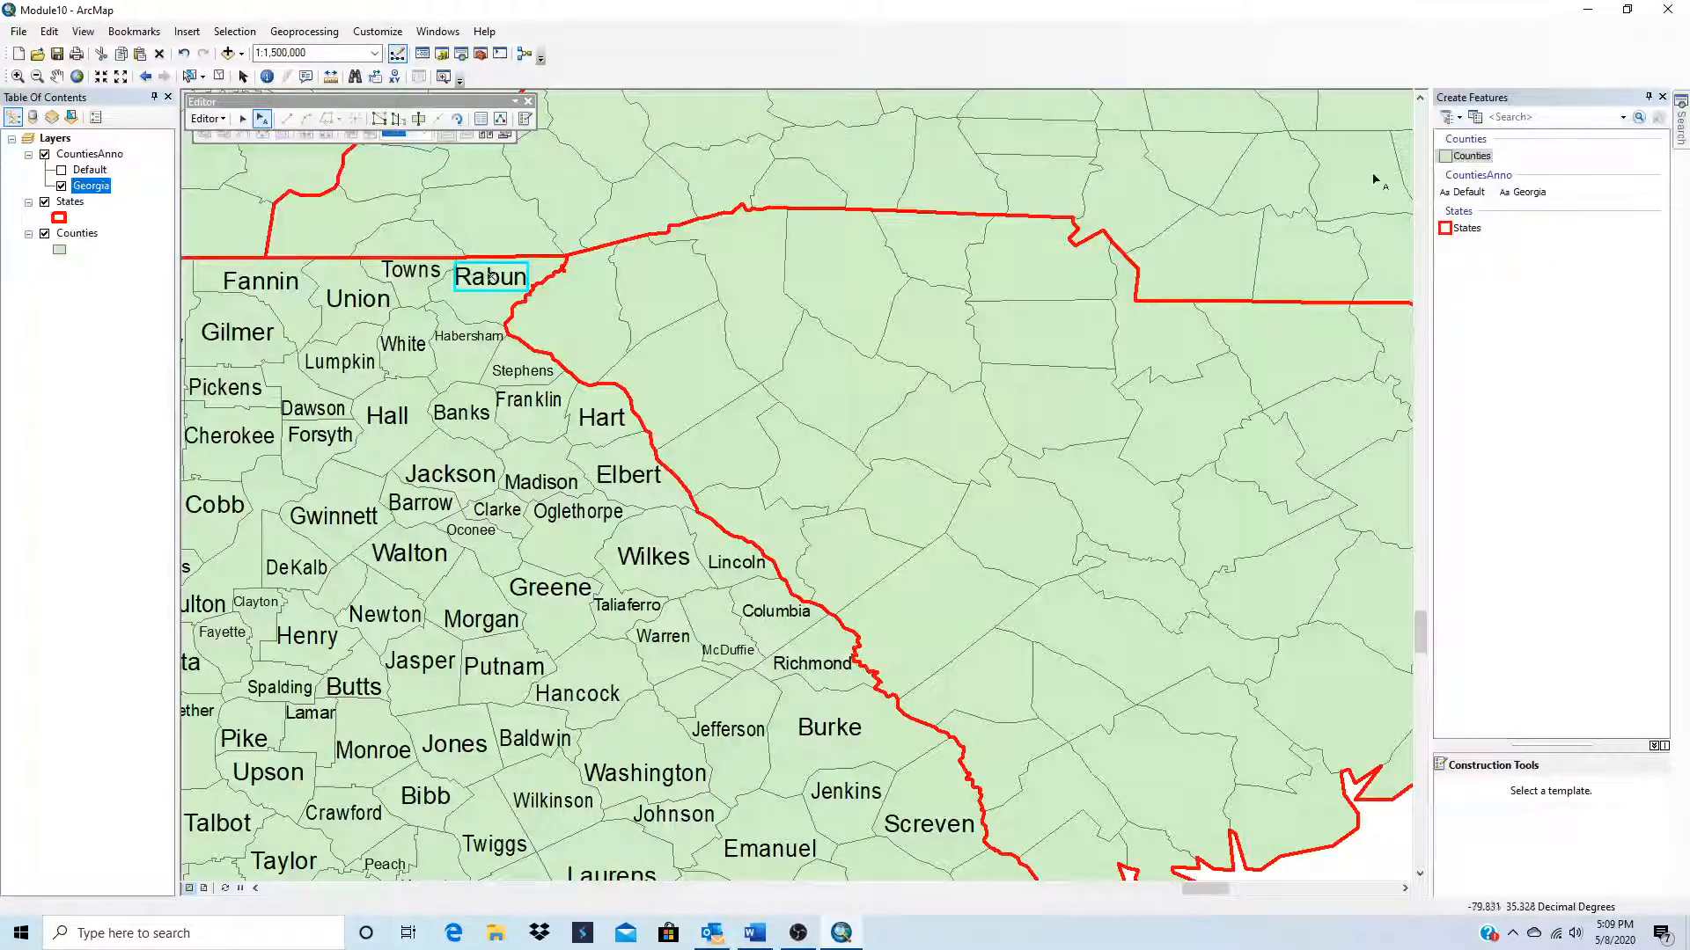
pyautogui.click(1532, 193)
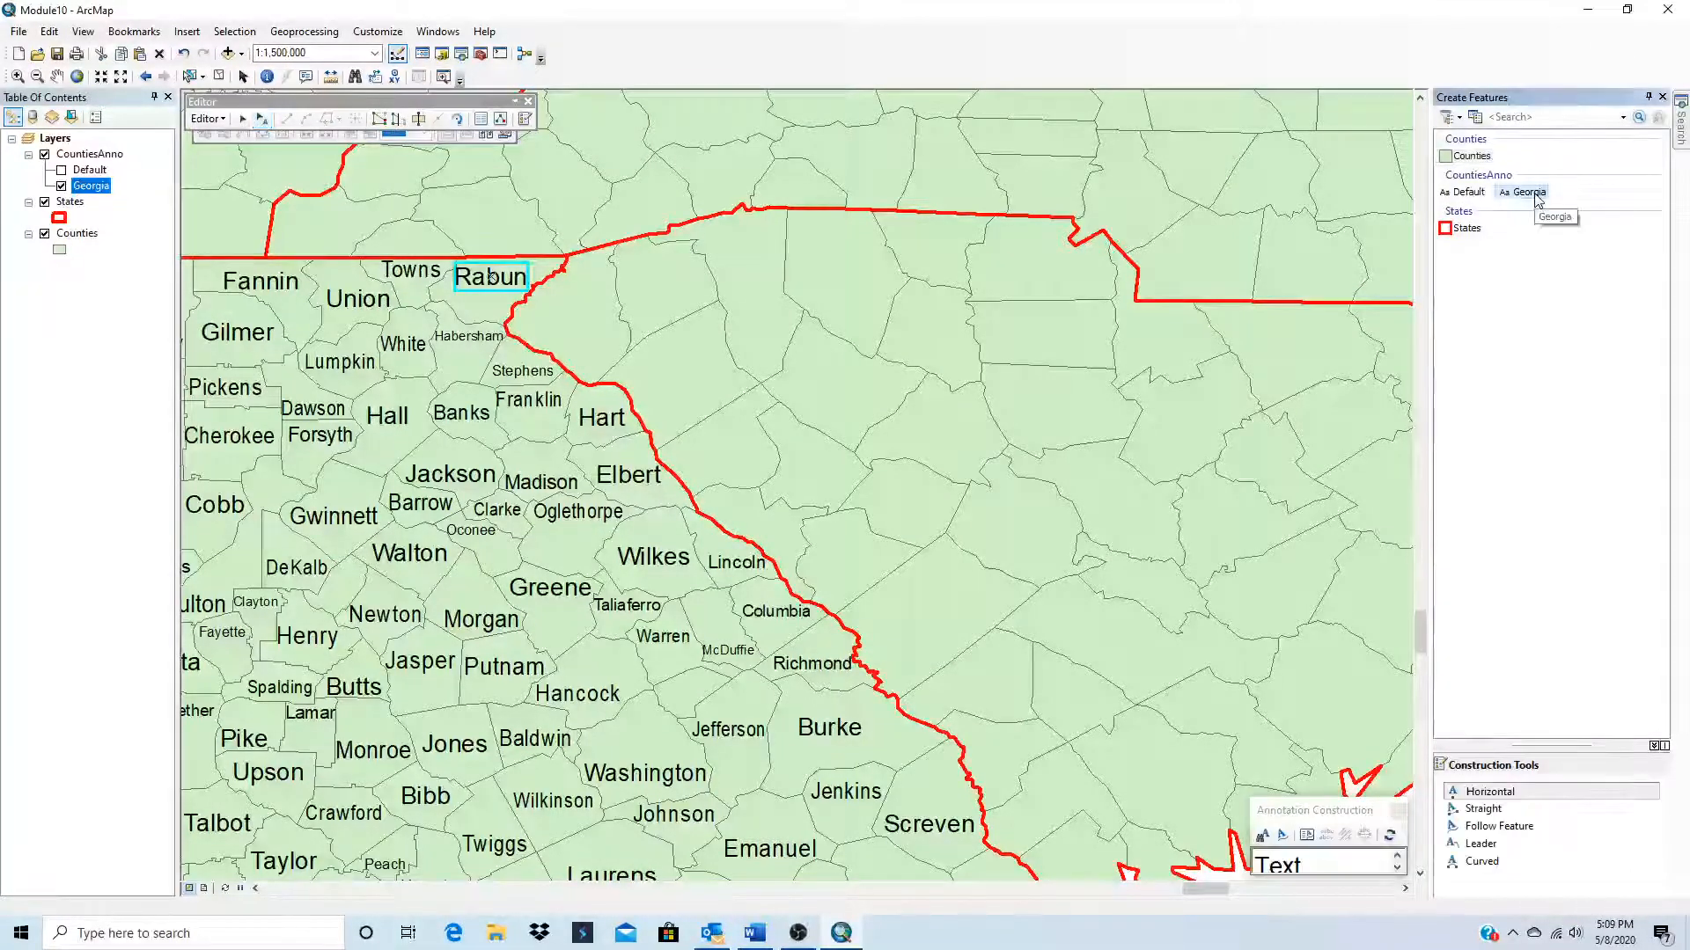
pyautogui.click(1478, 193)
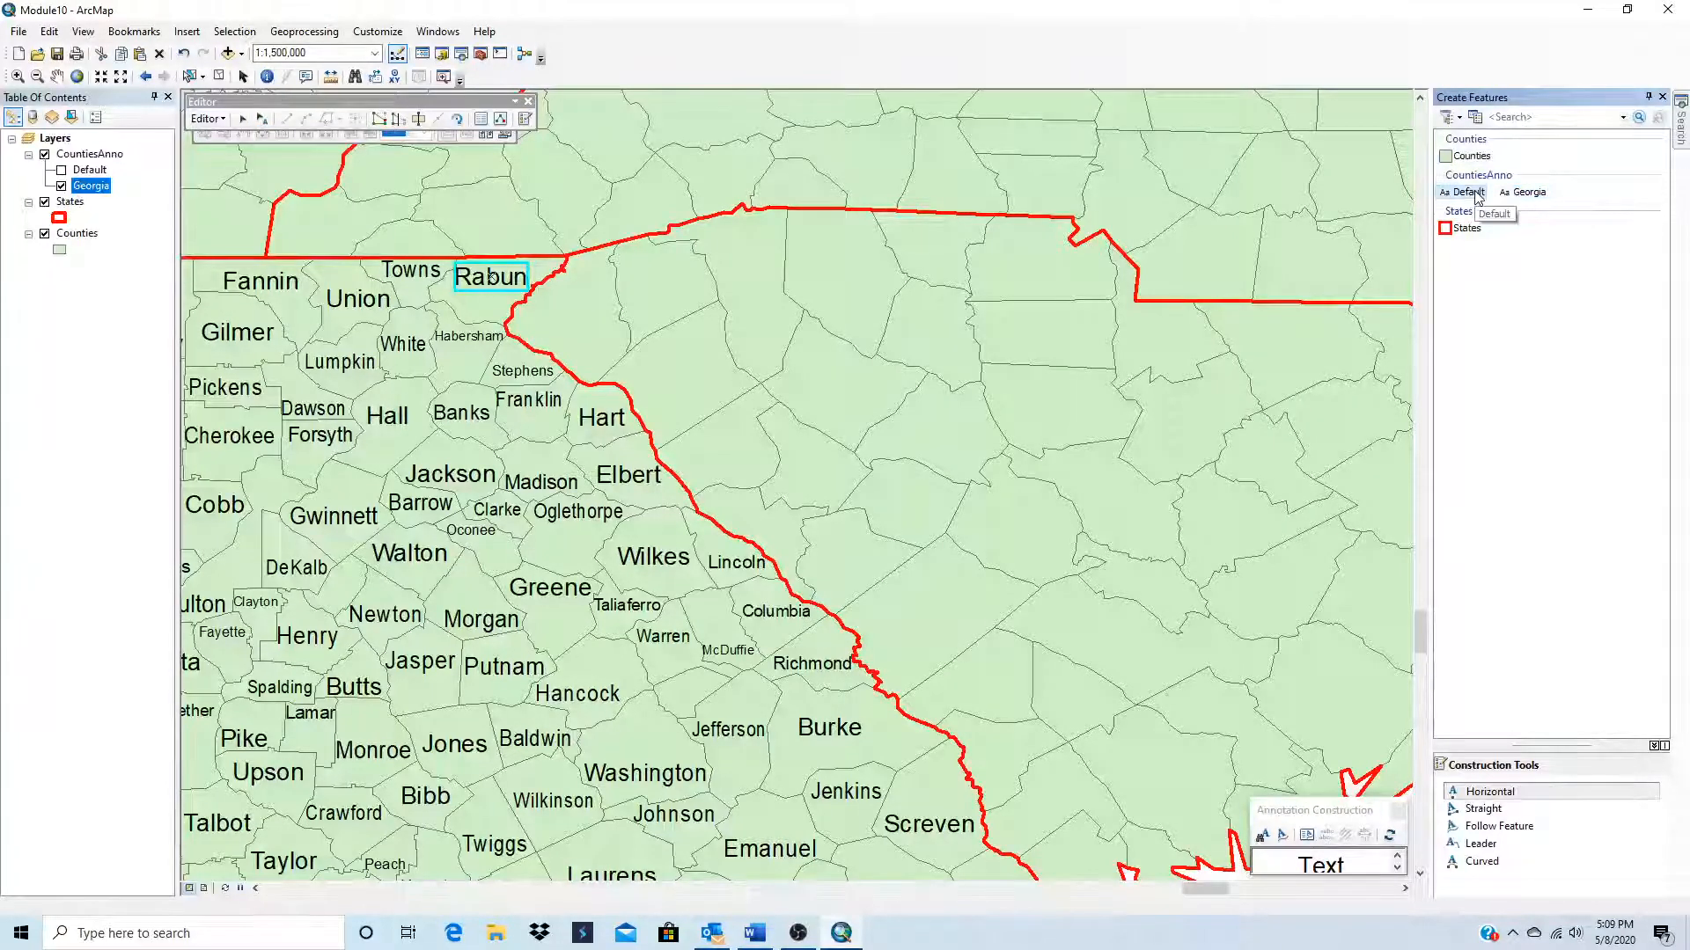
# Step: With the Edit Annotation tool, open the attributes of the Rabun annotation and change its text color to red
pyautogui.click(262, 118)
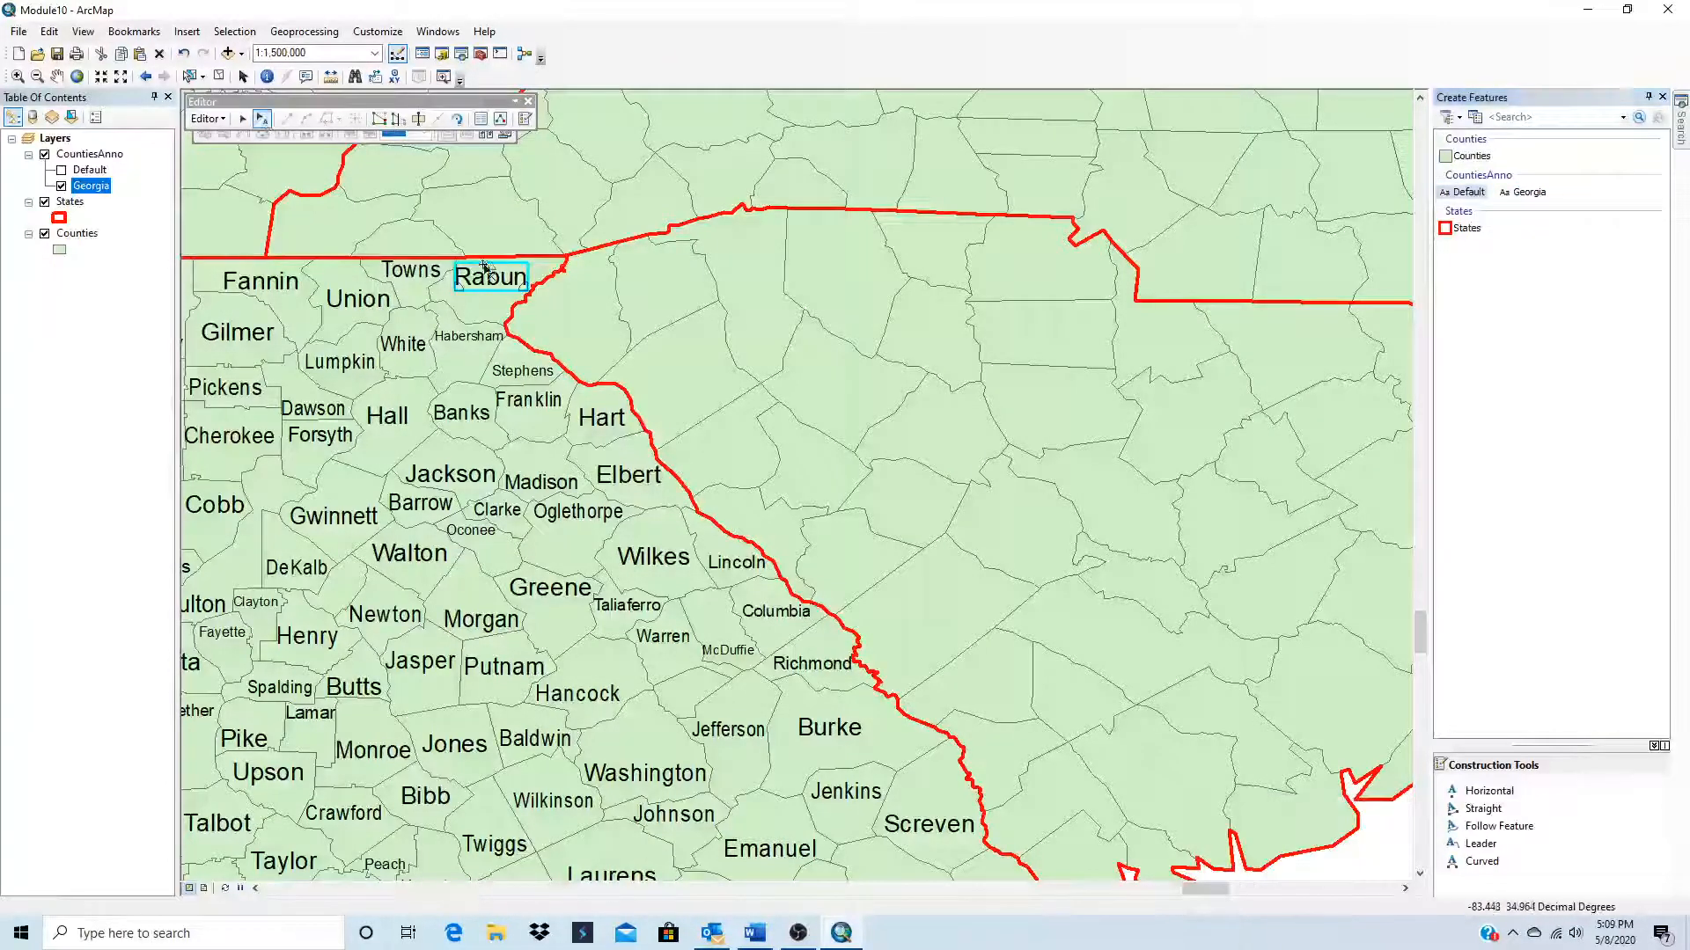
pyautogui.doubleClick(484, 275)
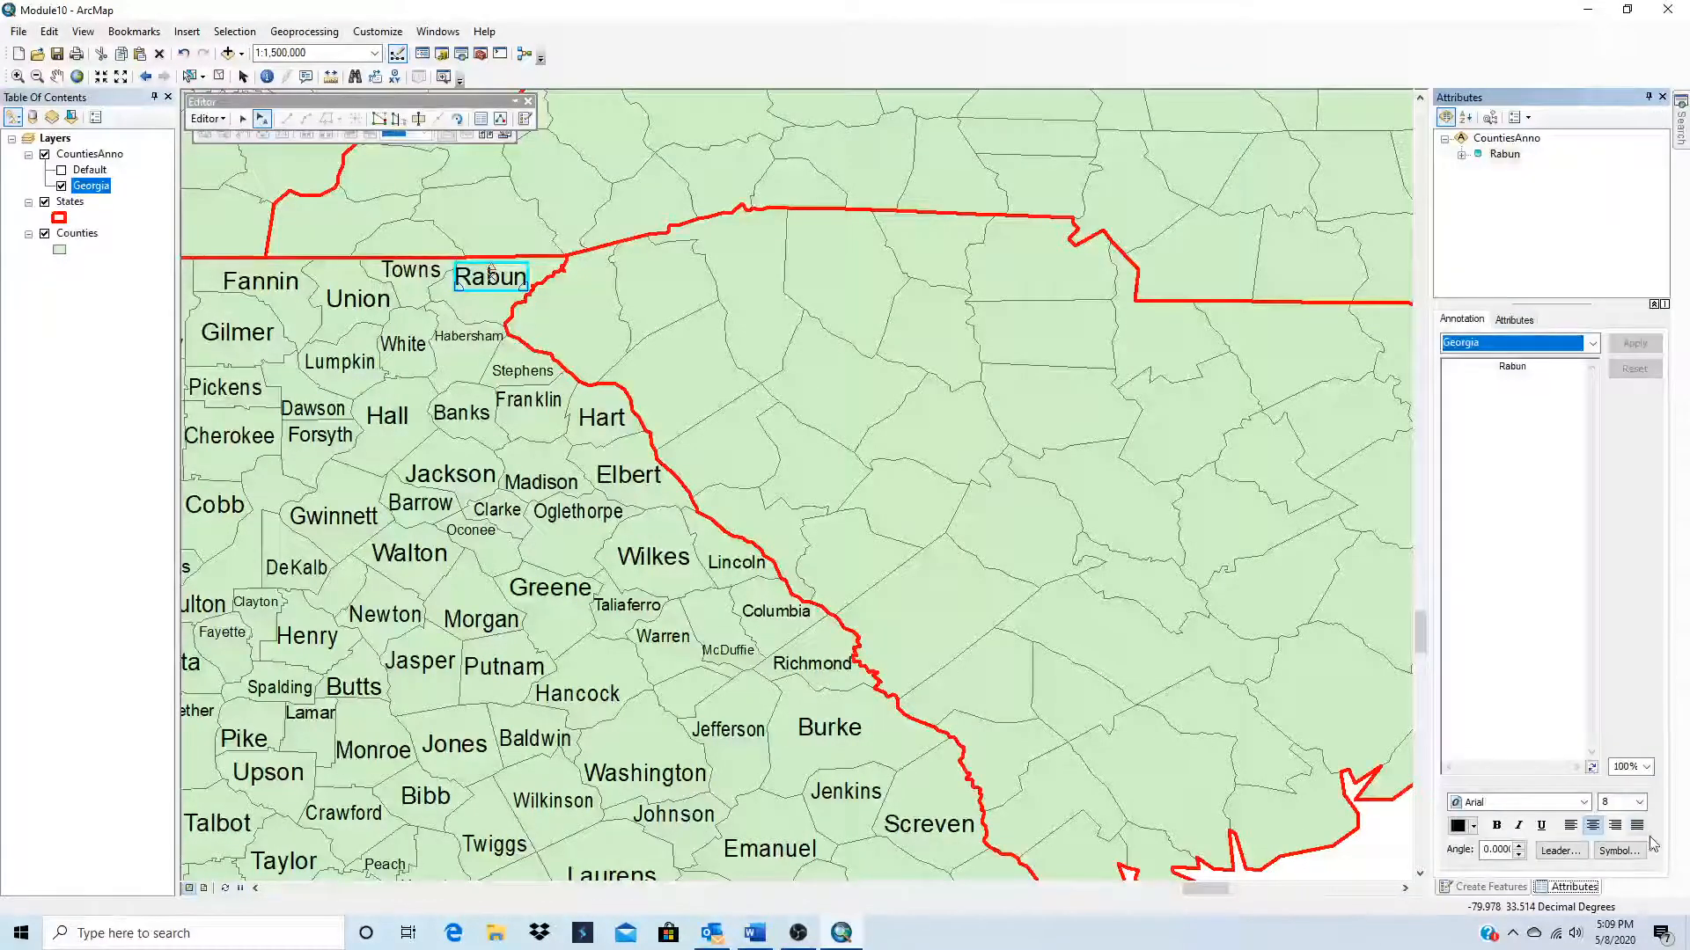
pyautogui.click(1475, 830)
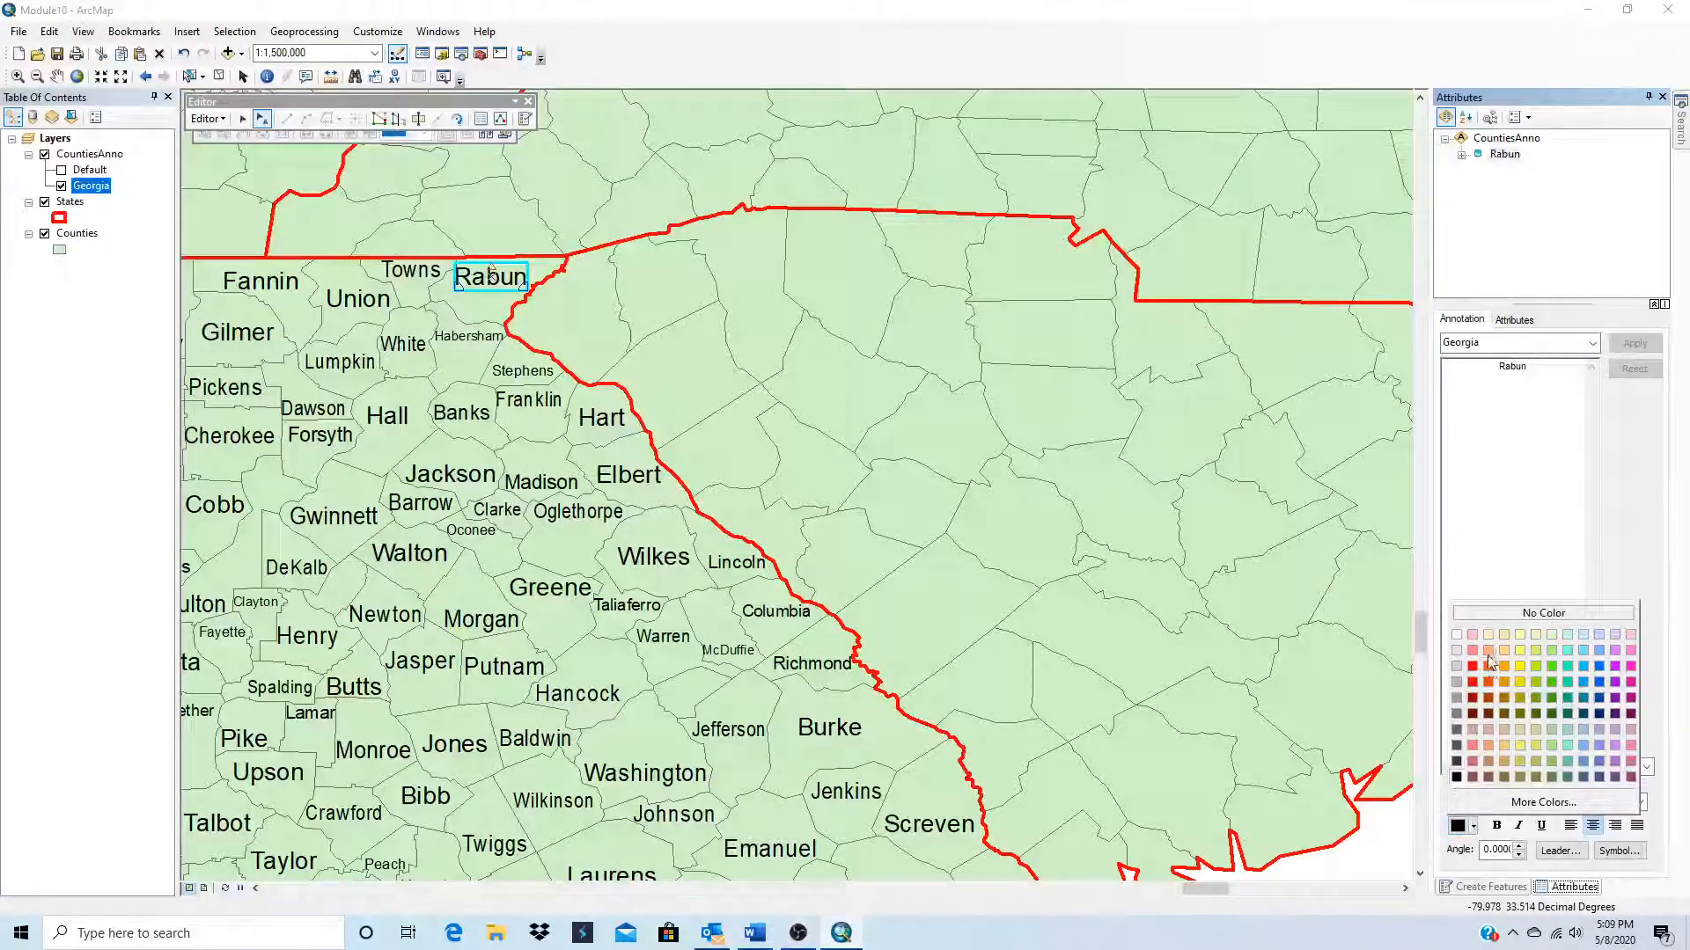
pyautogui.click(1471, 667)
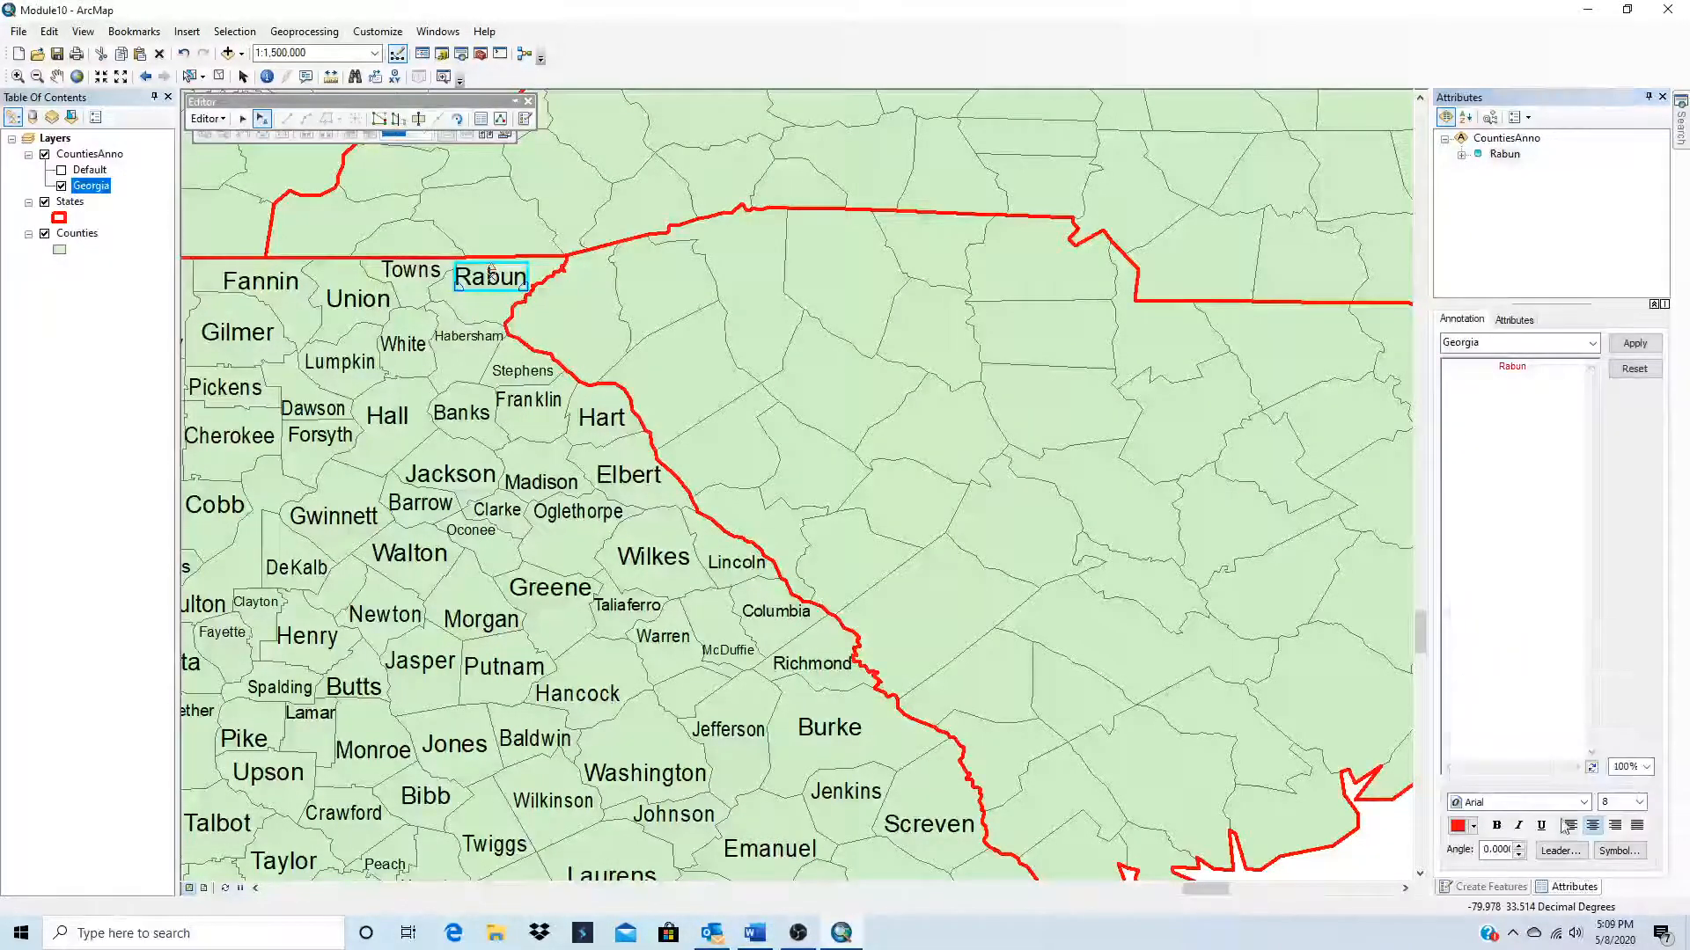
pyautogui.click(1497, 826)
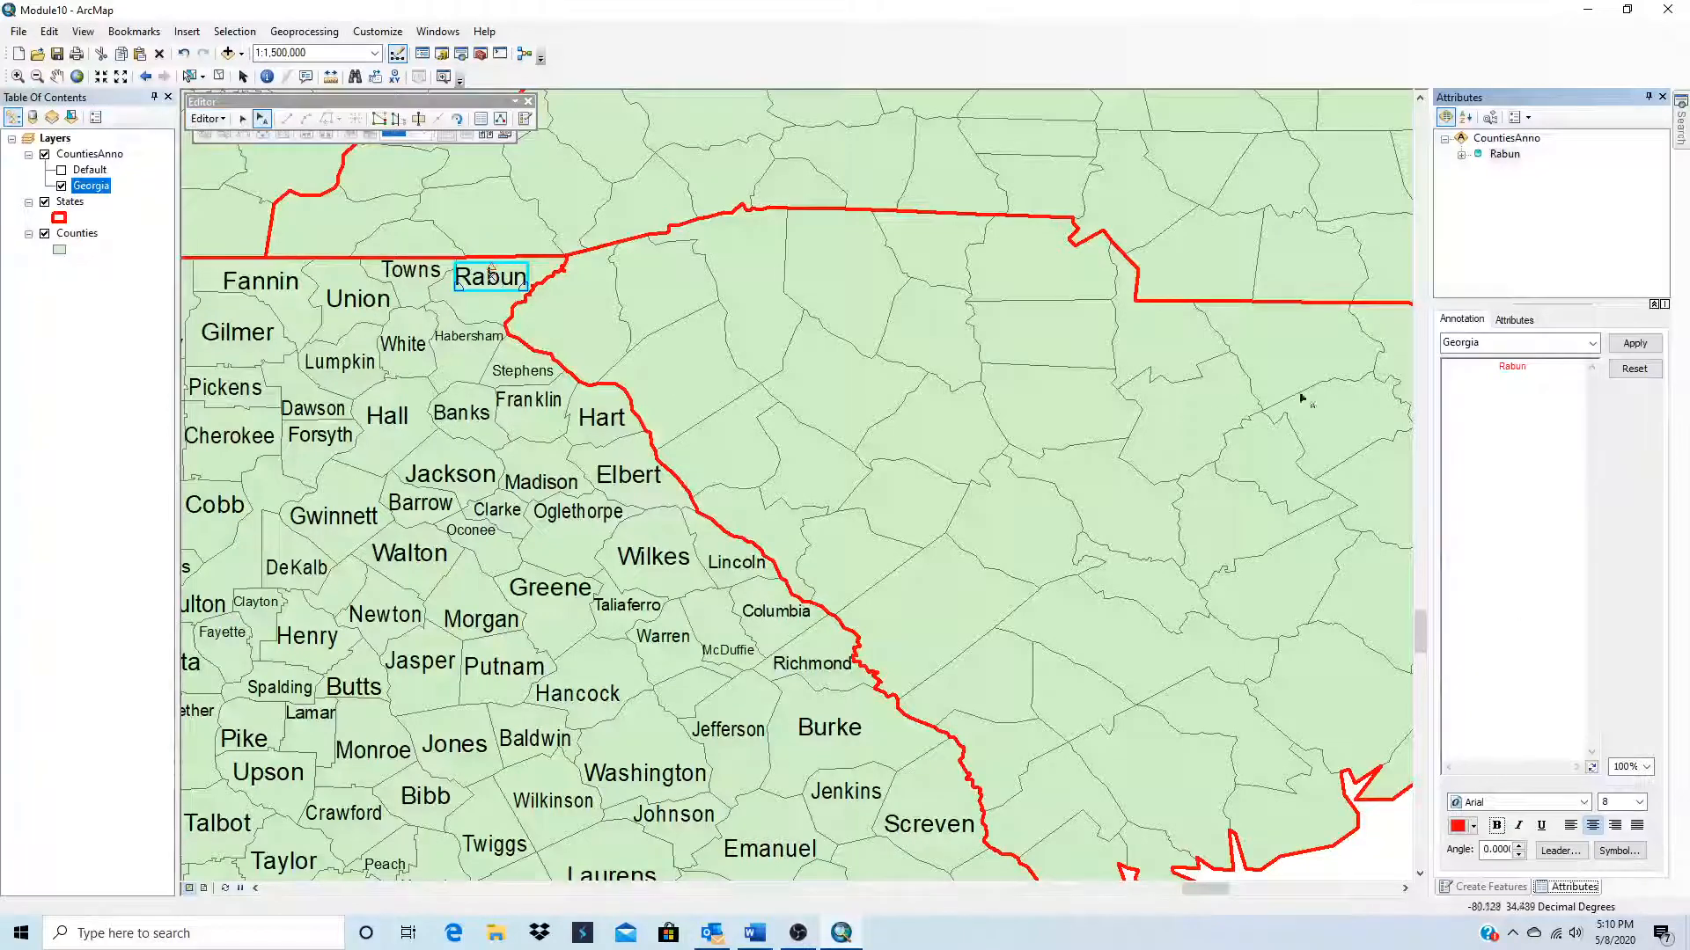
pyautogui.click(1634, 344)
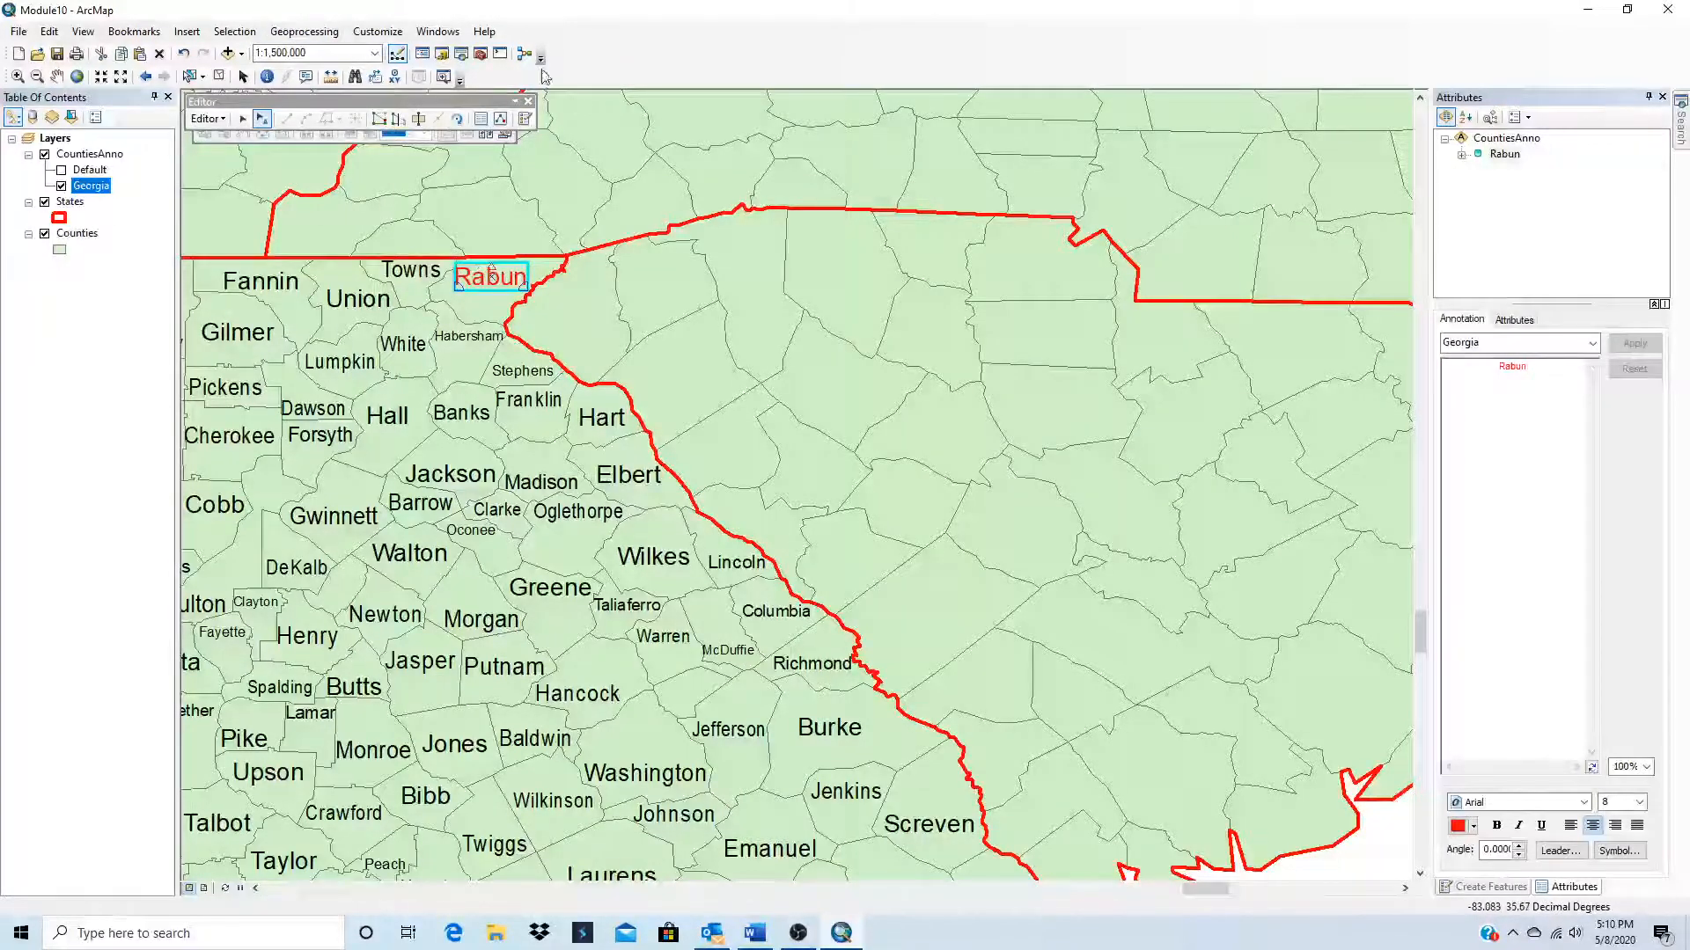
# Step: Save the annotation edits and stop the edit session
pyautogui.click(528, 103)
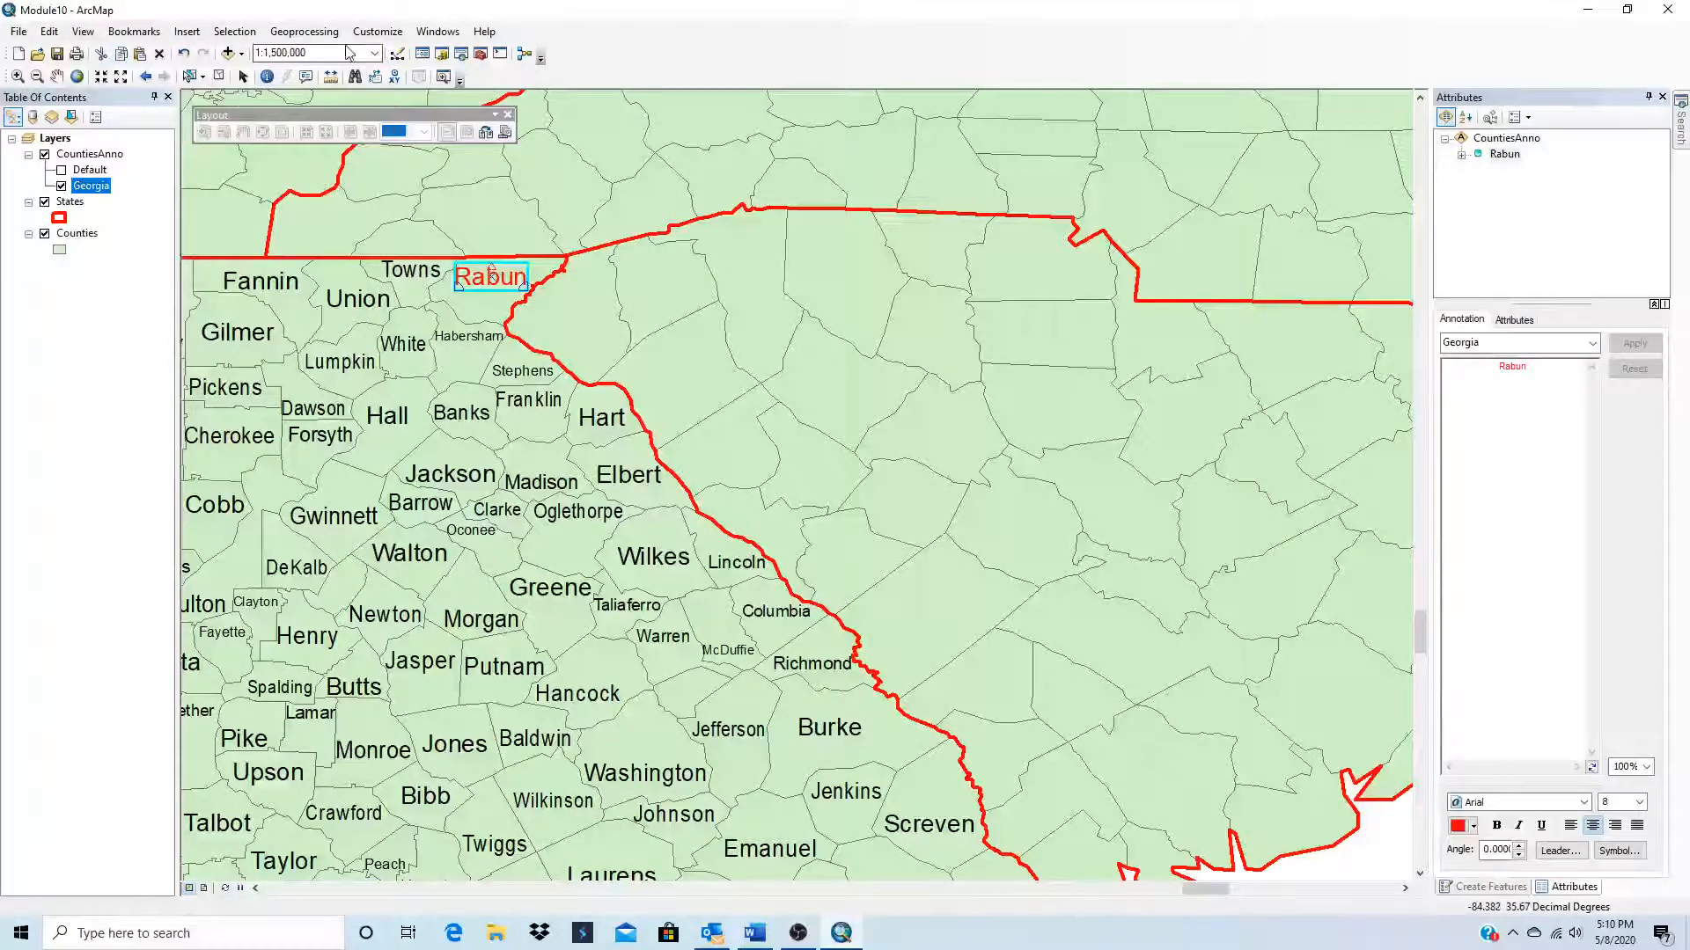
pyautogui.click(397, 54)
pyautogui.click(209, 117)
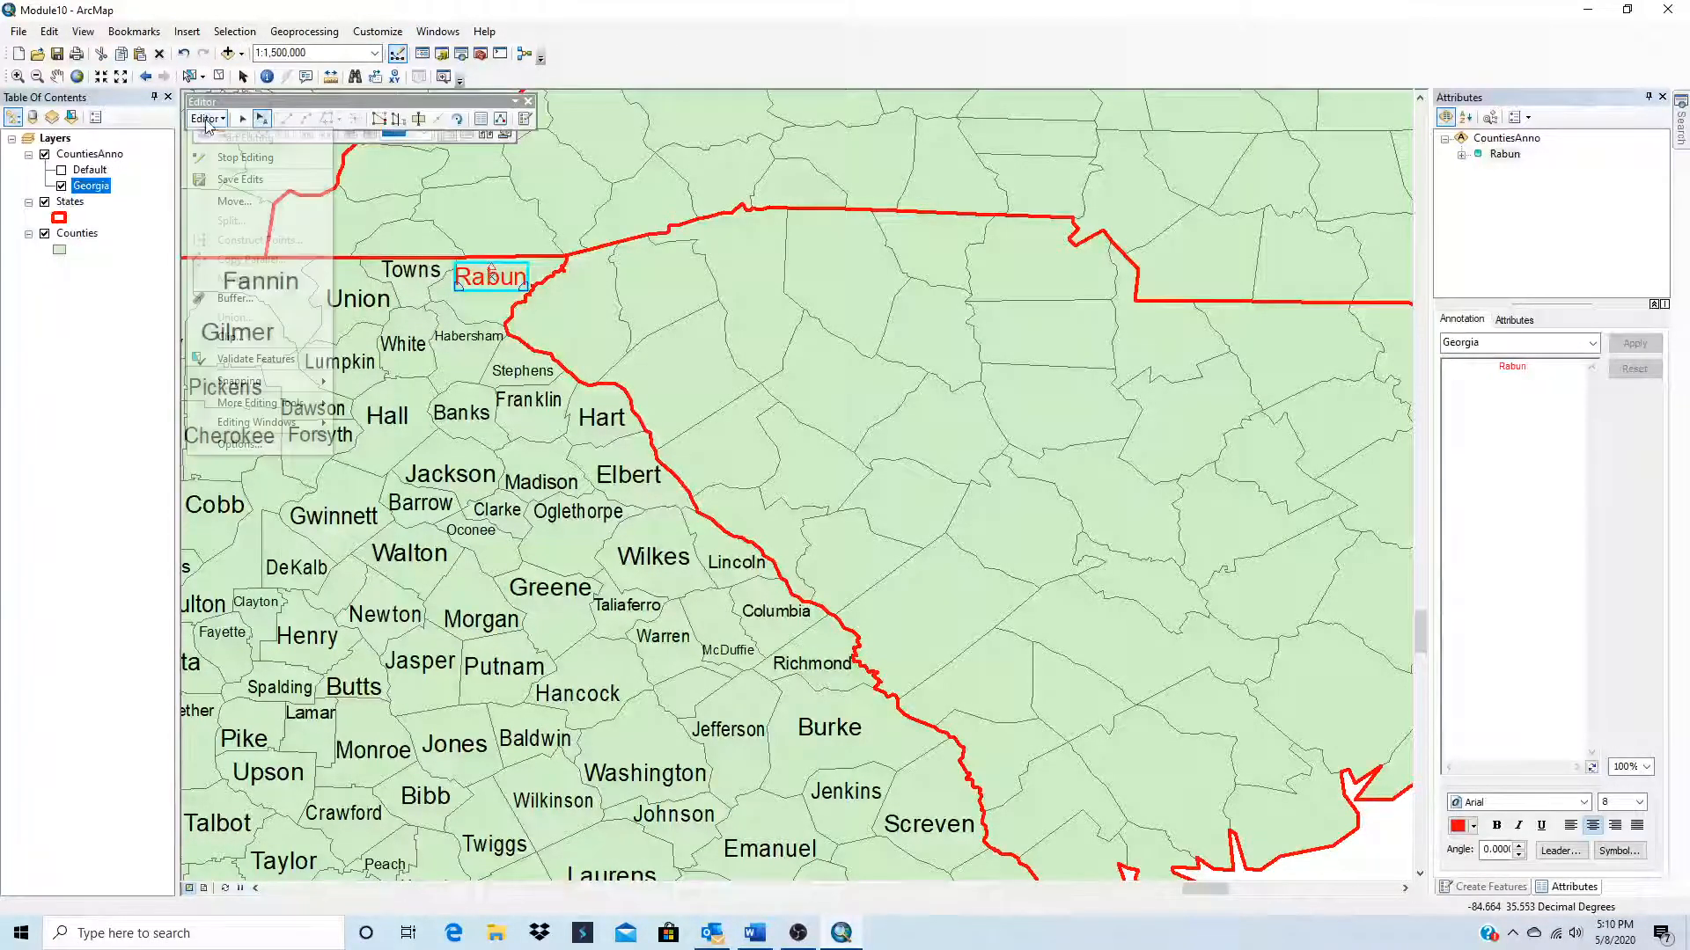
pyautogui.click(243, 185)
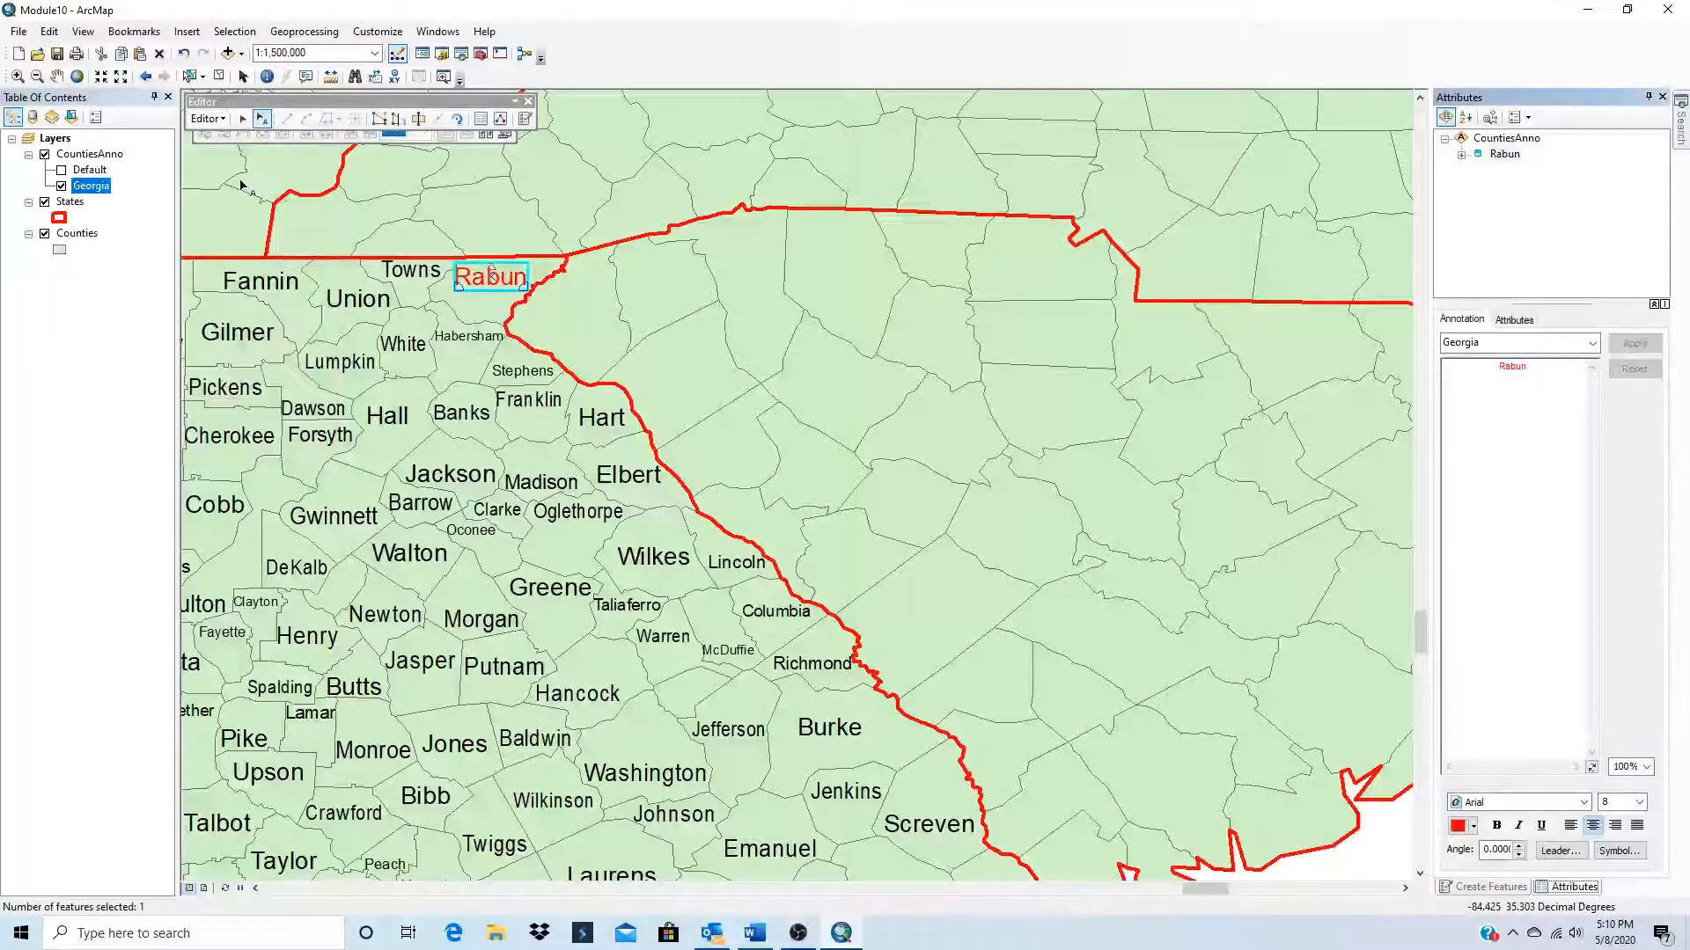
pyautogui.click(212, 119)
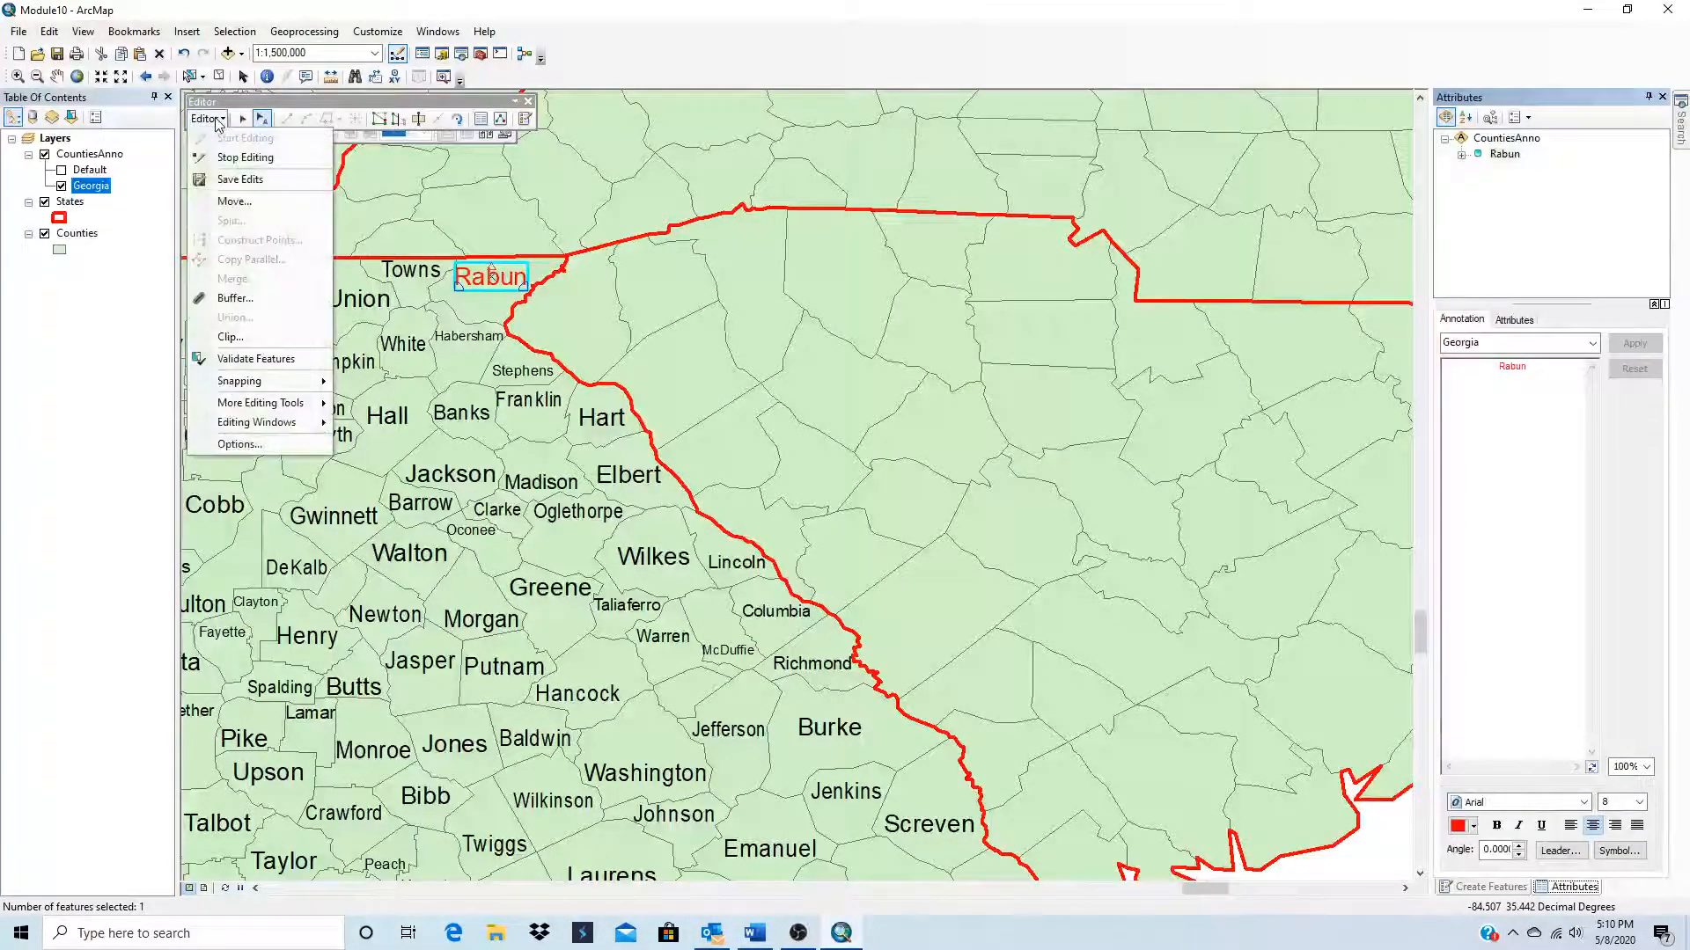
pyautogui.click(243, 156)
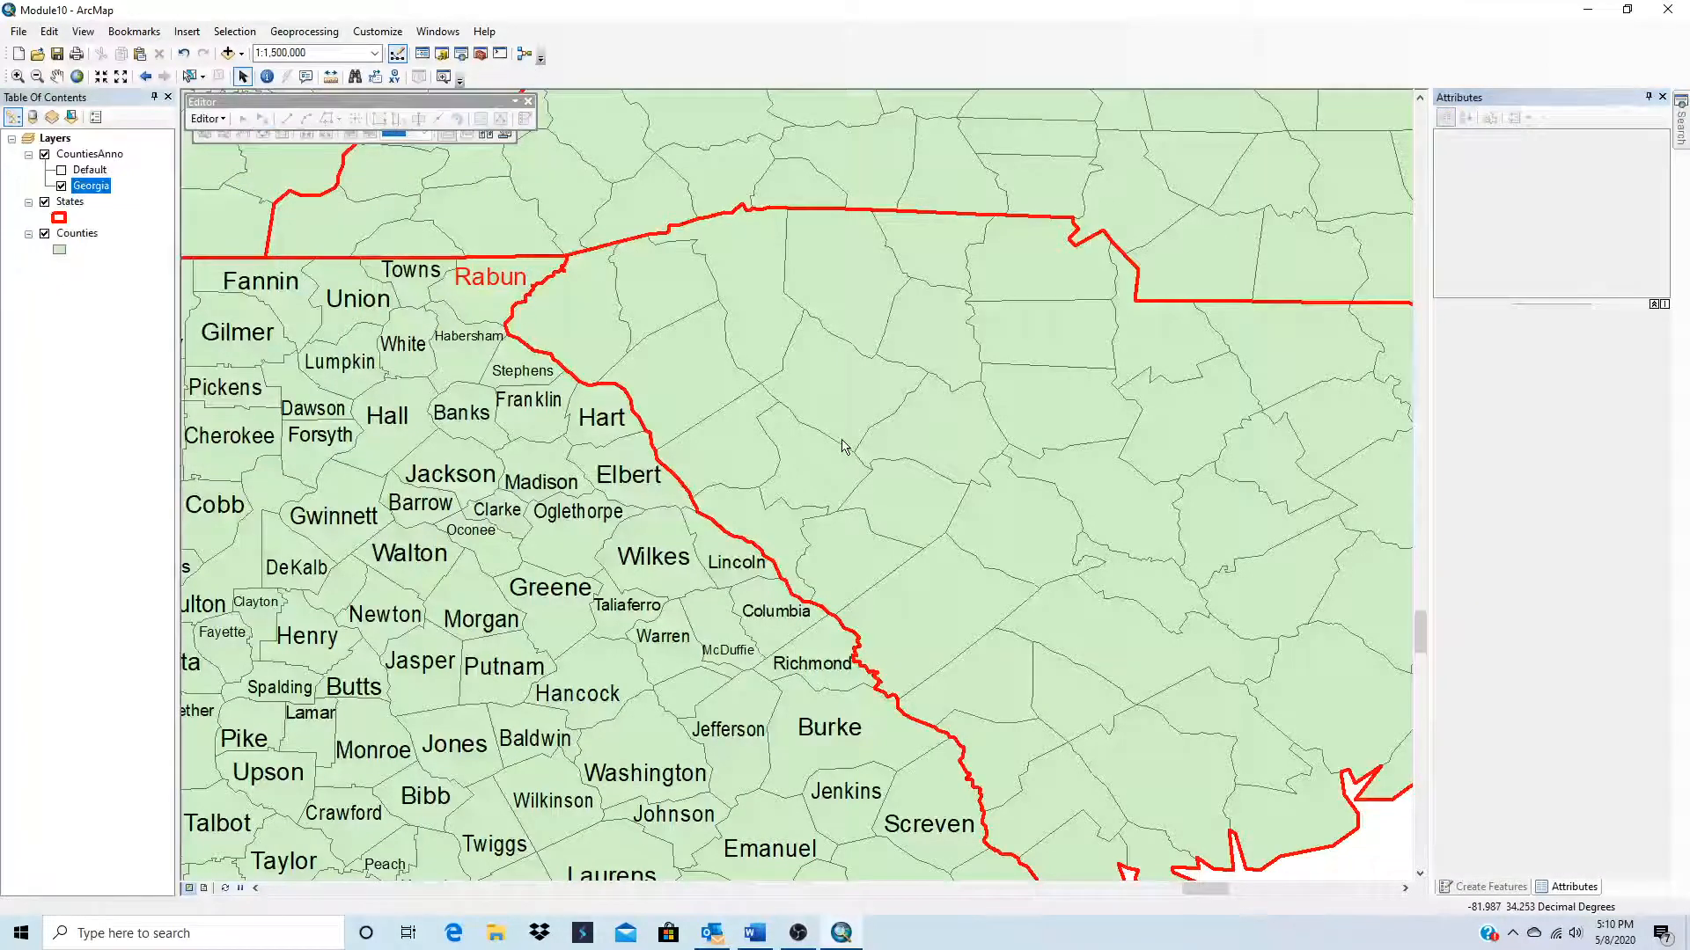
# Step: Set the view to 1:3,000,000 with all of Georgia in frame and close the Editor toolbar
pyautogui.scroll(1, 820, 447)
pyautogui.scroll(-2, 819, 445)
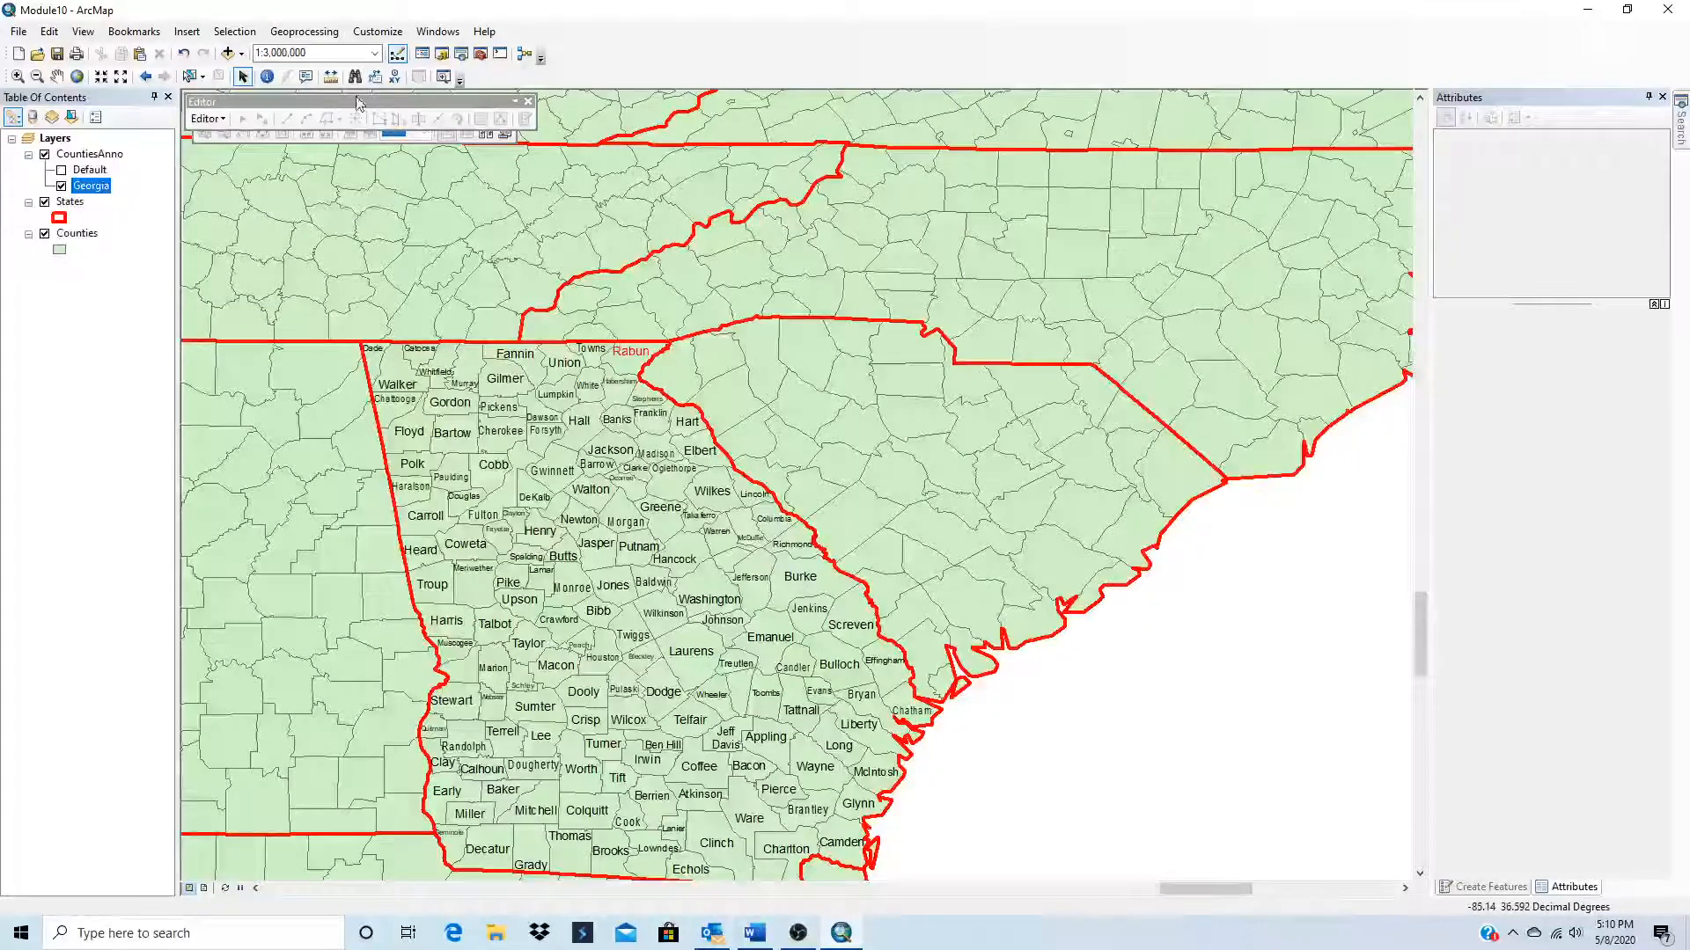
pyautogui.click(528, 102)
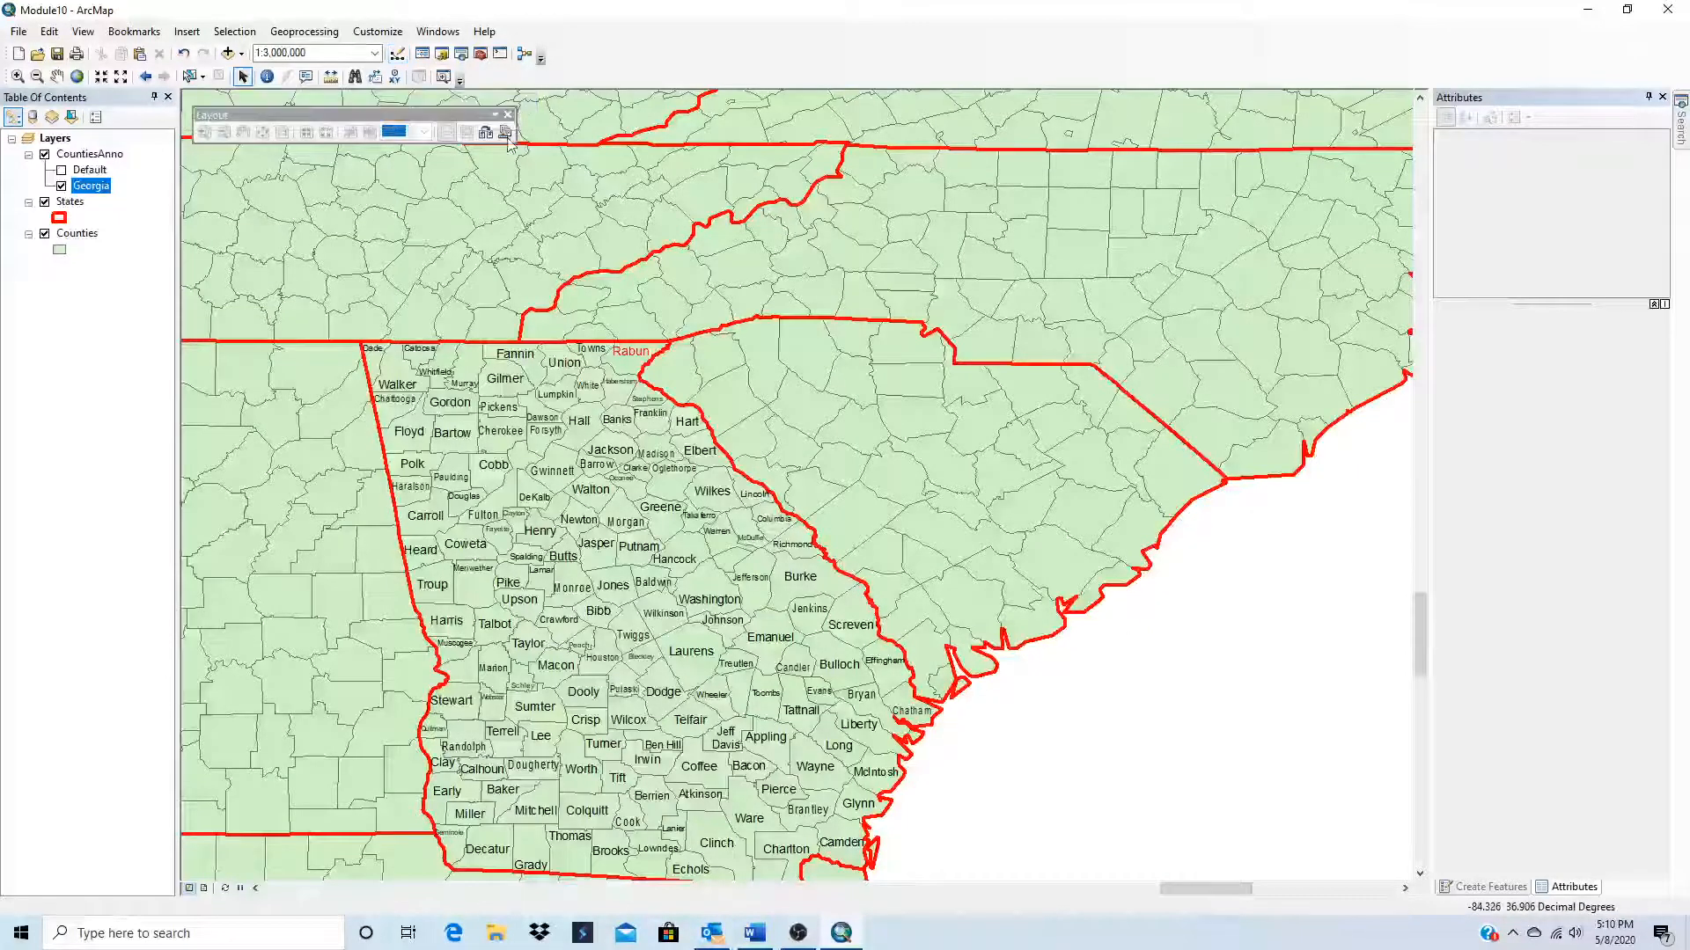
pyautogui.click(56, 77)
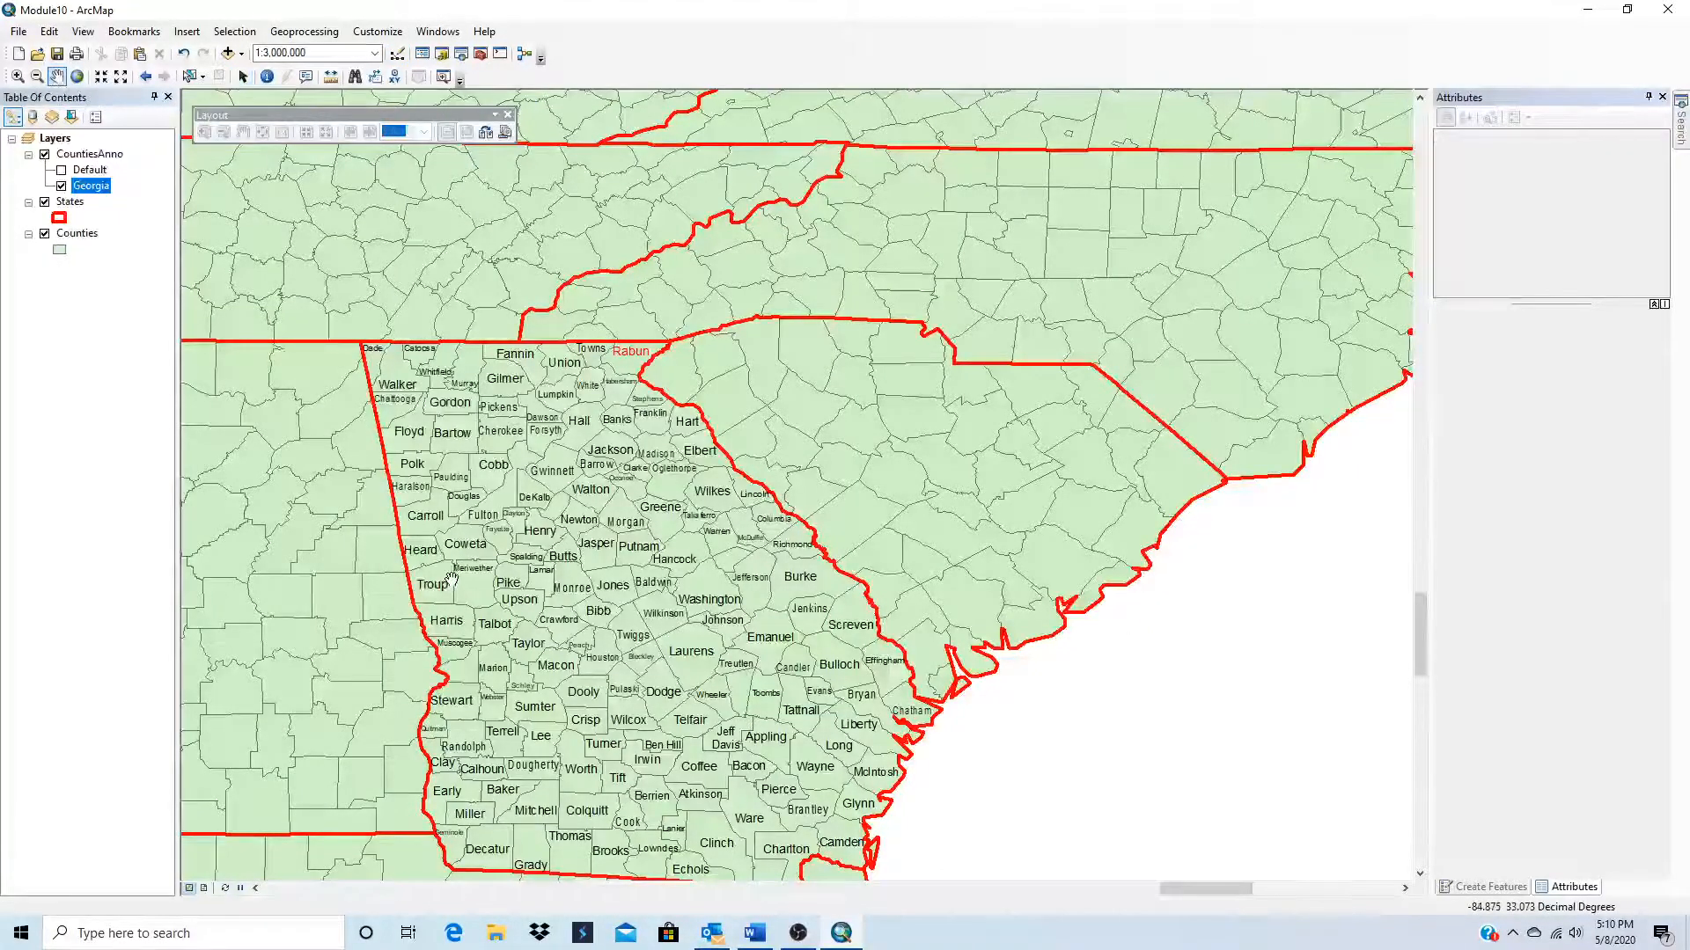
pyautogui.moveTo(444, 581); pyautogui.dragTo(508, 496)
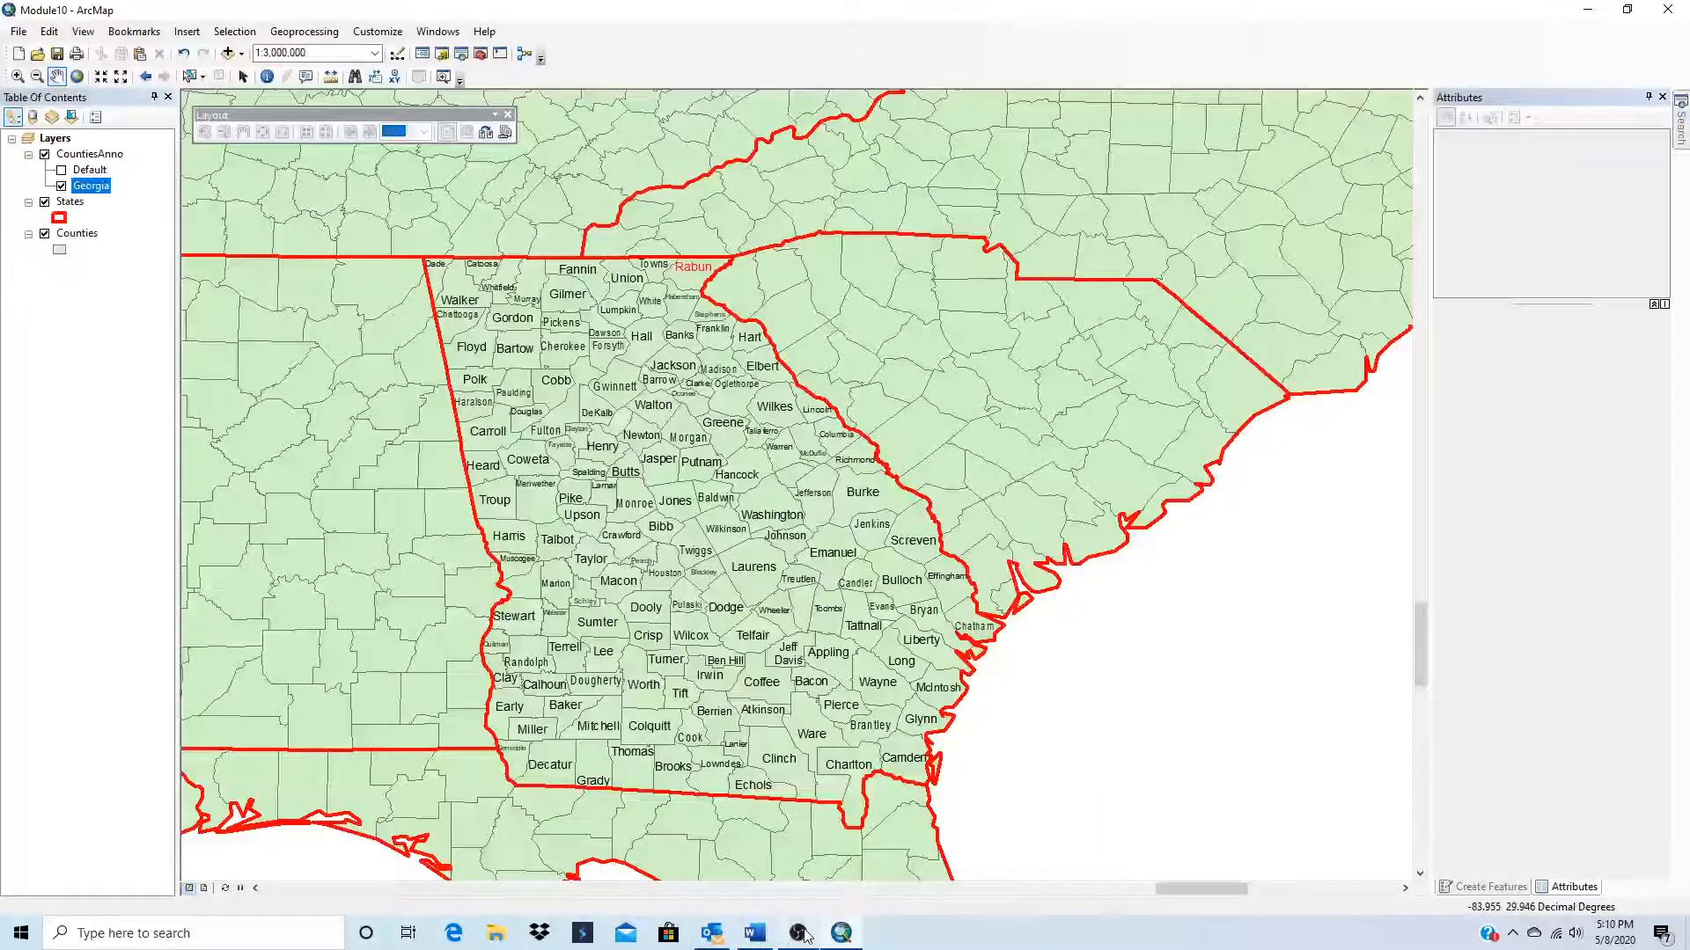
# Step: Read the rest of the exercise document in Word through the annotation attributes instructions and minimize it, keeping it open
pyautogui.click(754, 933)
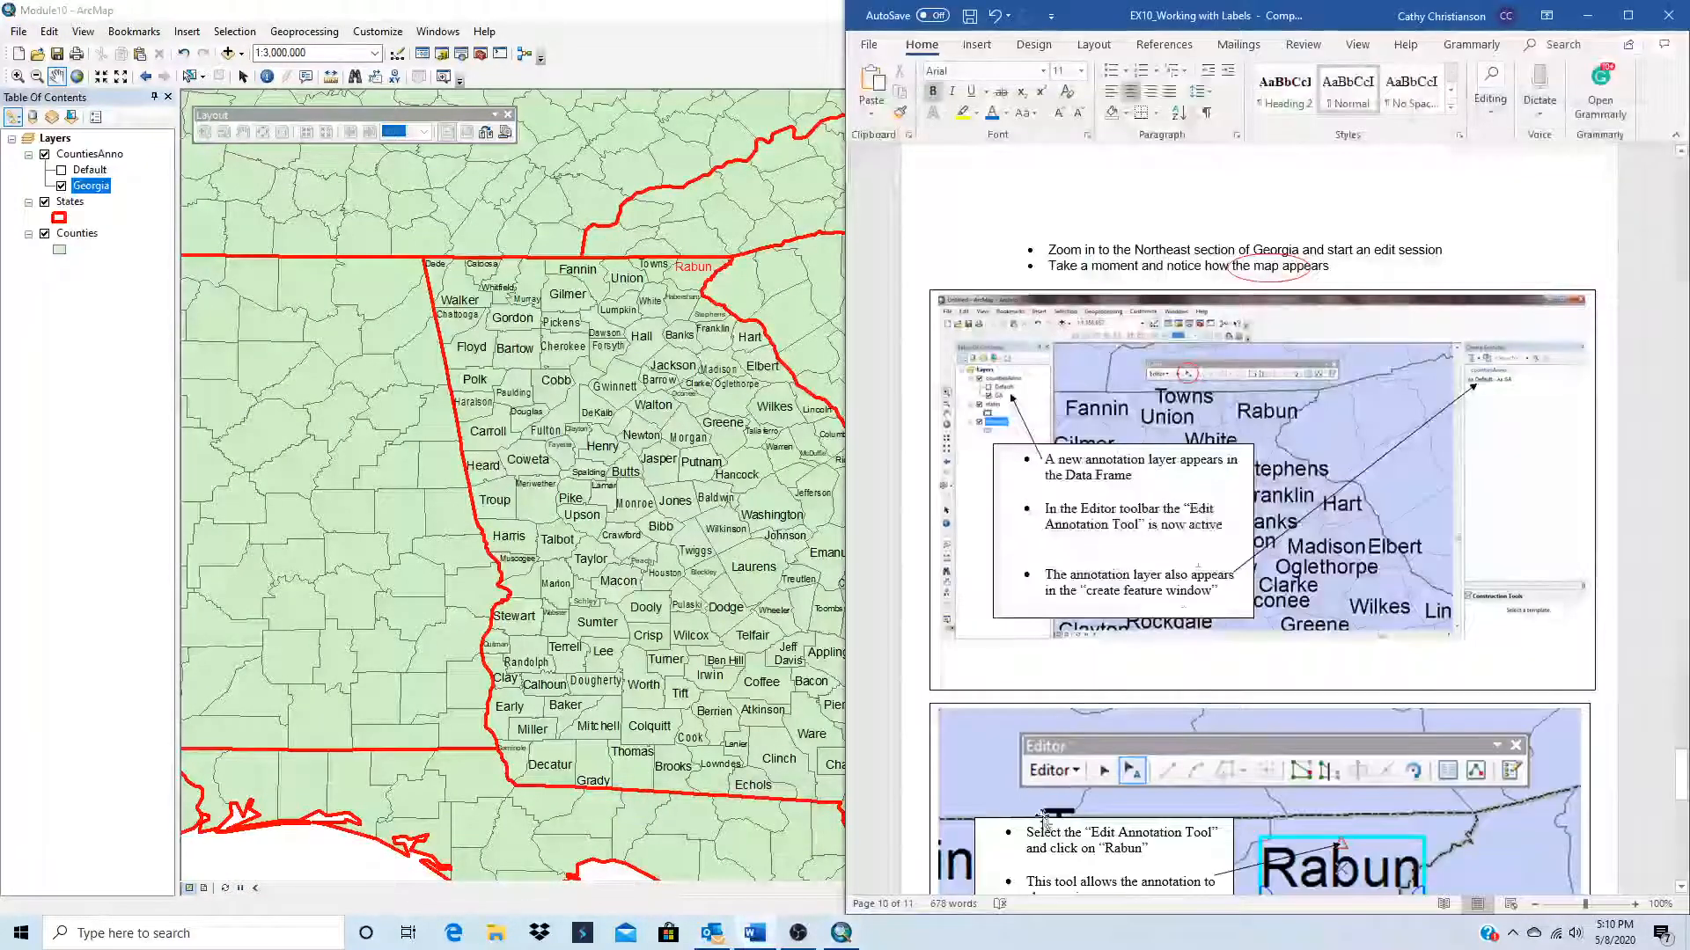
pyautogui.scroll(-3, 1043, 820)
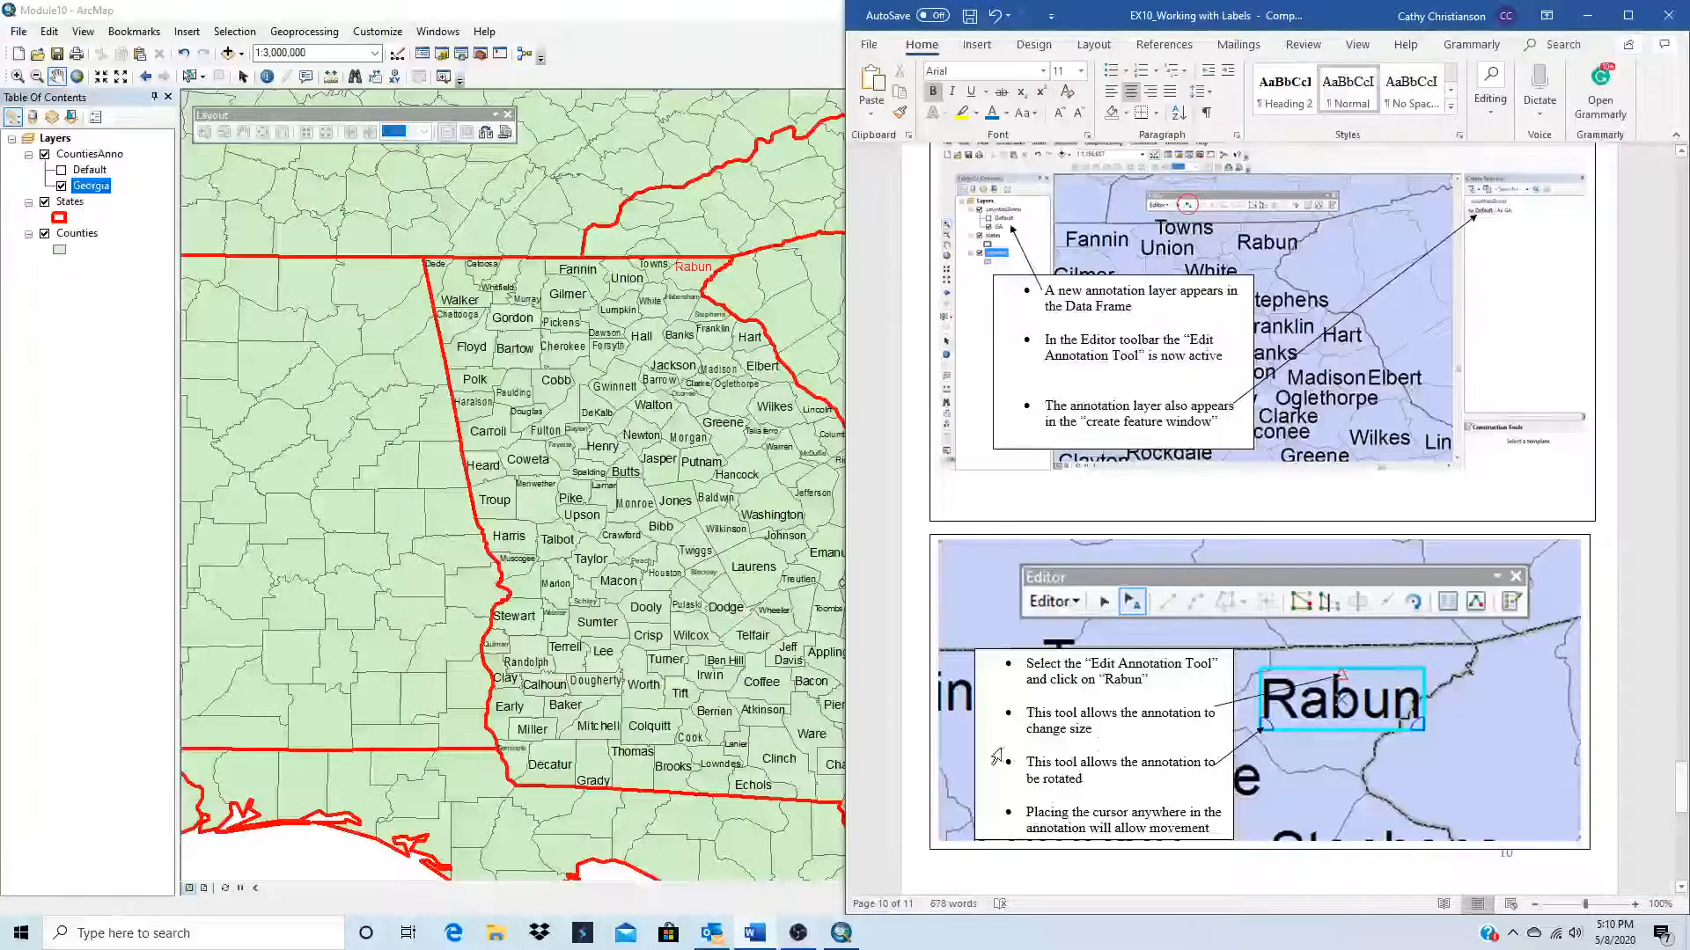
pyautogui.scroll(-10, 997, 757)
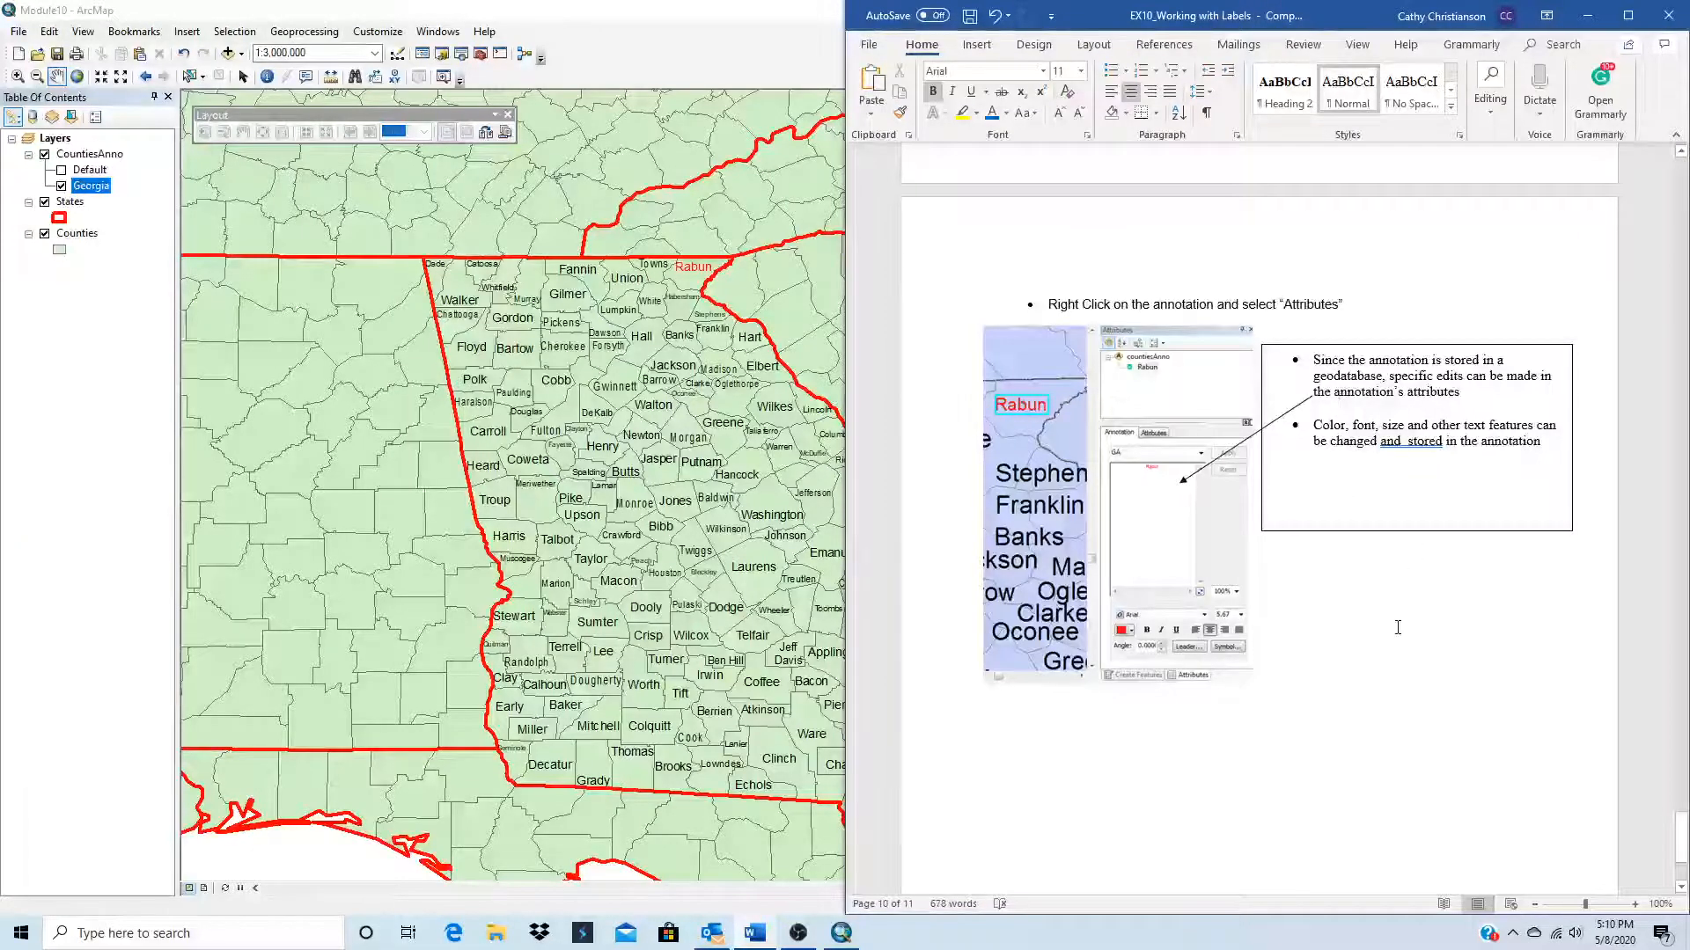
pyautogui.scroll(-5, 1398, 627)
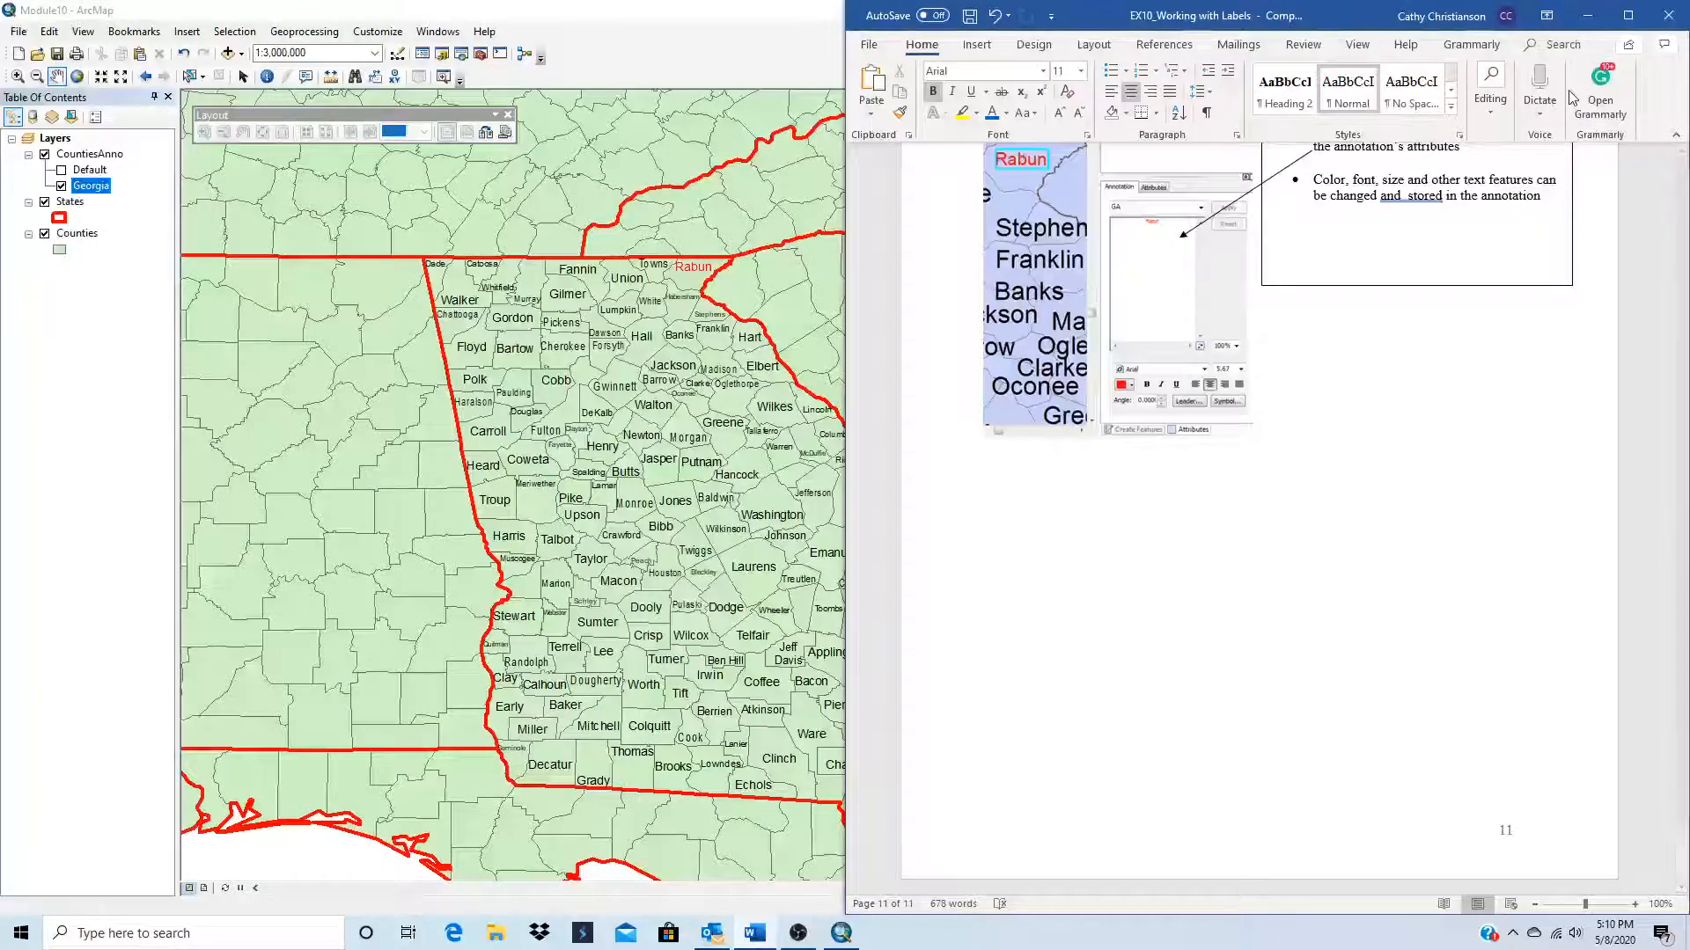
pyautogui.click(1668, 15)
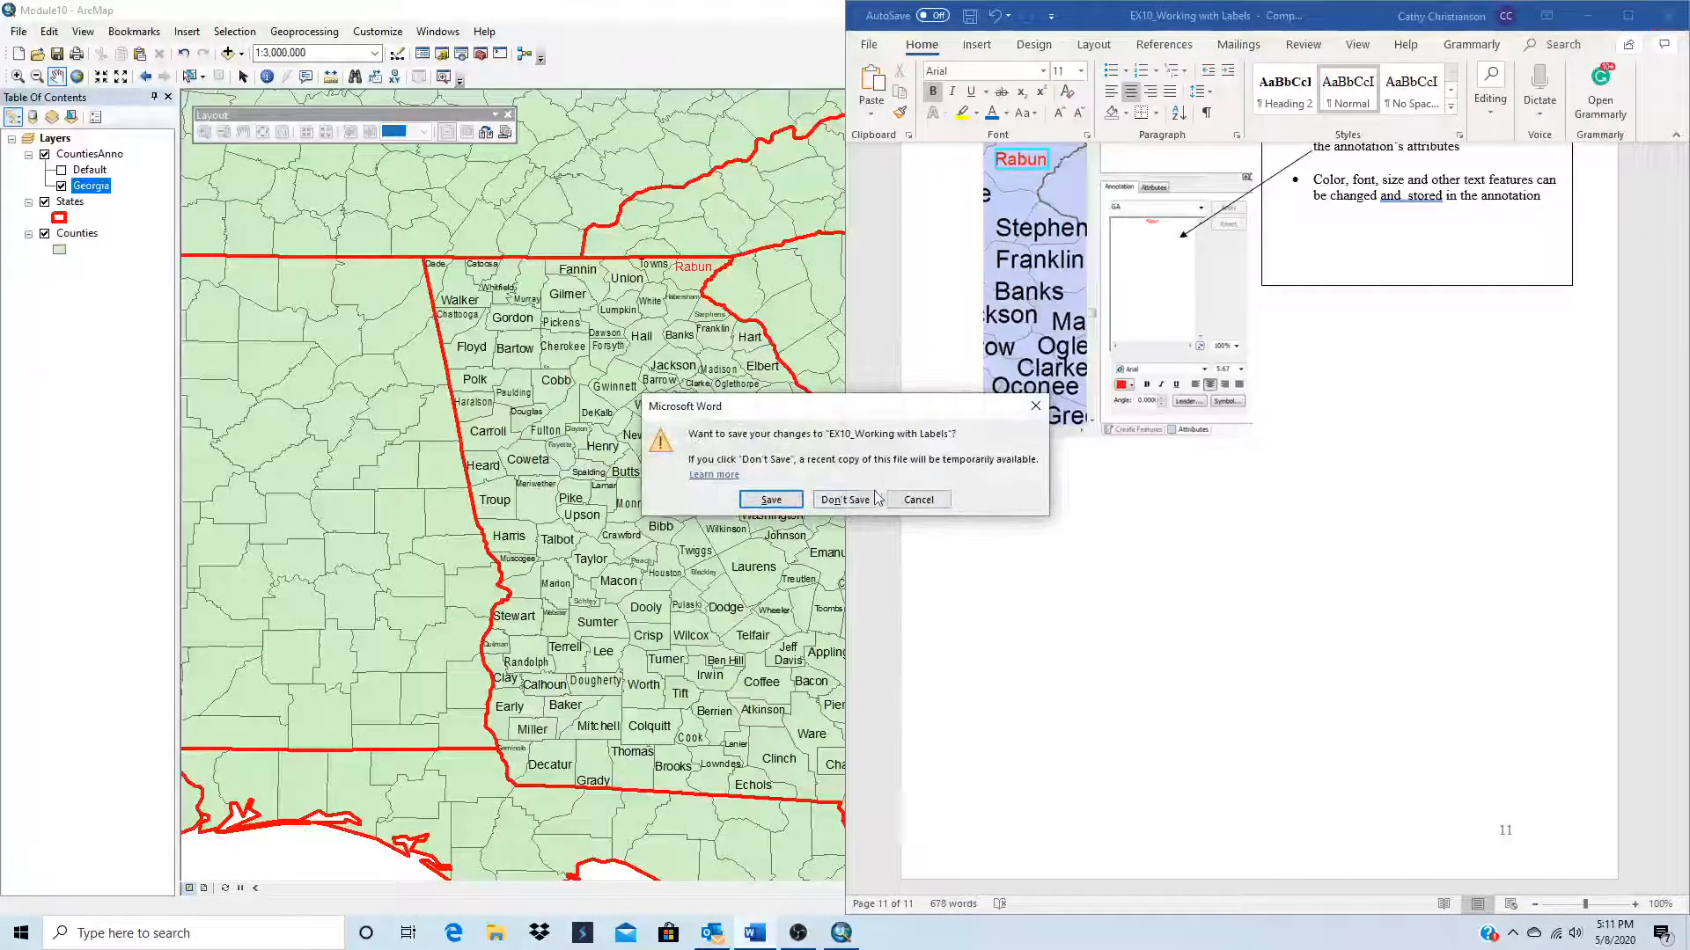
pyautogui.click(918, 500)
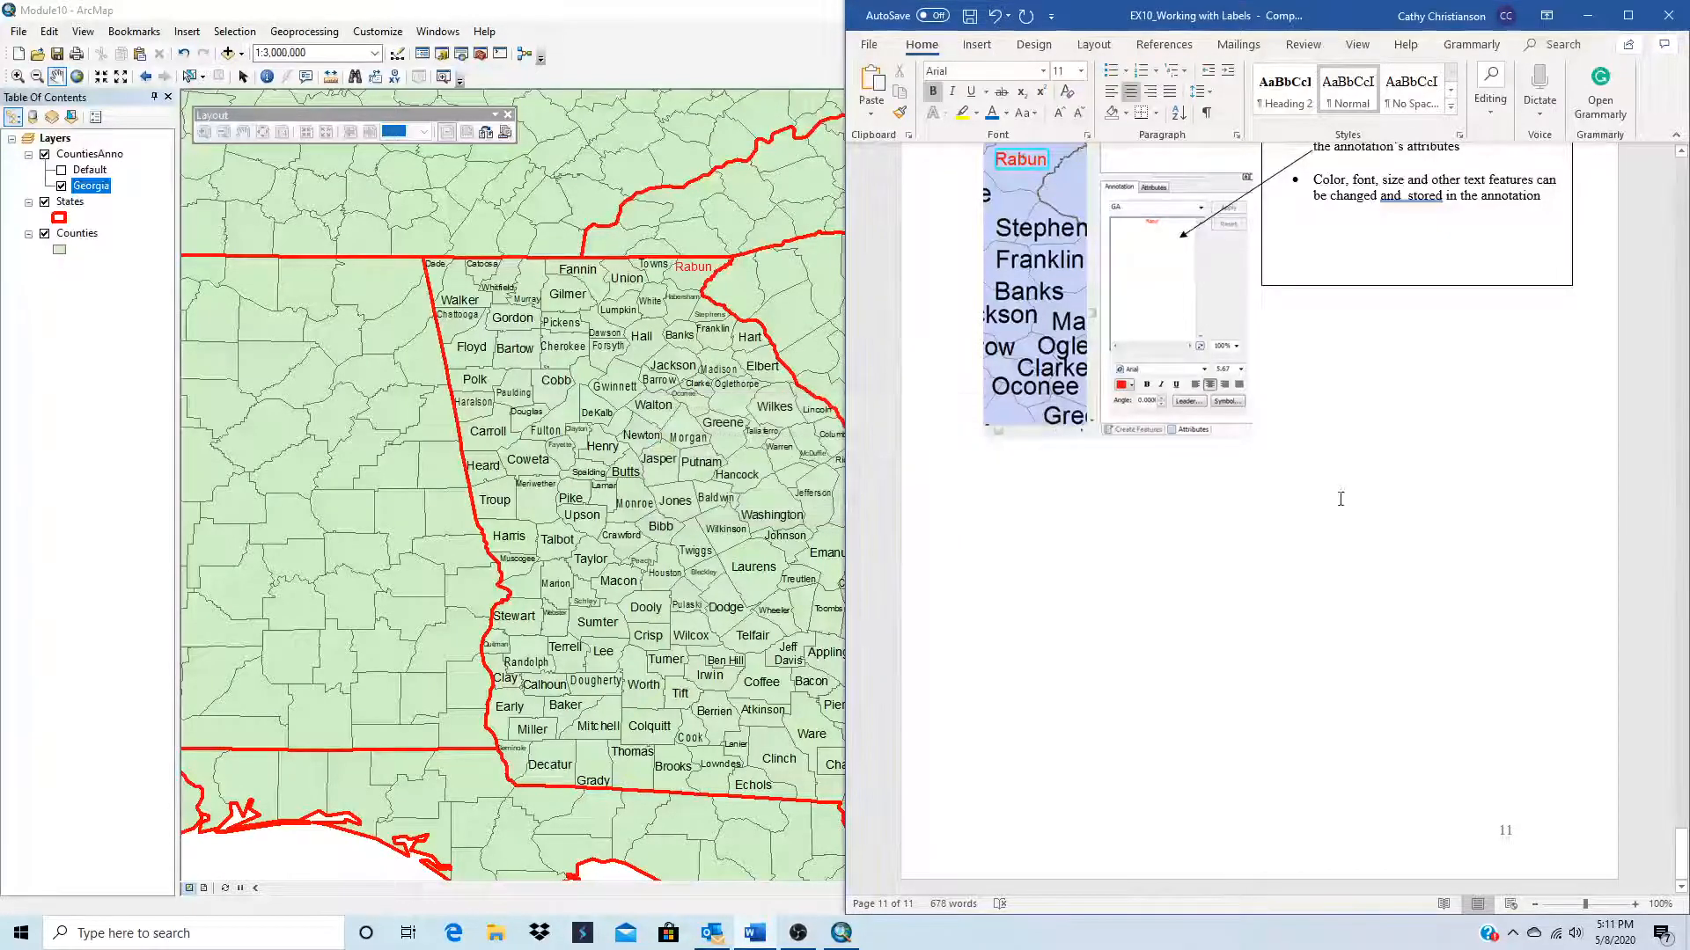
pyautogui.click(1588, 16)
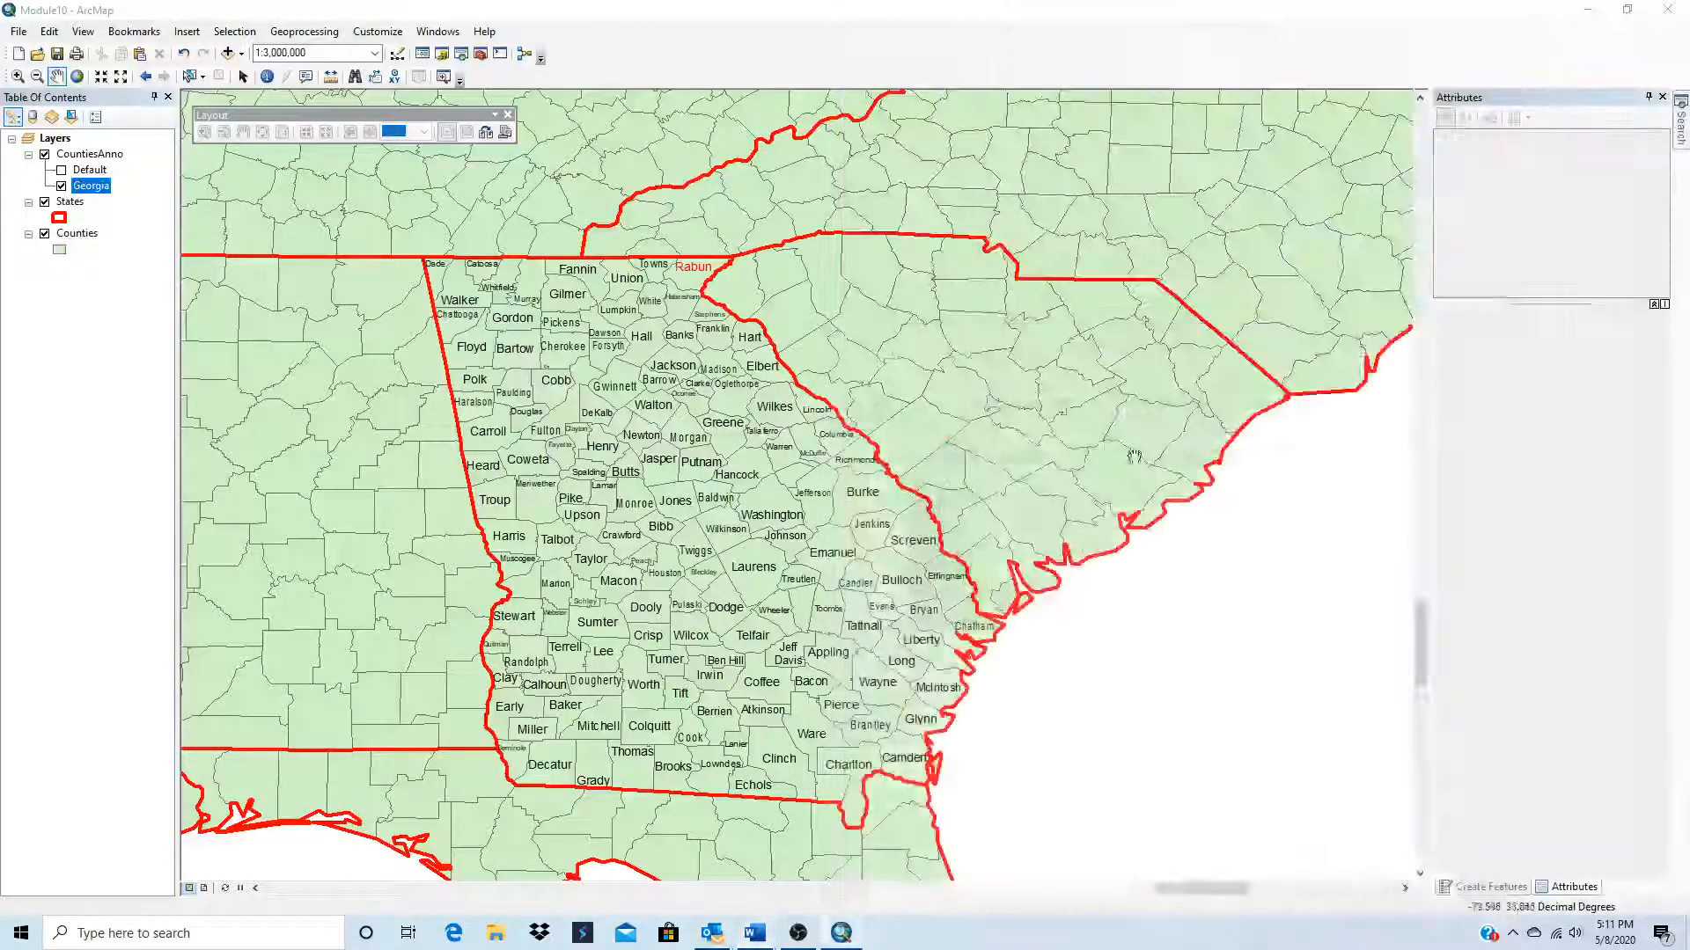
# Step: Check how the Georgia annotation appears in layout view, then return to data view at 1:2,500,000
pyautogui.click(204, 889)
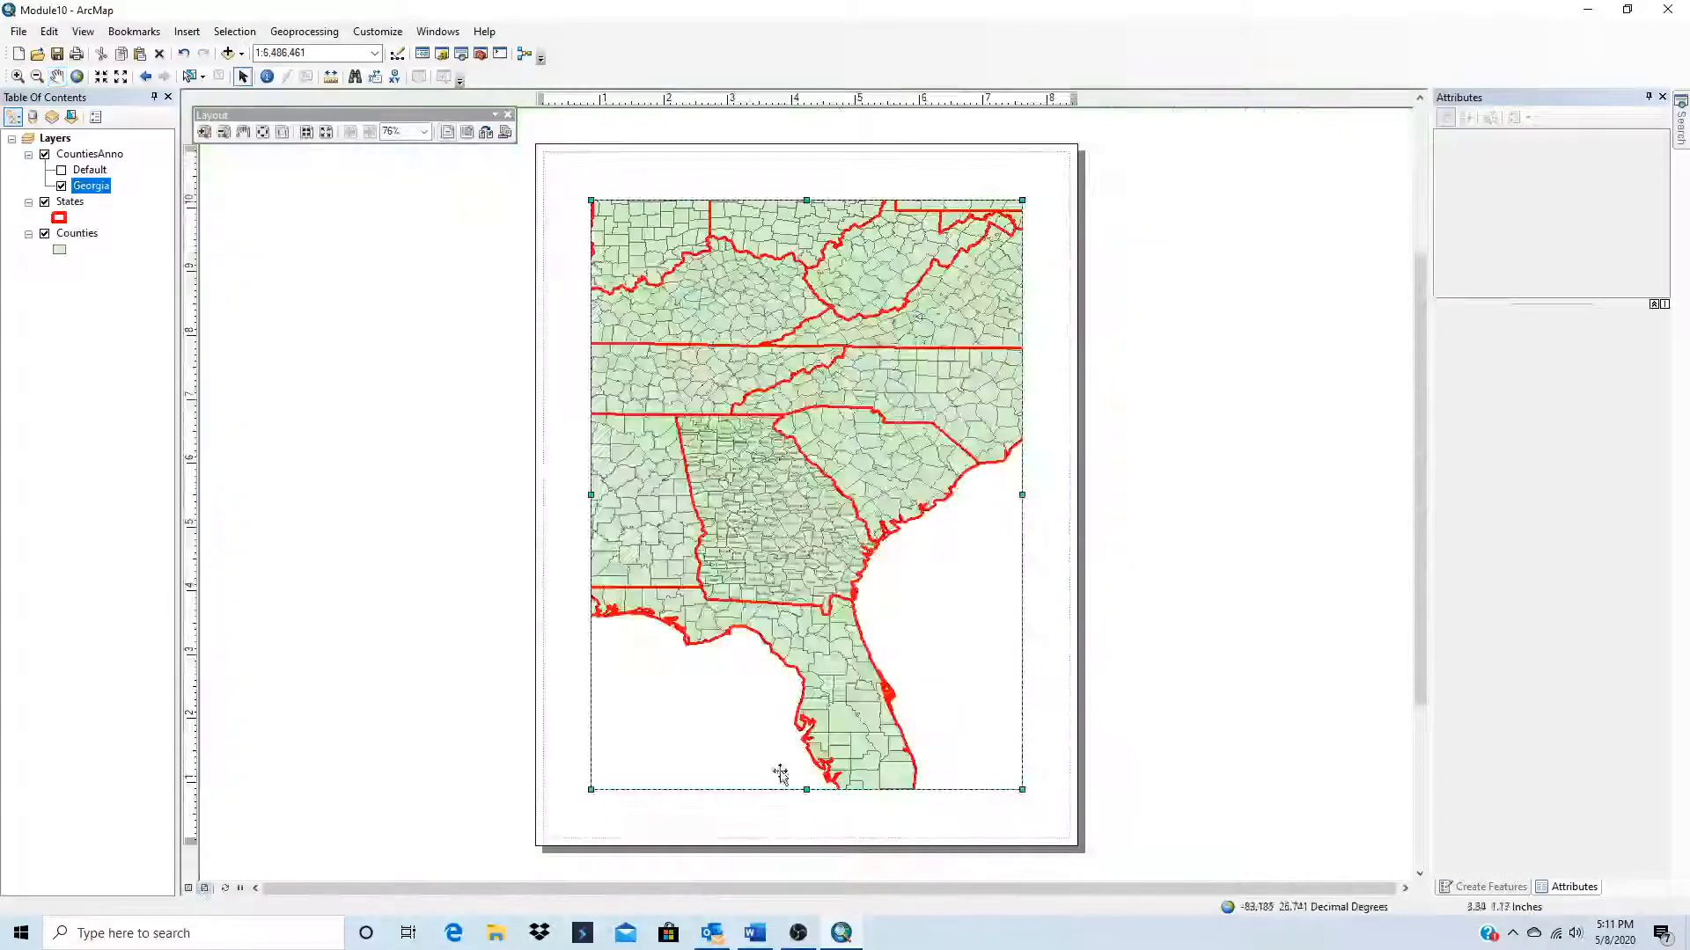
pyautogui.click(188, 889)
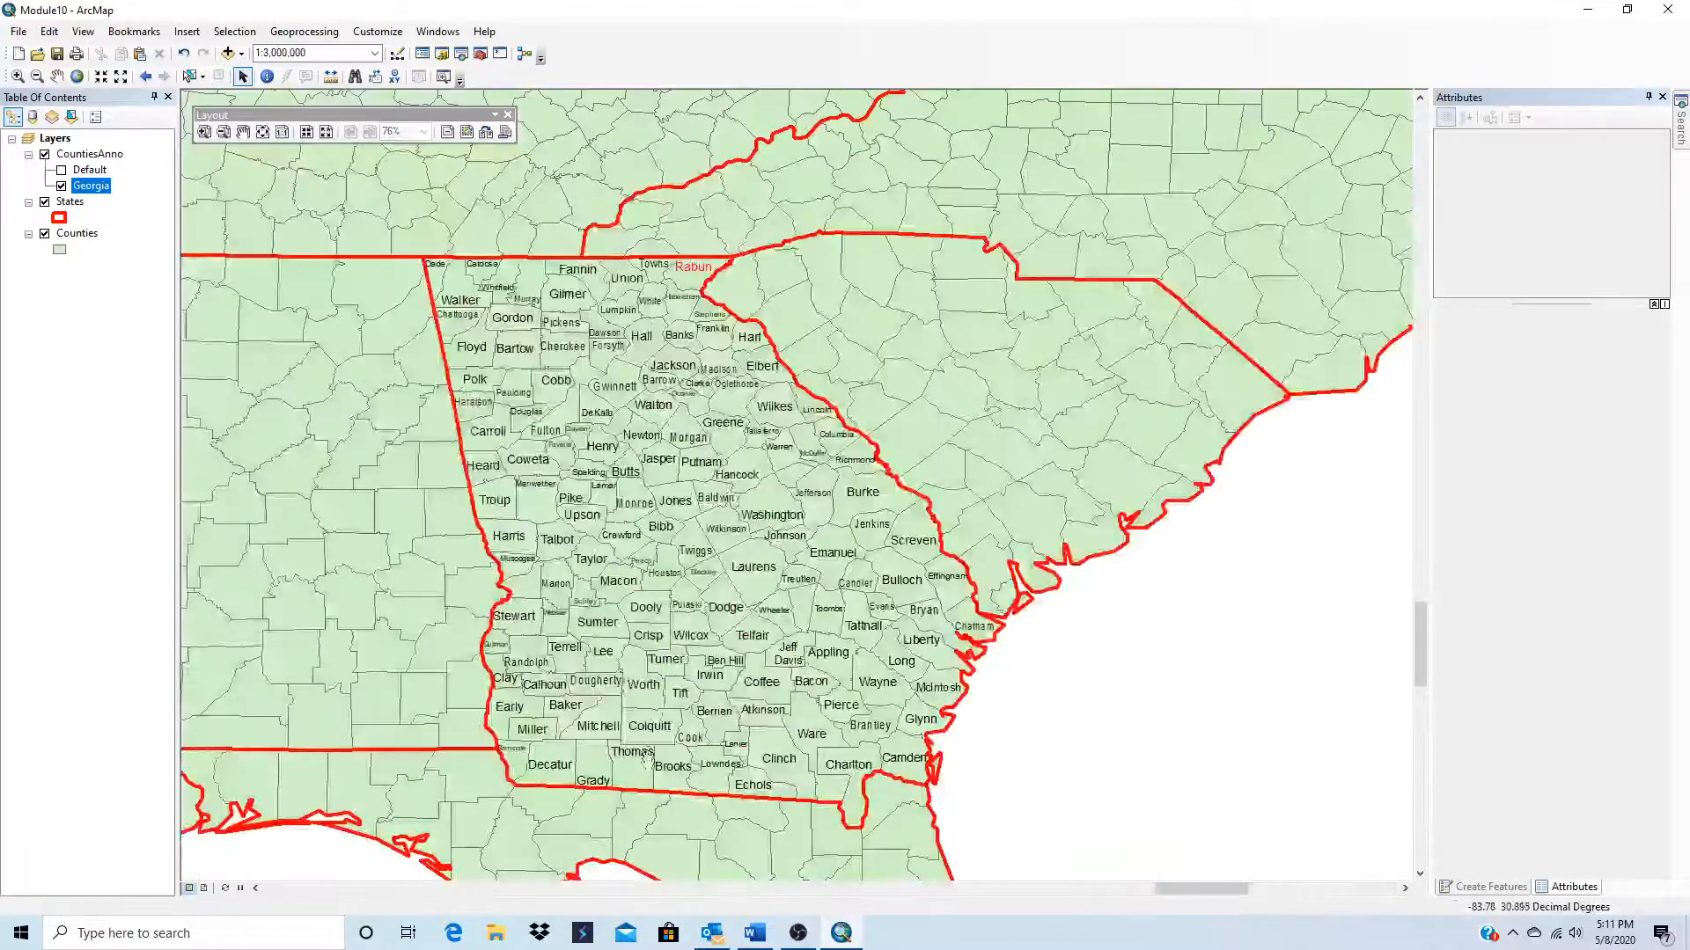
pyautogui.scroll(-1, 640, 780)
pyautogui.scroll(2, 490, 382)
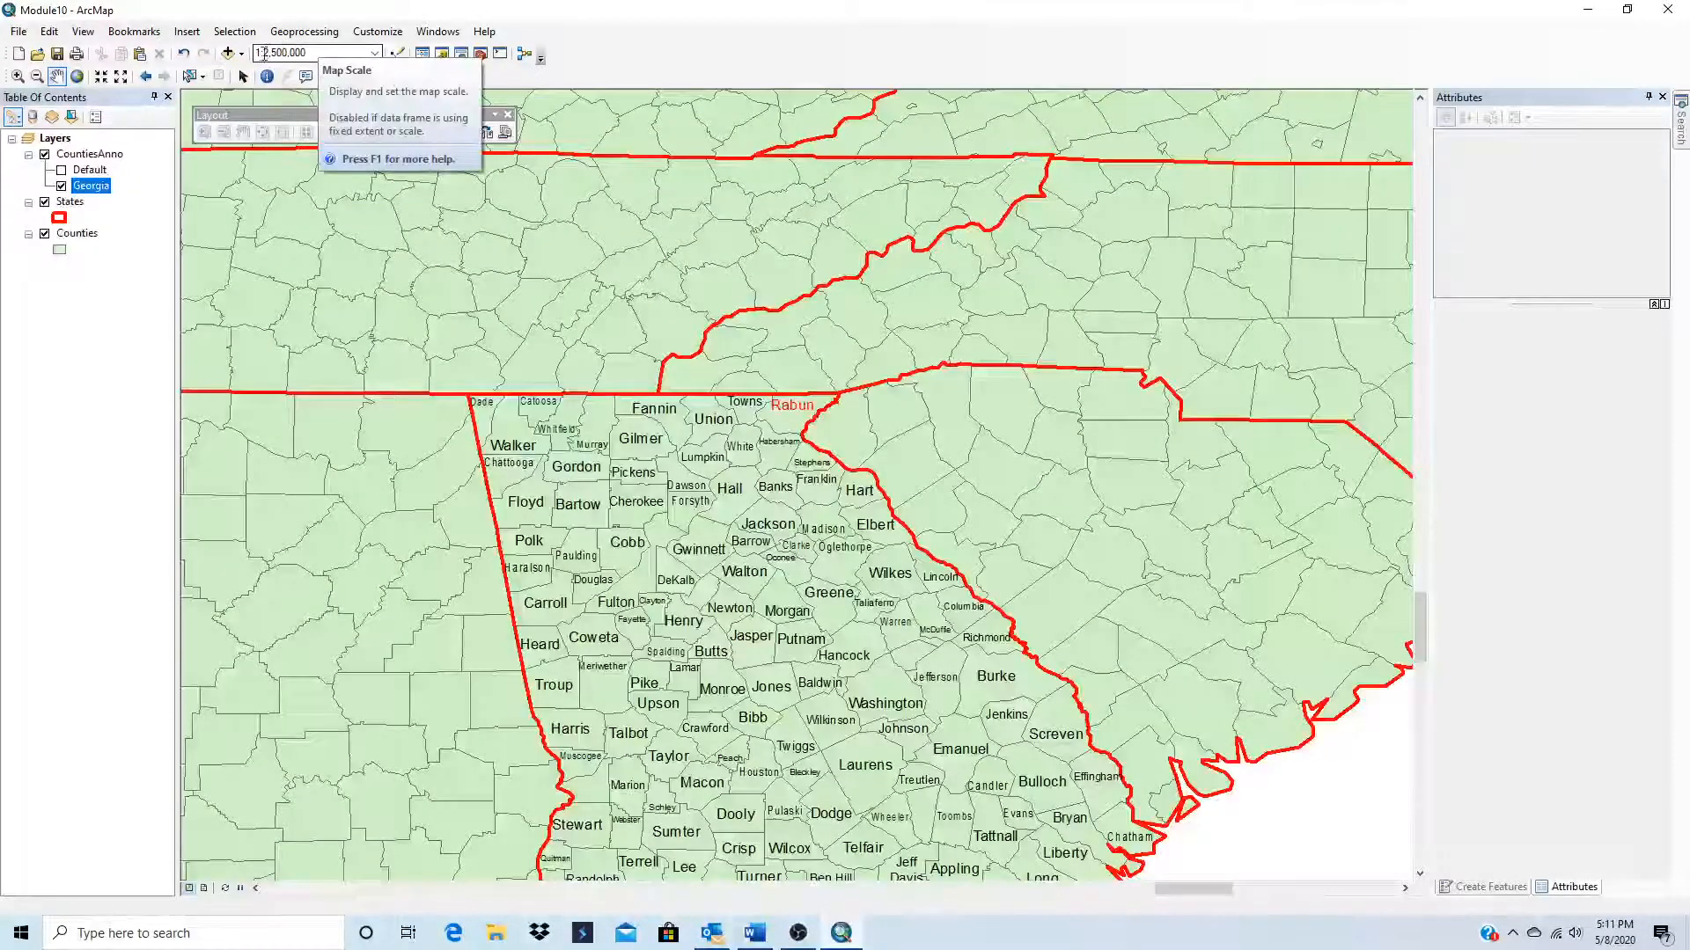
# Step: Bring Georgia into the middle of the data view and set the map scale to 1:2,000,000
pyautogui.moveTo(257, 53); pyautogui.dragTo(298, 53)
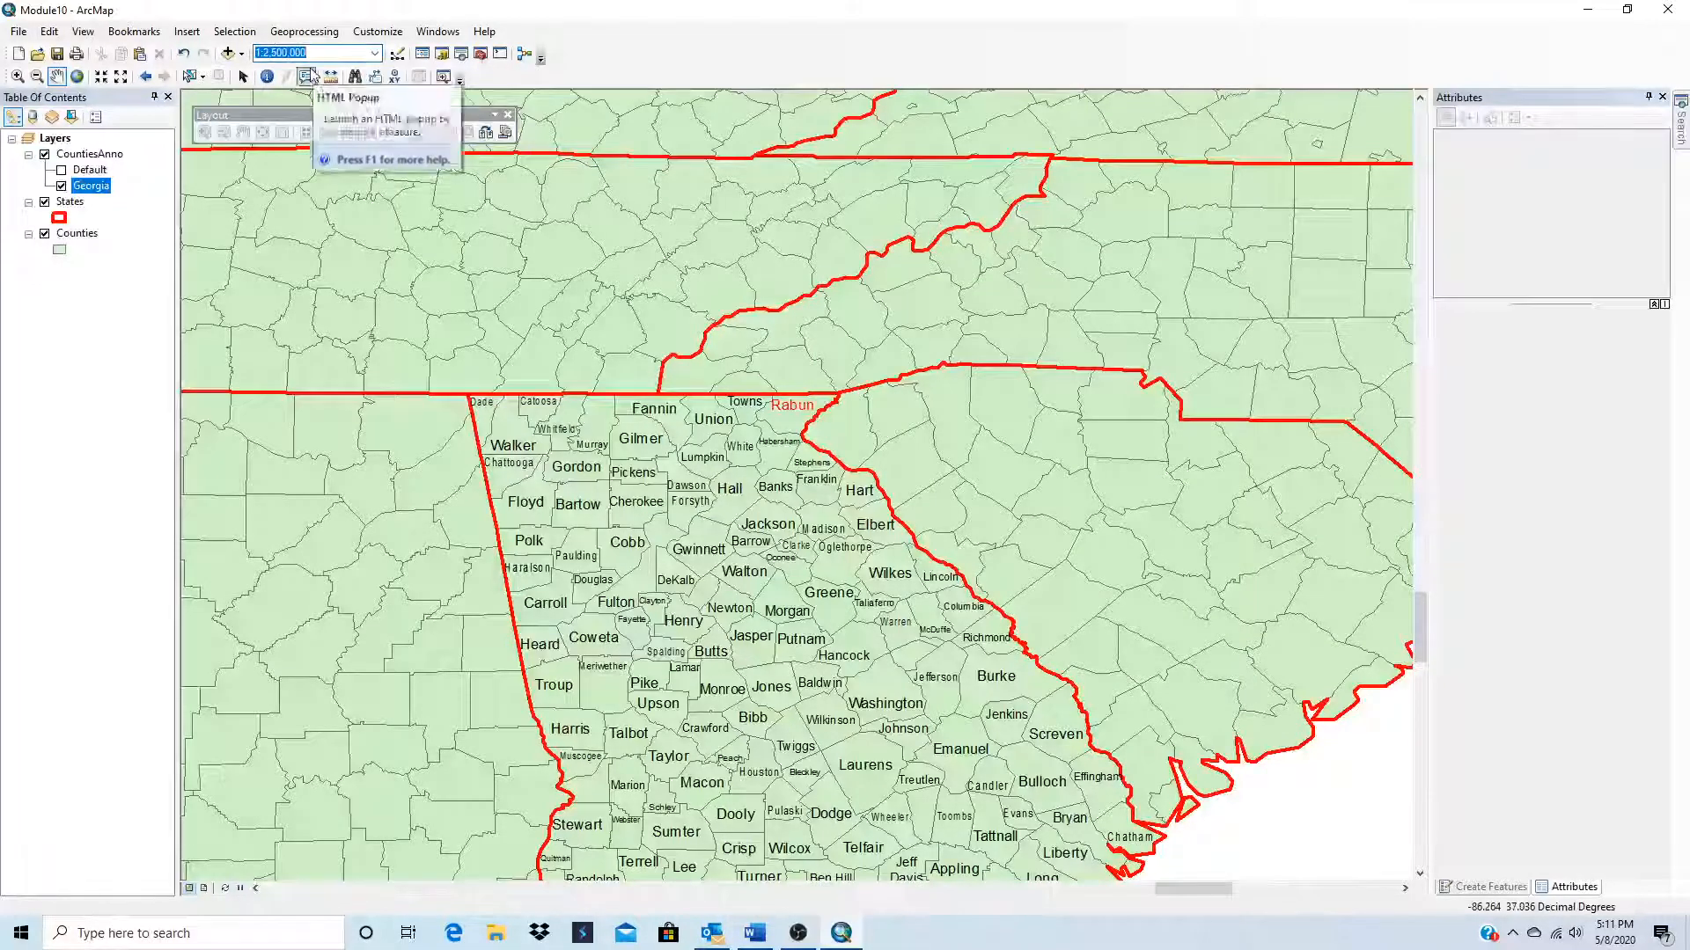
pyautogui.click(273, 53)
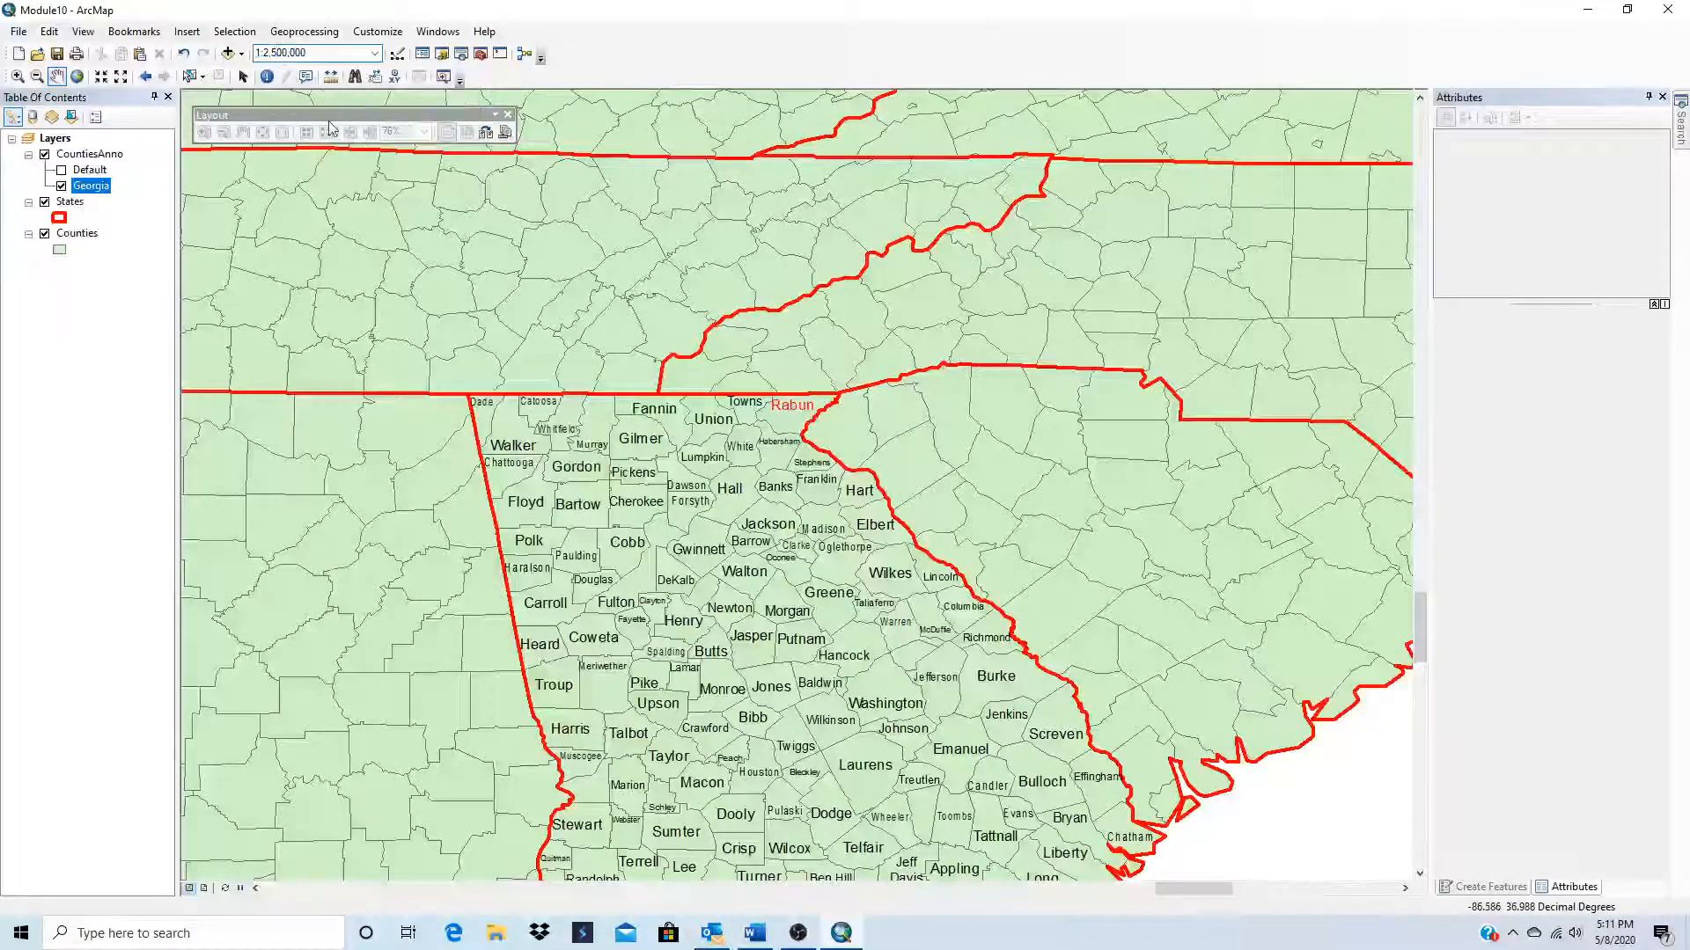
pyautogui.press('BackSpace')
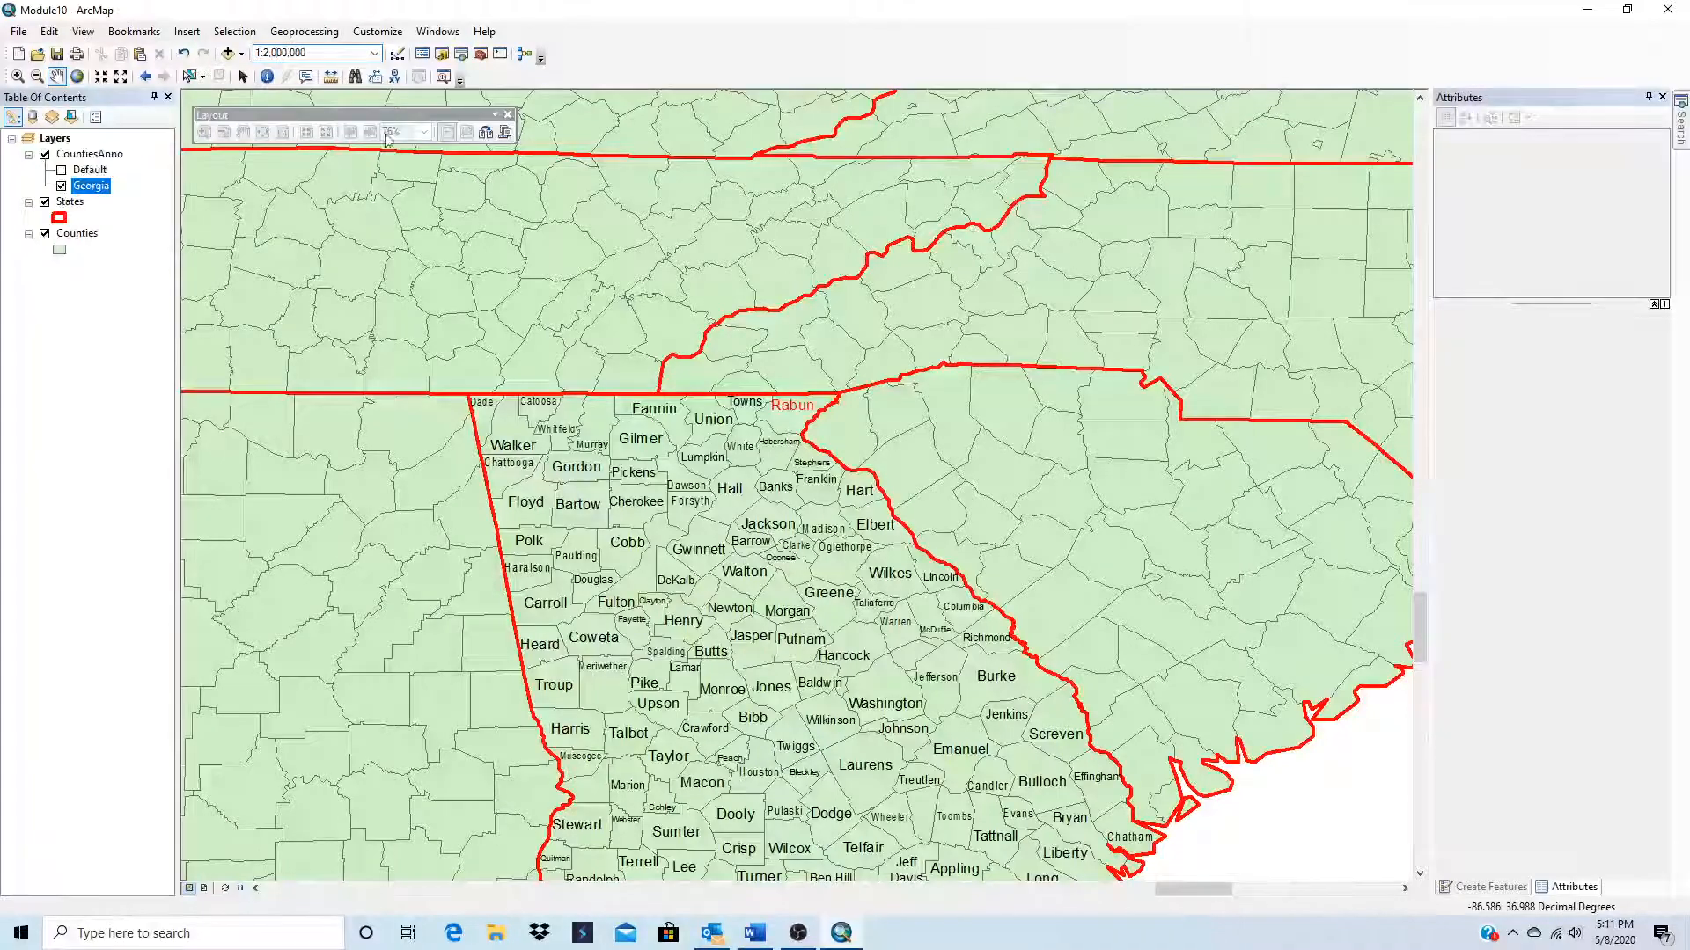
pyautogui.write('0')
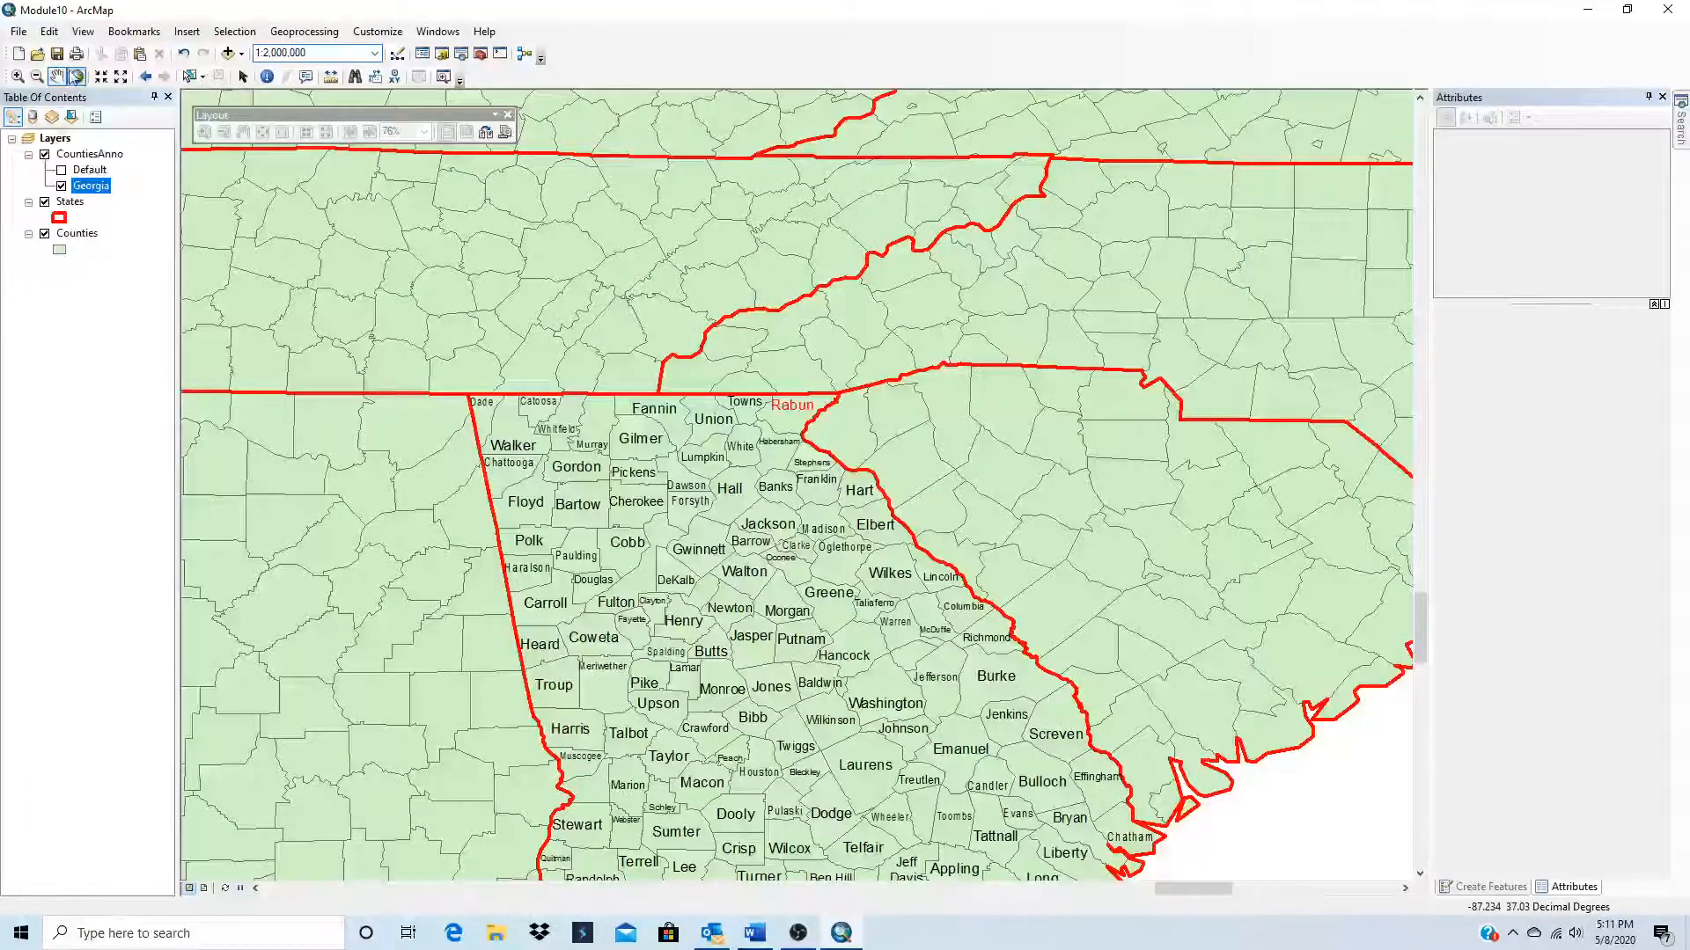
pyautogui.moveTo(736, 600); pyautogui.dragTo(737, 433)
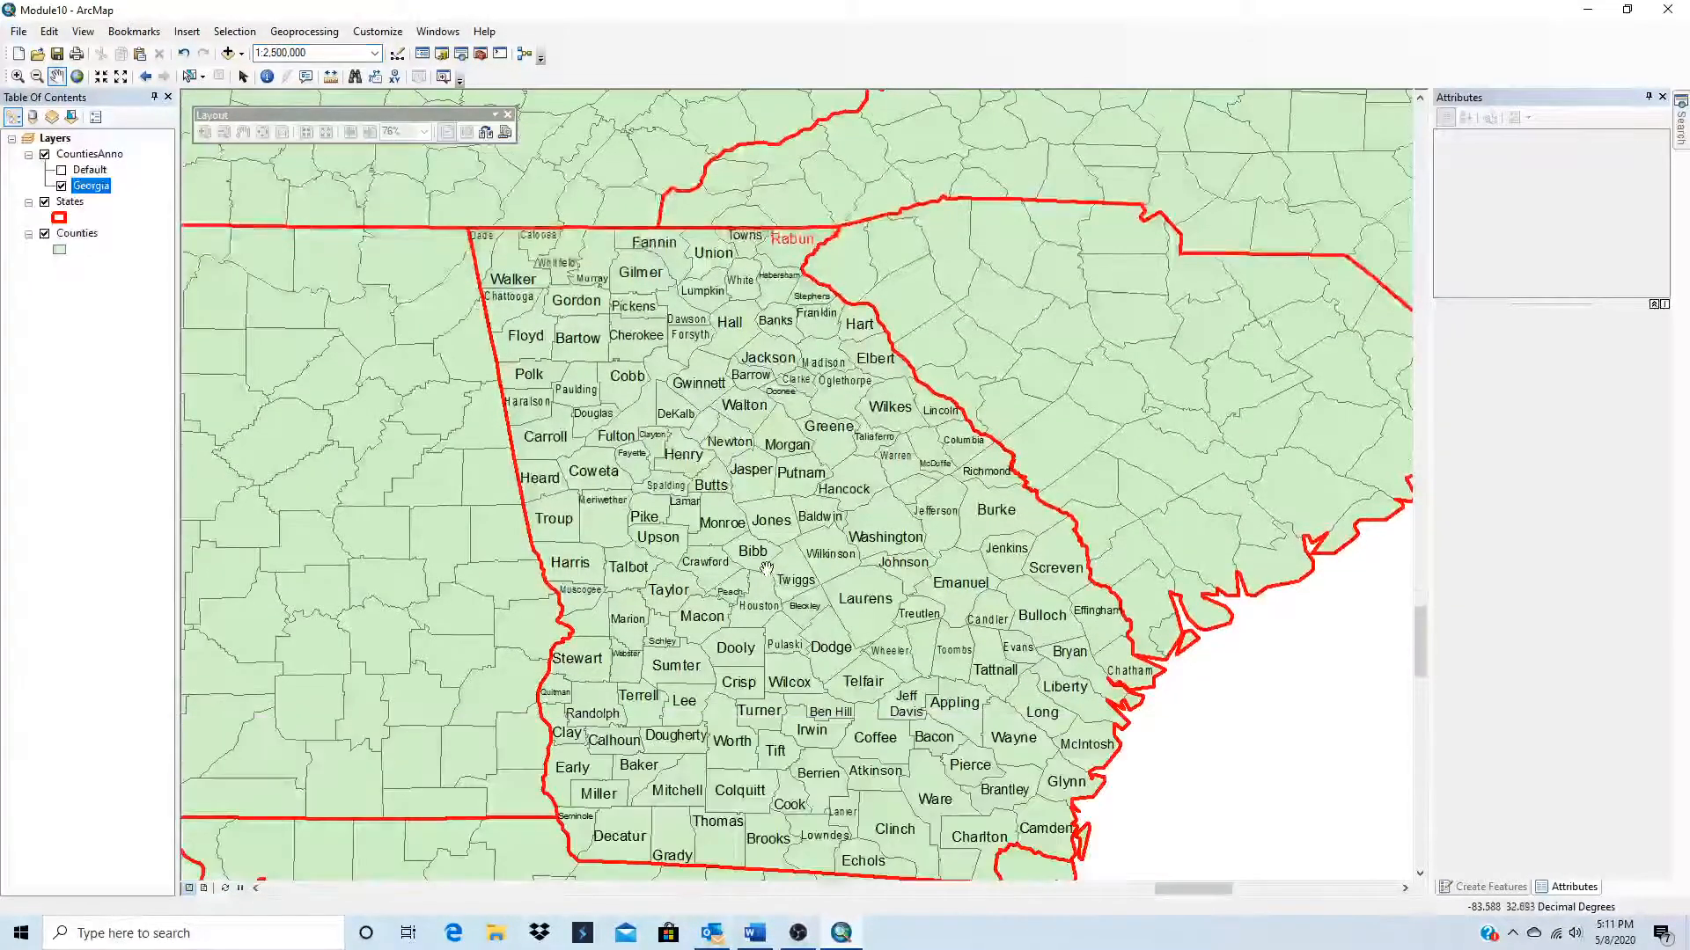
pyautogui.moveTo(764, 583); pyautogui.dragTo(739, 517)
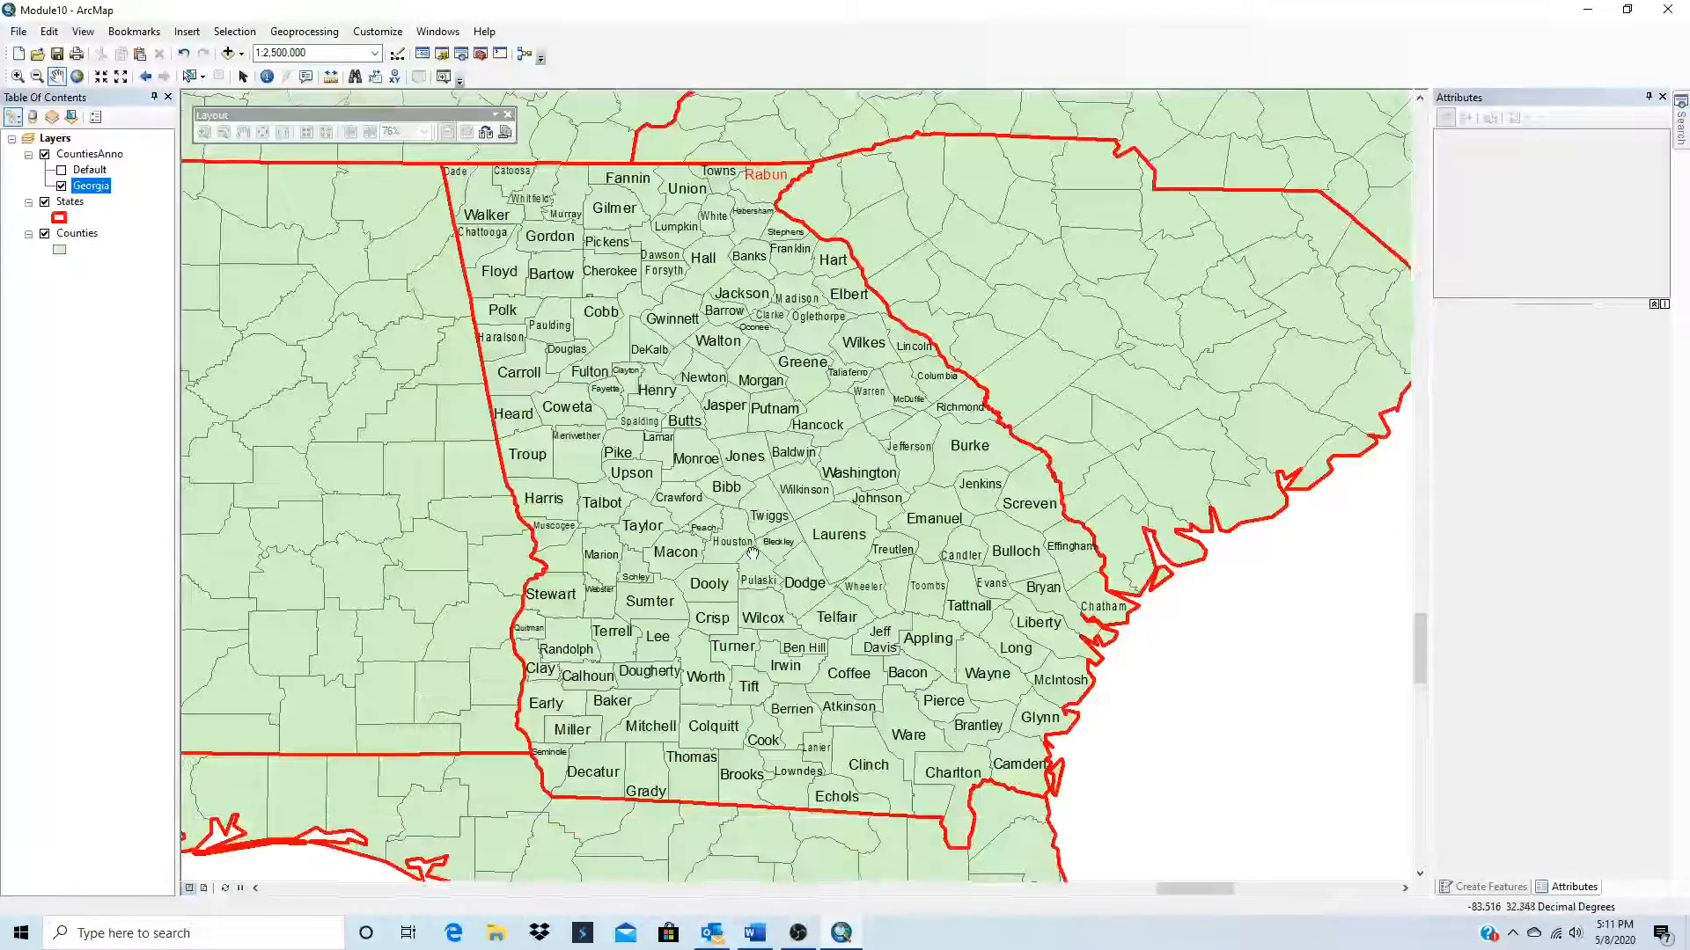
pyautogui.click(374, 54)
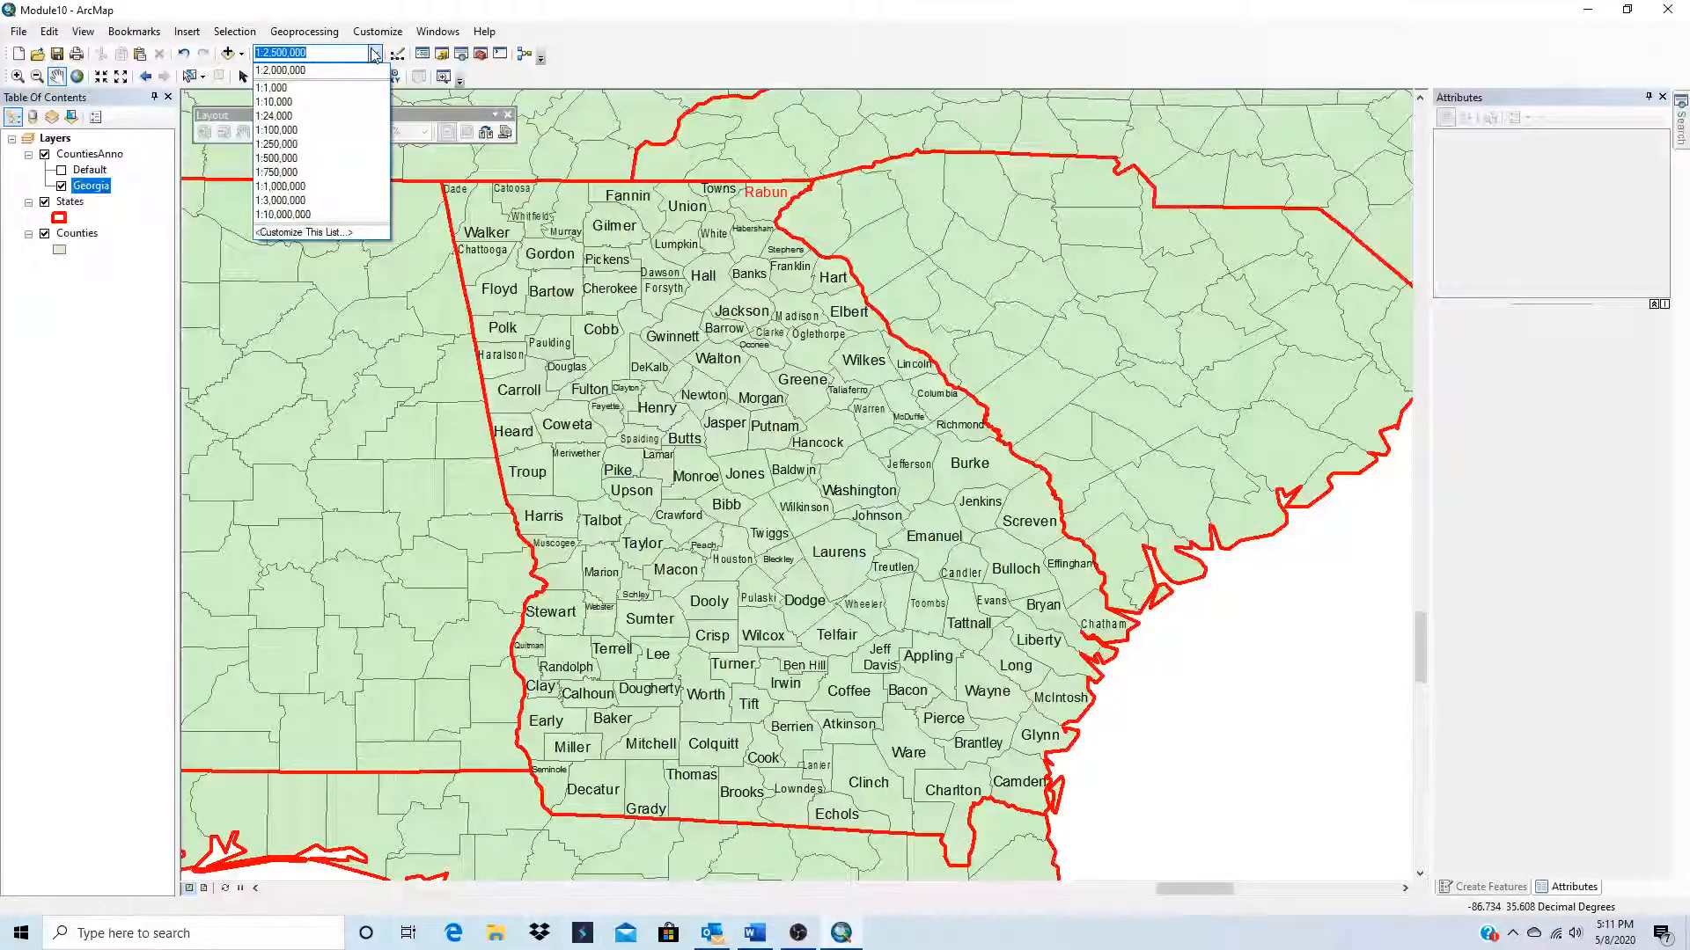
pyautogui.click(284, 71)
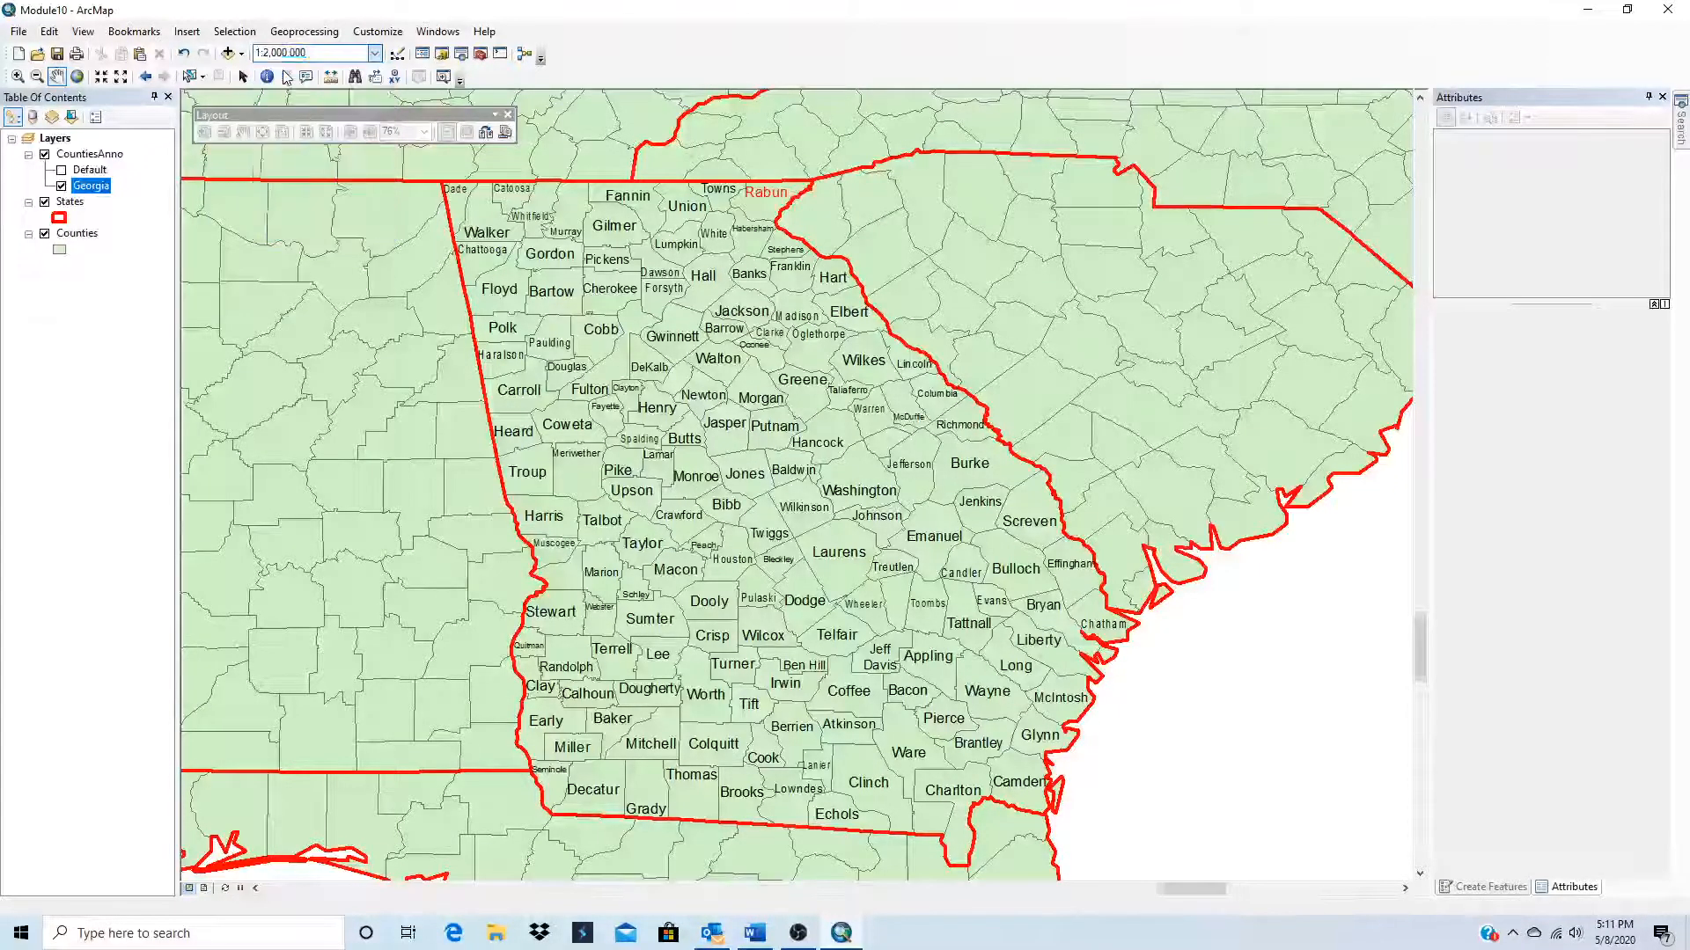
# Step: Switch to layout view, insert the map title "Georgia - Module 10" and place it centred above the data frame
pyautogui.click(203, 888)
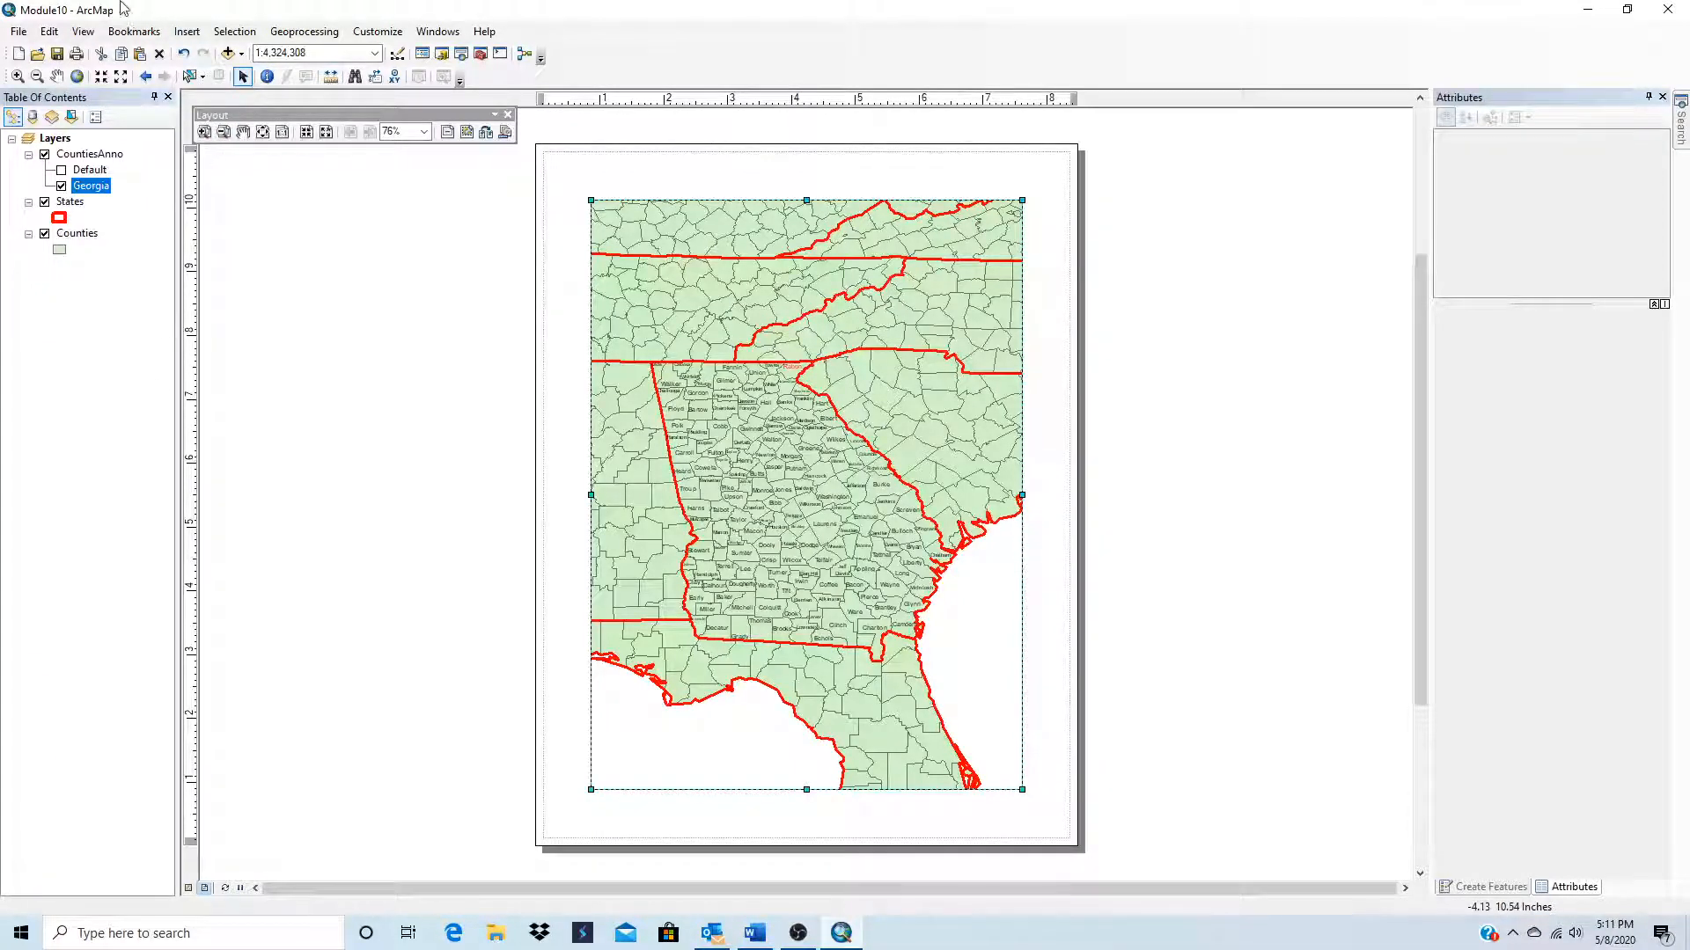
pyautogui.click(187, 30)
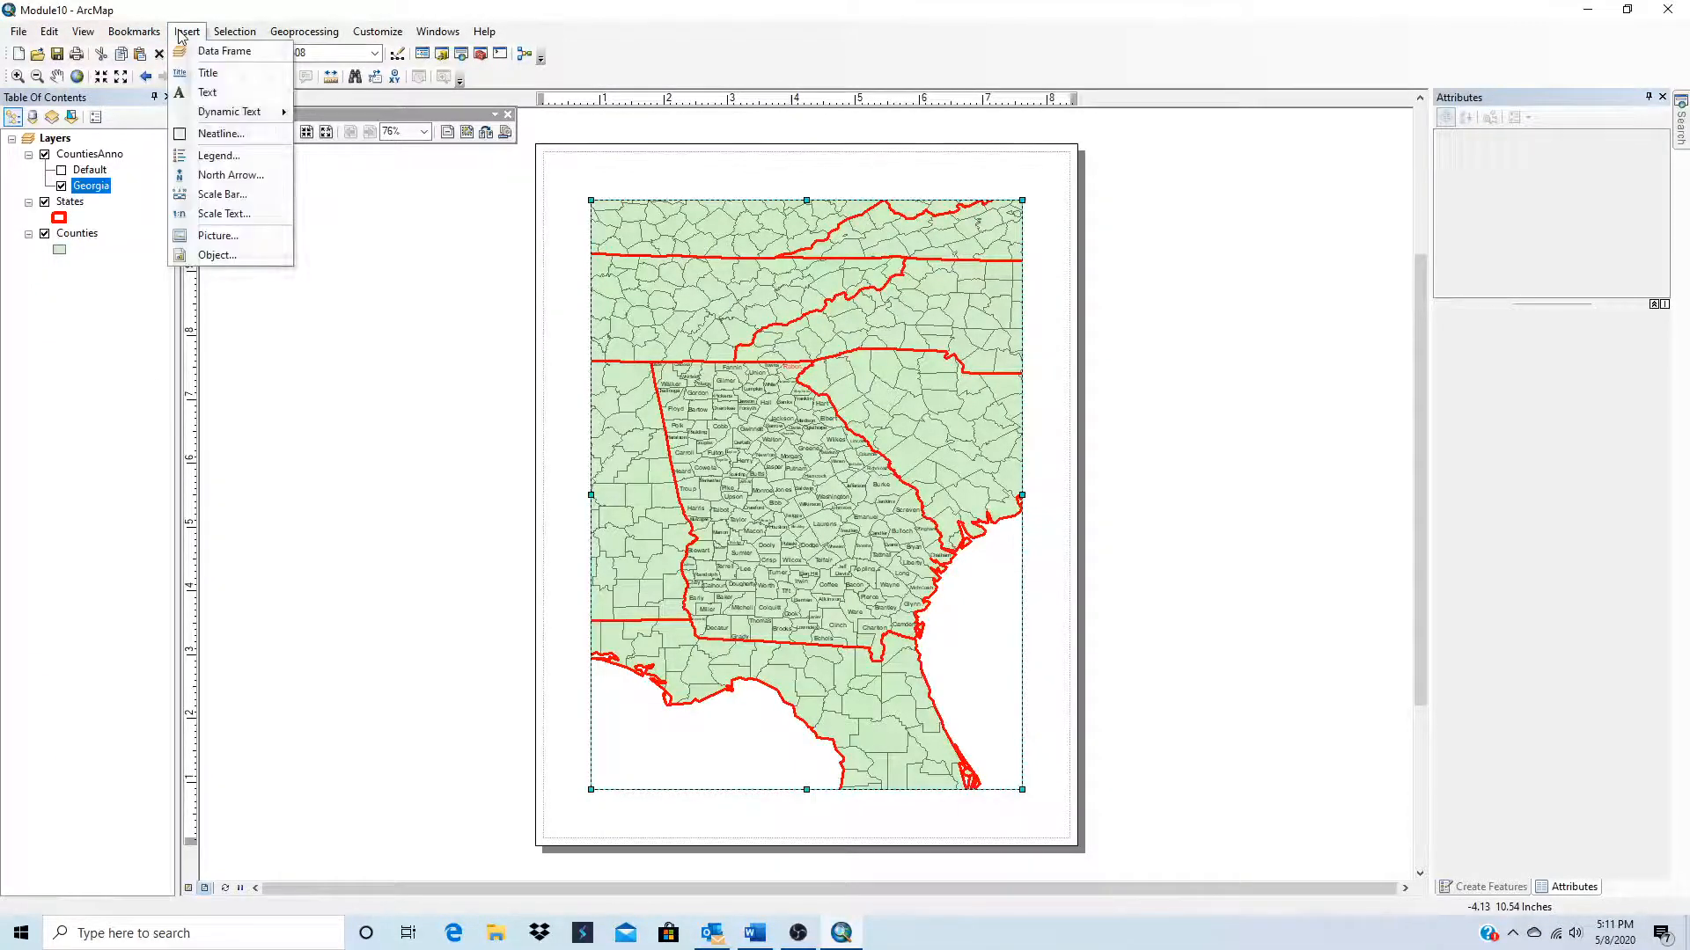
pyautogui.click(212, 76)
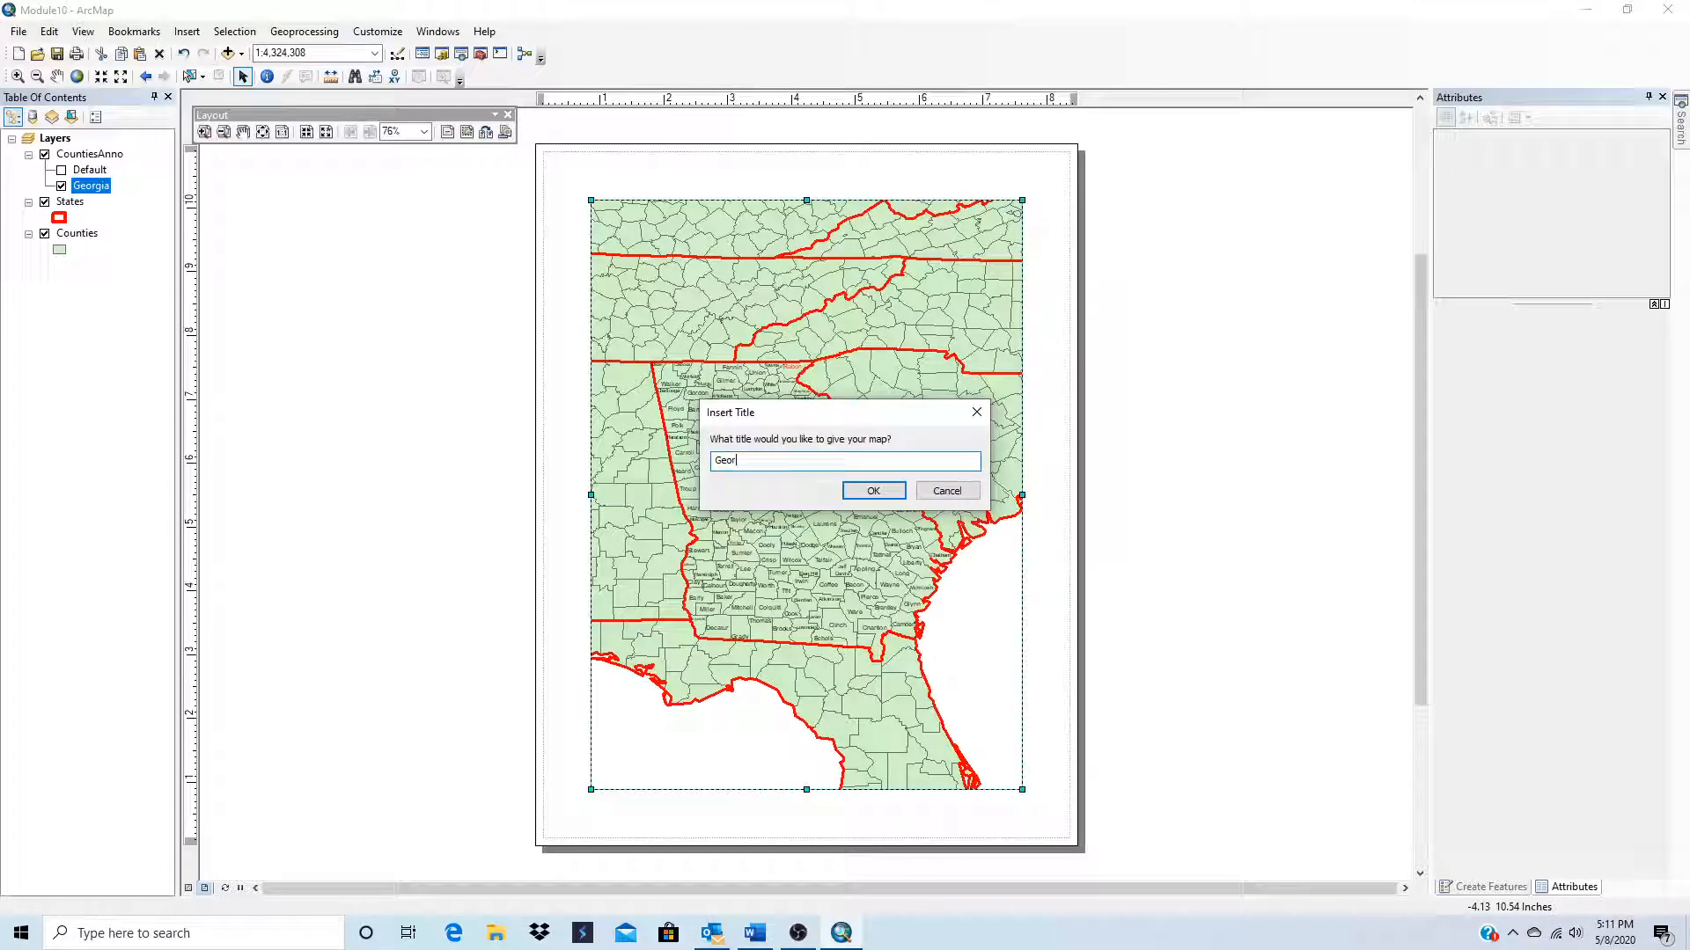
pyautogui.write('Georgia - Module 10')
pyautogui.click(873, 490)
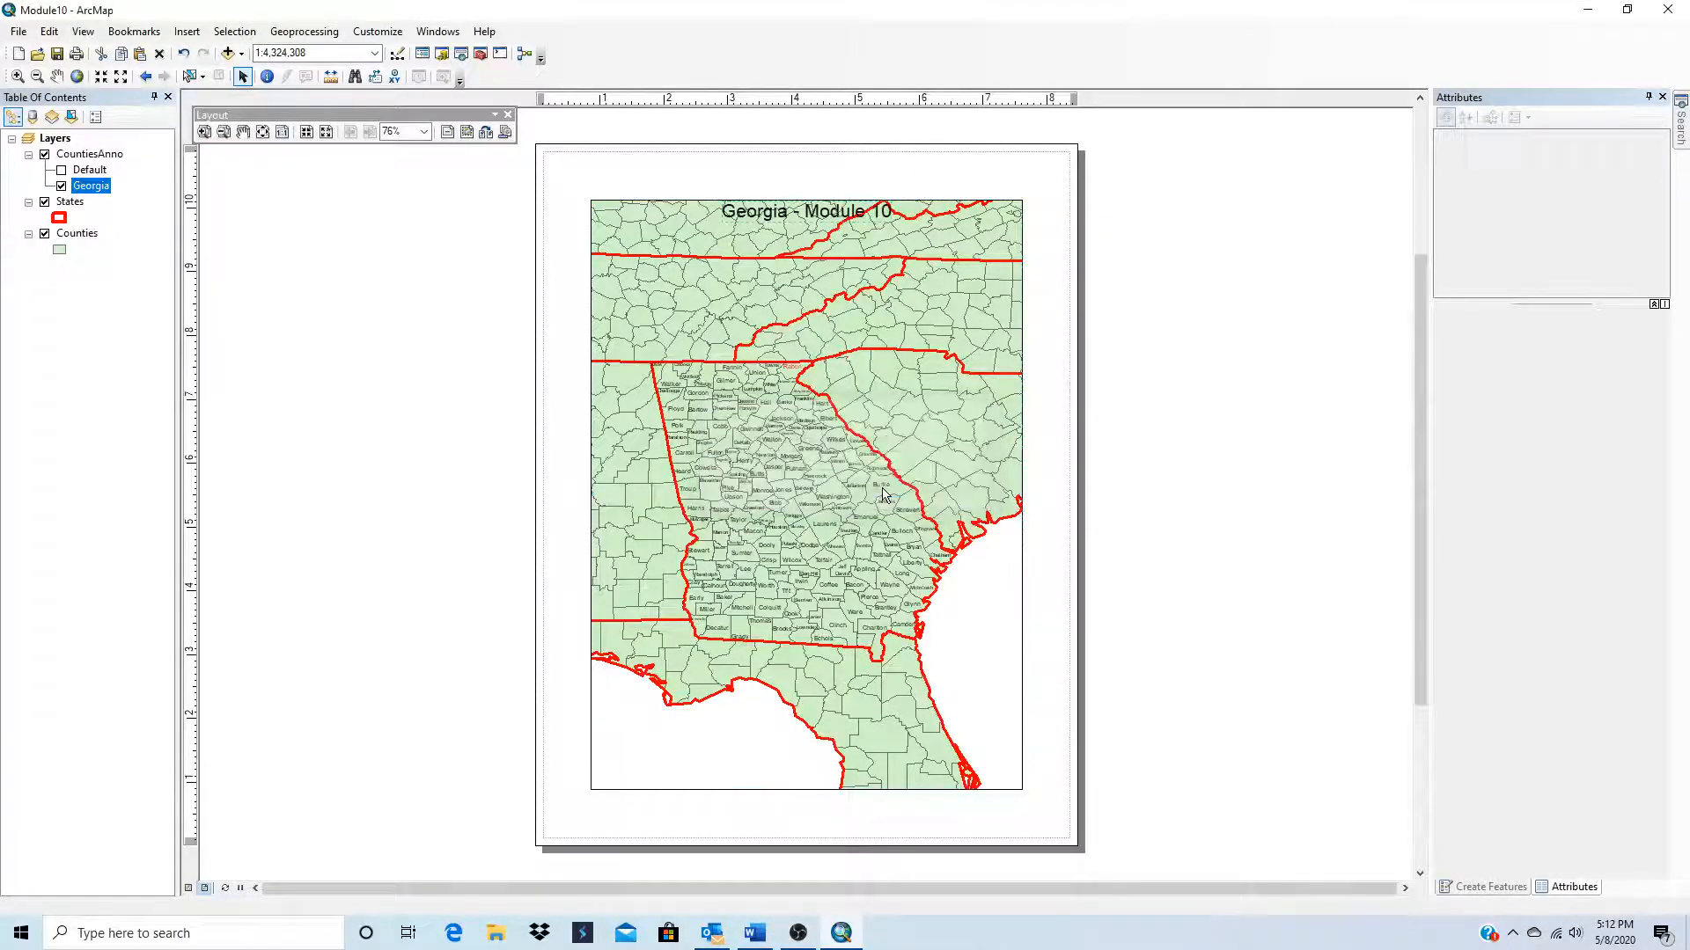
pyautogui.moveTo(799, 211); pyautogui.dragTo(794, 181)
# Step: Insert a text element with the author's full name and the date 5-8-20, and place it below the data frame's lower-left corner
pyautogui.click(187, 32)
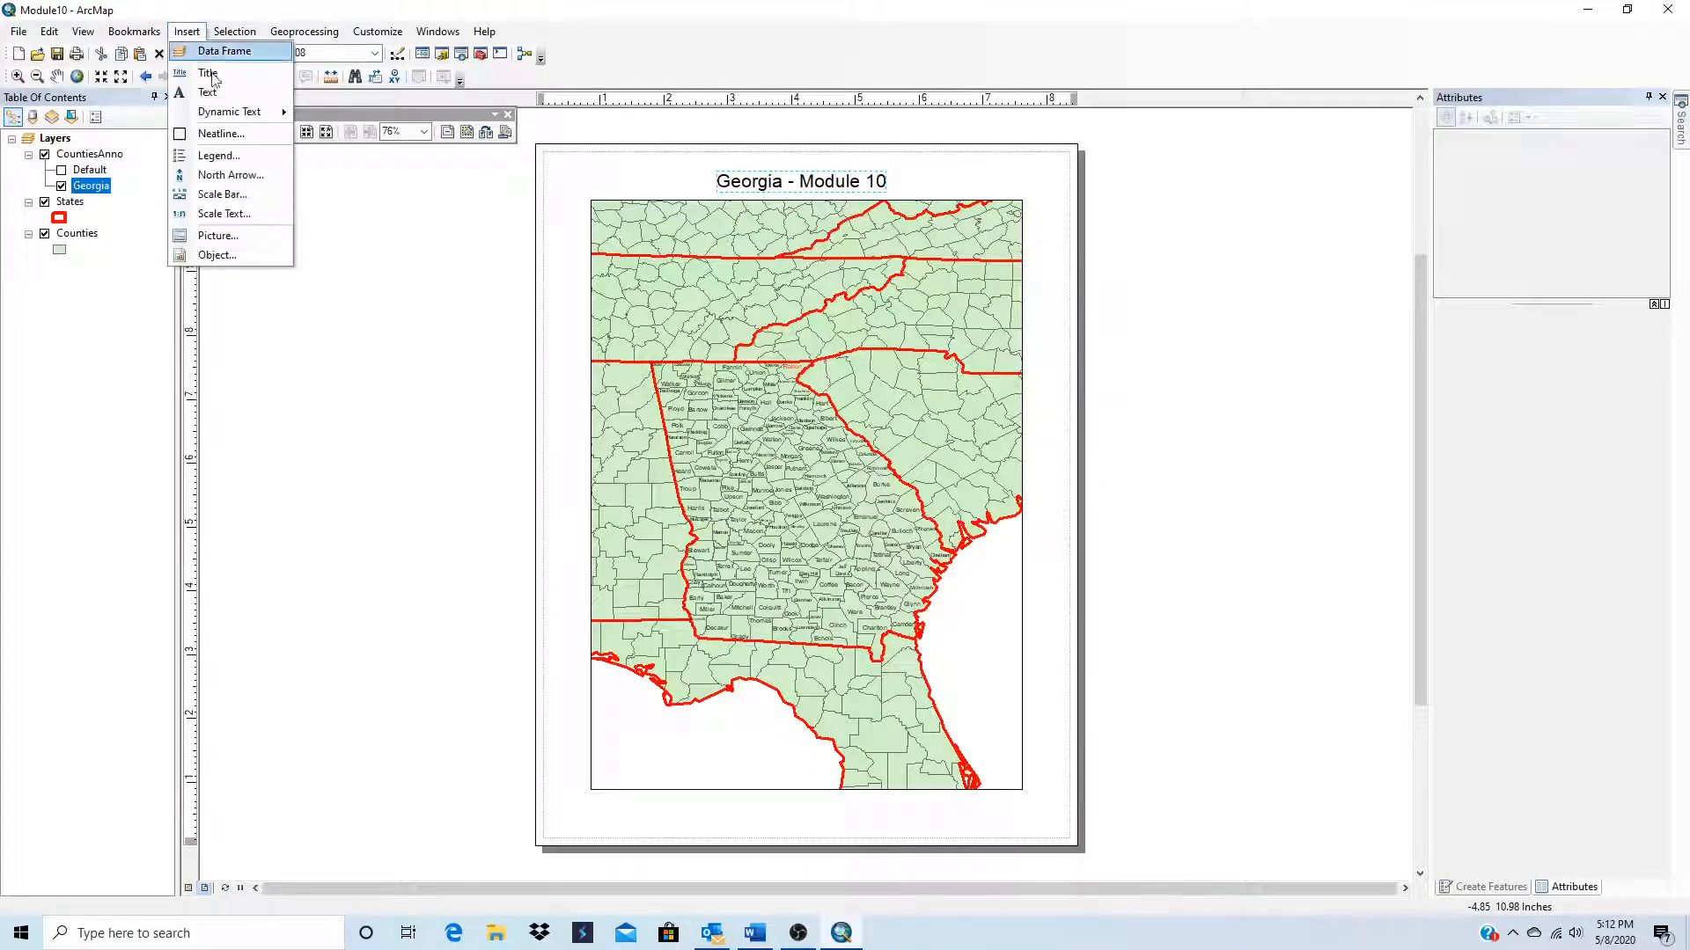
pyautogui.click(213, 93)
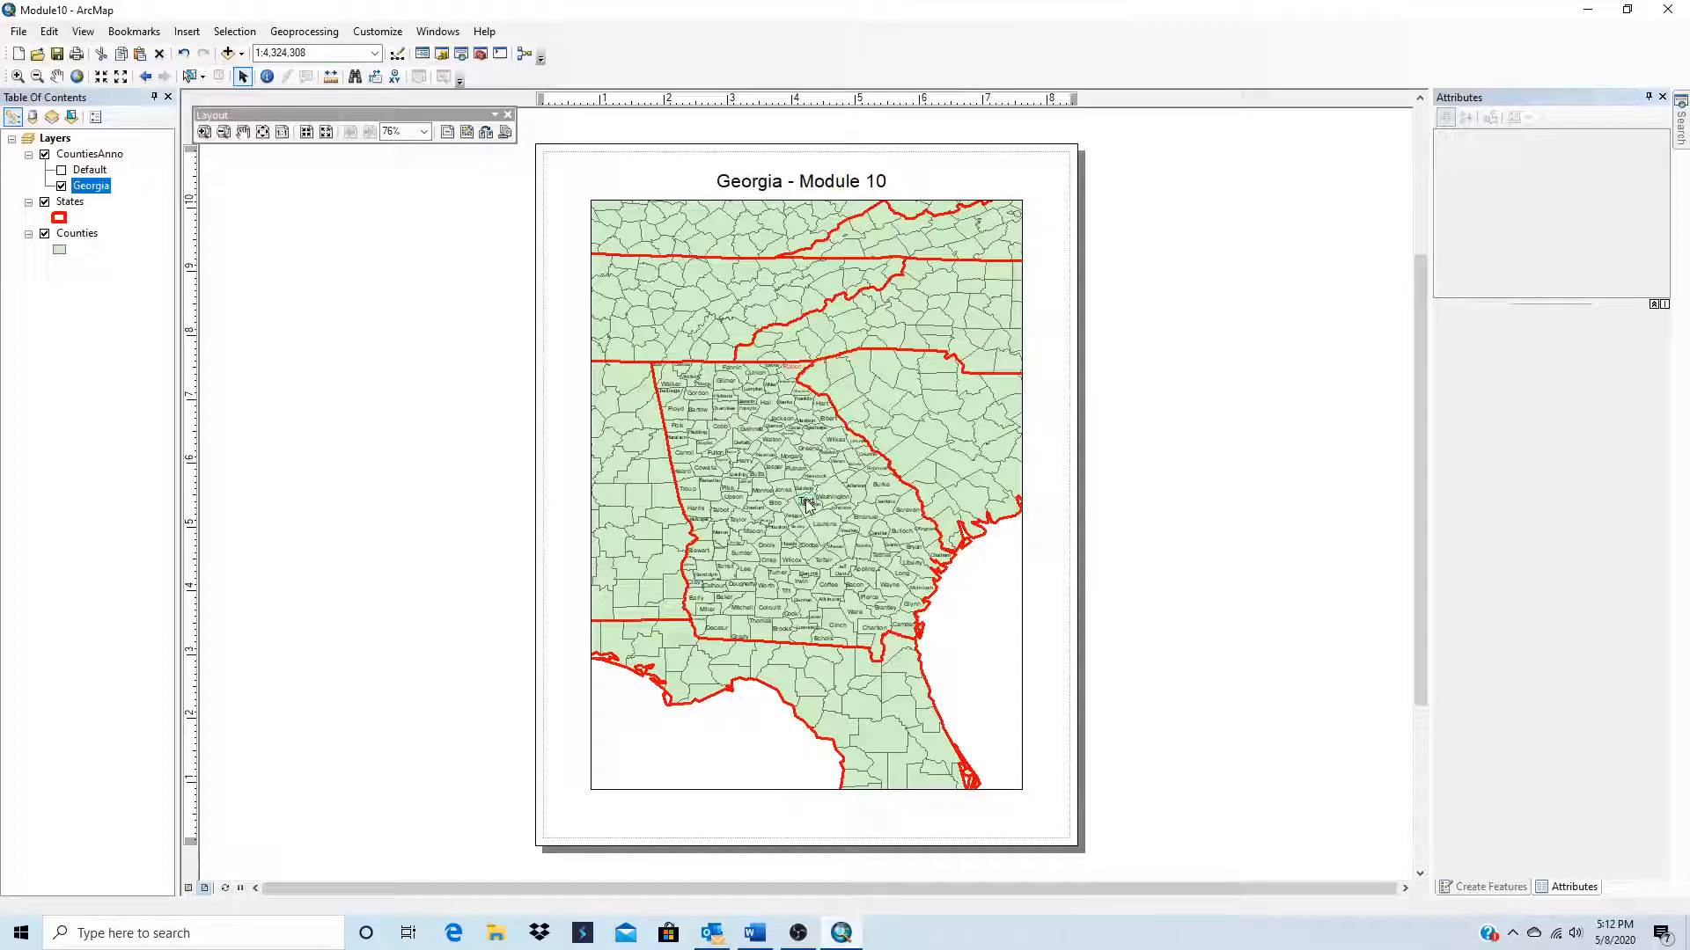
pyautogui.moveTo(806, 501); pyautogui.dragTo(737, 627)
pyautogui.moveTo(813, 498); pyautogui.dragTo(790, 641)
pyautogui.write('Cath Ca')
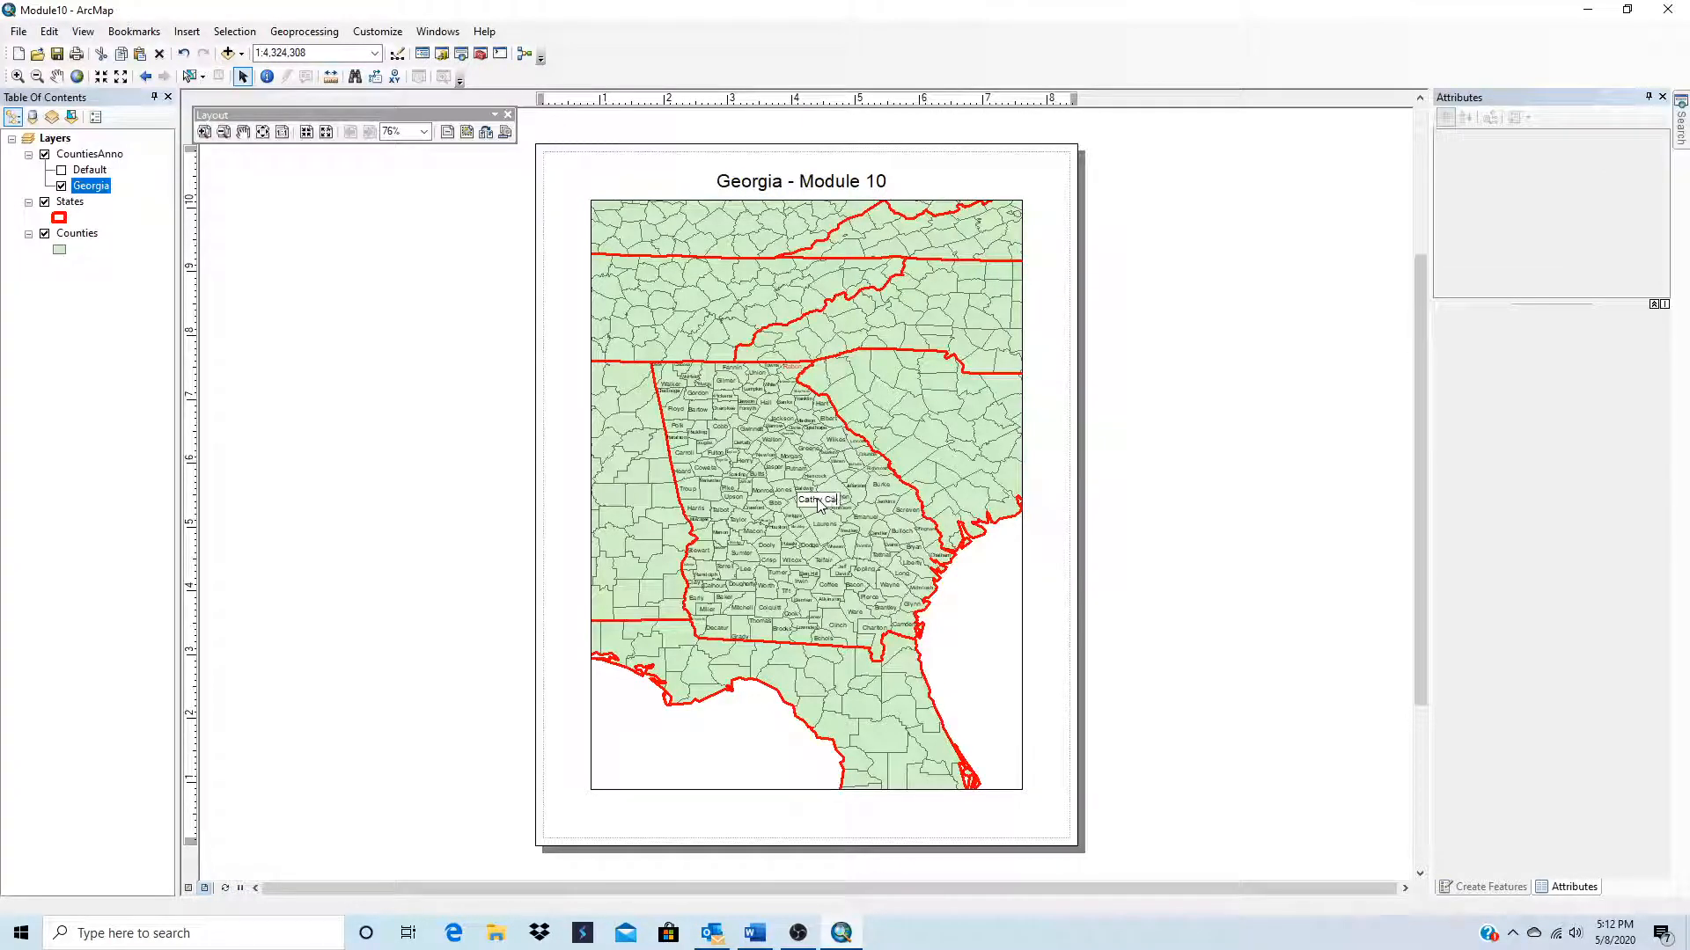
pyautogui.write('hi')
pyautogui.write('istians')
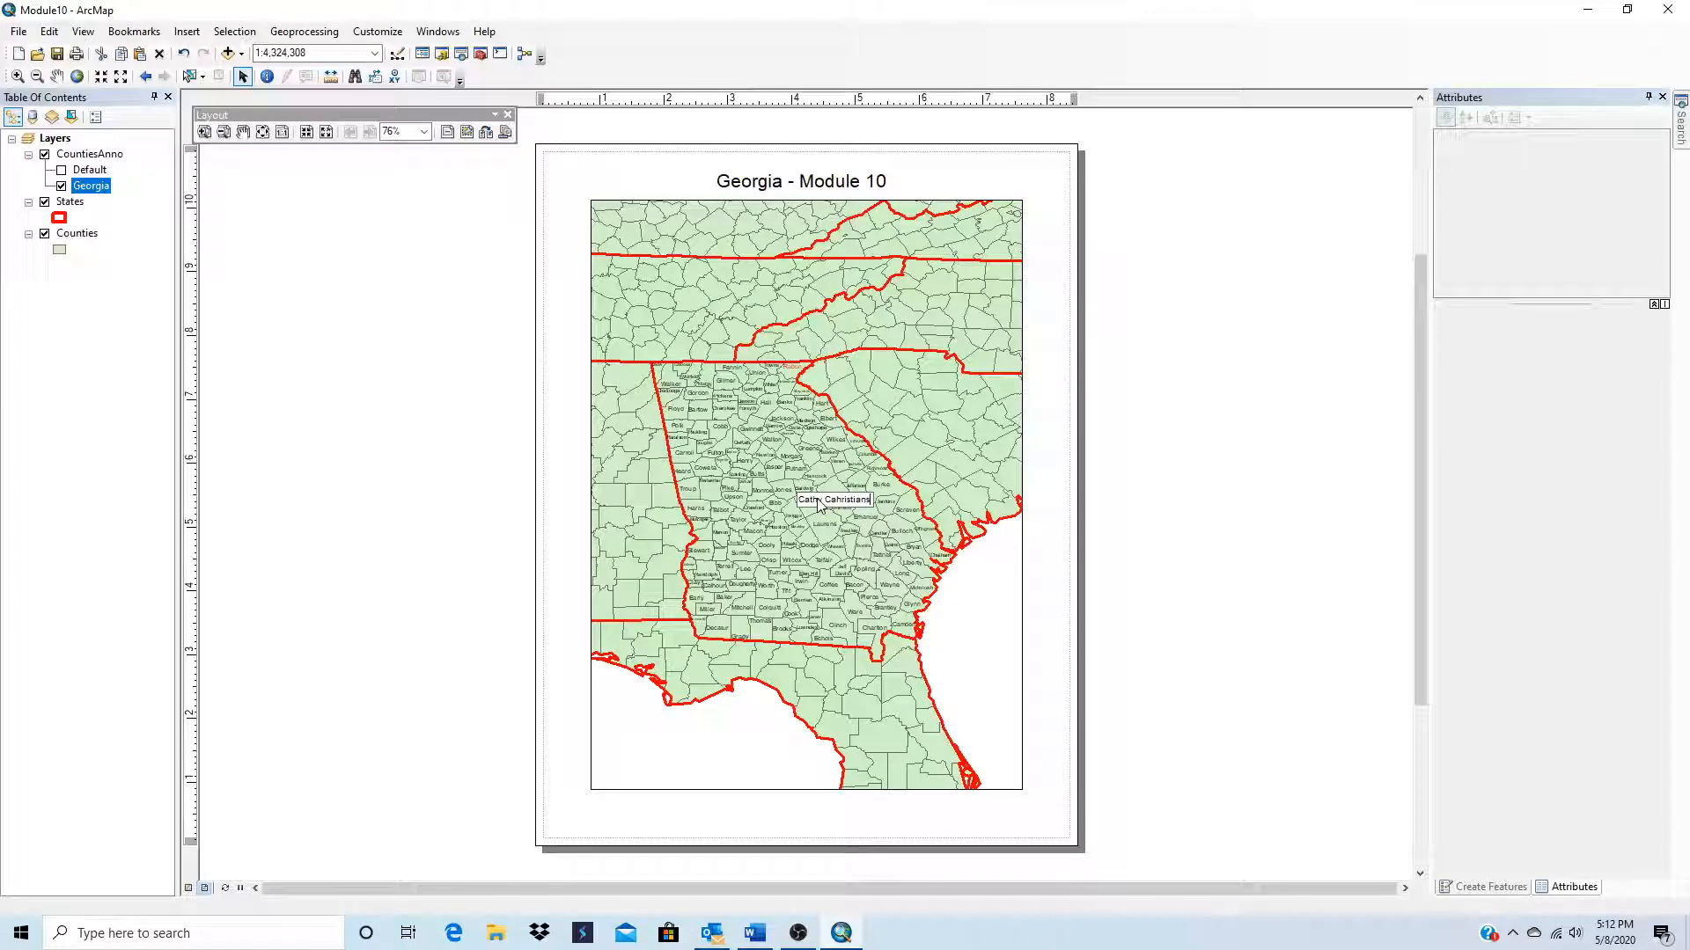
pyautogui.write('on 5-8-20')
pyautogui.press('Return')
pyautogui.moveTo(819, 502); pyautogui.dragTo(647, 810)
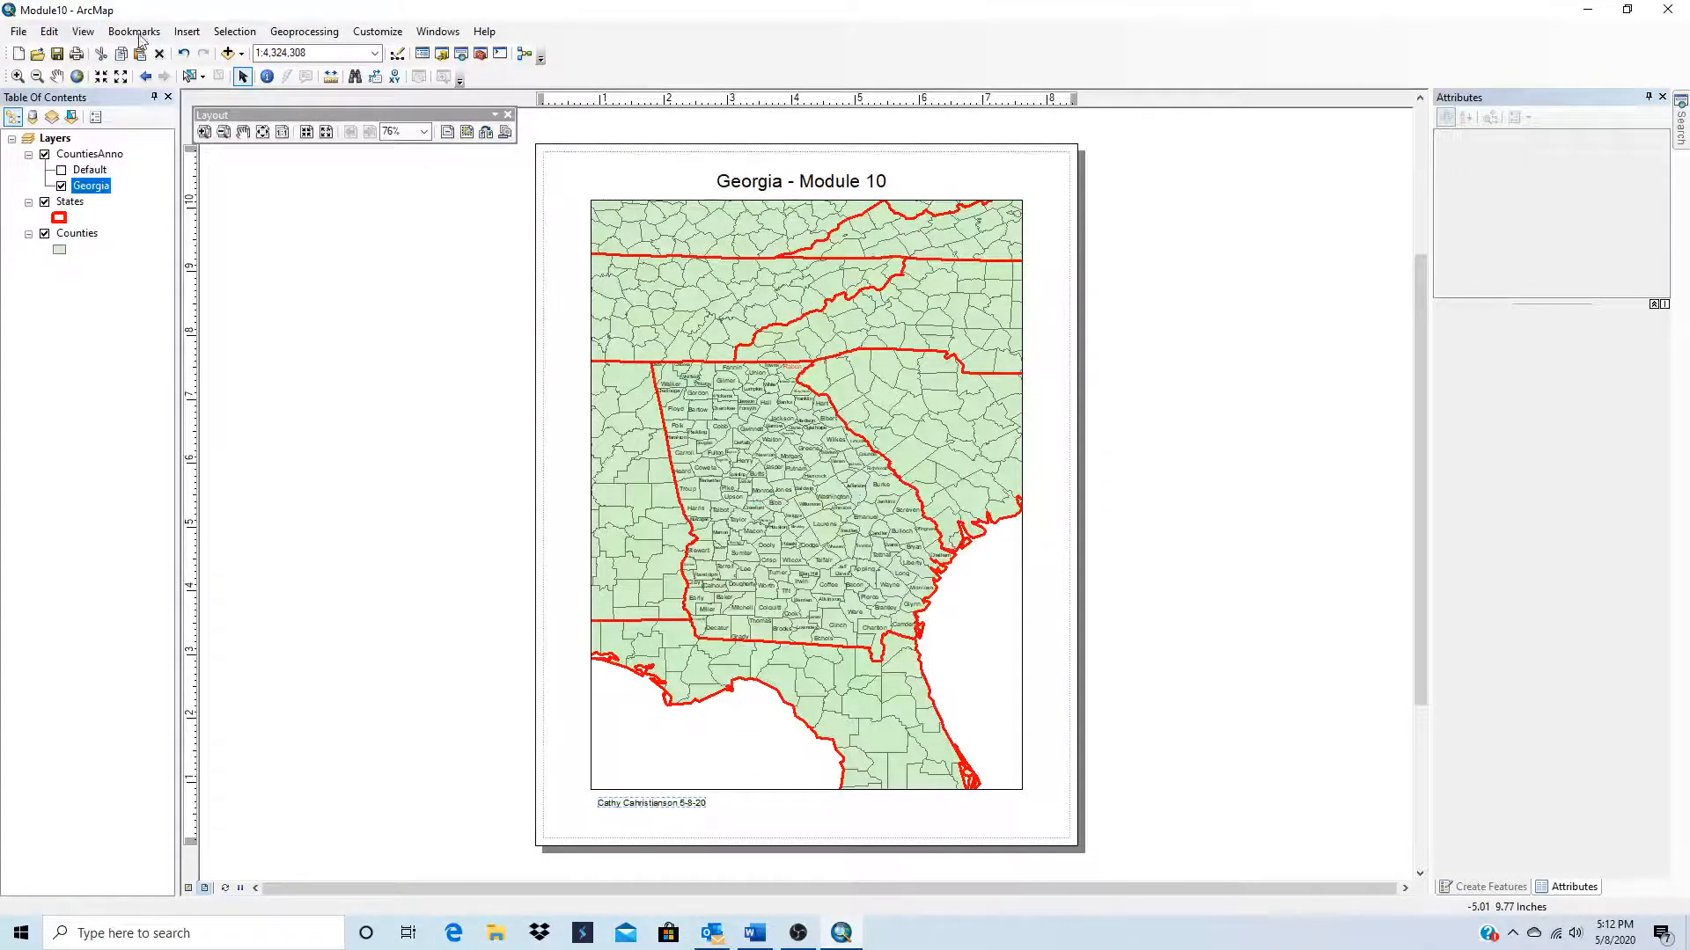
pyautogui.click(189, 32)
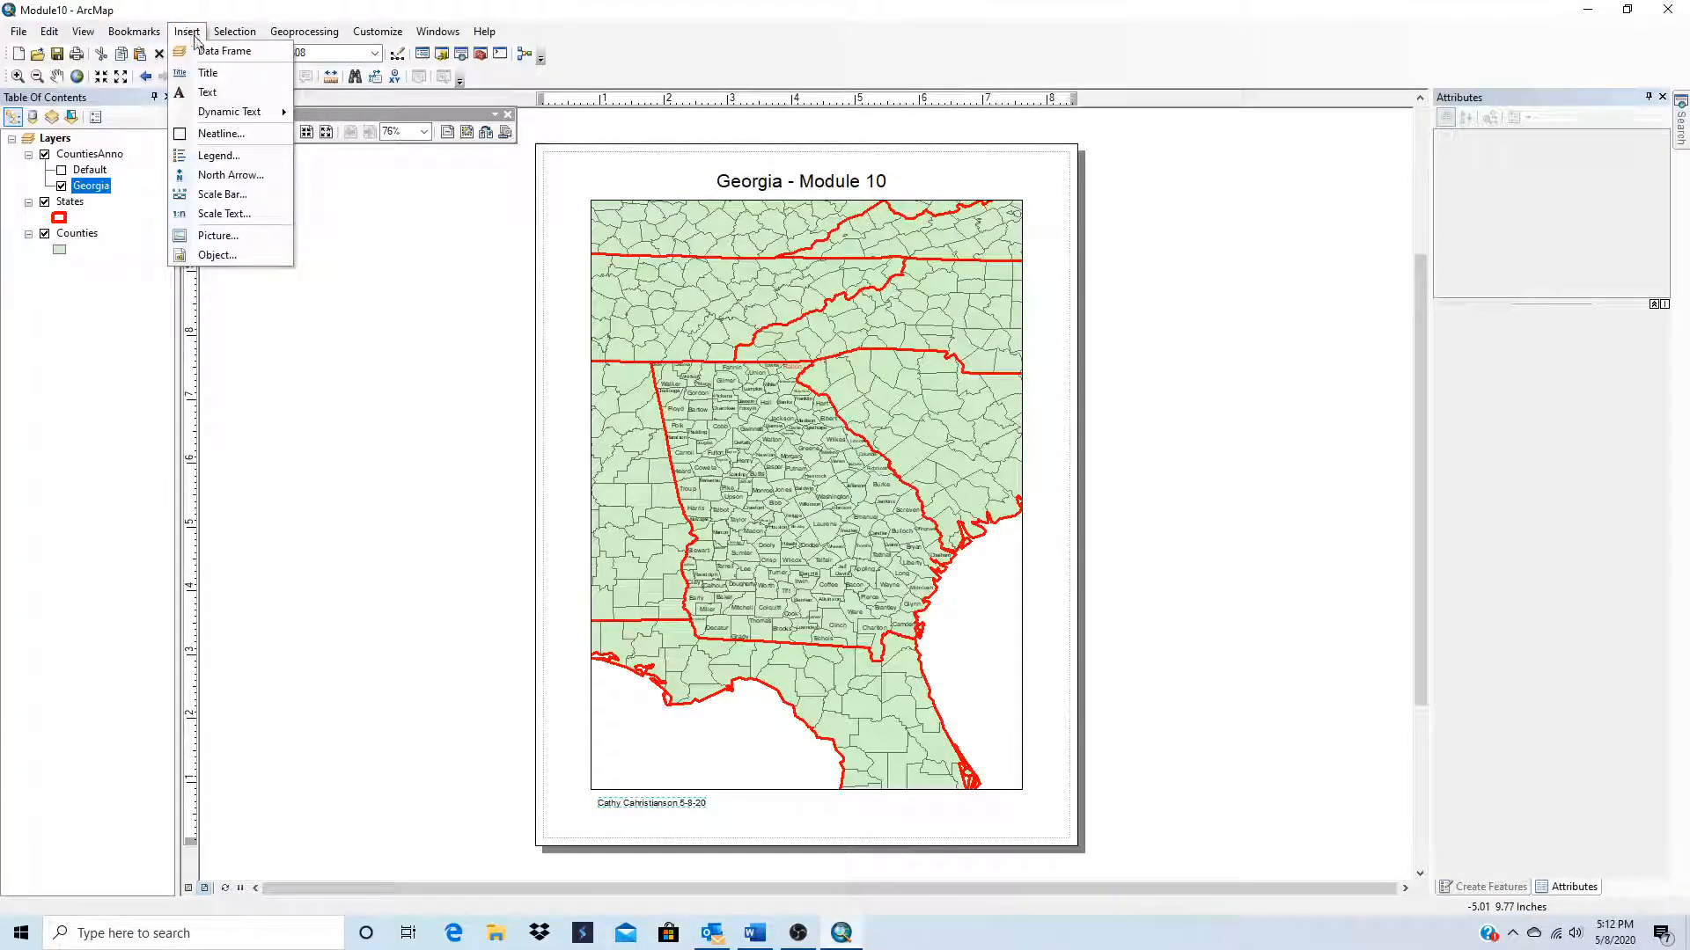
pyautogui.click(212, 134)
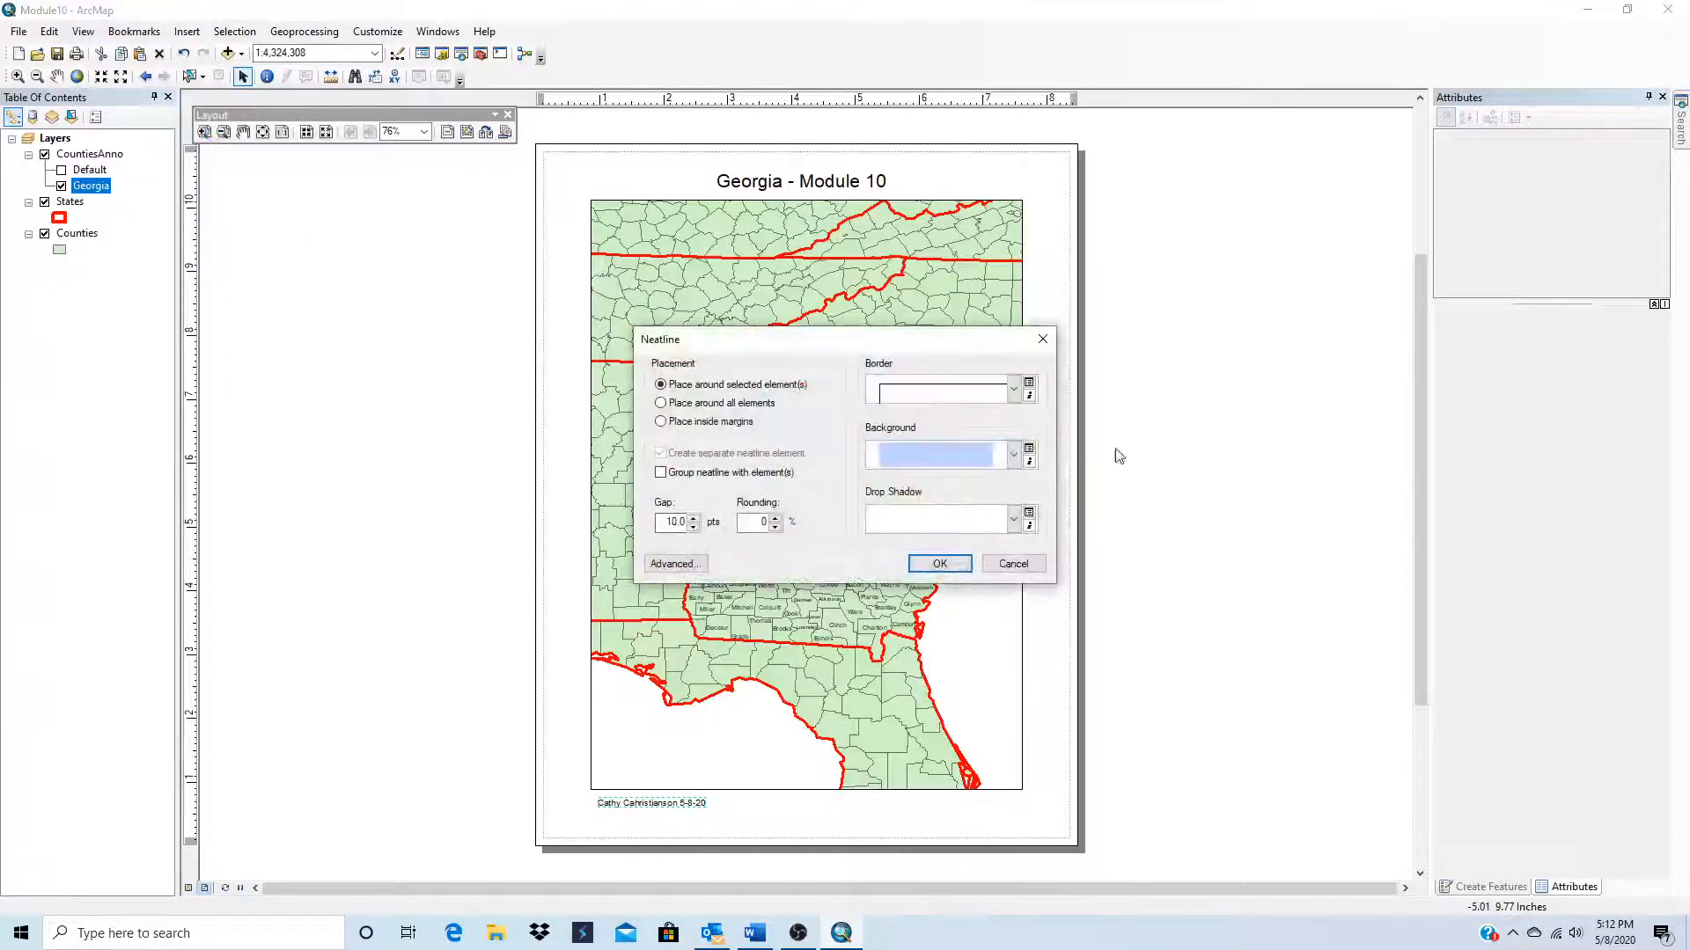
pyautogui.click(920, 390)
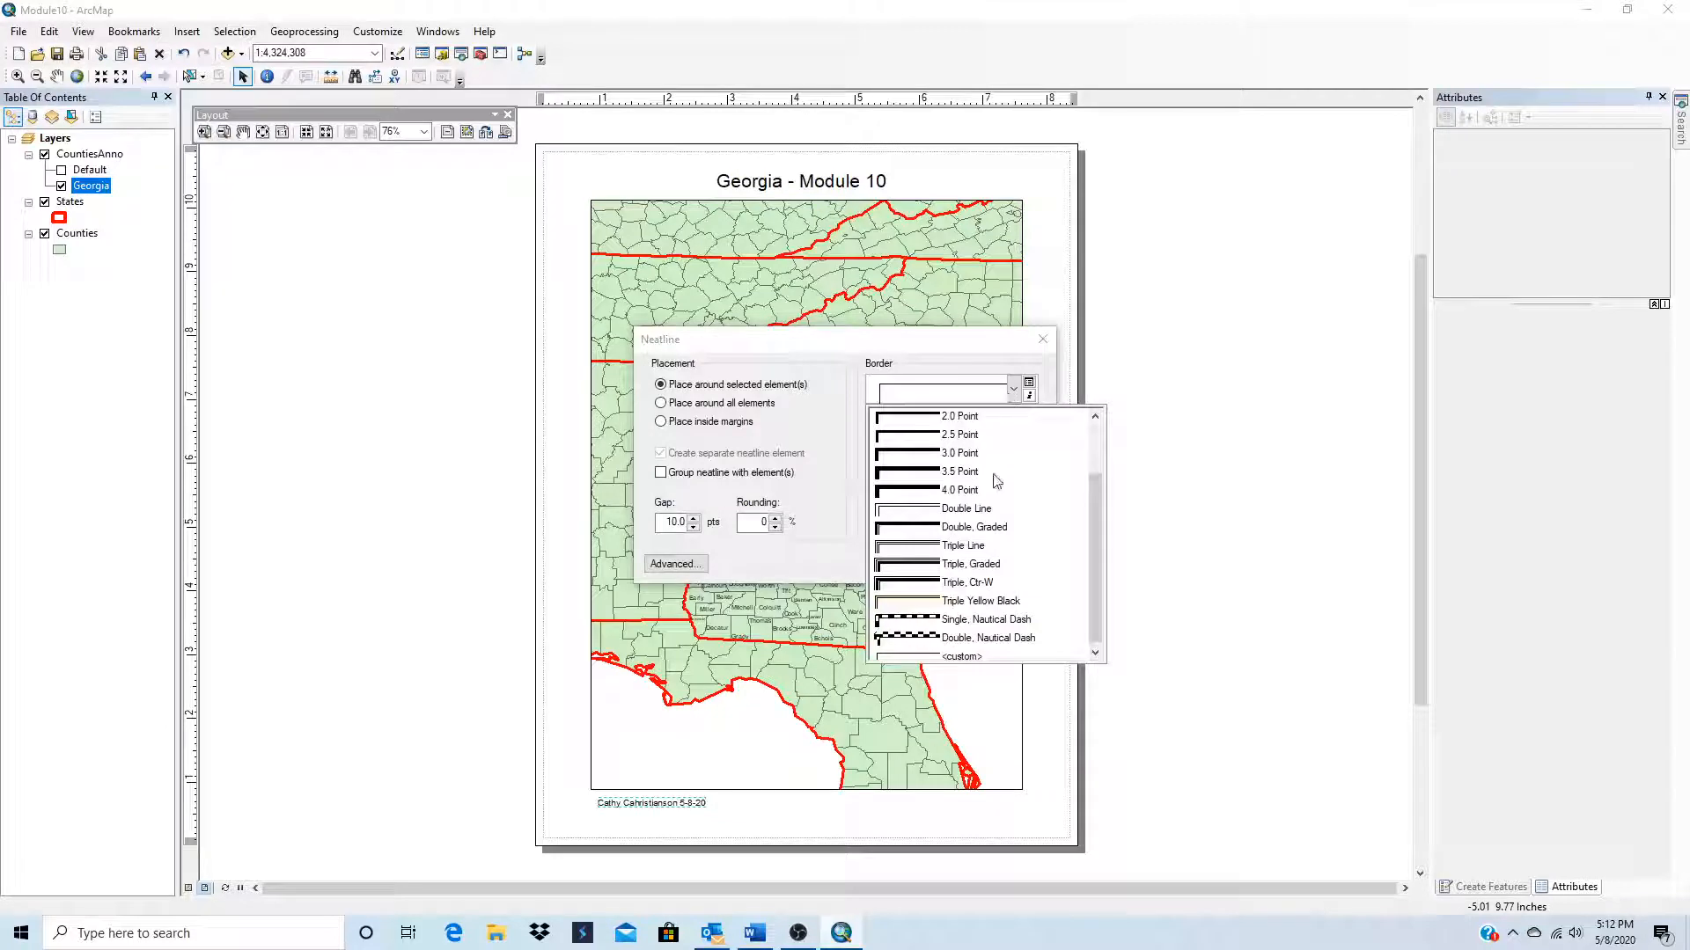
pyautogui.click(984, 621)
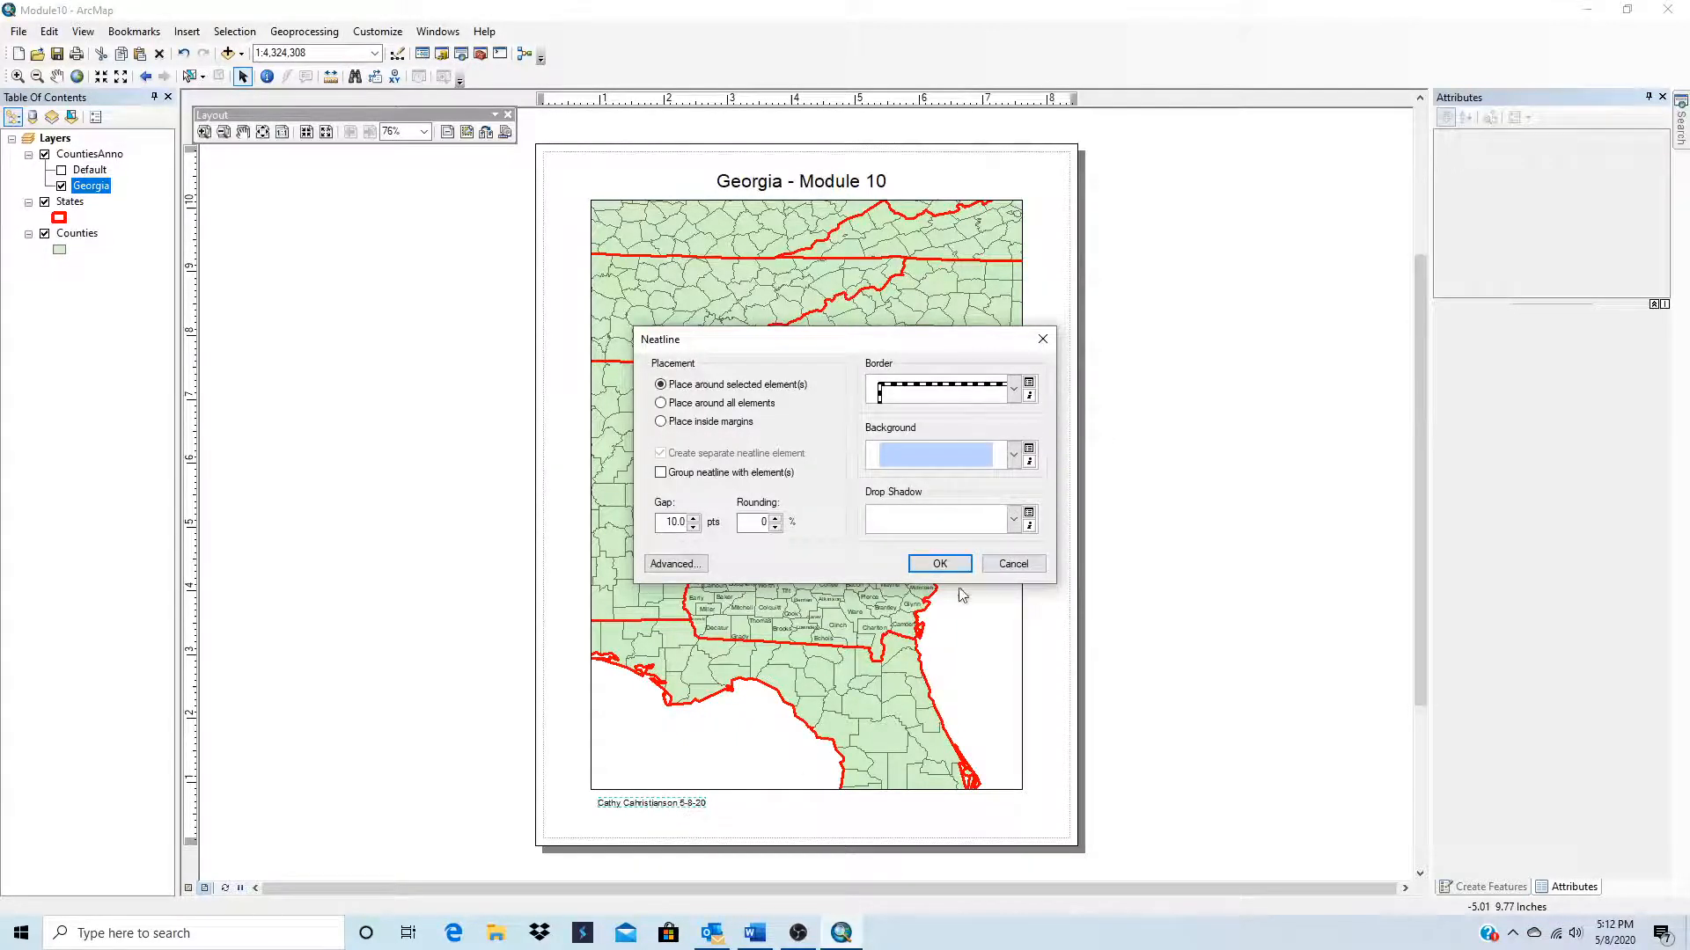
pyautogui.click(1012, 564)
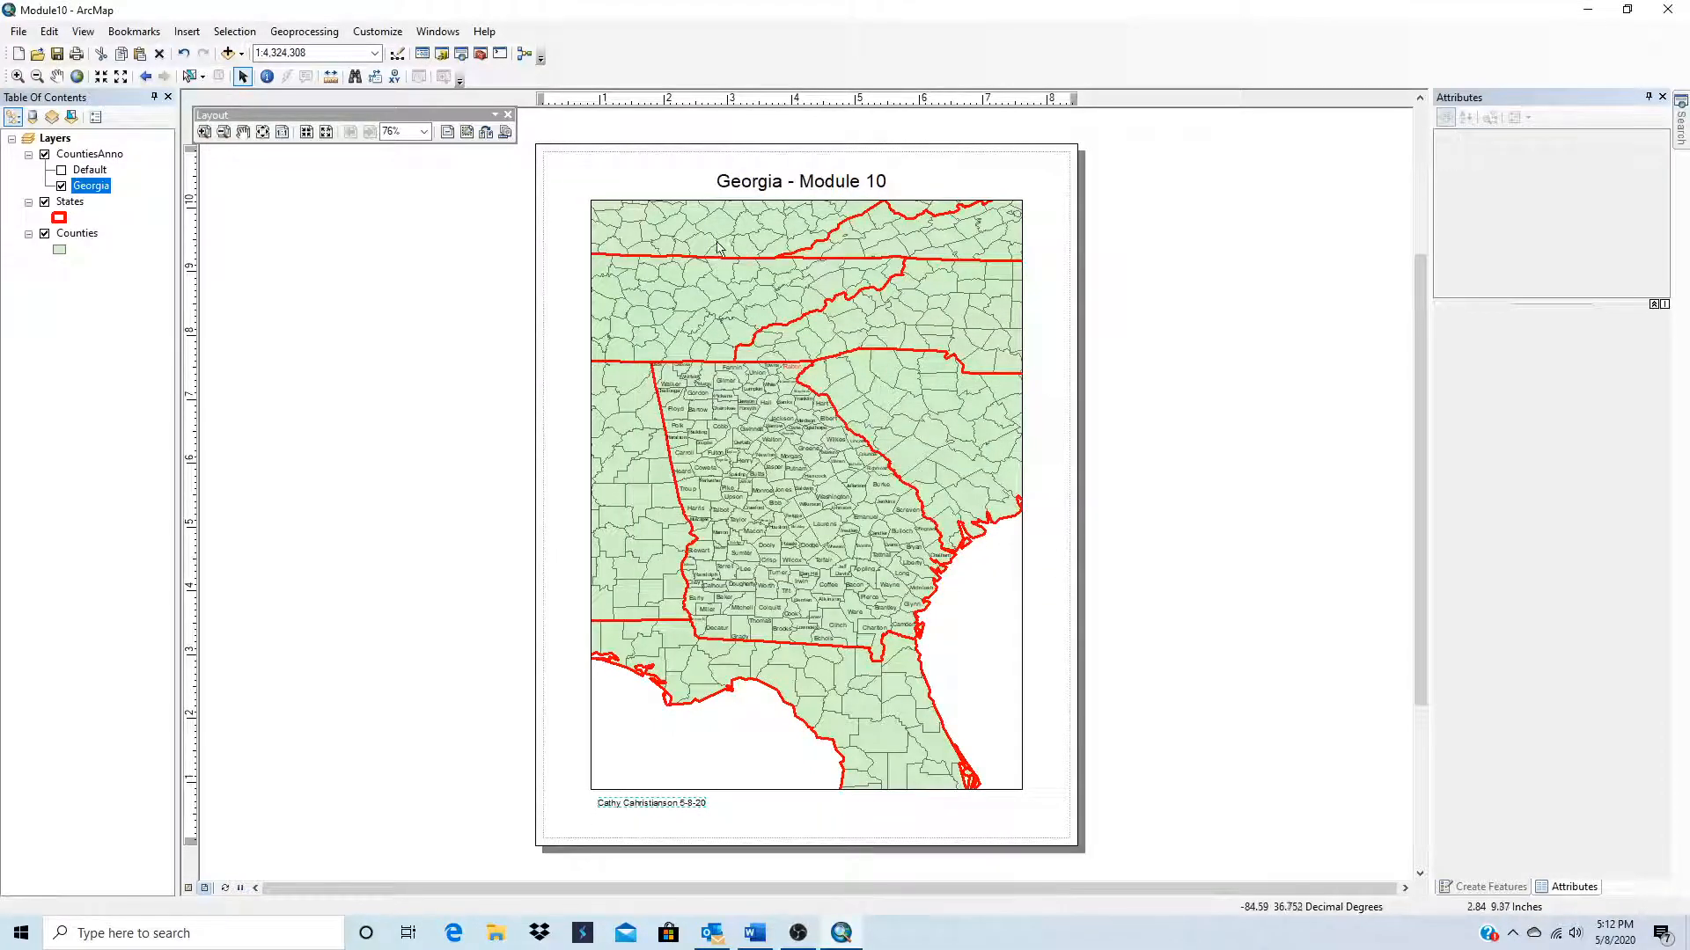
# Step: Add a neatline around the data frame using the Single, Nautical Dash border
pyautogui.click(744, 309)
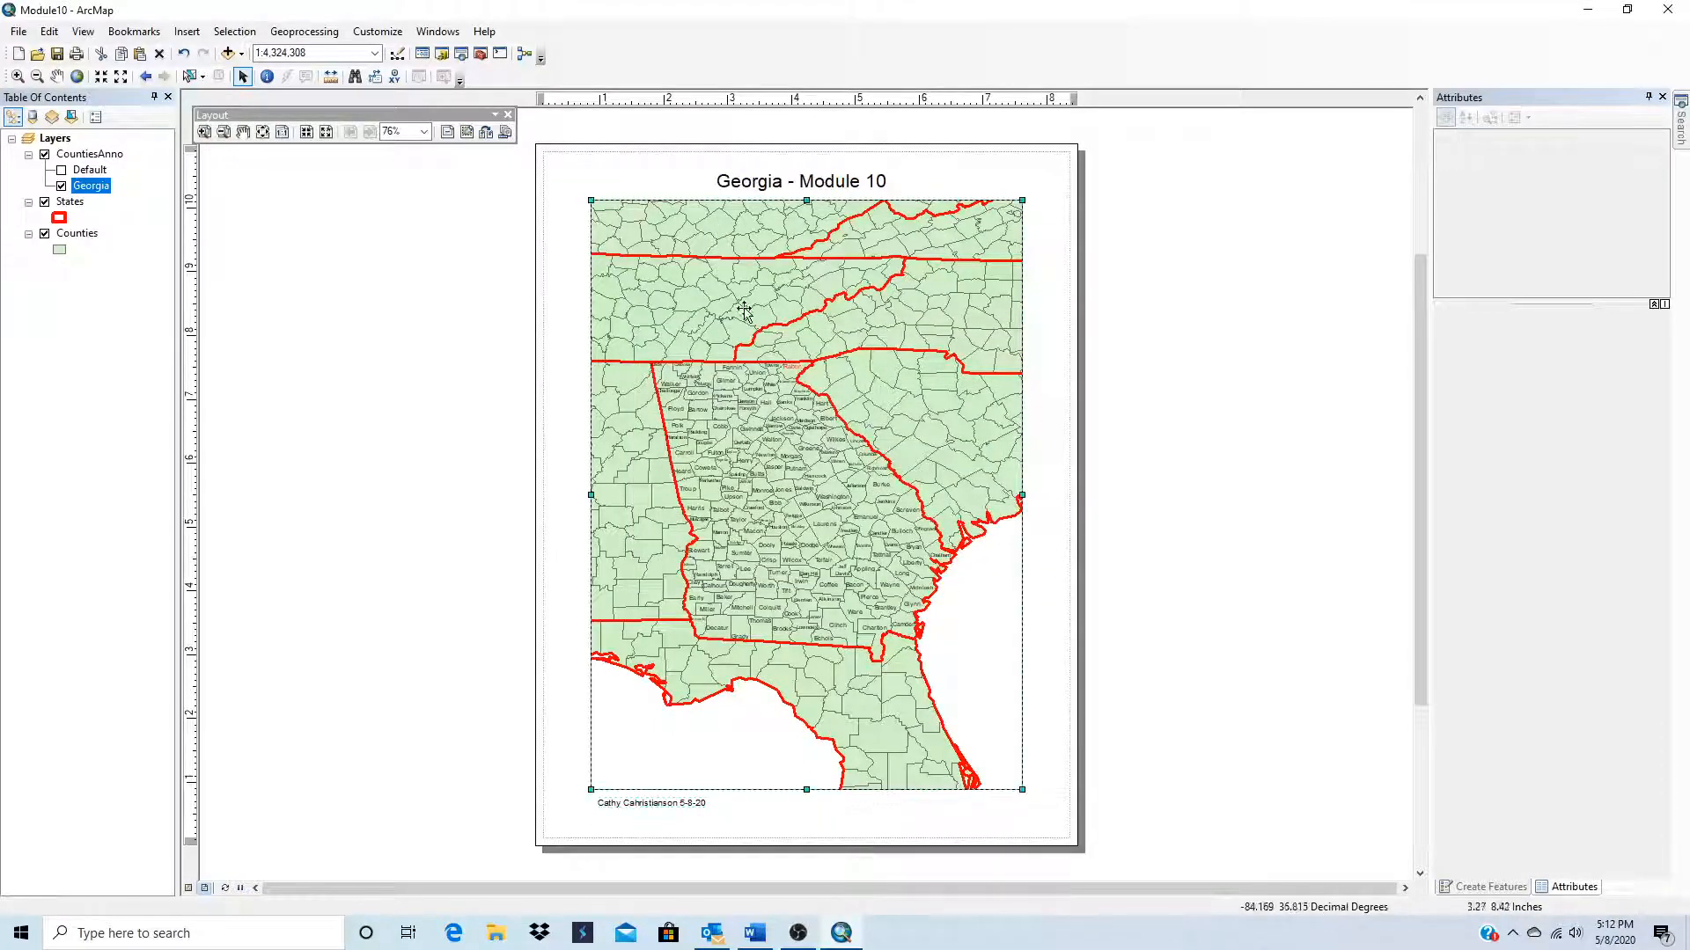
pyautogui.click(186, 31)
pyautogui.moveTo(221, 109)
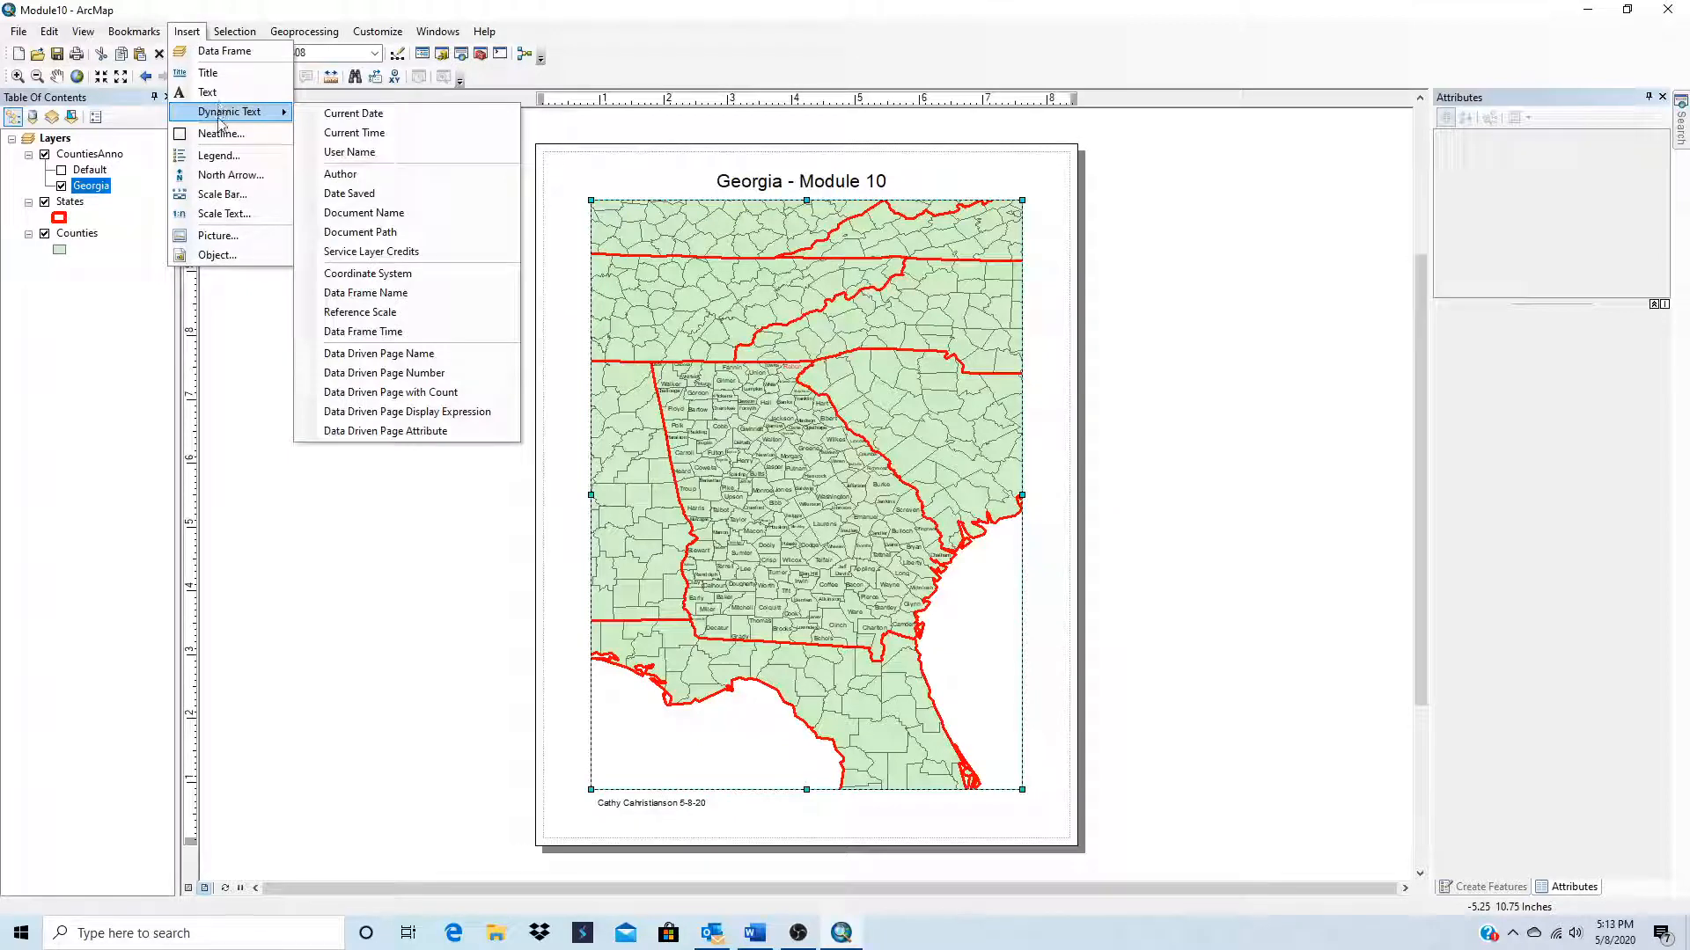
pyautogui.click(220, 133)
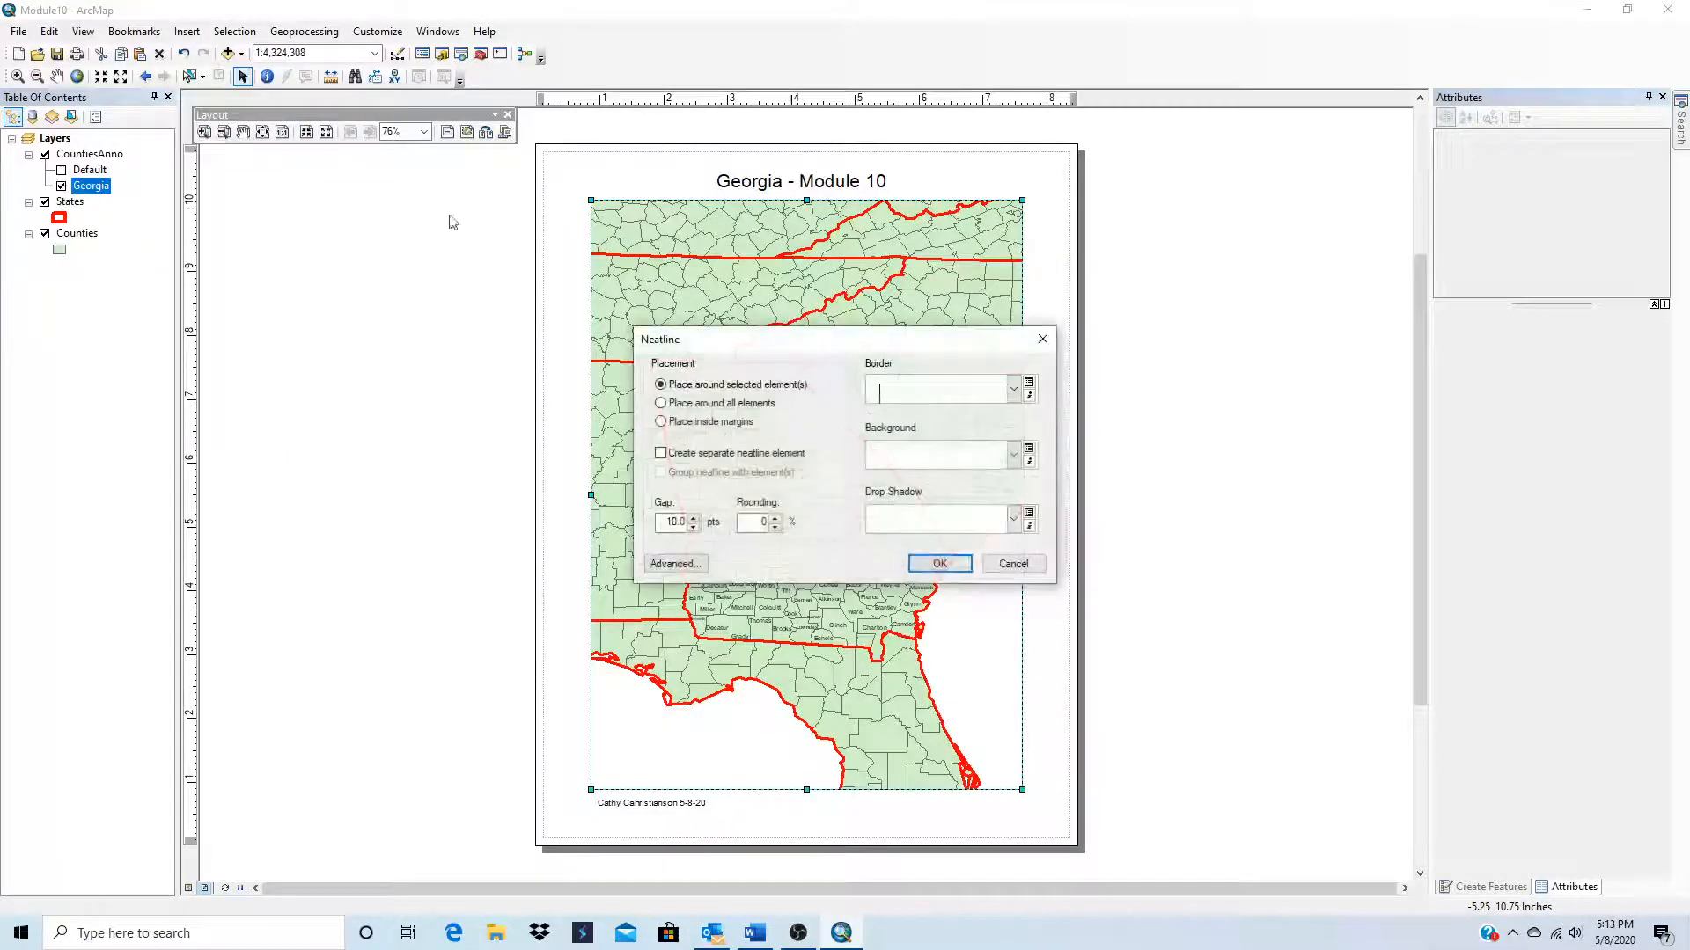
pyautogui.click(1015, 390)
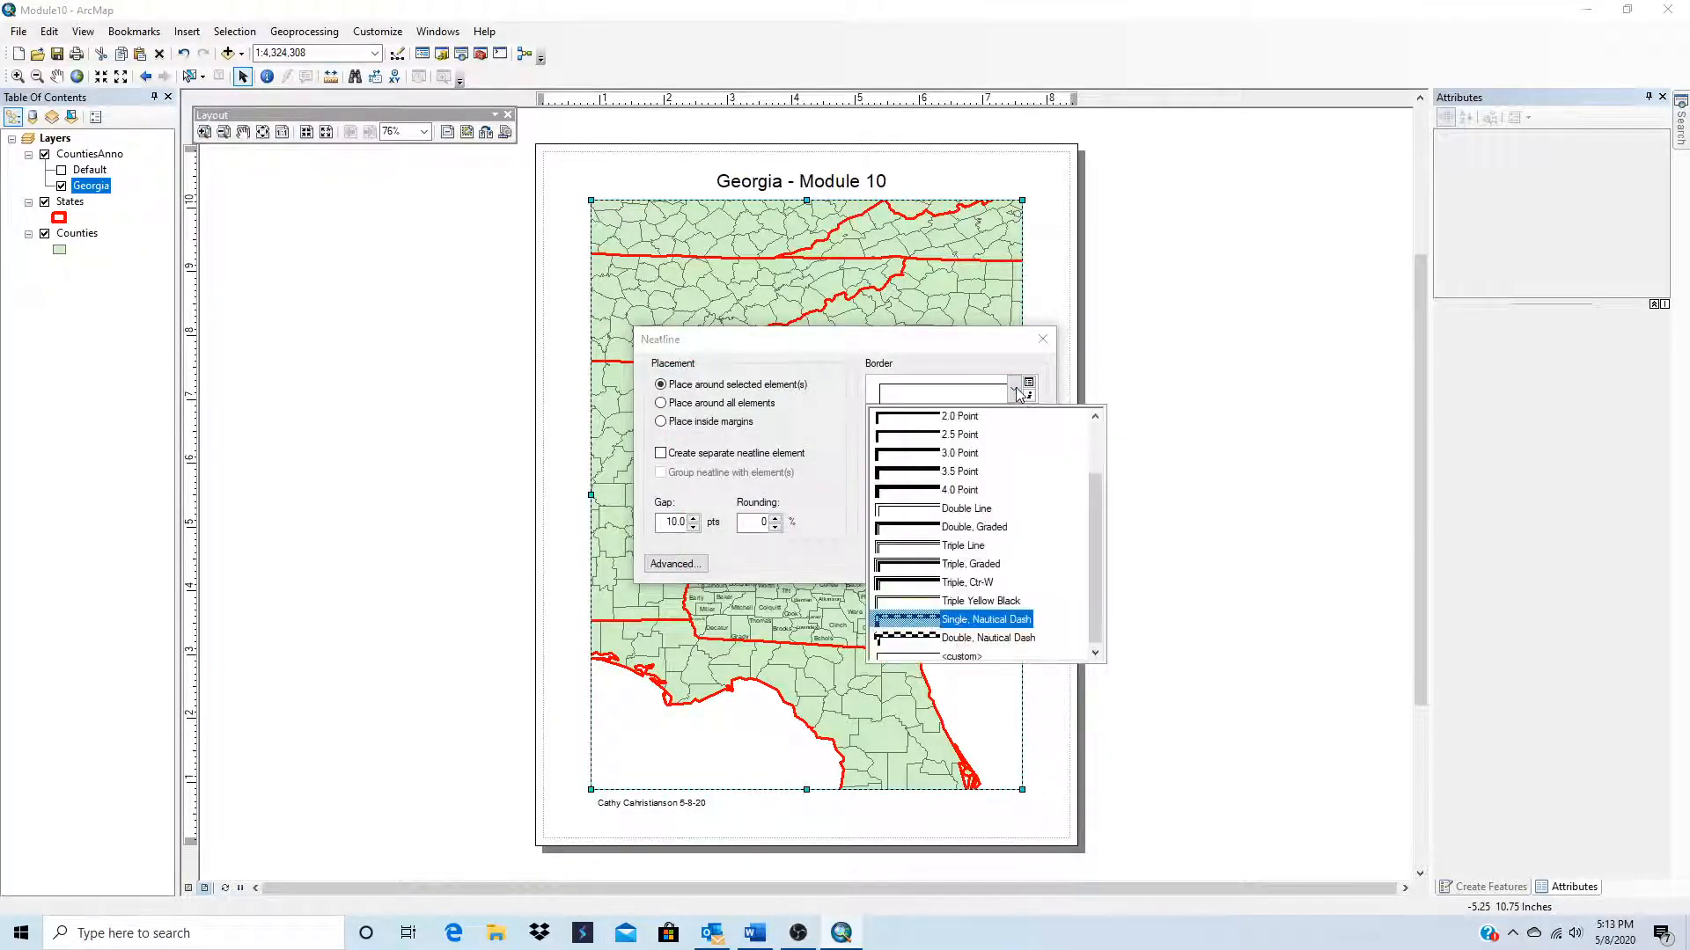
pyautogui.click(976, 623)
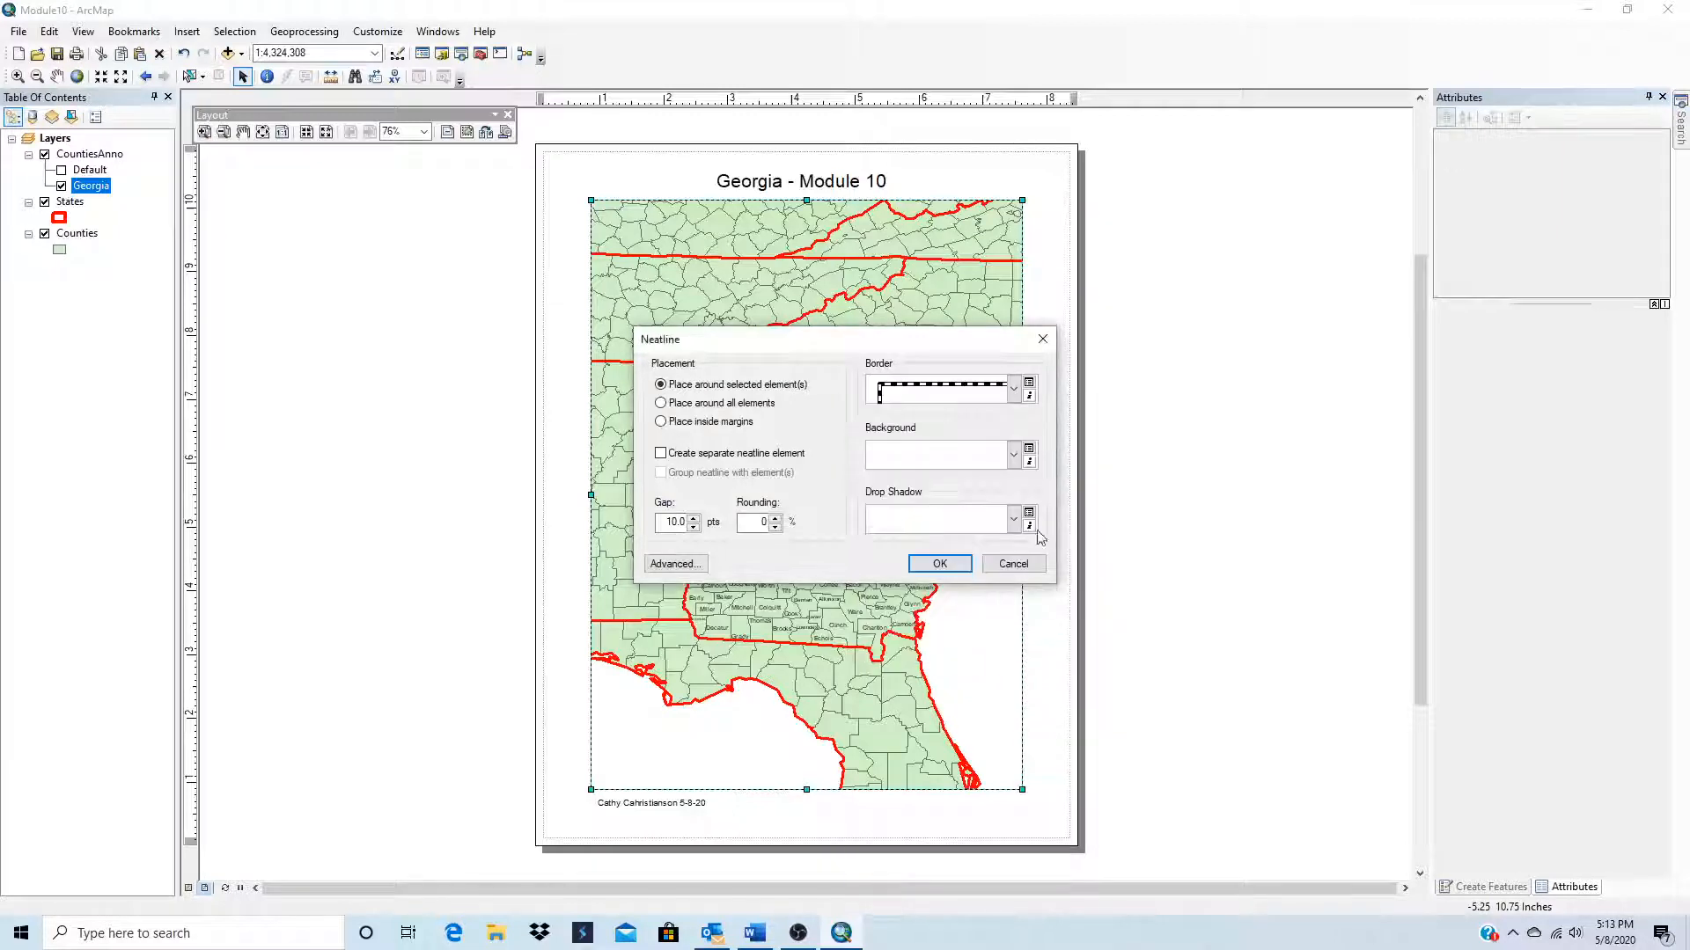
pyautogui.click(940, 563)
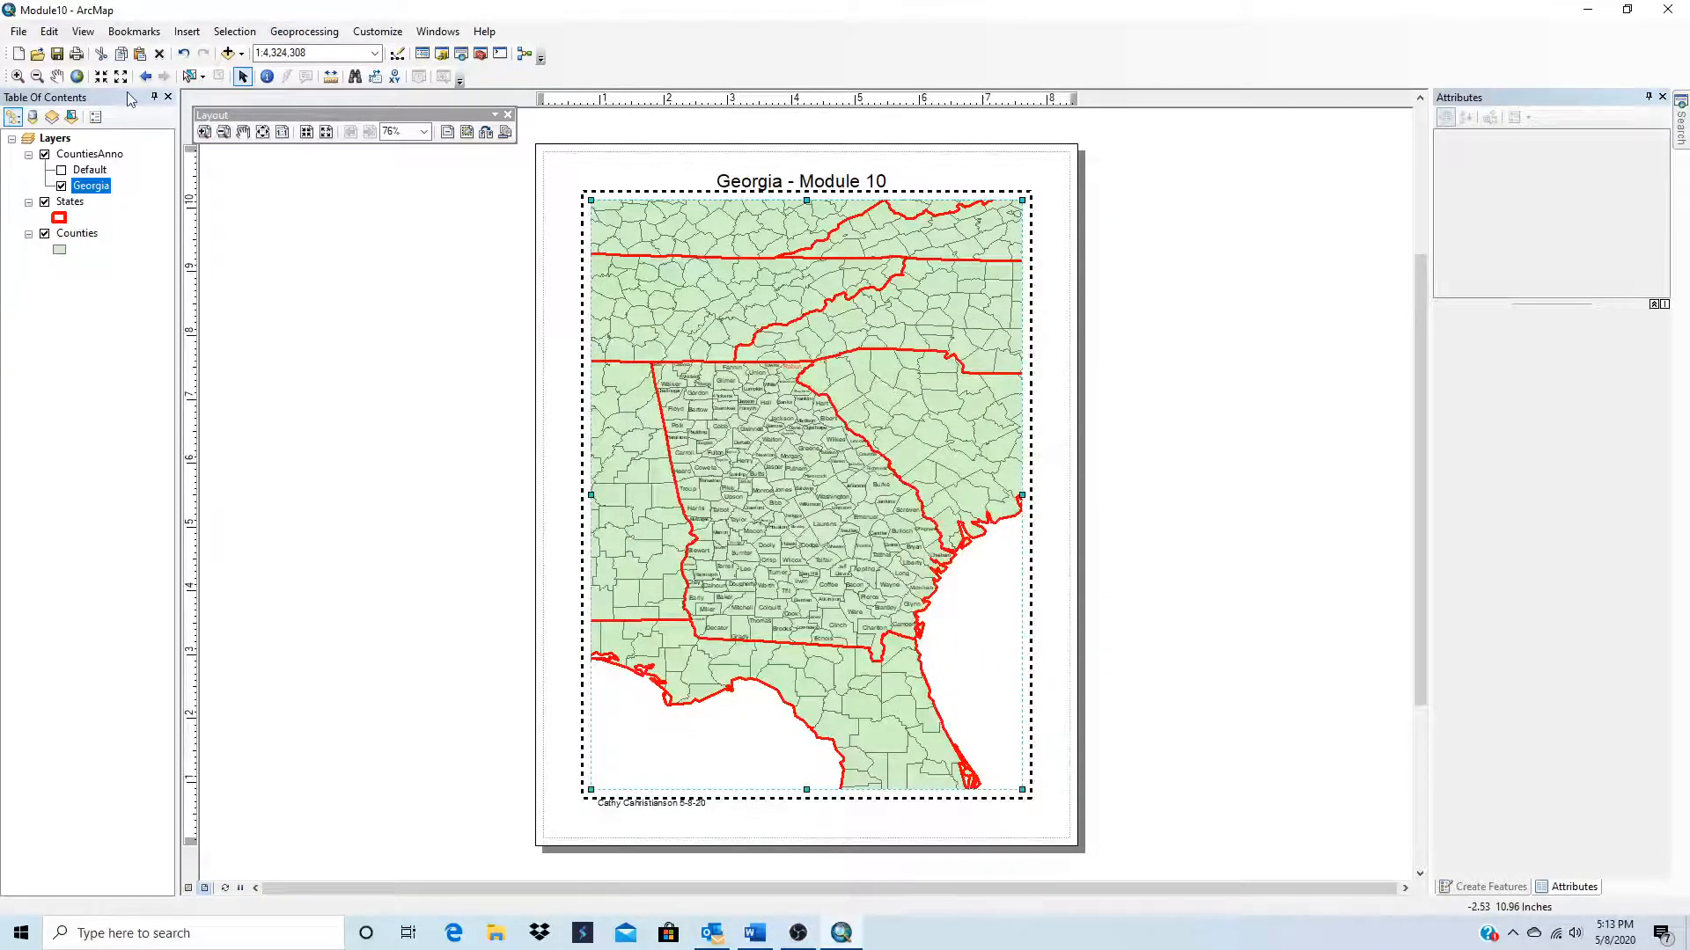
# Step: Set the data frame's neatline to the Double, Nautical Dash border with a gap of 12 pts
pyautogui.click(187, 30)
pyautogui.click(211, 133)
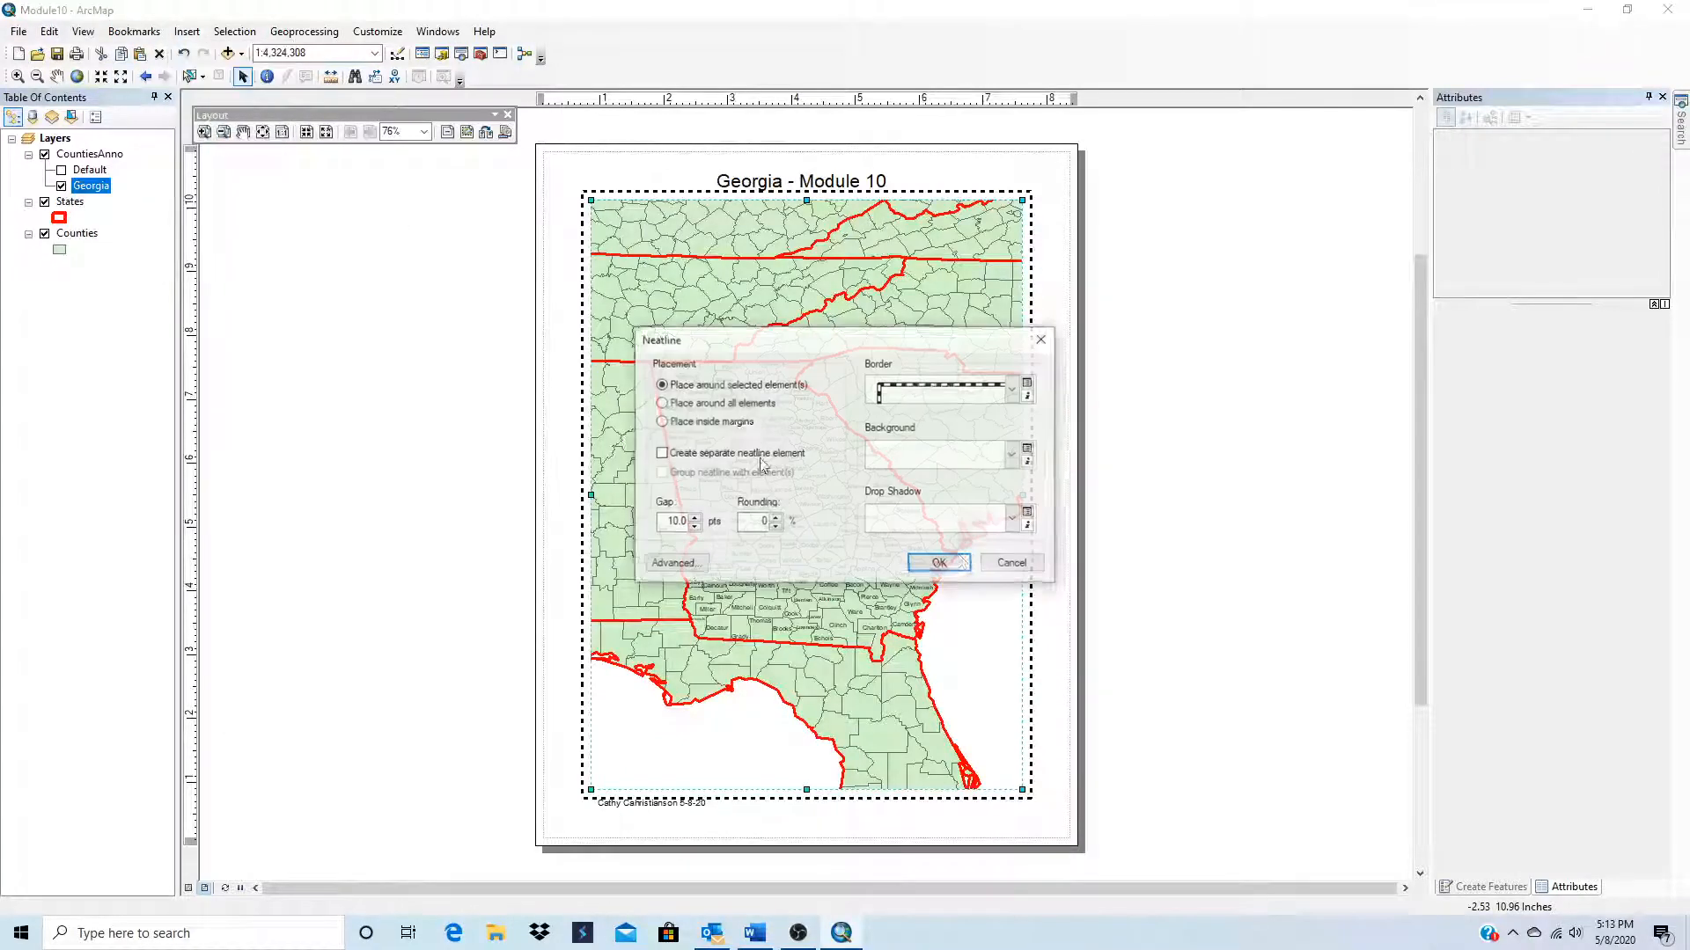
pyautogui.click(1014, 393)
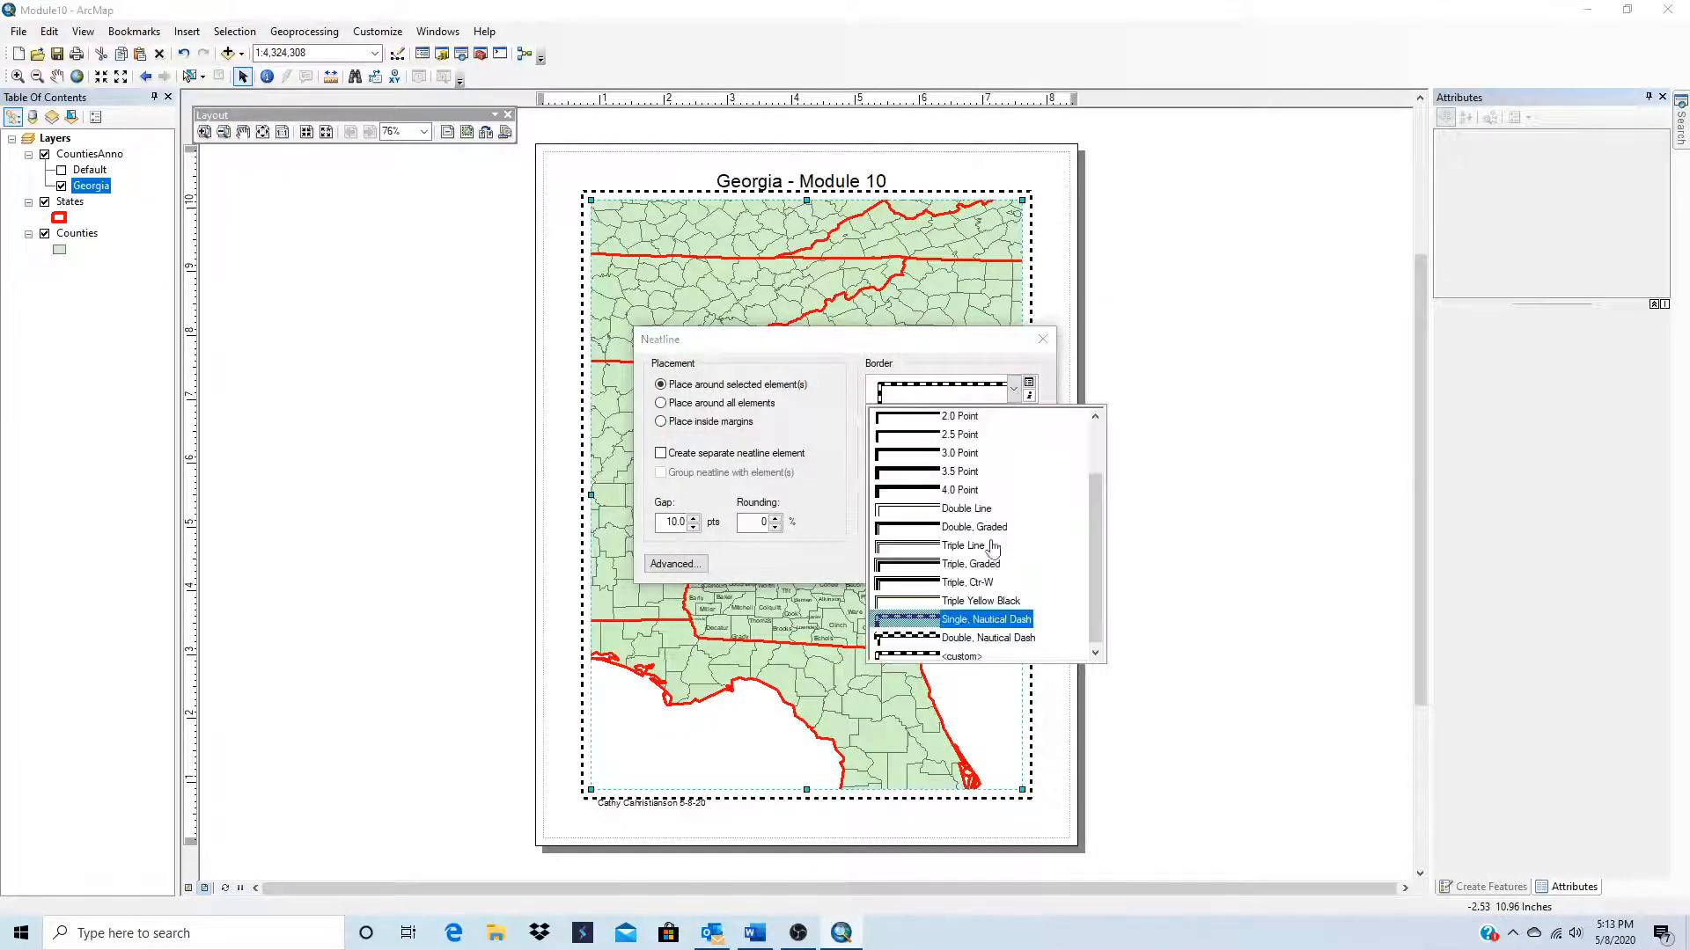
pyautogui.click(949, 639)
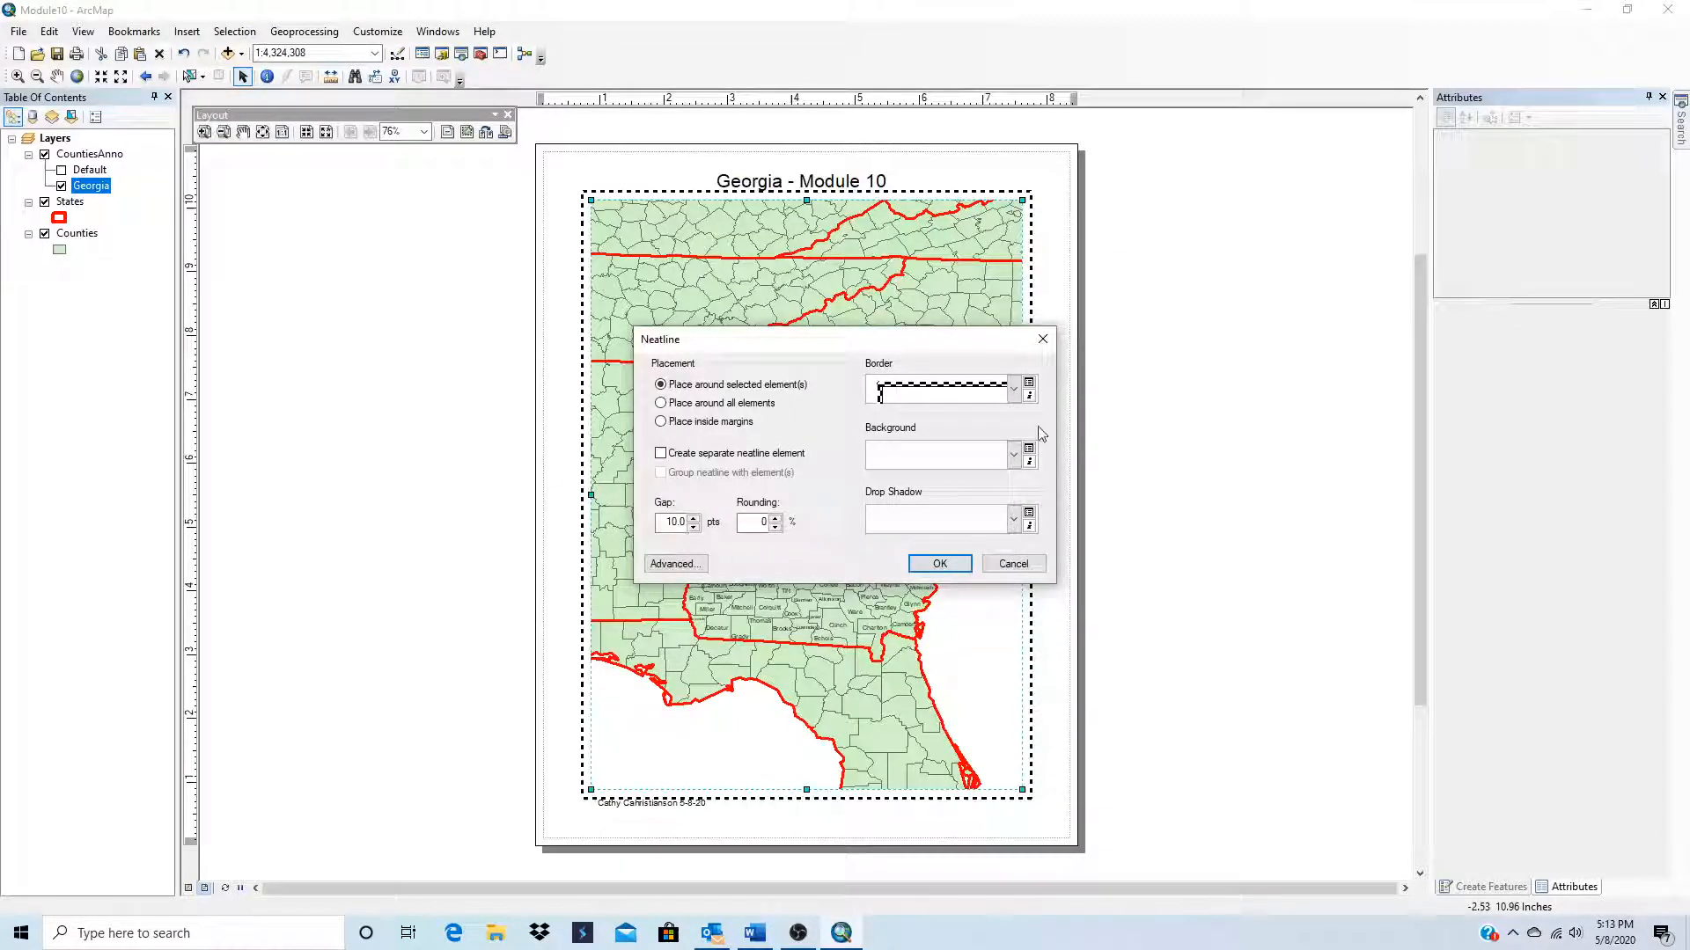
pyautogui.click(1016, 392)
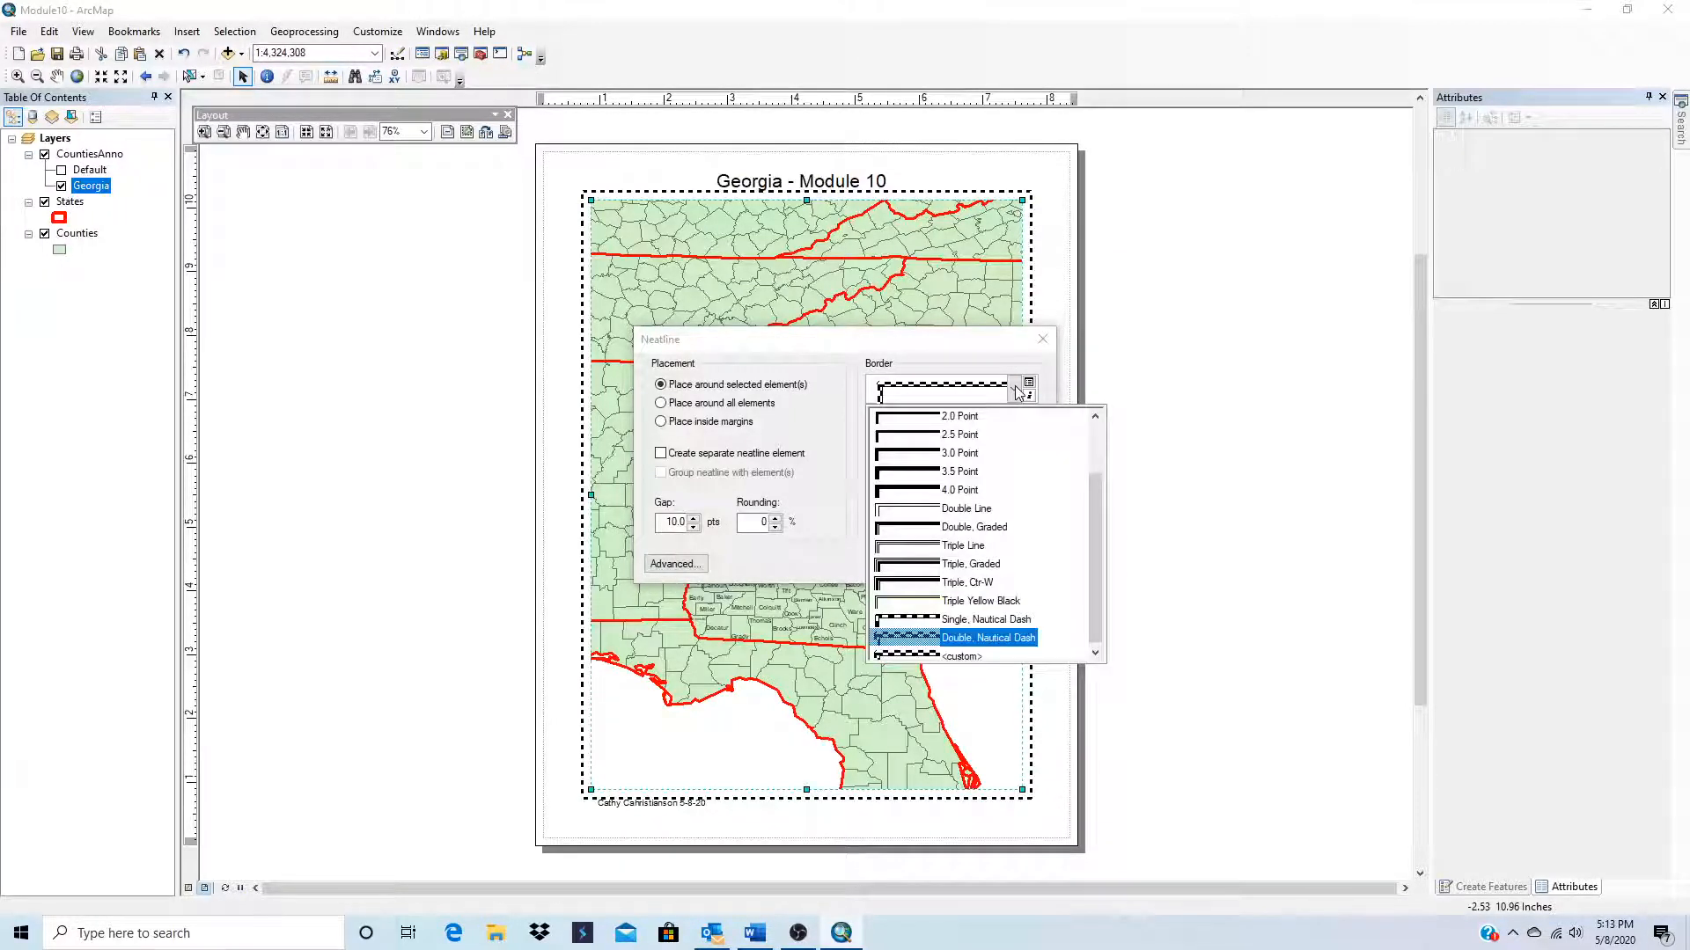
pyautogui.click(968, 649)
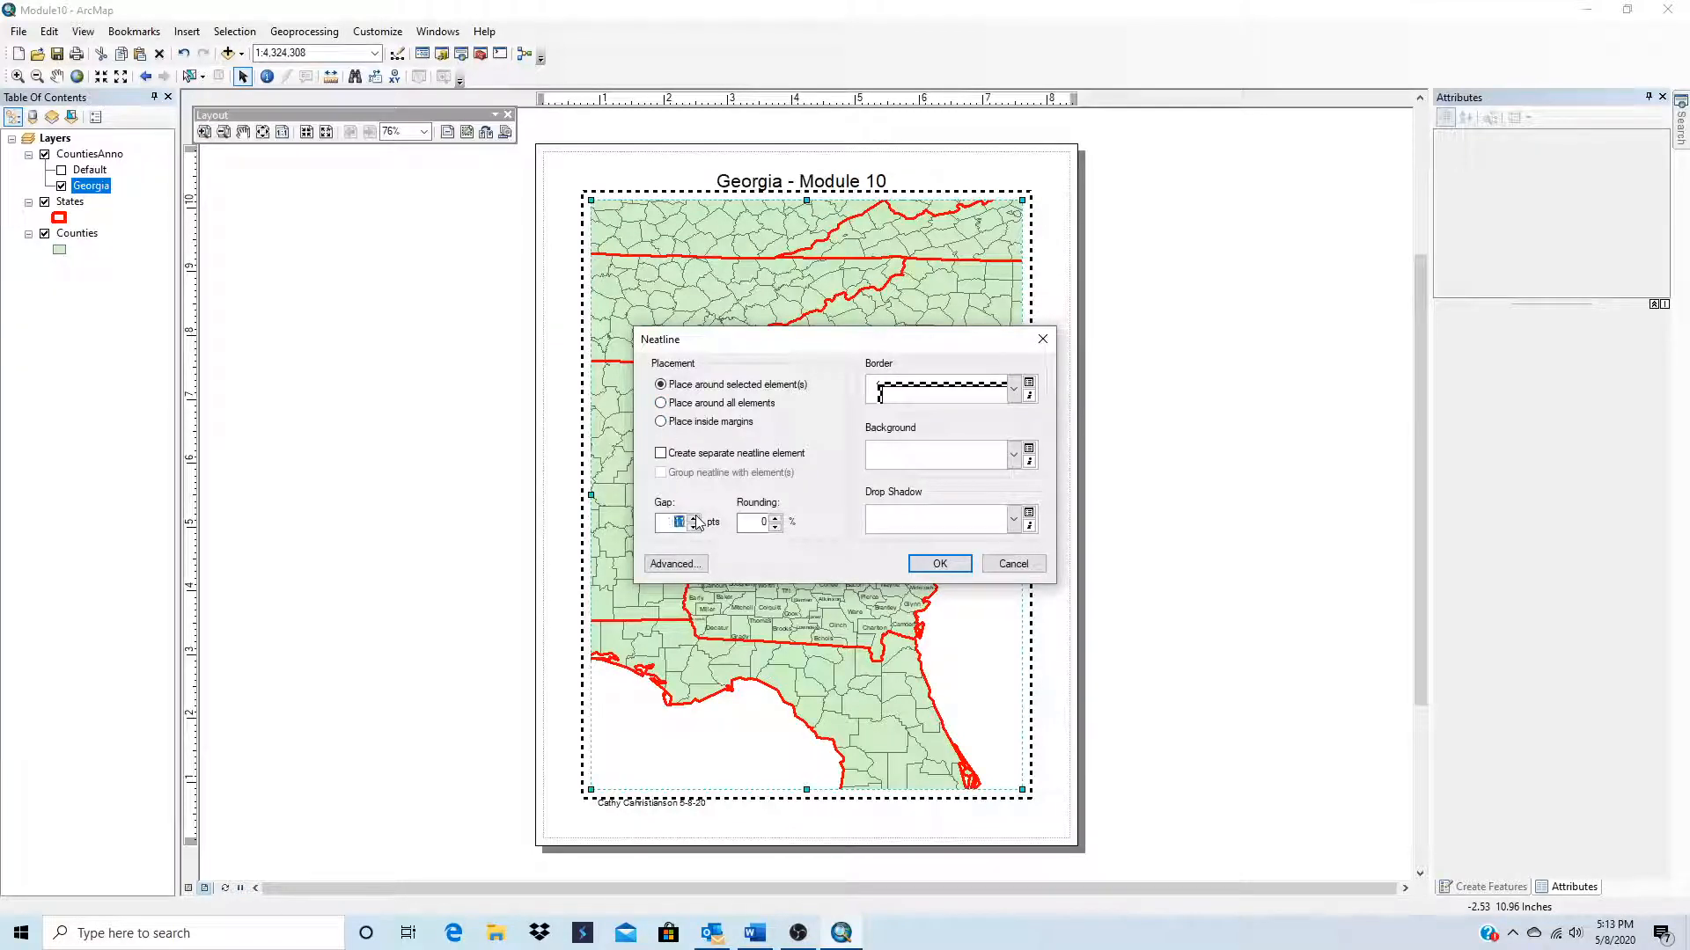
pyautogui.click(938, 564)
# Step: Move the name and date text below the neatline and the title above it so that neither overlaps the border
pyautogui.scroll(-3, 795, 823)
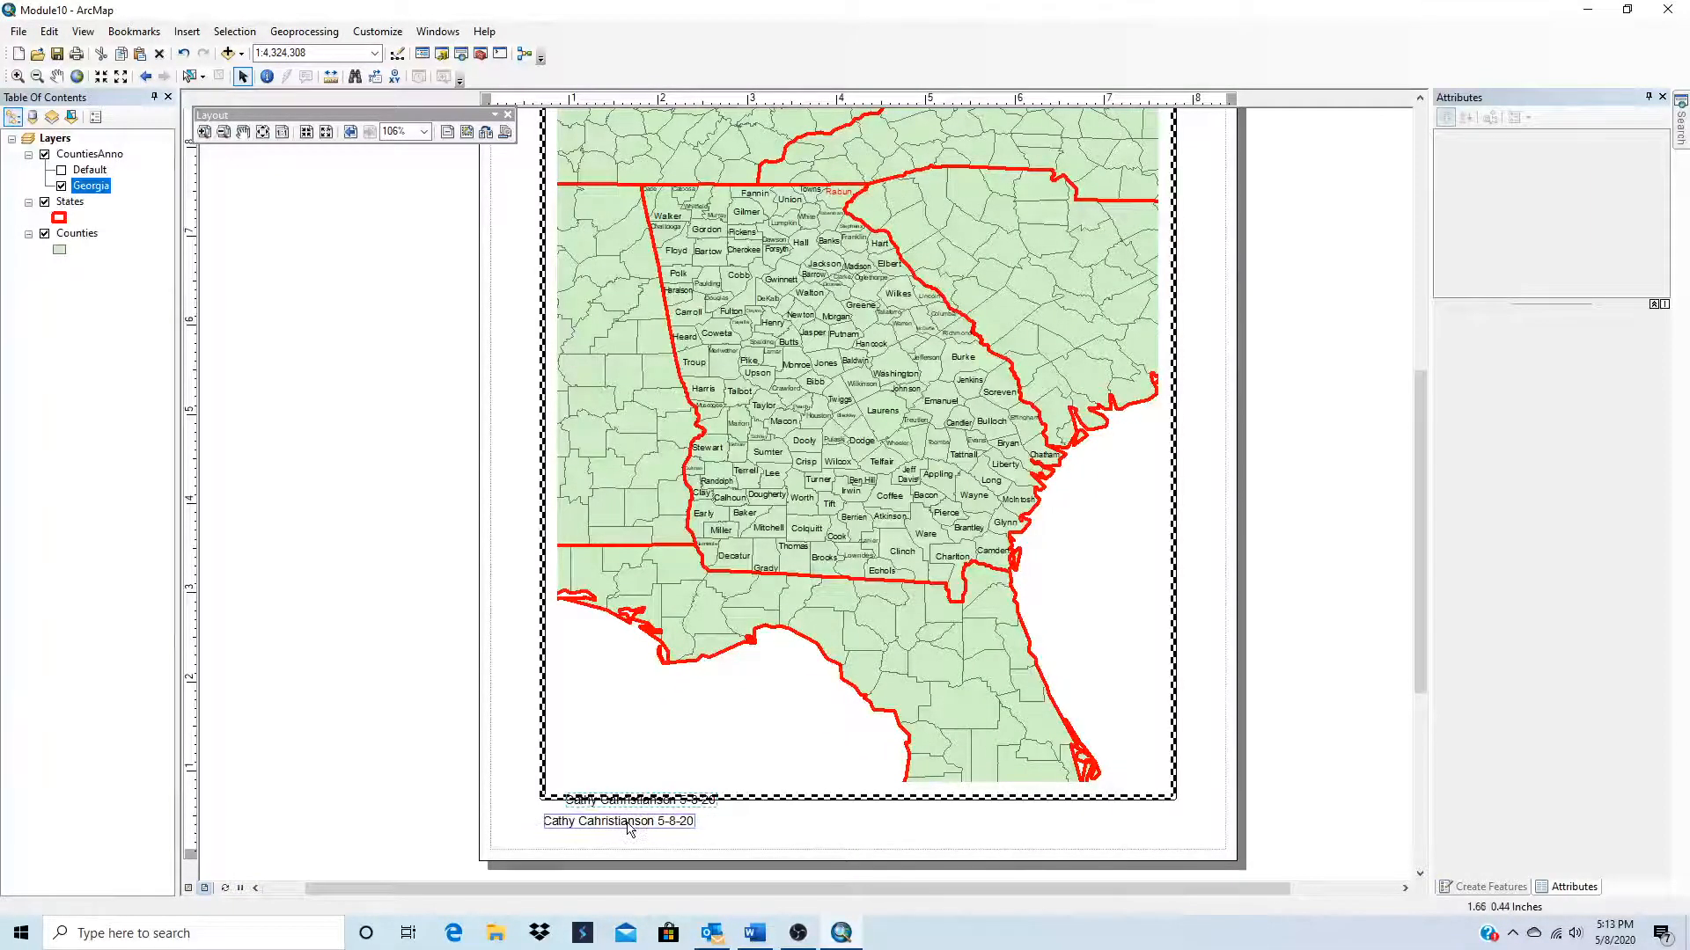
pyautogui.scroll(1, 764, 797)
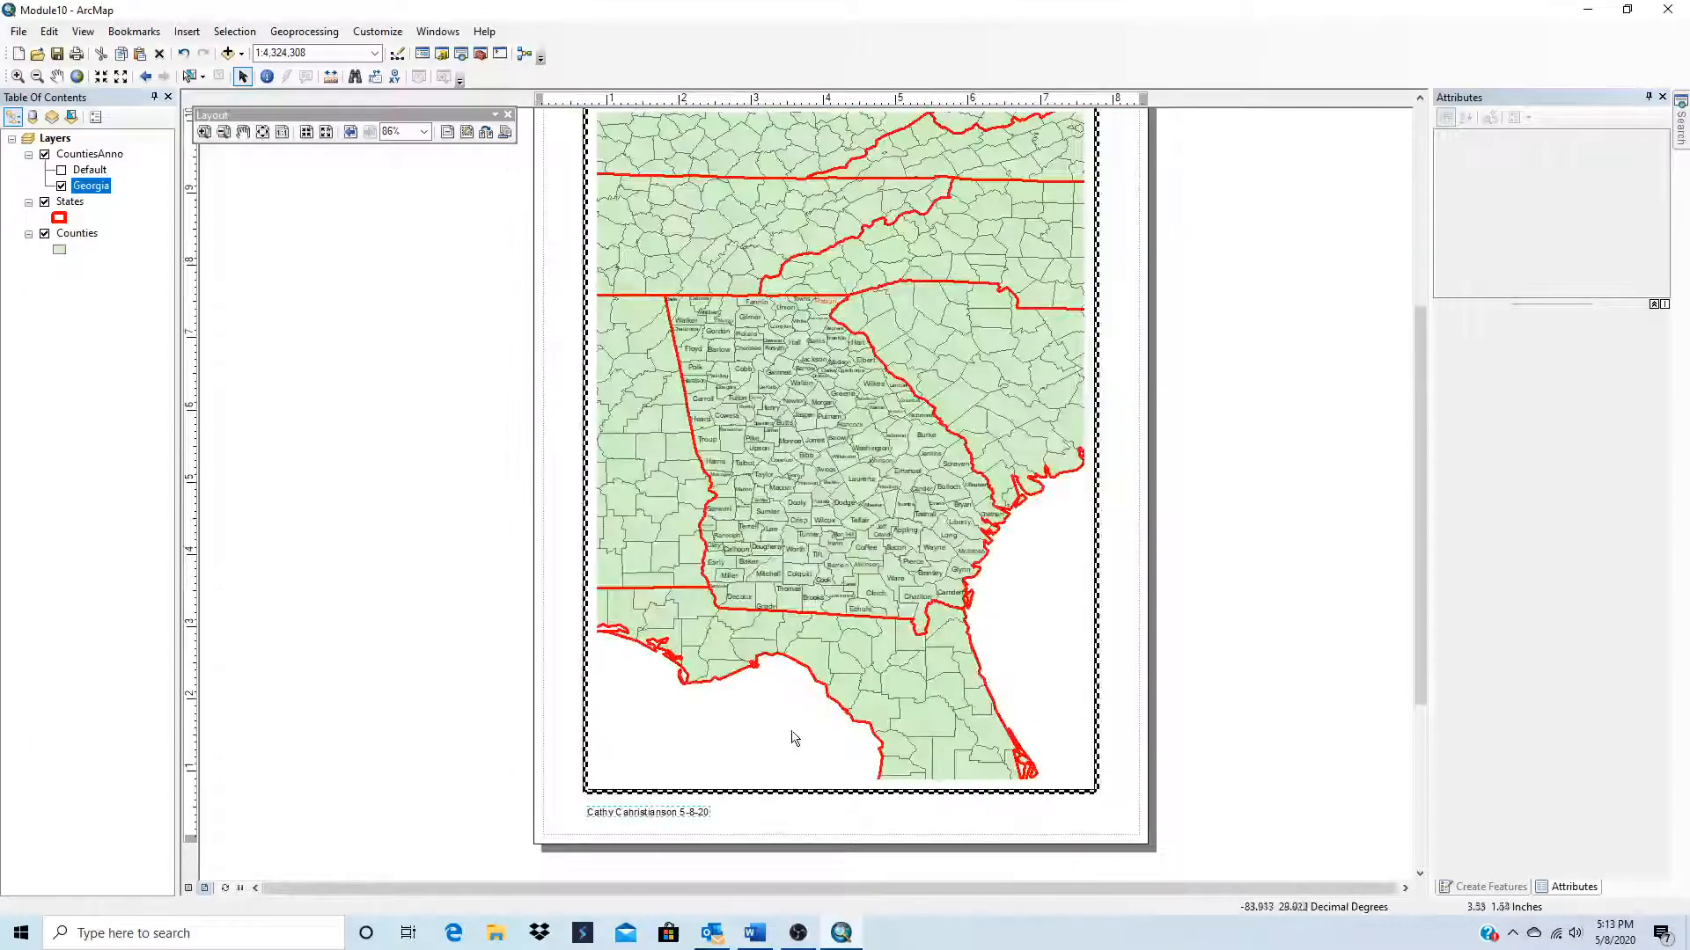
pyautogui.scroll(1, 808, 774)
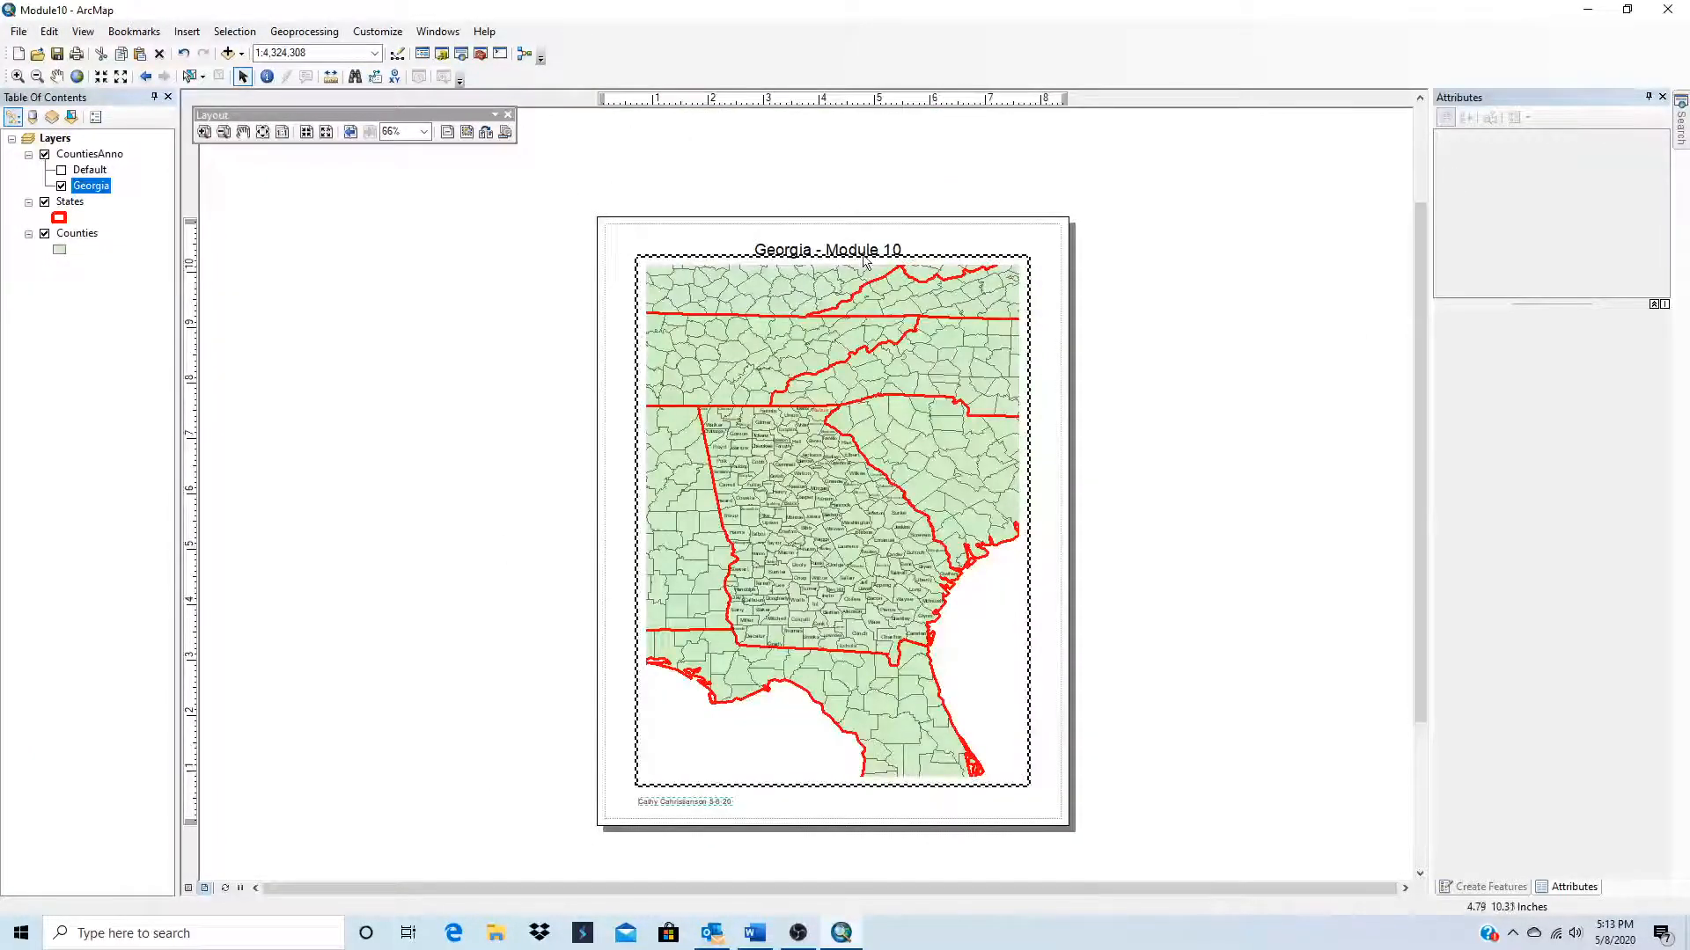
pyautogui.moveTo(858, 253); pyautogui.dragTo(855, 238)
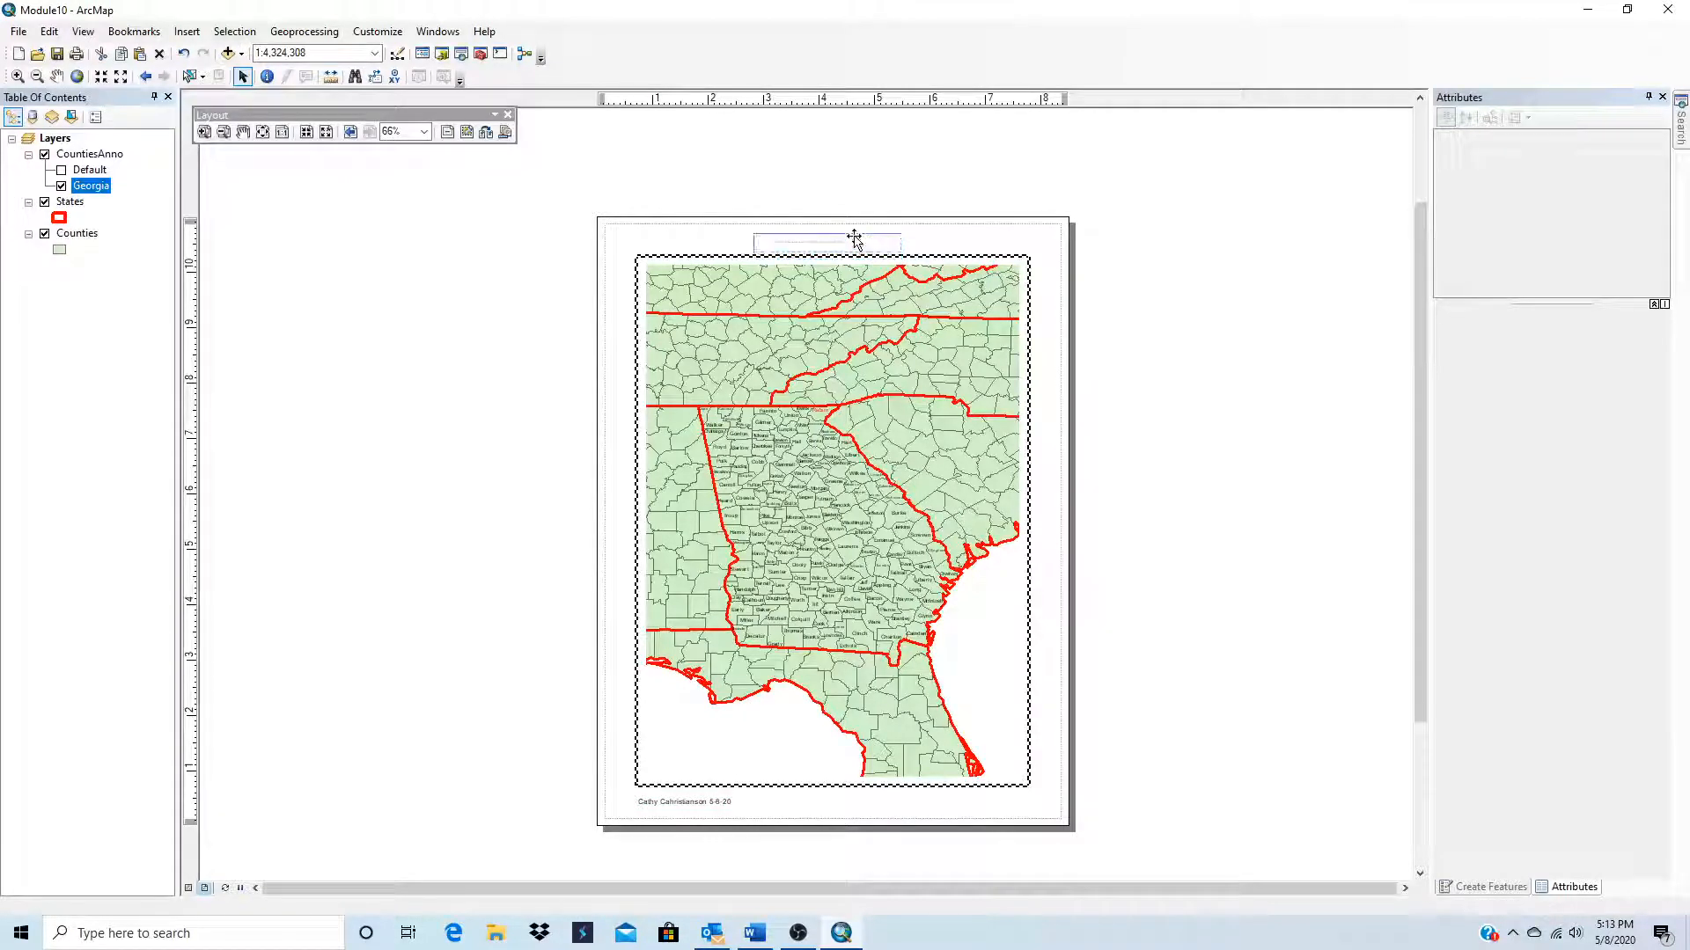
# Step: Insert a one-column legend for the States and Counties layers with an Olive background and place it in the data frame's lower-left corner
pyautogui.click(187, 32)
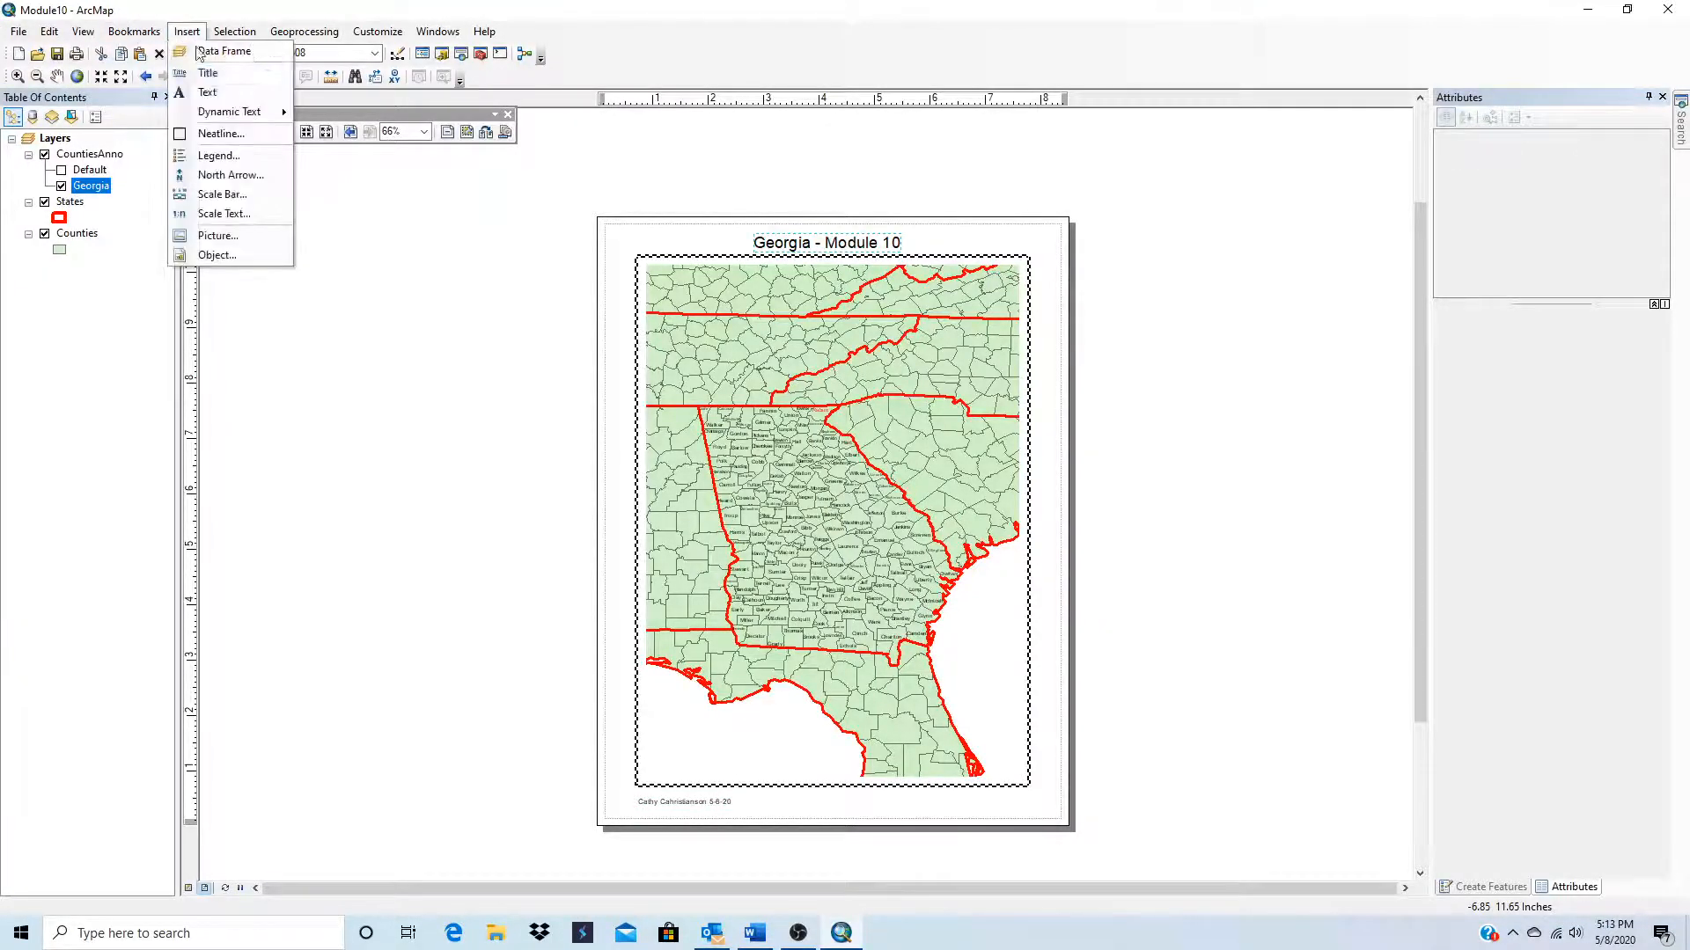
pyautogui.click(221, 154)
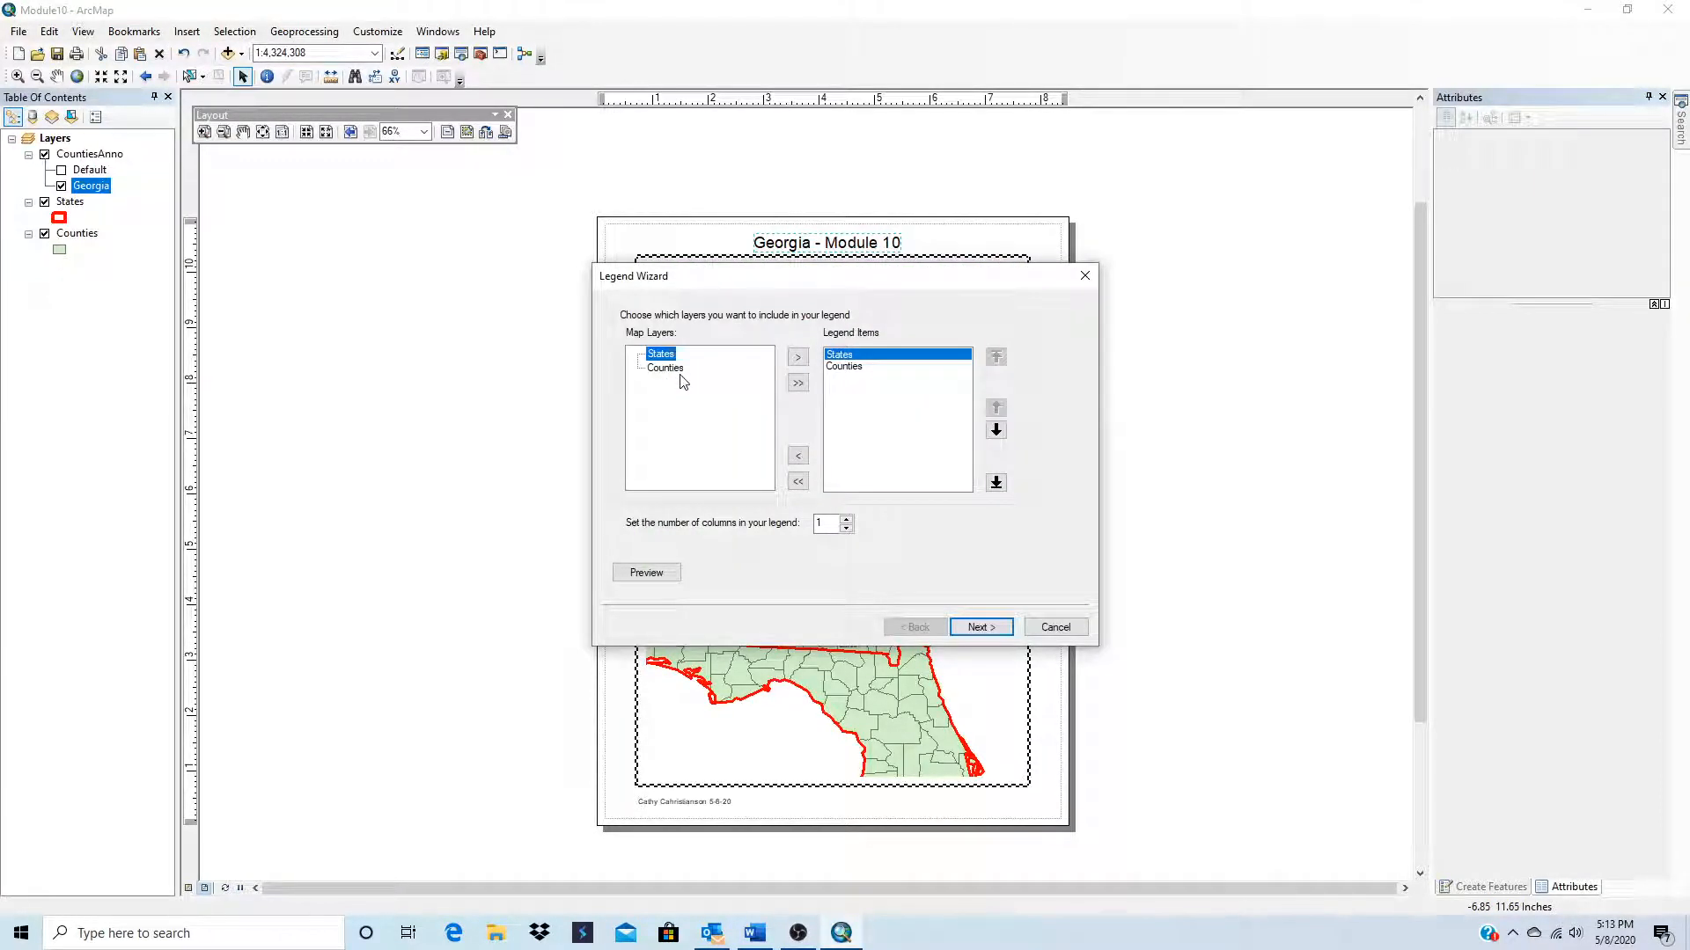
pyautogui.click(969, 630)
pyautogui.click(973, 630)
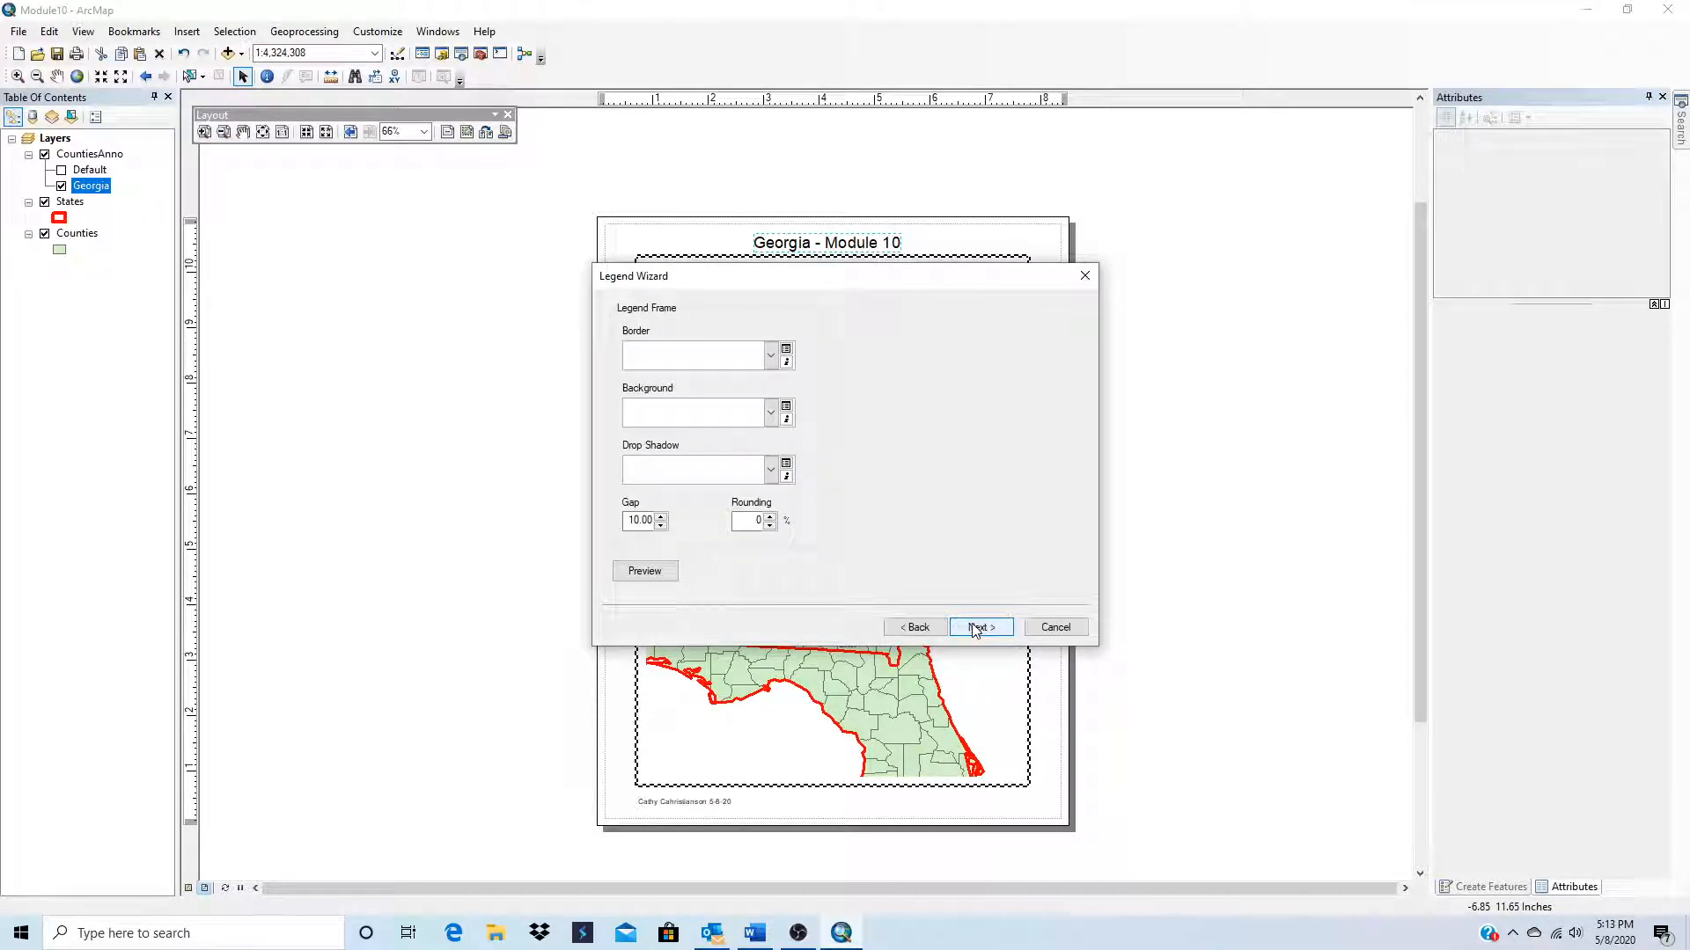
pyautogui.click(690, 421)
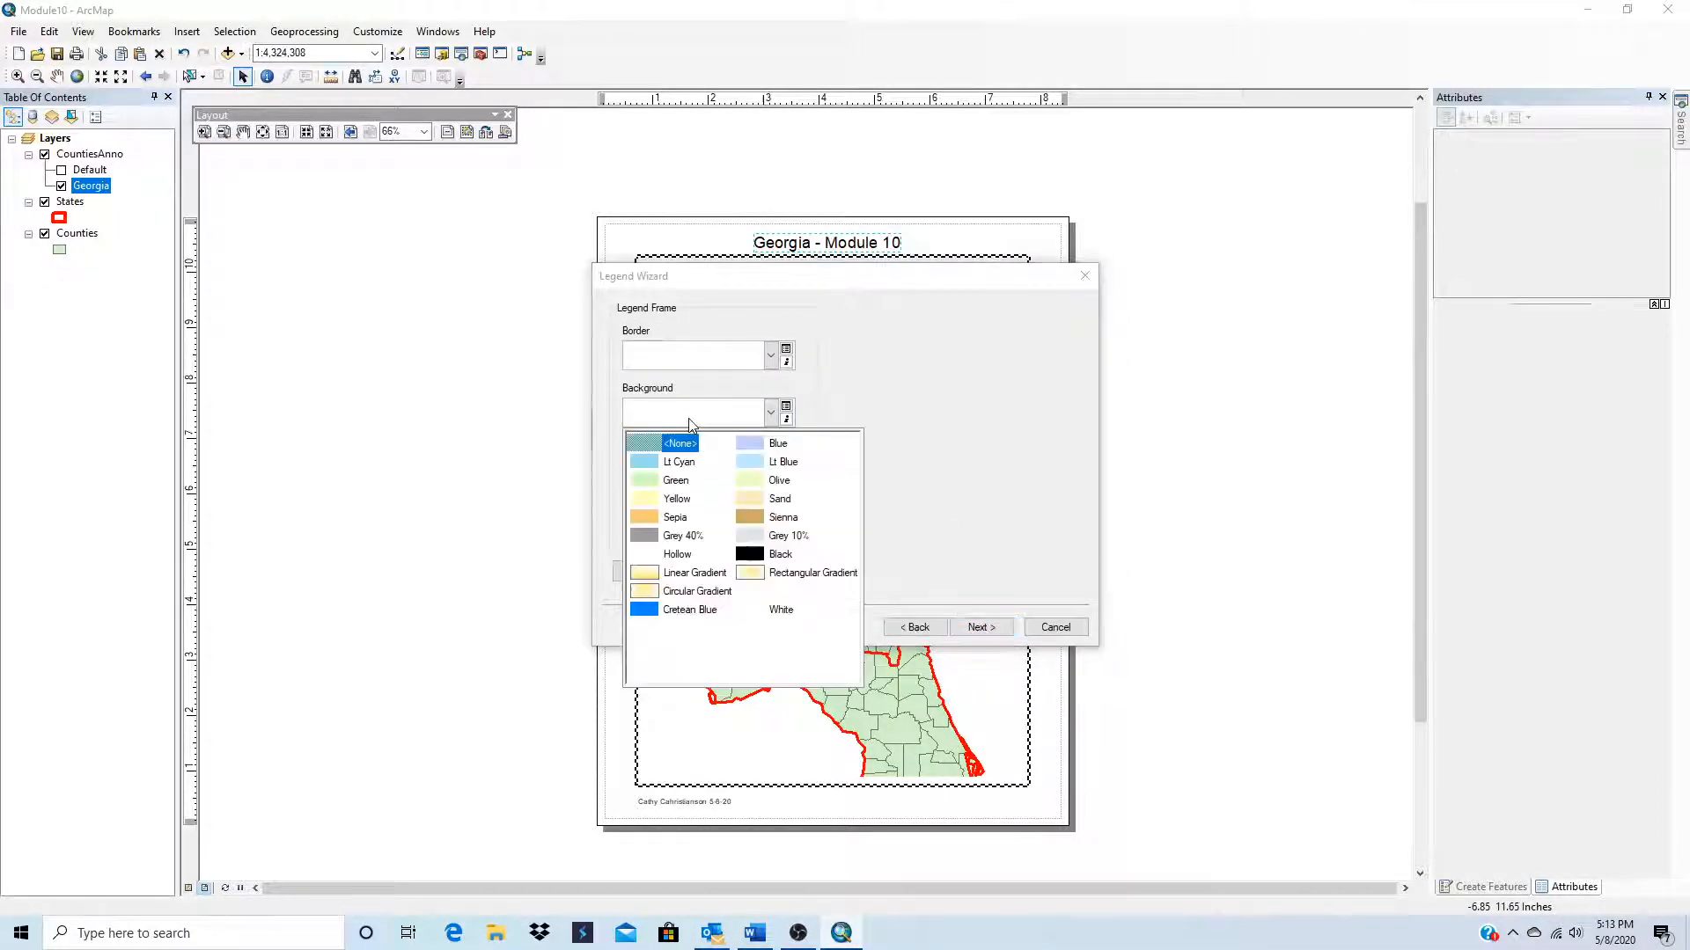
pyautogui.click(754, 482)
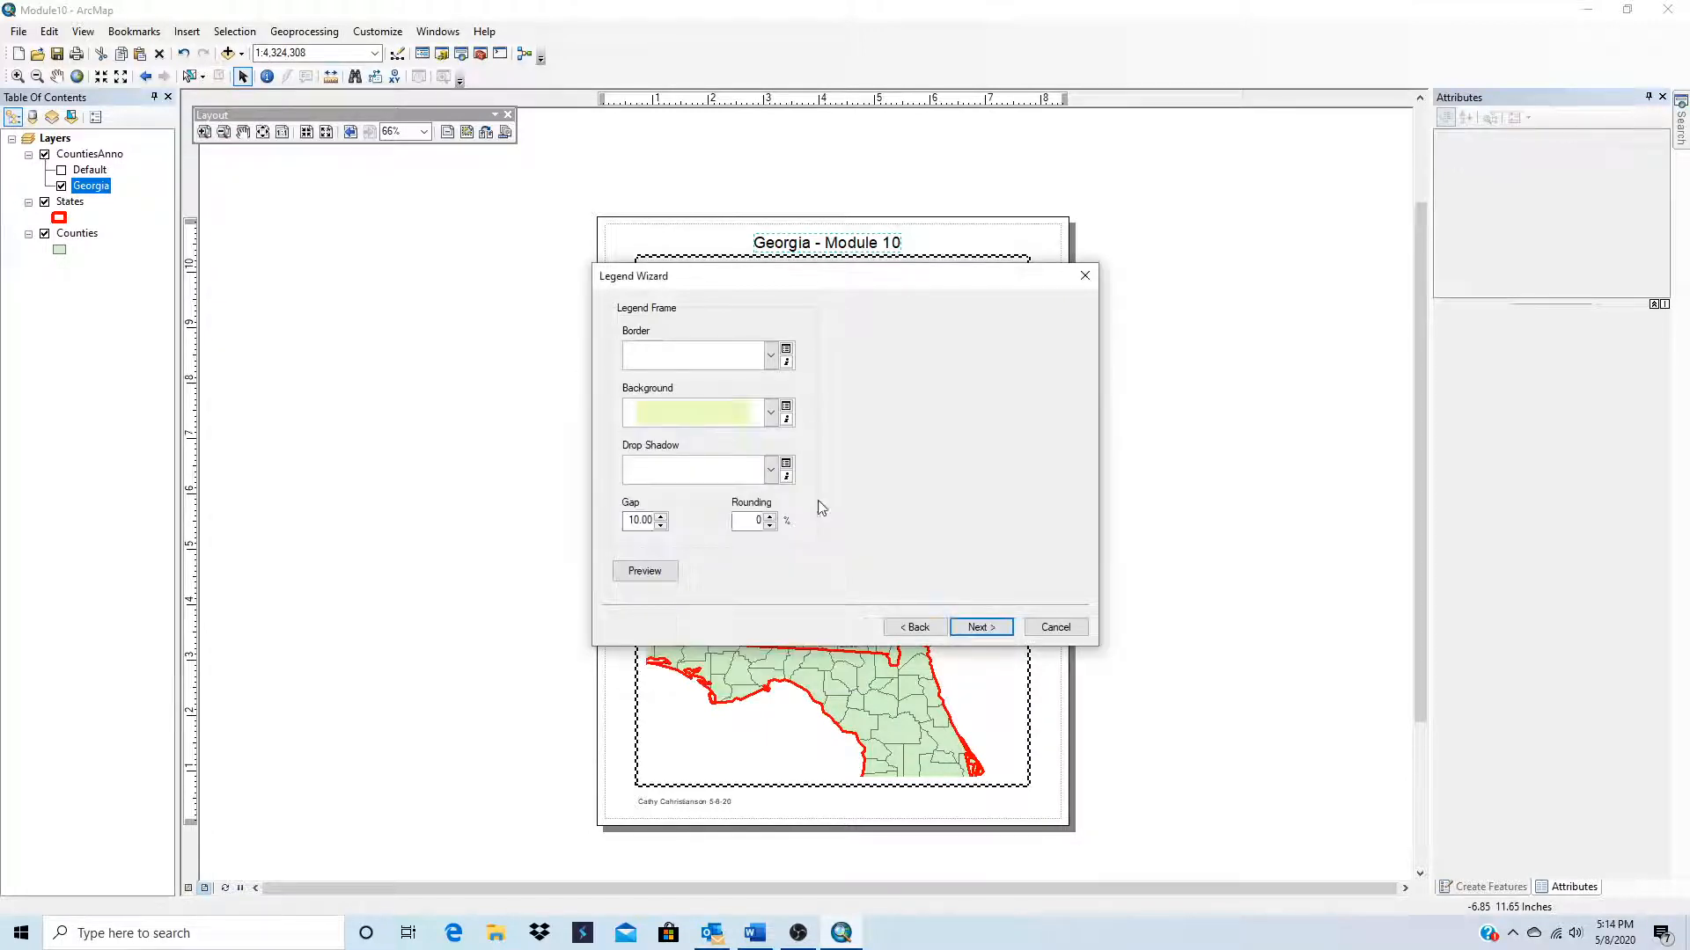
pyautogui.click(1004, 630)
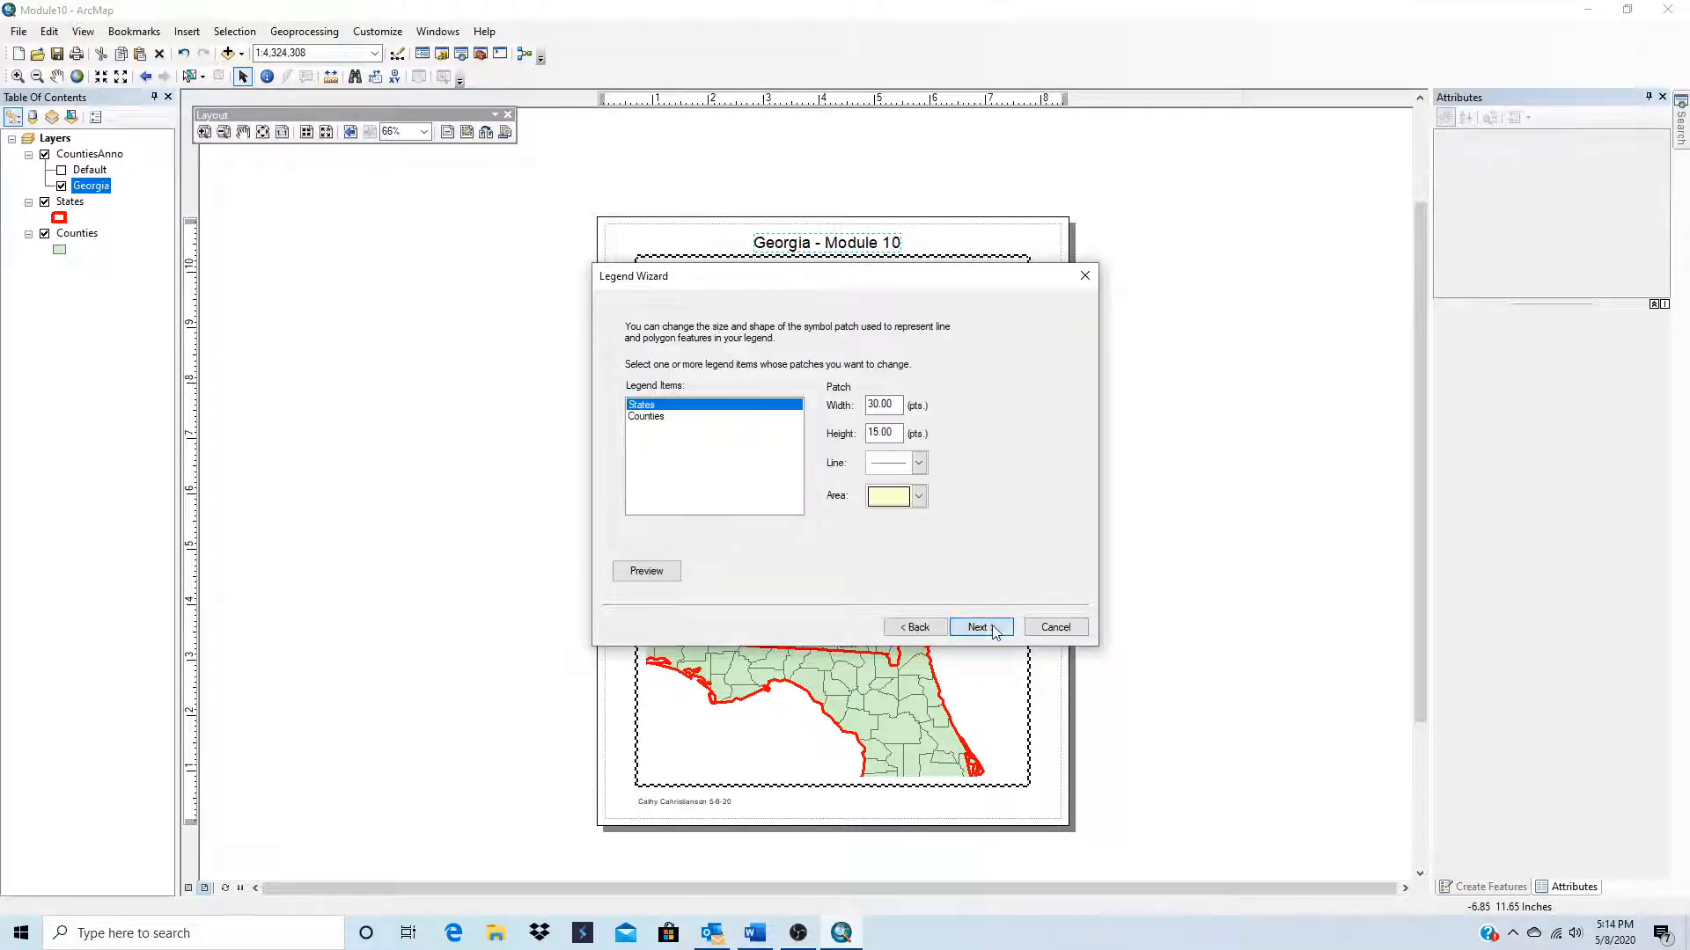
pyautogui.click(992, 628)
pyautogui.click(993, 628)
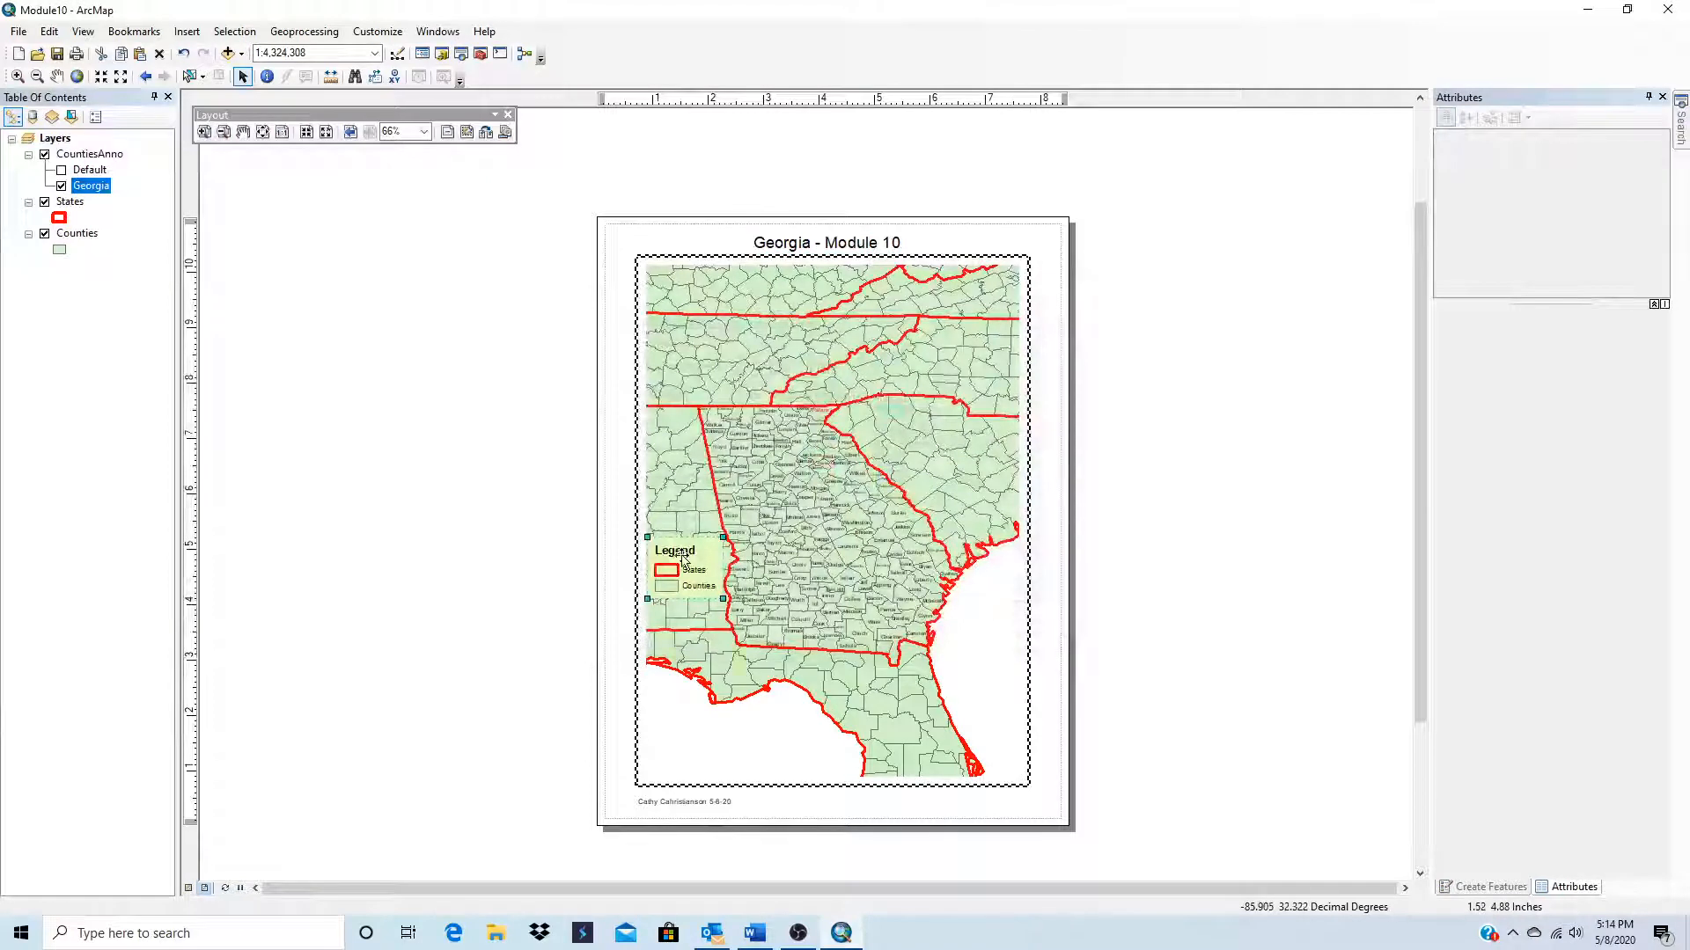
pyautogui.moveTo(684, 557); pyautogui.dragTo(687, 733)
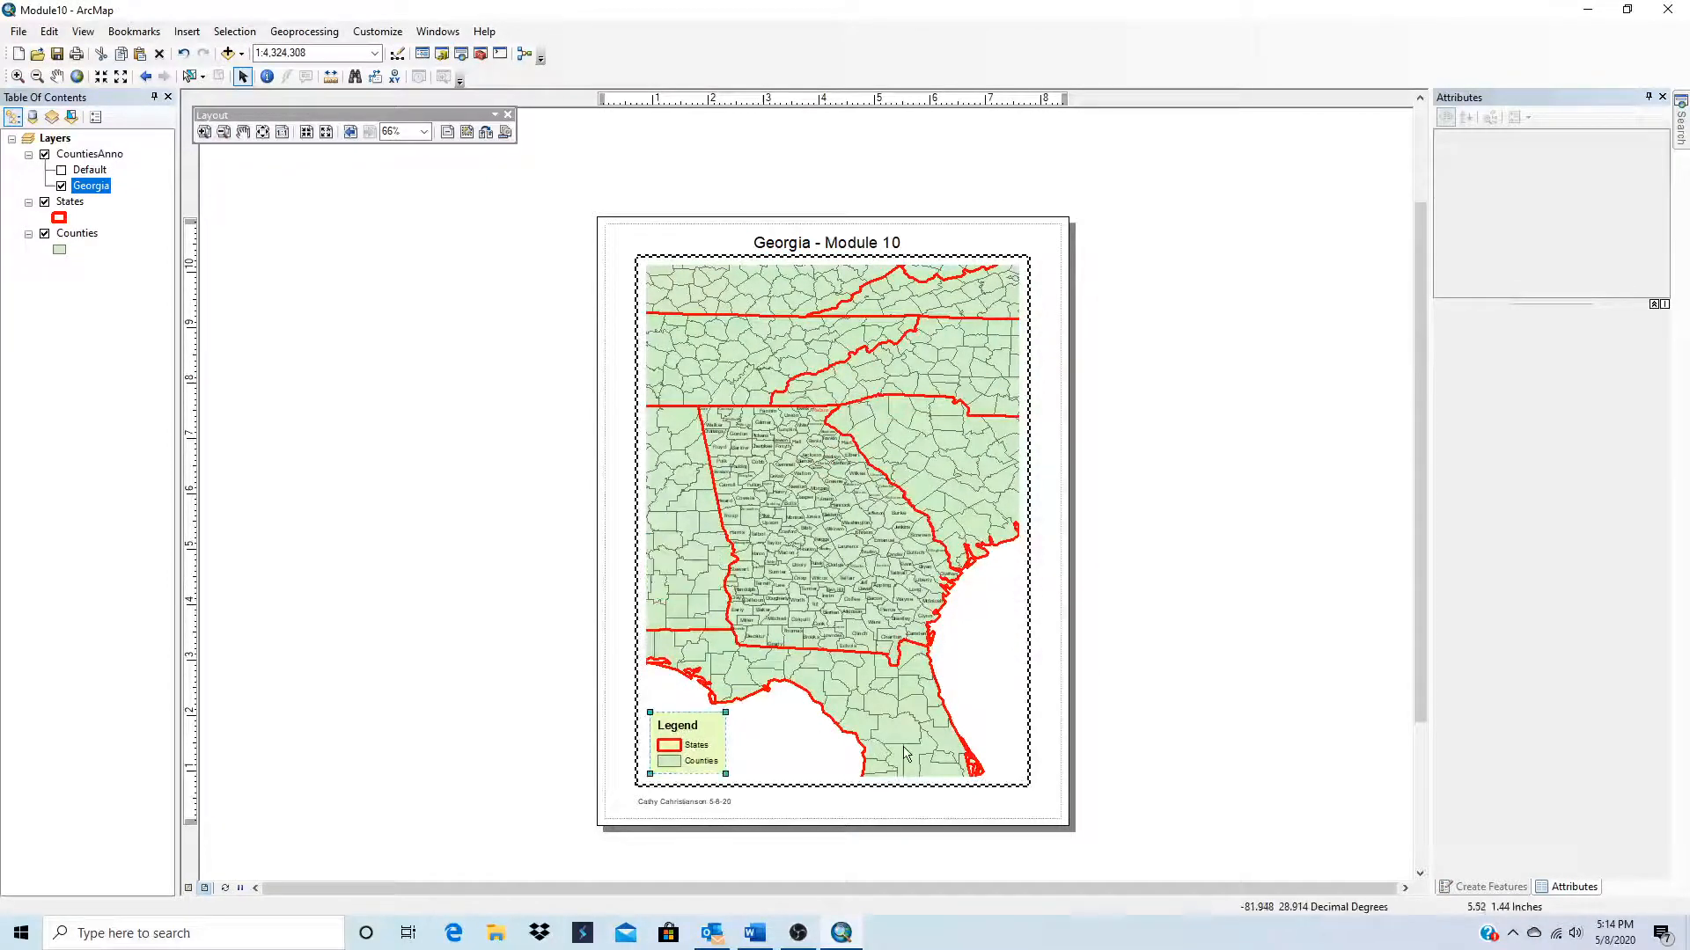
pyautogui.click(801, 747)
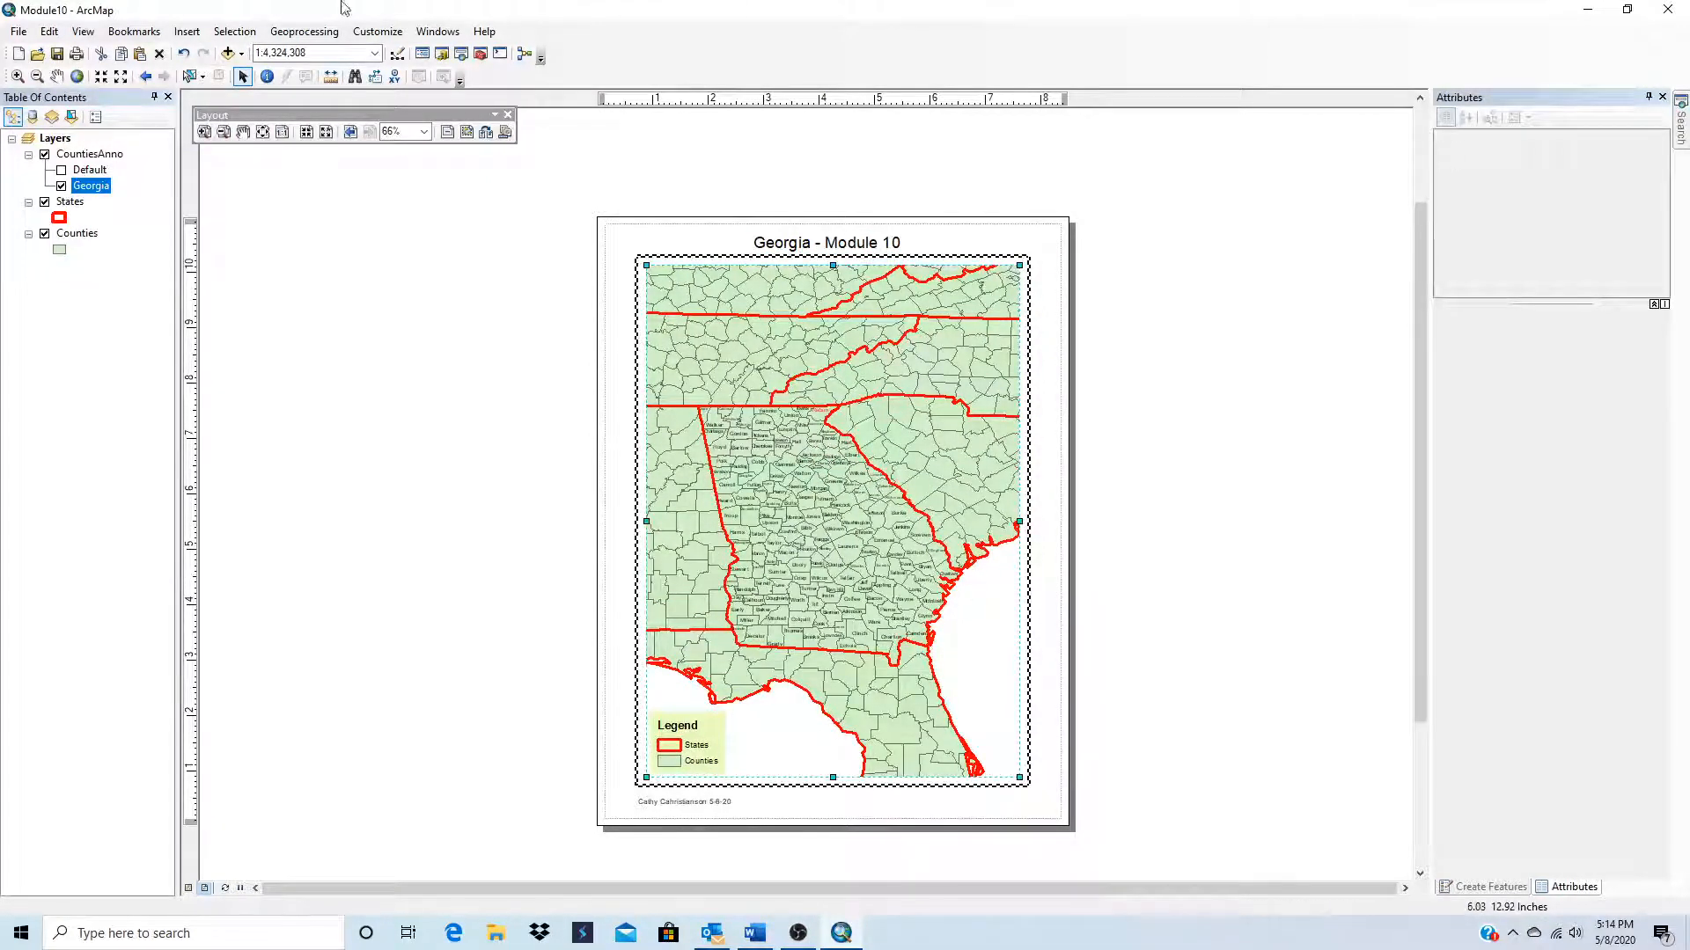
# Step: Insert an ESRI North 2 north arrow and place it in the white ocean area east of Florida's coast
pyautogui.click(188, 32)
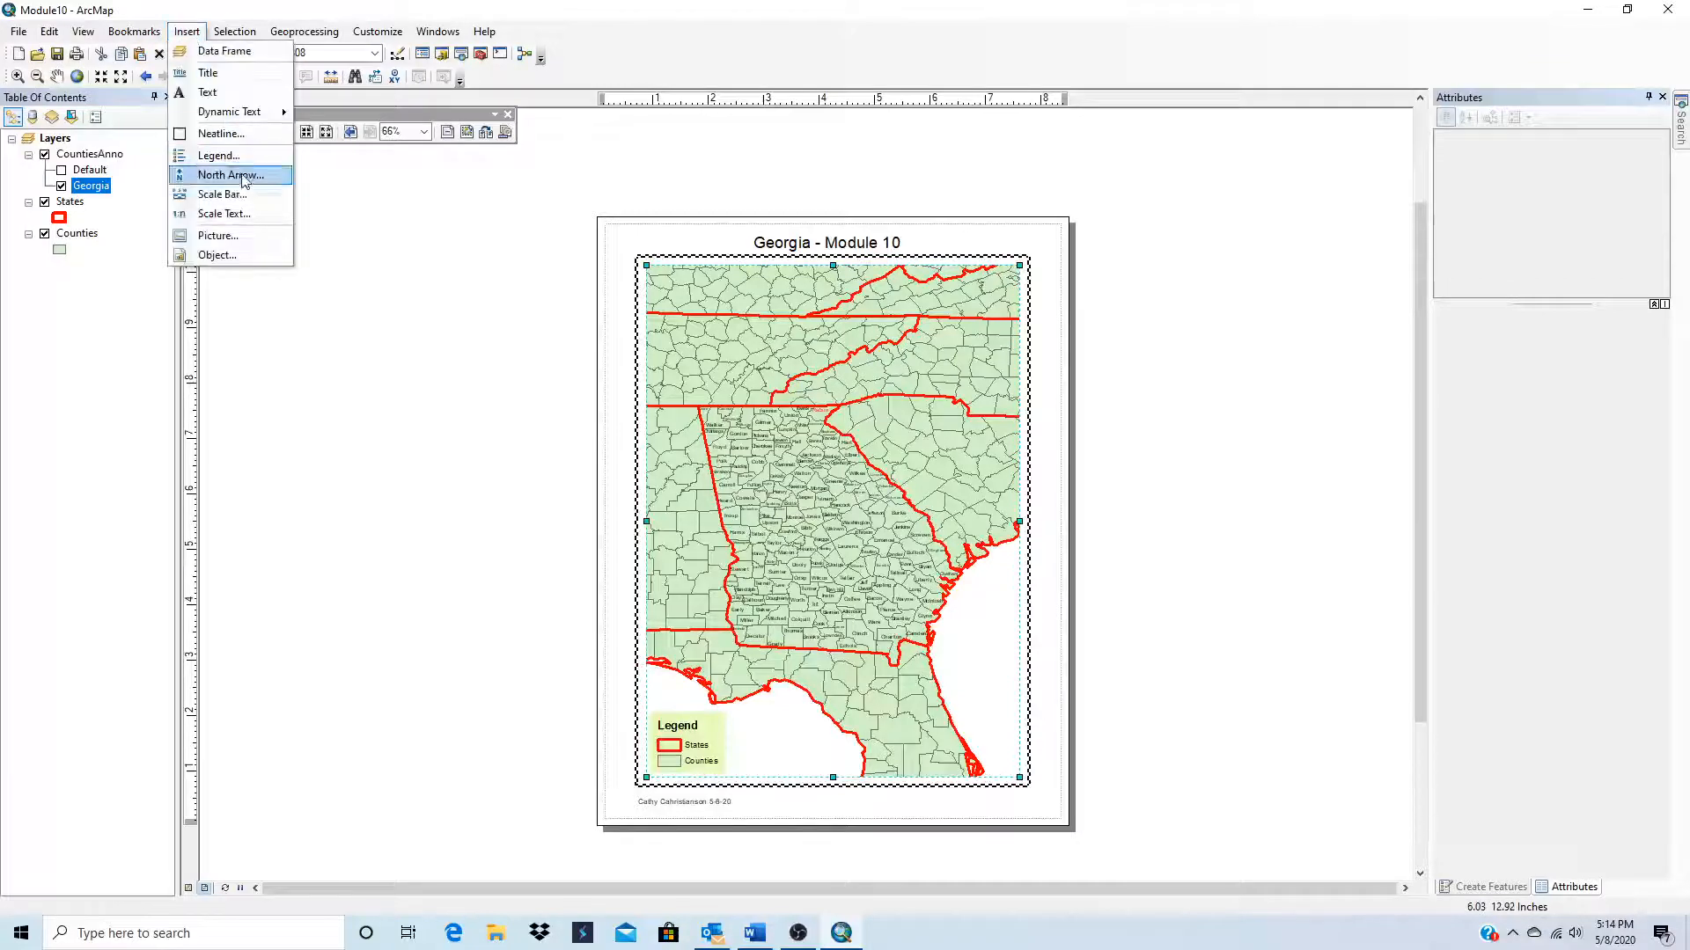
pyautogui.click(208, 170)
pyautogui.click(134, 128)
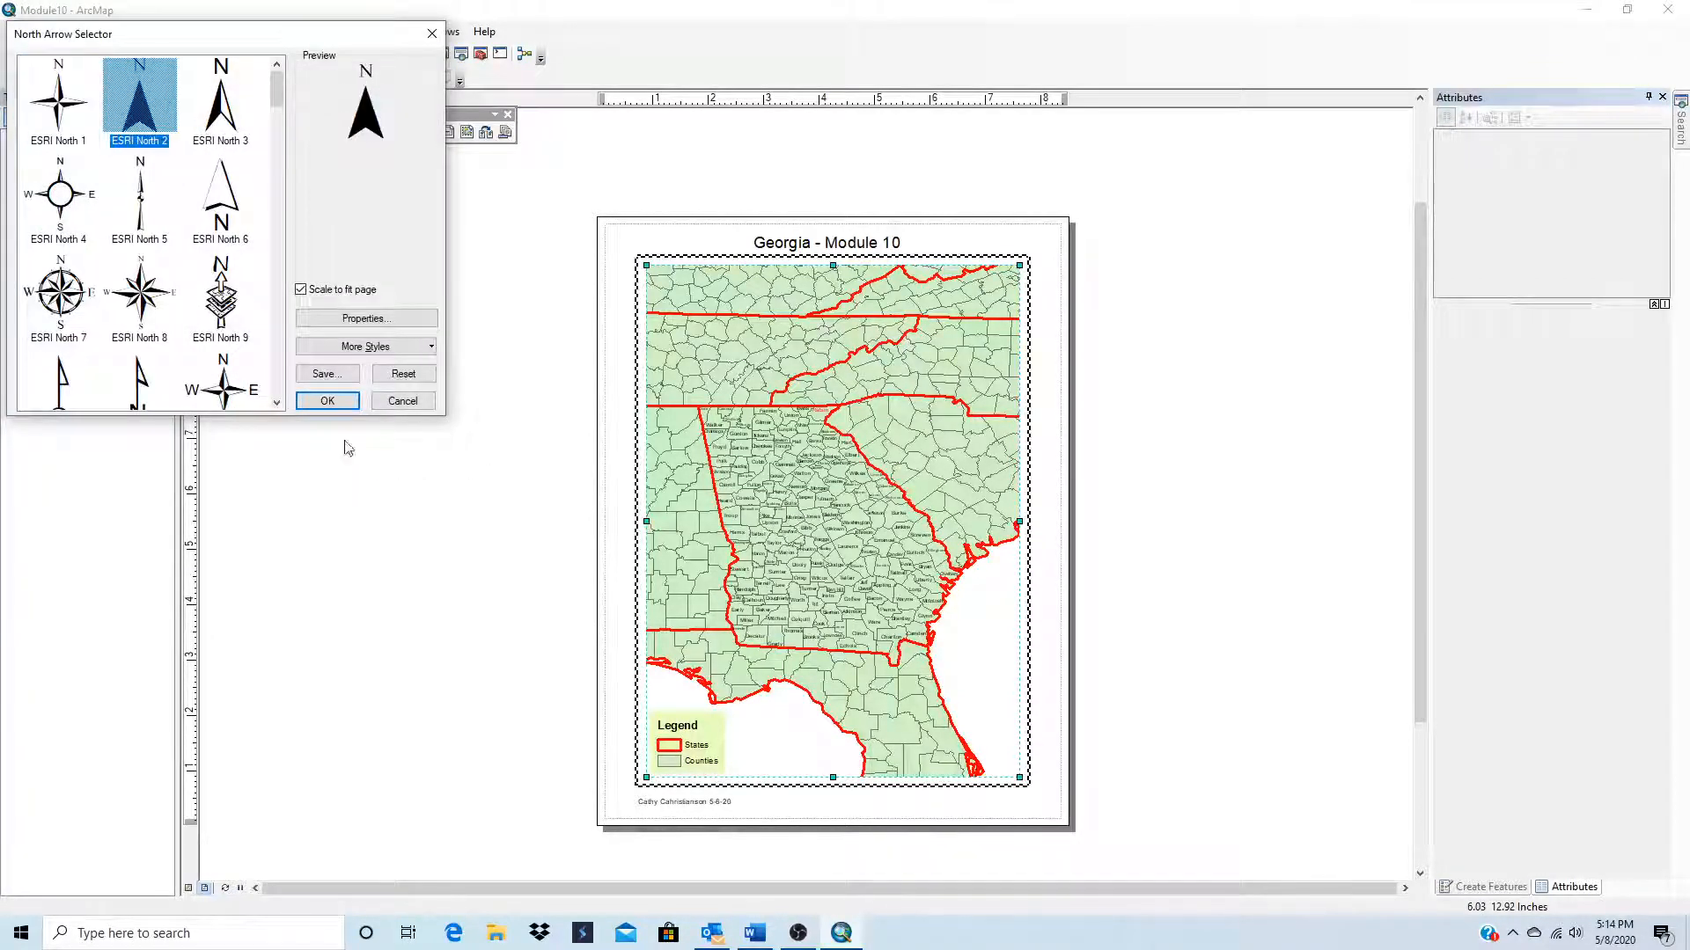
pyautogui.click(327, 401)
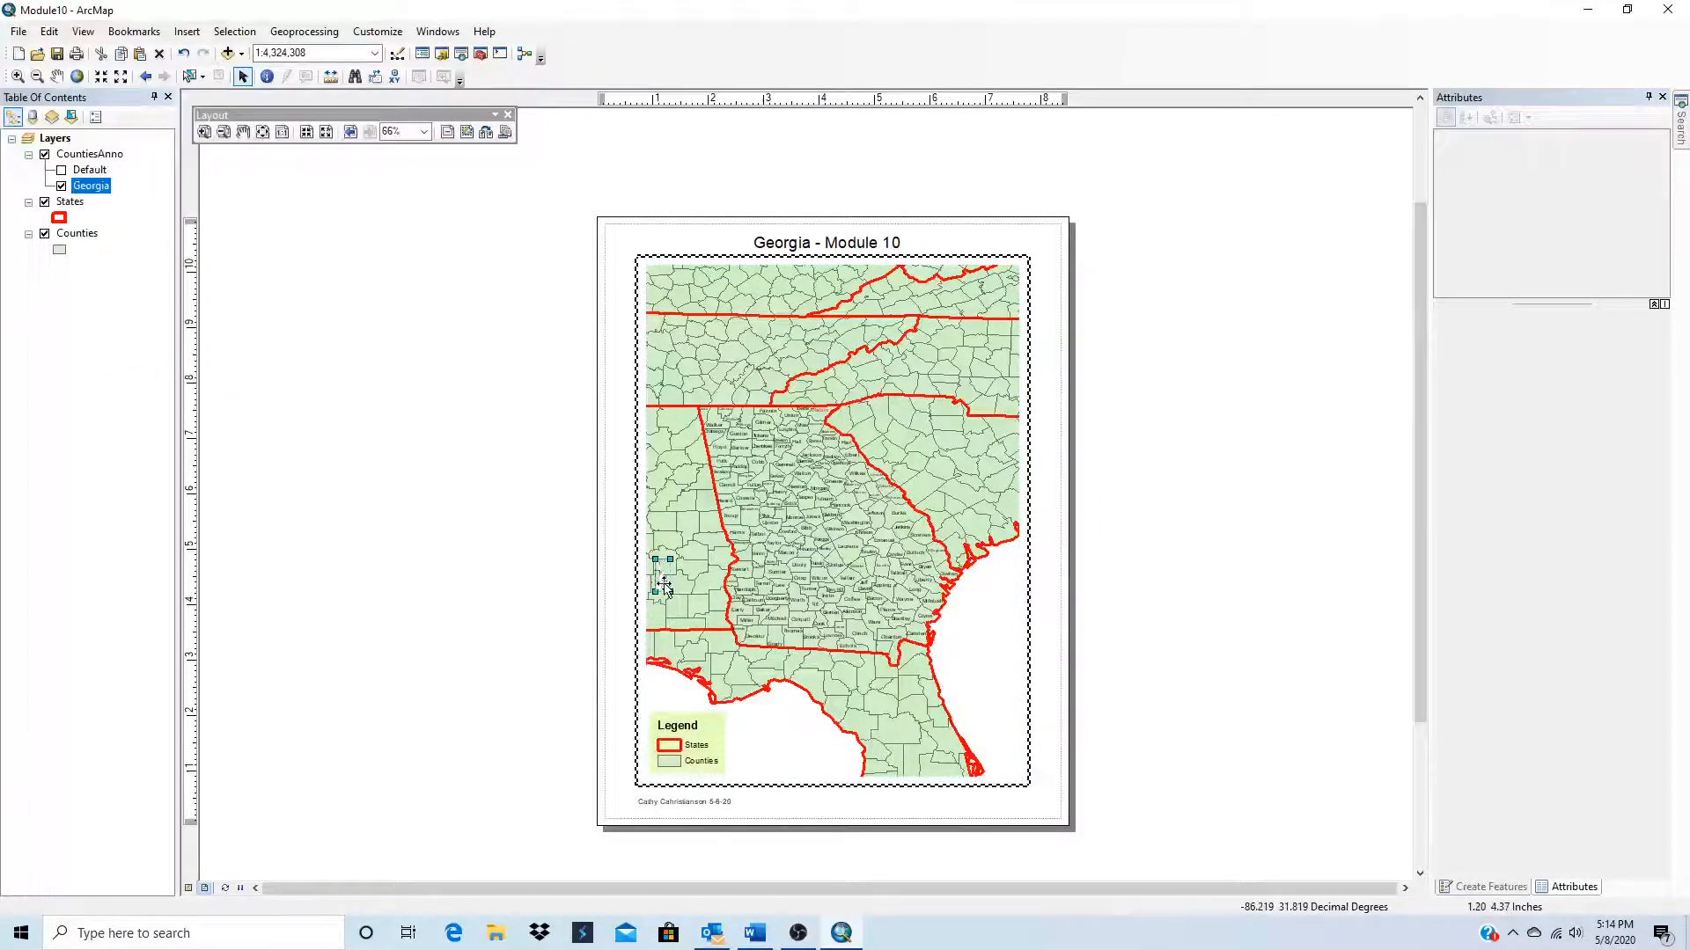
pyautogui.moveTo(662, 581); pyautogui.dragTo(992, 682)
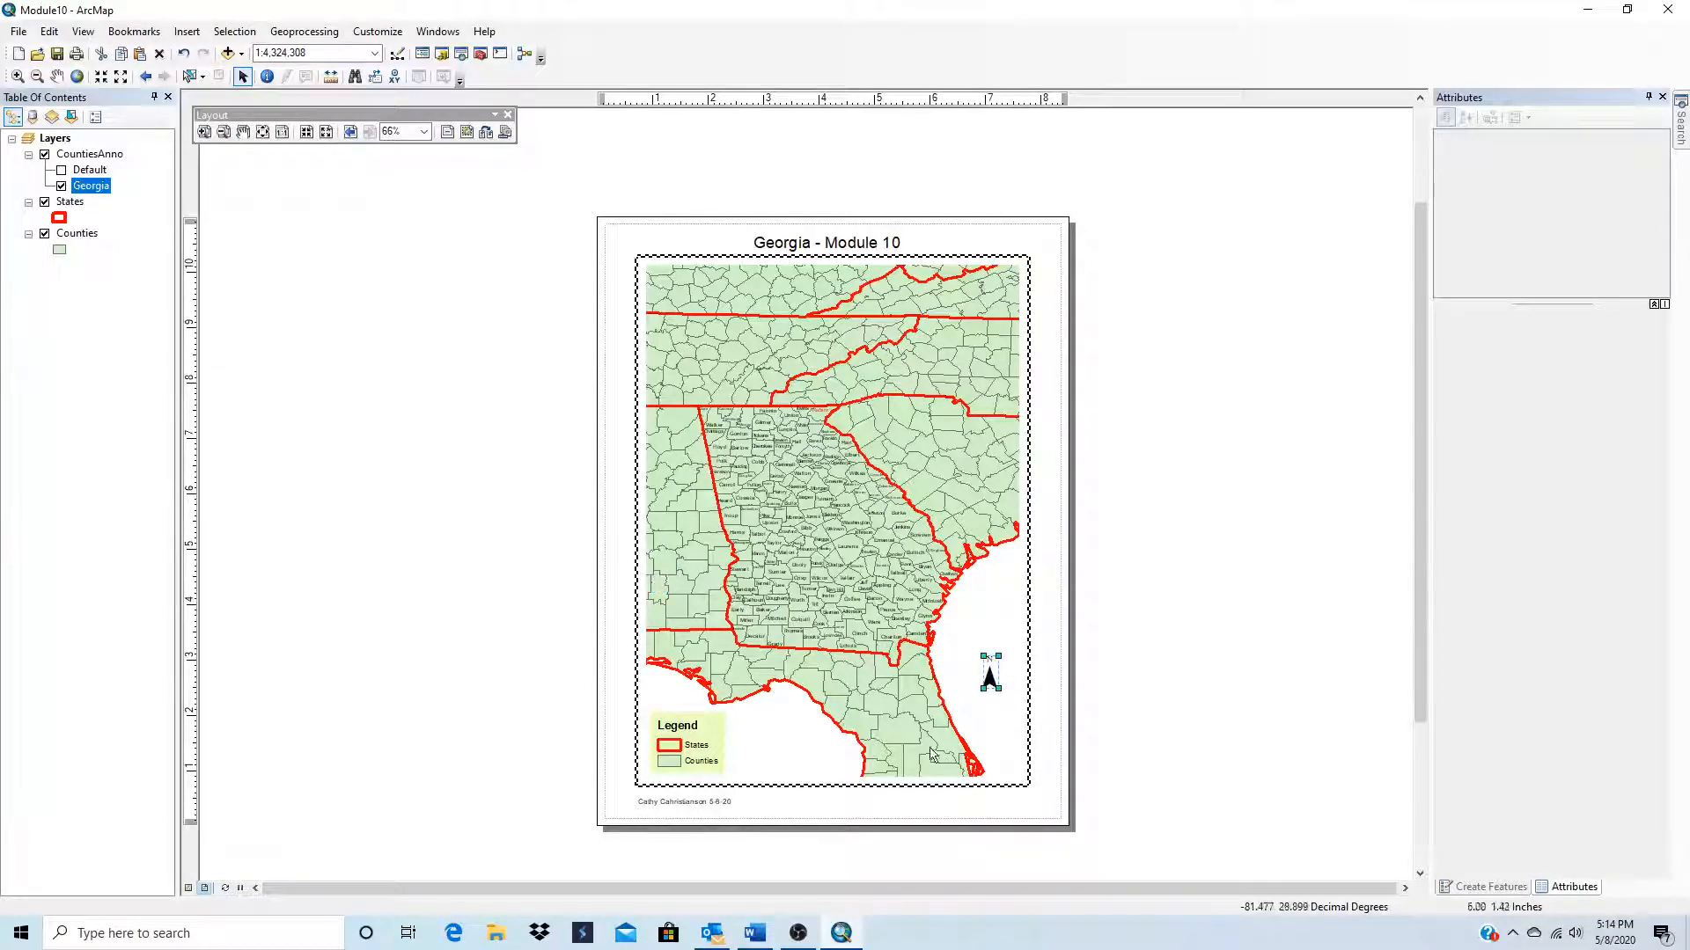
pyautogui.click(1009, 704)
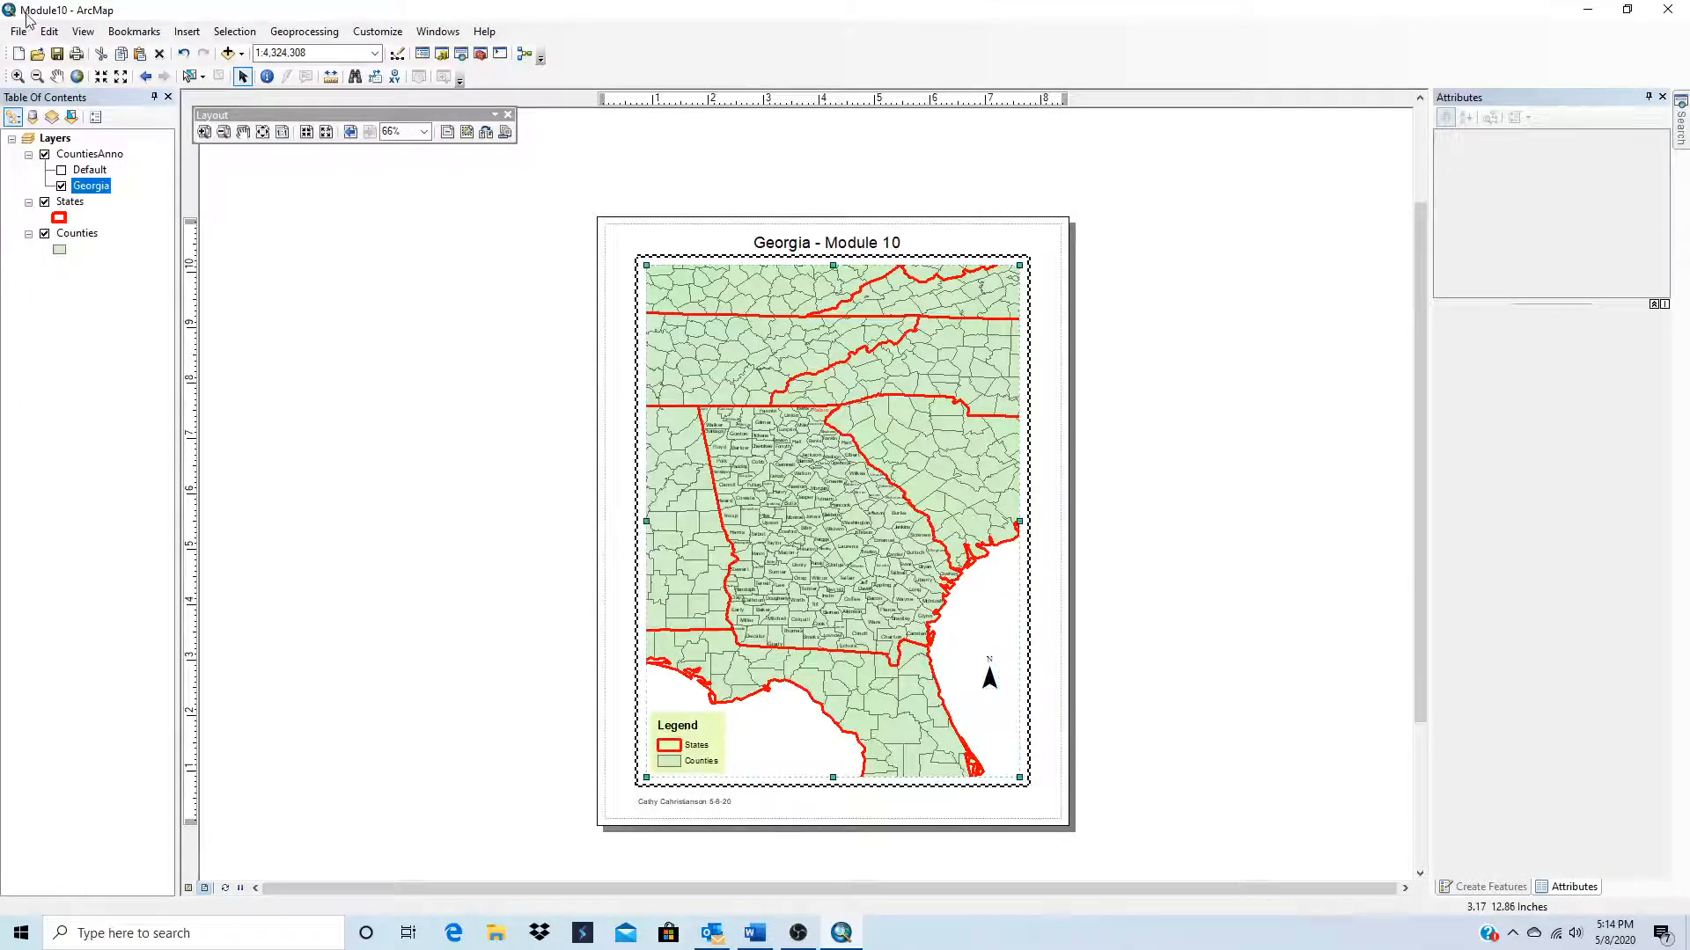
# Step: Insert a Scale Line 1 scale bar and place it below the neatline's lower-right corner
pyautogui.click(186, 35)
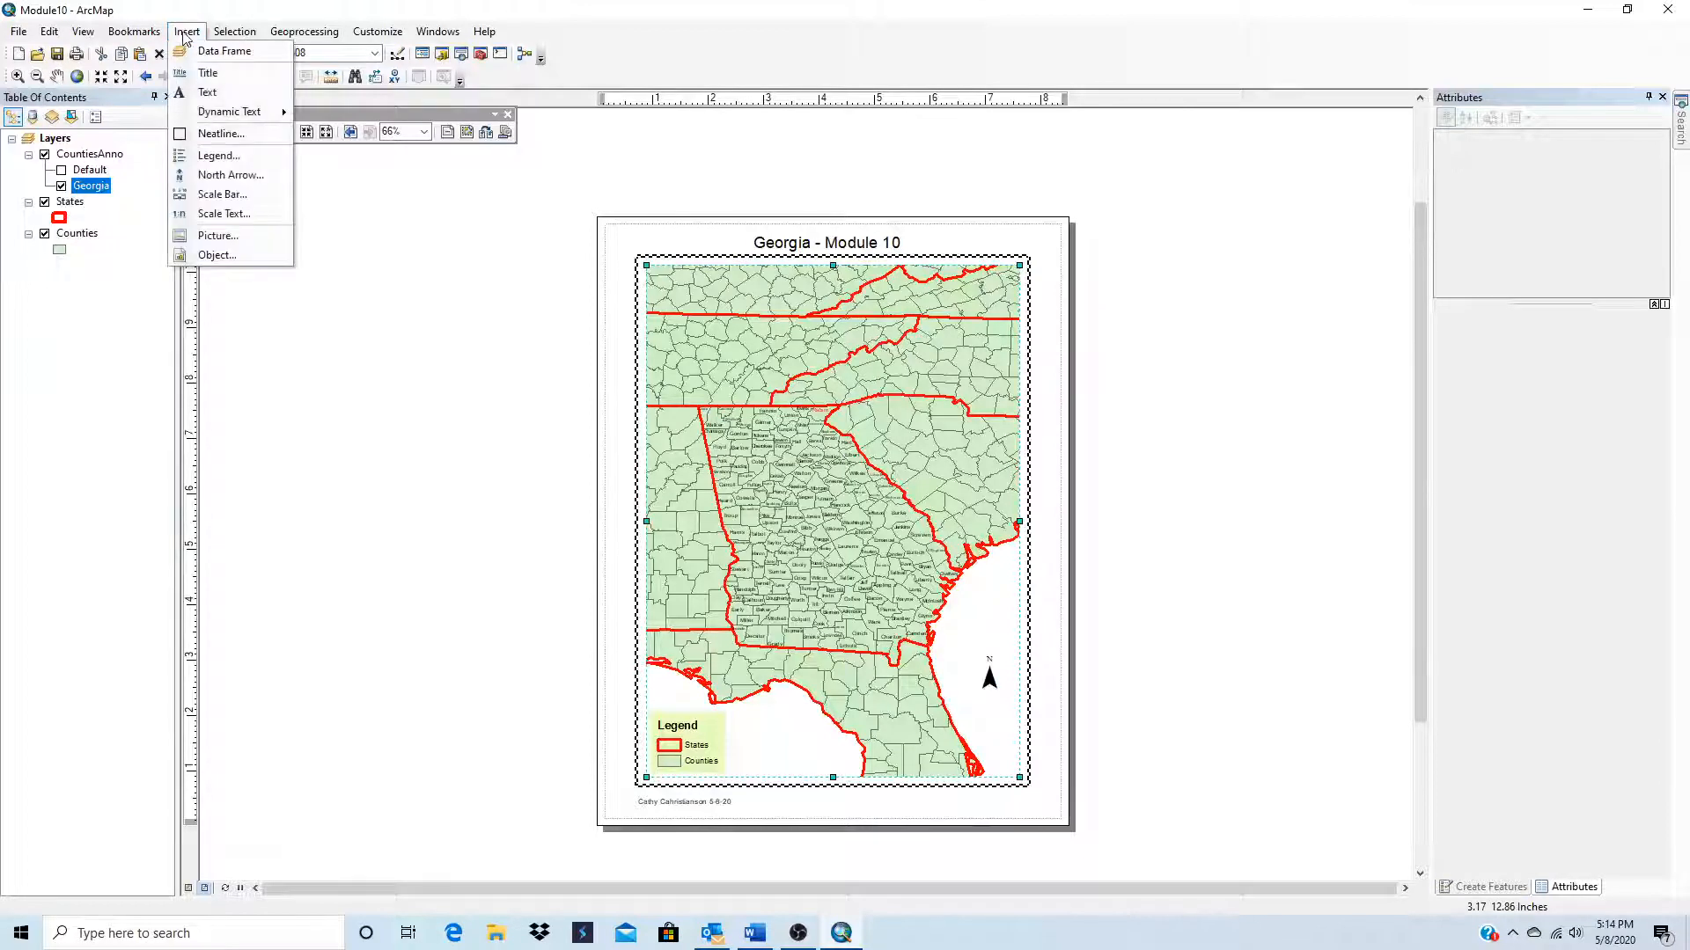
pyautogui.click(222, 194)
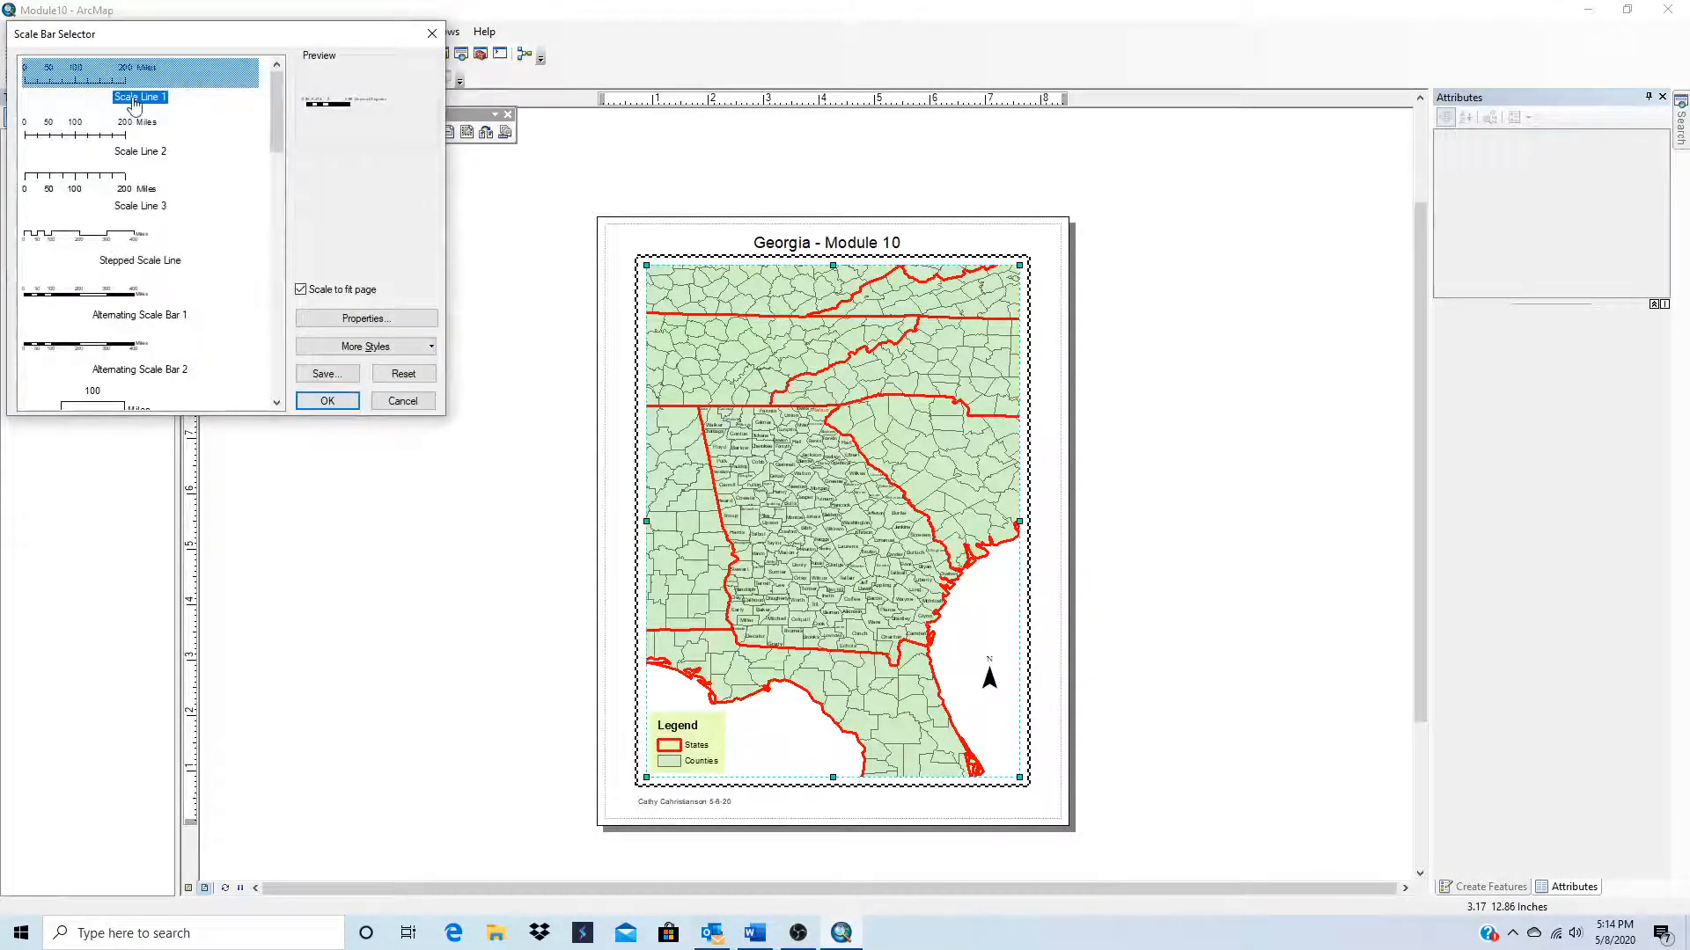
pyautogui.click(342, 402)
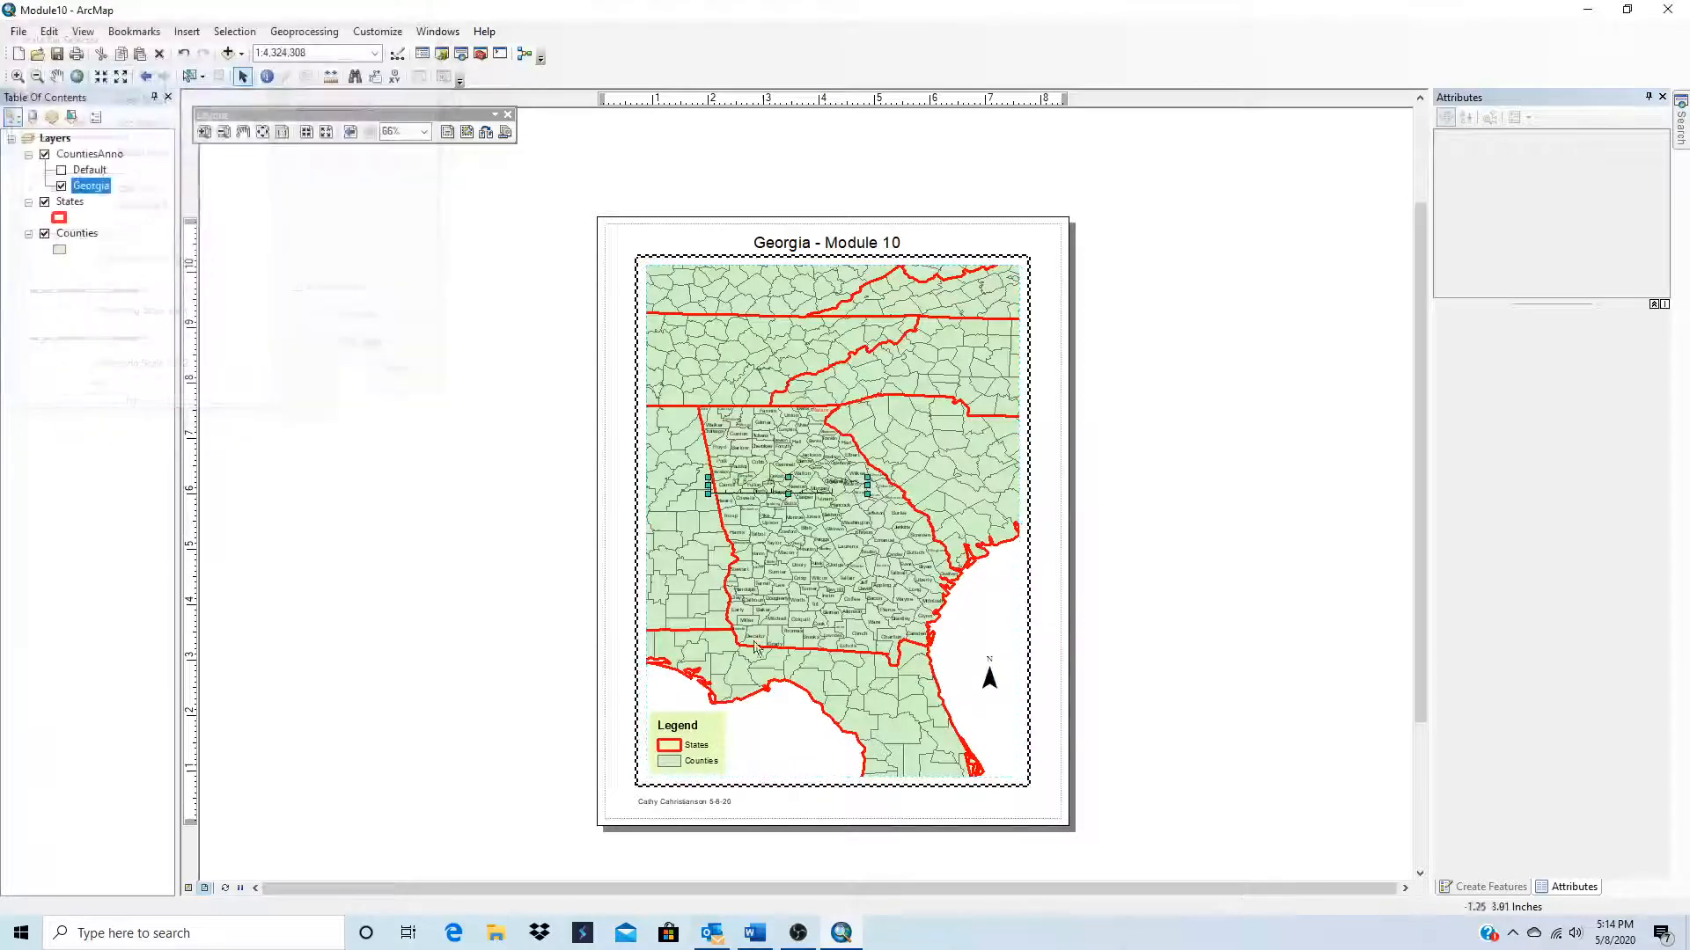
pyautogui.moveTo(773, 488); pyautogui.dragTo(925, 811)
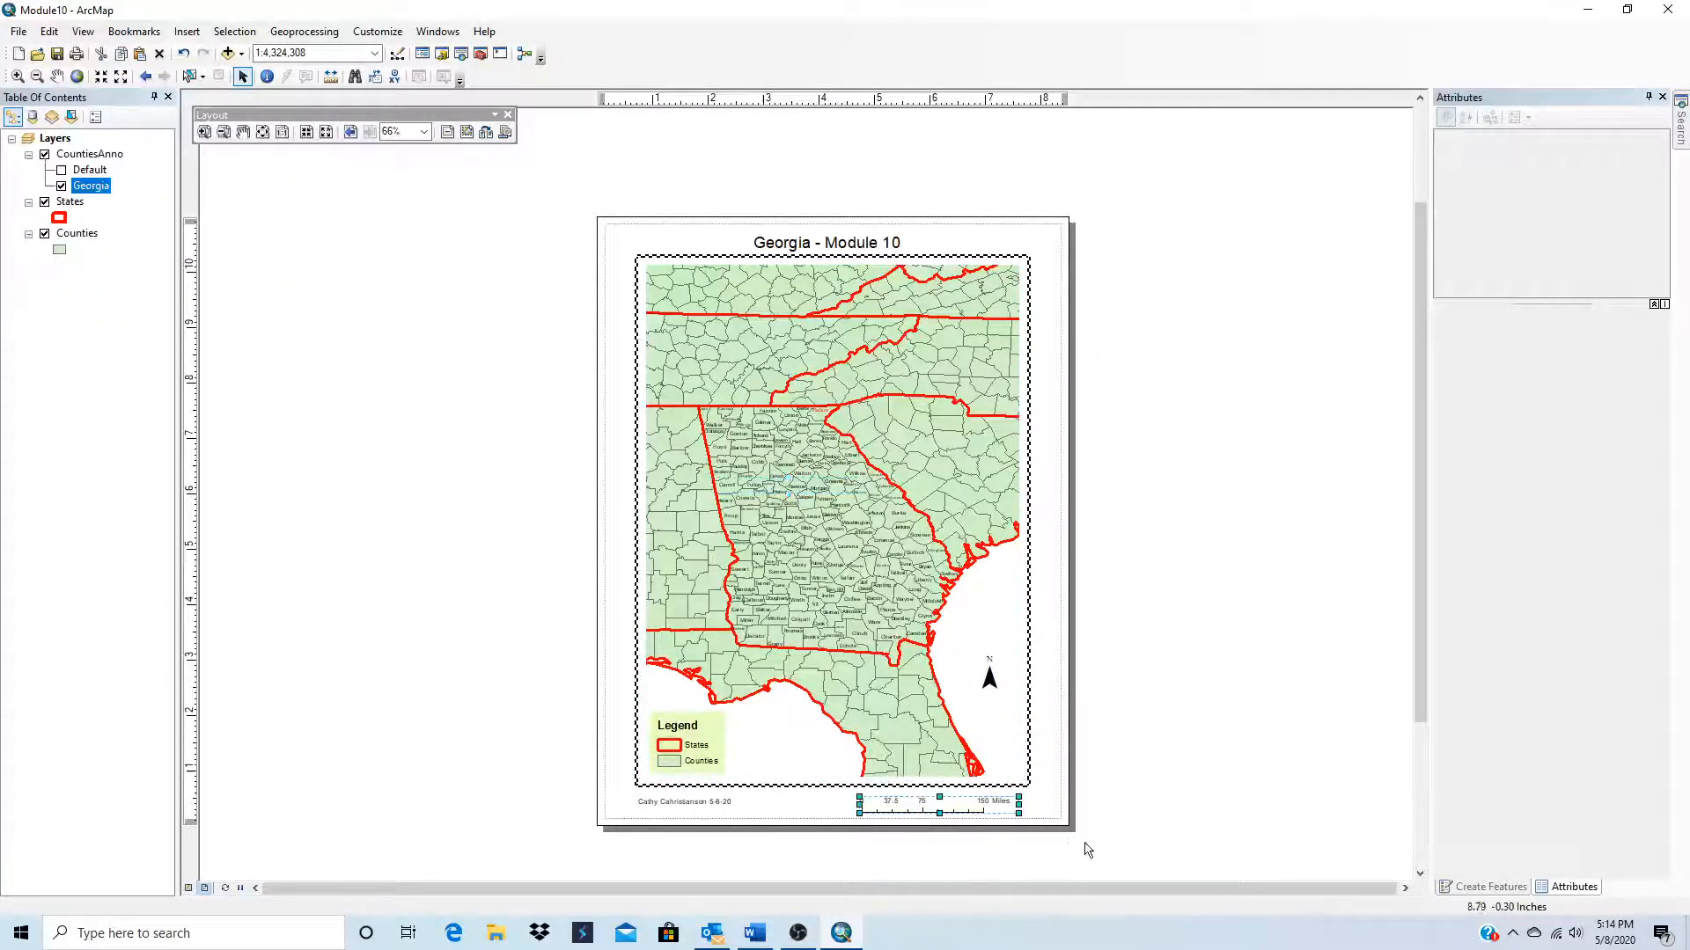
pyautogui.click(1116, 834)
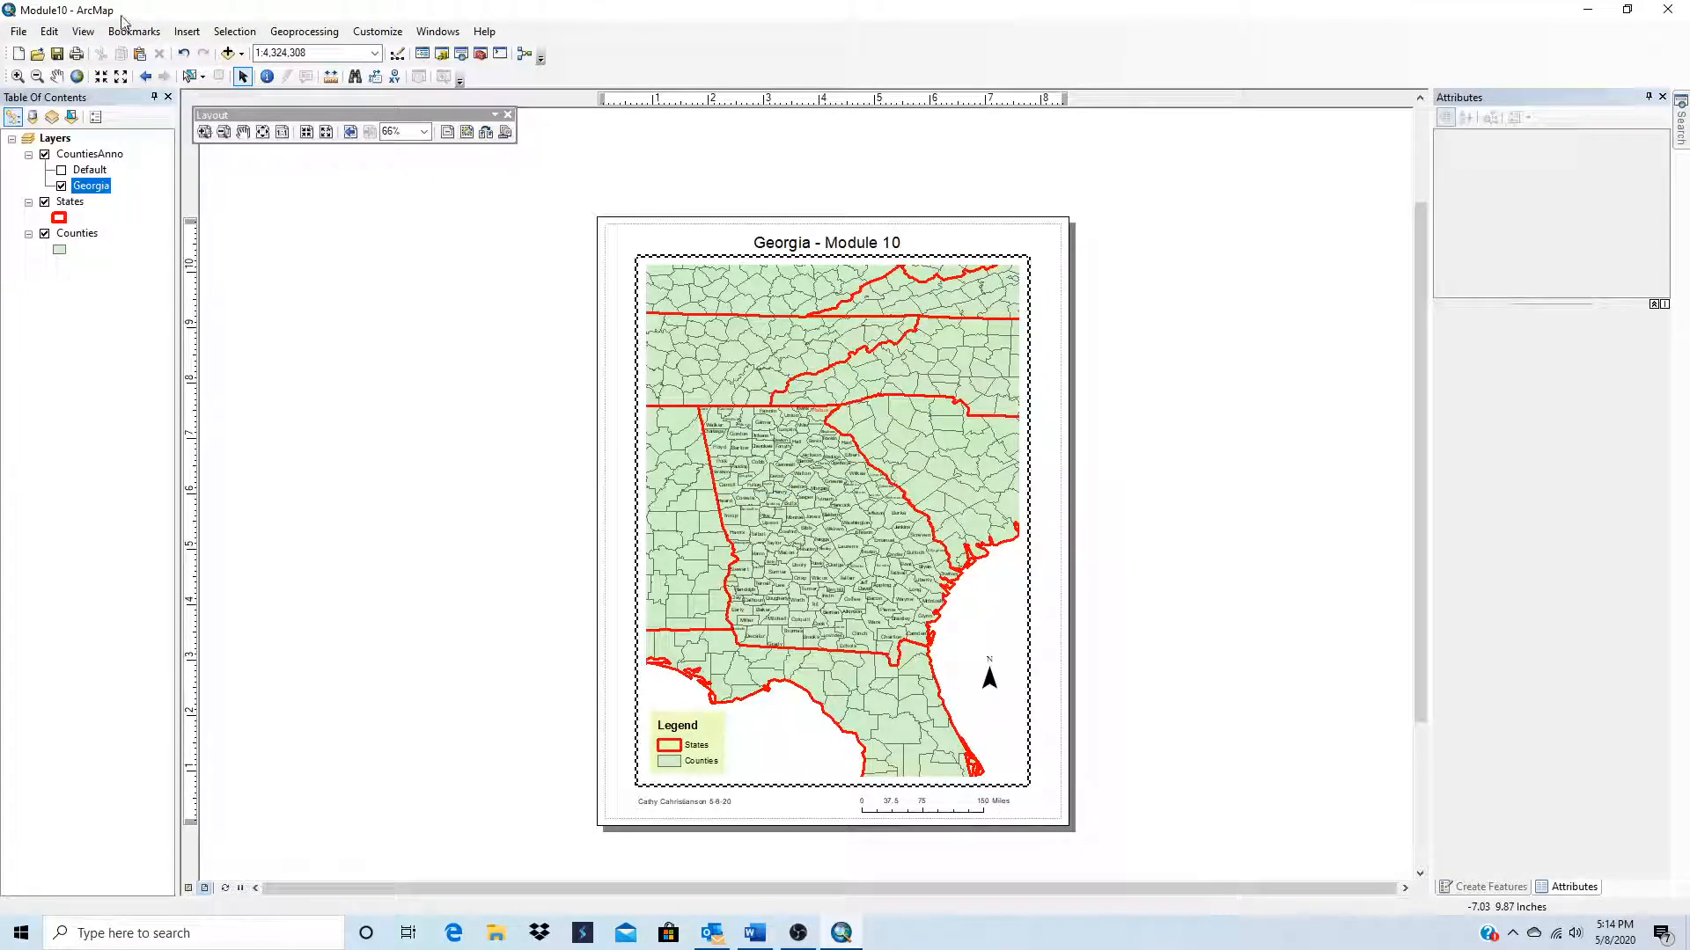
# Step: Save the map document and export the layout to the Desktop as a 300 dpi PDF named Module10
pyautogui.click(59, 55)
pyautogui.click(15, 33)
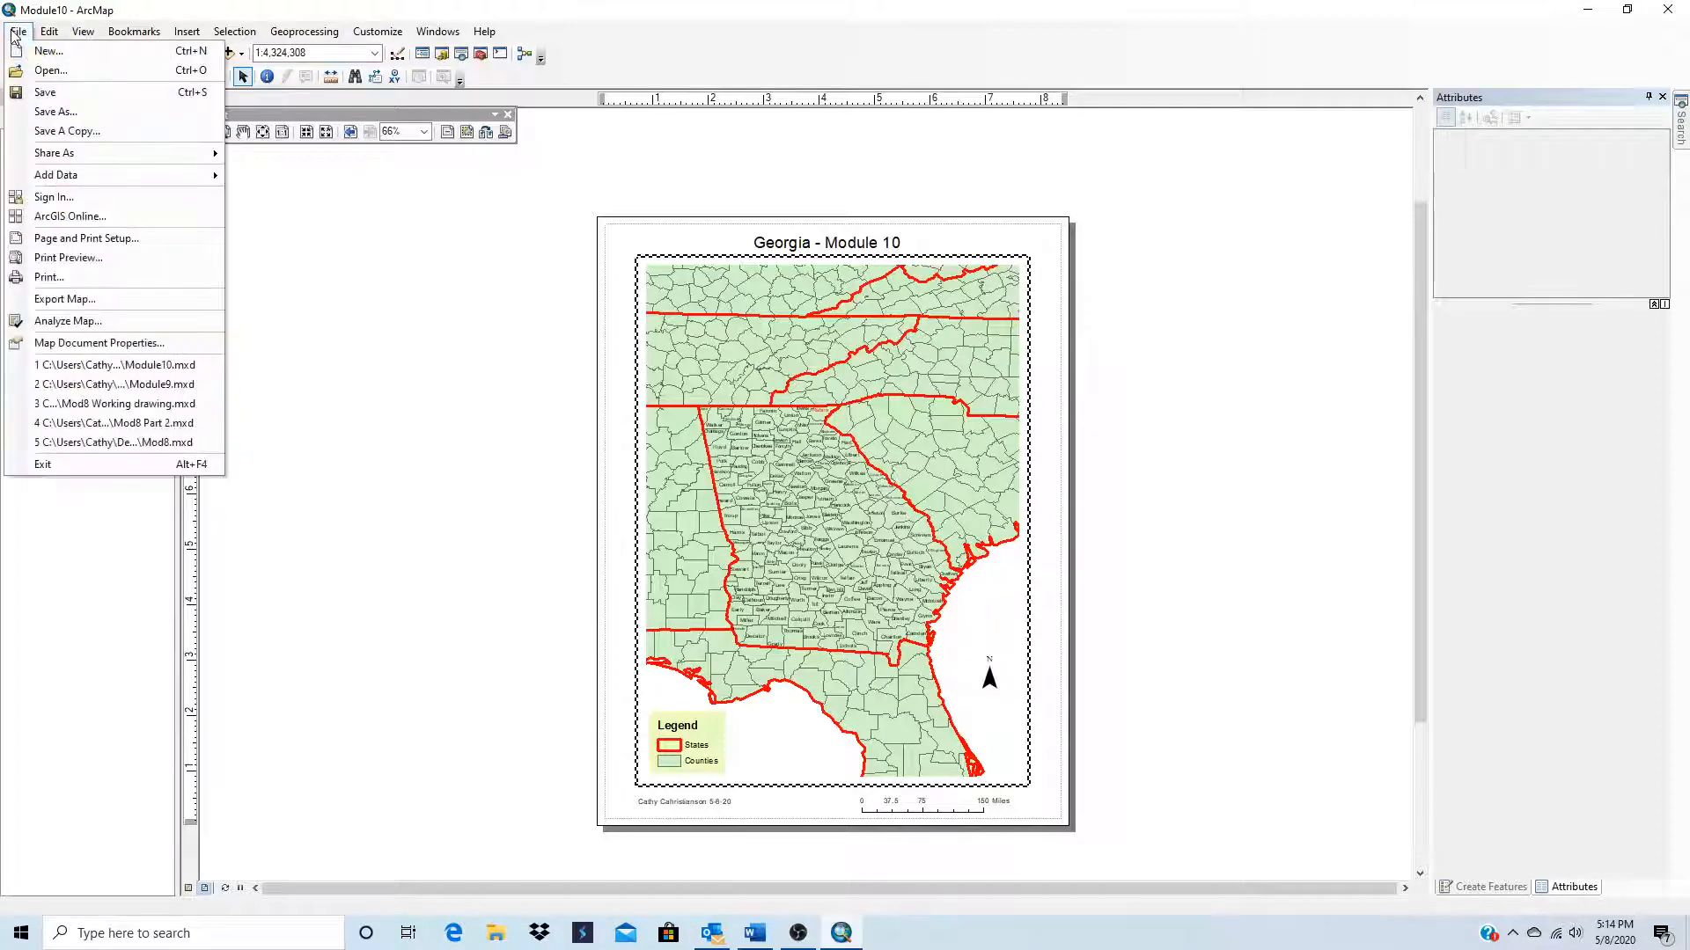
pyautogui.click(64, 299)
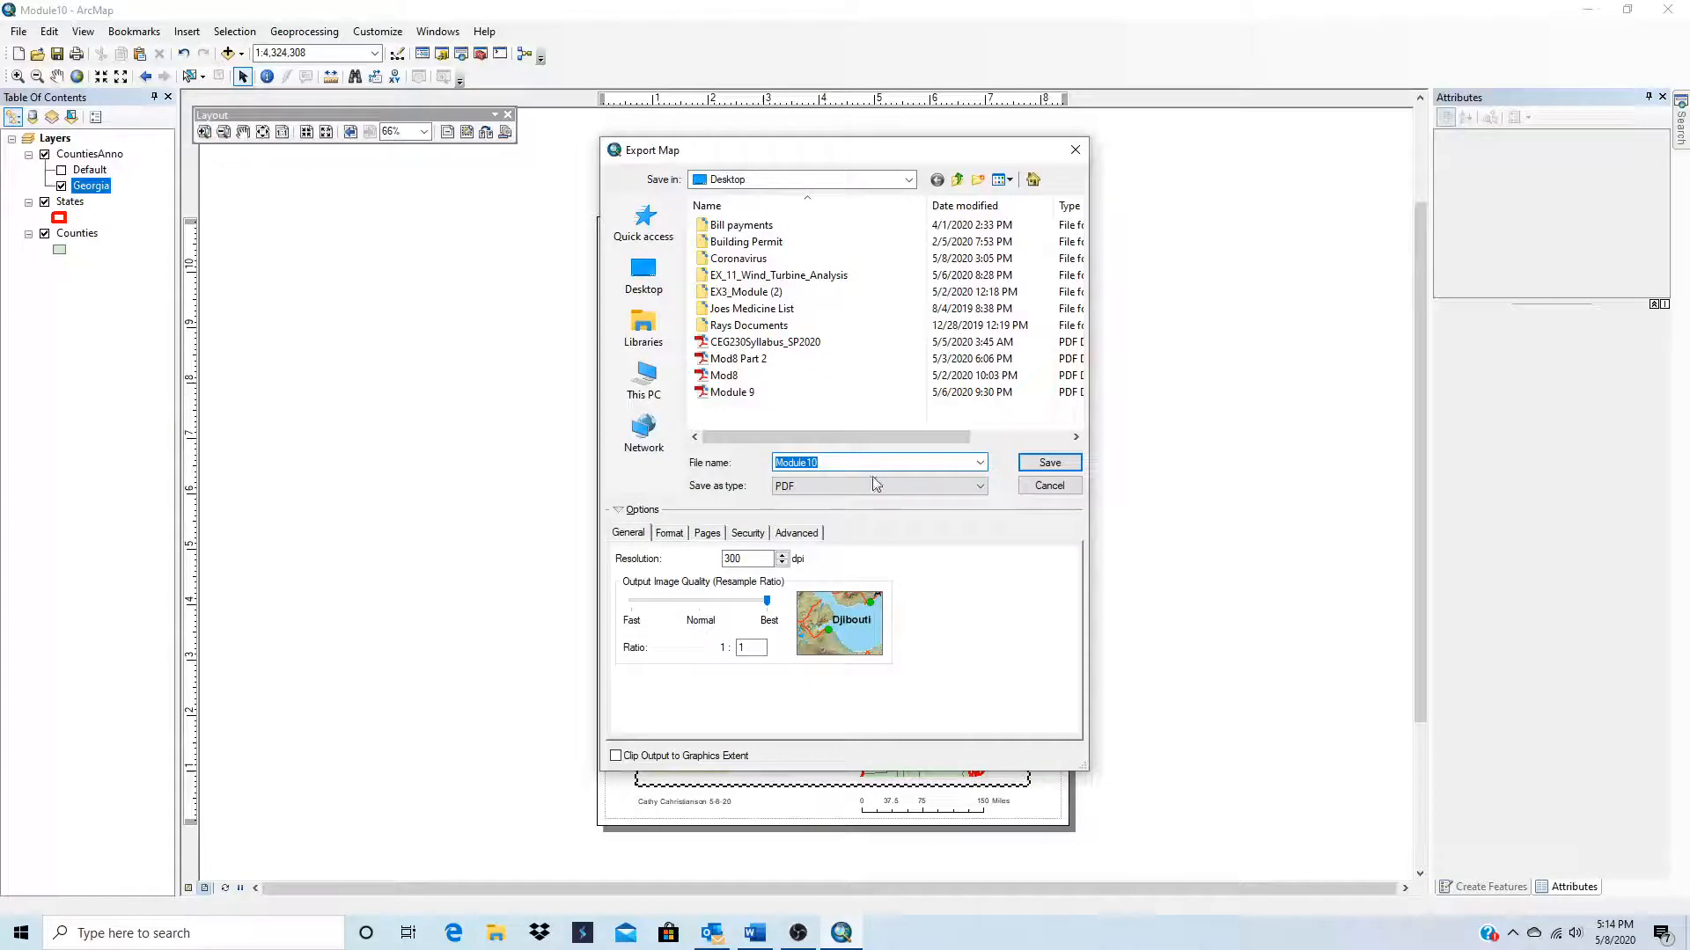
pyautogui.click(1055, 463)
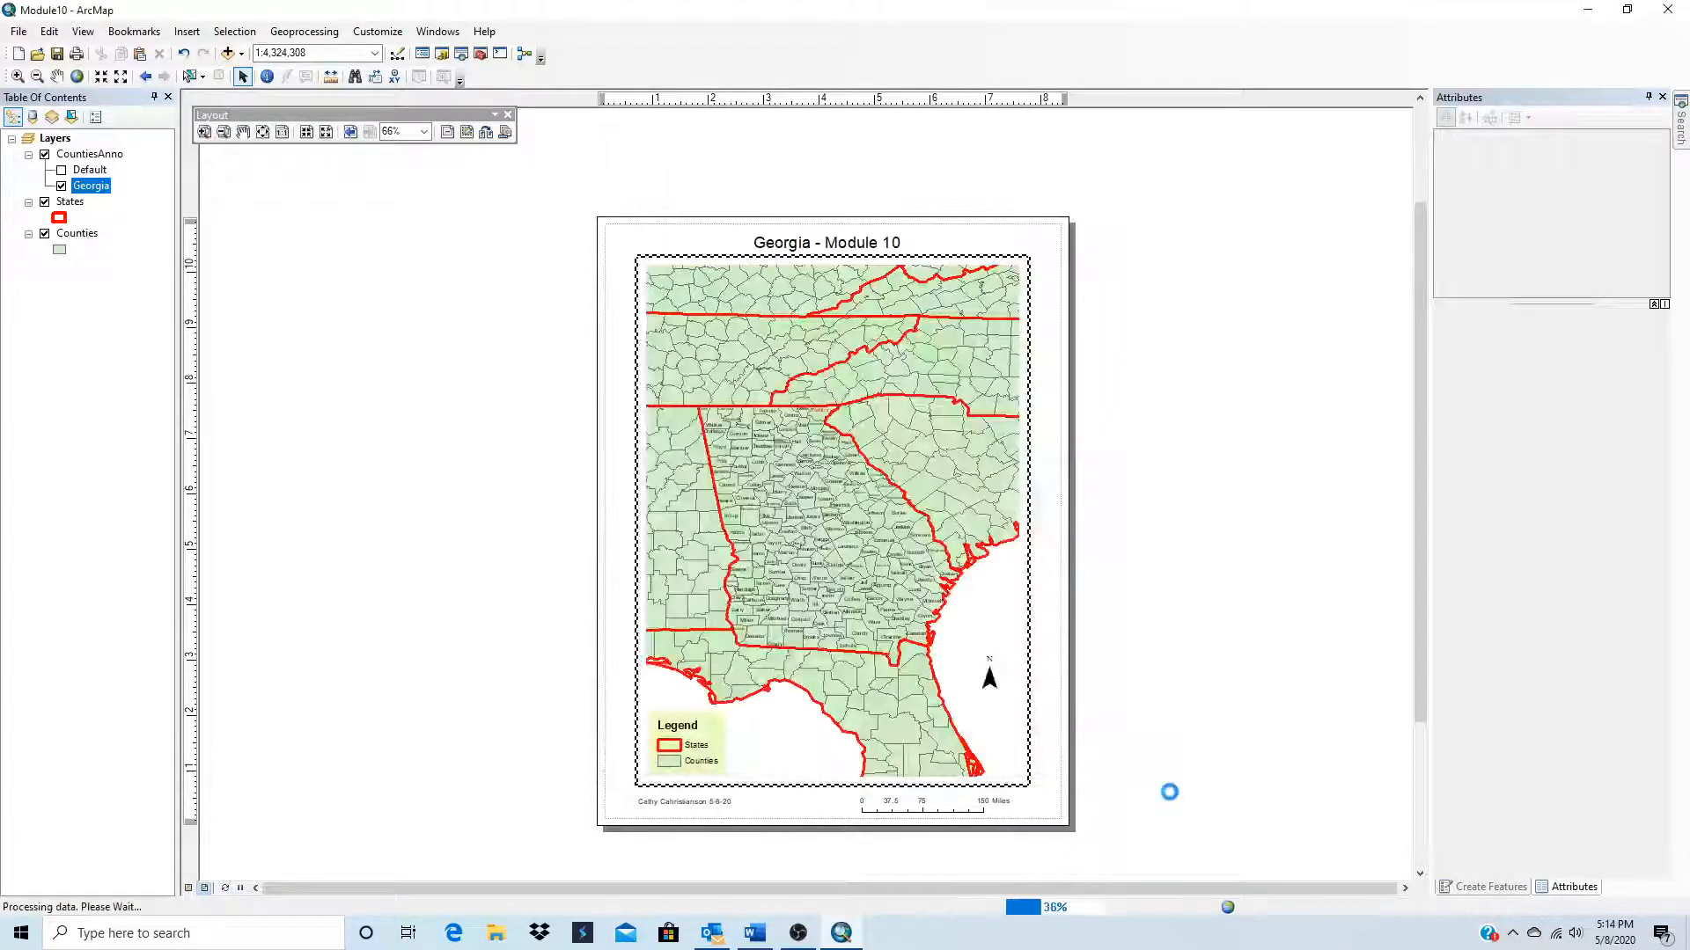
pyautogui.click(792, 938)
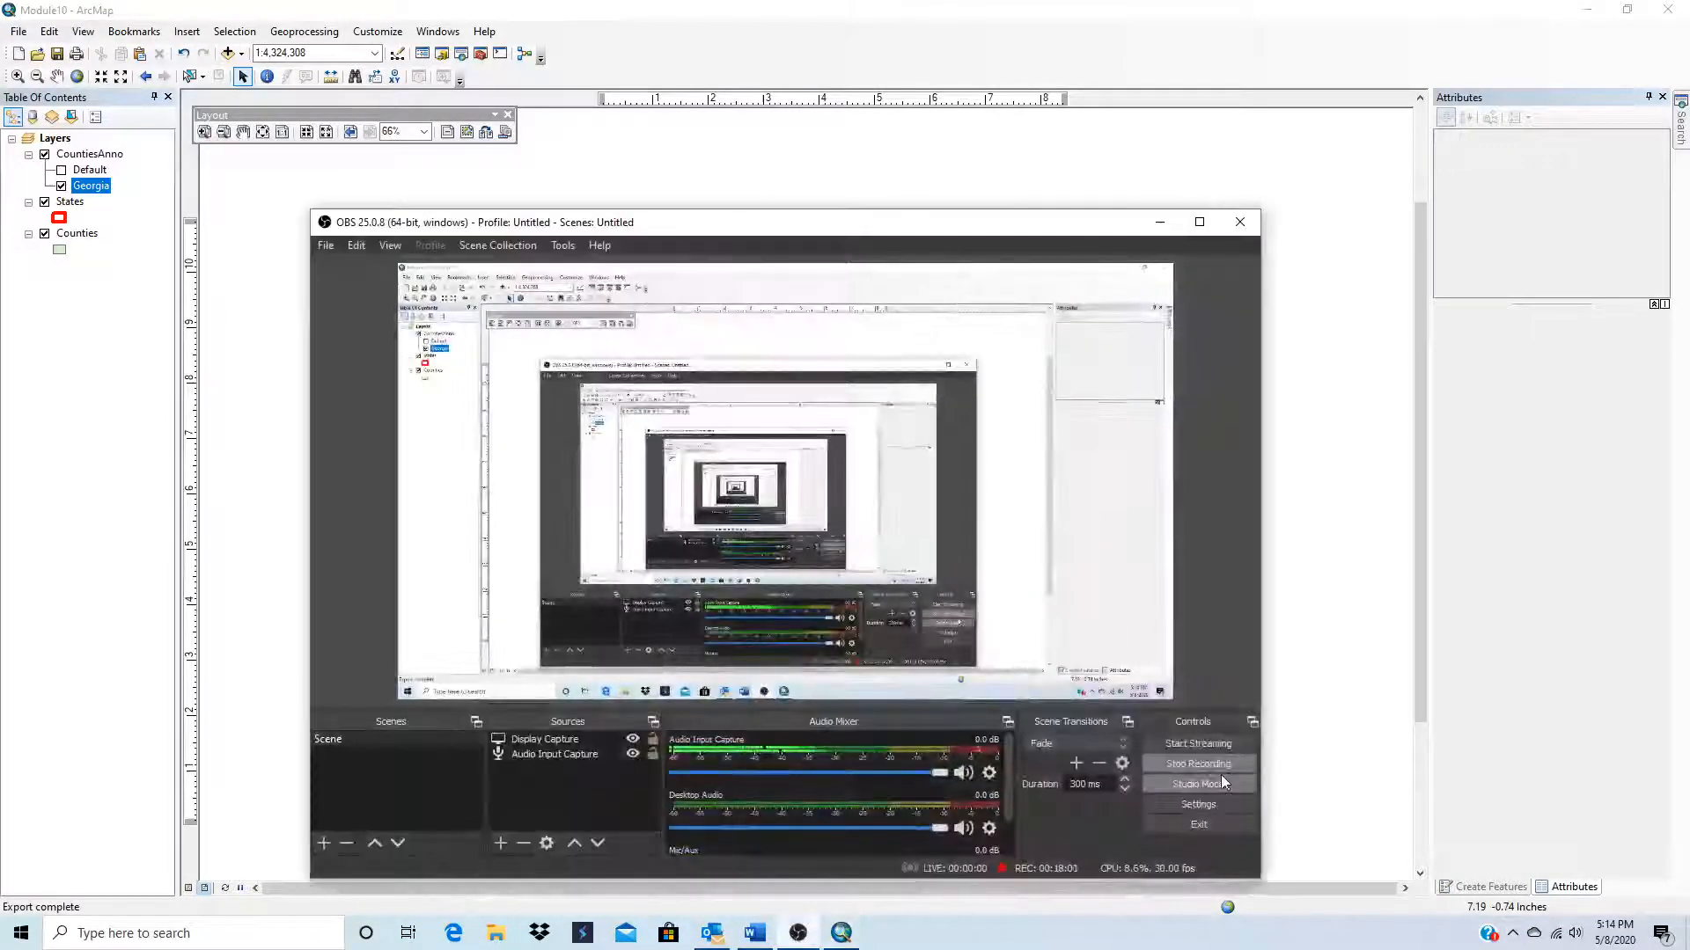